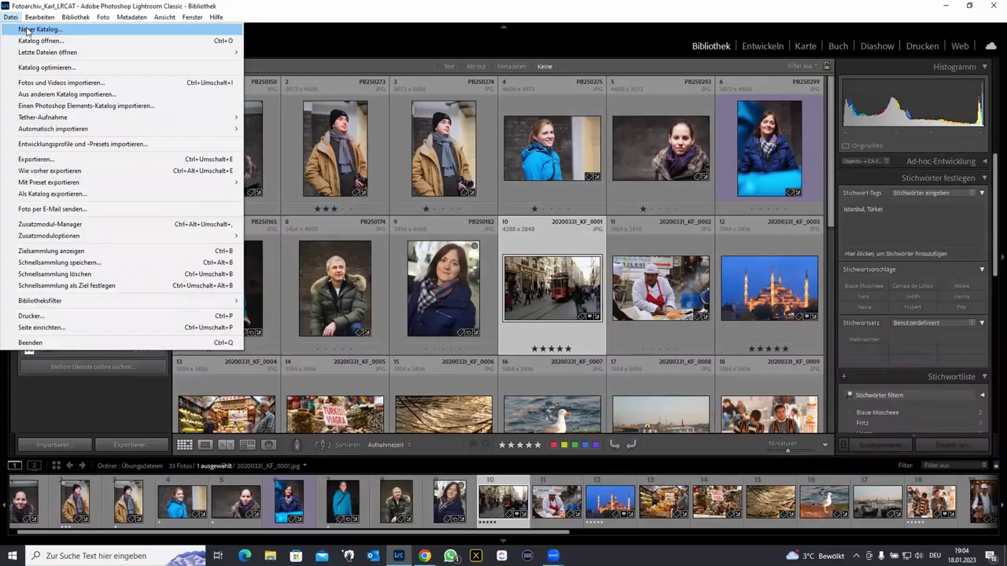
- Choose Datei > Neuer Katalog to begin creating a new catalog
{"action": "left_click", "coordinate": [27, 30]}
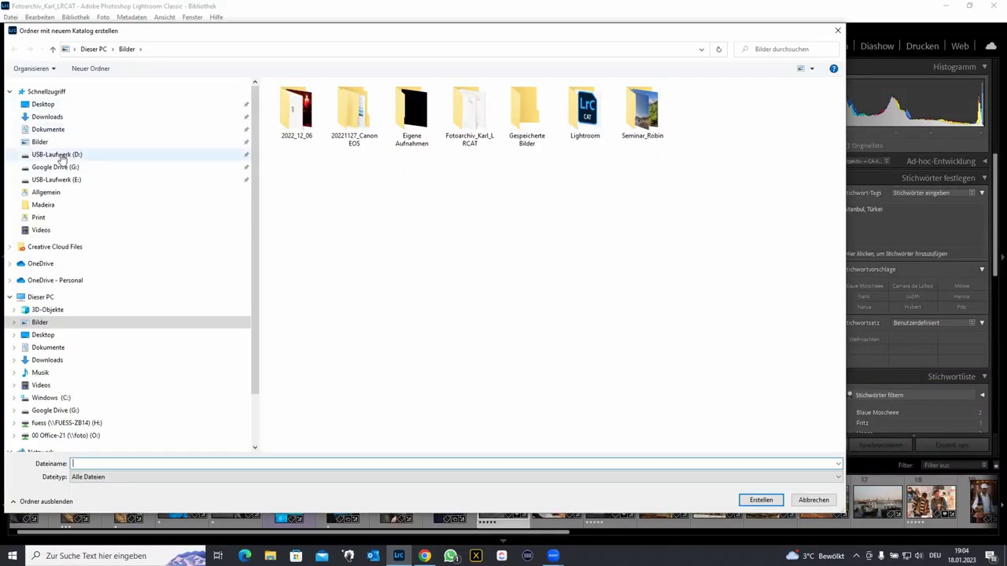
- Create the catalog 'Webinar2' inside the Desktop's Bildbearbeitung folder
{"action": "left_click", "coordinate": [44, 105]}
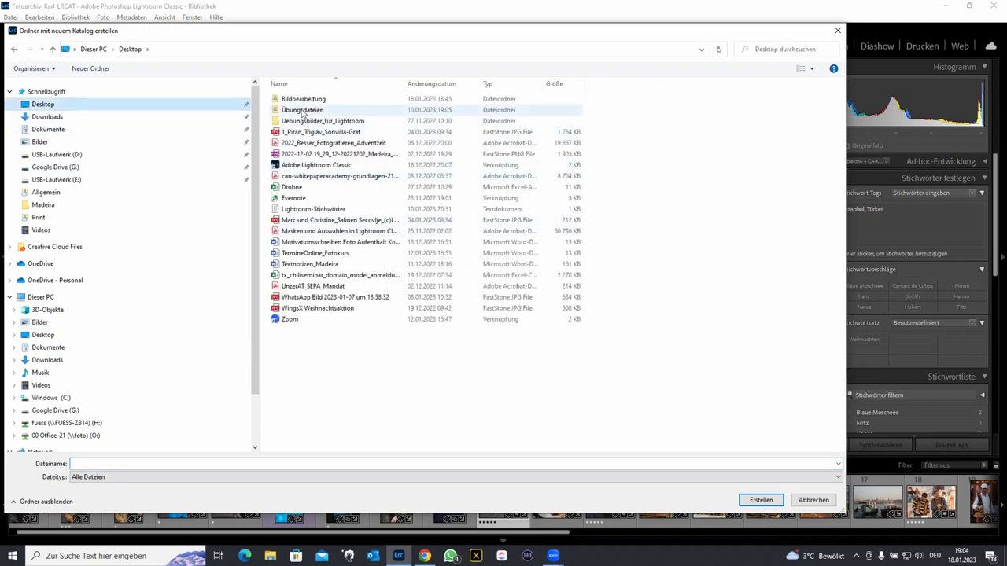
{"action": "double_click", "coordinate": [303, 99]}
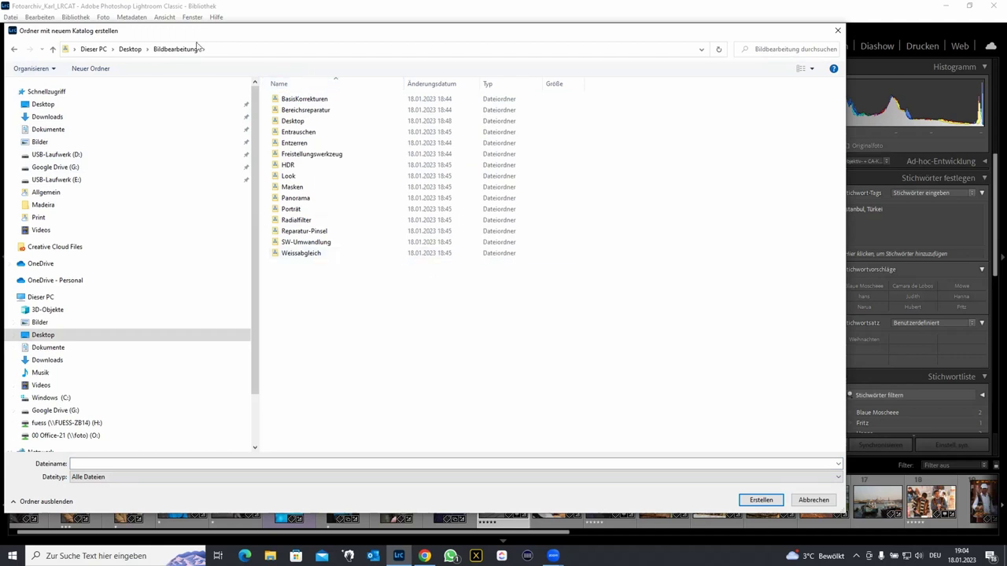
{"action": "left_click", "coordinate": [300, 464]}
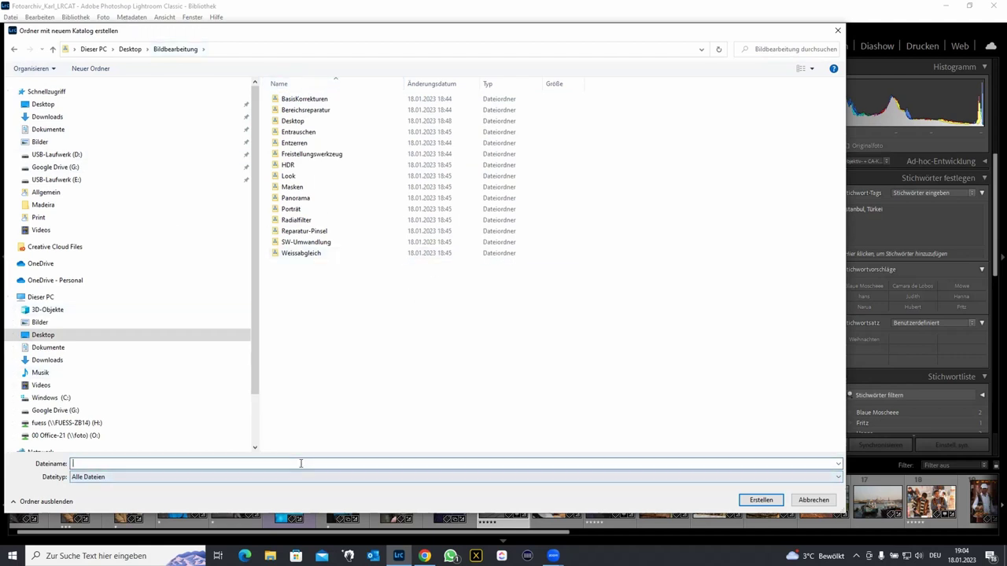
{"action": "type", "text": "Webinar2"}
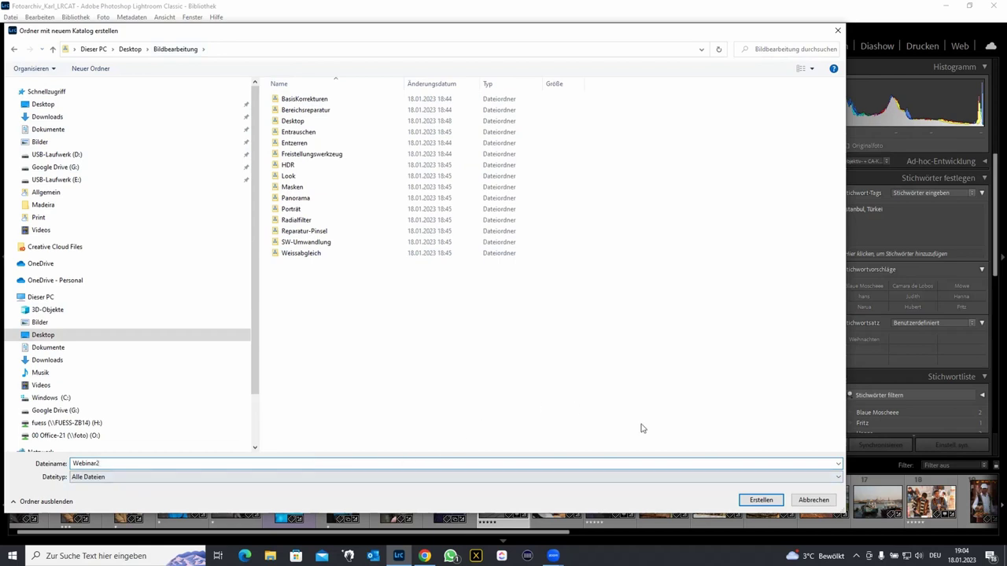
{"action": "left_click", "coordinate": [755, 500]}
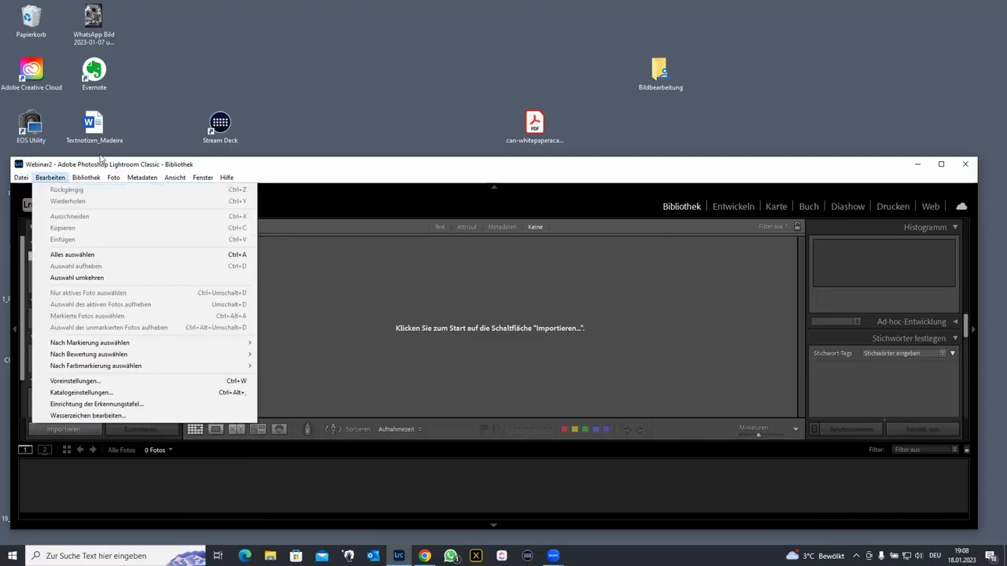
- Check the Bildbearbeitung folder's contents in Explorer, then drag the folder into Lightroom for import
{"action": "left_click", "coordinate": [279, 115]}
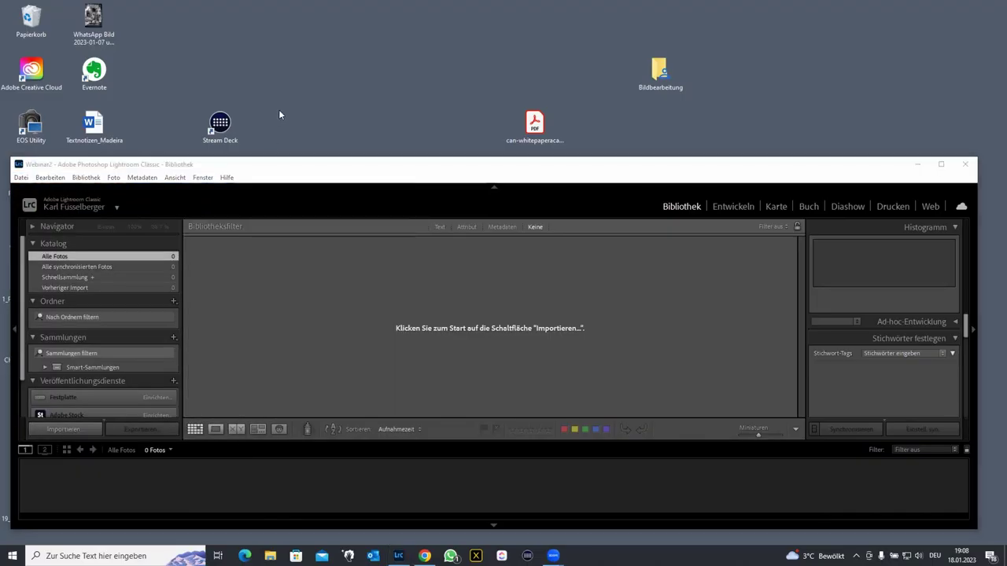
{"action": "double_click", "coordinate": [657, 71]}
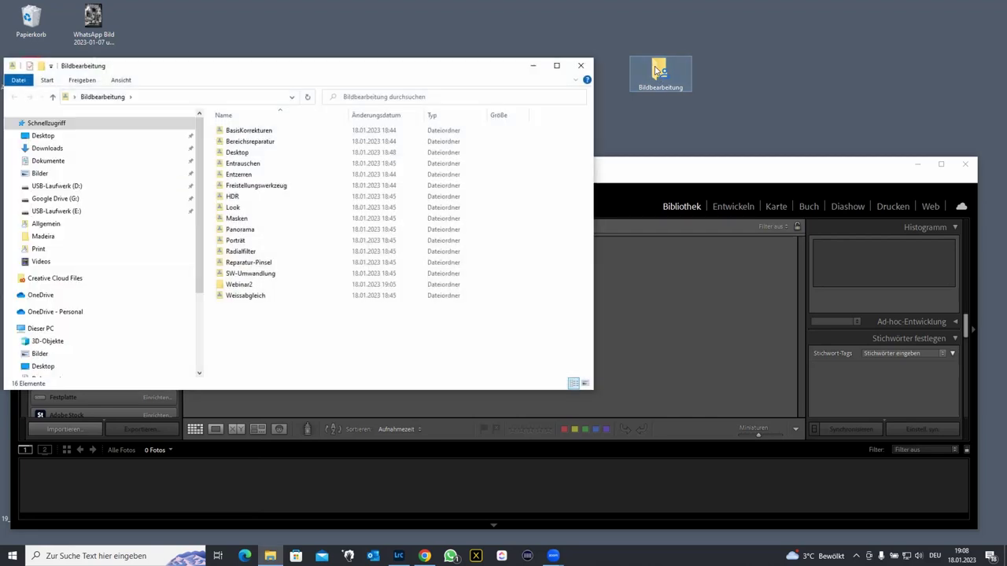
{"action": "left_click", "coordinate": [52, 97]}
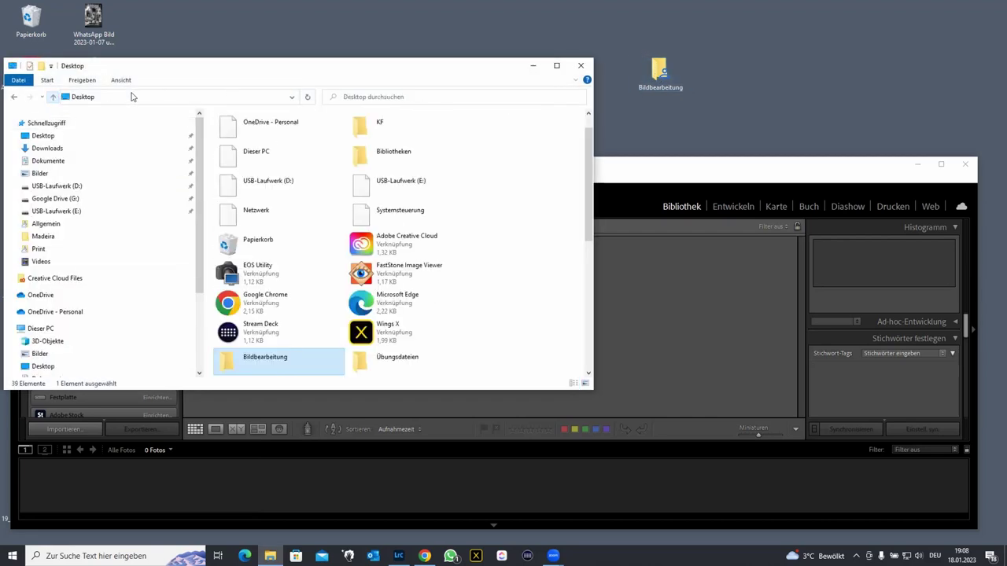
{"action": "left_click", "coordinate": [581, 65]}
{"action": "left_click", "coordinate": [659, 70]}
{"action": "left_click_drag", "start_coordinate": [660, 72], "coordinate": [598, 324]}
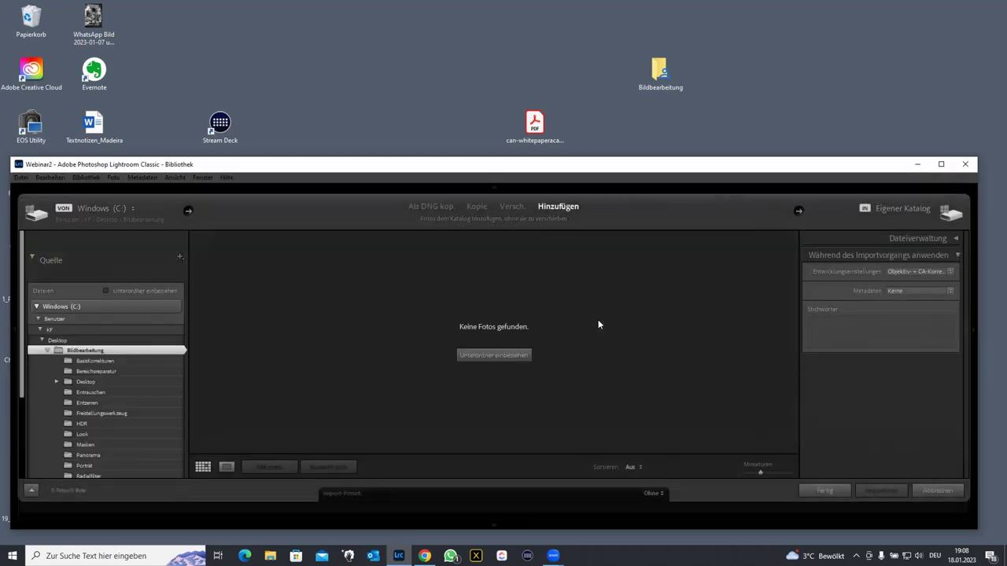
- Drag Bildbearbeitung onto Lightroom again and enlarge the Lightroom window upward
{"action": "left_click", "coordinate": [937, 490]}
{"action": "left_click_drag", "start_coordinate": [663, 68], "coordinate": [550, 305]}
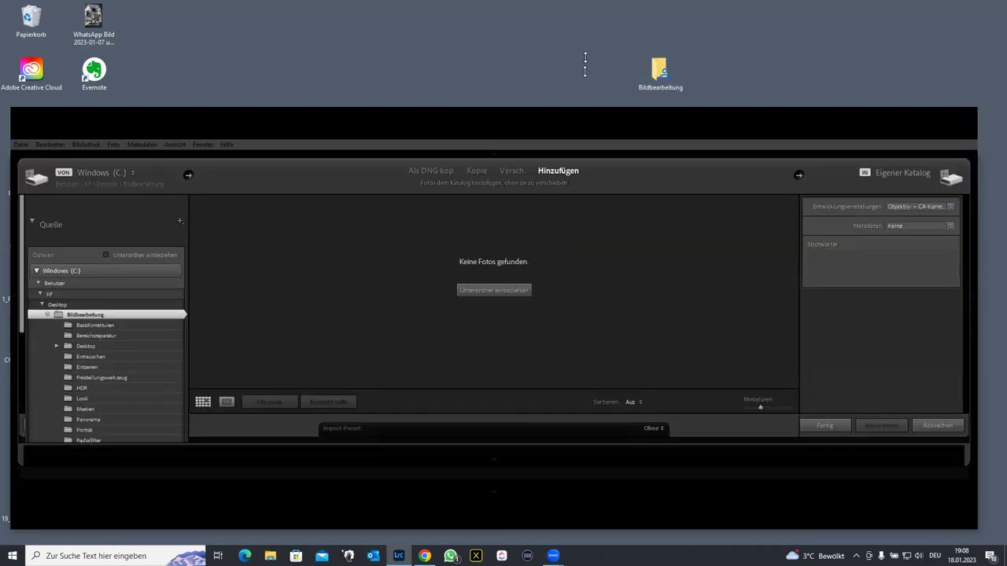
{"action": "left_click_drag", "start_coordinate": [583, 95], "coordinate": [588, 28]}
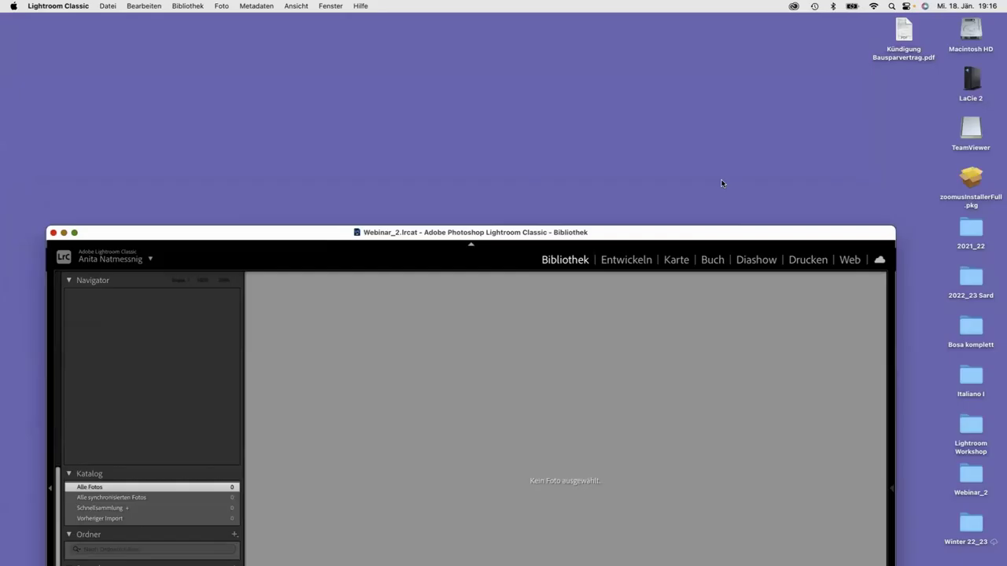
{"action": "left_click_drag", "start_coordinate": [721, 184], "coordinate": [696, 11]}
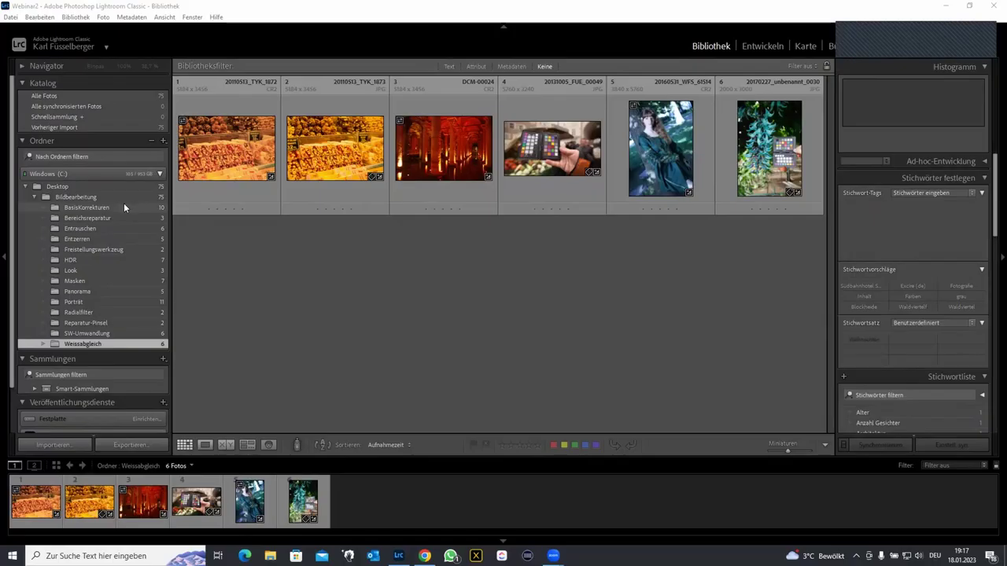
- Show the 10 photos of the BasisKorrekturen folder in the grid
{"action": "left_click", "coordinate": [124, 207]}
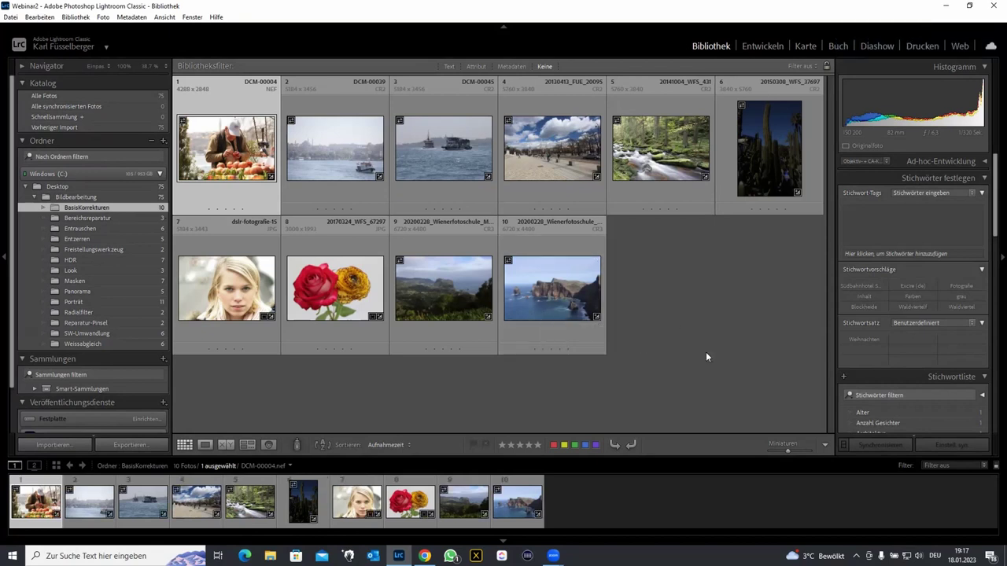
- Open the cactus photo 20150308_WFS_37697.CR2 in Loupe, then in the Develop module
{"action": "double_click", "coordinate": [775, 165]}
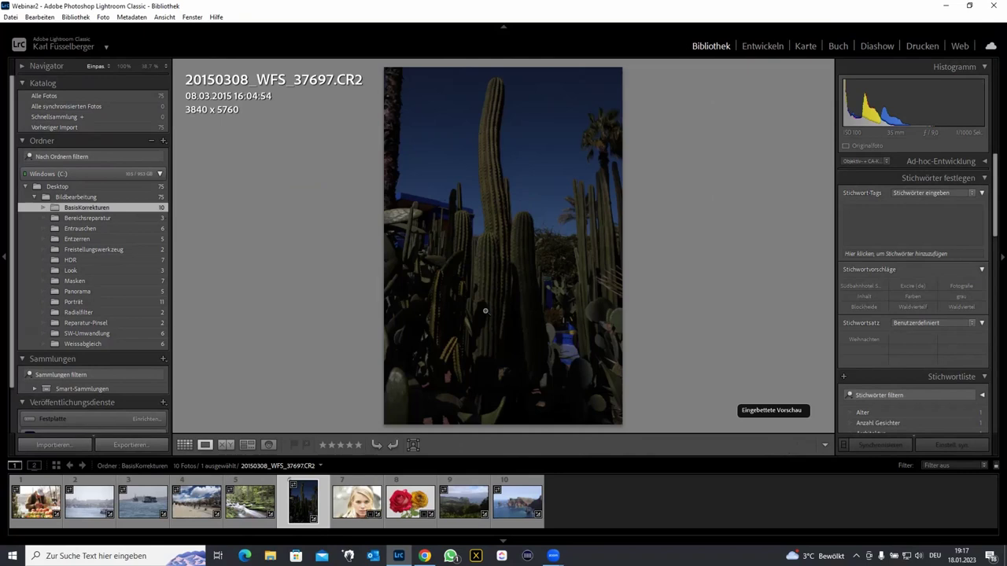
{"action": "left_click", "coordinate": [765, 47]}
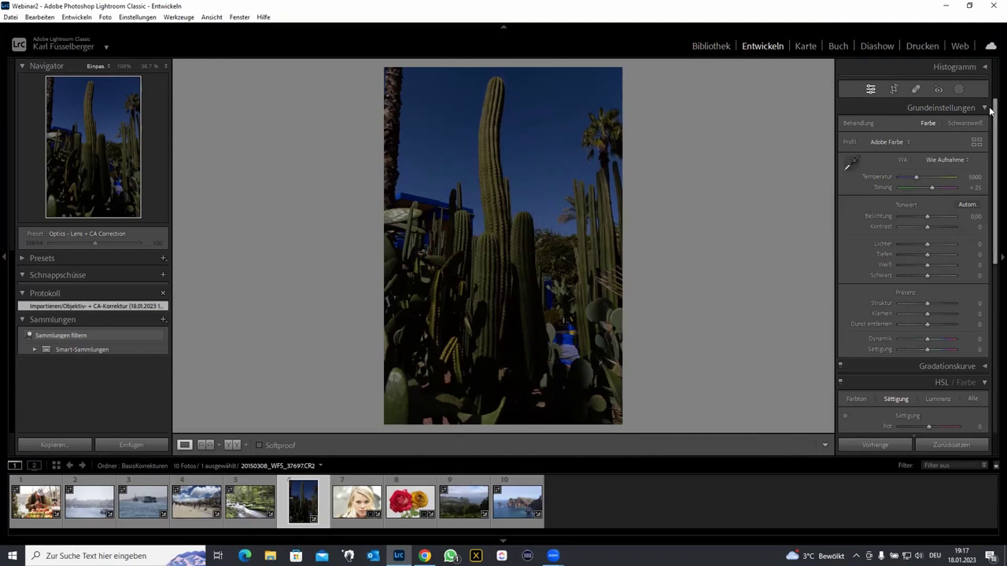
- Raise exposure to +1,79 with the histogram shown, then compare the Before/After views
{"action": "left_click", "coordinate": [983, 69]}
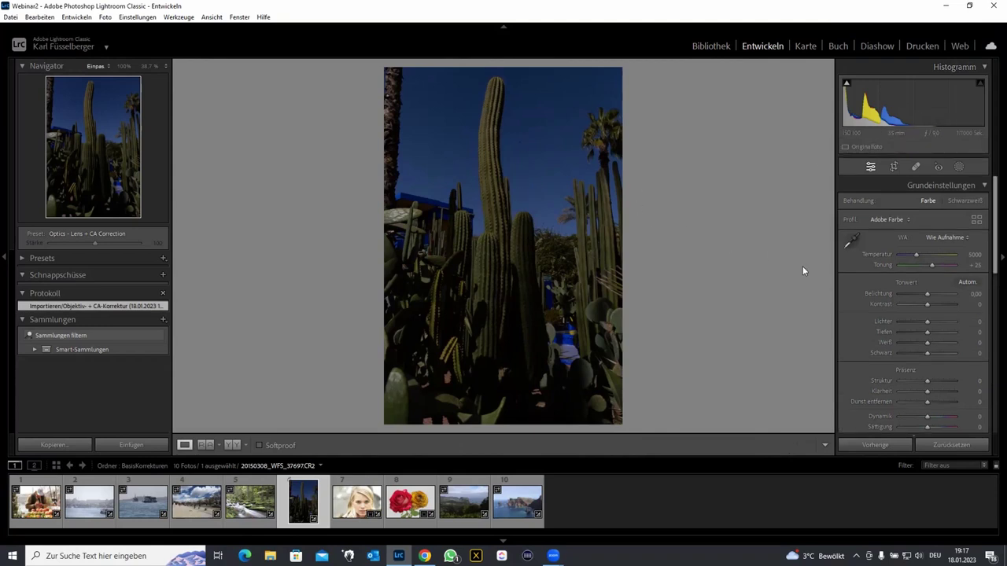
{"action": "left_click_drag", "start_coordinate": [928, 294], "coordinate": [936, 297]}
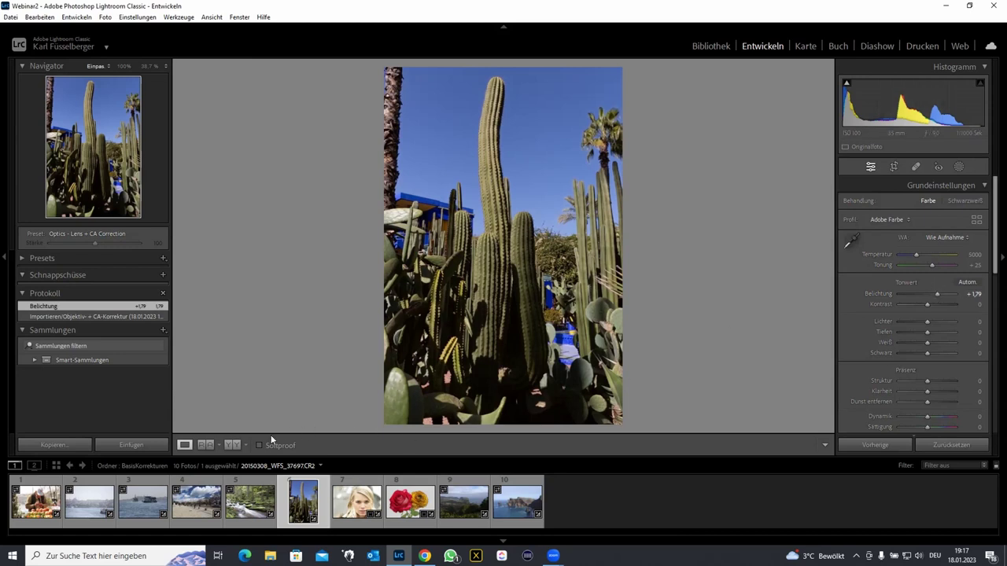
{"action": "left_click", "coordinate": [231, 445]}
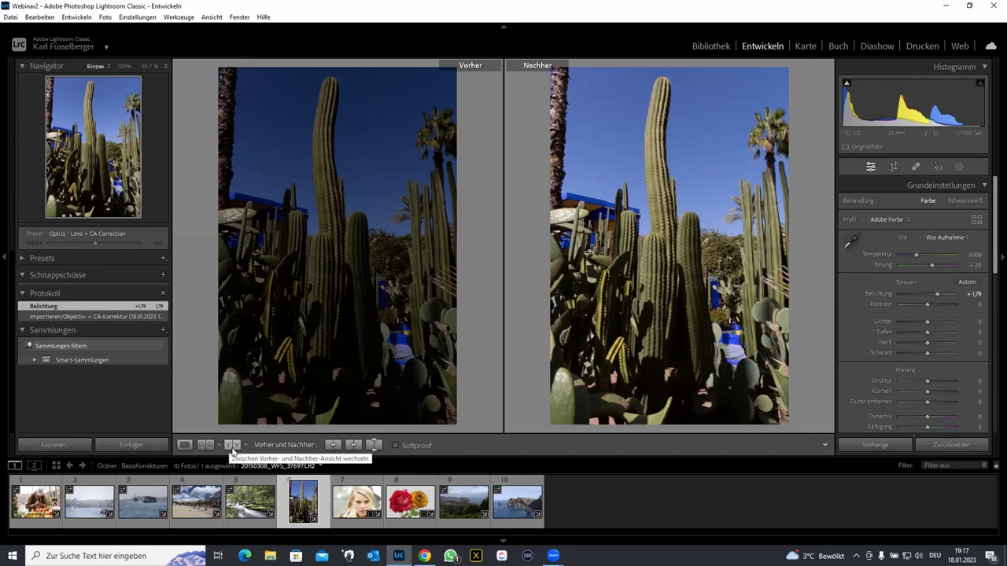
{"action": "left_click", "coordinate": [238, 442]}
{"action": "left_click", "coordinate": [238, 442]}
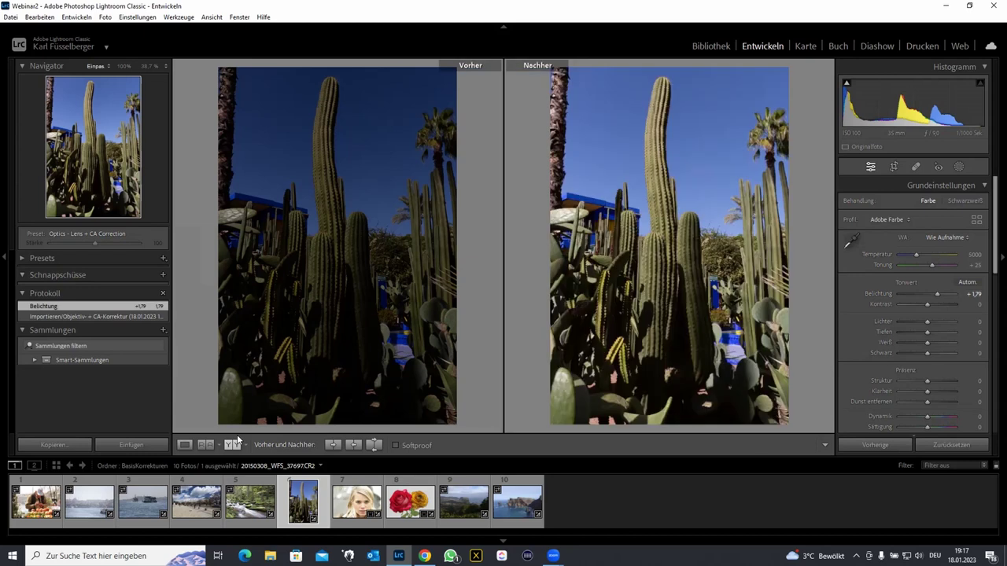
{"action": "left_click", "coordinate": [238, 442]}
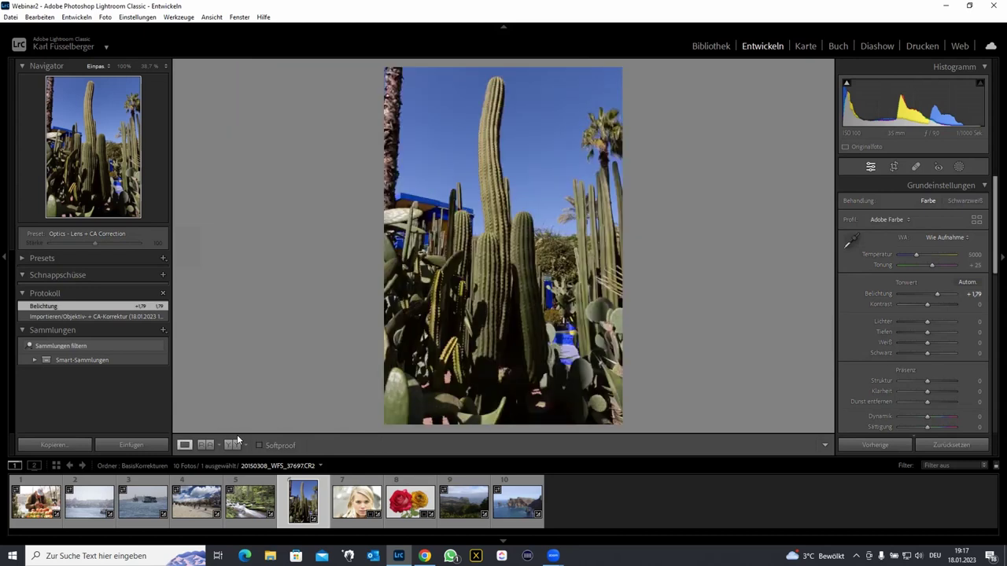
{"action": "key", "text": "y"}
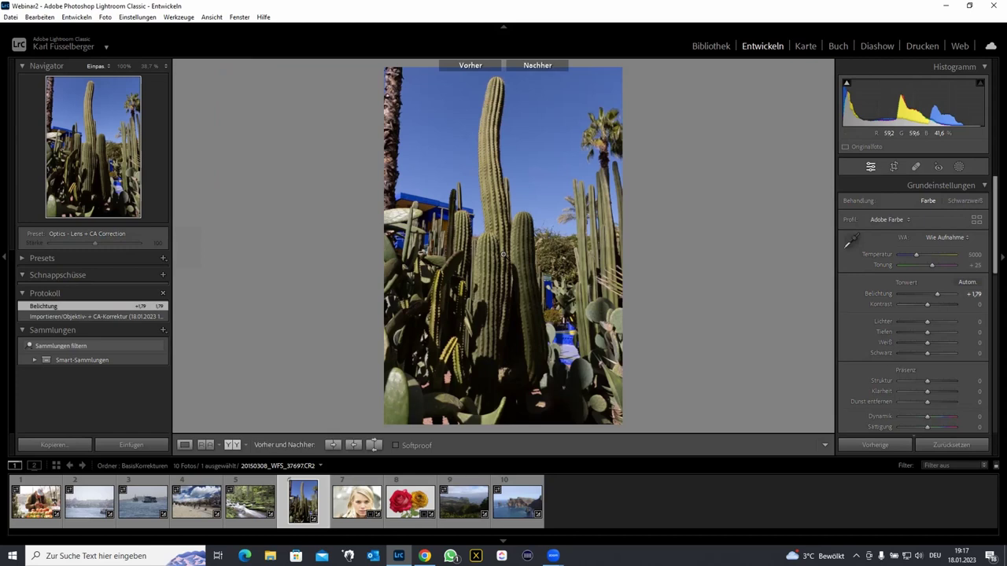
{"action": "key", "text": "y"}
{"action": "key", "text": "y"}
{"action": "key", "text": "y"}
{"action": "key", "text": "y"}
{"action": "key", "text": "y"}
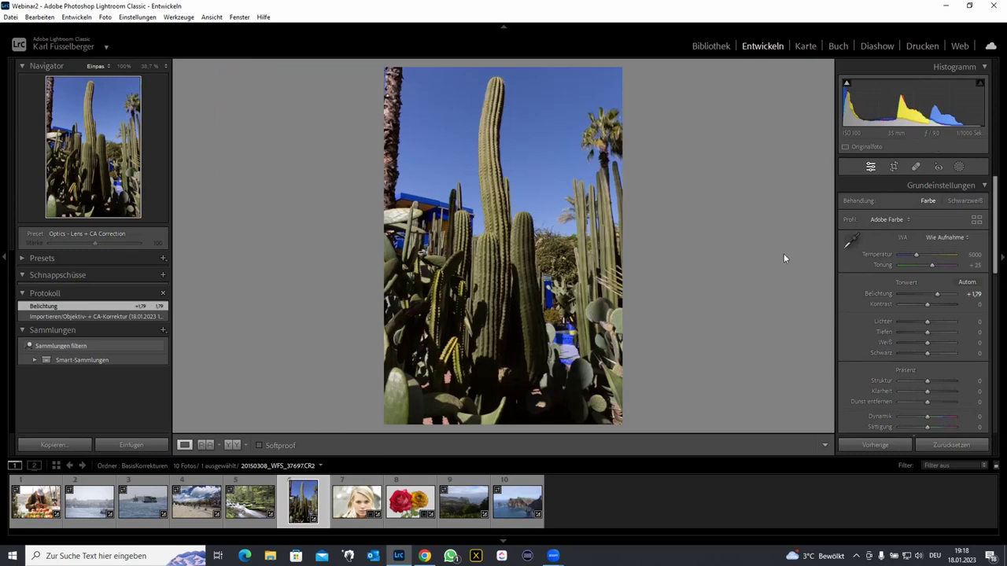
- Try the Kamera Landschaft, Originalgetreu, Porträt and Standard profiles, settling on Kamera Neutral
{"action": "left_click", "coordinate": [975, 220]}
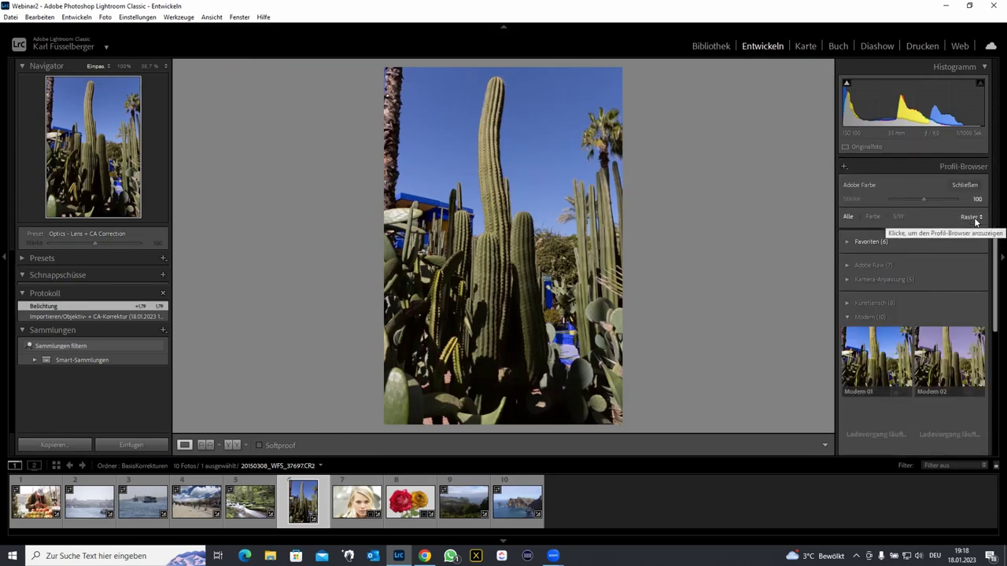
{"action": "left_click", "coordinate": [862, 279]}
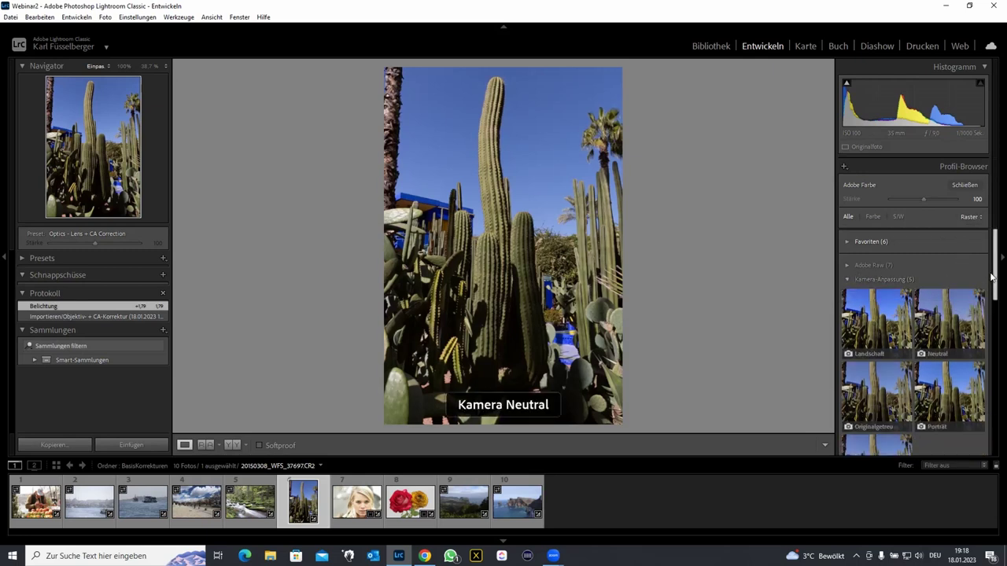
{"action": "scroll", "coordinate": [991, 277], "scroll_direction": "down", "scroll_amount": 1}
{"action": "left_click", "coordinate": [872, 309]}
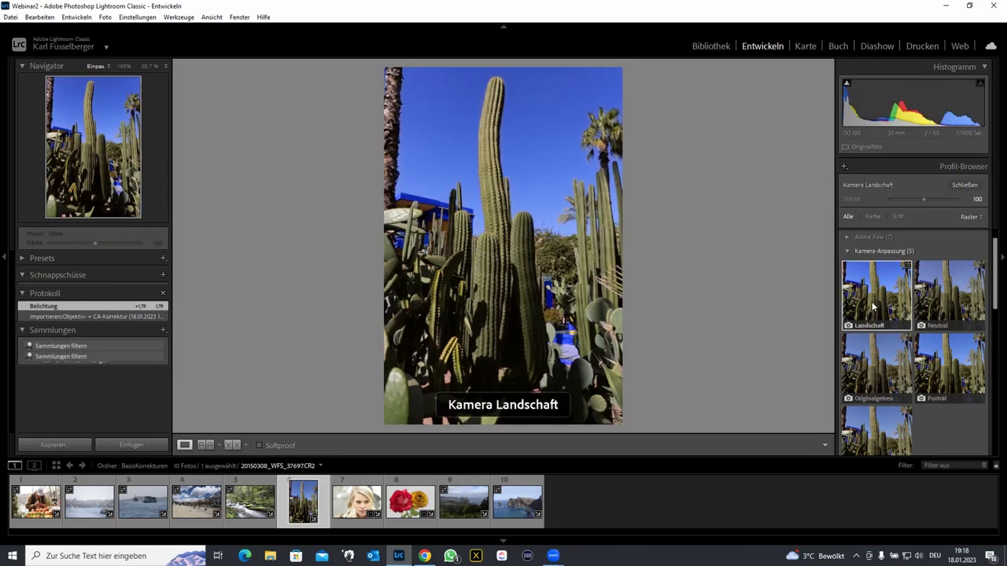
{"action": "left_click", "coordinate": [948, 301]}
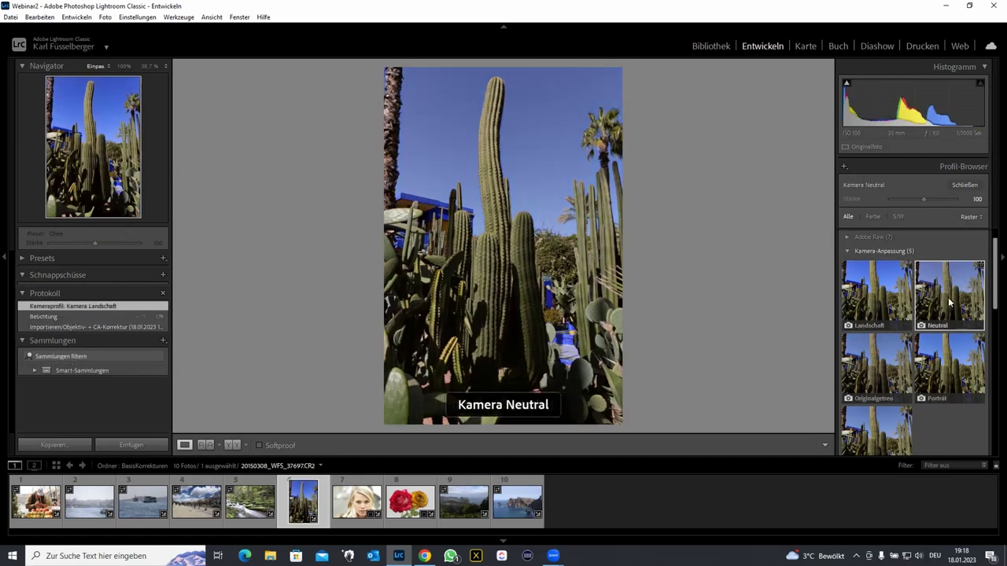
{"action": "left_click", "coordinate": [877, 364]}
{"action": "left_click", "coordinate": [949, 366]}
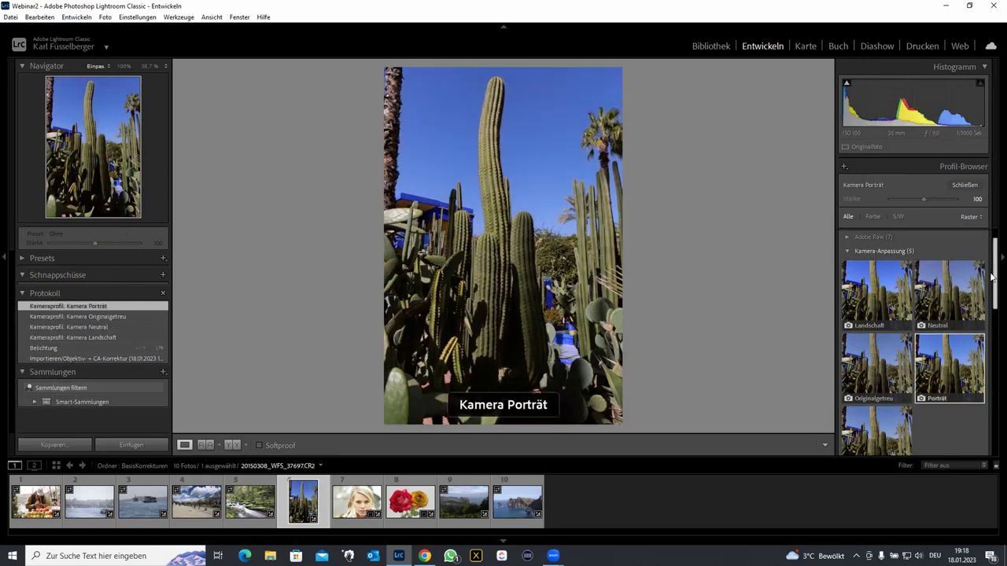
{"action": "scroll", "coordinate": [993, 279], "scroll_direction": "down", "scroll_amount": 2}
{"action": "left_click", "coordinate": [888, 346]}
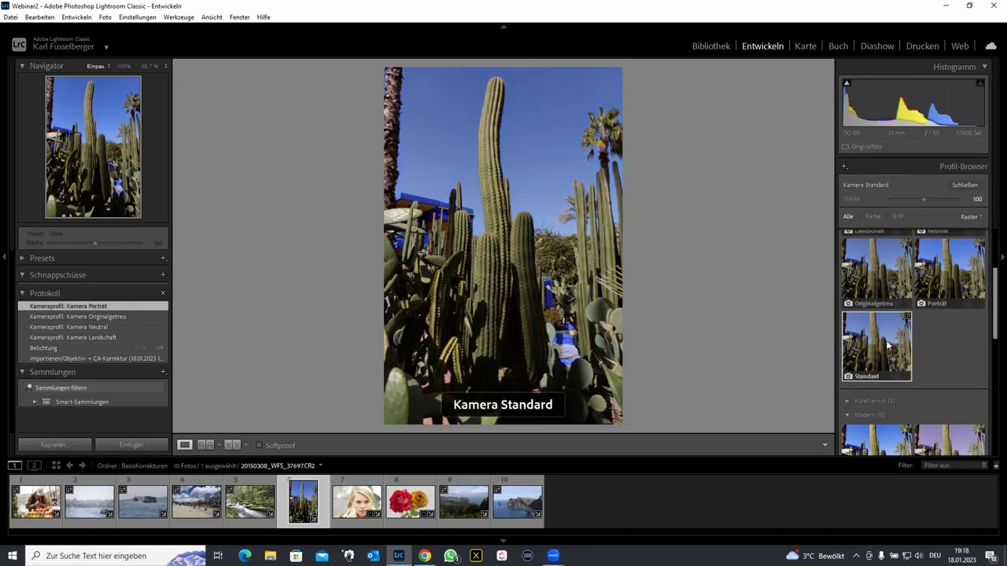
{"action": "scroll", "coordinate": [993, 288], "scroll_direction": "up", "scroll_amount": 3}
{"action": "left_click", "coordinate": [958, 332]}
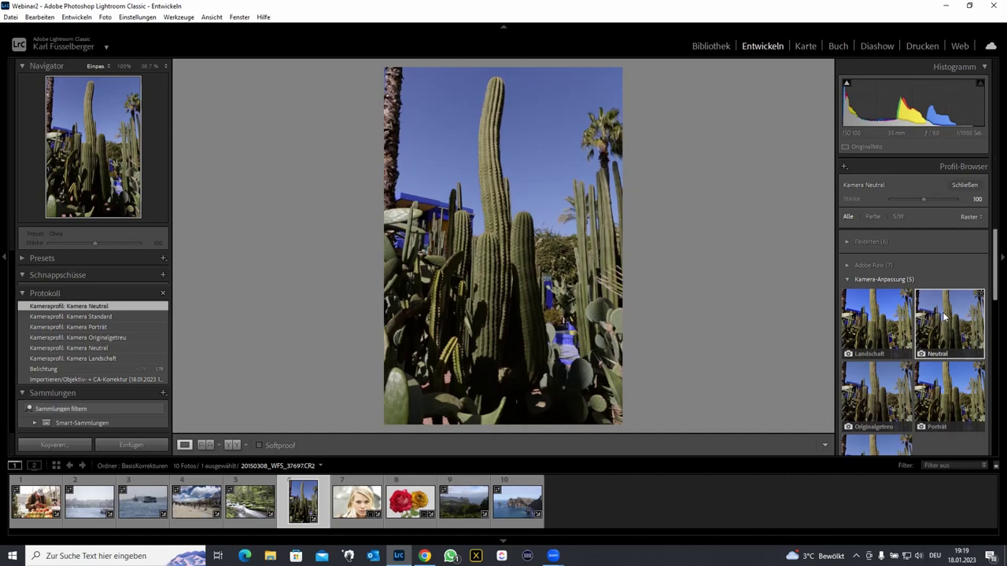
{"action": "left_click", "coordinate": [962, 185]}
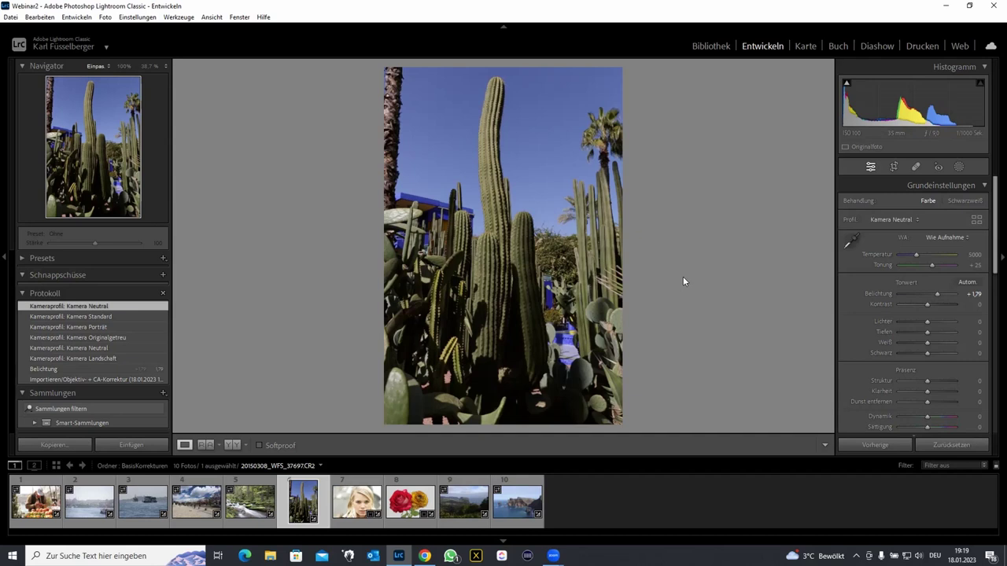
- Try temperature 6906 and the Automatisch and Bewölkt white balances, then return to Wie Aufnahme
{"action": "mouse_move", "coordinate": [916, 254]}
{"action": "left_mouse_down"}
{"action": "mouse_move", "coordinate": [932, 254]}
{"action": "mouse_move", "coordinate": [905, 254]}
{"action": "mouse_move", "coordinate": [922, 252]}
{"action": "left_mouse_up"}
{"action": "left_click", "coordinate": [941, 238]}
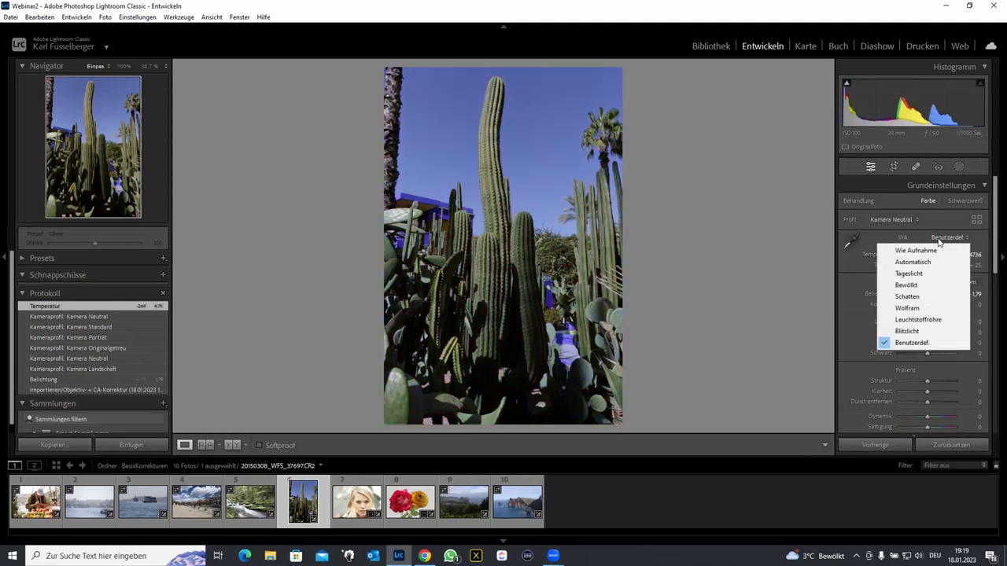
{"action": "left_click", "coordinate": [942, 249]}
{"action": "left_click", "coordinate": [945, 234]}
{"action": "left_click", "coordinate": [932, 259]}
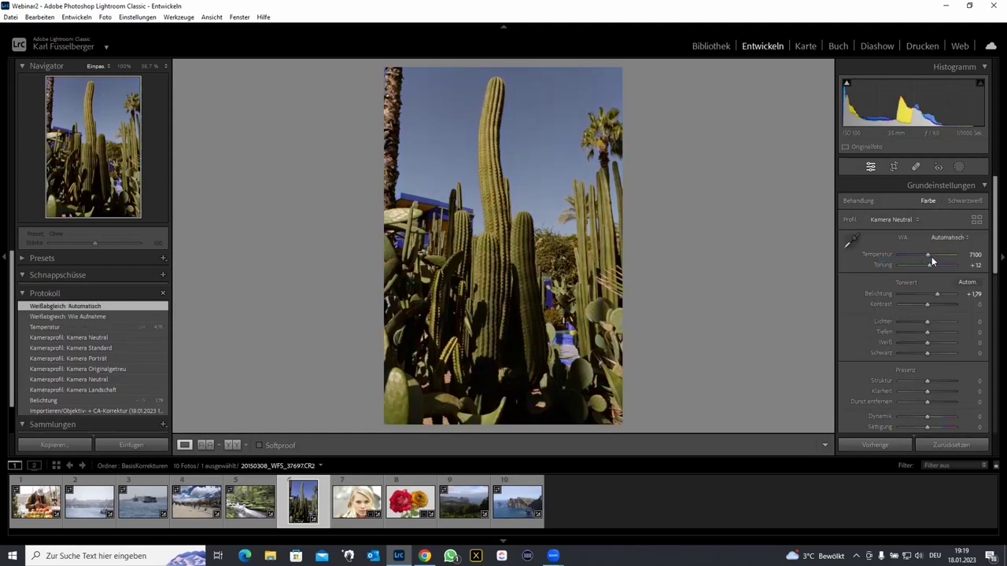
{"action": "left_click", "coordinate": [948, 236]}
{"action": "left_click", "coordinate": [920, 284]}
{"action": "left_click", "coordinate": [958, 236]}
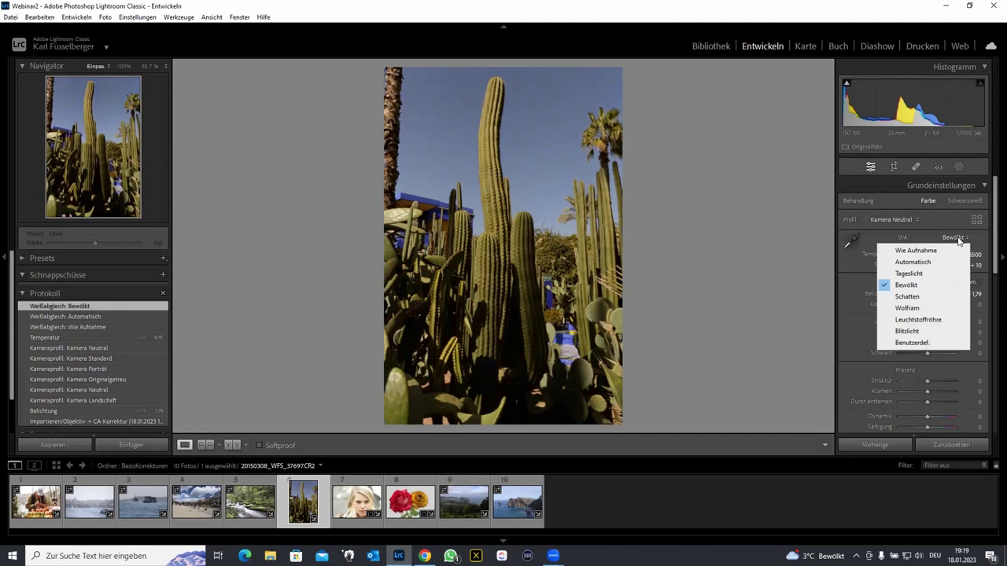
{"action": "left_click", "coordinate": [934, 251]}
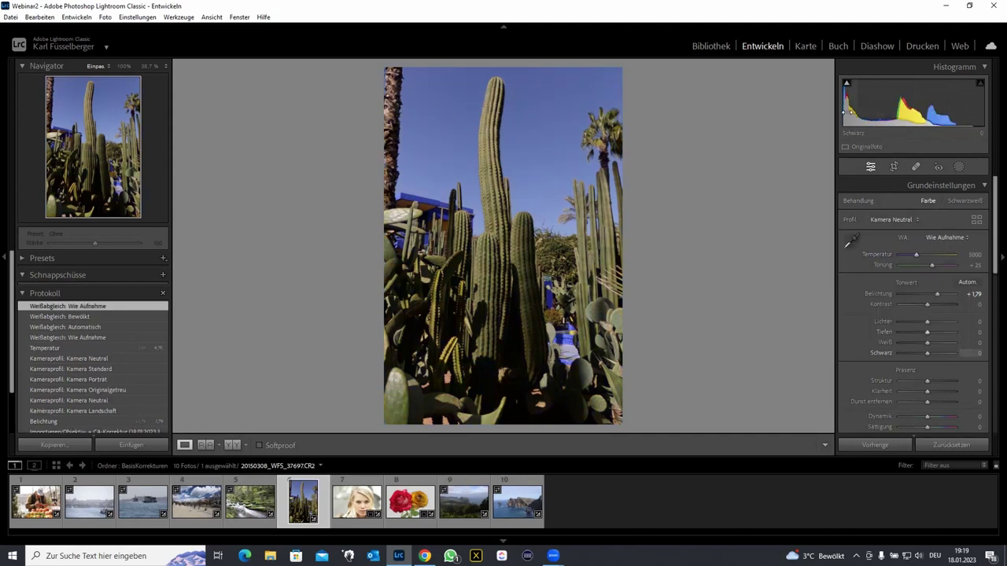
- Set exposure +2,75, blacks +100, whites −7 and highlights −1
{"action": "left_click_drag", "start_coordinate": [856, 107], "coordinate": [866, 107]}
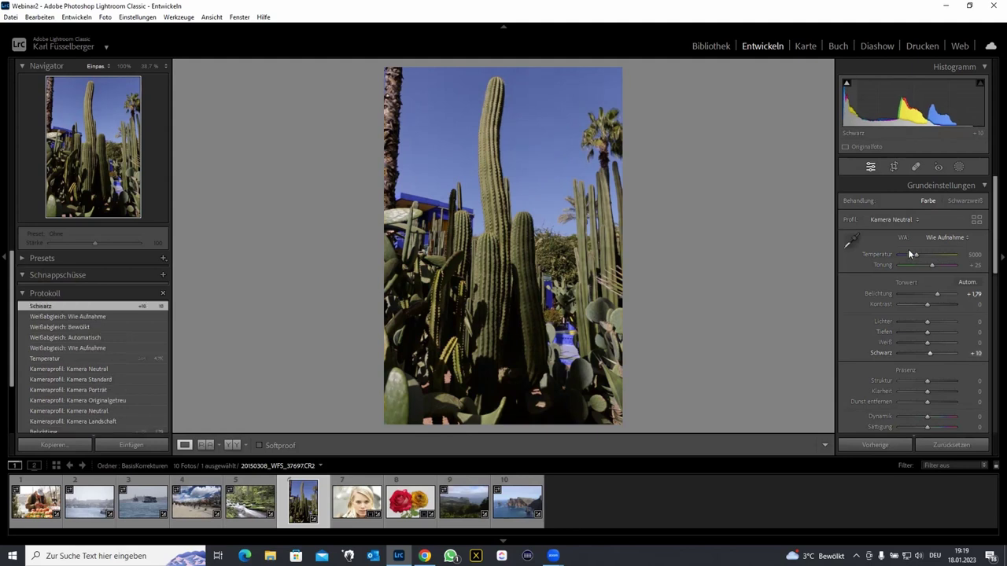
{"action": "left_click", "coordinate": [926, 295]}
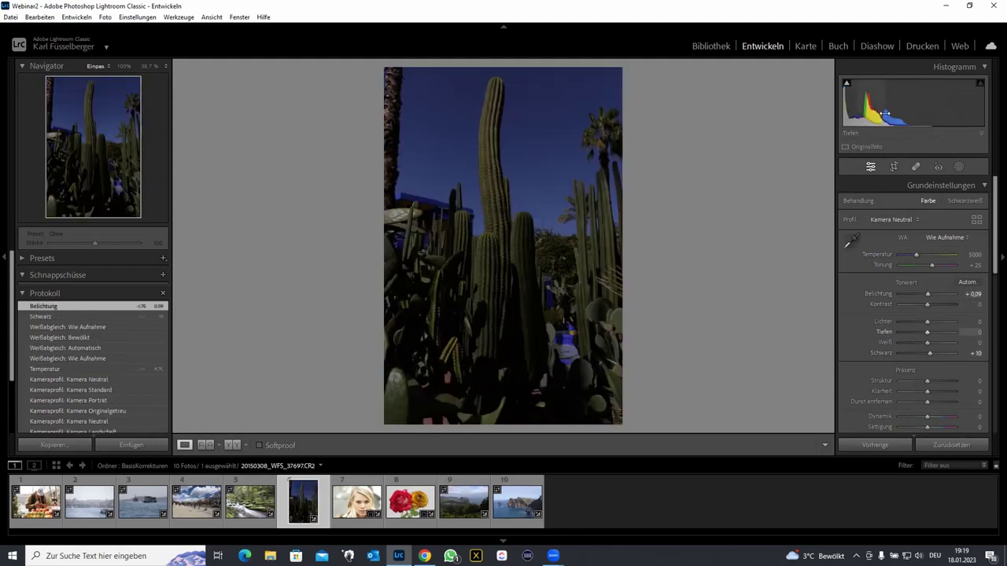
{"action": "left_click_drag", "start_coordinate": [889, 110], "coordinate": [969, 110]}
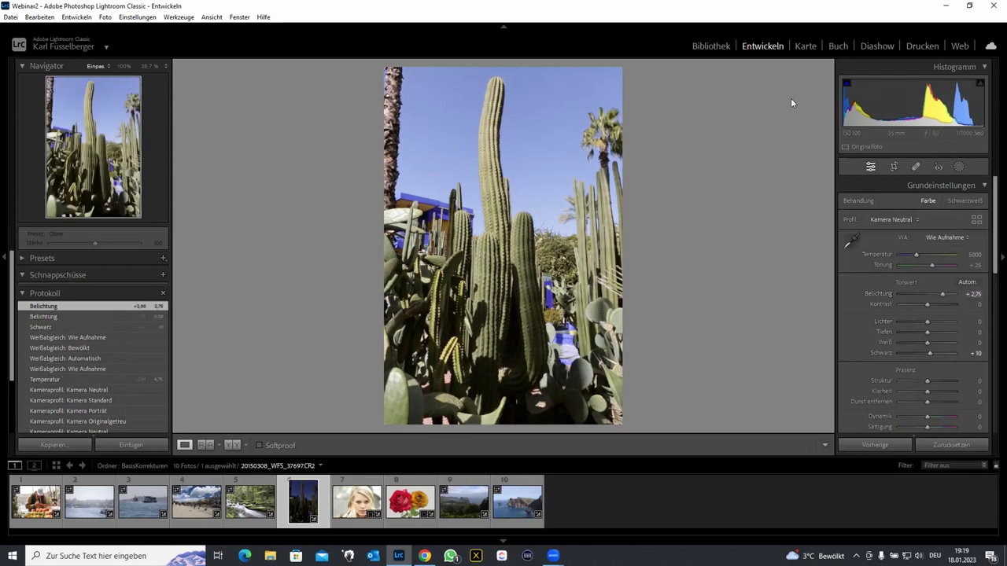
{"action": "left_click_drag", "start_coordinate": [843, 110], "coordinate": [850, 112]}
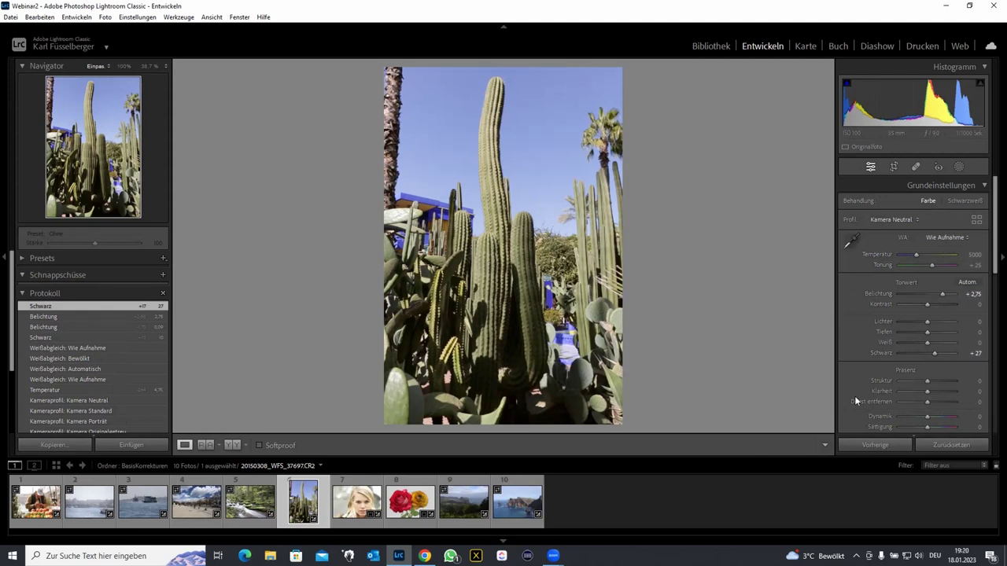
{"action": "left_click_drag", "start_coordinate": [934, 352], "coordinate": [954, 352]}
{"action": "left_click_drag", "start_coordinate": [842, 118], "coordinate": [854, 104]}
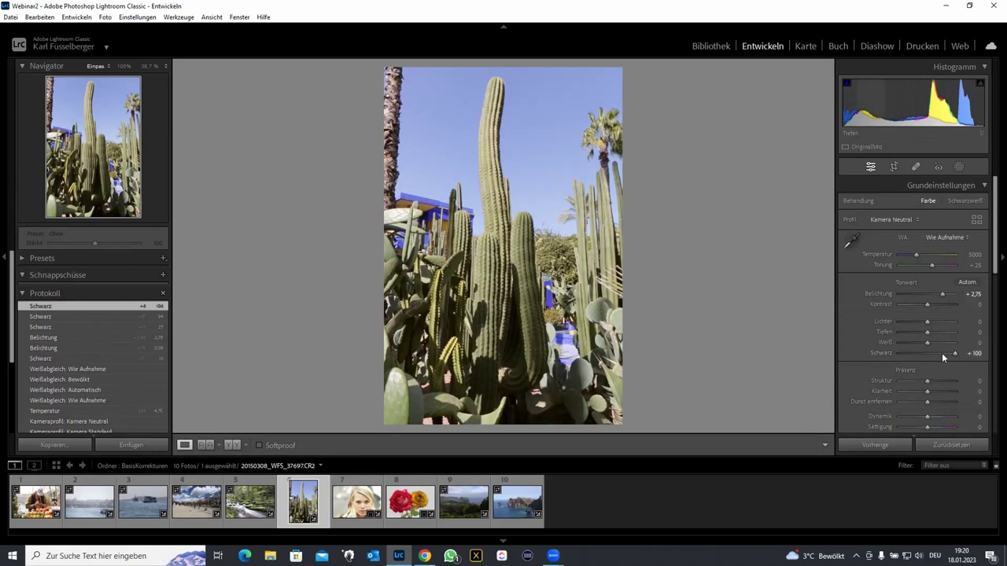
{"action": "left_click_drag", "start_coordinate": [974, 102], "coordinate": [970, 102]}
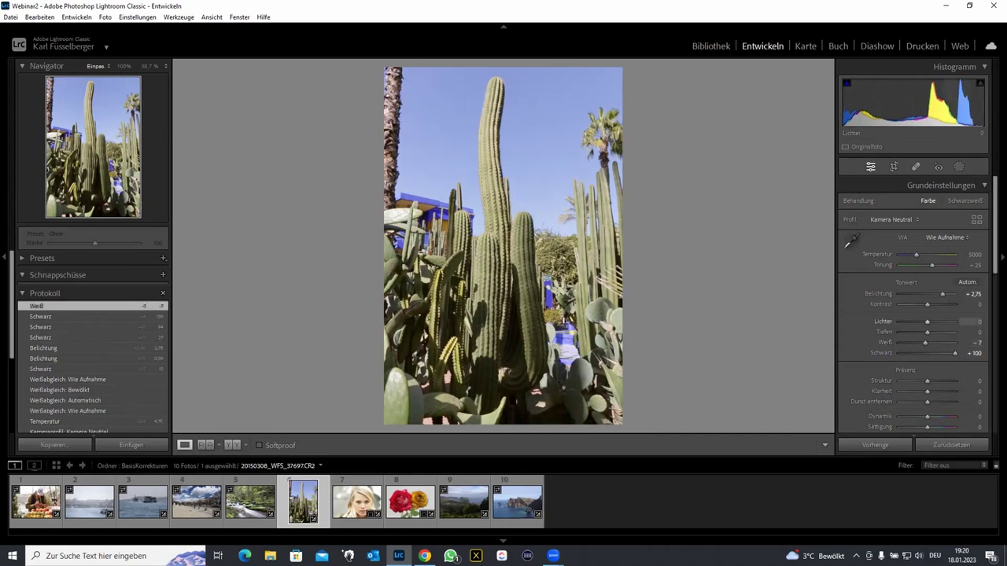
{"action": "left_click_drag", "start_coordinate": [966, 108], "coordinate": [963, 108]}
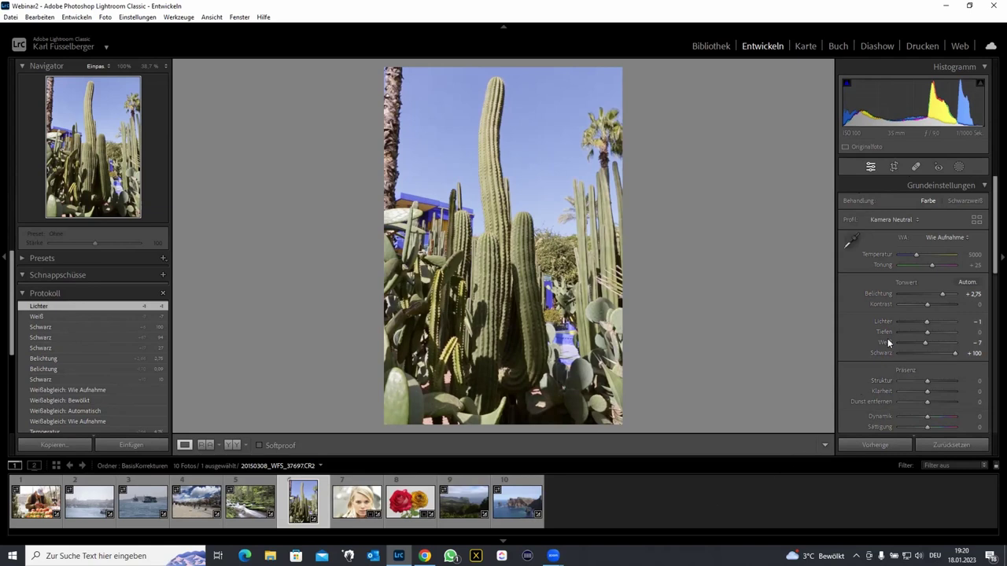
- Lower exposure, then set blacks and whites both to +36 using the Alt clipping preview
{"action": "left_click", "coordinate": [939, 297]}
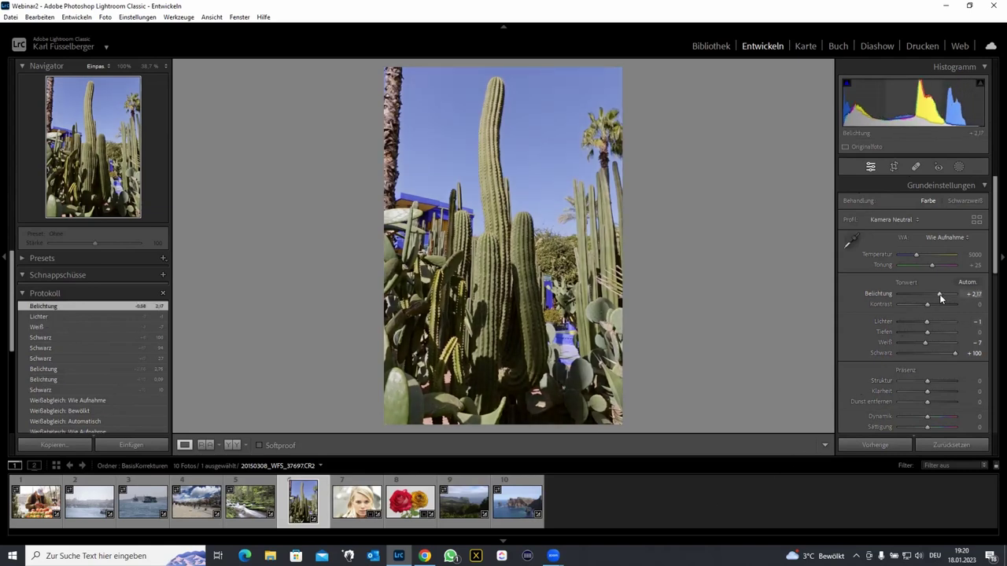
{"action": "key", "text": "alt"}
{"action": "mouse_move", "coordinate": [952, 355]}
{"action": "left_mouse_down"}
{"action": "mouse_move", "coordinate": [889, 357]}
{"action": "mouse_move", "coordinate": [918, 358]}
{"action": "mouse_move", "coordinate": [933, 349]}
{"action": "mouse_move", "coordinate": [923, 342]}
{"action": "mouse_move", "coordinate": [961, 339]}
{"action": "left_mouse_up"}
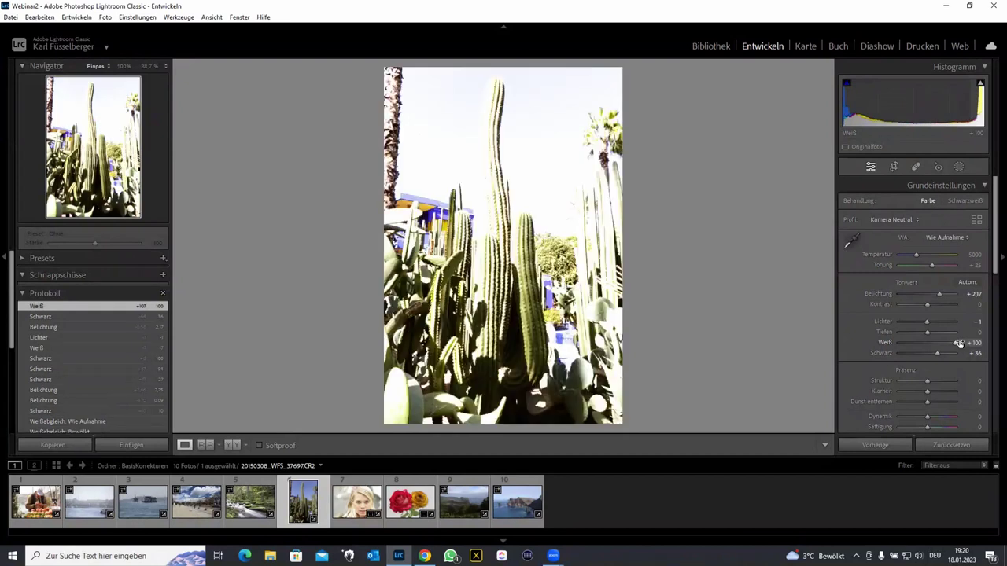
{"action": "left_click_drag", "start_coordinate": [955, 343], "coordinate": [938, 343]}
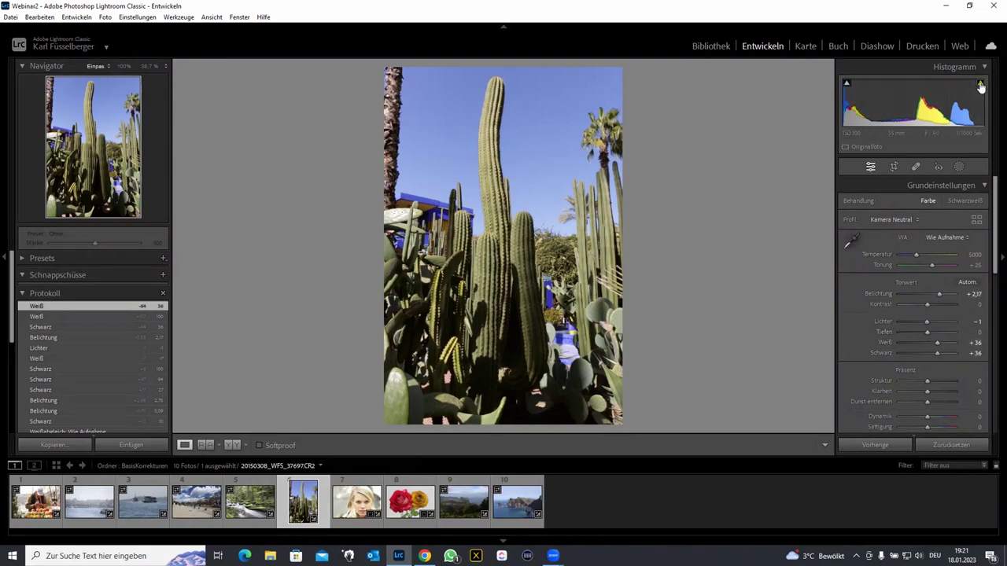
- Turn on both histogram clipping warnings and set the blacks (Schwarz) to −9
{"action": "left_click", "coordinate": [847, 84]}
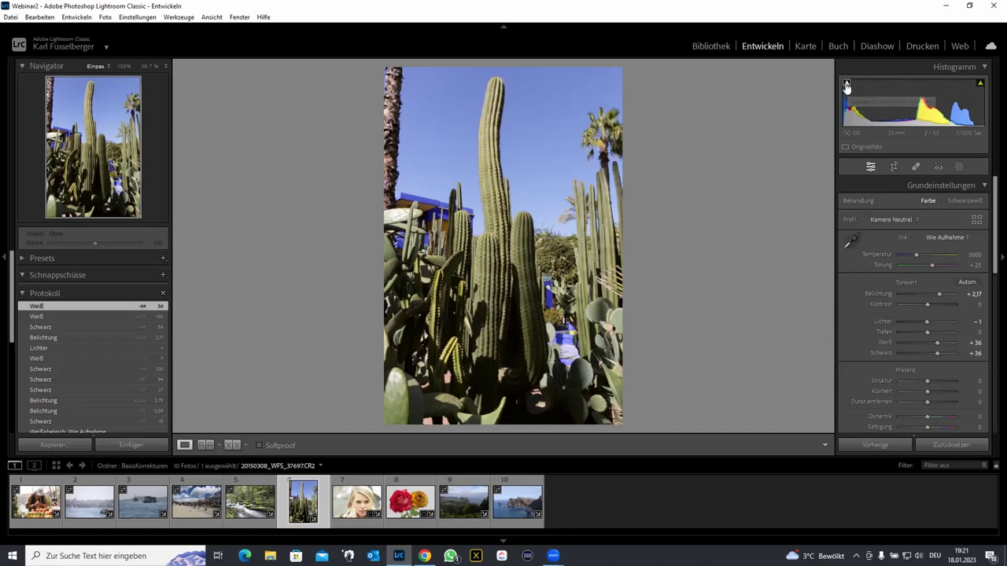
{"action": "left_click", "coordinate": [980, 84]}
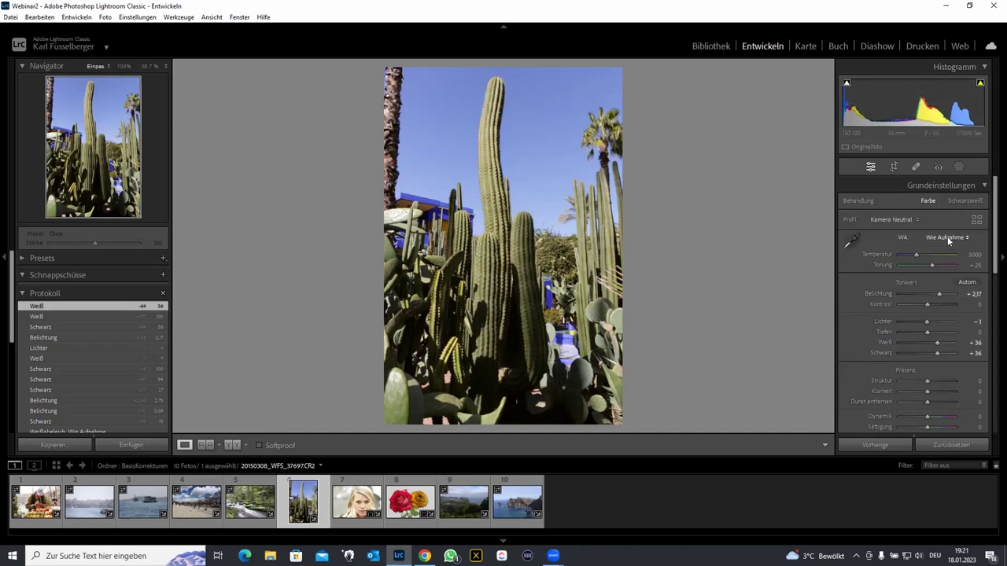
{"action": "mouse_move", "coordinate": [937, 353]}
{"action": "left_mouse_down"}
{"action": "mouse_move", "coordinate": [946, 354]}
{"action": "mouse_move", "coordinate": [885, 364]}
{"action": "left_mouse_up"}
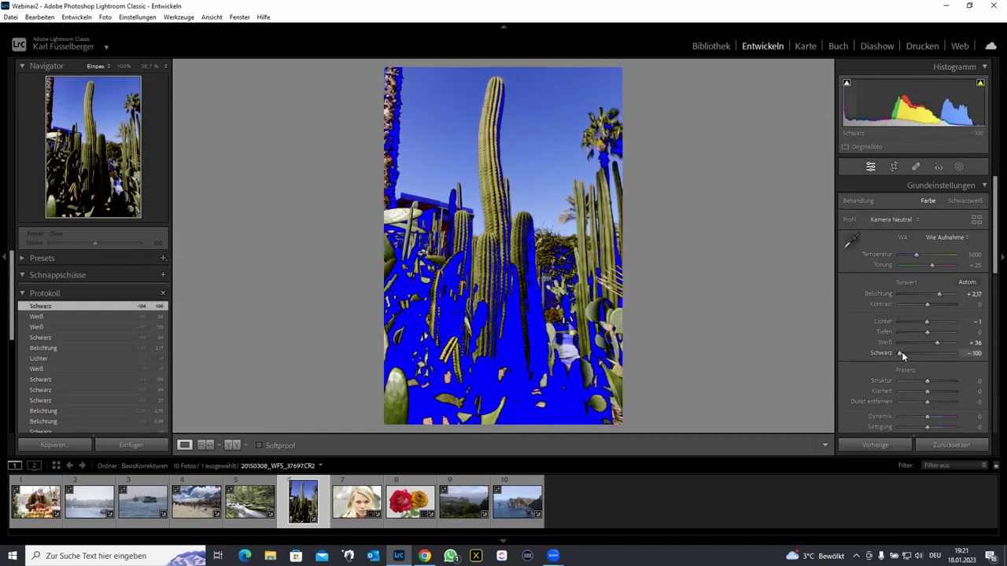
{"action": "left_click", "coordinate": [846, 83]}
{"action": "left_click_drag", "start_coordinate": [901, 355], "coordinate": [924, 356]}
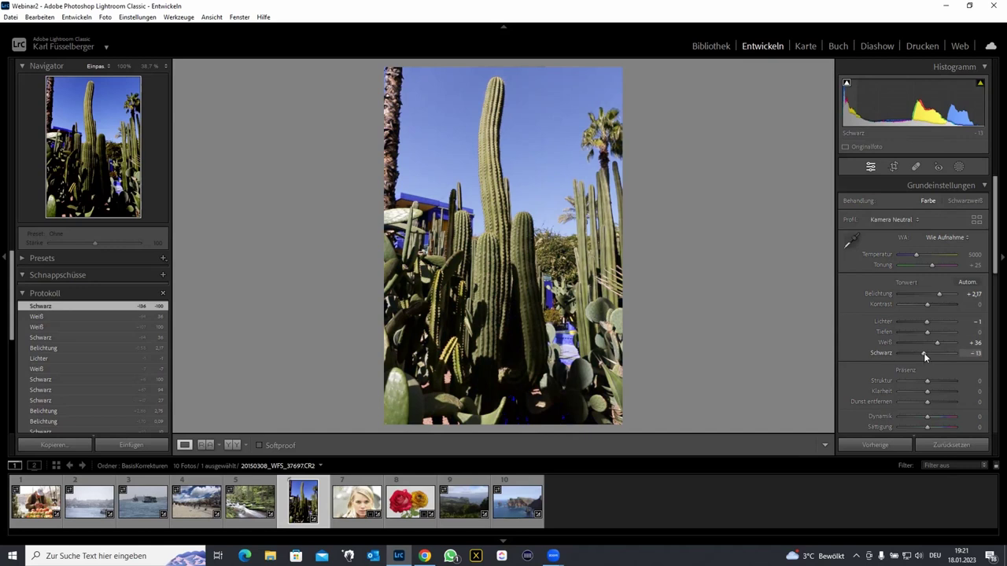
{"action": "left_click_drag", "start_coordinate": [925, 355], "coordinate": [927, 356]}
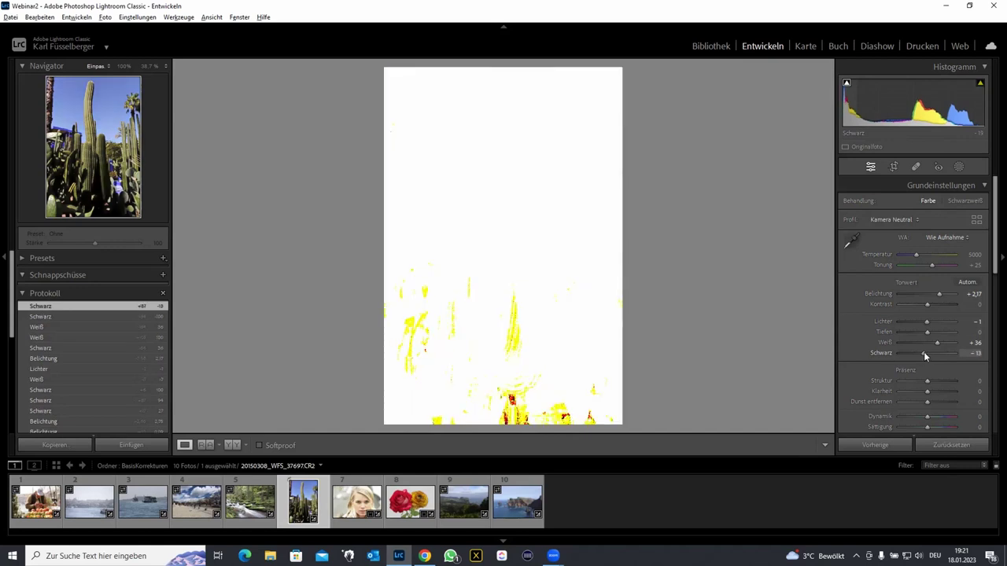
{"action": "left_click_drag", "start_coordinate": [926, 353], "coordinate": [927, 353]}
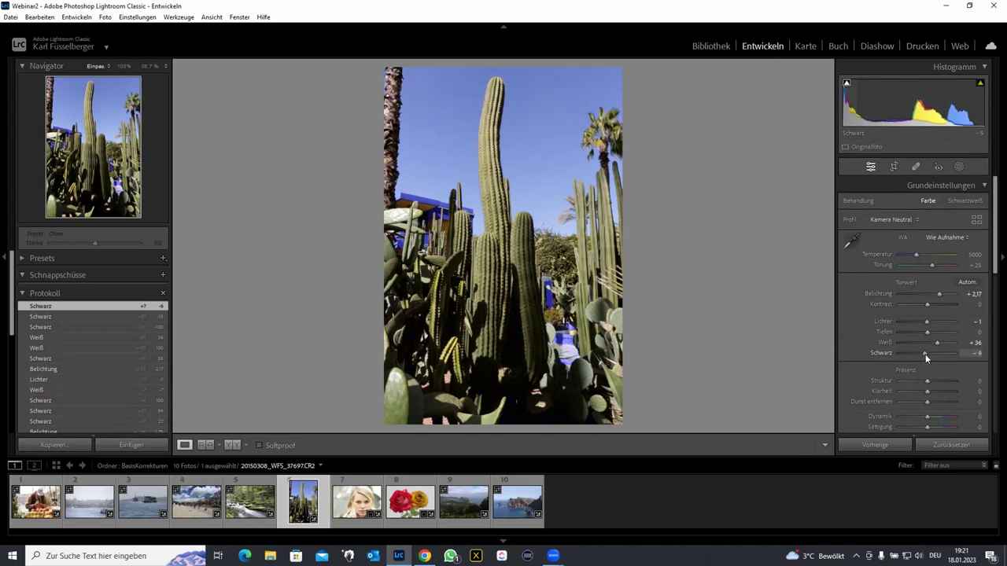
- Push the whites (Weiß) up to +100 while watching the highlight clipping overlay
{"action": "mouse_move", "coordinate": [938, 342]}
{"action": "left_mouse_down"}
{"action": "mouse_move", "coordinate": [958, 342]}
{"action": "mouse_move", "coordinate": [891, 342]}
{"action": "mouse_move", "coordinate": [955, 341]}
{"action": "mouse_move", "coordinate": [946, 344]}
{"action": "left_mouse_up"}
{"action": "left_click", "coordinate": [980, 84]}
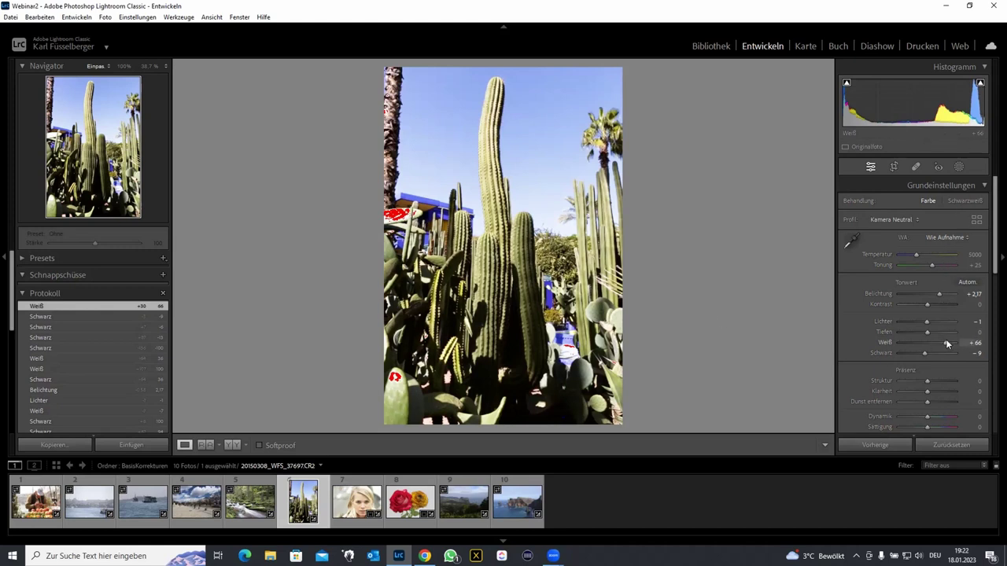
{"action": "left_click_drag", "start_coordinate": [950, 344], "coordinate": [954, 344]}
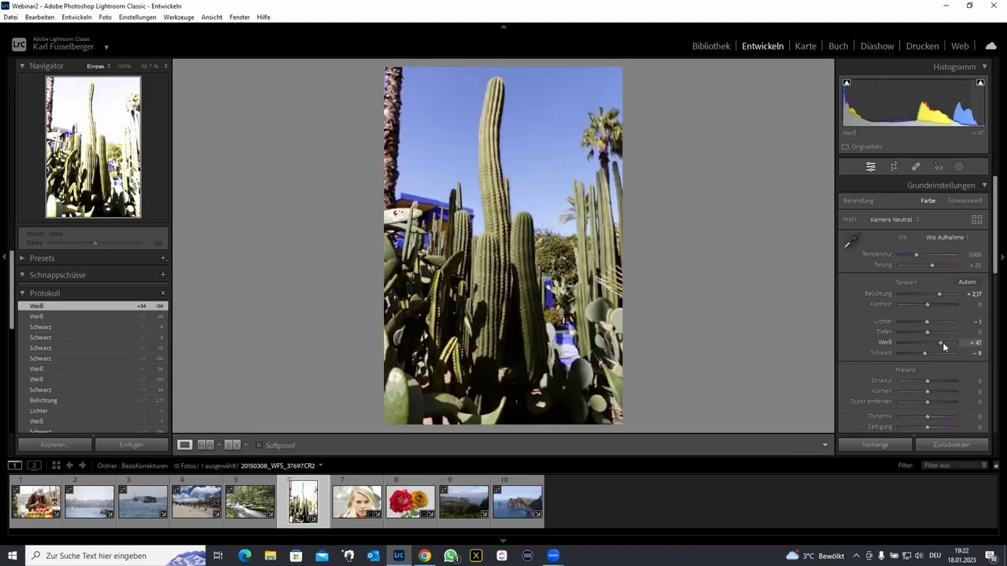
{"action": "left_click_drag", "start_coordinate": [955, 344], "coordinate": [961, 343]}
- With the highlight clipping overlay showing, pull Weiß back to +42 so the sky stops clipping
{"action": "left_click", "coordinate": [979, 85]}
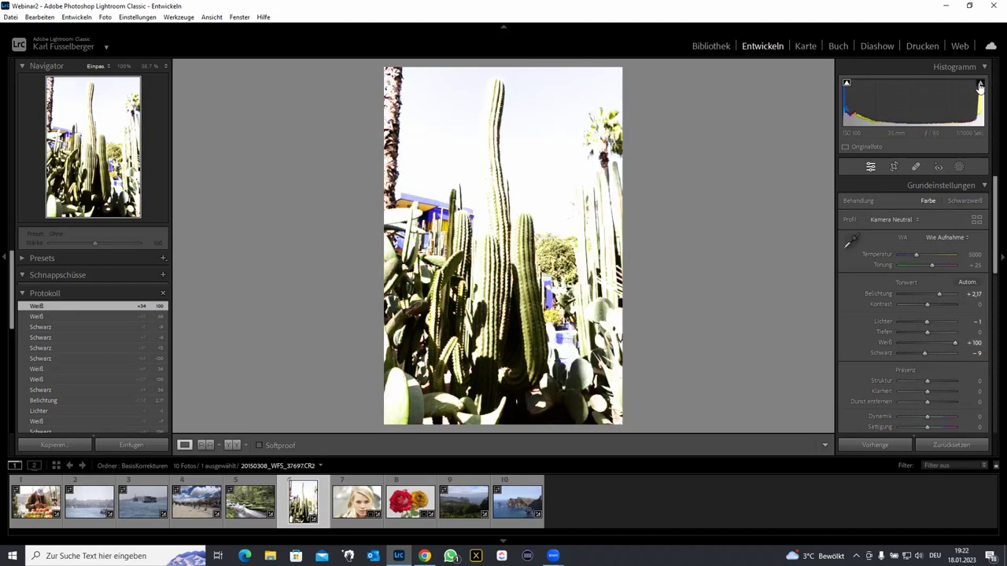
{"action": "left_click", "coordinate": [979, 85]}
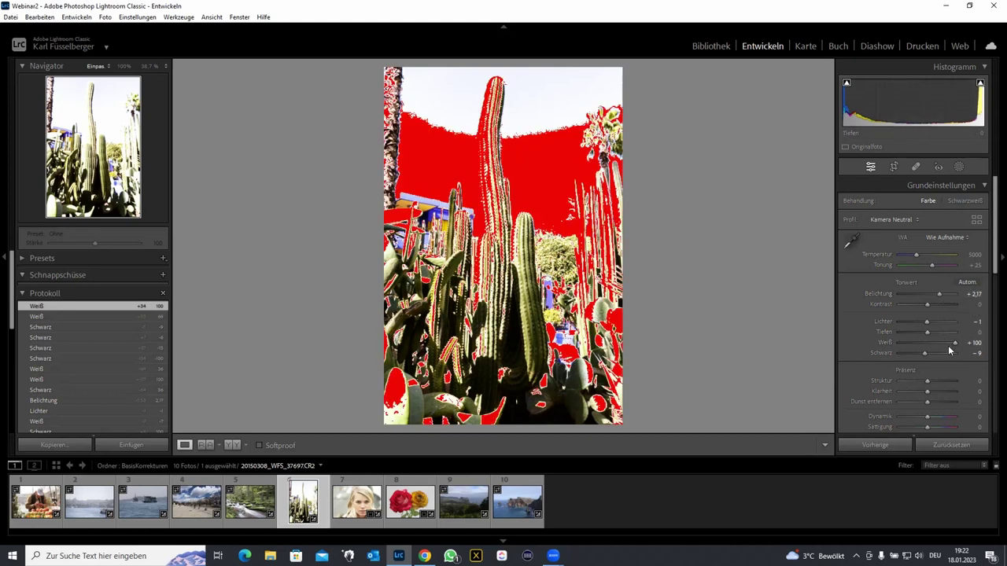
{"action": "left_click_drag", "start_coordinate": [955, 344], "coordinate": [937, 344]}
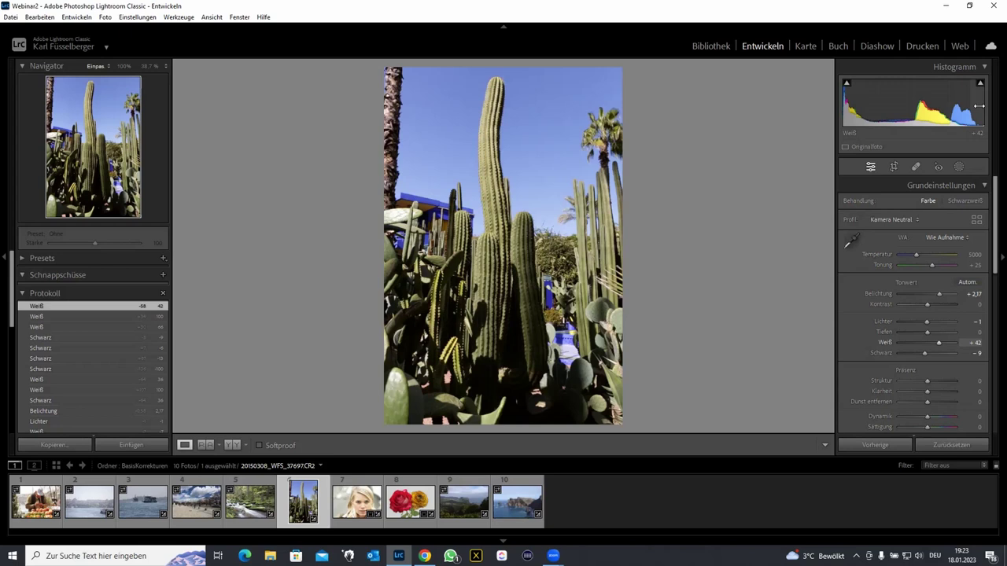
- In the Präsenz group, set Struktur to −2 and Klarheit to +36
{"action": "left_click_drag", "start_coordinate": [994, 224], "coordinate": [990, 274]}
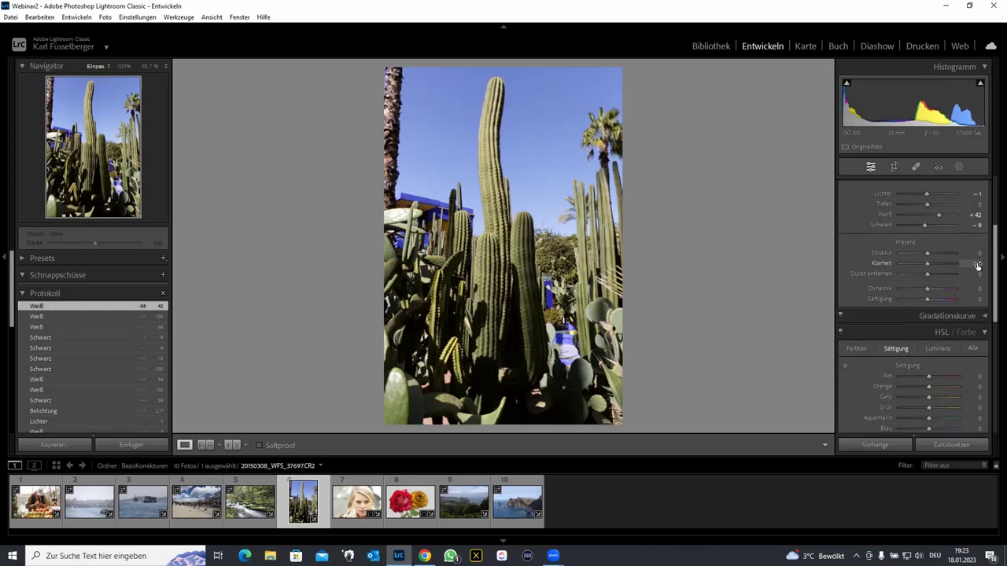
{"action": "left_click_drag", "start_coordinate": [990, 291], "coordinate": [991, 299]}
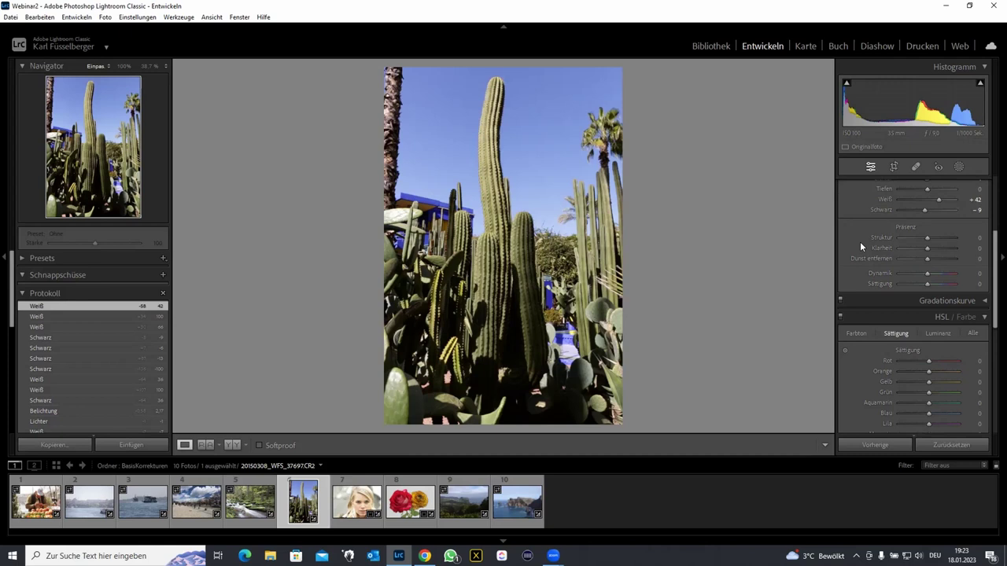
{"action": "mouse_move", "coordinate": [927, 238]}
{"action": "left_mouse_down"}
{"action": "mouse_move", "coordinate": [966, 237]}
{"action": "mouse_move", "coordinate": [927, 239]}
{"action": "left_mouse_up"}
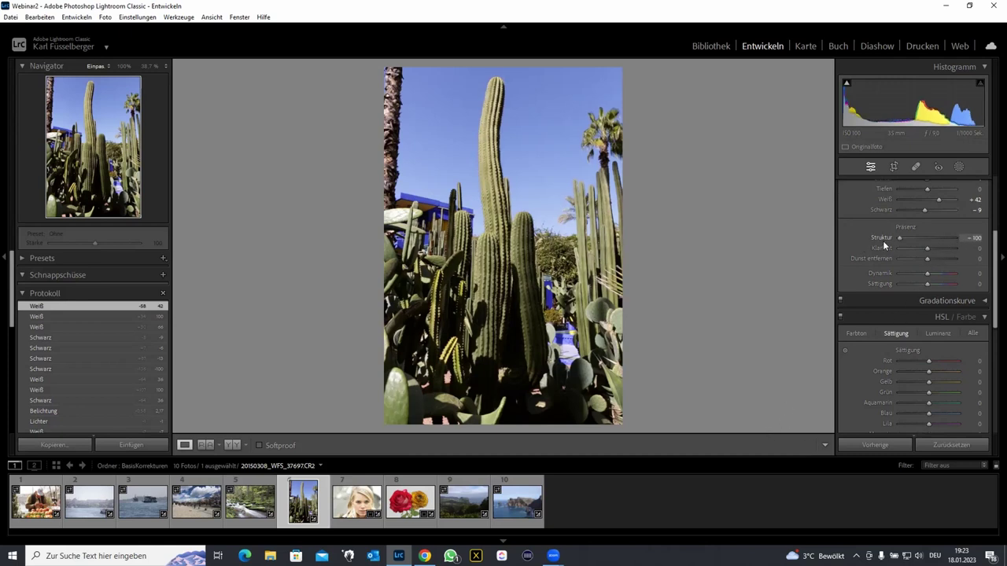
{"action": "left_click", "coordinate": [926, 238]}
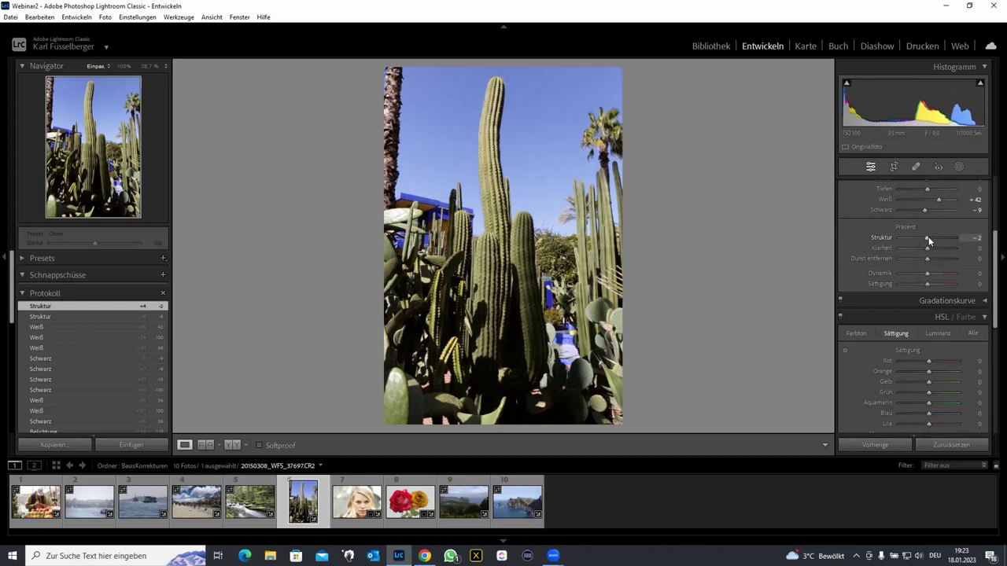
{"action": "left_click_drag", "start_coordinate": [928, 248], "coordinate": [940, 251]}
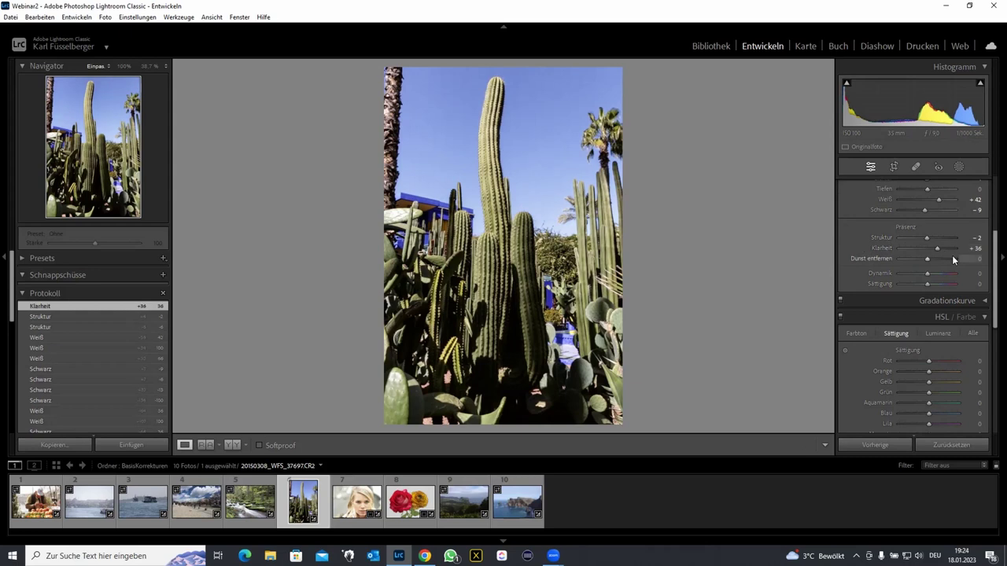
- Compare before/after in a split view zoomed on the cacti while raising Klarheit to +55
{"action": "key", "text": "y"}
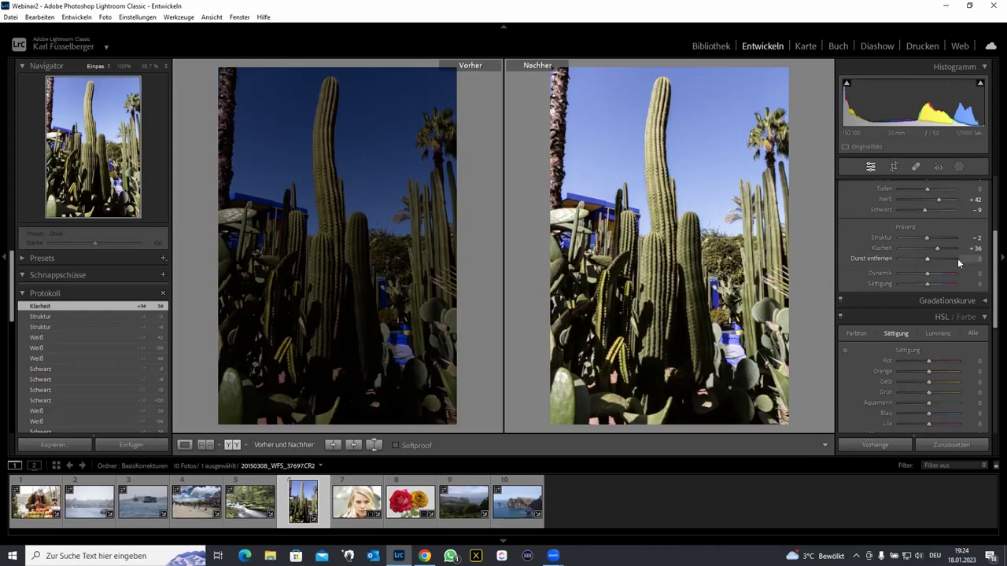
{"action": "left_click", "coordinate": [246, 445]}
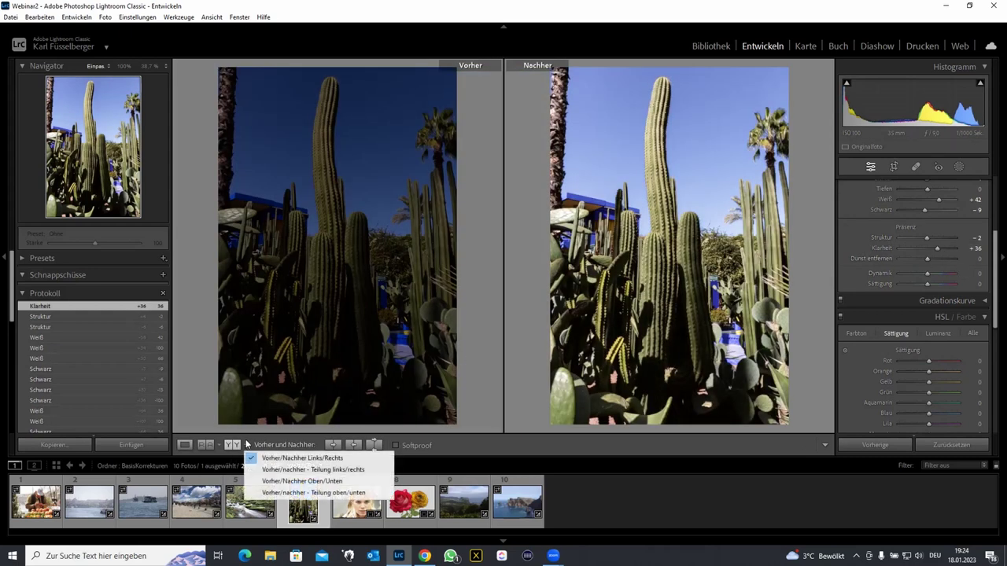
{"action": "left_click", "coordinate": [263, 469]}
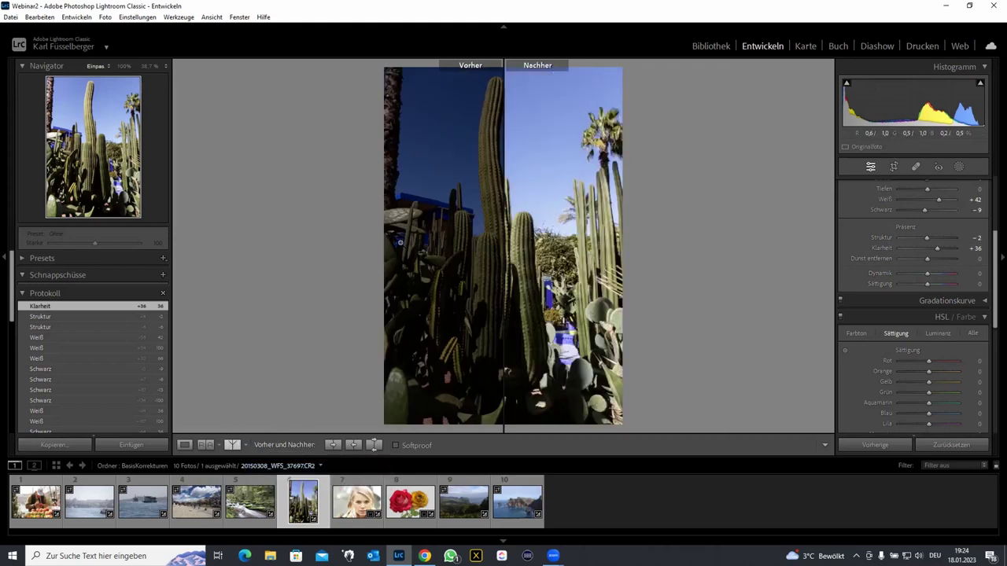
{"action": "left_click", "coordinate": [544, 234]}
{"action": "left_click_drag", "start_coordinate": [544, 235], "coordinate": [755, 258]}
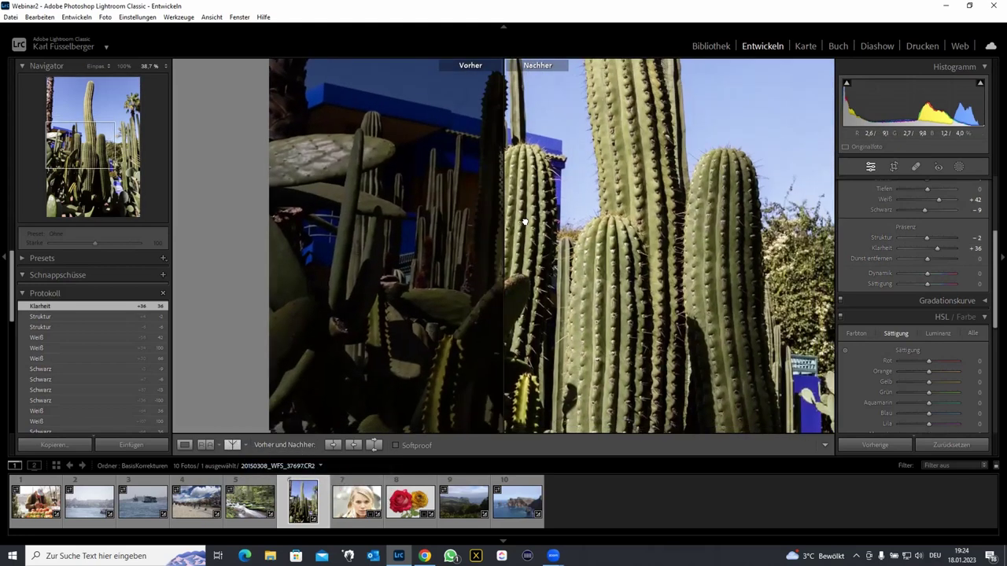
{"action": "left_click_drag", "start_coordinate": [936, 248], "coordinate": [943, 250]}
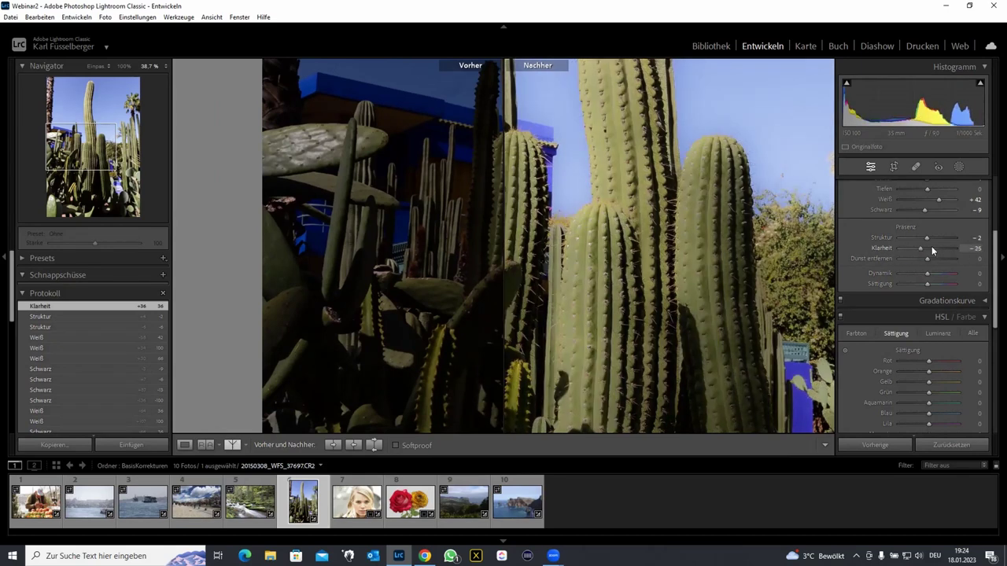
{"action": "key", "text": "y"}
{"action": "left_click", "coordinate": [702, 200]}
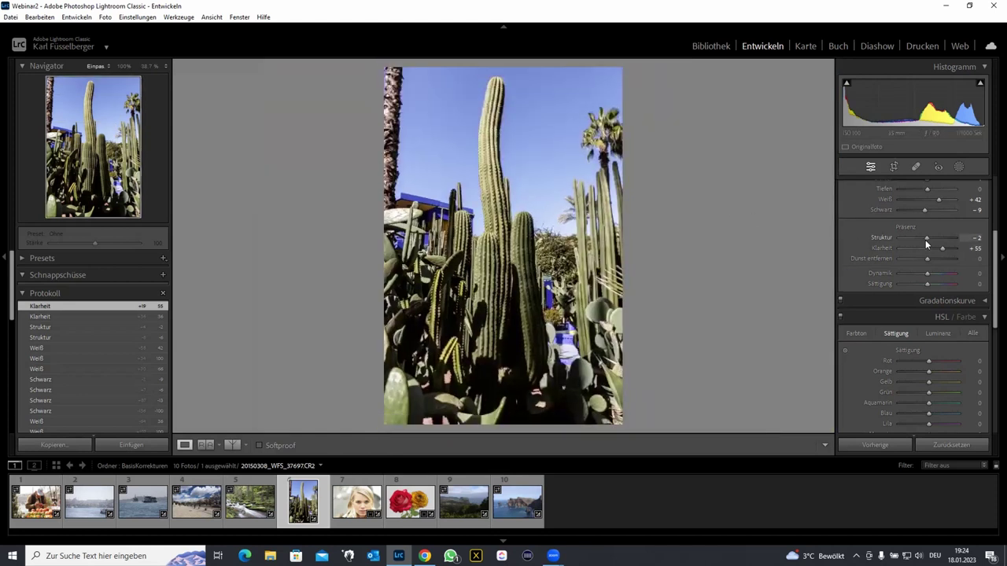
- Lower Klarheit from +55 down to +17
{"action": "left_click_drag", "start_coordinate": [941, 248], "coordinate": [936, 247]}
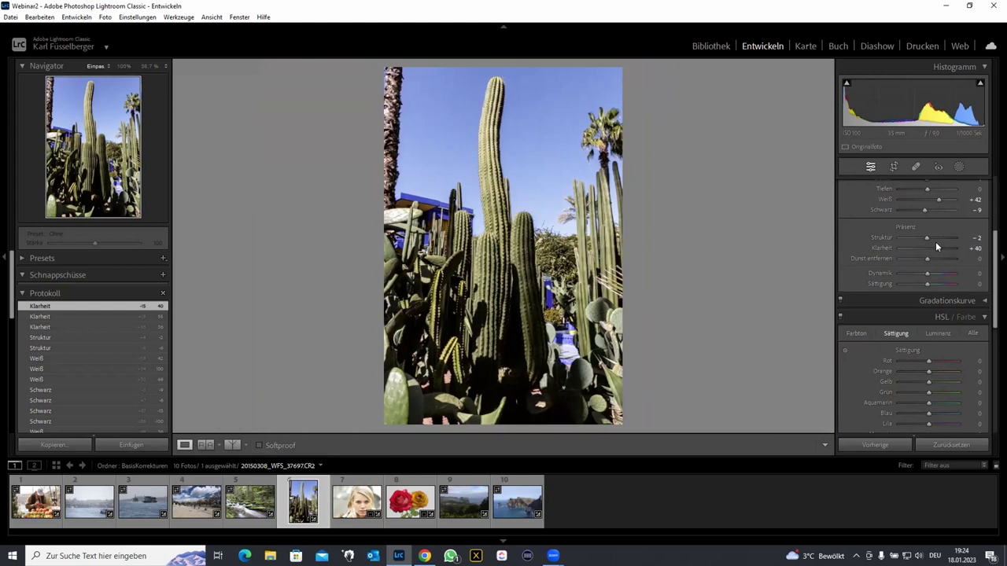
{"action": "left_click_drag", "start_coordinate": [936, 246], "coordinate": [928, 247]}
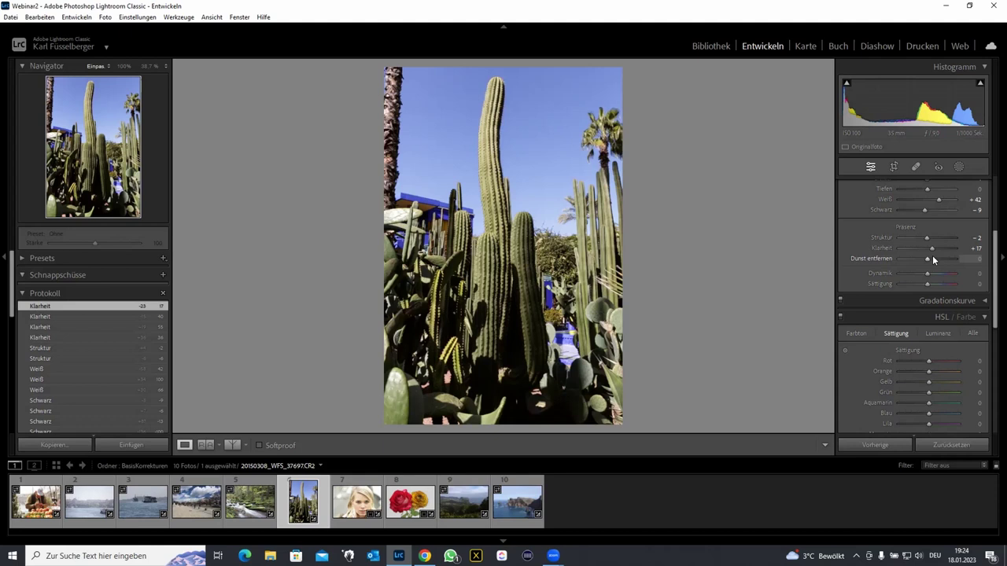
- Set Dunst entfernen to +15 and Dynamik to +15
{"action": "left_click_drag", "start_coordinate": [927, 259], "coordinate": [926, 261]}
{"action": "left_click_drag", "start_coordinate": [929, 259], "coordinate": [933, 261]}
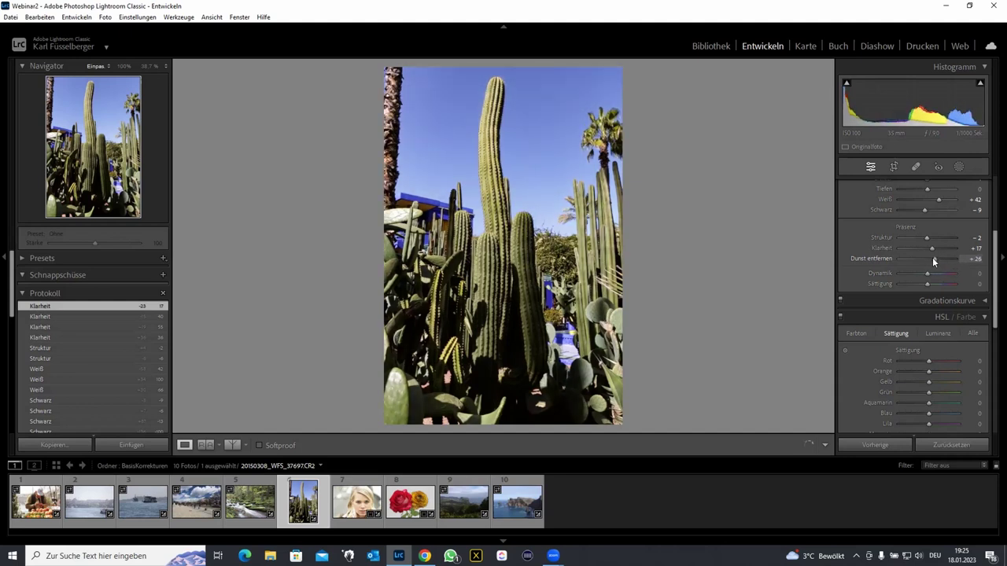
{"action": "left_click_drag", "start_coordinate": [932, 261], "coordinate": [931, 257]}
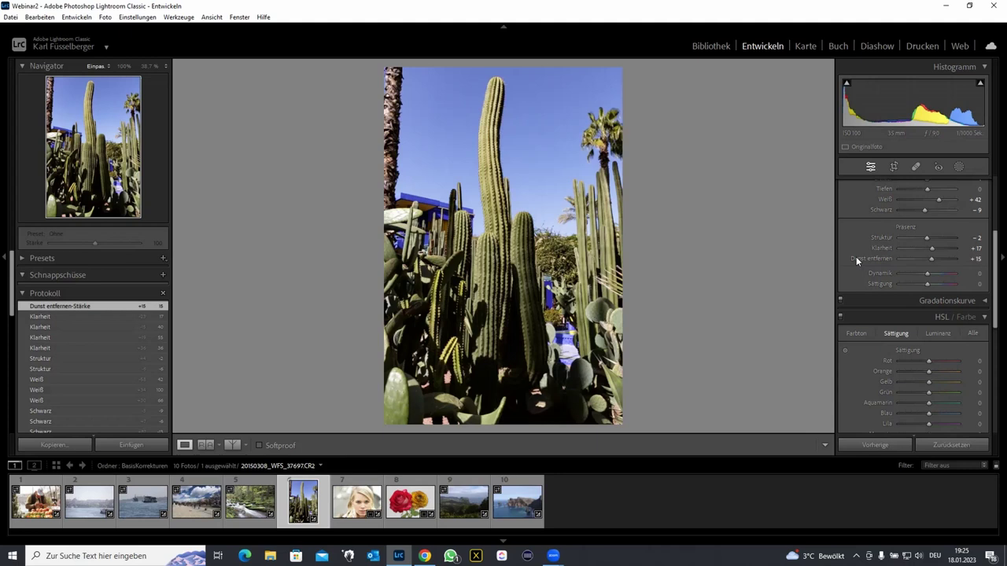
{"action": "mouse_move", "coordinate": [929, 274]}
{"action": "left_mouse_down"}
{"action": "mouse_move", "coordinate": [969, 275]}
{"action": "mouse_move", "coordinate": [857, 276]}
{"action": "mouse_move", "coordinate": [930, 274]}
{"action": "left_mouse_up"}
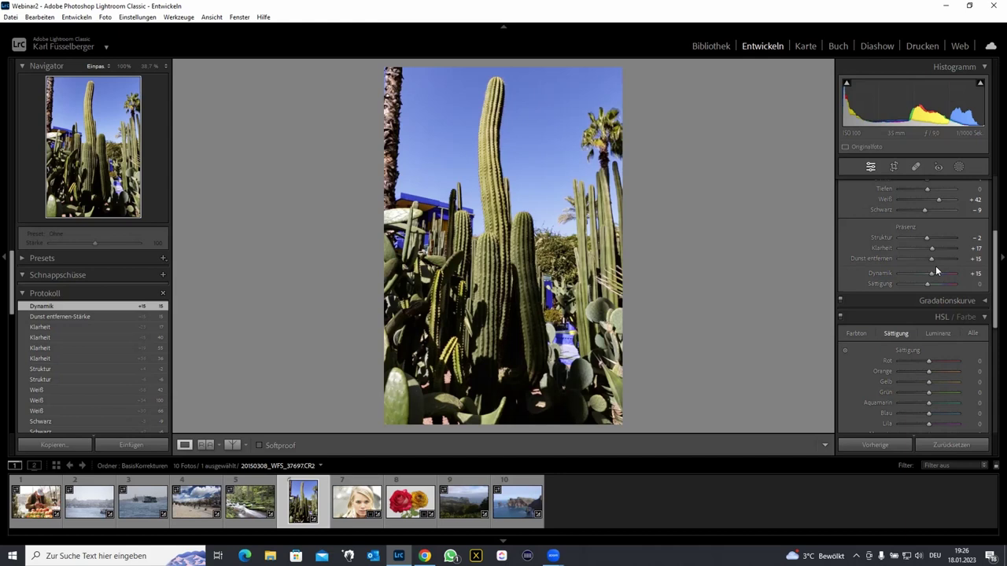
- Try stronger and weaker Sättigung values, settling saturation at +8
{"action": "mouse_move", "coordinate": [930, 284]}
{"action": "left_mouse_down"}
{"action": "mouse_move", "coordinate": [948, 285]}
{"action": "mouse_move", "coordinate": [892, 288]}
{"action": "mouse_move", "coordinate": [961, 283]}
{"action": "mouse_move", "coordinate": [886, 283]}
{"action": "mouse_move", "coordinate": [934, 282]}
{"action": "left_mouse_up"}
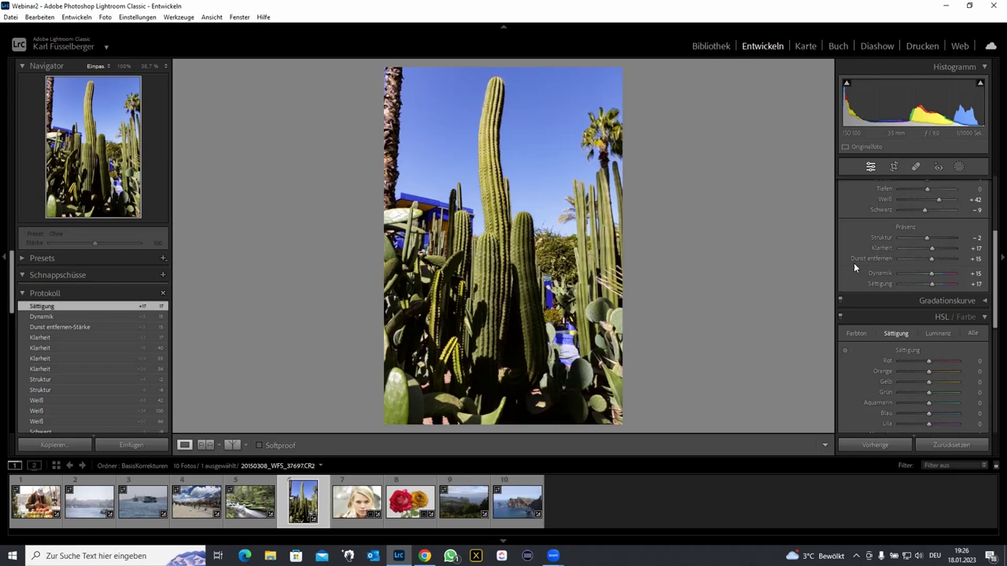
{"action": "left_click_drag", "start_coordinate": [933, 284], "coordinate": [922, 285]}
{"action": "left_click_drag", "start_coordinate": [927, 286], "coordinate": [932, 283]}
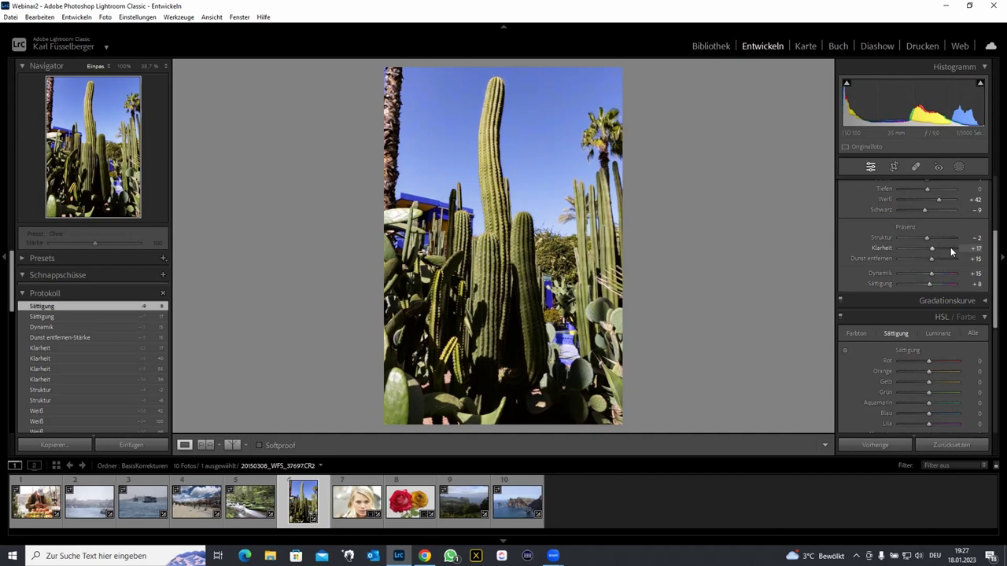
- Expand the Gradationskurve settings alongside the photo
{"action": "left_click", "coordinate": [995, 302]}
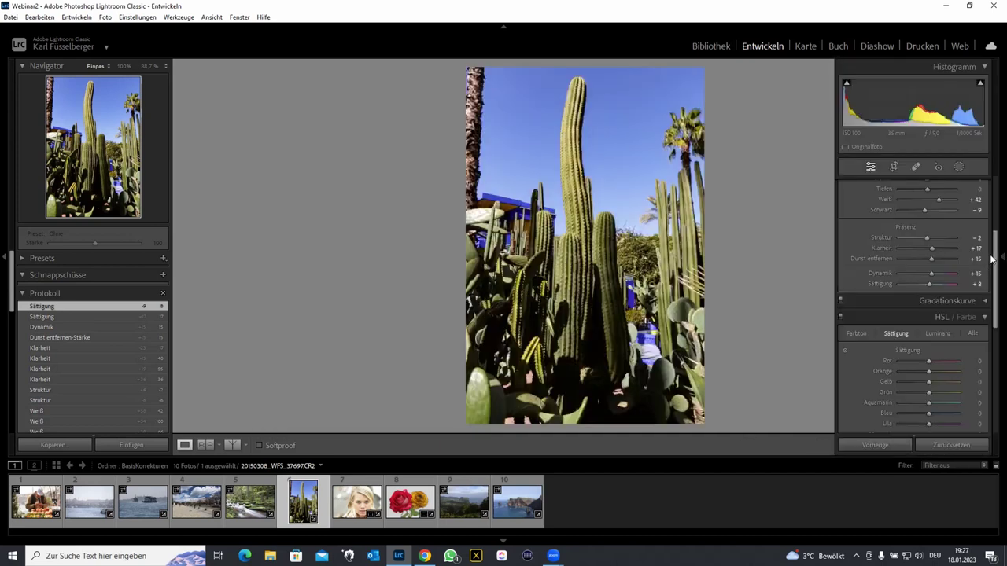
{"action": "scroll", "coordinate": [991, 296], "scroll_direction": "down", "scroll_amount": 3}
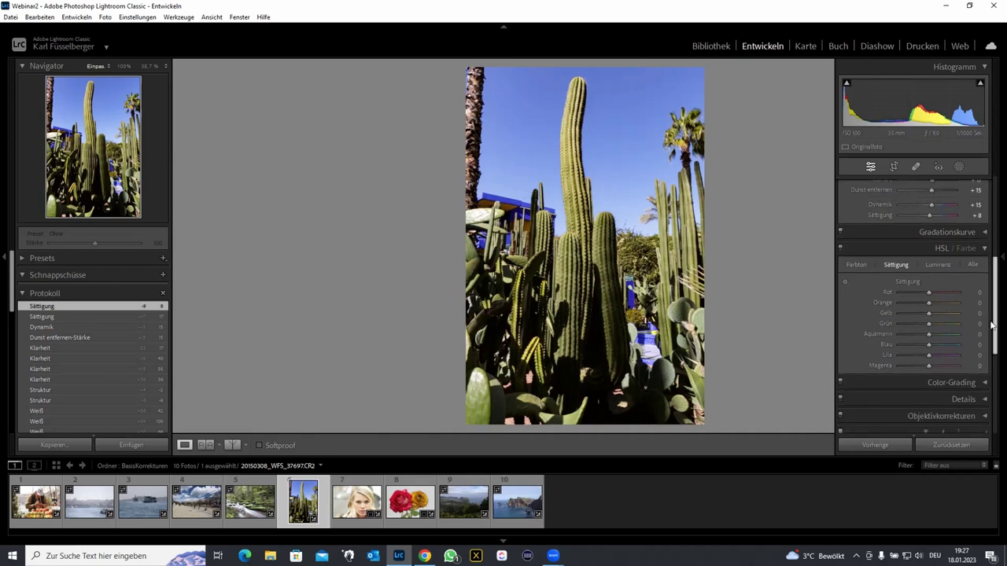
{"action": "left_click", "coordinate": [985, 224]}
{"action": "left_click", "coordinate": [993, 275]}
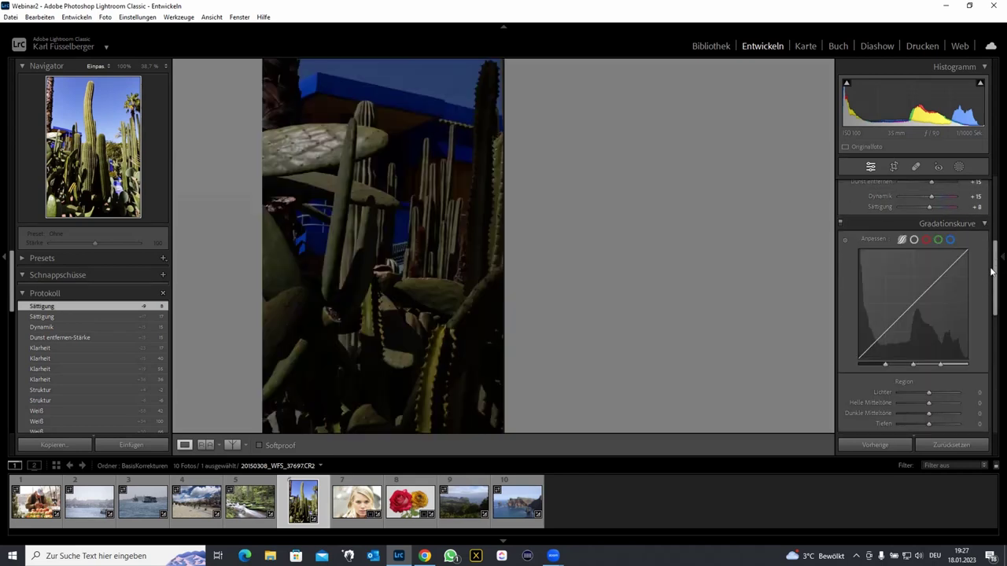
{"action": "scroll", "coordinate": [983, 287], "scroll_direction": "down", "scroll_amount": 1}
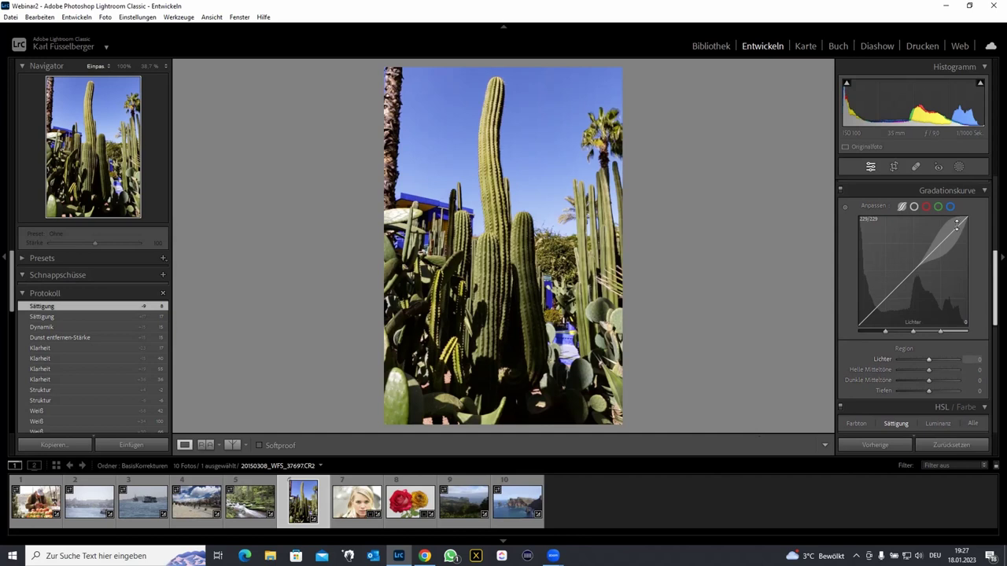
- Test the highlight, light-midtone and shadow region sliders, then reset the curve to linear
{"action": "left_click_drag", "start_coordinate": [950, 229], "coordinate": [946, 226]}
{"action": "left_click_drag", "start_coordinate": [886, 299], "coordinate": [884, 304]}
{"action": "left_click_drag", "start_coordinate": [934, 247], "coordinate": [931, 241]}
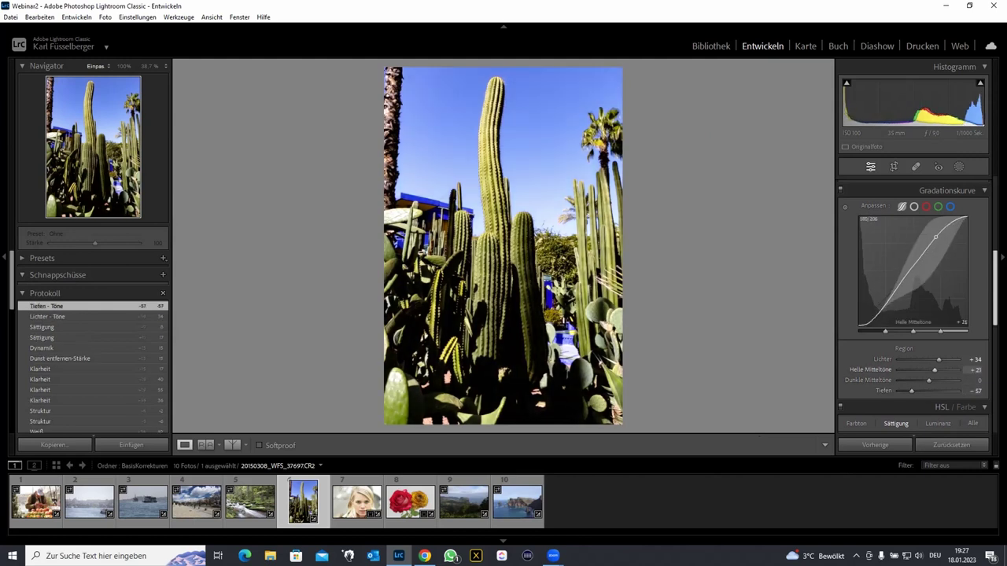
{"action": "left_click_drag", "start_coordinate": [884, 304], "coordinate": [882, 299]}
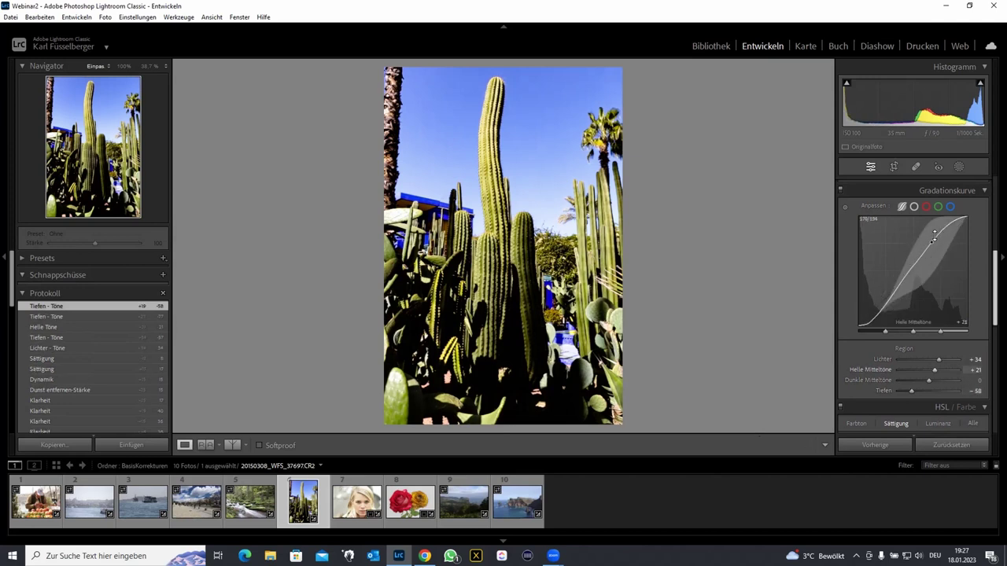
{"action": "left_click_drag", "start_coordinate": [937, 236], "coordinate": [938, 233]}
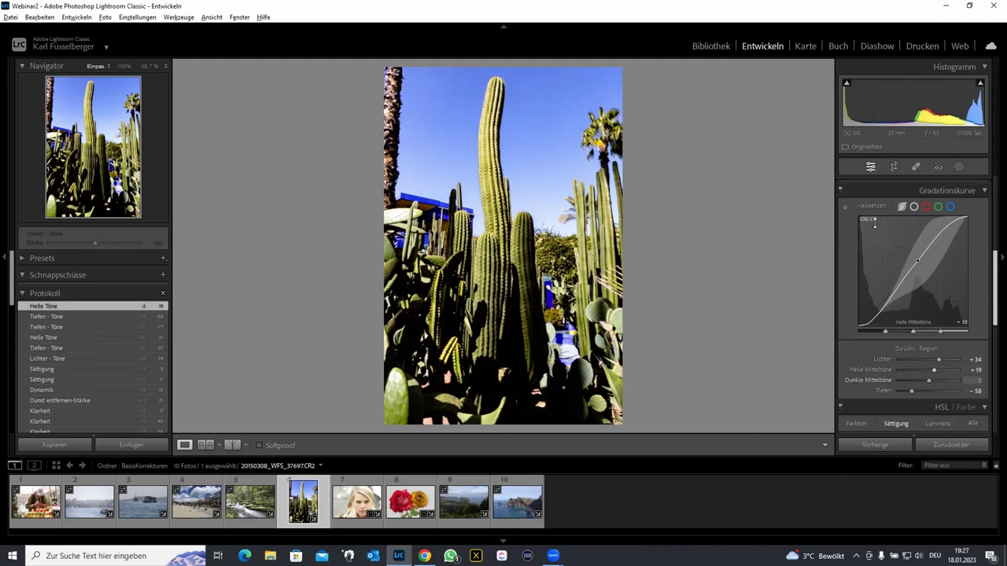
{"action": "left_click", "coordinate": [869, 206], "text": "alt"}
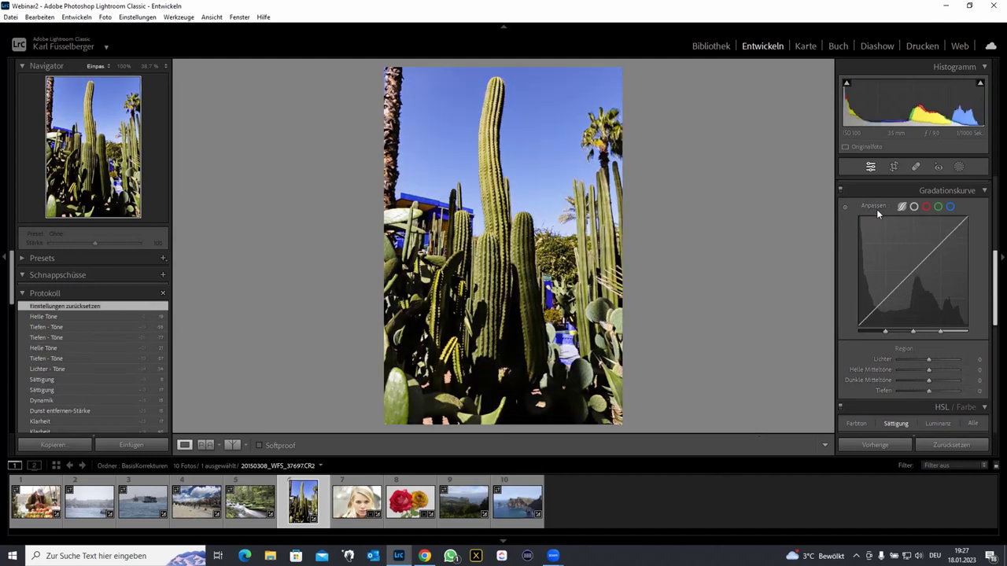
- Alt-reset the tone curve again and set Dunkle Mitteltöne to −8
{"action": "left_click_drag", "start_coordinate": [911, 273], "coordinate": [912, 256]}
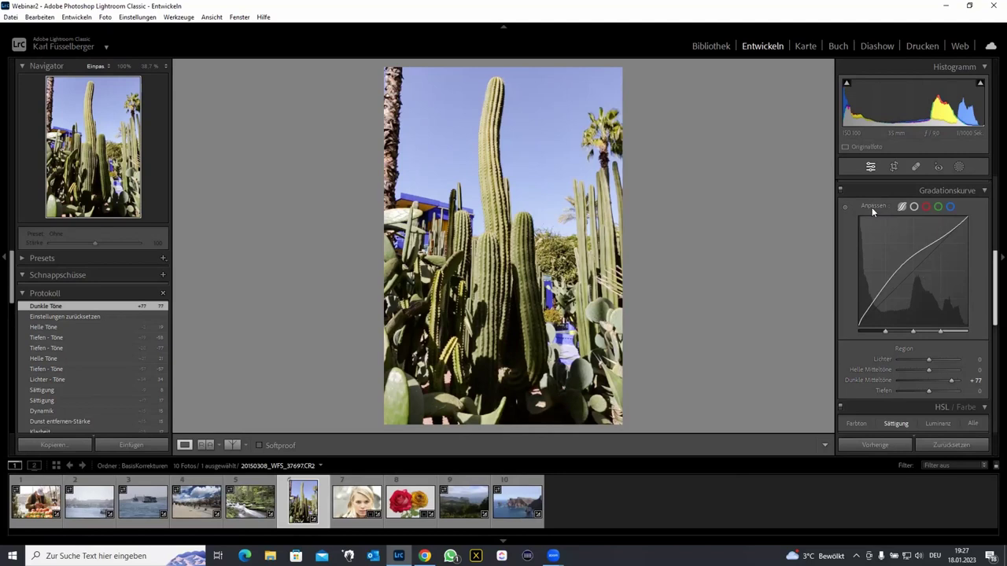
{"action": "key", "text": "alt"}
{"action": "left_click", "coordinate": [871, 207], "text": "alt"}
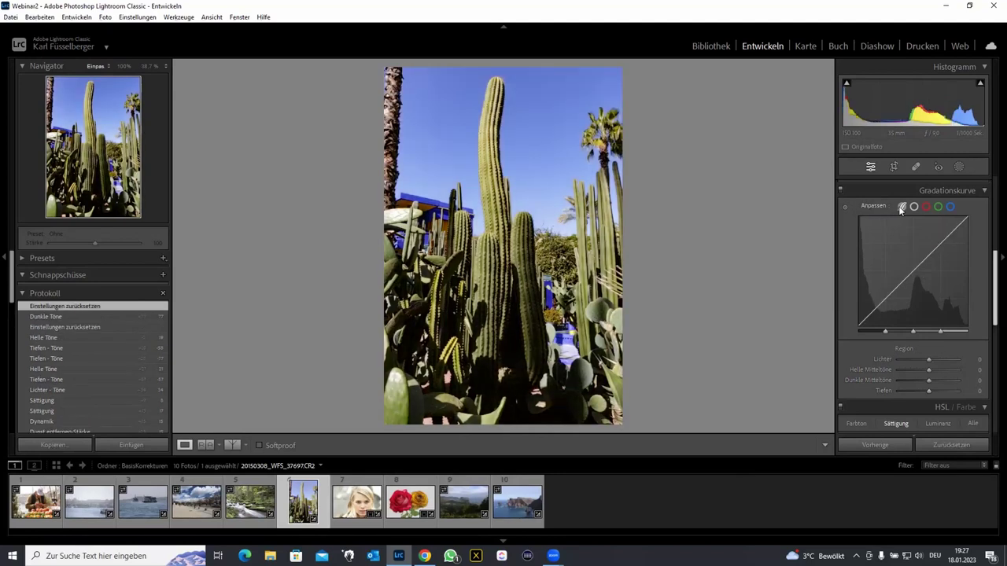
{"action": "mouse_move", "coordinate": [909, 276]}
{"action": "left_mouse_down"}
{"action": "mouse_move", "coordinate": [909, 252]}
{"action": "mouse_move", "coordinate": [909, 297]}
{"action": "mouse_move", "coordinate": [909, 275]}
{"action": "left_mouse_up"}
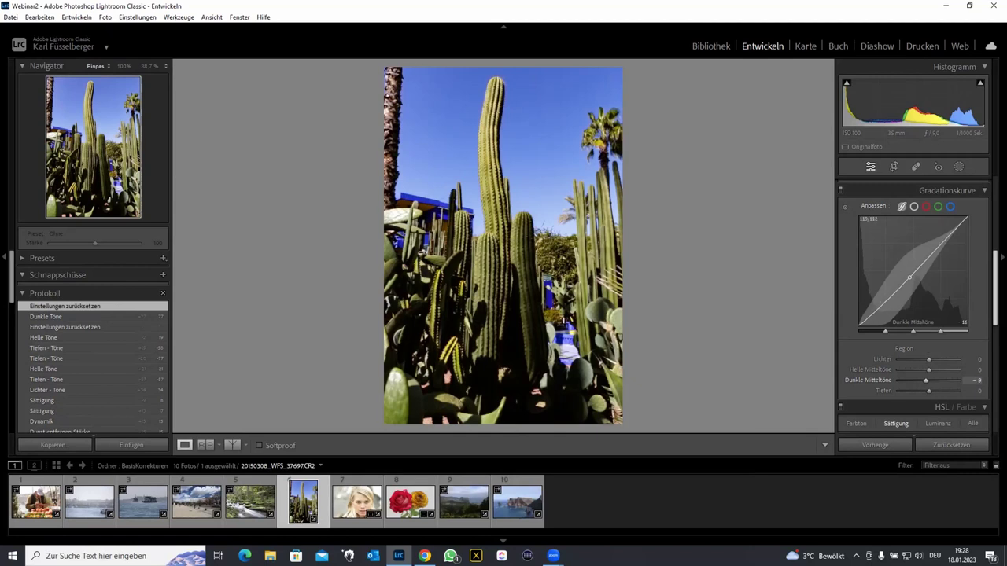
{"action": "left_click", "coordinate": [914, 207]}
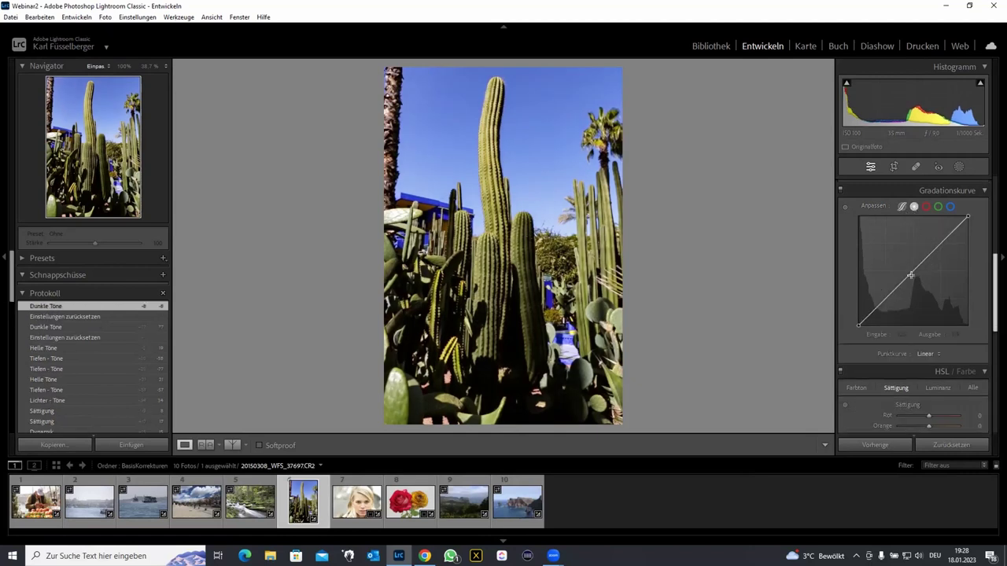
- Test point-curve edits like brightening and inversion, then undo back to a straight diagonal
{"action": "mouse_move", "coordinate": [907, 267]}
{"action": "left_mouse_down"}
{"action": "mouse_move", "coordinate": [918, 276]}
{"action": "mouse_move", "coordinate": [936, 252]}
{"action": "left_mouse_up"}
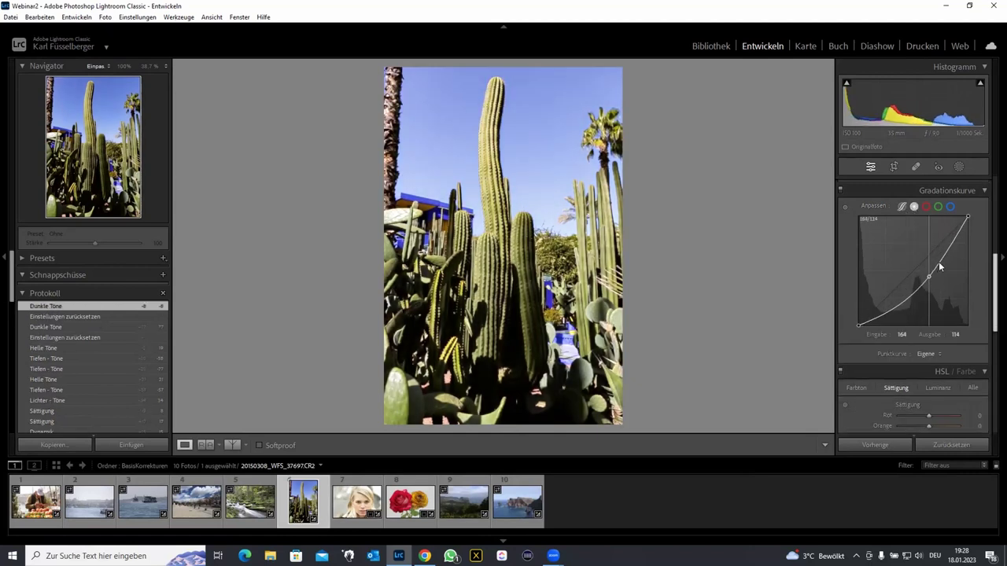
{"action": "left_click", "coordinate": [903, 207]}
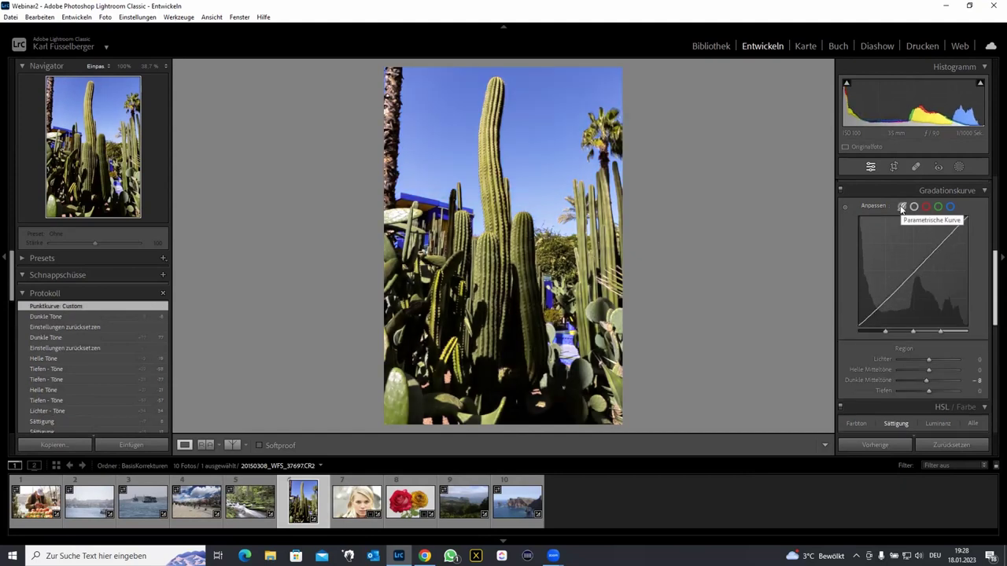
{"action": "left_click", "coordinate": [913, 206]}
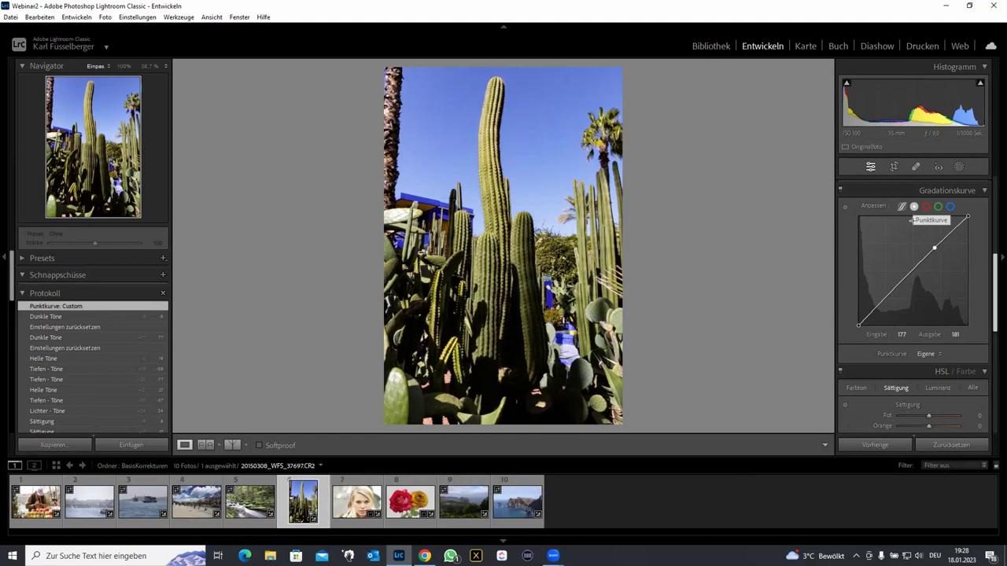
{"action": "mouse_move", "coordinate": [934, 248]}
{"action": "left_mouse_down"}
{"action": "mouse_move", "coordinate": [966, 218]}
{"action": "mouse_move", "coordinate": [967, 325]}
{"action": "left_mouse_up"}
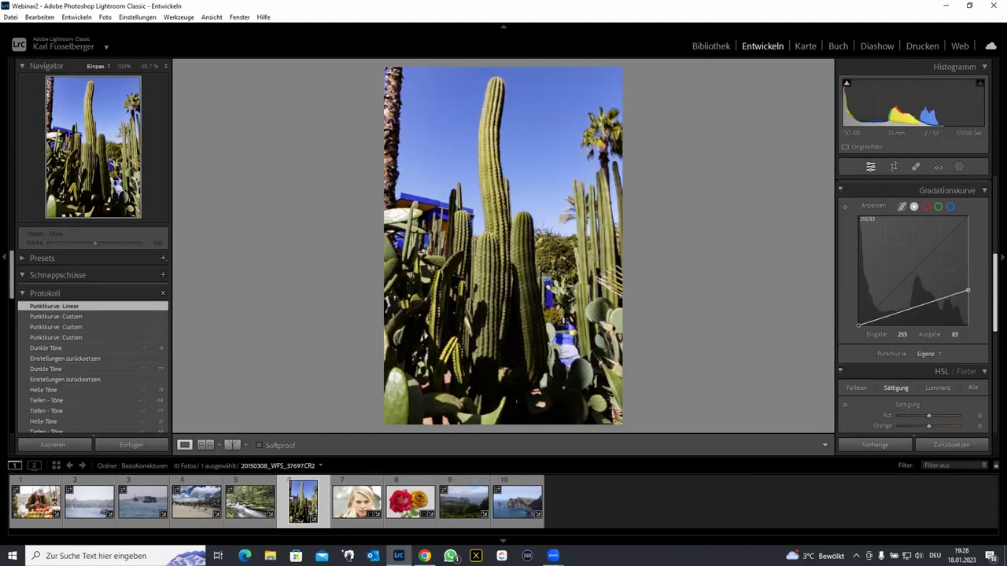
{"action": "left_click_drag", "start_coordinate": [858, 325], "coordinate": [858, 217]}
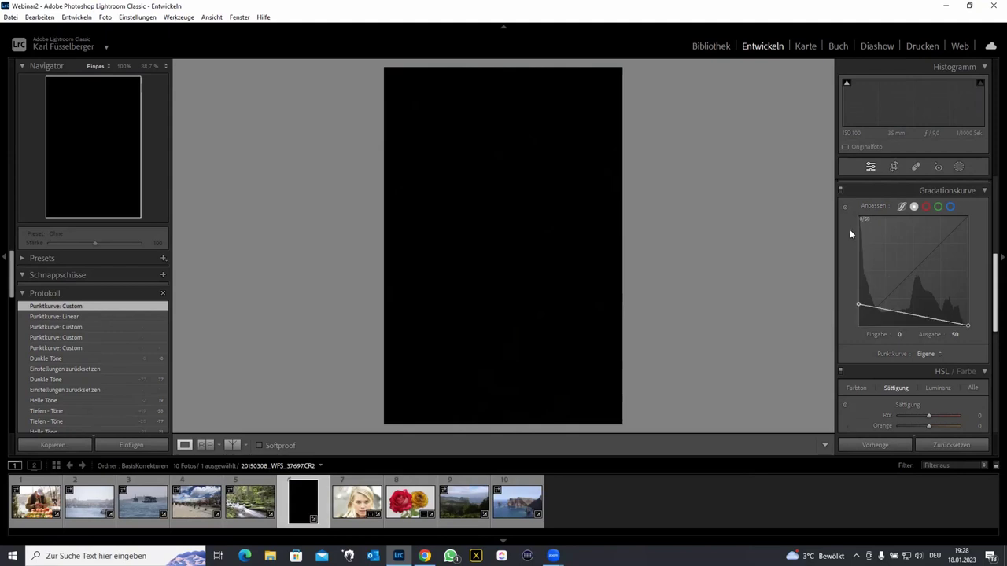
{"action": "key", "text": "ctrl+z"}
{"action": "left_click_drag", "start_coordinate": [968, 322], "coordinate": [968, 216]}
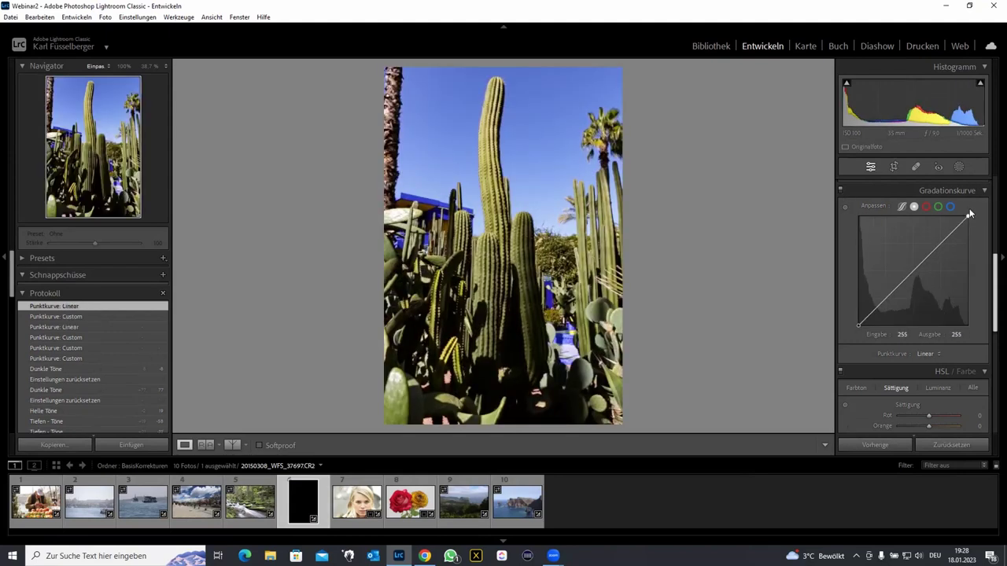
- Place two points near 85/85 and 204/202, keeping the curve almost on the diagonal
{"action": "left_click_drag", "start_coordinate": [954, 234], "coordinate": [947, 234]}
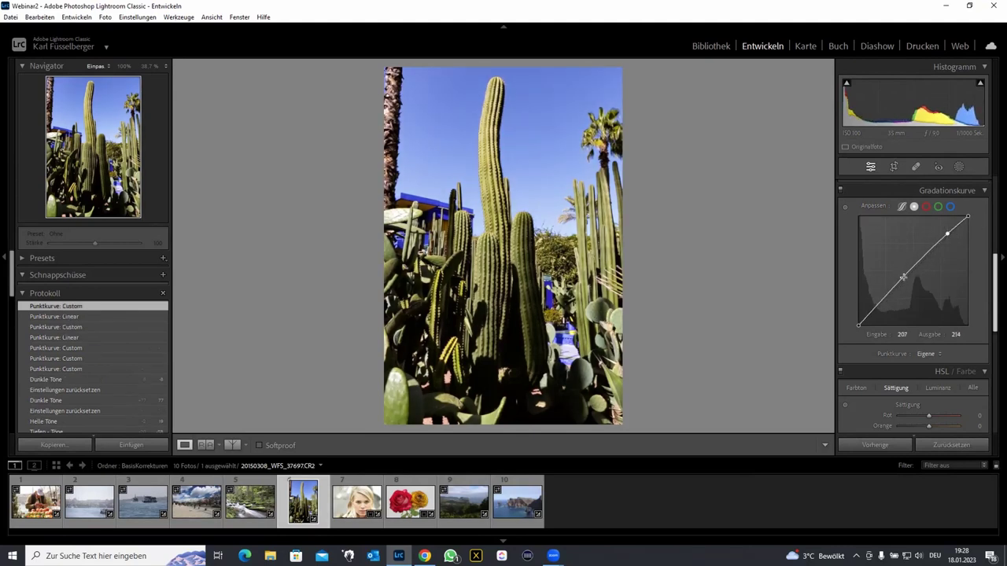
{"action": "left_click_drag", "start_coordinate": [905, 277], "coordinate": [891, 283]}
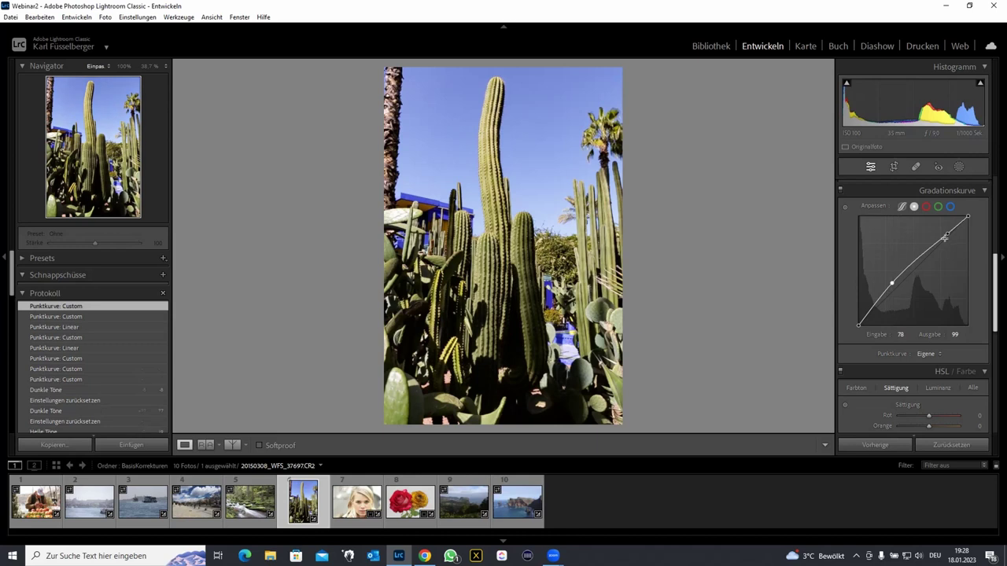
{"action": "left_click_drag", "start_coordinate": [947, 233], "coordinate": [945, 239]}
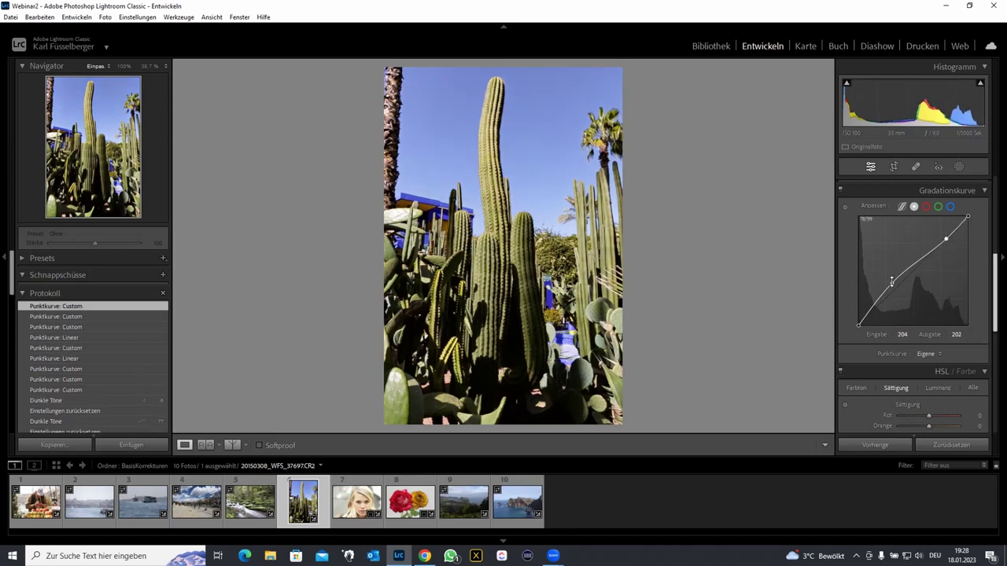
{"action": "left_click_drag", "start_coordinate": [892, 282], "coordinate": [892, 289]}
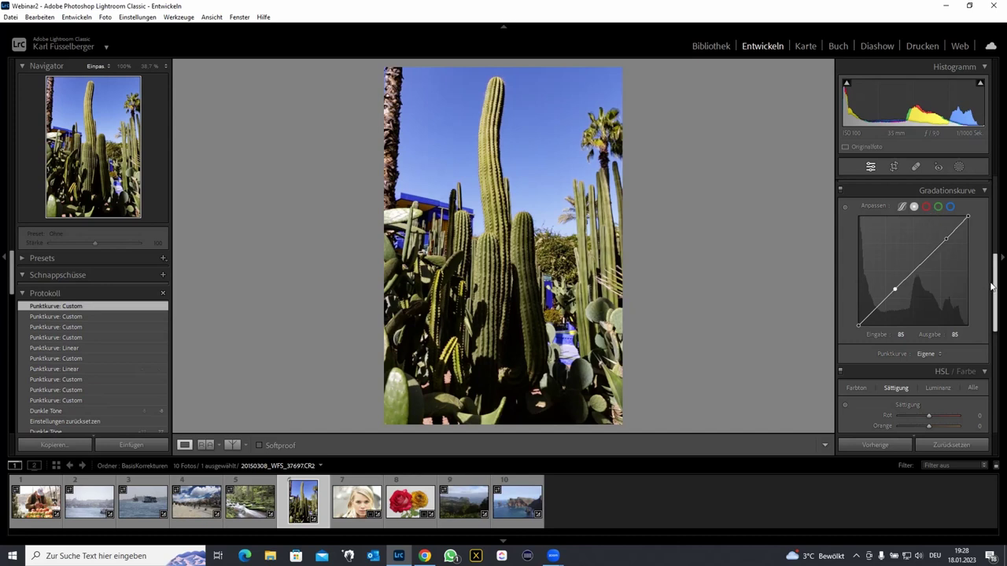
{"action": "scroll", "coordinate": [992, 292], "scroll_direction": "down", "scroll_amount": 1}
- Collapse the Gradationskurve settings and scroll the panel down toward Kalibrierung
{"action": "mouse_move", "coordinate": [992, 291]}
{"action": "left_mouse_down"}
{"action": "mouse_move", "coordinate": [992, 268]}
{"action": "mouse_move", "coordinate": [992, 298]}
{"action": "left_mouse_up"}
{"action": "left_click", "coordinate": [988, 250]}
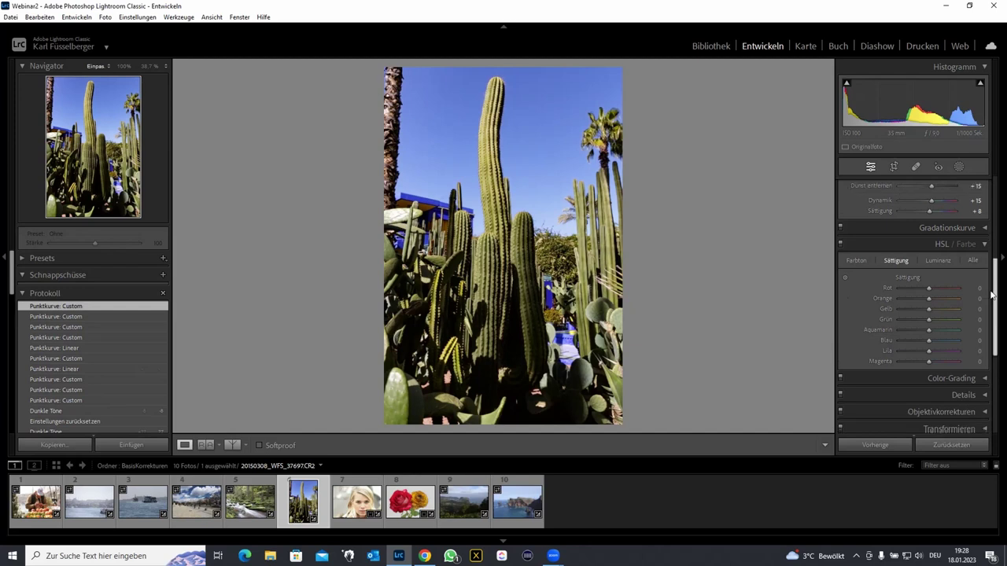
{"action": "scroll", "coordinate": [983, 271], "scroll_direction": "down", "scroll_amount": 1}
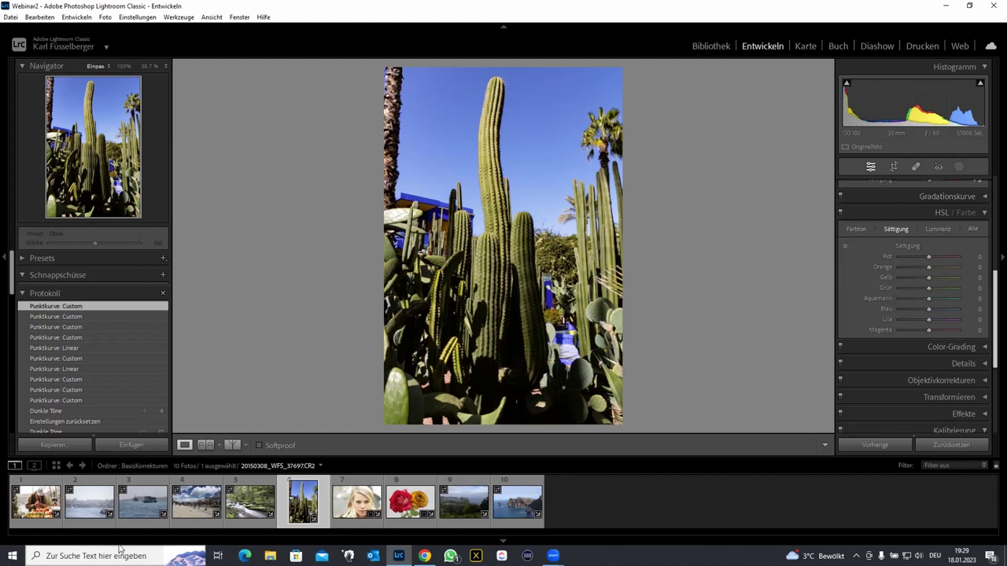
{"action": "left_click", "coordinate": [191, 506]}
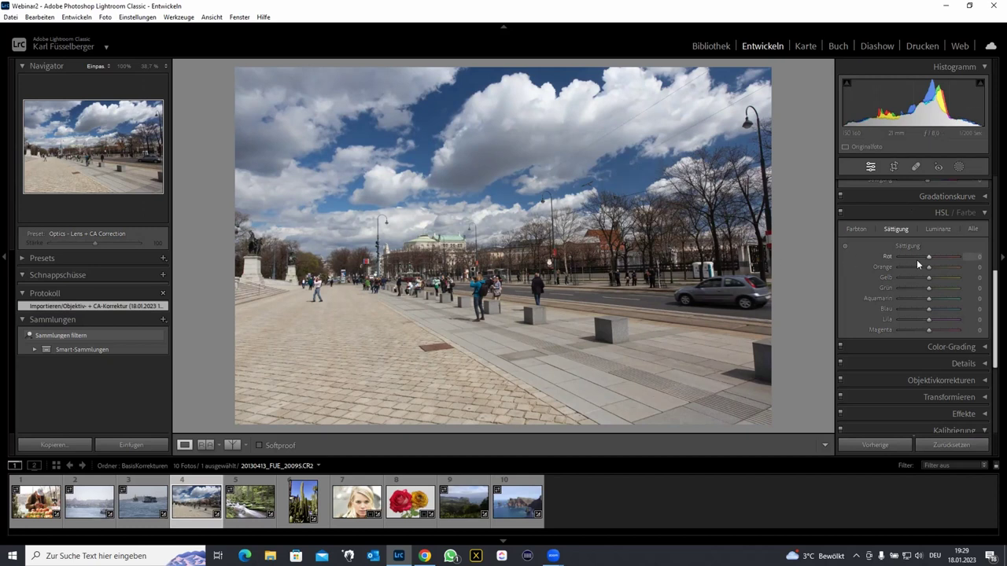
{"action": "mouse_move", "coordinate": [926, 267]}
{"action": "left_mouse_down"}
{"action": "mouse_move", "coordinate": [900, 268]}
{"action": "mouse_move", "coordinate": [900, 278]}
{"action": "mouse_move", "coordinate": [932, 310]}
{"action": "mouse_move", "coordinate": [876, 299]}
{"action": "left_mouse_up"}
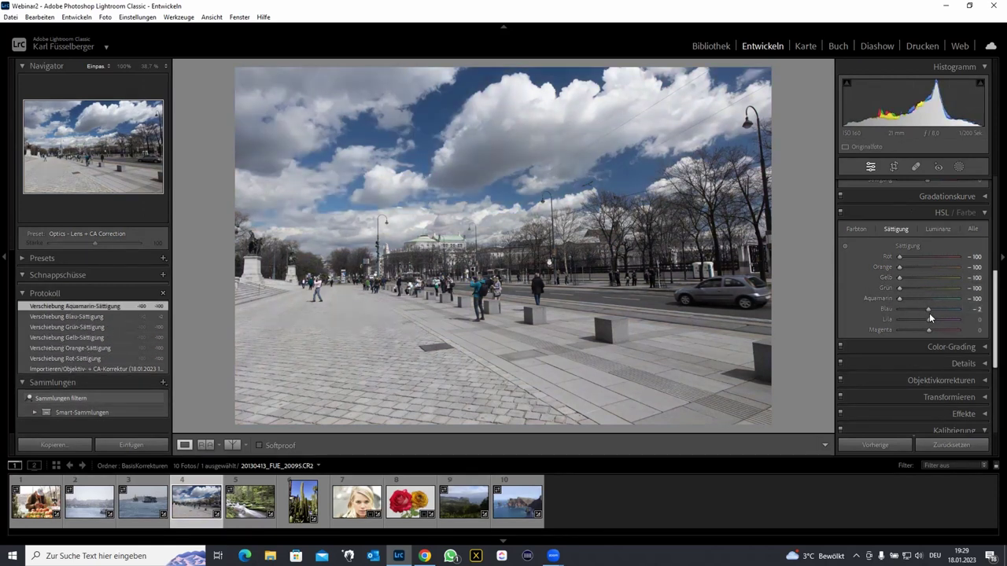
{"action": "mouse_move", "coordinate": [928, 319]}
{"action": "left_mouse_down"}
{"action": "mouse_move", "coordinate": [864, 322]}
{"action": "mouse_move", "coordinate": [869, 331]}
{"action": "left_mouse_up"}
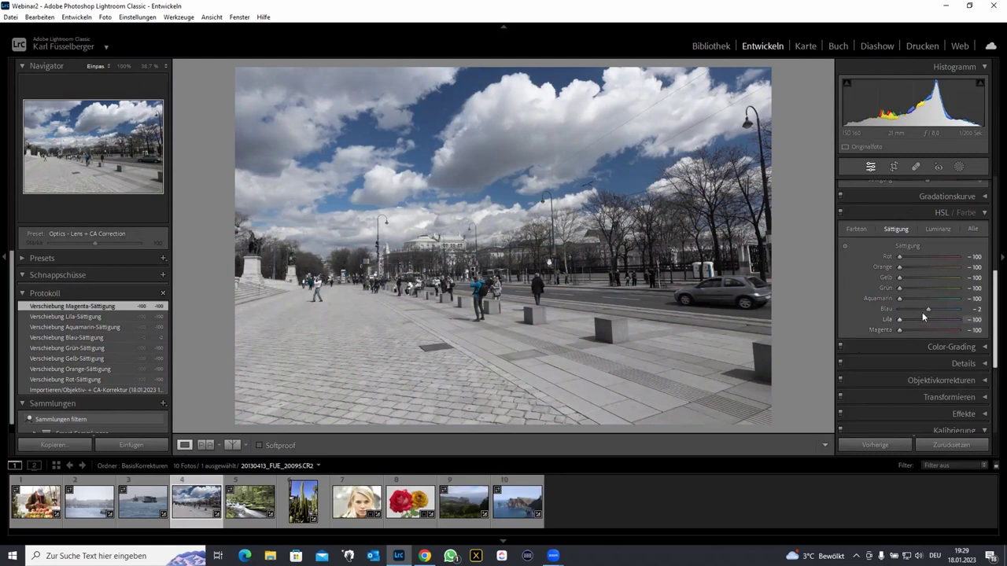
- Reset HSL saturation to zero and try shifting the Rot hue, then return it toward neutral
{"action": "double_click", "coordinate": [905, 247]}
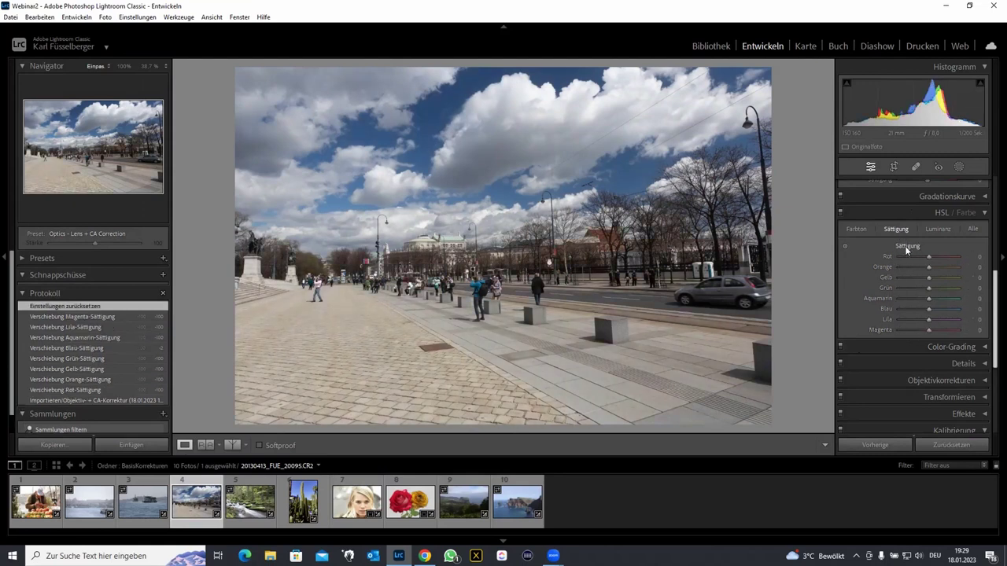
{"action": "left_click", "coordinate": [856, 230]}
{"action": "left_click_drag", "start_coordinate": [929, 257], "coordinate": [903, 263]}
{"action": "left_click_drag", "start_coordinate": [969, 264], "coordinate": [925, 266]}
- Adjust hues directly on the photo, settling on Orange -3 and Gelb -2
{"action": "left_click", "coordinate": [844, 247]}
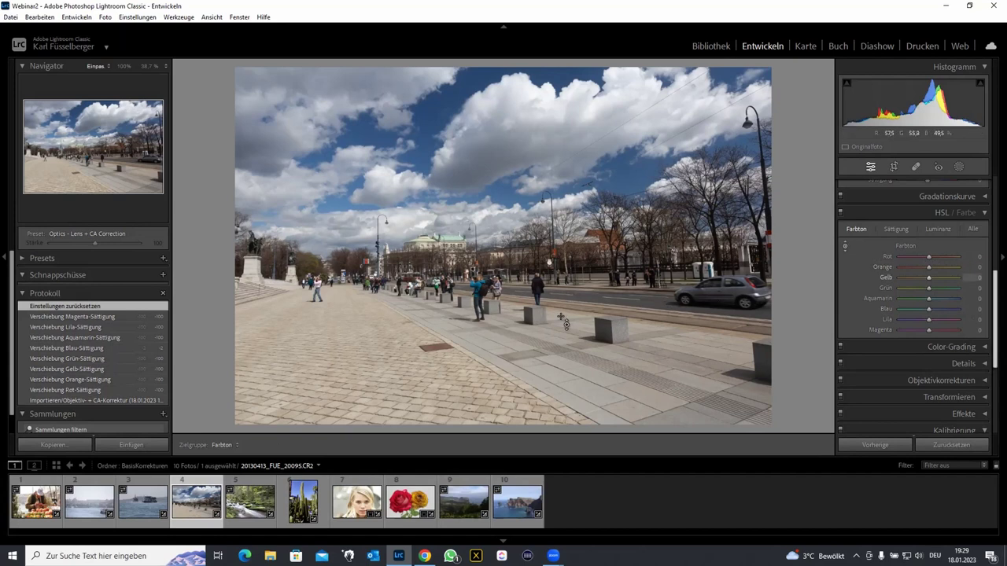
{"action": "mouse_move", "coordinate": [556, 367]}
{"action": "left_mouse_down"}
{"action": "mouse_move", "coordinate": [556, 377]}
{"action": "mouse_move", "coordinate": [554, 346]}
{"action": "left_mouse_up"}
{"action": "left_click_drag", "start_coordinate": [644, 203], "coordinate": [633, 172]}
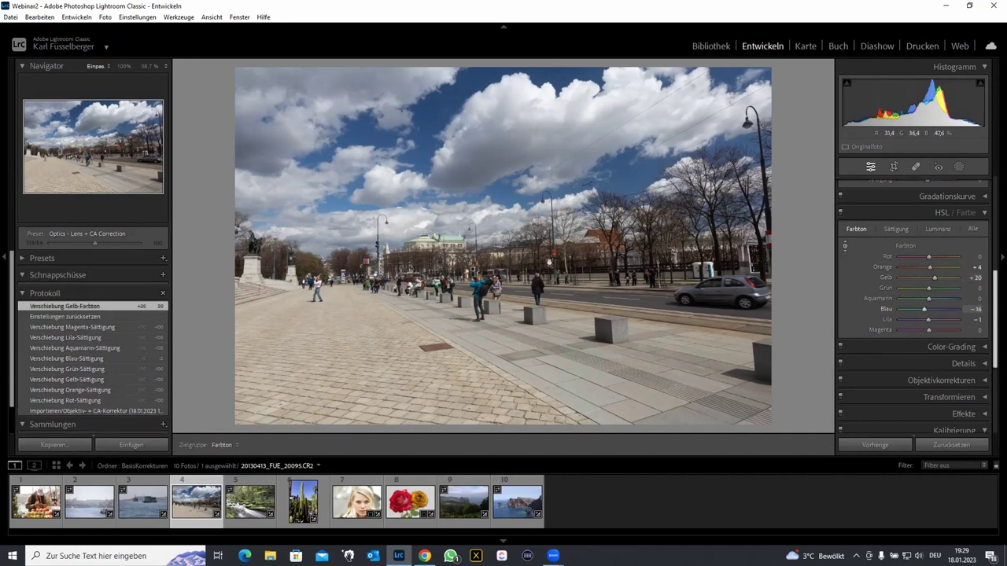
{"action": "mouse_move", "coordinate": [429, 118]}
{"action": "left_mouse_down"}
{"action": "mouse_move", "coordinate": [429, 75]}
{"action": "mouse_move", "coordinate": [428, 110]}
{"action": "left_mouse_up"}
{"action": "left_click_drag", "start_coordinate": [408, 364], "coordinate": [409, 382]}
{"action": "left_click_drag", "start_coordinate": [551, 305], "coordinate": [551, 302]}
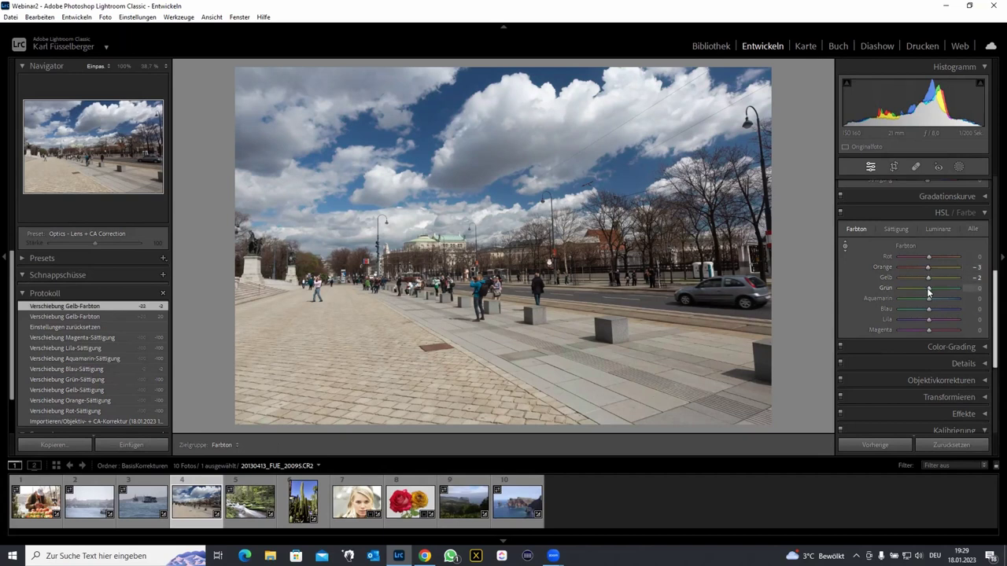
{"action": "left_click", "coordinate": [897, 229]}
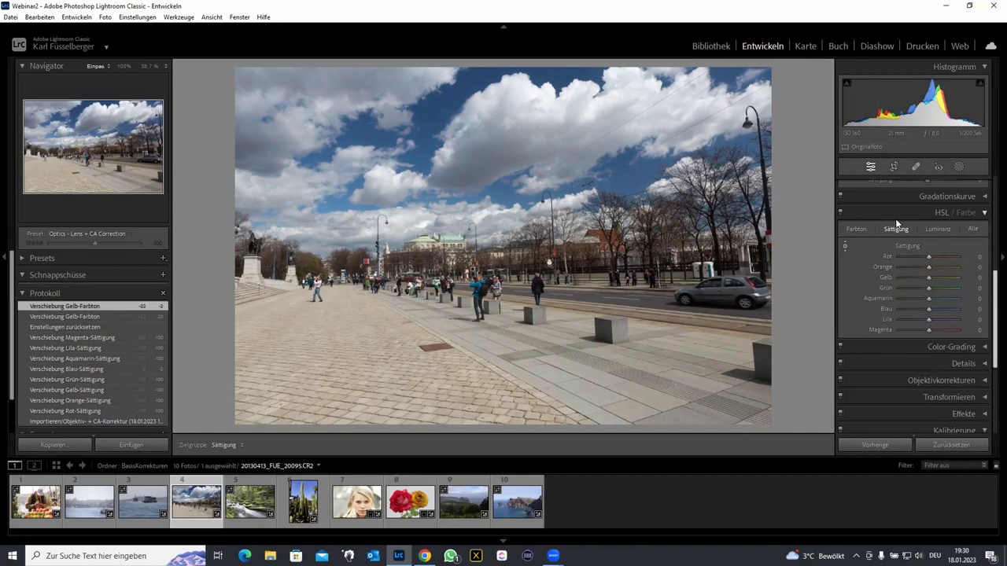
- Raise the warm pavement tones' saturation on the photo to Orange +3 and Gelb +11
{"action": "left_click", "coordinate": [845, 247]}
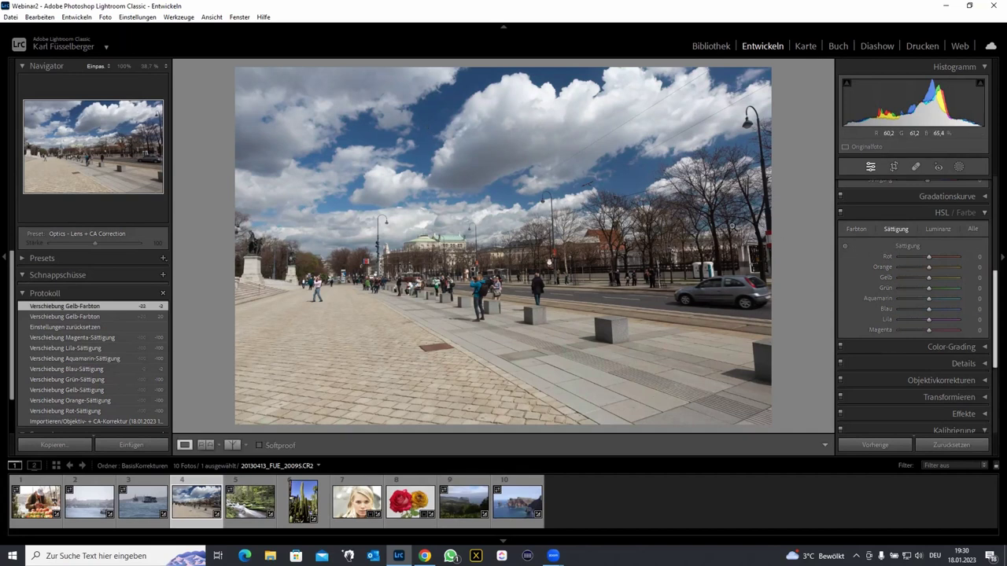
{"action": "left_click", "coordinate": [844, 246]}
{"action": "mouse_move", "coordinate": [439, 133]}
{"action": "left_mouse_down"}
{"action": "mouse_move", "coordinate": [428, 197]}
{"action": "mouse_move", "coordinate": [429, 78]}
{"action": "mouse_move", "coordinate": [429, 188]}
{"action": "left_mouse_up"}
{"action": "mouse_move", "coordinate": [444, 340]}
{"action": "left_mouse_down"}
{"action": "mouse_move", "coordinate": [444, 369]}
{"action": "mouse_move", "coordinate": [444, 341]}
{"action": "left_mouse_up"}
{"action": "mouse_move", "coordinate": [577, 389]}
{"action": "left_mouse_down"}
{"action": "mouse_move", "coordinate": [577, 354]}
{"action": "mouse_move", "coordinate": [577, 412]}
{"action": "left_mouse_up"}
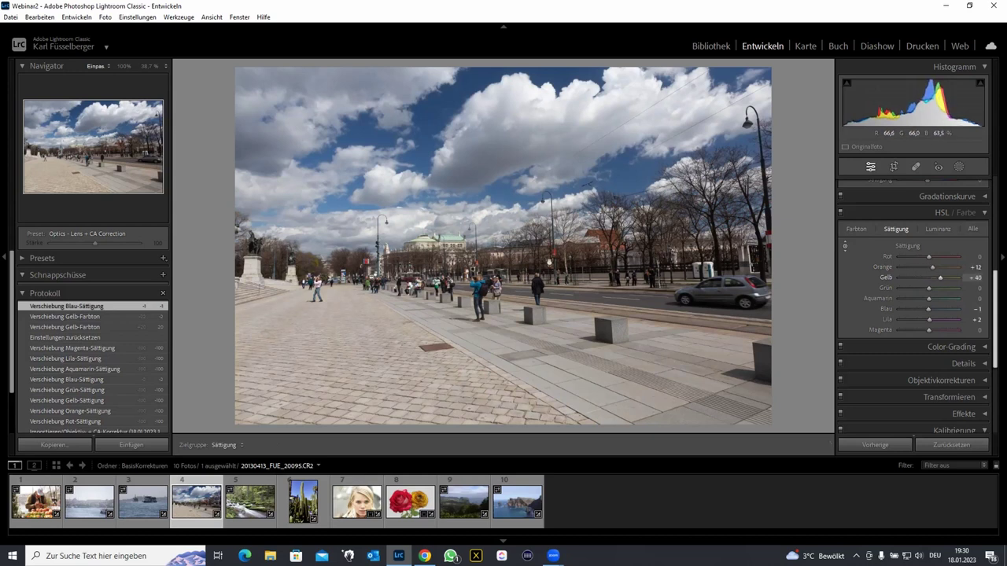
{"action": "left_click_drag", "start_coordinate": [577, 378], "coordinate": [589, 399]}
- Try brightening the sky's luminance, then reset Blau luminance, leaving Lila luminance at -1
{"action": "left_click", "coordinate": [938, 229]}
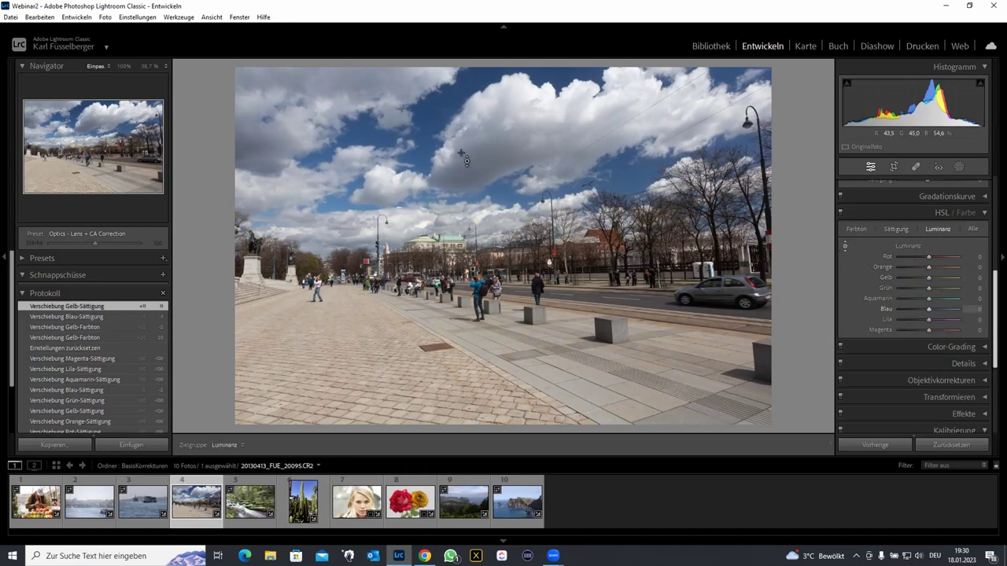
{"action": "mouse_move", "coordinate": [427, 153]}
{"action": "left_mouse_down"}
{"action": "mouse_move", "coordinate": [427, 123]}
{"action": "mouse_move", "coordinate": [427, 232]}
{"action": "mouse_move", "coordinate": [427, 144]}
{"action": "left_mouse_up"}
{"action": "double_click", "coordinate": [928, 308]}
{"action": "left_click", "coordinate": [895, 229]}
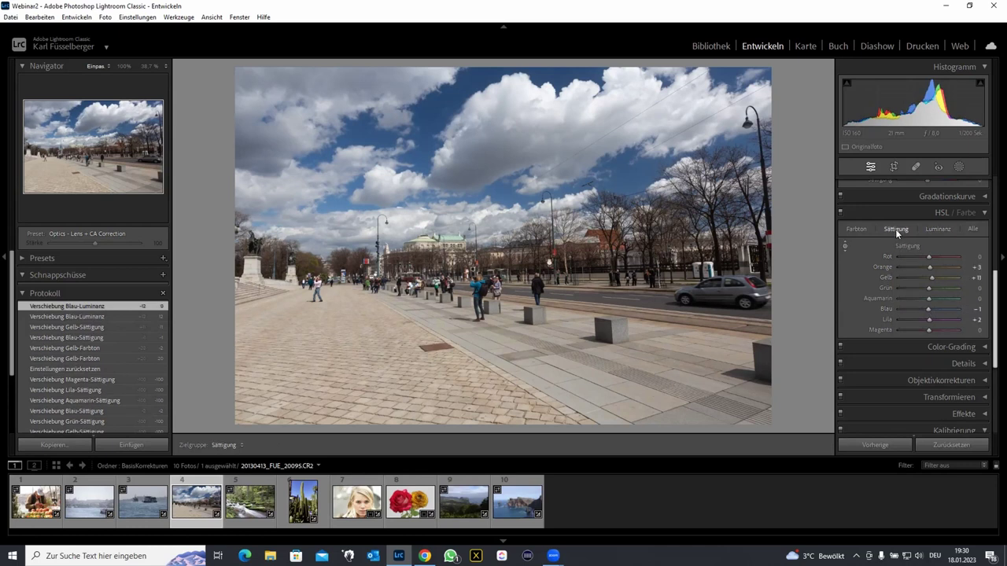
{"action": "left_click", "coordinate": [935, 227]}
{"action": "left_click_drag", "start_coordinate": [990, 315], "coordinate": [990, 199]}
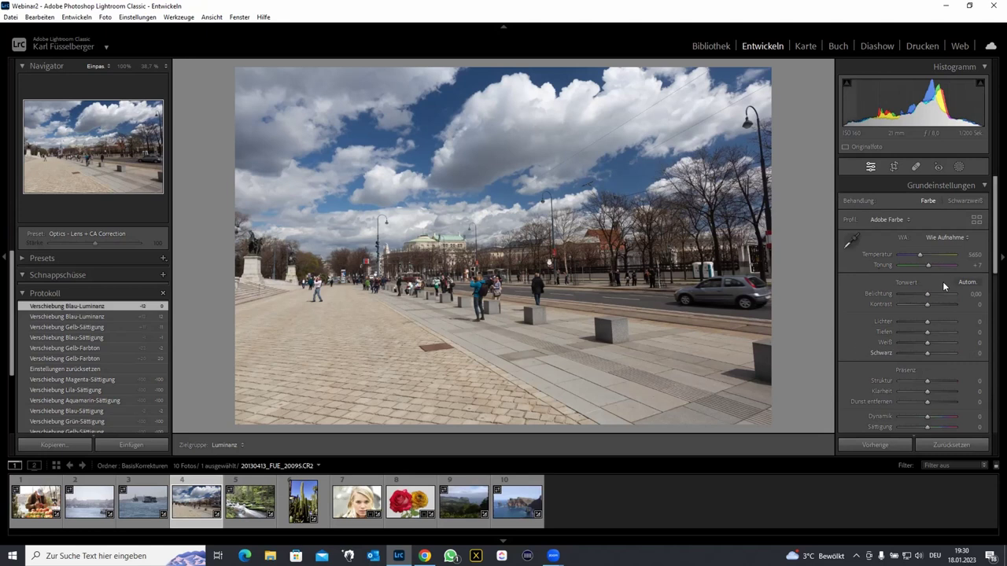
{"action": "left_click_drag", "start_coordinate": [991, 245], "coordinate": [992, 347]}
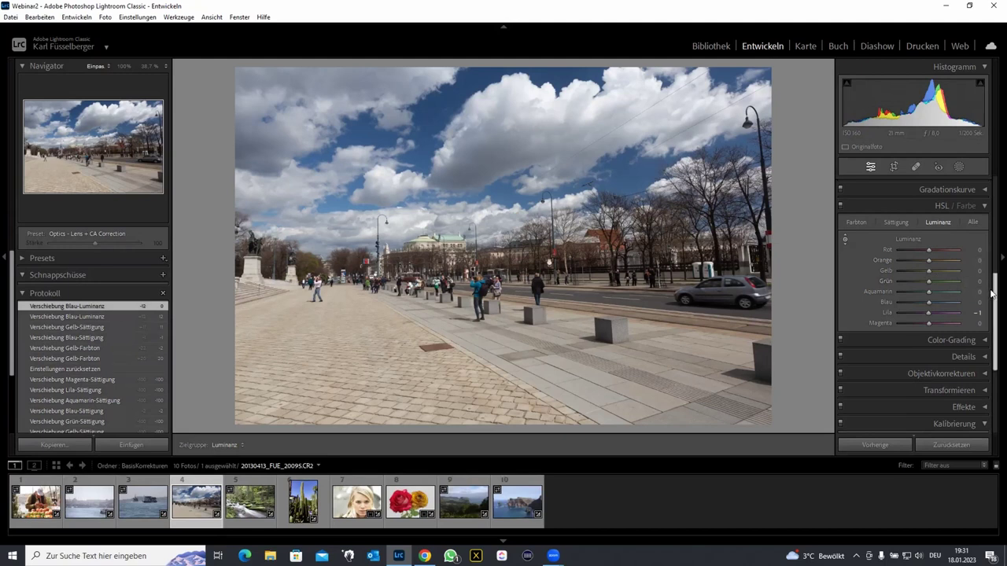
{"action": "left_click_drag", "start_coordinate": [992, 287], "coordinate": [991, 273]}
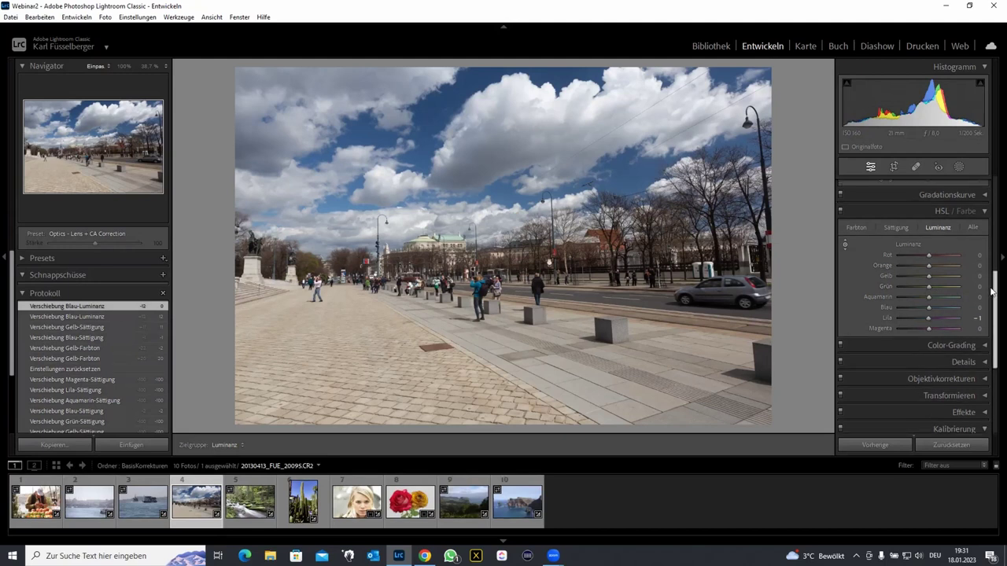
{"action": "left_click", "coordinate": [986, 214]}
{"action": "left_click_drag", "start_coordinate": [992, 317], "coordinate": [987, 209]}
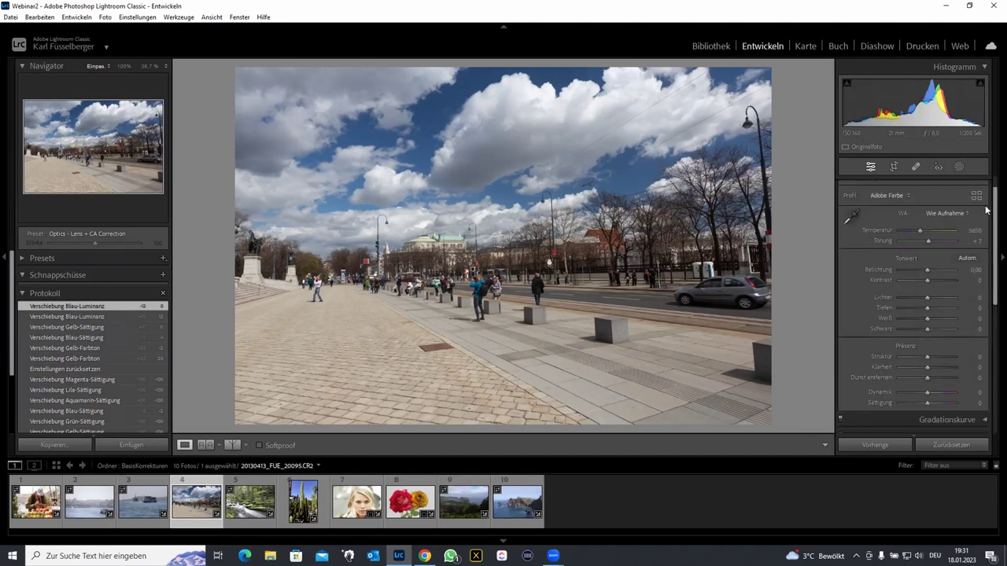
{"action": "left_click_drag", "start_coordinate": [991, 251], "coordinate": [991, 315]}
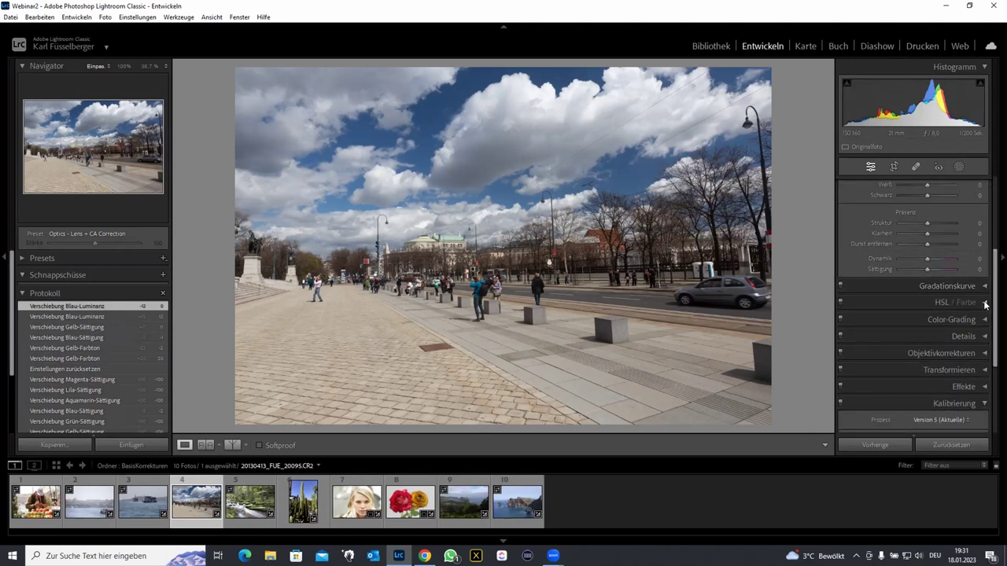
{"action": "left_click", "coordinate": [985, 305]}
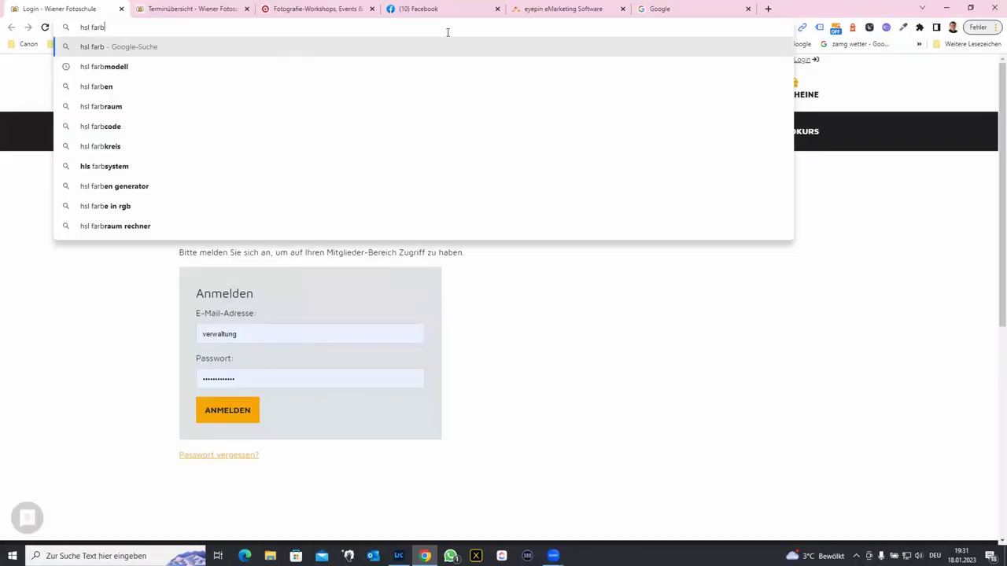
- Look up 'hsl farbmodell' image results and view the Wikipedia HSV-Farbraum cone, then return to Lightroom
{"action": "left_click", "coordinate": [157, 66]}
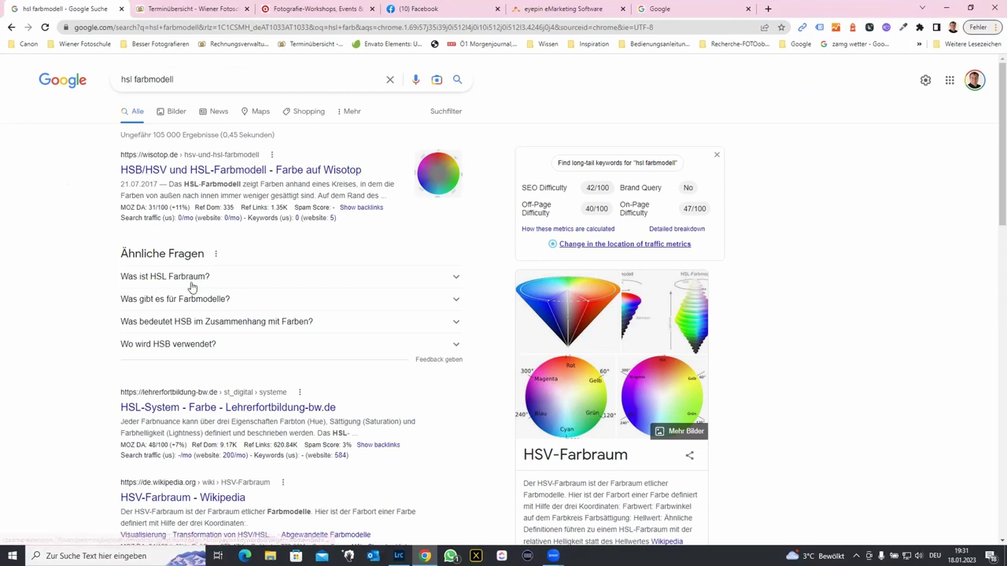
{"action": "left_click", "coordinate": [171, 113]}
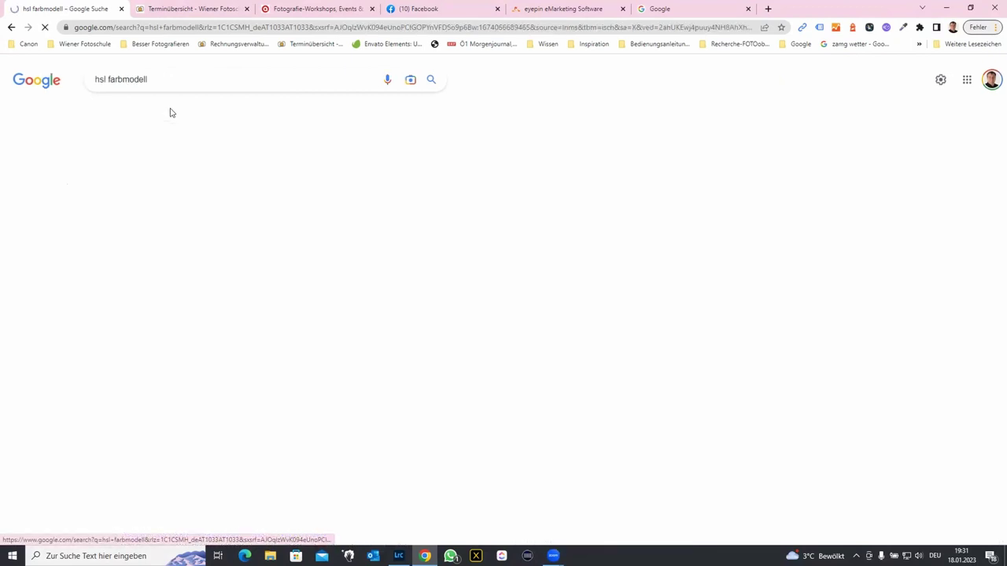
{"action": "left_click", "coordinate": [247, 216]}
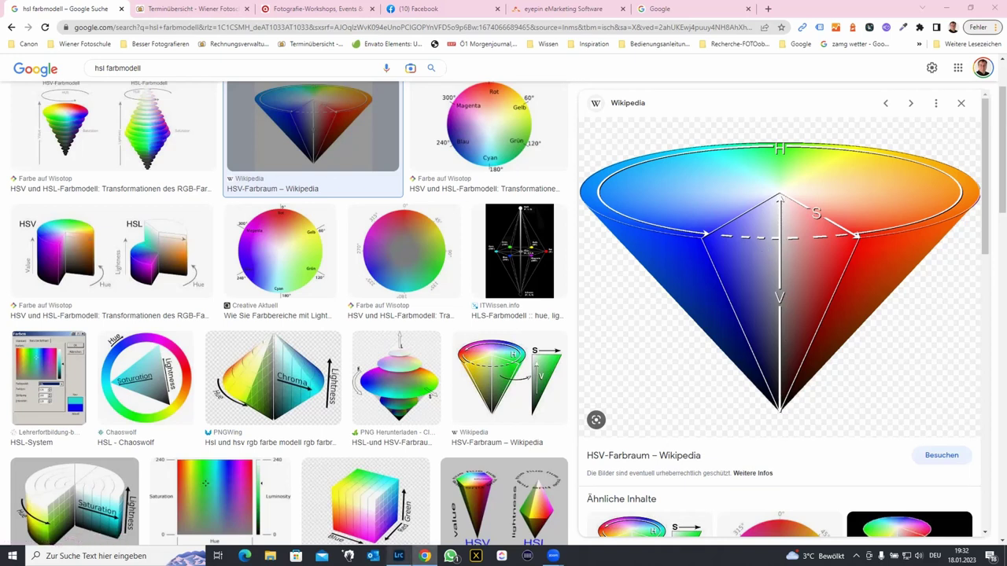
{"action": "left_click", "coordinate": [399, 556]}
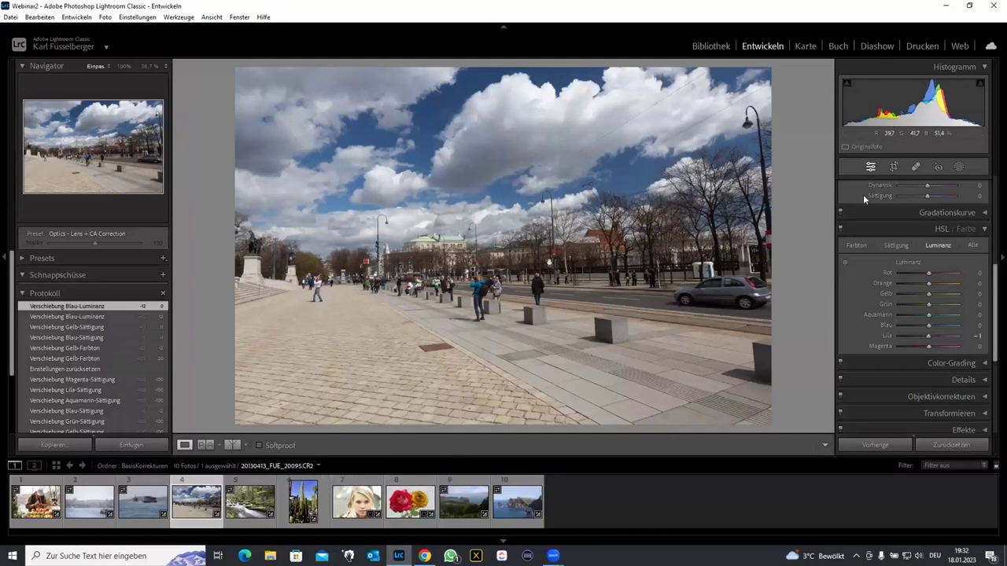
- Shift sky and pavement hues to Orange +45, Gelb +26, Blau +18, Lila +15, entering -80 for Rot
{"action": "left_click", "coordinate": [864, 245]}
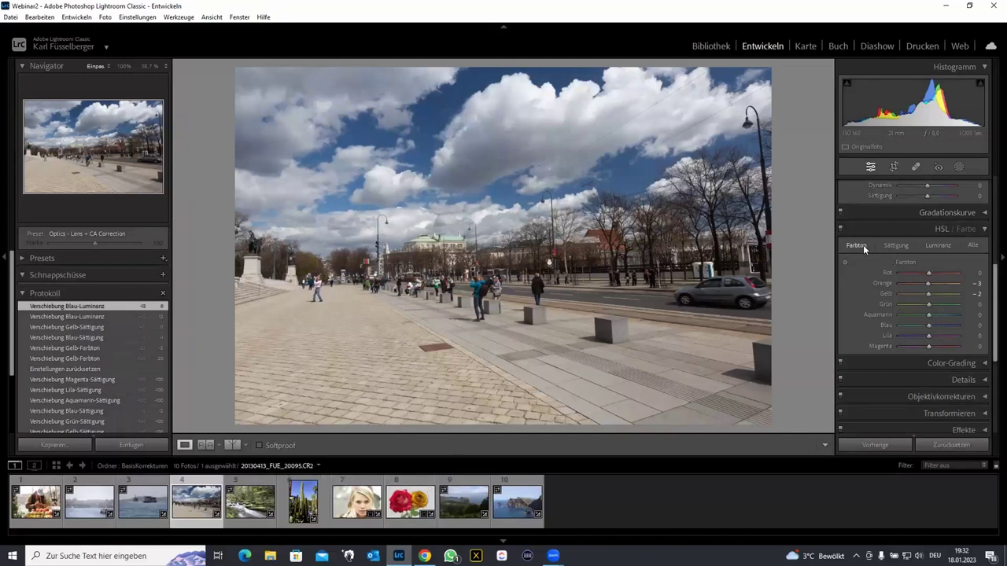
{"action": "left_click", "coordinate": [844, 261]}
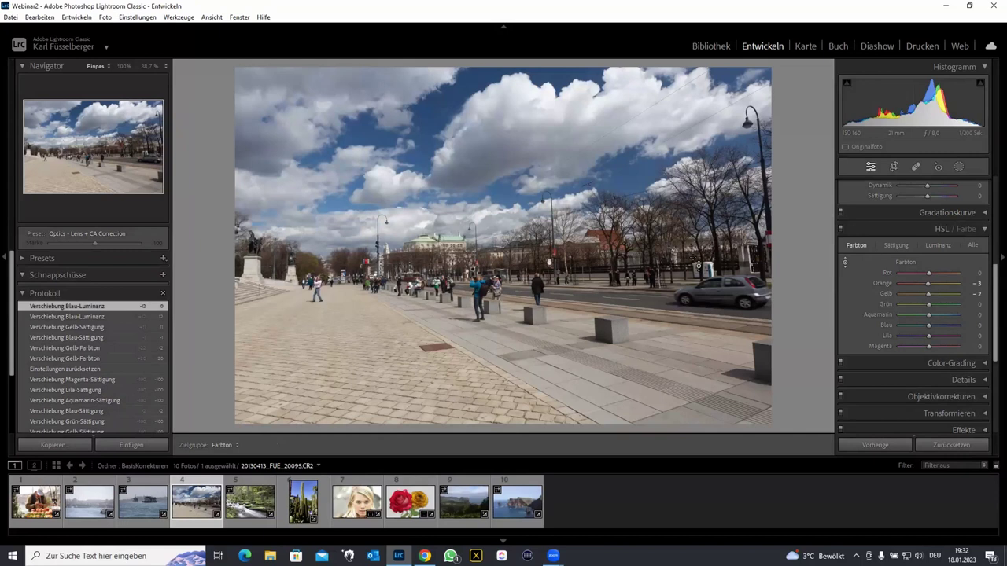
{"action": "mouse_move", "coordinate": [425, 147]}
{"action": "left_mouse_down"}
{"action": "mouse_move", "coordinate": [425, 189]}
{"action": "mouse_move", "coordinate": [425, 157]}
{"action": "left_mouse_up"}
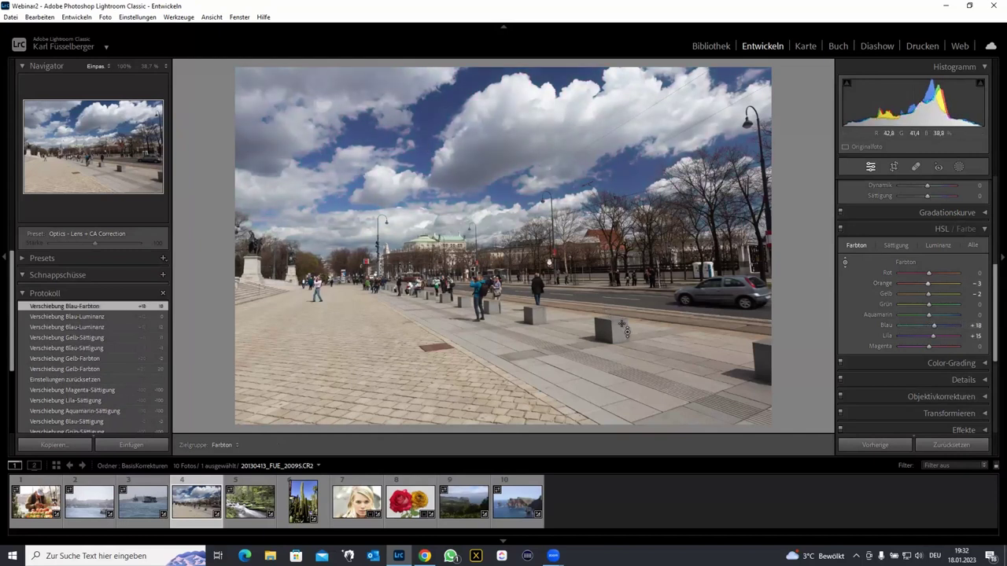
{"action": "mouse_move", "coordinate": [671, 374]}
{"action": "left_mouse_down"}
{"action": "mouse_move", "coordinate": [671, 402]}
{"action": "mouse_move", "coordinate": [671, 354]}
{"action": "left_mouse_up"}
{"action": "type", "text": "-80"}
{"action": "key", "text": "Return"}
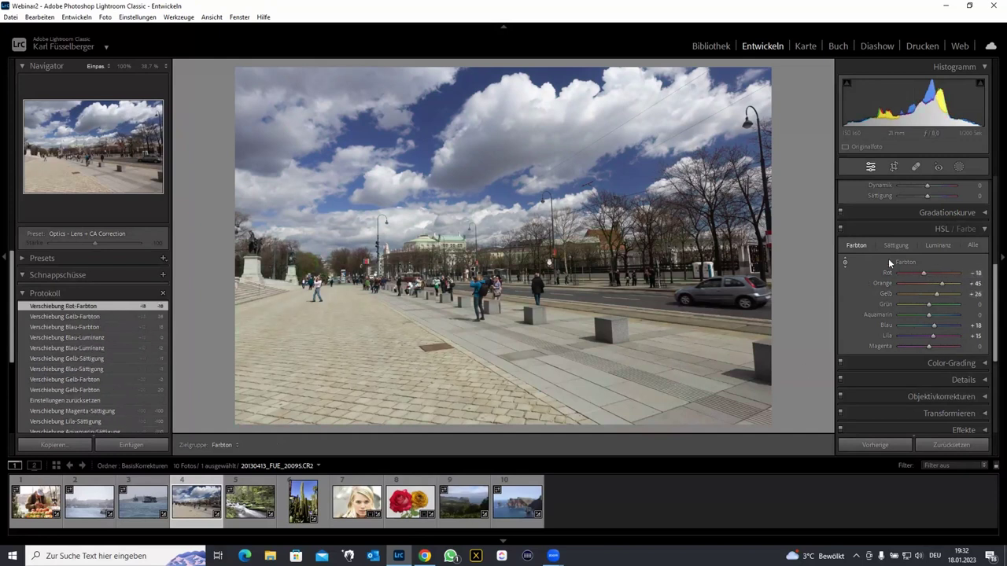
- Drag every HSL saturation slider down to -100, turning the photo black and white
{"action": "left_click", "coordinate": [898, 248]}
{"action": "left_click_drag", "start_coordinate": [929, 275], "coordinate": [866, 279]}
{"action": "mouse_move", "coordinate": [932, 294]}
{"action": "left_mouse_down"}
{"action": "mouse_move", "coordinate": [874, 294]}
{"action": "mouse_move", "coordinate": [870, 303]}
{"action": "left_mouse_up"}
{"action": "left_click_drag", "start_coordinate": [929, 314], "coordinate": [870, 314]}
{"action": "left_click_drag", "start_coordinate": [929, 325], "coordinate": [869, 325]}
{"action": "left_click_drag", "start_coordinate": [929, 335], "coordinate": [870, 335]}
{"action": "left_click_drag", "start_coordinate": [929, 346], "coordinate": [866, 352]}
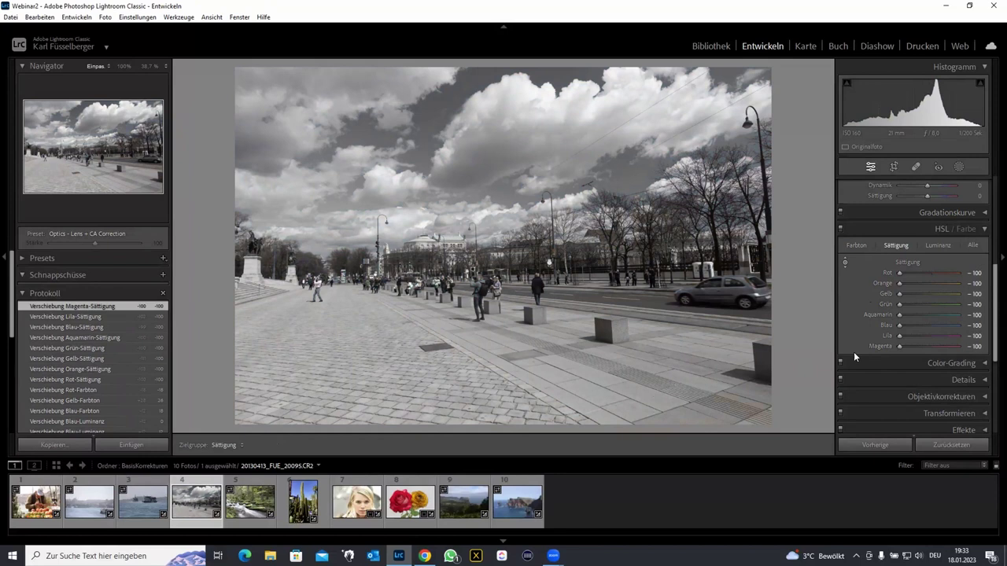
- Drop the luminance sliders to -100, briefly checking the colour-model images in Chrome
{"action": "left_click", "coordinate": [938, 245]}
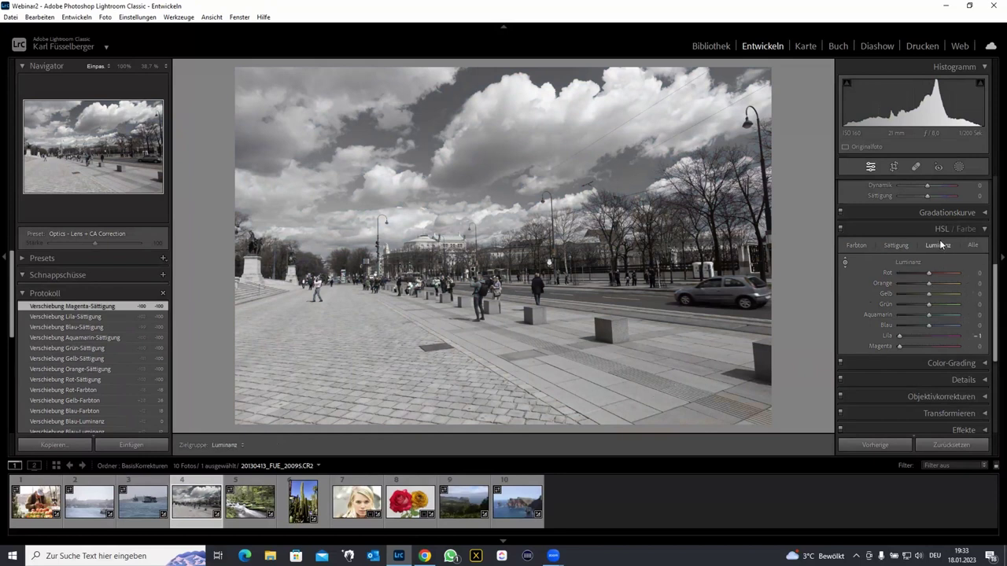
{"action": "left_click_drag", "start_coordinate": [929, 273], "coordinate": [895, 281]}
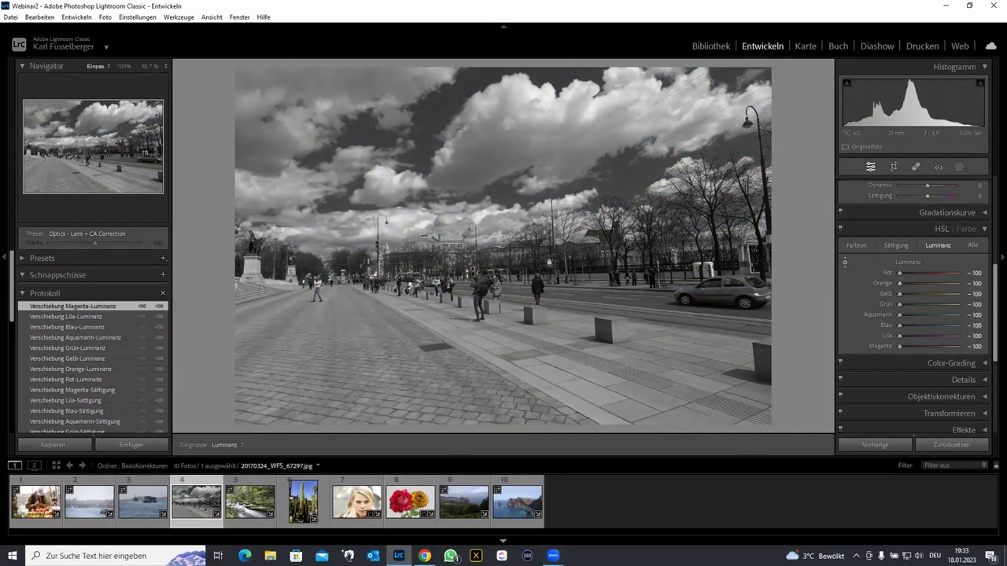
{"action": "left_click", "coordinate": [425, 556]}
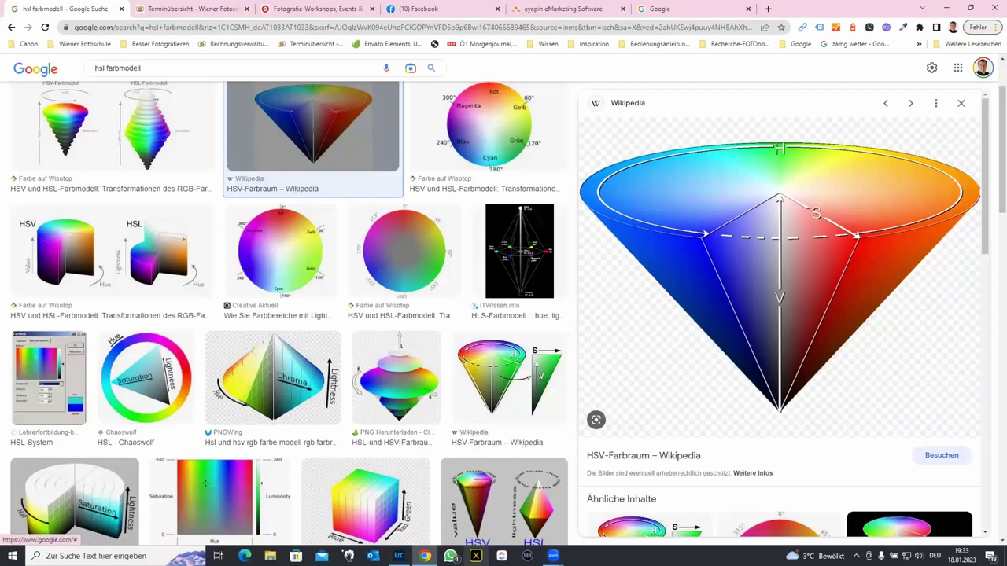
{"action": "left_click", "coordinate": [399, 556]}
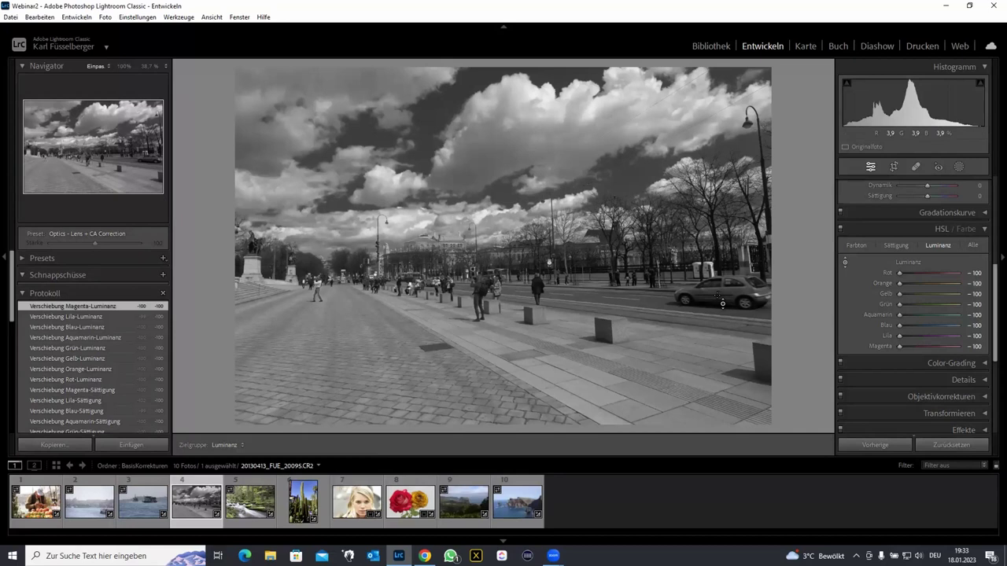
- Reset all HSL luminance, saturation and hue values to zero
{"action": "double_click", "coordinate": [908, 262]}
{"action": "left_click", "coordinate": [903, 244]}
{"action": "double_click", "coordinate": [908, 261]}
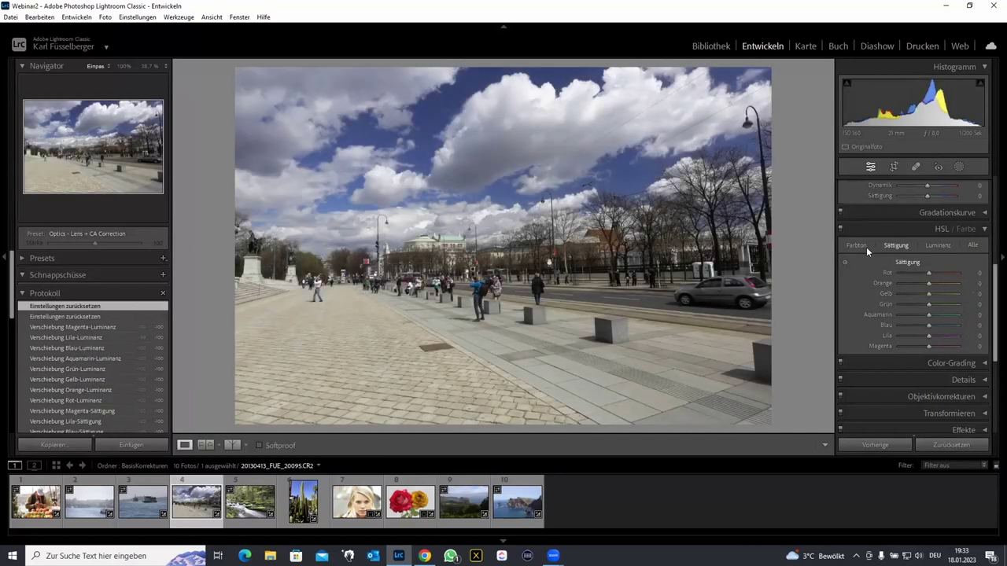
{"action": "left_click", "coordinate": [856, 245]}
{"action": "double_click", "coordinate": [905, 263]}
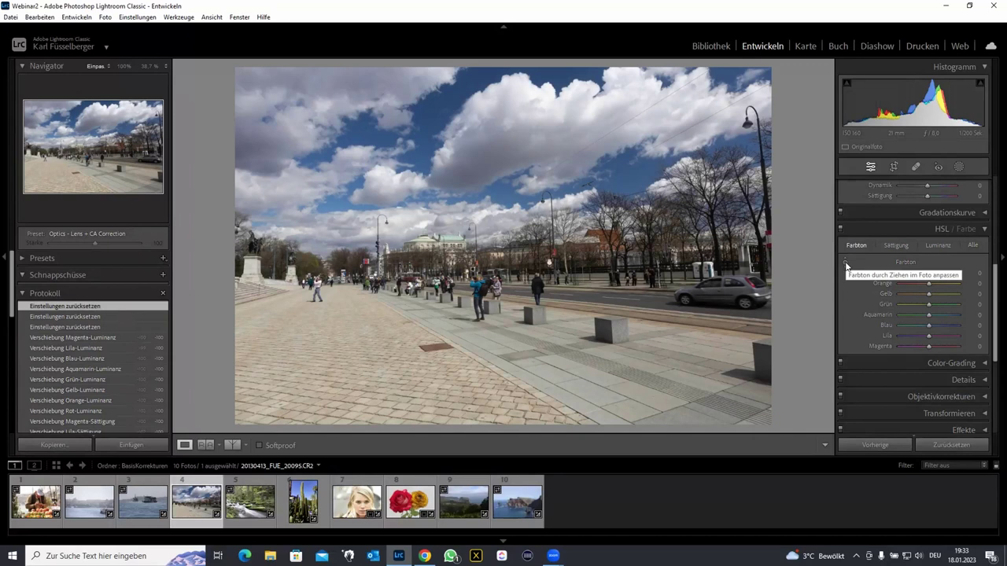
- Drag up on the sky to raise Blau saturation to +19 and Lila to +2
{"action": "left_click", "coordinate": [896, 246]}
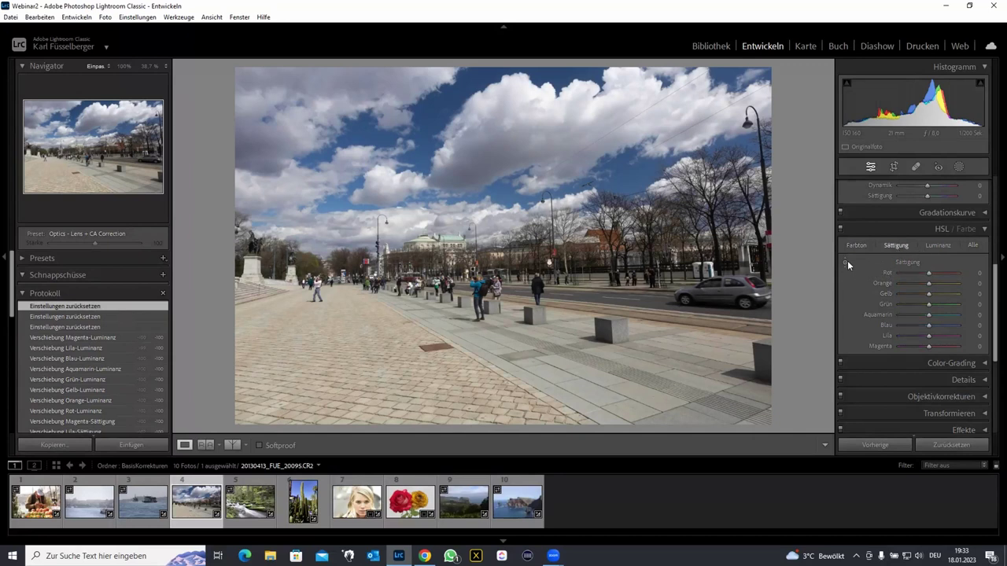
{"action": "left_click", "coordinate": [847, 260]}
{"action": "mouse_move", "coordinate": [563, 197]}
{"action": "left_mouse_down"}
{"action": "mouse_move", "coordinate": [424, 128]}
{"action": "mouse_move", "coordinate": [425, 181]}
{"action": "mouse_move", "coordinate": [424, 86]}
{"action": "mouse_move", "coordinate": [424, 181]}
{"action": "mouse_move", "coordinate": [425, 133]}
{"action": "mouse_move", "coordinate": [439, 125]}
{"action": "left_mouse_up"}
- Try brightening the sky's Blau luminance, then reset it and all saturation values to 0
{"action": "left_click", "coordinate": [934, 247]}
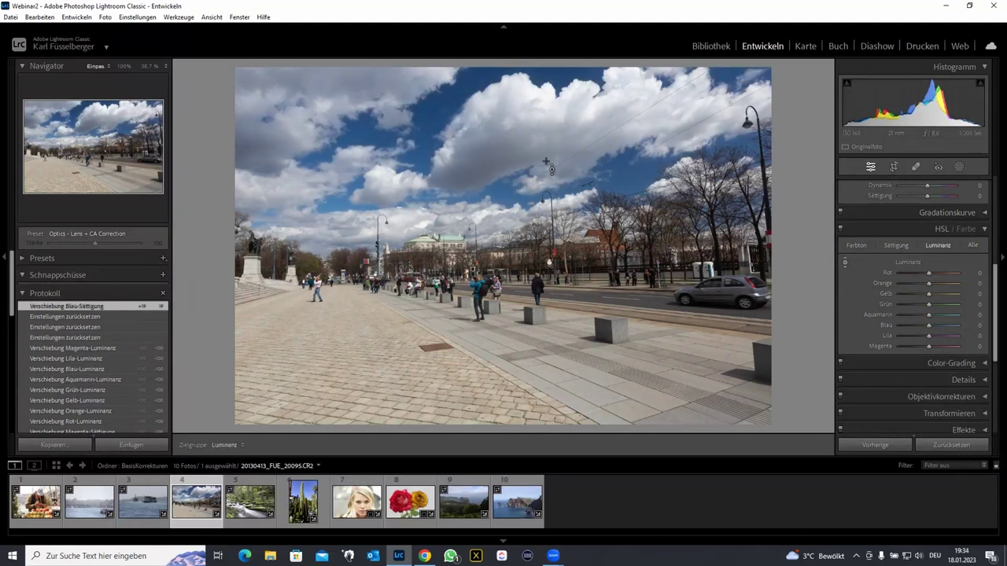
{"action": "mouse_move", "coordinate": [425, 181]}
{"action": "left_mouse_down"}
{"action": "mouse_move", "coordinate": [425, 118]}
{"action": "mouse_move", "coordinate": [425, 210]}
{"action": "mouse_move", "coordinate": [425, 162]}
{"action": "left_mouse_up"}
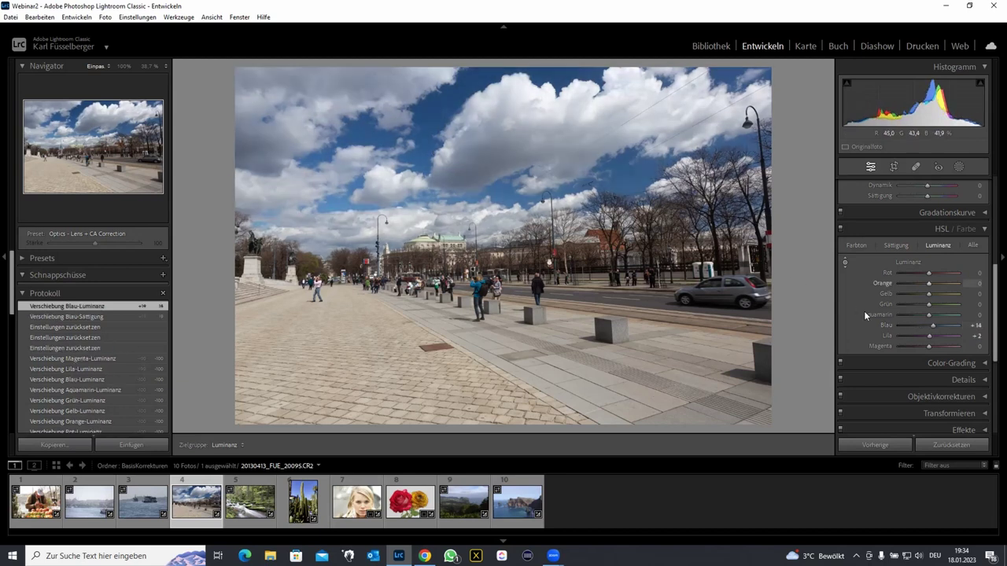
{"action": "left_click_drag", "start_coordinate": [930, 324], "coordinate": [929, 325]}
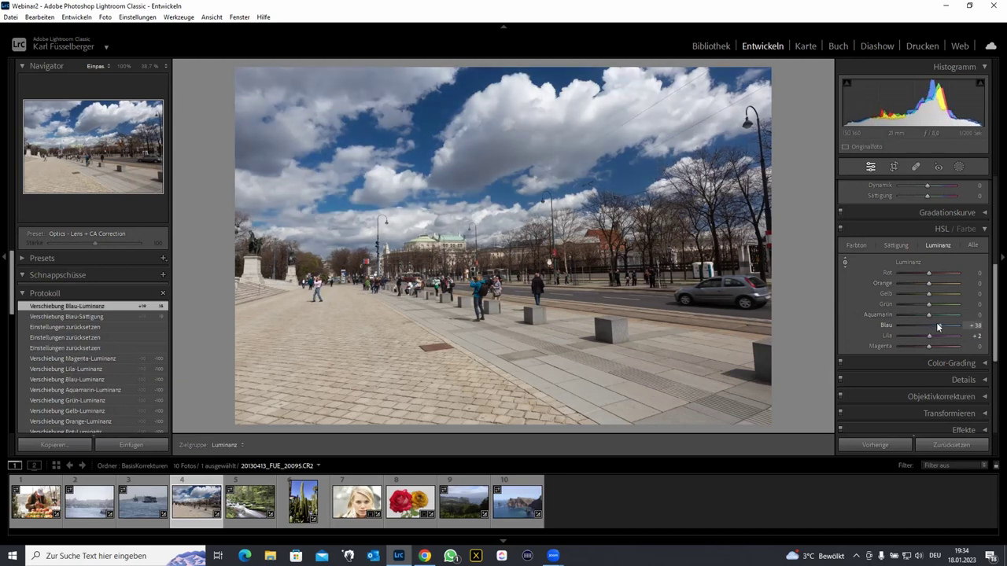
{"action": "double_click", "coordinate": [929, 324]}
{"action": "left_click", "coordinate": [895, 245]}
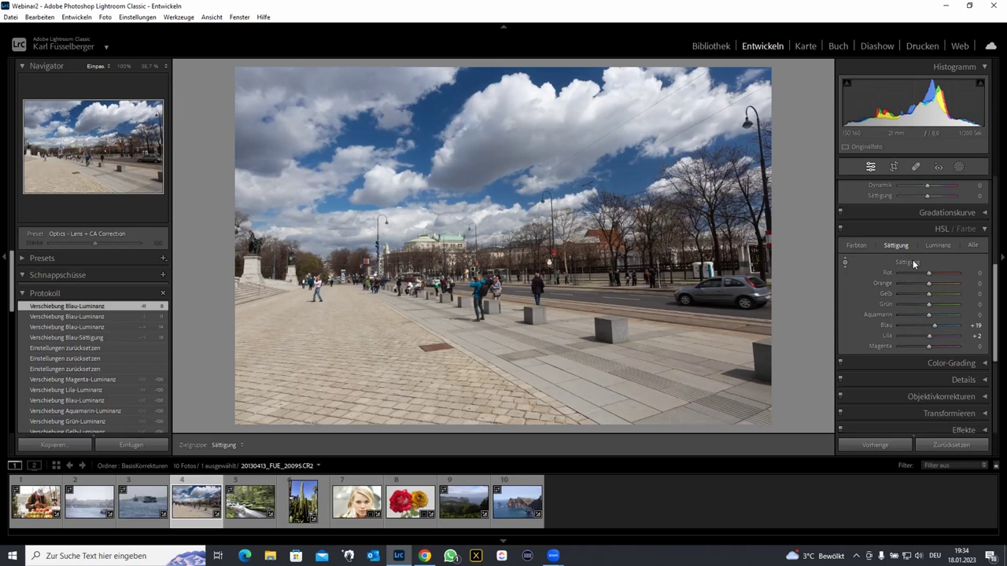
{"action": "double_click", "coordinate": [913, 265]}
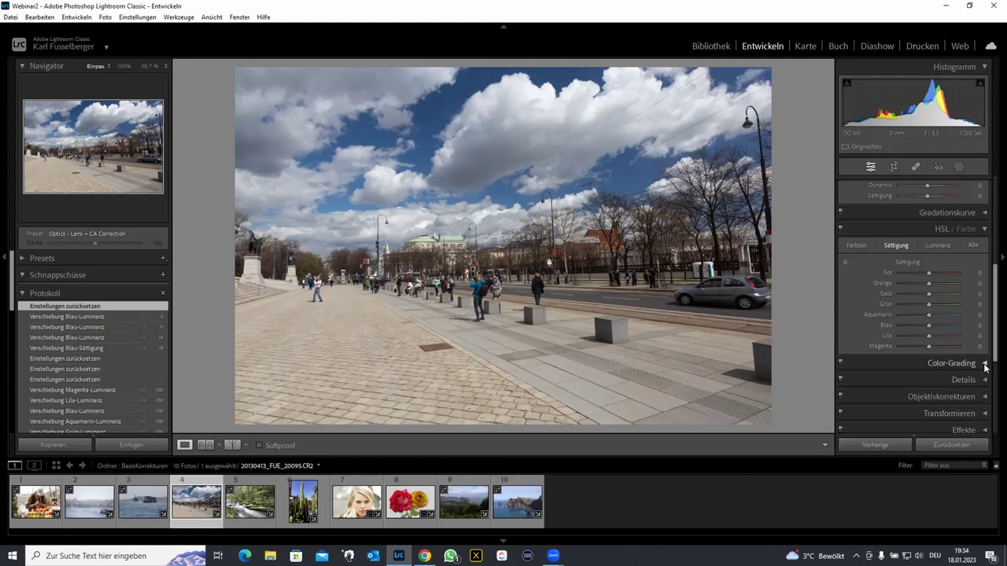
- Test Color Grading tints: warm midtones, teal shadows and green highlights, then remove the midtone and shadow tints
{"action": "left_click", "coordinate": [985, 367]}
{"action": "left_click", "coordinate": [915, 256]}
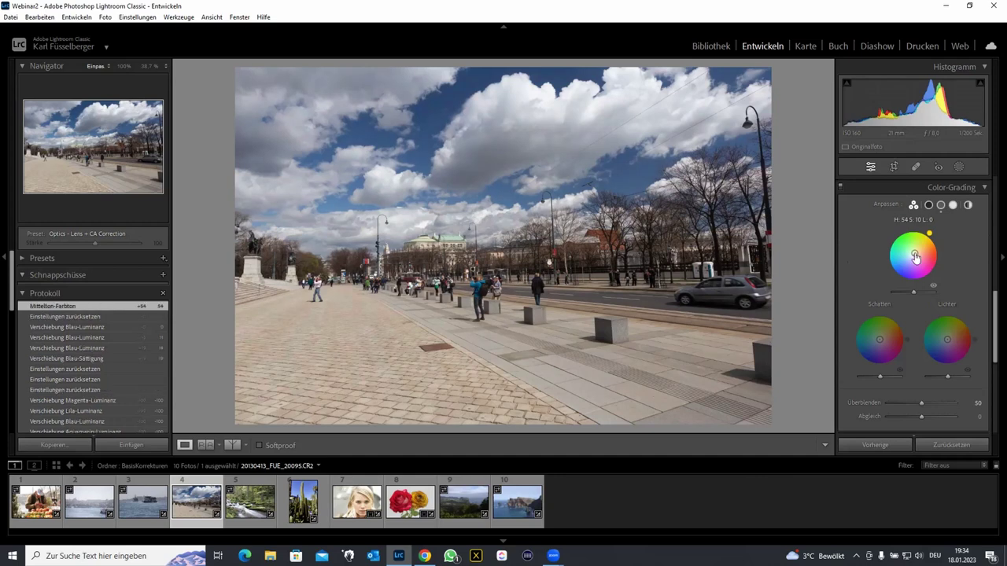
{"action": "left_click_drag", "start_coordinate": [720, 299], "coordinate": [623, 248]}
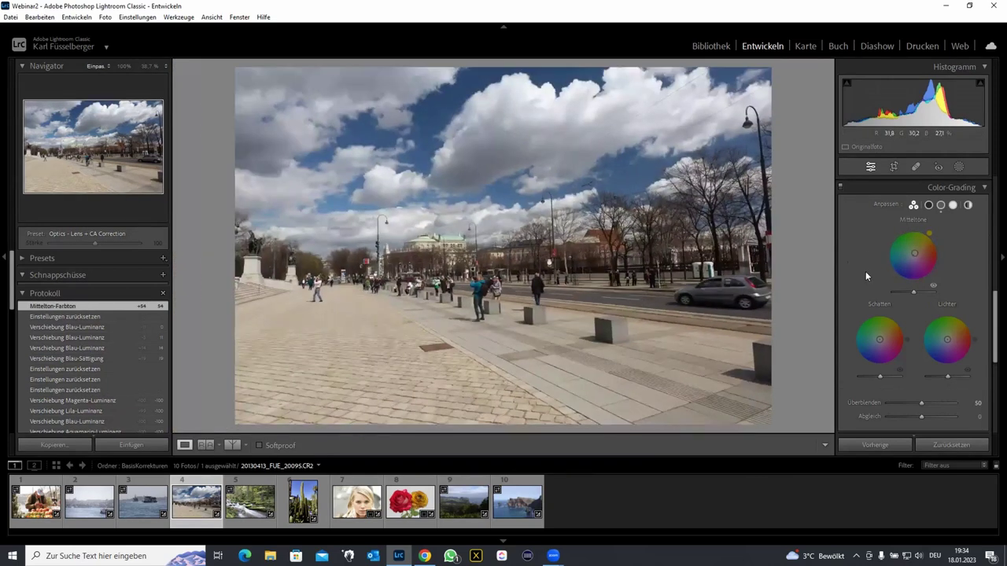
{"action": "left_click_drag", "start_coordinate": [914, 252], "coordinate": [928, 234]}
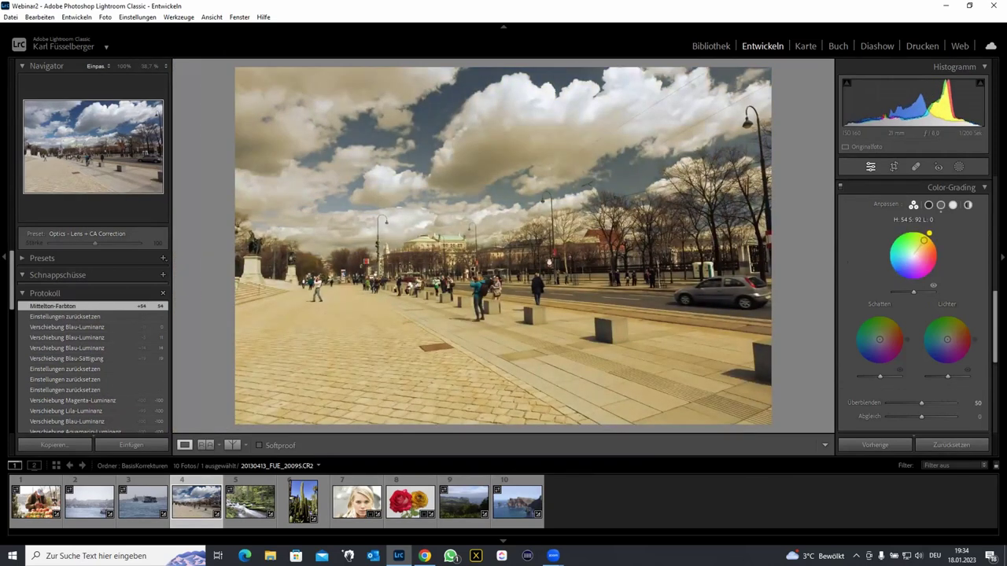
{"action": "left_click_drag", "start_coordinate": [879, 339], "coordinate": [866, 329]}
{"action": "left_click_drag", "start_coordinate": [929, 342], "coordinate": [948, 342]}
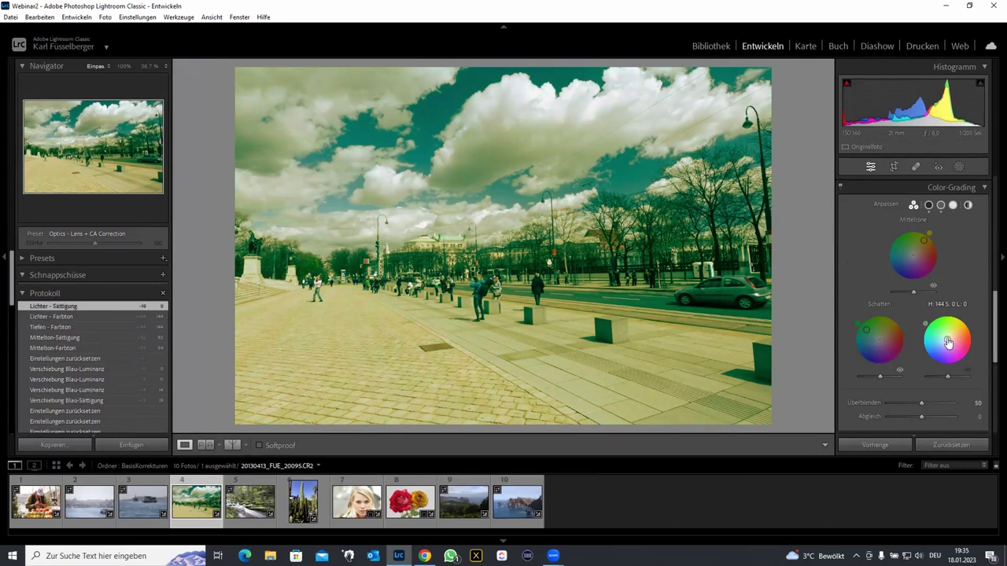
{"action": "left_click_drag", "start_coordinate": [925, 240], "coordinate": [914, 256]}
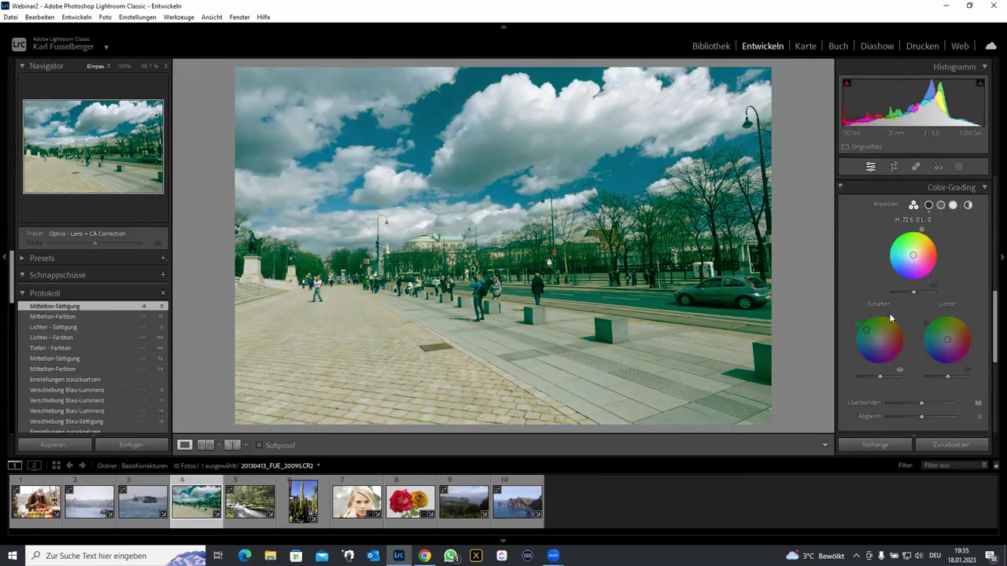
{"action": "left_click", "coordinate": [881, 340]}
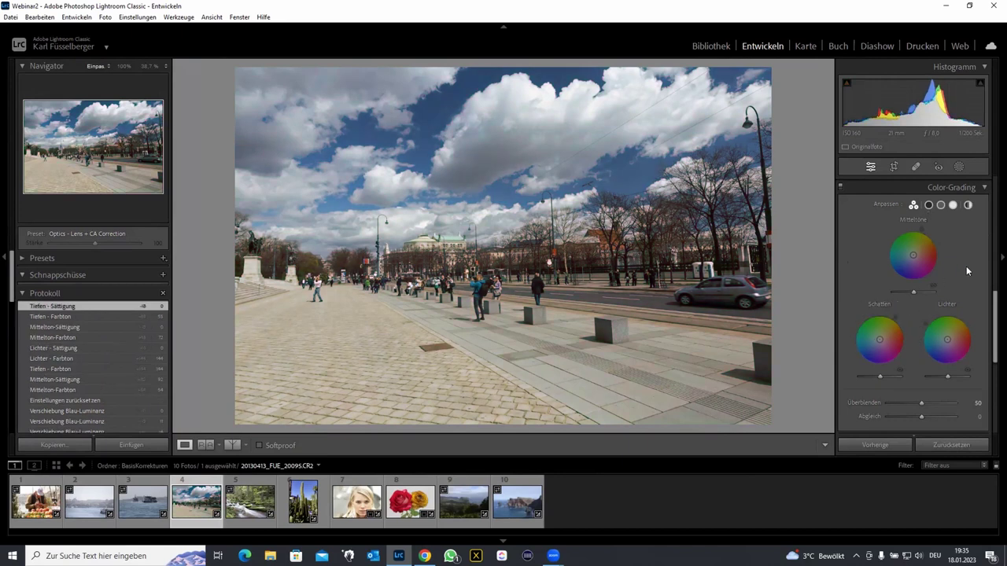
- Alt-reset all colour grading to neutral and collapse the Color Grading section
{"action": "key", "text": "alt"}
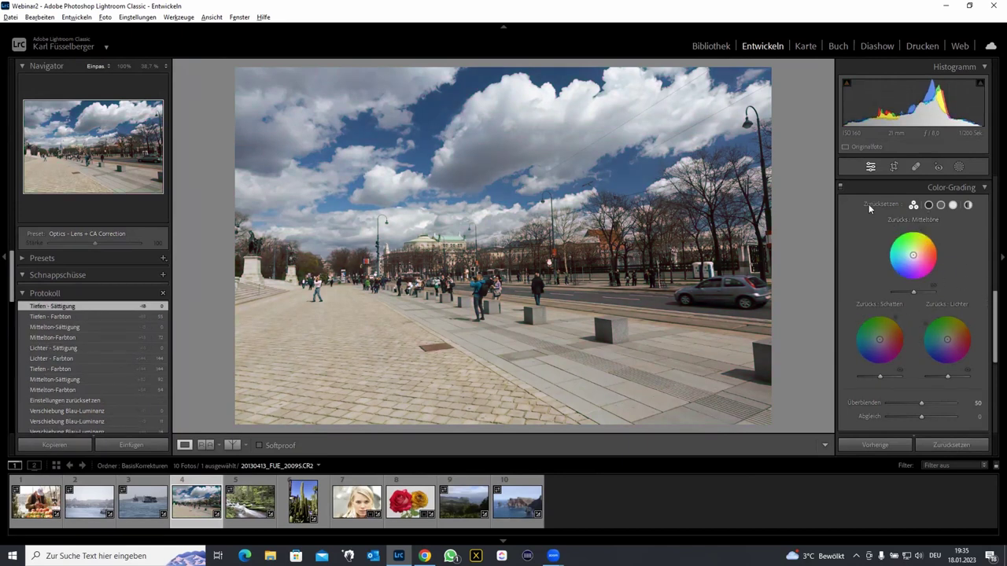
{"action": "left_click", "coordinate": [870, 202], "text": "alt"}
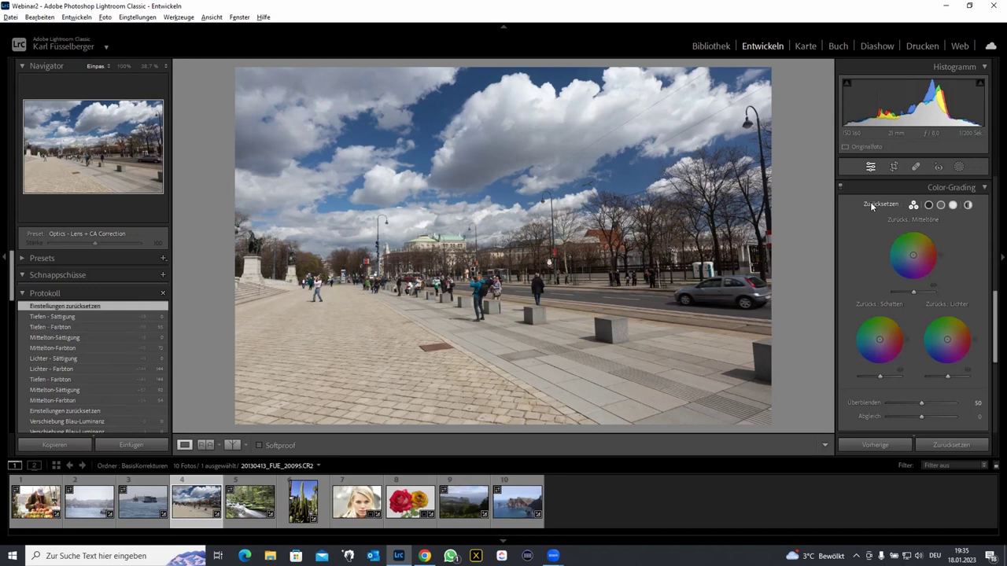
{"action": "left_click", "coordinate": [983, 188]}
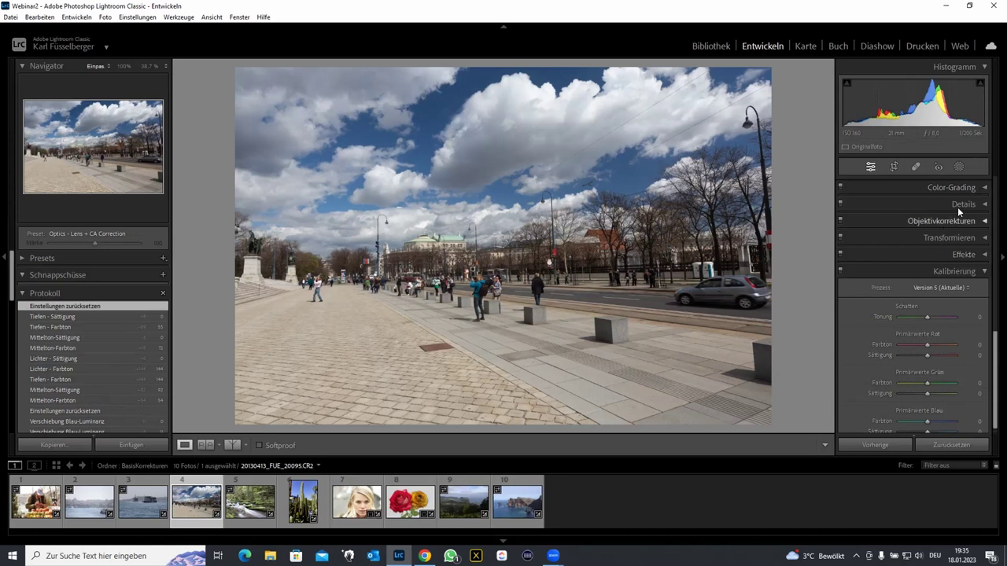
- Try purple midtones, blue shadows and yellow highlights in Color Grading, then reset it to neutral
{"action": "left_click", "coordinate": [985, 191]}
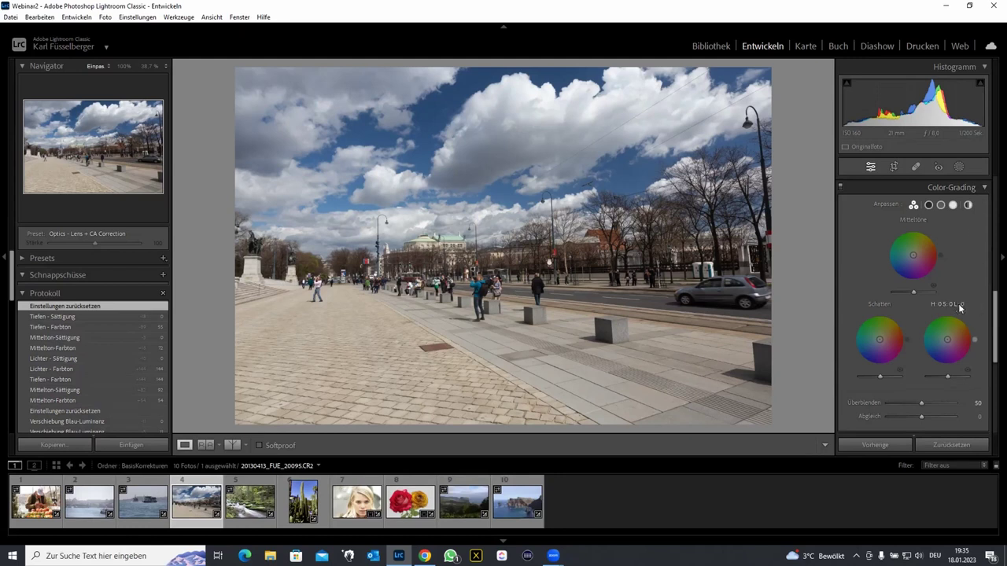
{"action": "mouse_move", "coordinate": [907, 262]}
{"action": "left_mouse_down"}
{"action": "mouse_move", "coordinate": [915, 266]}
{"action": "mouse_move", "coordinate": [913, 256]}
{"action": "left_mouse_up"}
{"action": "left_click_drag", "start_coordinate": [873, 339], "coordinate": [876, 358]}
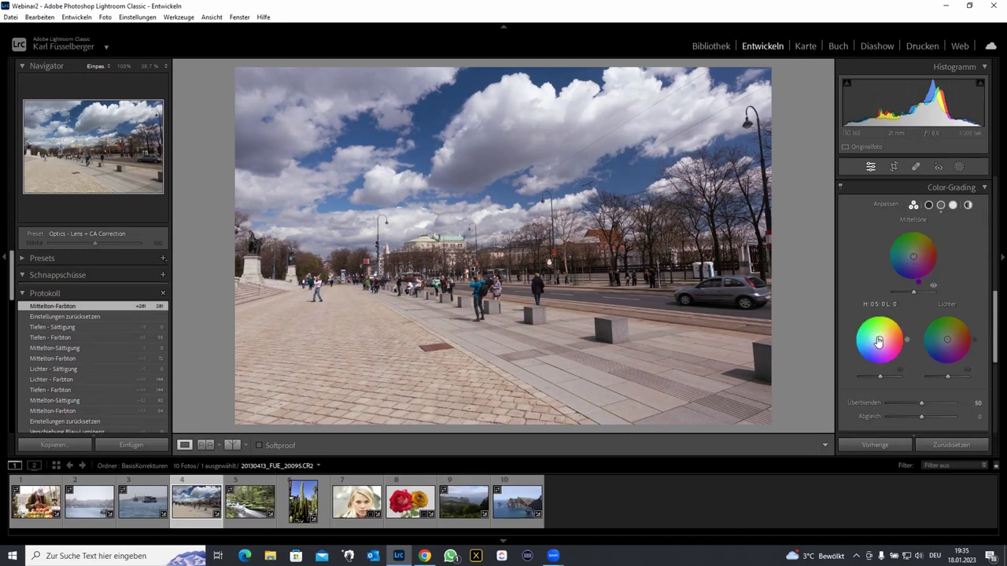
{"action": "left_click_drag", "start_coordinate": [947, 340], "coordinate": [959, 324]}
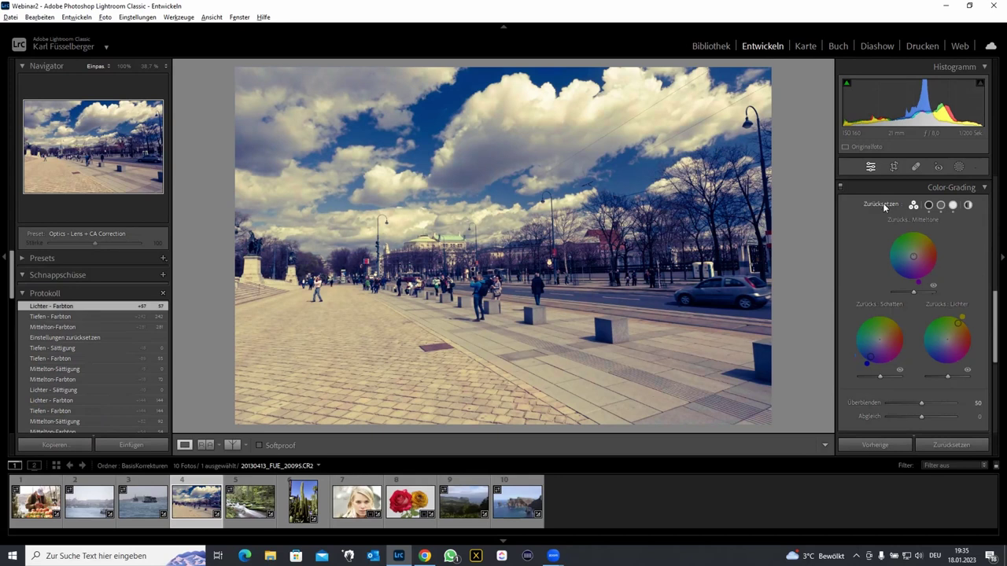
{"action": "double_click", "coordinate": [885, 205]}
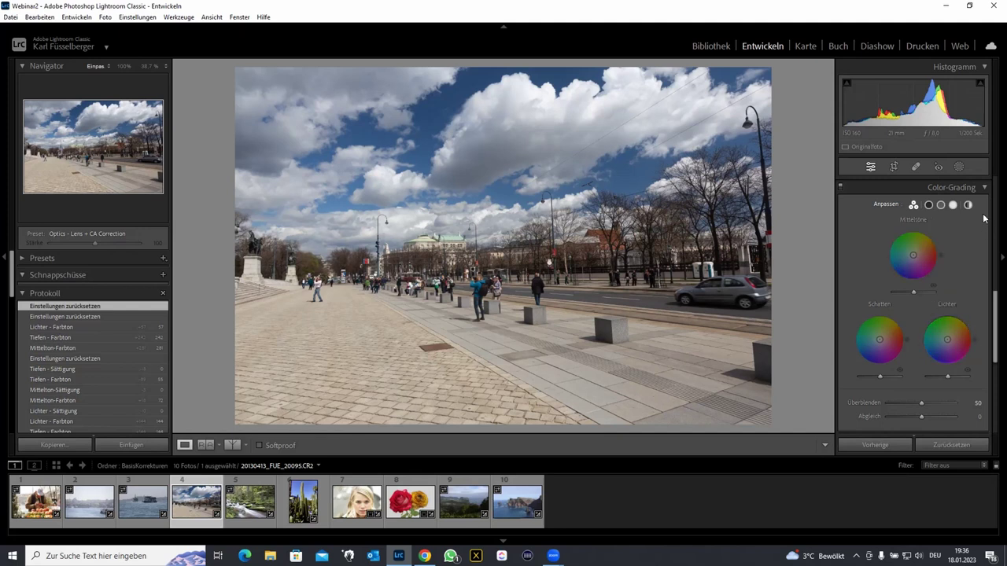
- Sharpen the photo in Details with Betrag 51, Radius 0,9, Details 25 and Maskieren 9
{"action": "left_click", "coordinate": [984, 189]}
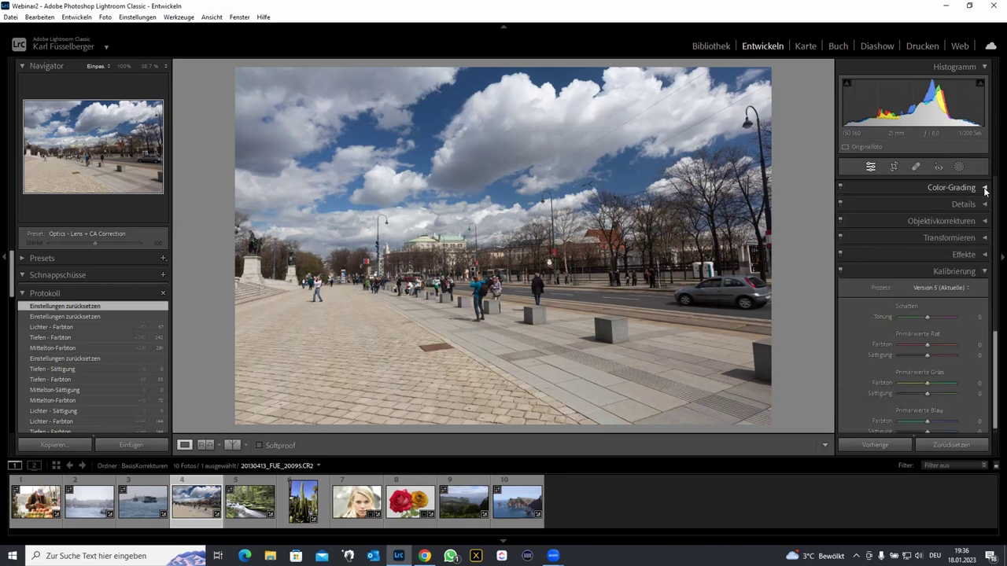
{"action": "left_click", "coordinate": [985, 206]}
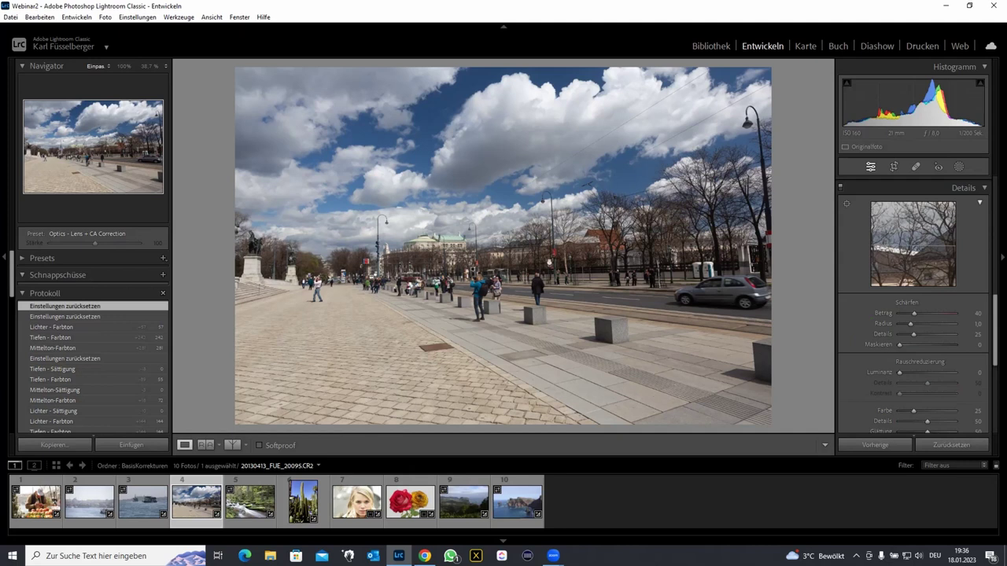
{"action": "scroll", "coordinate": [991, 331], "scroll_direction": "down", "scroll_amount": 1}
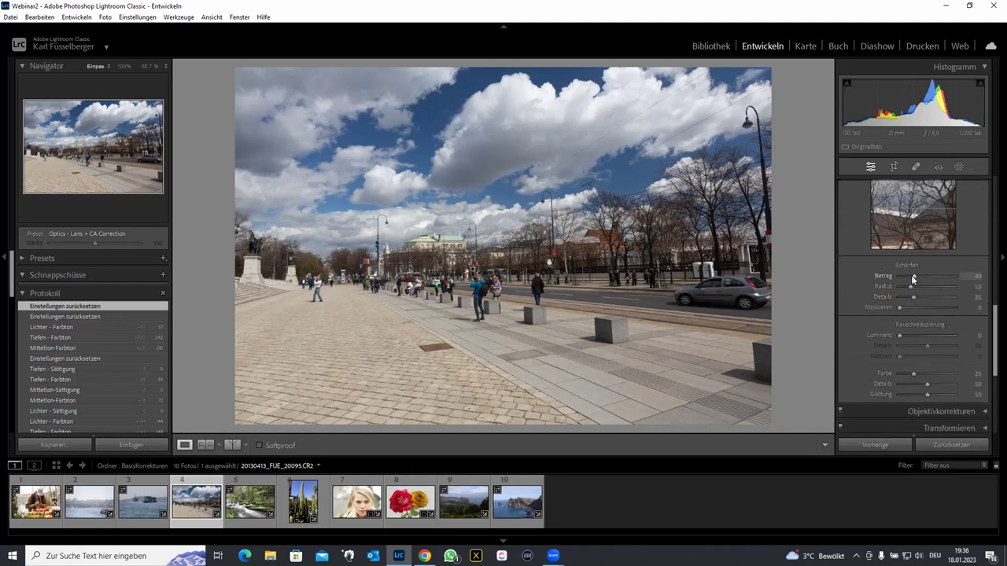
{"action": "mouse_move", "coordinate": [911, 284]}
{"action": "left_mouse_down"}
{"action": "mouse_move", "coordinate": [917, 276]}
{"action": "mouse_move", "coordinate": [905, 306]}
{"action": "left_mouse_up"}
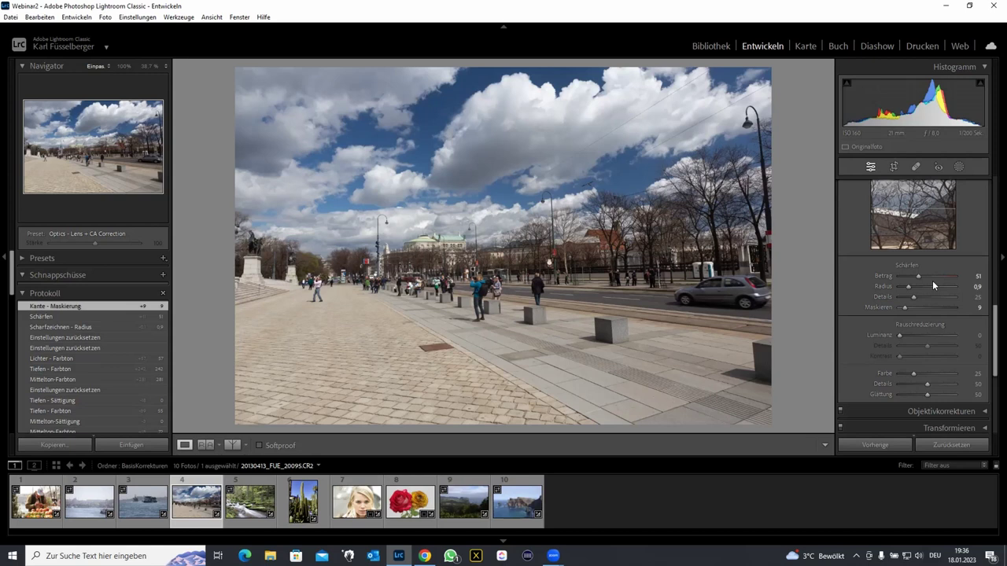
{"action": "right_click", "coordinate": [453, 190]}
{"action": "mouse_move", "coordinate": [486, 450]}
{"action": "left_click", "coordinate": [654, 449]}
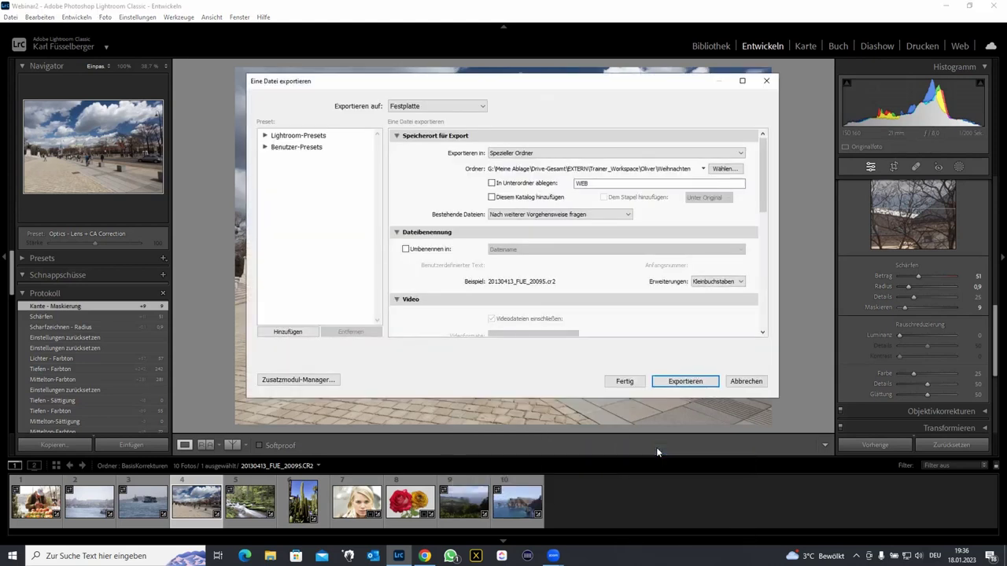
{"action": "left_click_drag", "start_coordinate": [761, 205], "coordinate": [773, 331]}
{"action": "scroll", "coordinate": [774, 326], "scroll_direction": "up", "scroll_amount": 1}
{"action": "scroll", "coordinate": [545, 224], "scroll_direction": "up", "scroll_amount": 3}
{"action": "left_click", "coordinate": [508, 249]}
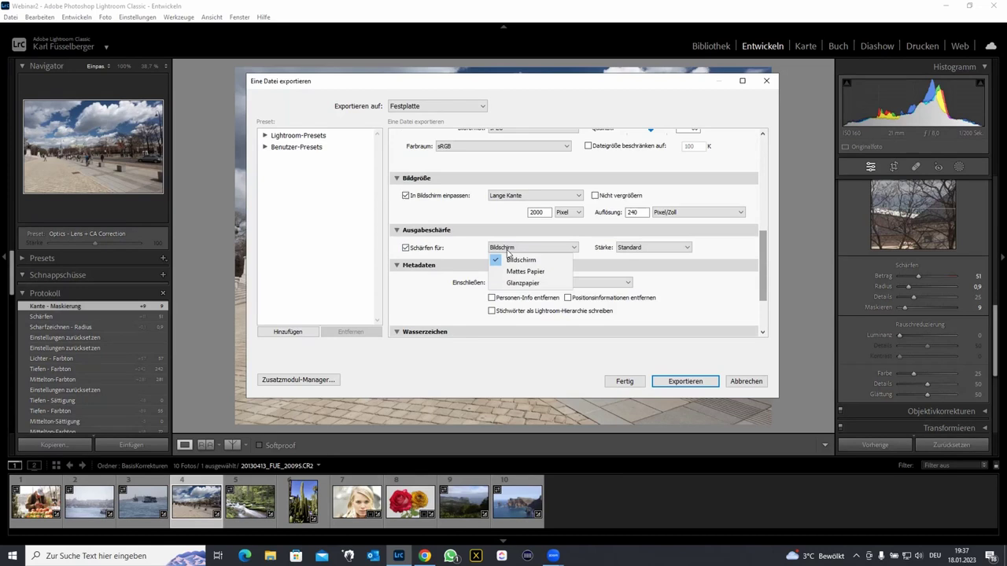
{"action": "left_click", "coordinate": [527, 271]}
{"action": "left_click", "coordinate": [529, 249]}
{"action": "left_click", "coordinate": [523, 282]}
{"action": "left_click", "coordinate": [523, 248]}
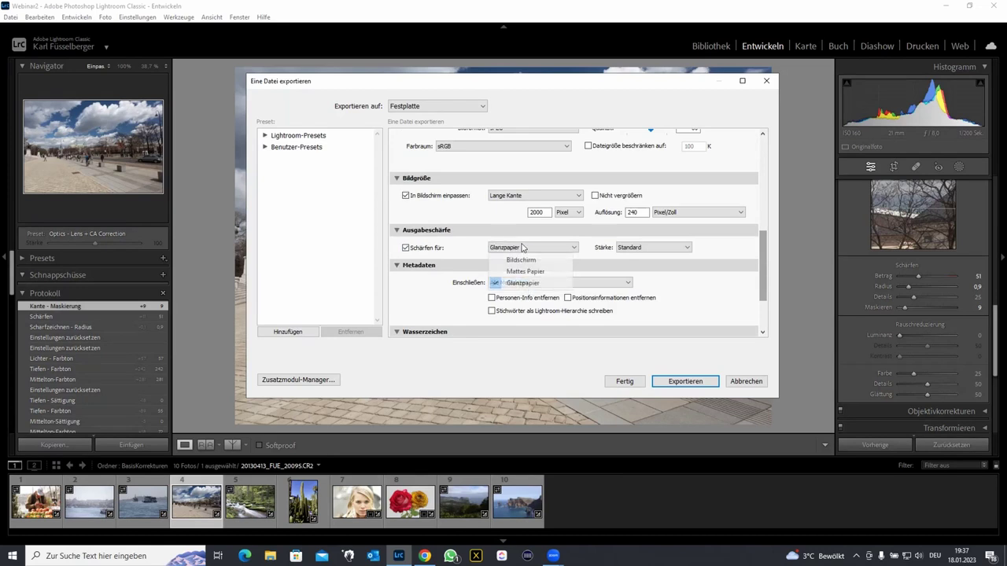
{"action": "left_click", "coordinate": [547, 260]}
{"action": "left_click", "coordinate": [639, 249]}
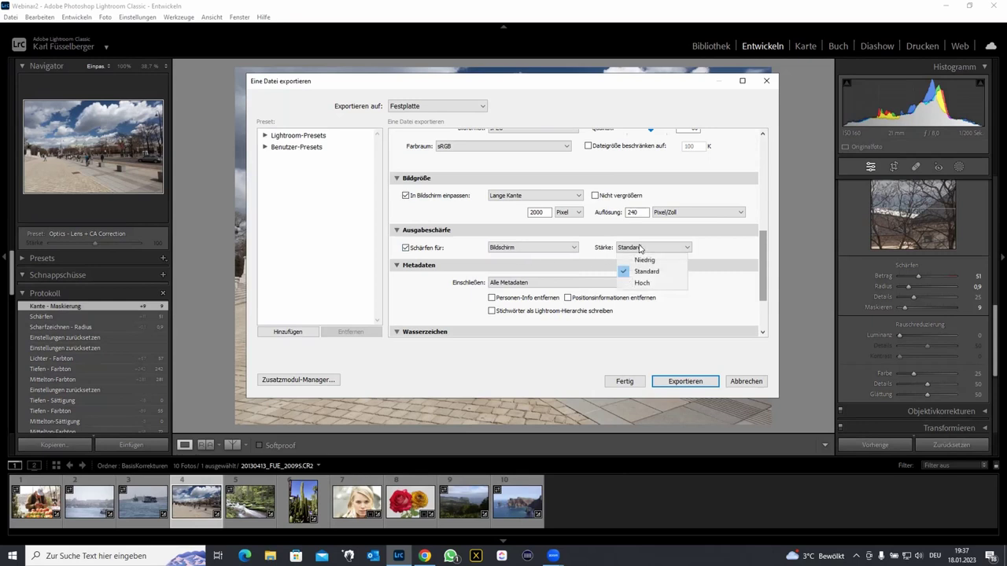
{"action": "left_click", "coordinate": [642, 283]}
{"action": "left_click", "coordinate": [642, 248]}
{"action": "left_click", "coordinate": [629, 271]}
{"action": "left_click", "coordinate": [563, 248]}
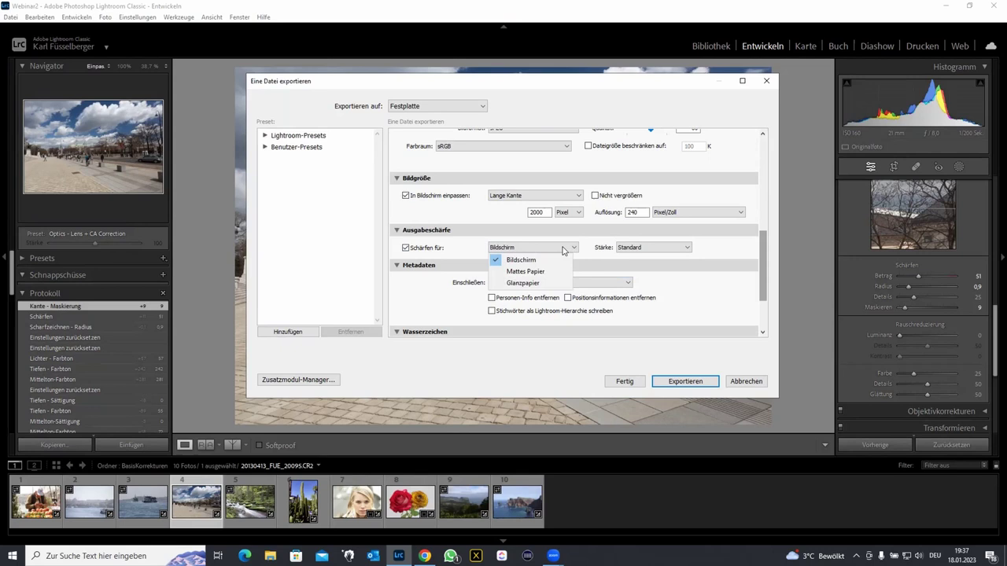
{"action": "left_click", "coordinate": [550, 272]}
{"action": "left_click", "coordinate": [536, 249]}
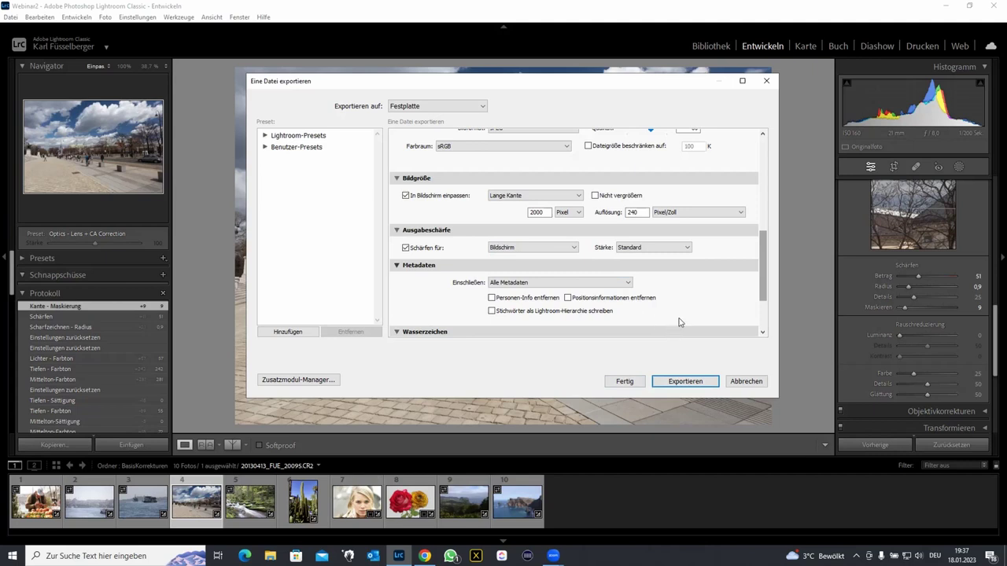
{"action": "left_click", "coordinate": [760, 383]}
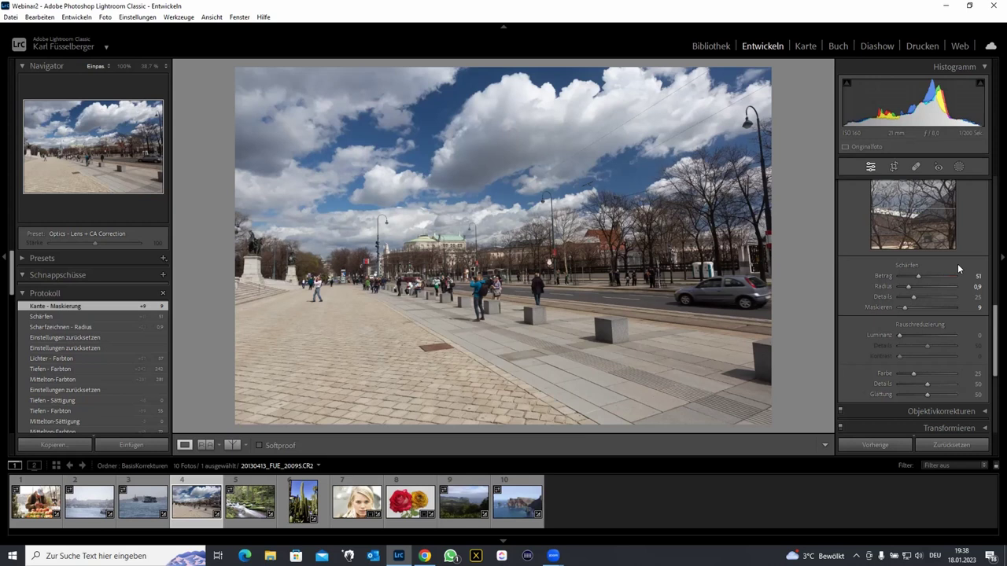
- Strengthen sharpening to amount 81, detail 53 and masking 24, raising radius from 0,9 to 1,0
{"action": "mouse_move", "coordinate": [916, 277]}
{"action": "left_mouse_down"}
{"action": "mouse_move", "coordinate": [932, 276]}
{"action": "mouse_move", "coordinate": [914, 307]}
{"action": "mouse_move", "coordinate": [929, 276]}
{"action": "mouse_move", "coordinate": [929, 298]}
{"action": "left_mouse_up"}
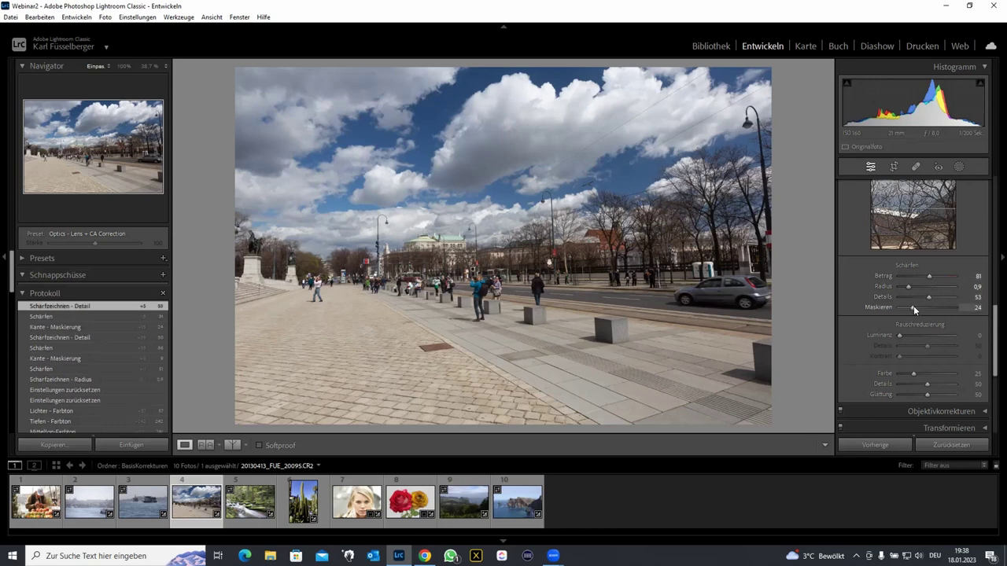
{"action": "left_click_drag", "start_coordinate": [908, 286], "coordinate": [910, 286]}
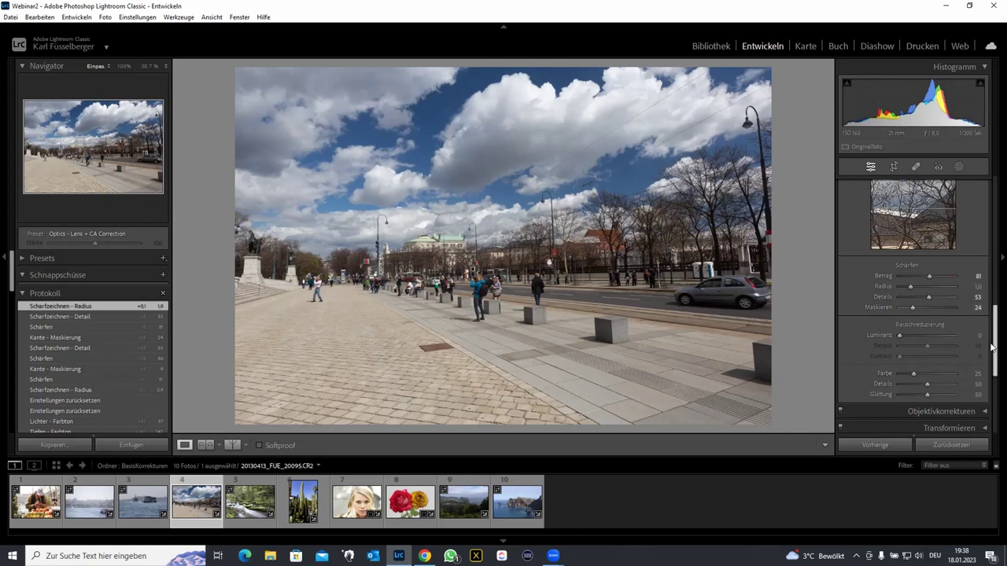
{"action": "left_click_drag", "start_coordinate": [993, 326], "coordinate": [993, 351]}
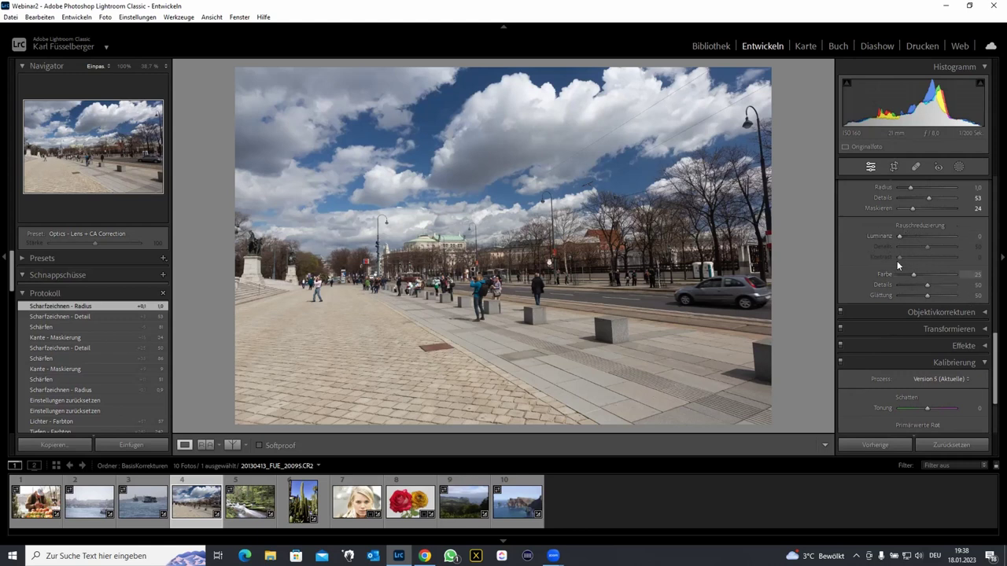
- Compare the Canon EF 16-35mm profile and chromatic aberration corrections off and on, leaving both enabled
{"action": "left_click", "coordinate": [984, 313]}
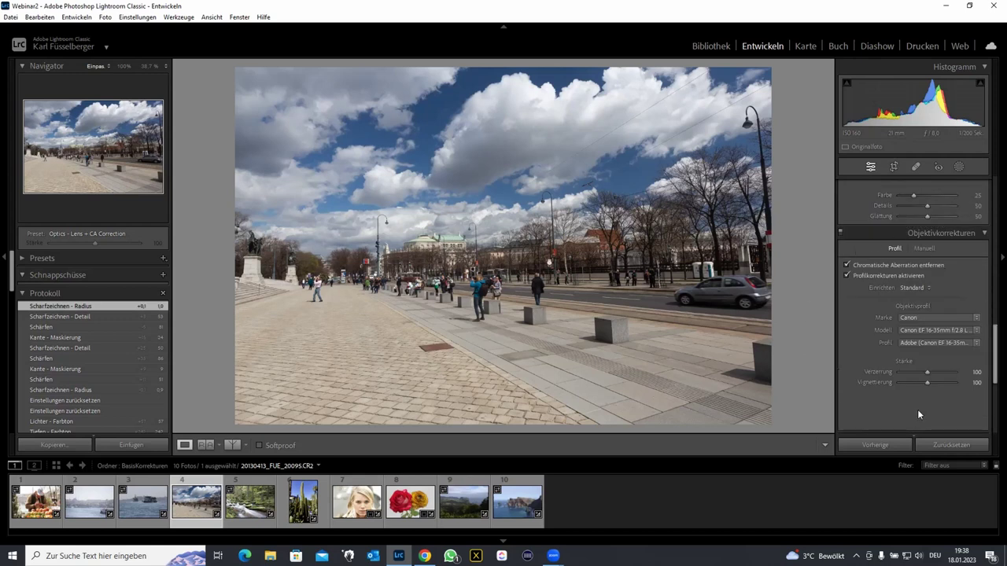
{"action": "left_click", "coordinate": [846, 276]}
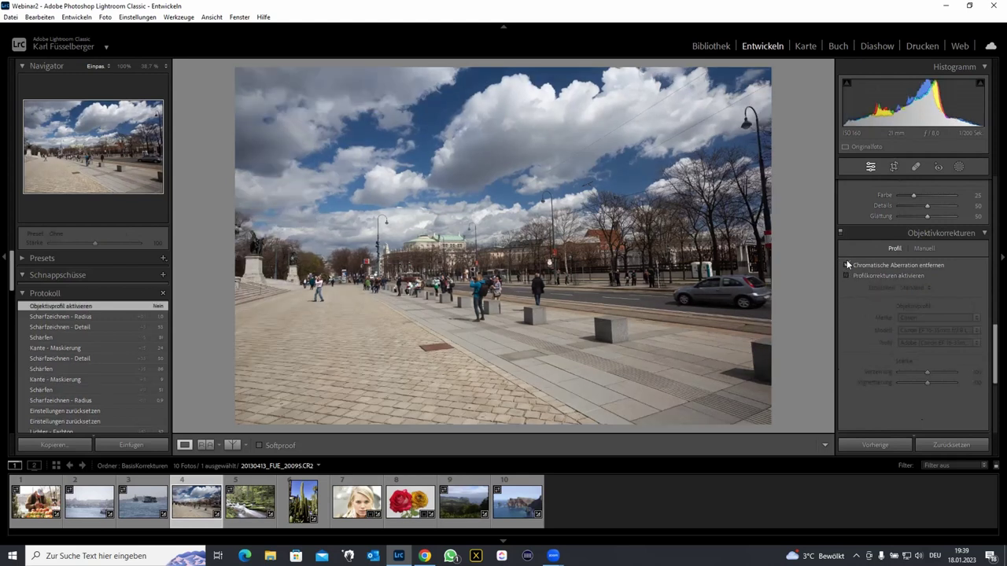
{"action": "left_click", "coordinate": [848, 265]}
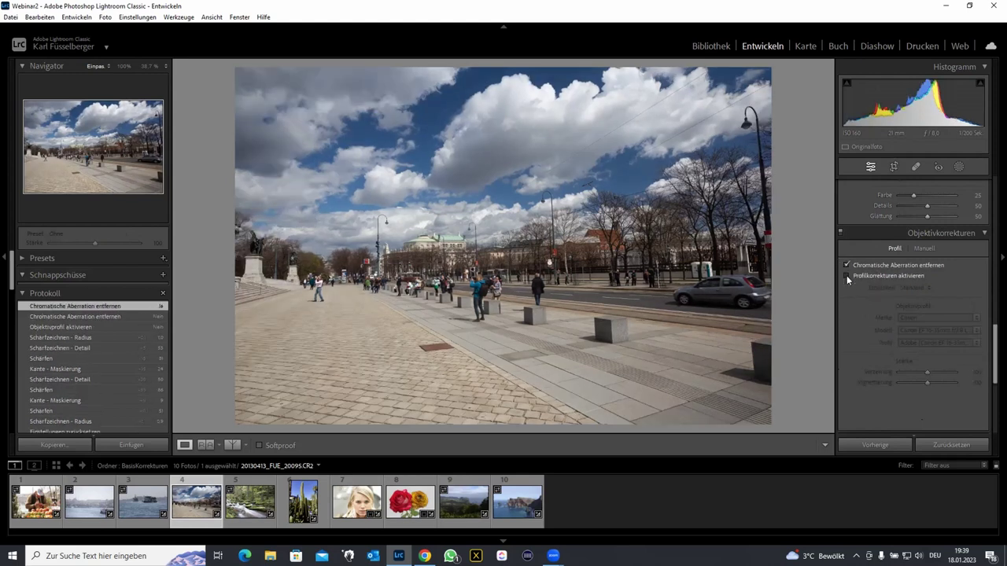
{"action": "left_click", "coordinate": [846, 276]}
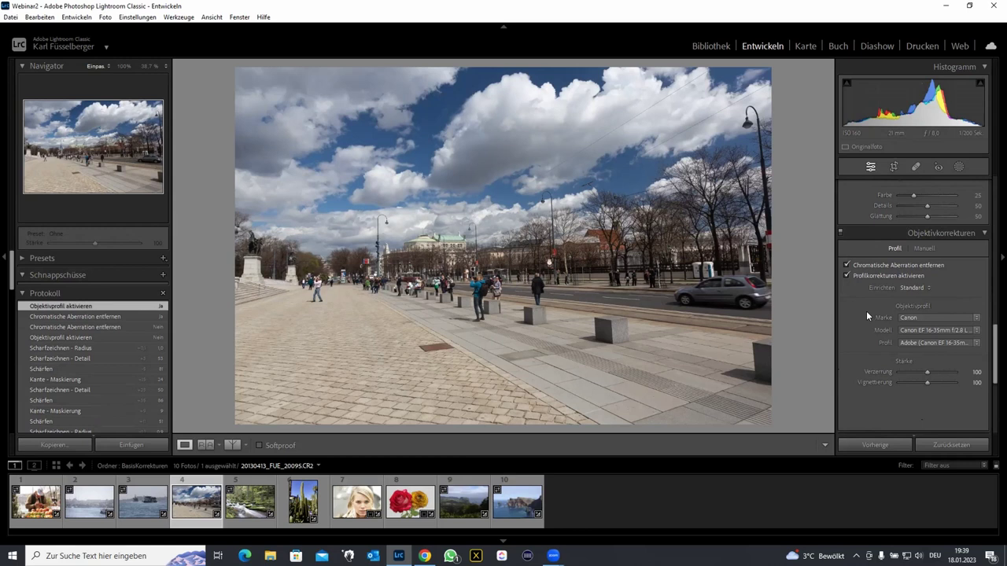
{"action": "left_click", "coordinate": [848, 276]}
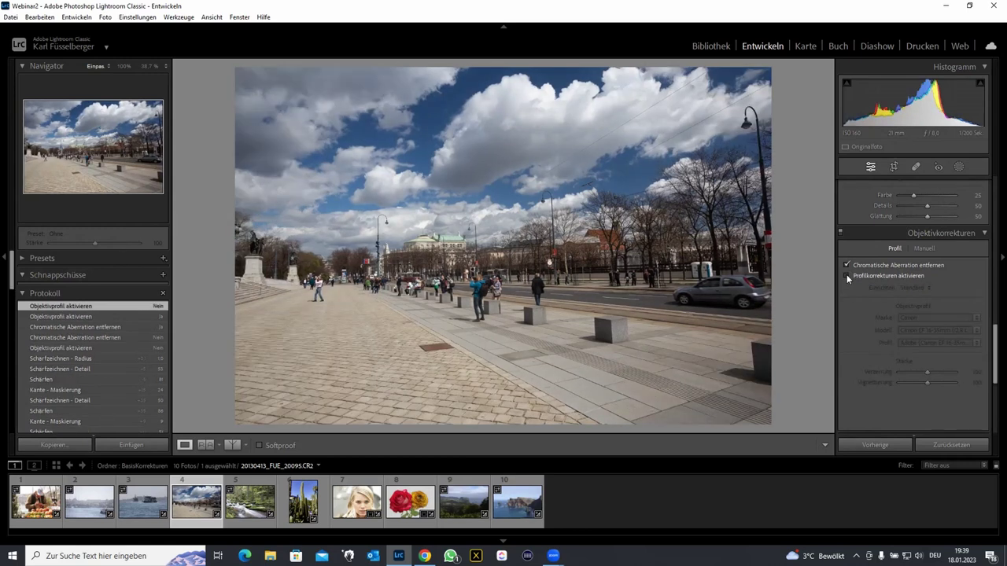
{"action": "left_click", "coordinate": [847, 276]}
{"action": "left_click", "coordinate": [847, 276]}
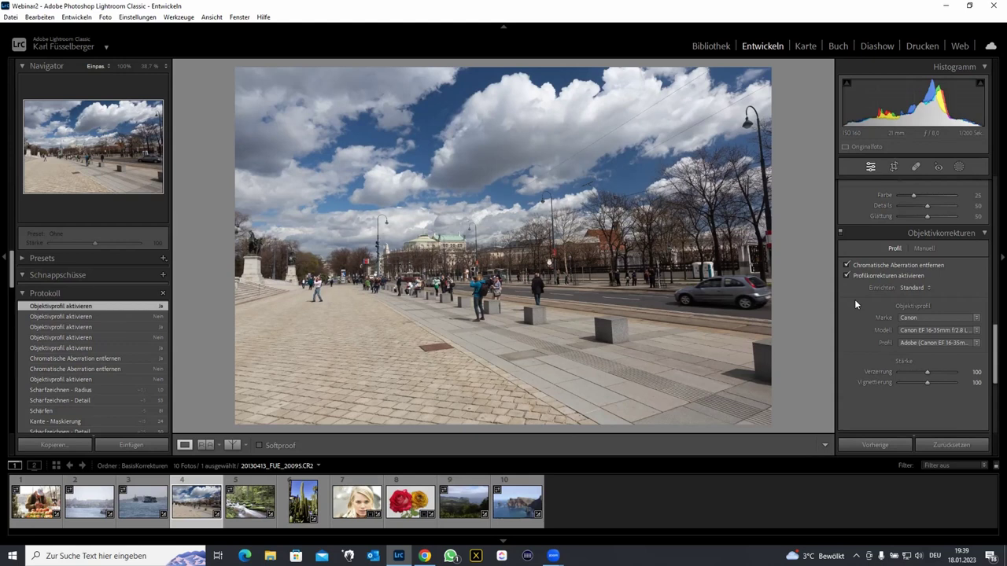
- Collapse Objektivkorrekturen and add film grain at Körnung Stärke 15
{"action": "scroll", "coordinate": [854, 299], "scroll_direction": "up", "scroll_amount": 2}
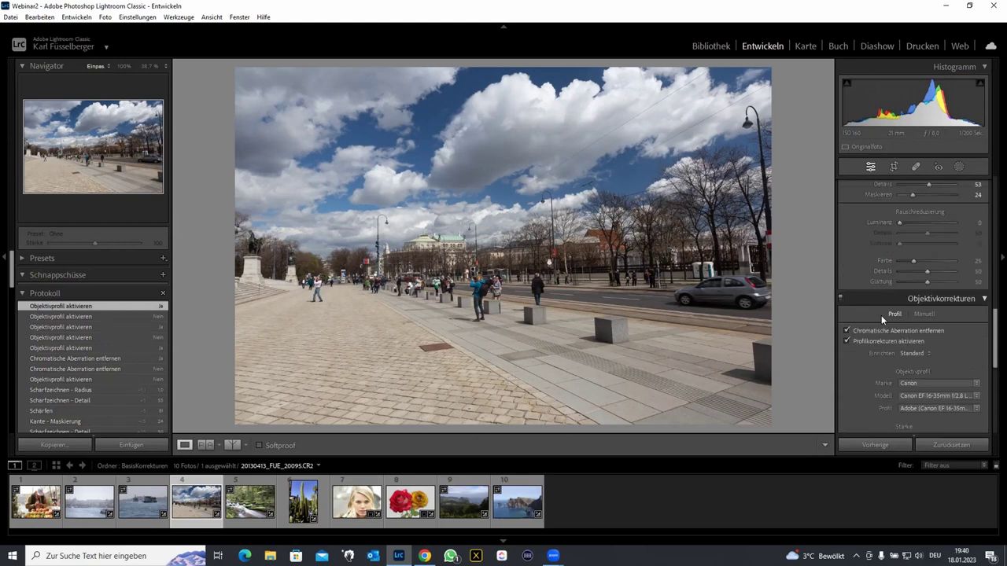
{"action": "left_click", "coordinate": [982, 301]}
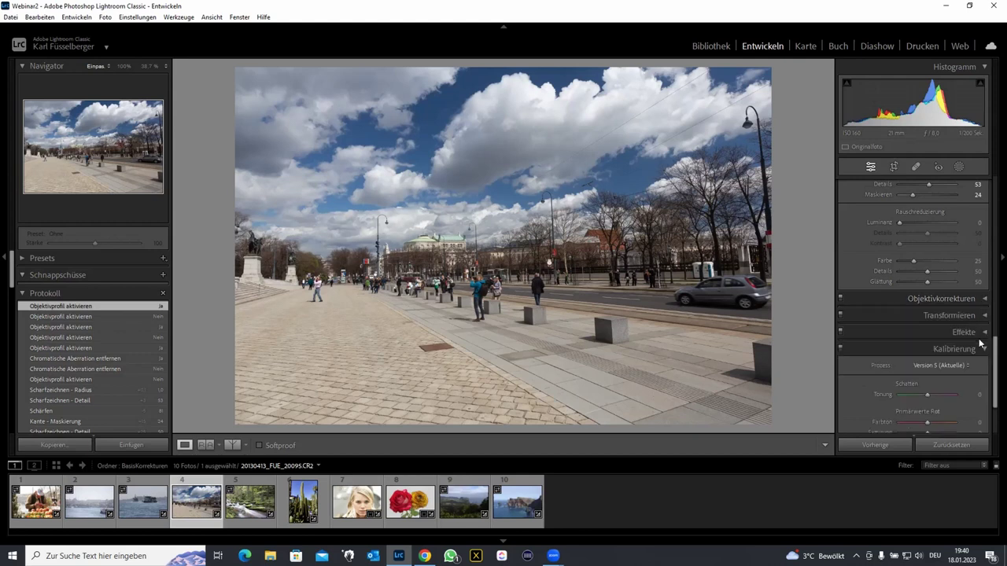
{"action": "left_click_drag", "start_coordinate": [991, 358], "coordinate": [991, 394]}
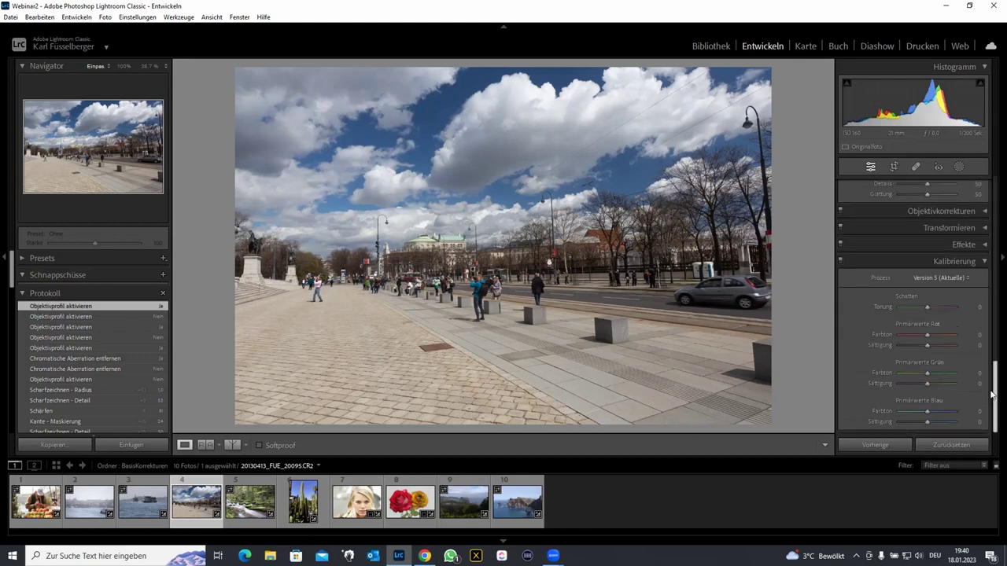
{"action": "left_click", "coordinate": [983, 227]}
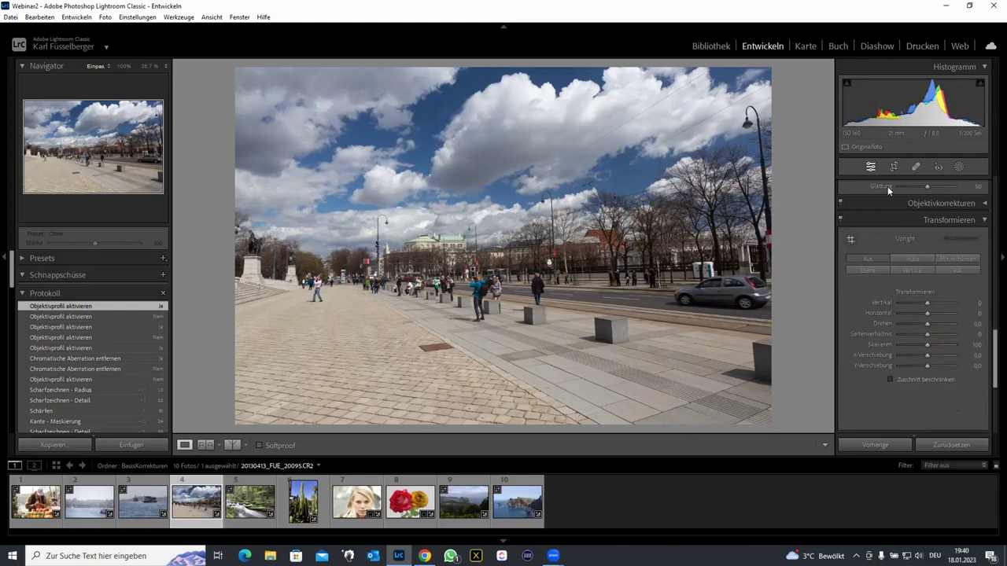
{"action": "left_click", "coordinate": [984, 221]}
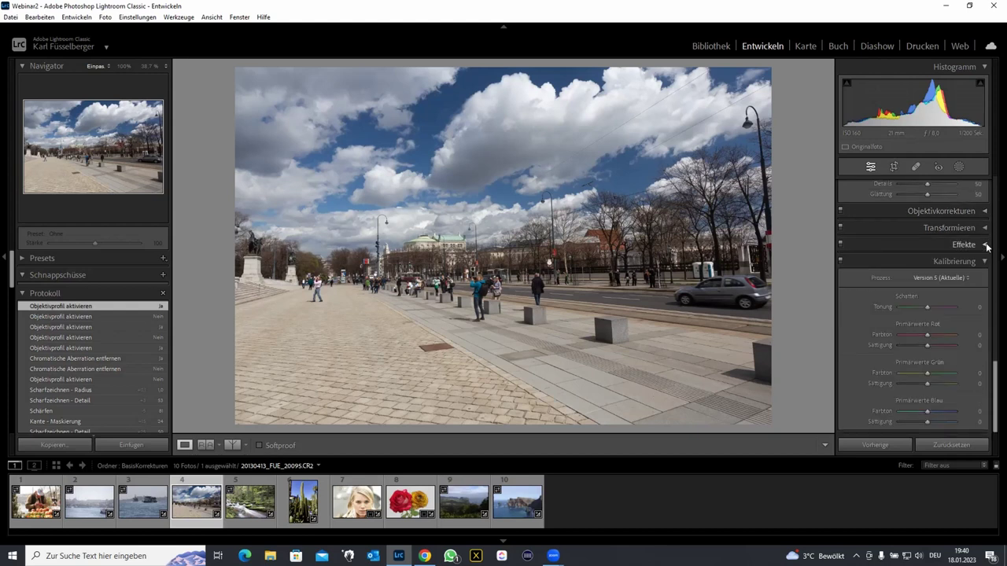
{"action": "left_click", "coordinate": [986, 245]}
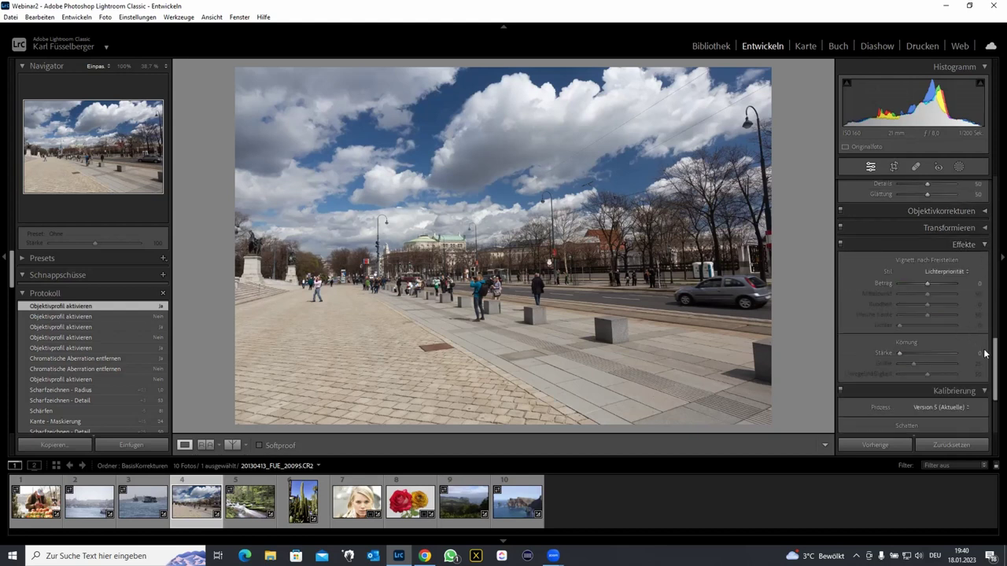
{"action": "mouse_move", "coordinate": [992, 366]}
{"action": "left_mouse_down"}
{"action": "mouse_move", "coordinate": [992, 383]}
{"action": "mouse_move", "coordinate": [992, 375]}
{"action": "left_mouse_up"}
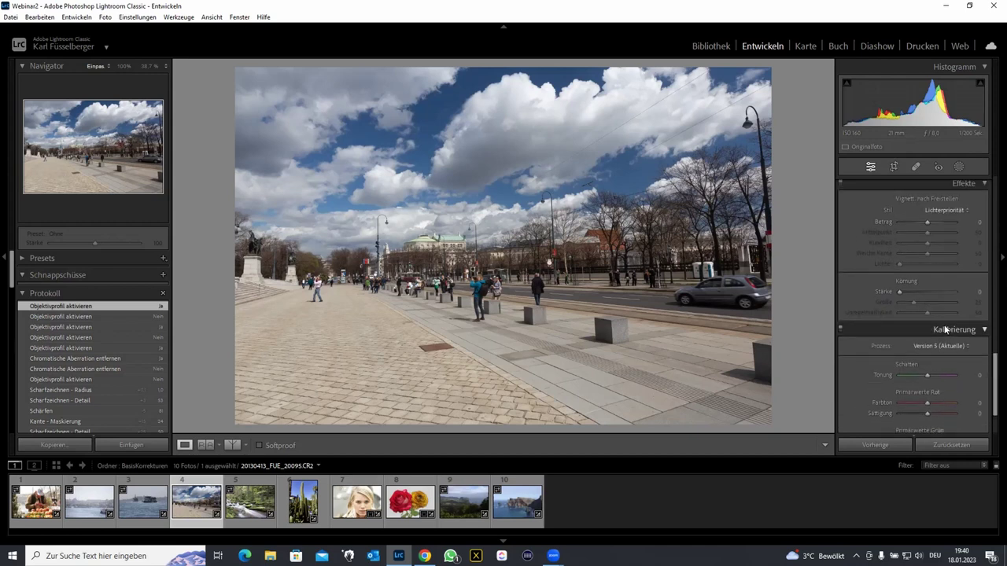
{"action": "left_click", "coordinate": [928, 293]}
{"action": "left_click_drag", "start_coordinate": [891, 292], "coordinate": [906, 293]}
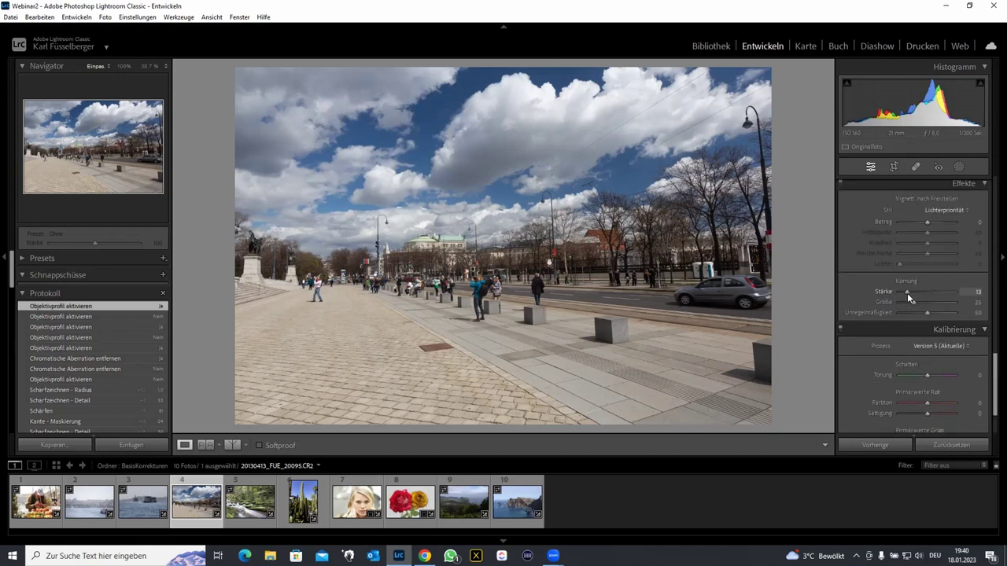
- Try a strong post-crop vignette, then reset Vignette Betrag to 0
{"action": "mouse_move", "coordinate": [927, 225]}
{"action": "left_mouse_down"}
{"action": "mouse_move", "coordinate": [951, 223]}
{"action": "mouse_move", "coordinate": [883, 228]}
{"action": "mouse_move", "coordinate": [929, 224]}
{"action": "left_mouse_up"}
{"action": "double_click", "coordinate": [928, 223]}
{"action": "left_click_drag", "start_coordinate": [992, 359], "coordinate": [992, 400]}
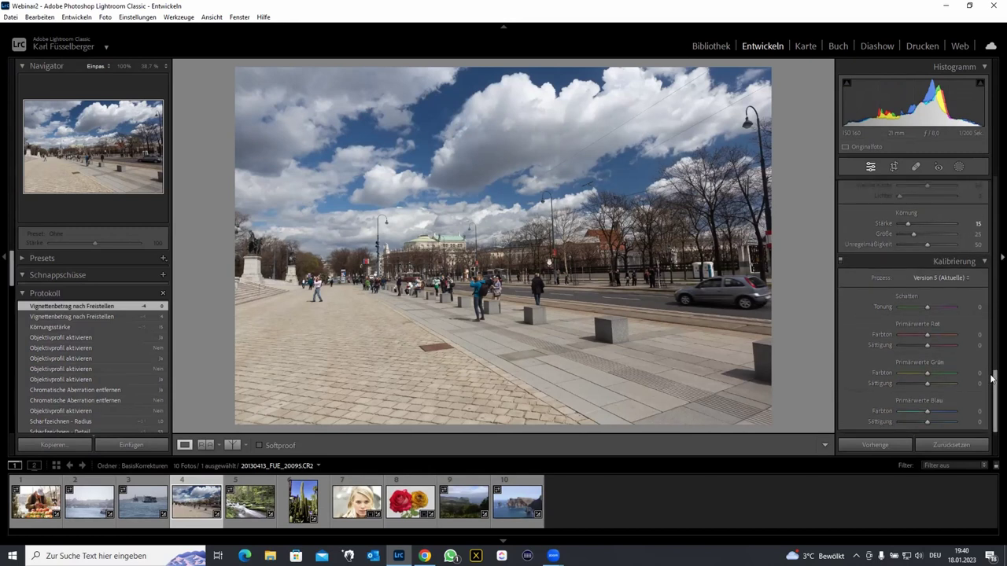
- Keep process Version 5 (Aktuelle) and collapse the Kalibrierung and Effekte panels
{"action": "left_click", "coordinate": [942, 277]}
{"action": "left_click", "coordinate": [939, 290]}
{"action": "left_click", "coordinate": [988, 262]}
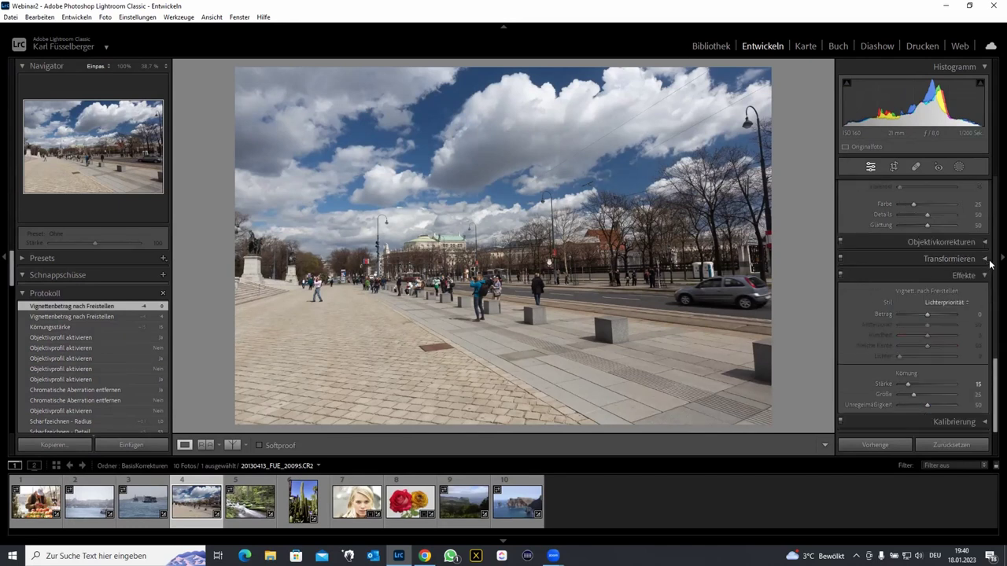
{"action": "left_click", "coordinate": [984, 277]}
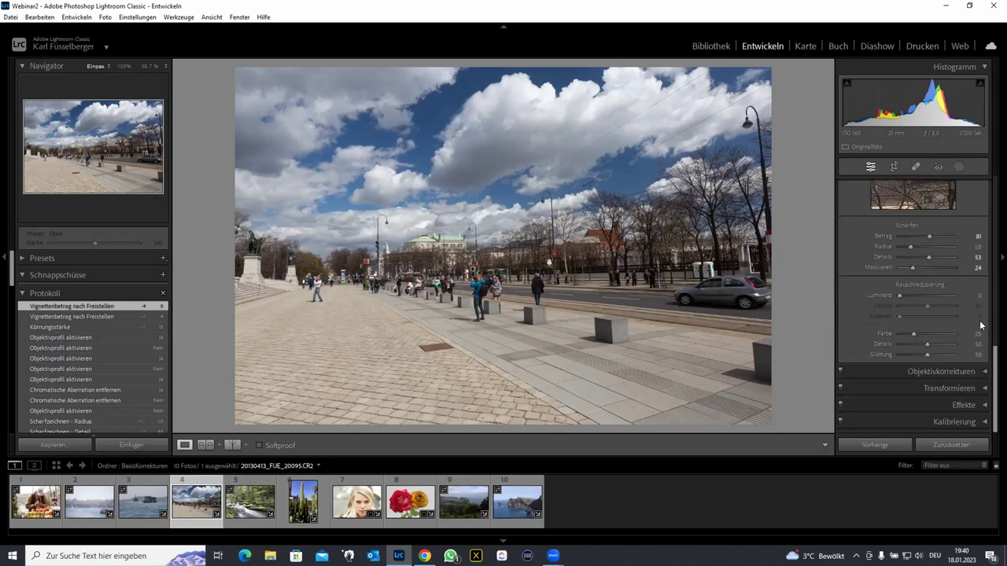
{"action": "left_click_drag", "start_coordinate": [994, 378], "coordinate": [993, 189]}
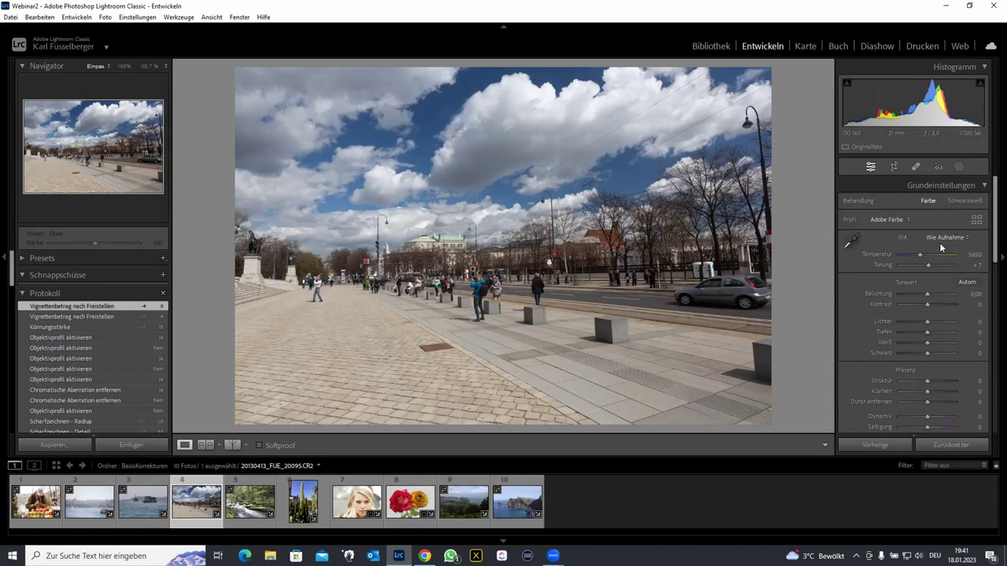
- Open the Madeira coast photo, reset its develop settings and apply Auto tone
{"action": "left_click", "coordinate": [509, 503]}
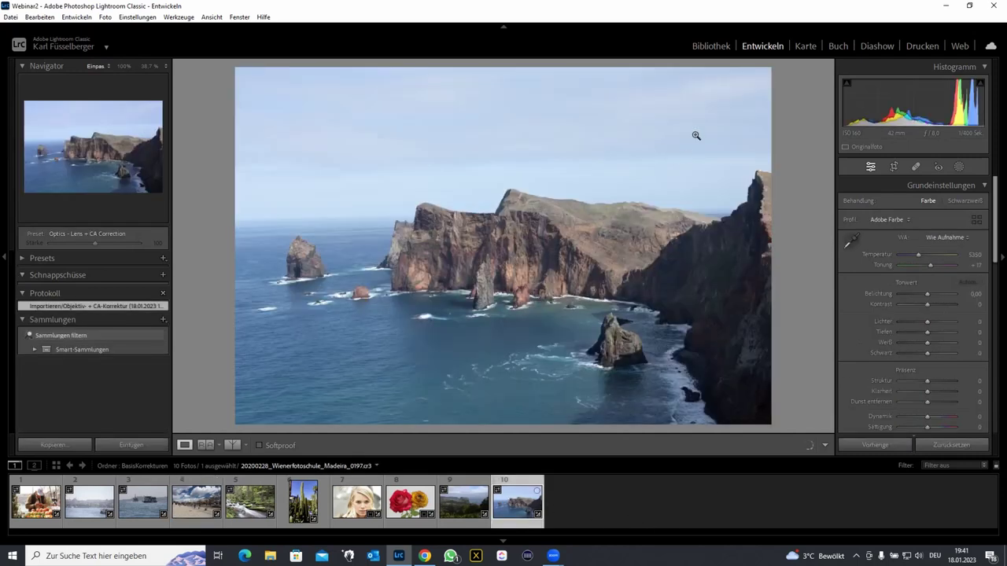
{"action": "left_click", "coordinate": [967, 282]}
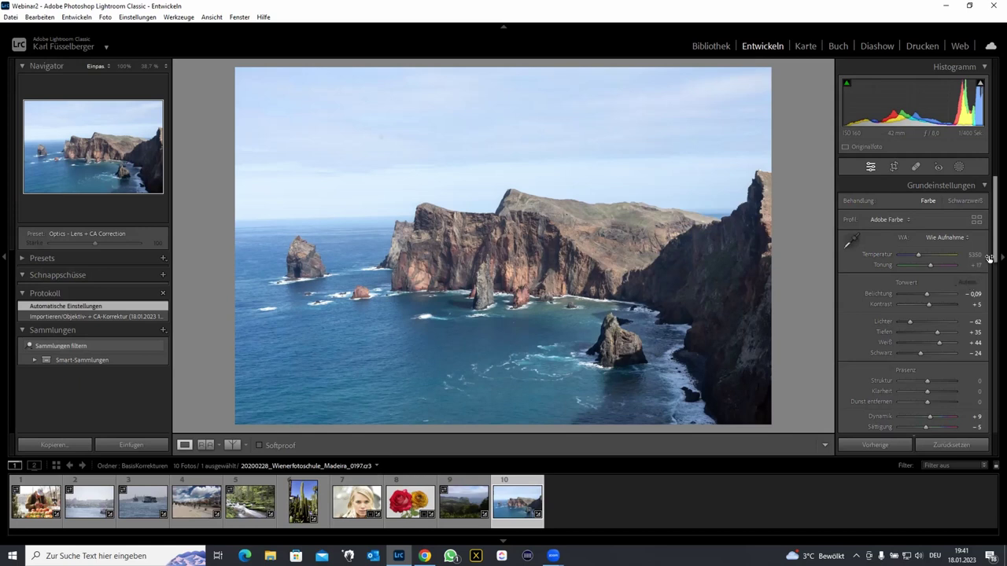
{"action": "scroll", "coordinate": [992, 282], "scroll_direction": "down", "scroll_amount": 1}
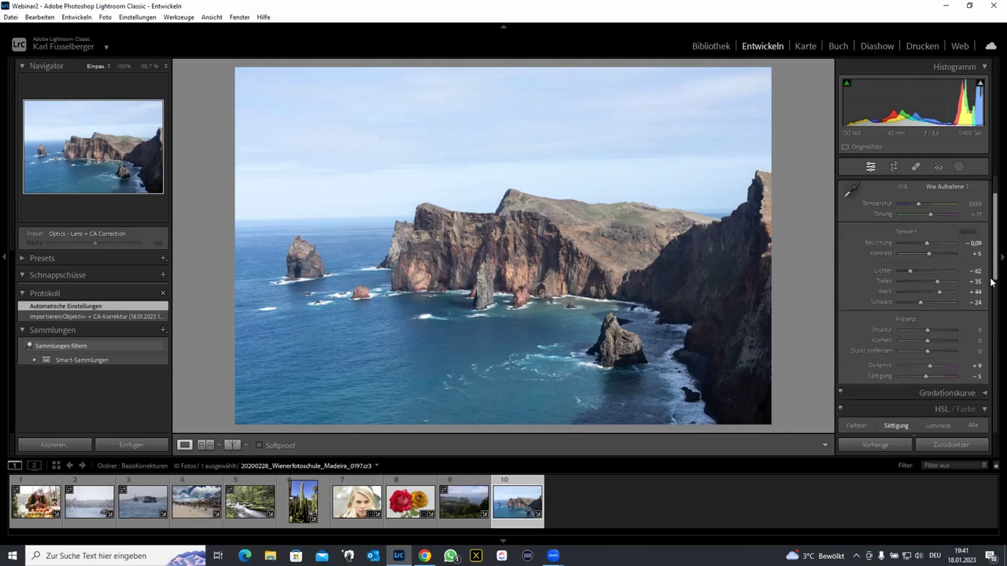
{"action": "left_click", "coordinate": [954, 445]}
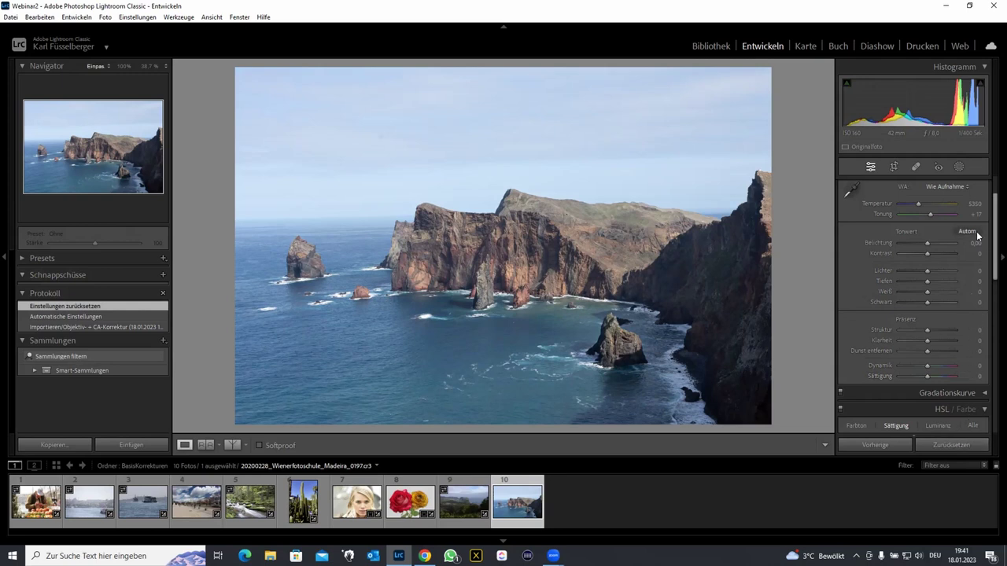
{"action": "left_click", "coordinate": [969, 232]}
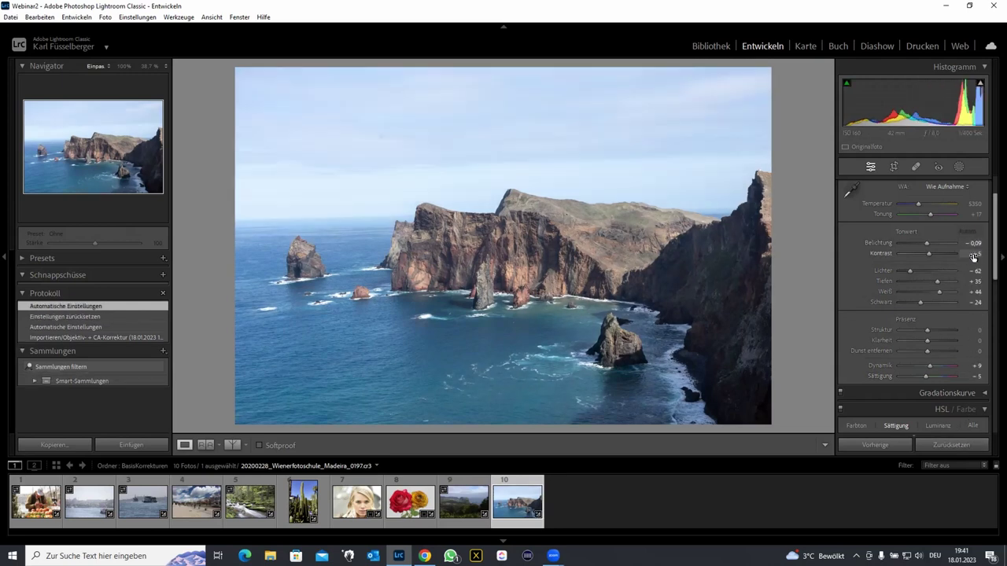
{"action": "left_click_drag", "start_coordinate": [993, 265], "coordinate": [991, 245]}
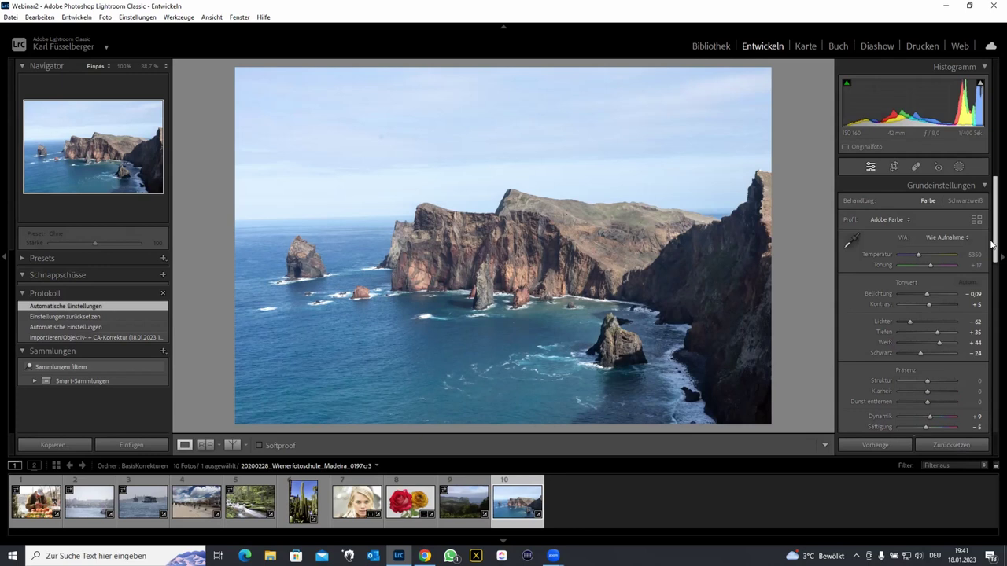
- Warm the photo by raising colour temperature to 6811
{"action": "left_click_drag", "start_coordinate": [918, 254], "coordinate": [925, 253]}
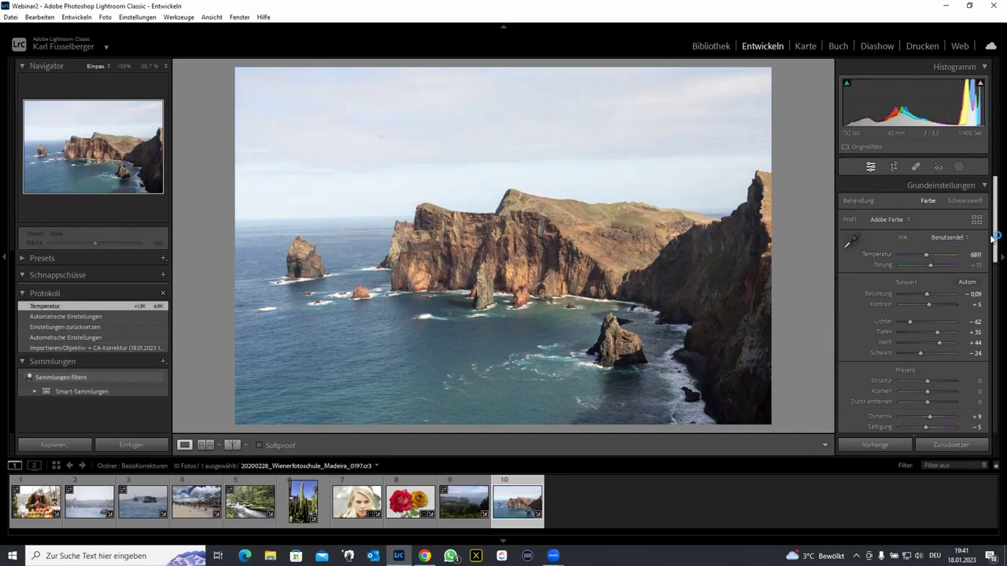
{"action": "left_click_drag", "start_coordinate": [992, 238], "coordinate": [992, 233]}
{"action": "left_click_drag", "start_coordinate": [992, 238], "coordinate": [992, 239]}
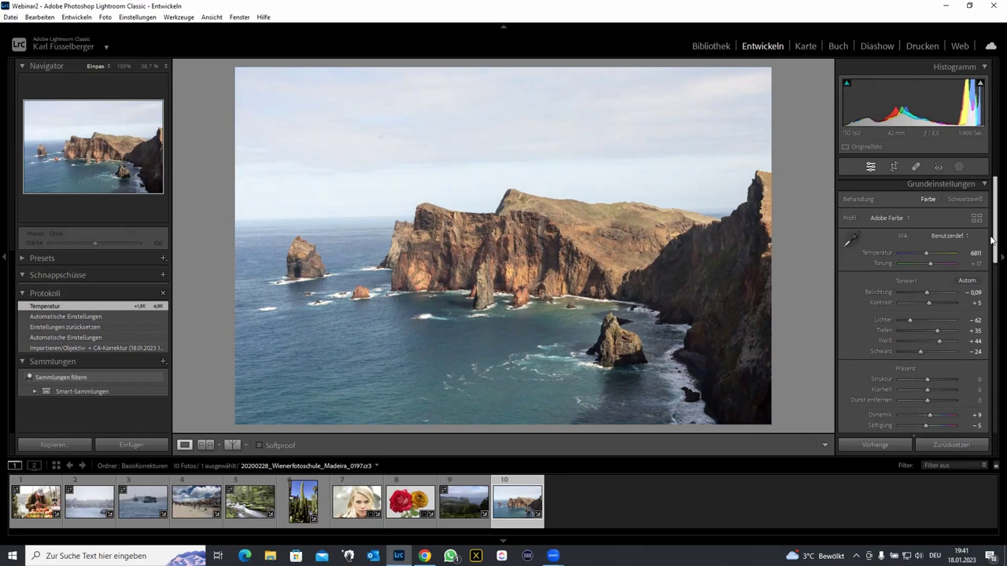
{"action": "scroll", "coordinate": [992, 240], "scroll_direction": "down", "scroll_amount": 3}
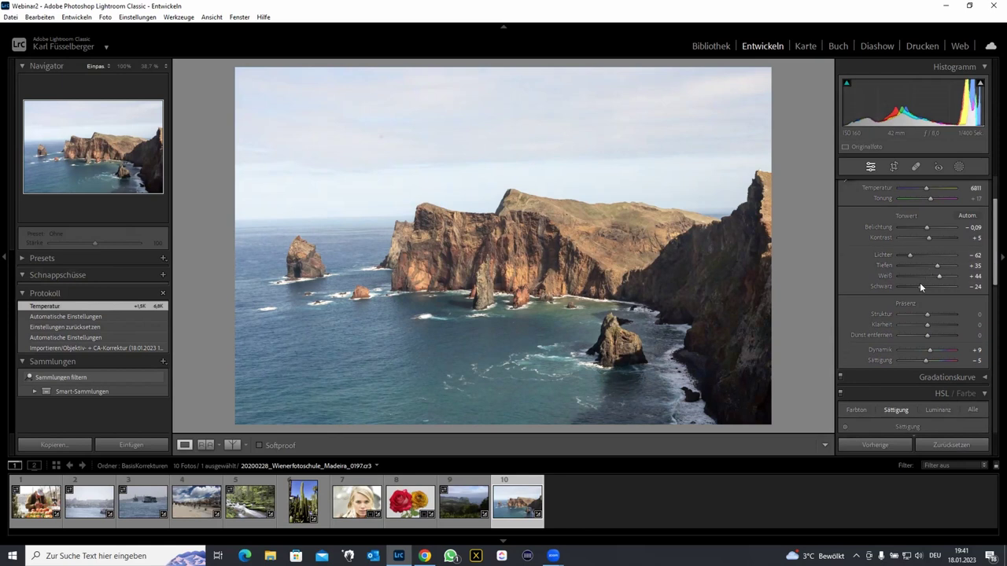
- Set blacks to −25, clarity to +47 and dehaze to +25
{"action": "left_click", "coordinate": [919, 285]}
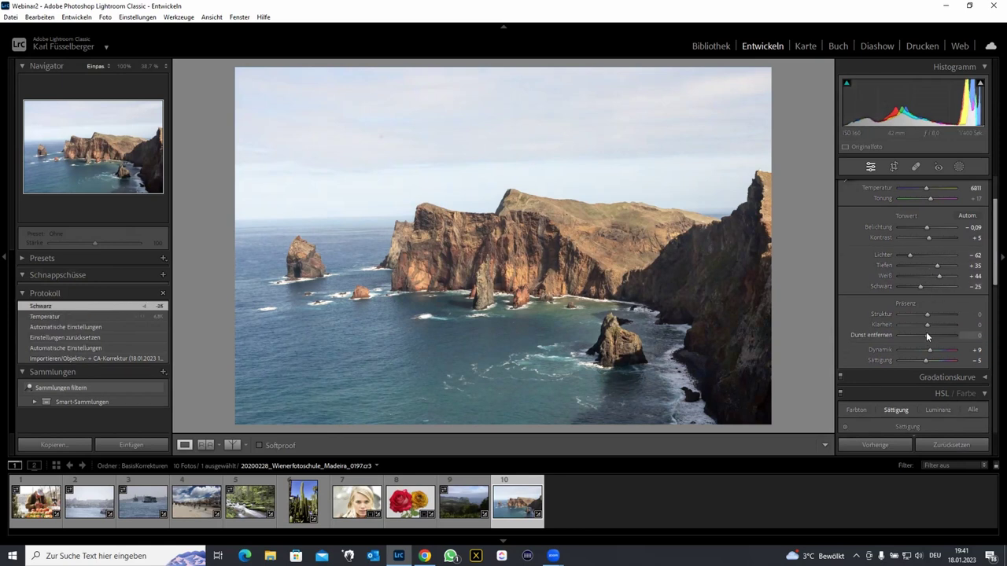
{"action": "mouse_move", "coordinate": [925, 321]}
{"action": "left_mouse_down"}
{"action": "mouse_move", "coordinate": [938, 323]}
{"action": "mouse_move", "coordinate": [935, 334]}
{"action": "left_mouse_up"}
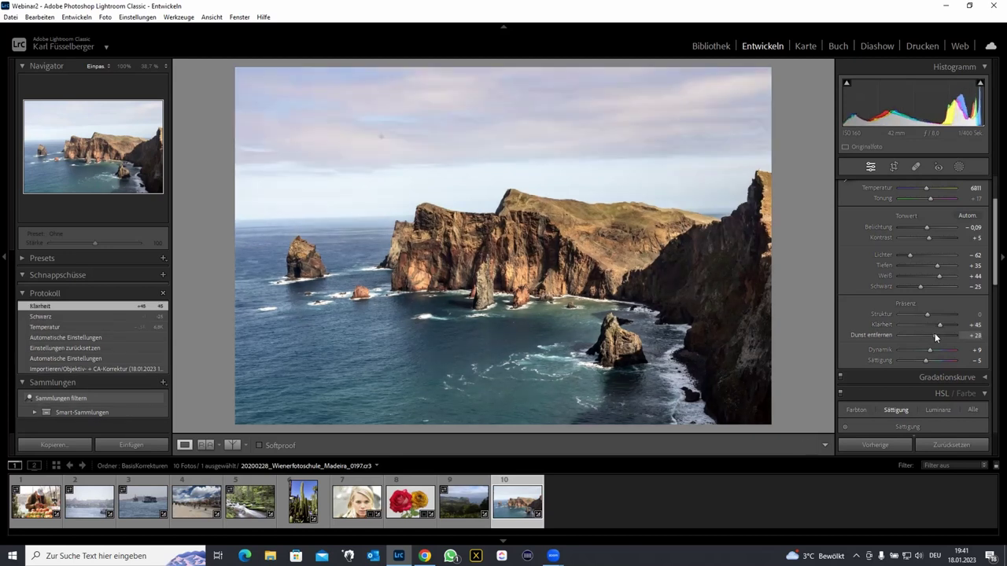
{"action": "mouse_move", "coordinate": [935, 333]}
{"action": "left_mouse_down"}
{"action": "mouse_move", "coordinate": [937, 323]}
{"action": "mouse_move", "coordinate": [929, 351]}
{"action": "left_mouse_up"}
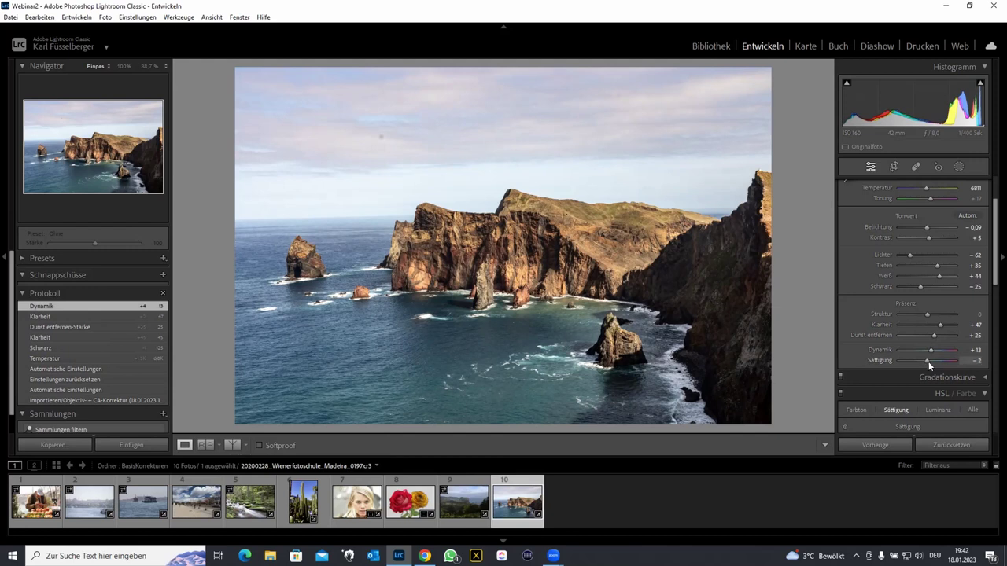
{"action": "left_click_drag", "start_coordinate": [991, 235], "coordinate": [992, 405]}
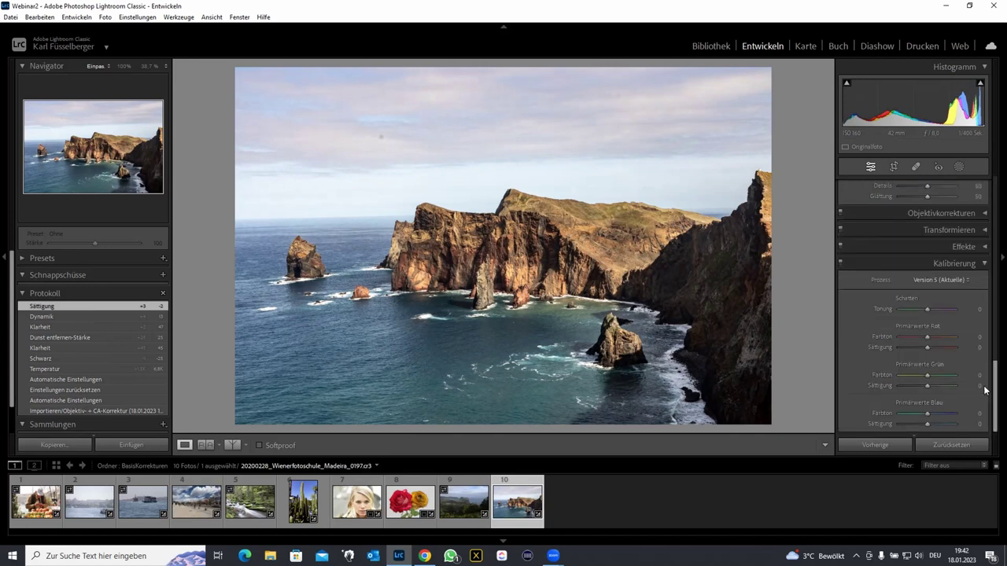
- Set Kalibrierung Primärwerte Grün Sättigung to +17 and Blau Sättigung to +13
{"action": "scroll", "coordinate": [983, 390], "scroll_direction": "down", "scroll_amount": 1}
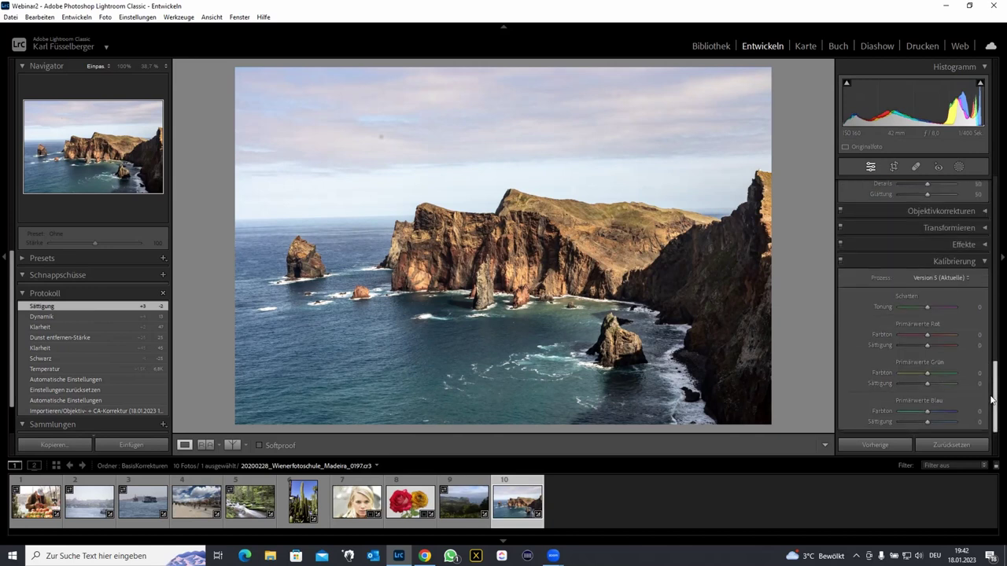
{"action": "left_click", "coordinate": [934, 383]}
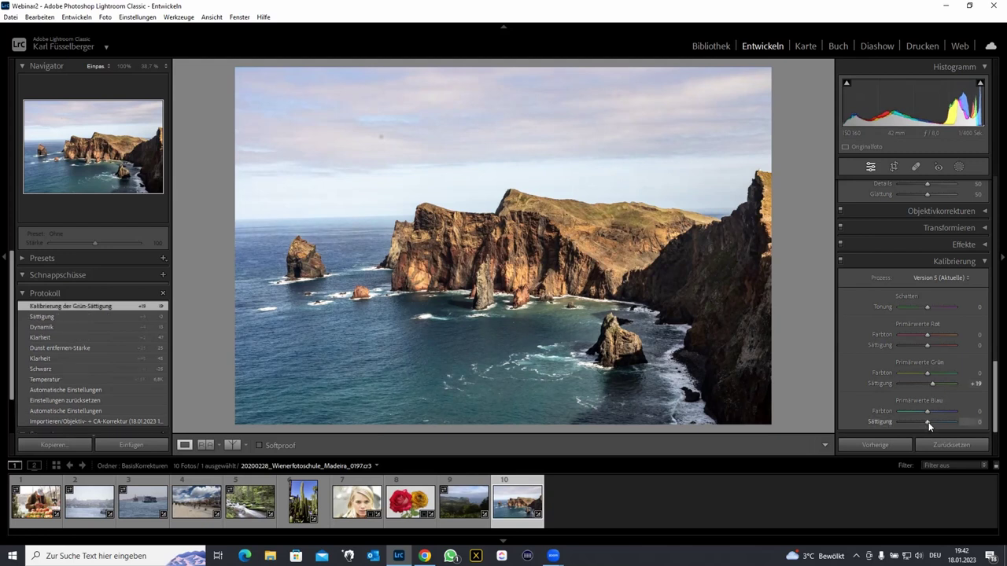
{"action": "left_click_drag", "start_coordinate": [929, 420], "coordinate": [930, 421]}
{"action": "left_click_drag", "start_coordinate": [932, 383], "coordinate": [930, 383]}
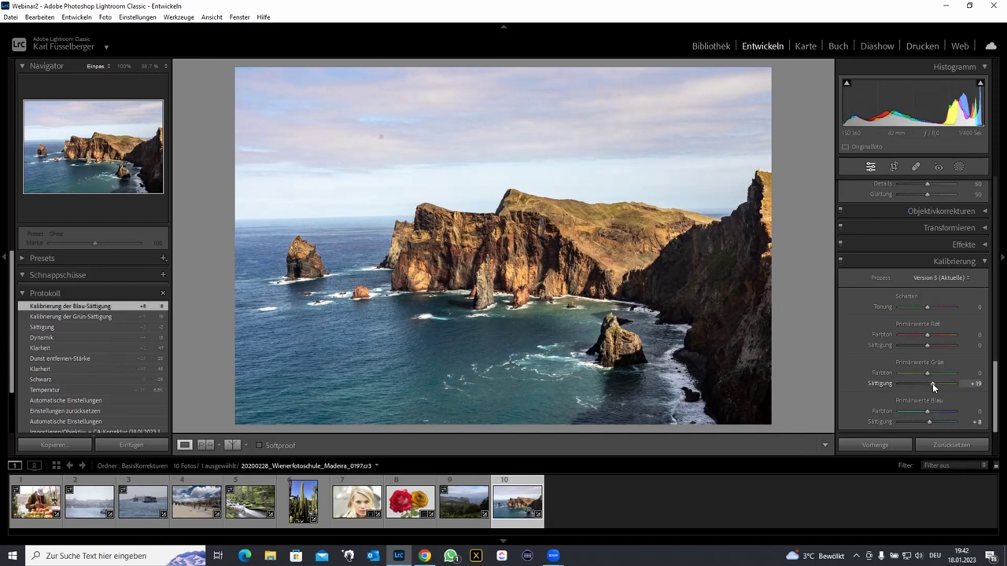
{"action": "left_click_drag", "start_coordinate": [931, 420], "coordinate": [932, 420]}
{"action": "left_click_drag", "start_coordinate": [930, 384], "coordinate": [931, 383]}
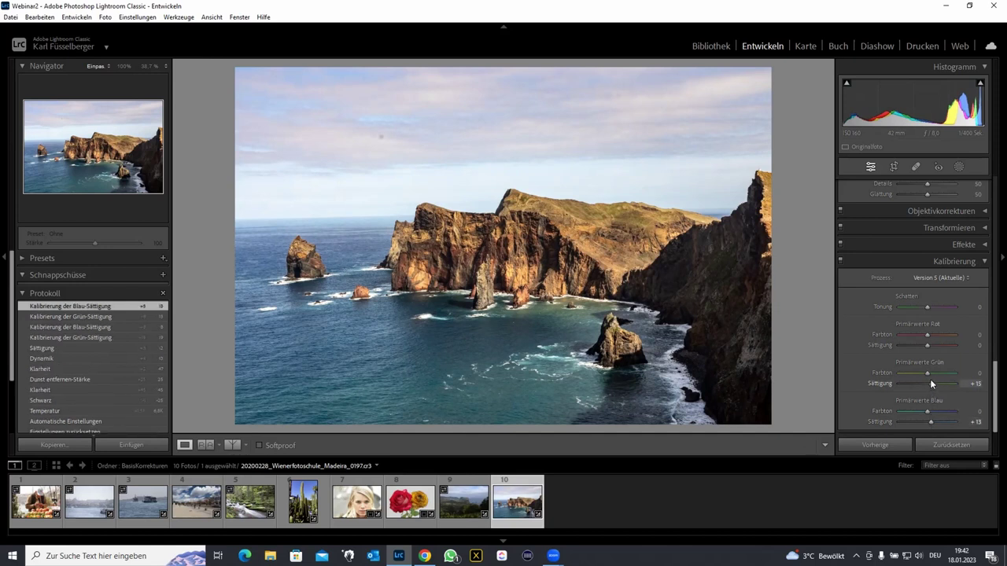
{"action": "left_click_drag", "start_coordinate": [929, 382], "coordinate": [932, 381]}
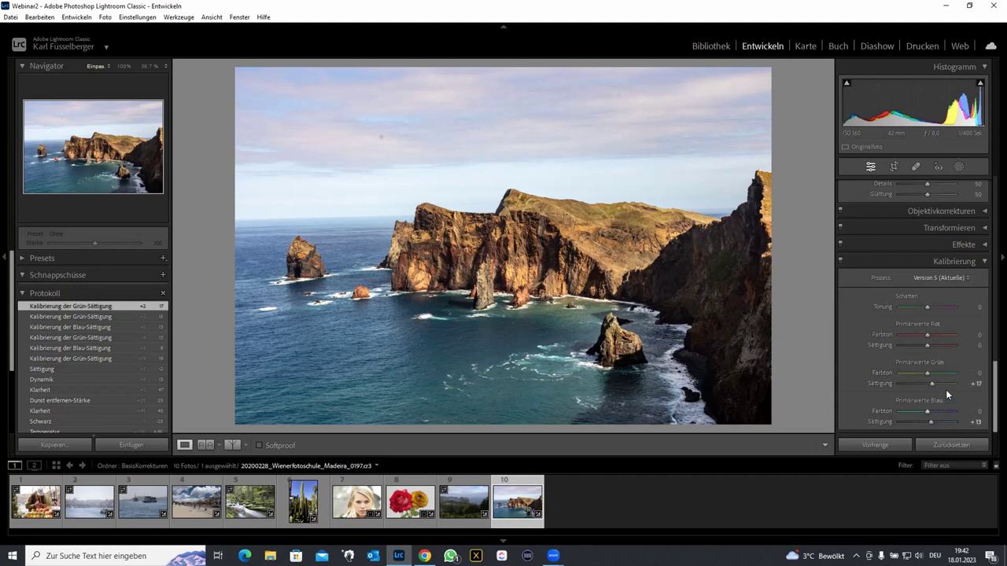
{"action": "mouse_move", "coordinate": [993, 403]}
{"action": "left_mouse_down"}
{"action": "mouse_move", "coordinate": [991, 288]}
{"action": "mouse_move", "coordinate": [994, 394]}
{"action": "left_mouse_up"}
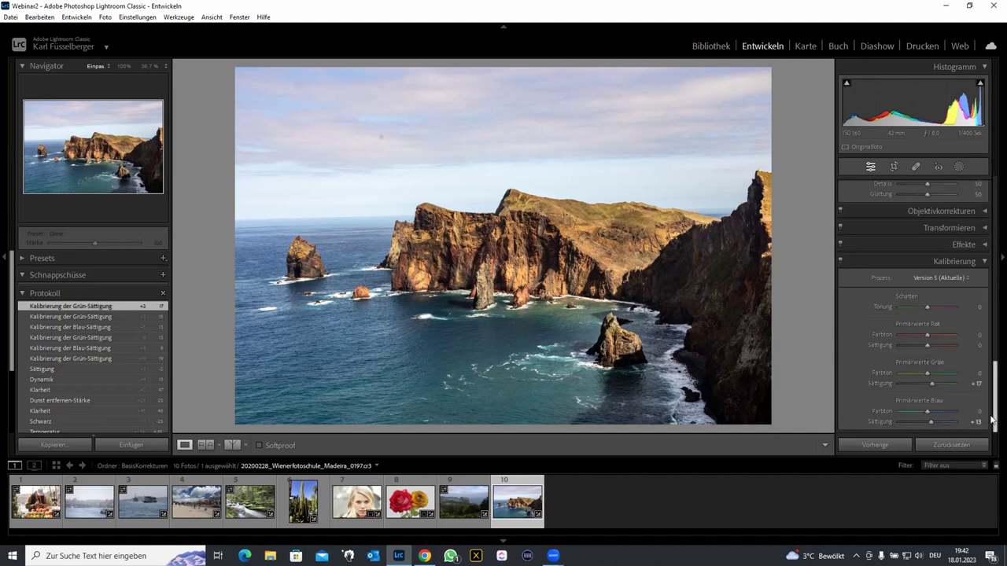
- Collapse Kalibrierung and Navigator, then create a snapshot named 'Grundbearbeitung'
{"action": "left_click", "coordinate": [984, 263]}
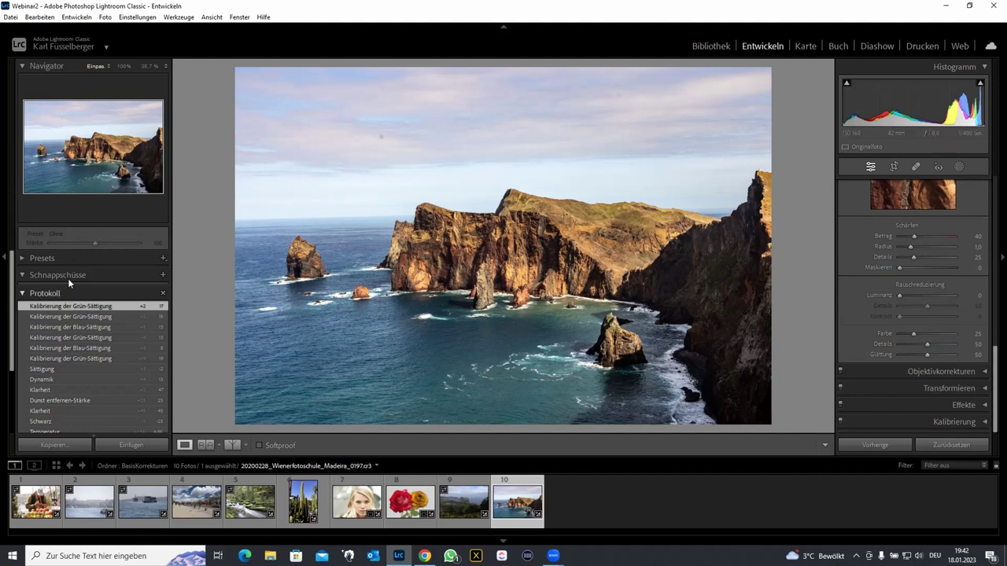
{"action": "left_click", "coordinate": [23, 66]}
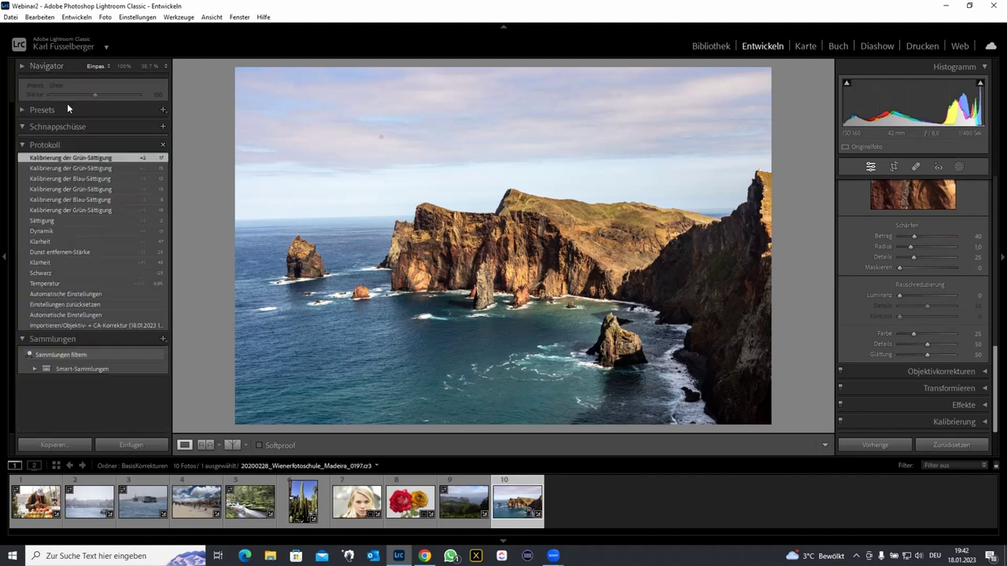
{"action": "left_click", "coordinate": [21, 112]}
{"action": "left_click", "coordinate": [22, 111]}
{"action": "left_click", "coordinate": [162, 126]}
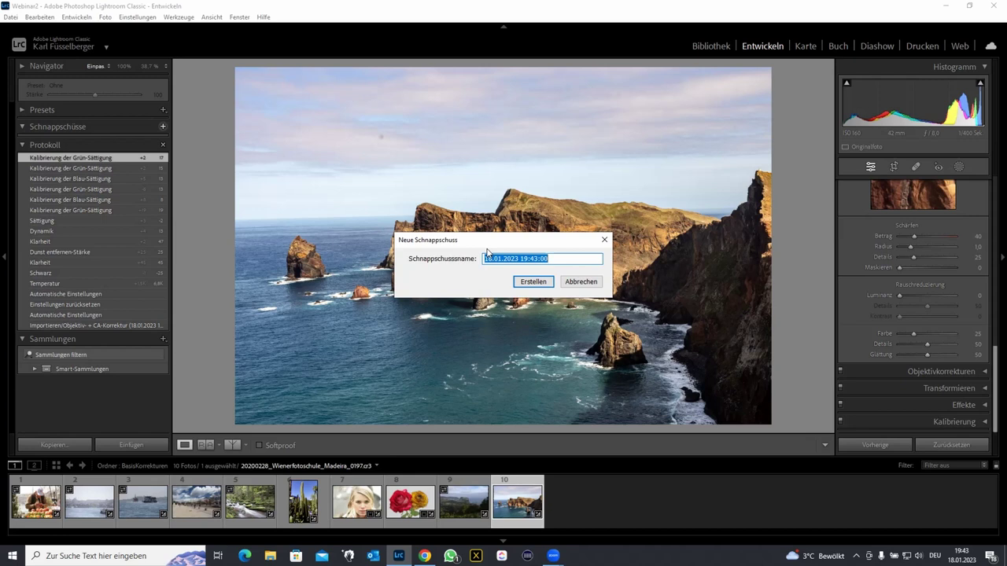
{"action": "type", "text": "Grundbearbe"}
{"action": "type", "text": "itung"}
{"action": "left_click", "coordinate": [528, 282]}
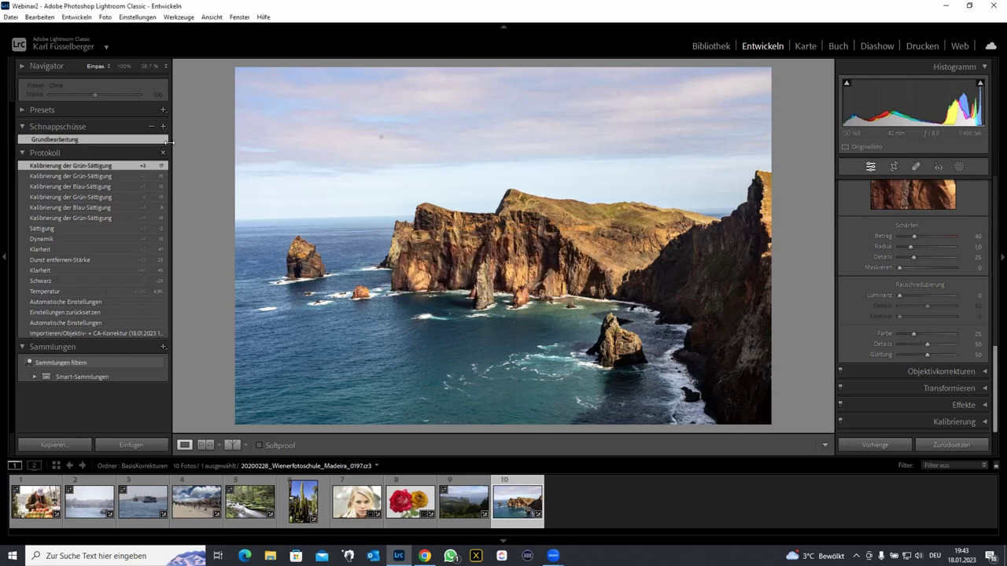
- Create develop preset 'Kamerakalibrierung' with only the Kalibrierung settings ticked
{"action": "left_click", "coordinate": [163, 110]}
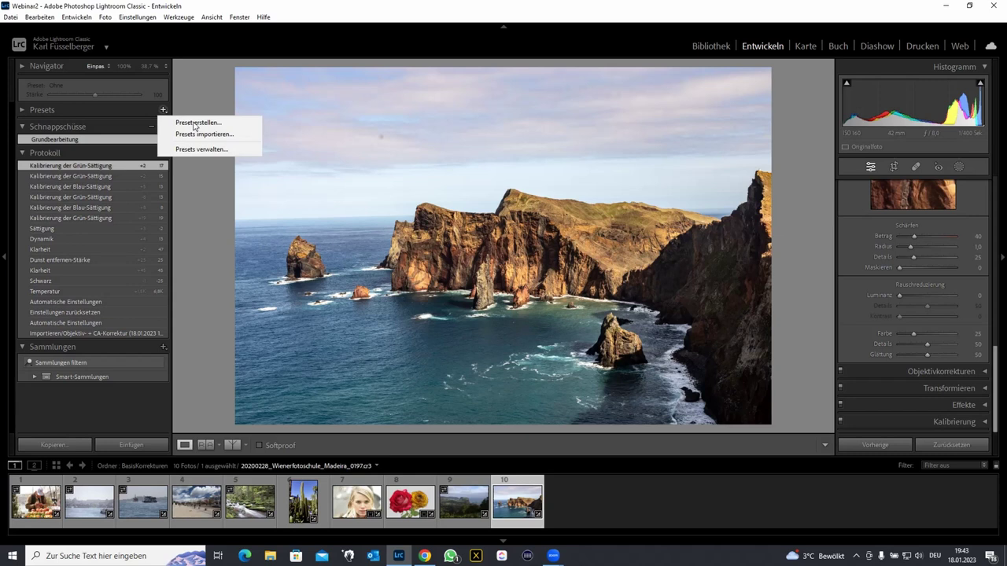
{"action": "left_click", "coordinate": [200, 123]}
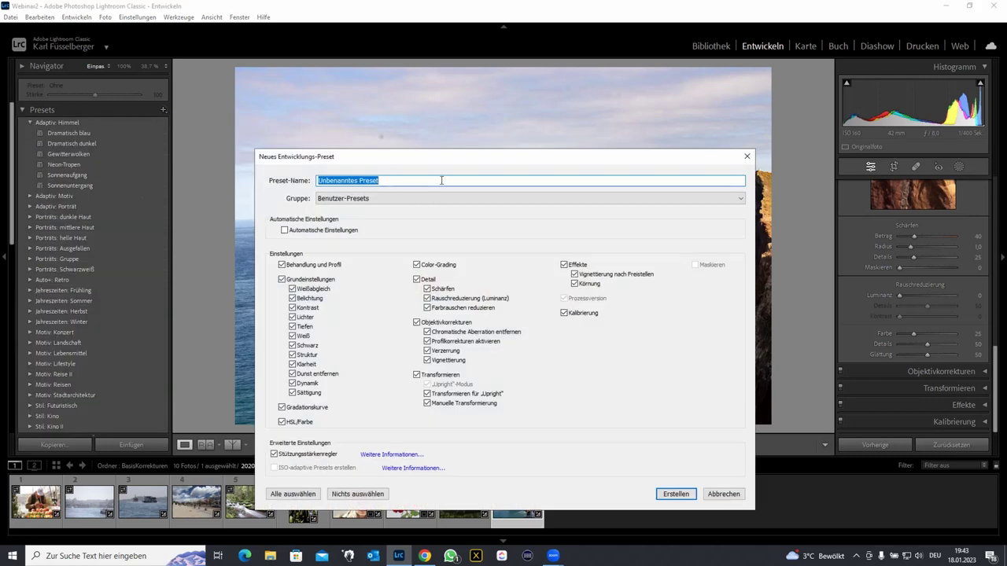
{"action": "type", "text": "Kamerakli"}
{"action": "key", "text": "BackSpace"}
{"action": "type", "text": "alib"}
{"action": "type", "text": "rierung"}
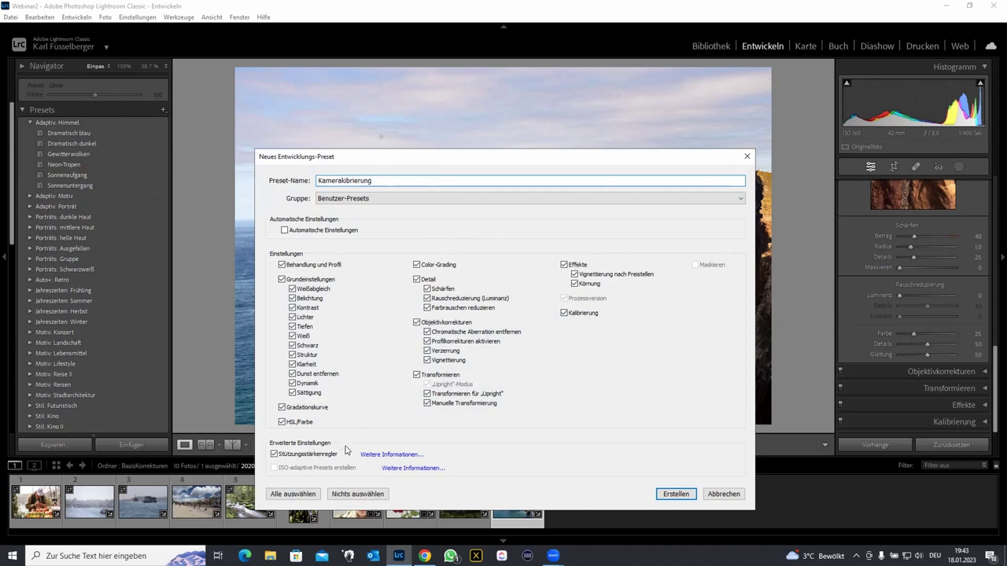
{"action": "left_click", "coordinate": [357, 494]}
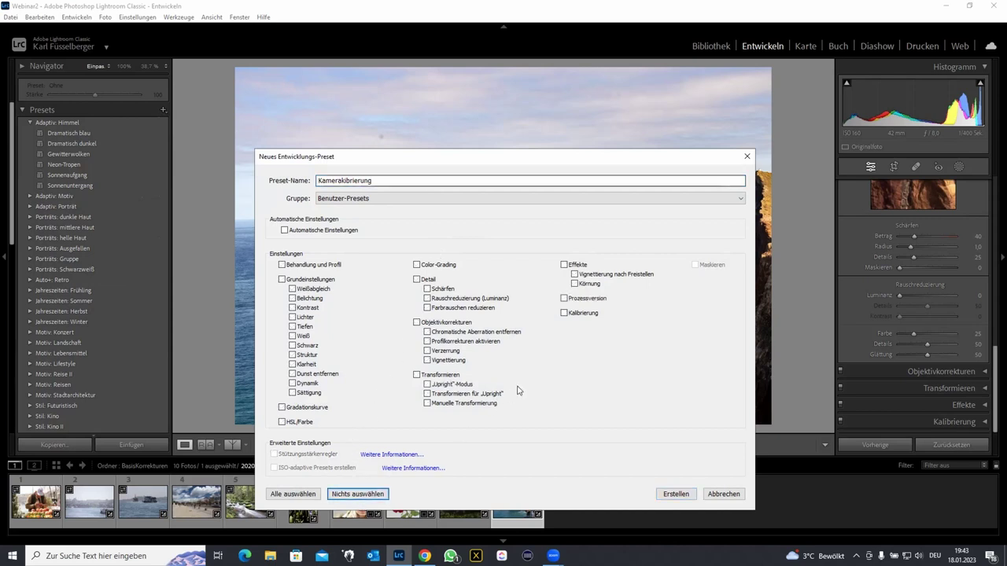
{"action": "left_click", "coordinate": [564, 299]}
{"action": "left_click", "coordinate": [668, 495]}
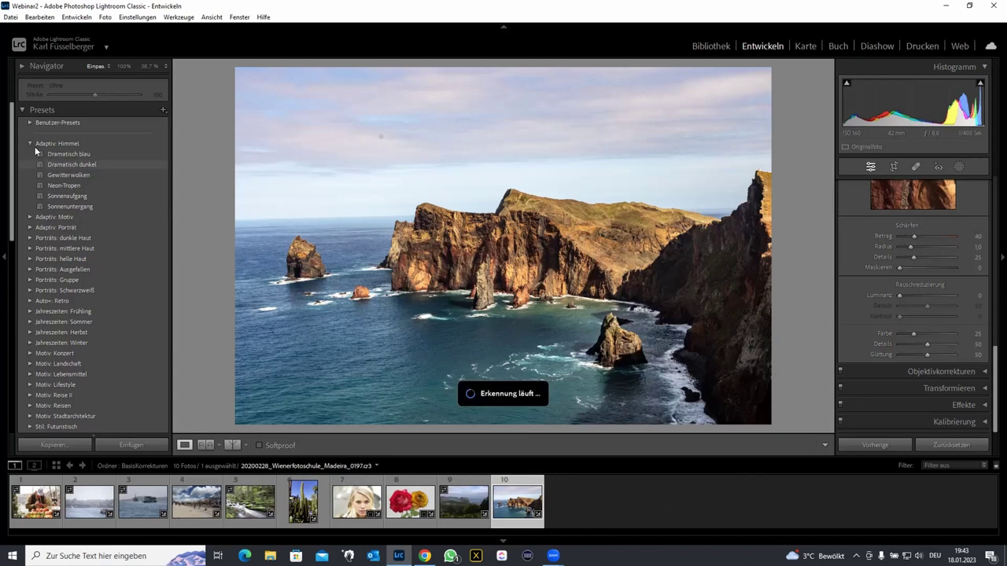
- Reset green and blue primary saturation to 0, then apply Kamerakalibrierung to restore +17 and +13
{"action": "left_click", "coordinate": [30, 122]}
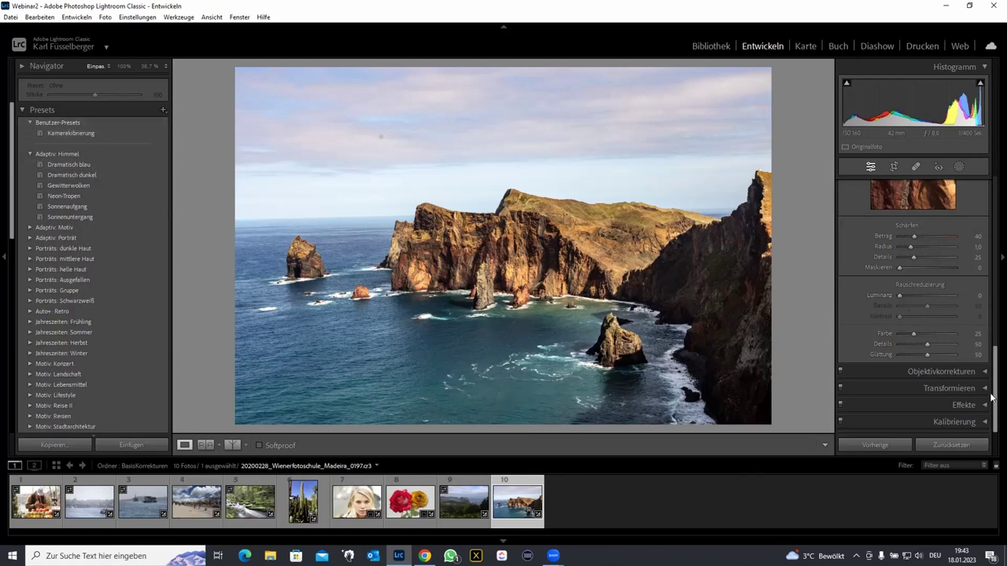
{"action": "left_click", "coordinate": [984, 423]}
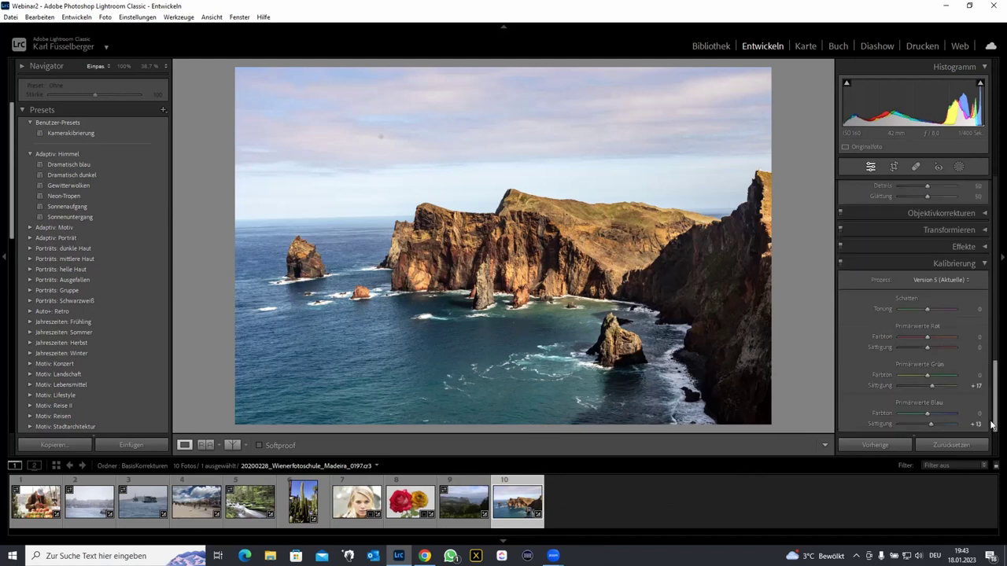
{"action": "double_click", "coordinate": [925, 364]}
{"action": "double_click", "coordinate": [915, 401]}
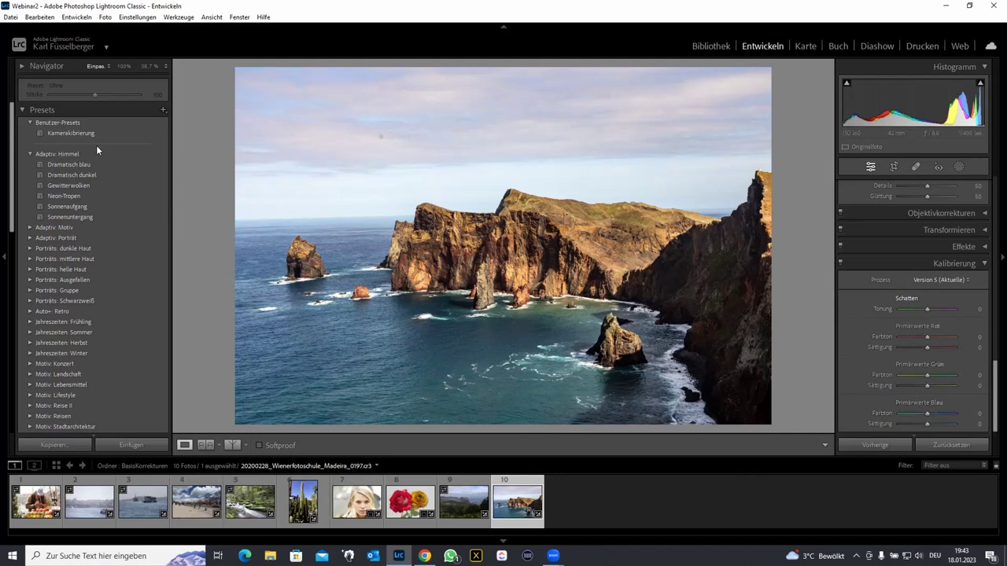
{"action": "left_click", "coordinate": [72, 134]}
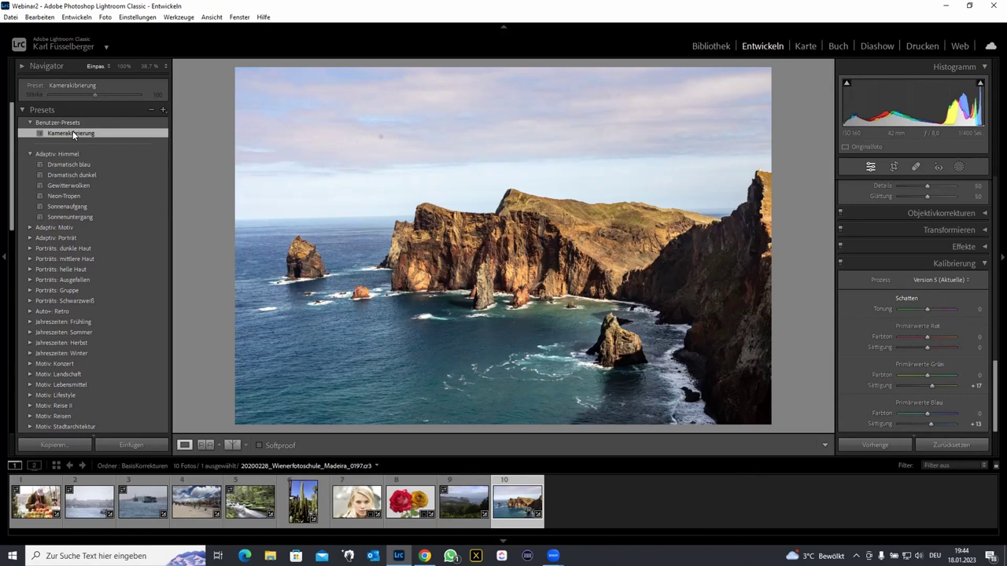
- Trial-reset all develop settings, then undo the reset with Ctrl+Z
{"action": "left_click", "coordinate": [983, 265]}
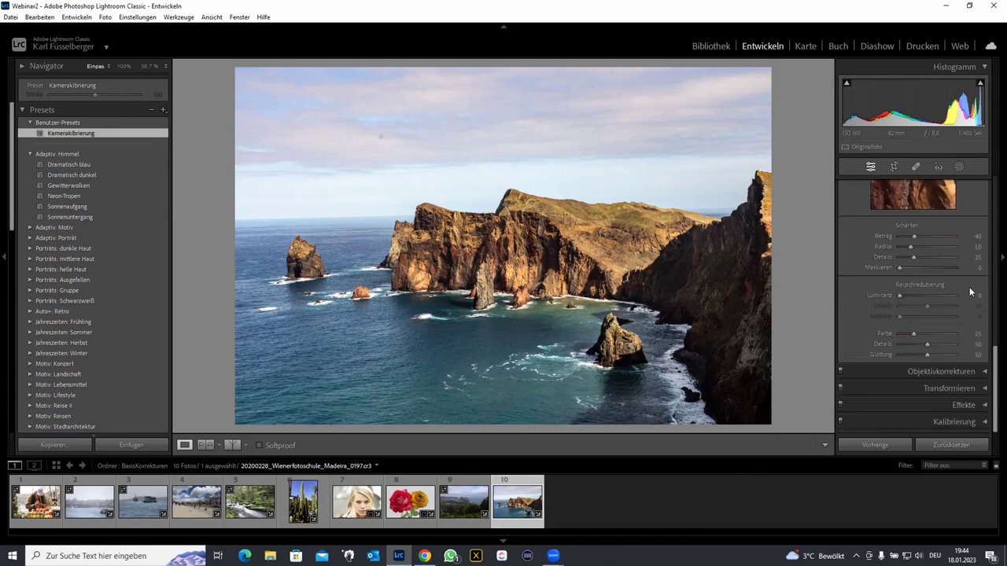
{"action": "left_click", "coordinate": [948, 445]}
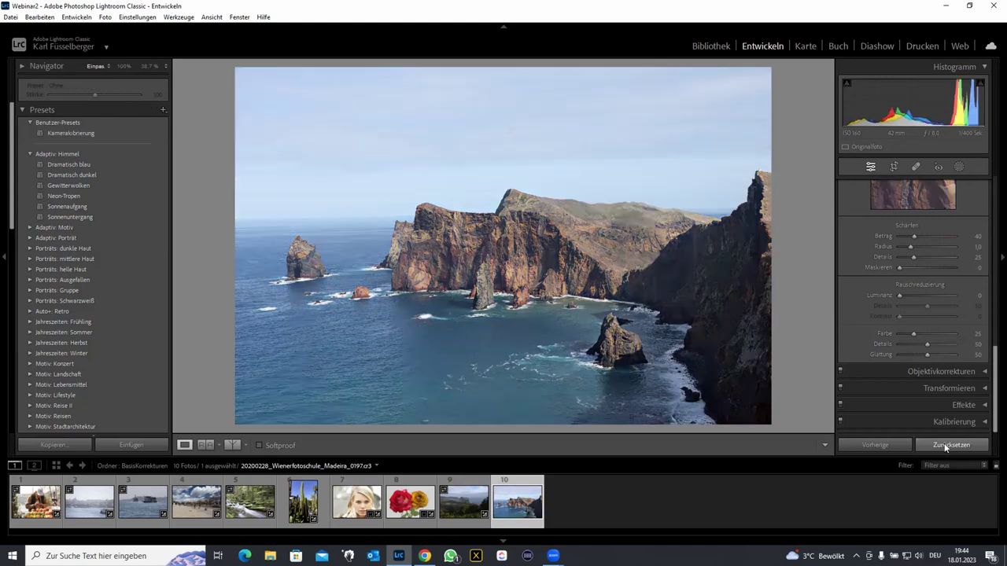
{"action": "key", "text": "ctrl+z"}
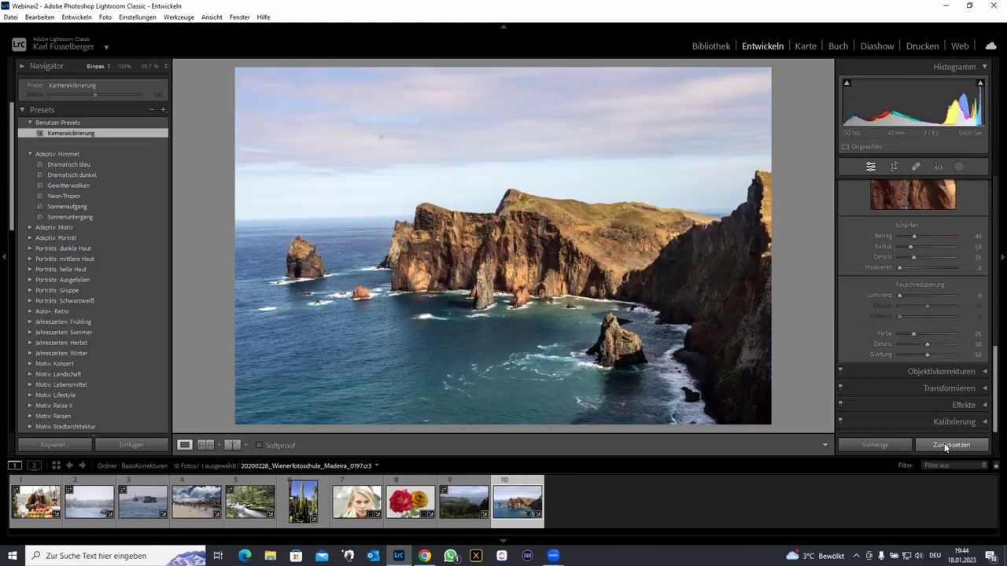
- Step back through the Protokoll history to the original import state
{"action": "left_click", "coordinate": [23, 110]}
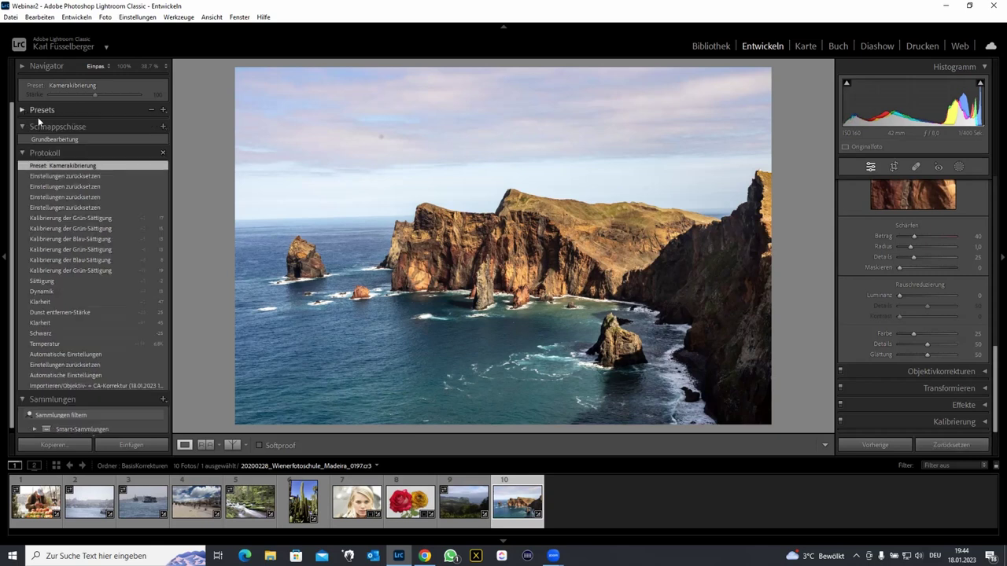
{"action": "left_click", "coordinate": [73, 179]}
{"action": "left_click", "coordinate": [72, 218]}
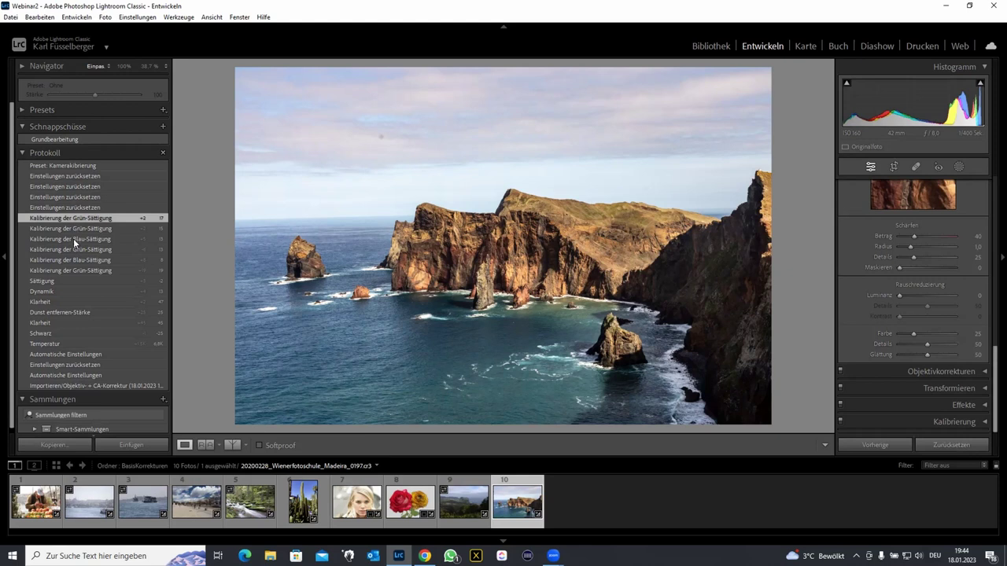
{"action": "left_click", "coordinate": [74, 238]}
{"action": "left_click", "coordinate": [54, 281]}
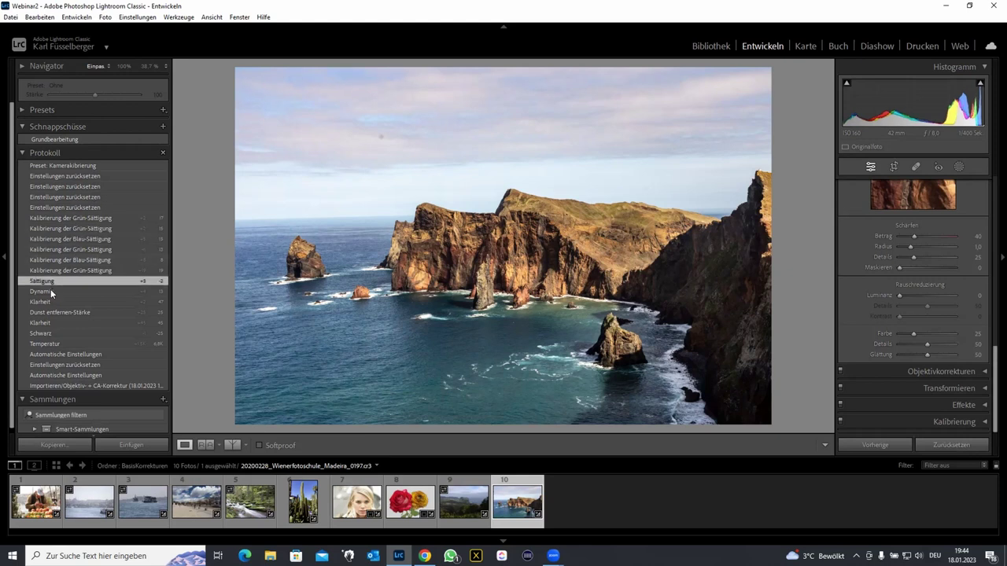
{"action": "left_click", "coordinate": [55, 302]}
{"action": "left_click", "coordinate": [48, 334]}
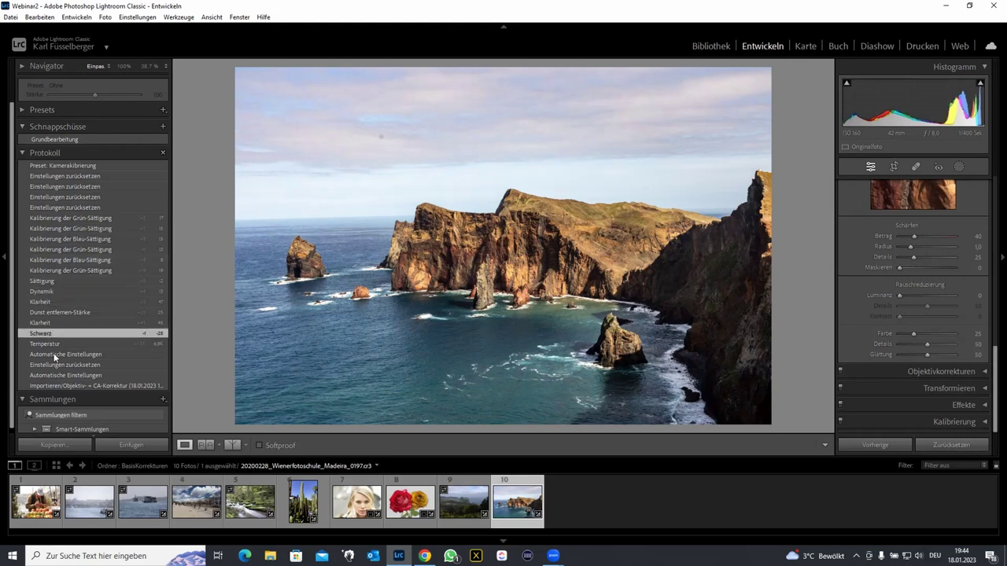
{"action": "left_click", "coordinate": [57, 354]}
{"action": "left_click", "coordinate": [68, 386]}
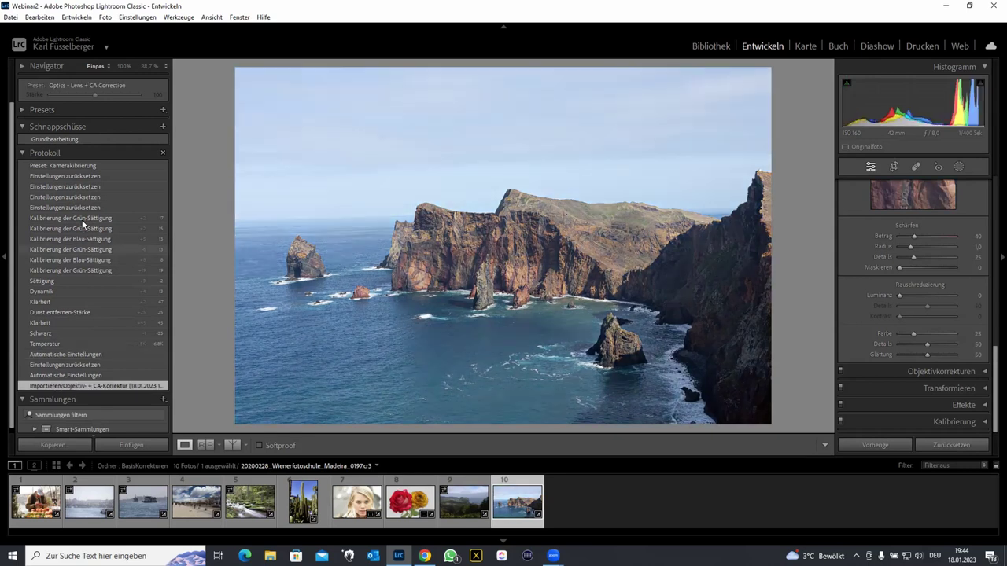
- Return to the latest Kamerakalibrierung state, reset settings, then restore the Grundbearbeitung snapshot
{"action": "left_click", "coordinate": [78, 166]}
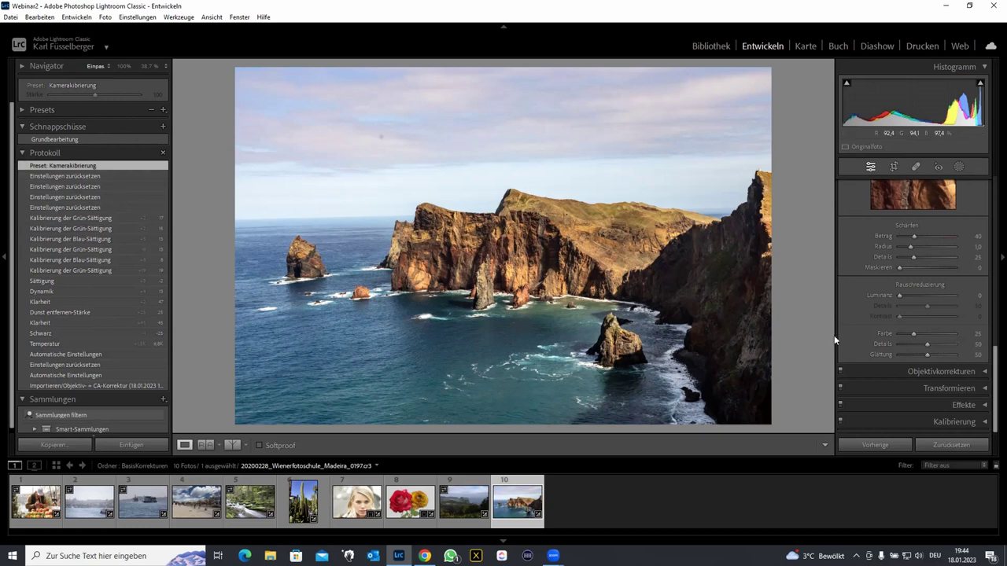
{"action": "left_click", "coordinate": [950, 445]}
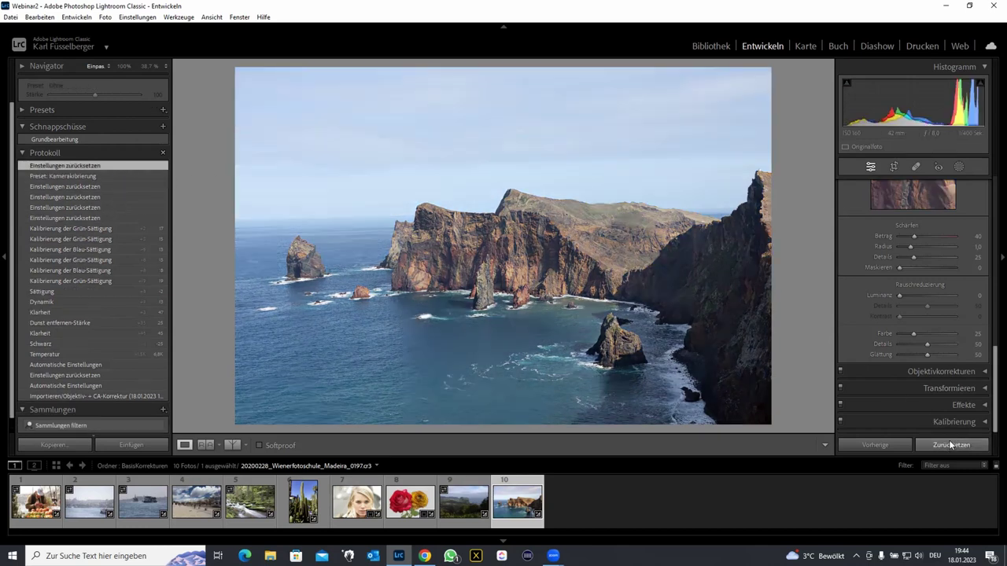
{"action": "left_click", "coordinate": [68, 139]}
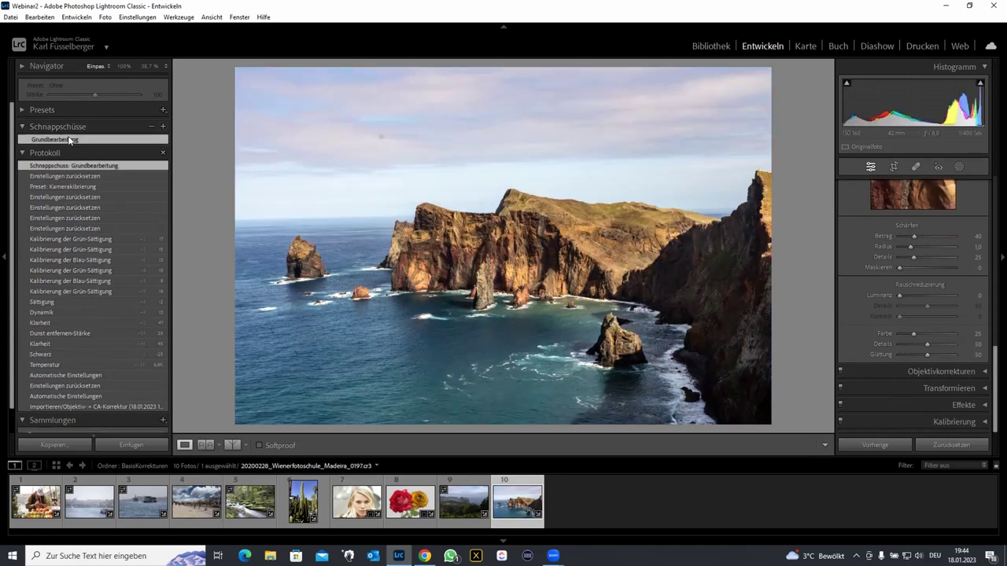
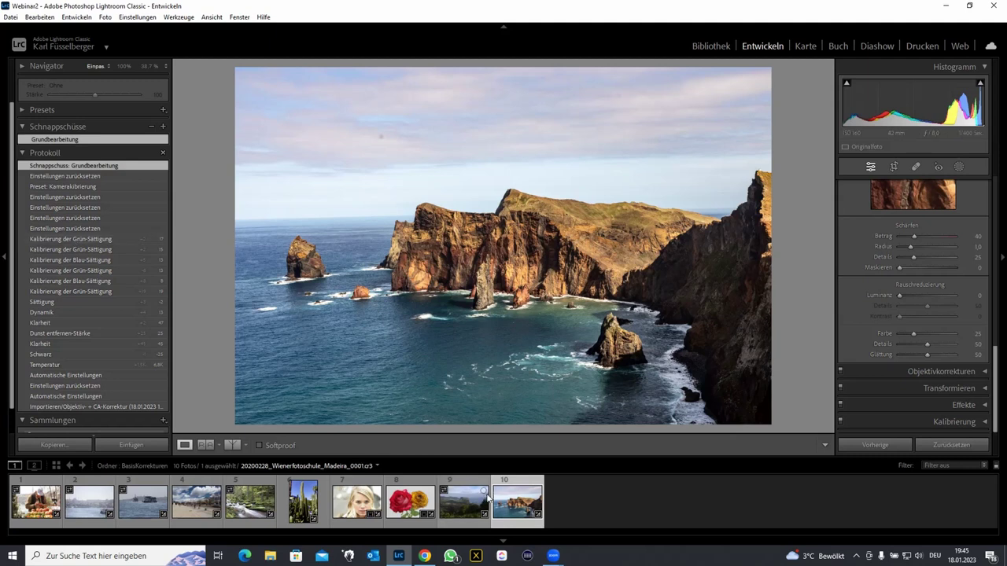
- Create a virtual copy of the Madeira cliff photo and view it in an enlarged Library grid
{"action": "right_click", "coordinate": [462, 208]}
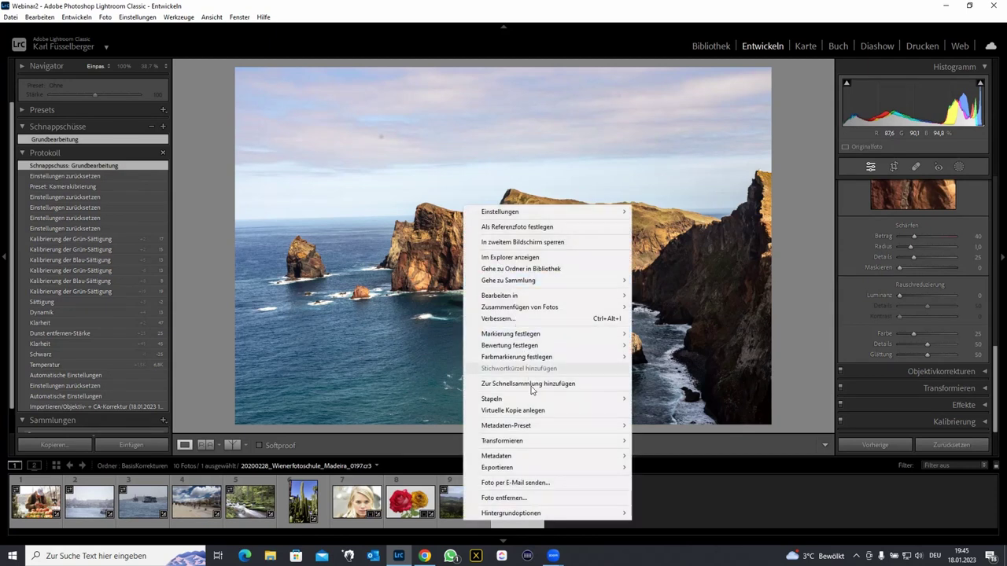
{"action": "left_click", "coordinate": [535, 411]}
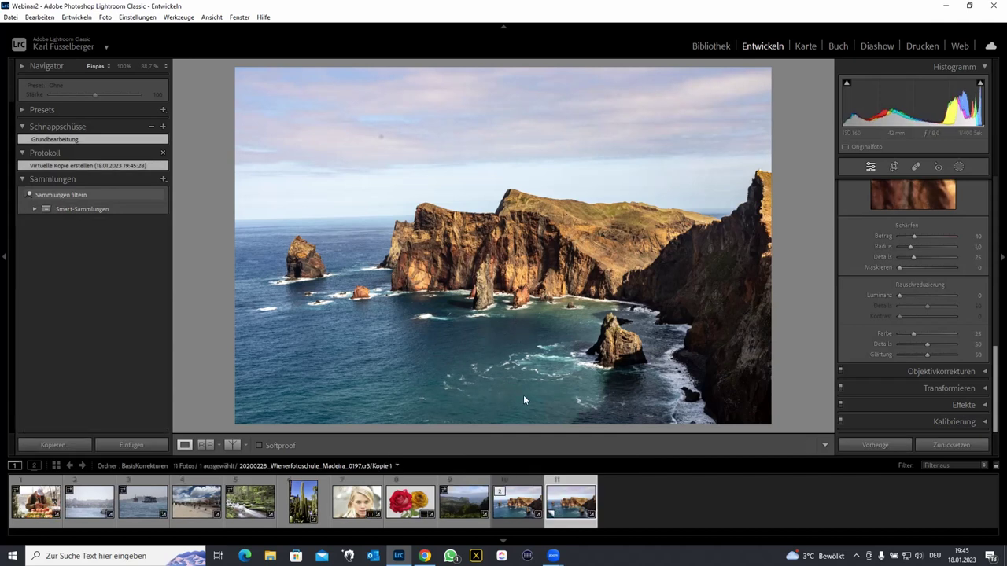
{"action": "key", "text": "g"}
{"action": "left_click_drag", "start_coordinate": [788, 451], "coordinate": [797, 449]}
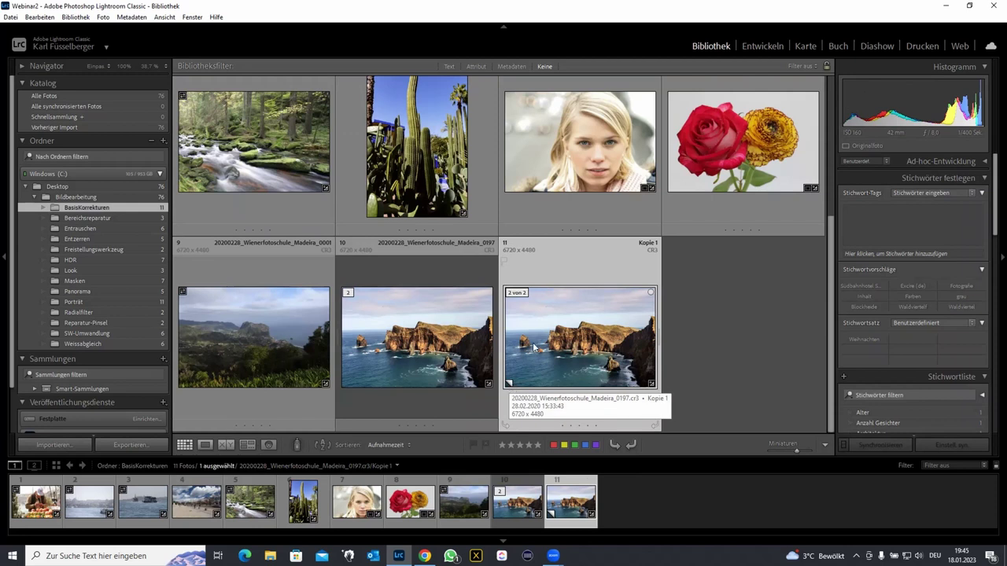
- Open the 'Kopie 1' virtual copy in the Develop module
{"action": "double_click", "coordinate": [575, 333]}
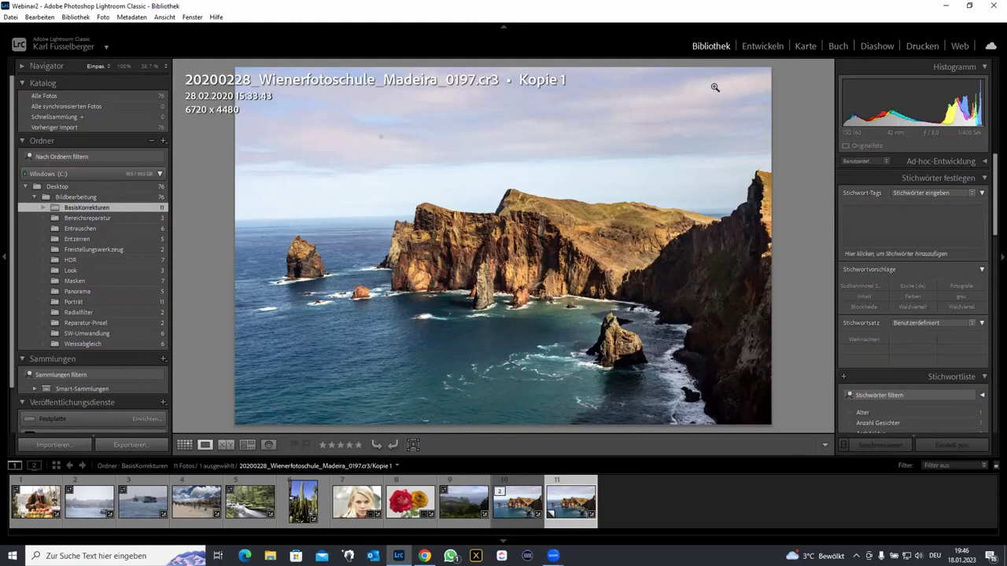
{"action": "left_click", "coordinate": [759, 45]}
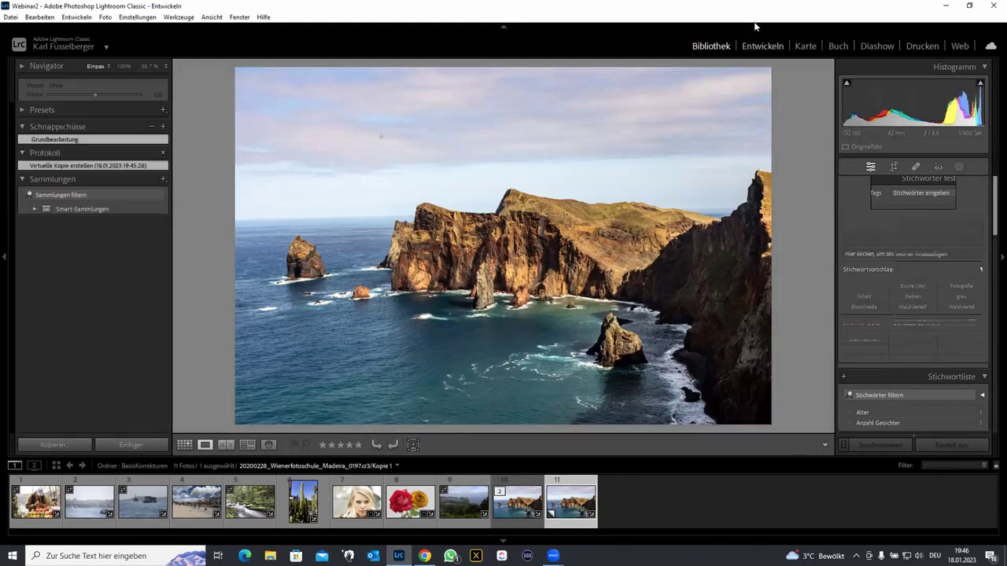
- Compare the photo with and without spot healing, then reopen the Reparatur tool
{"action": "left_click", "coordinate": [915, 168]}
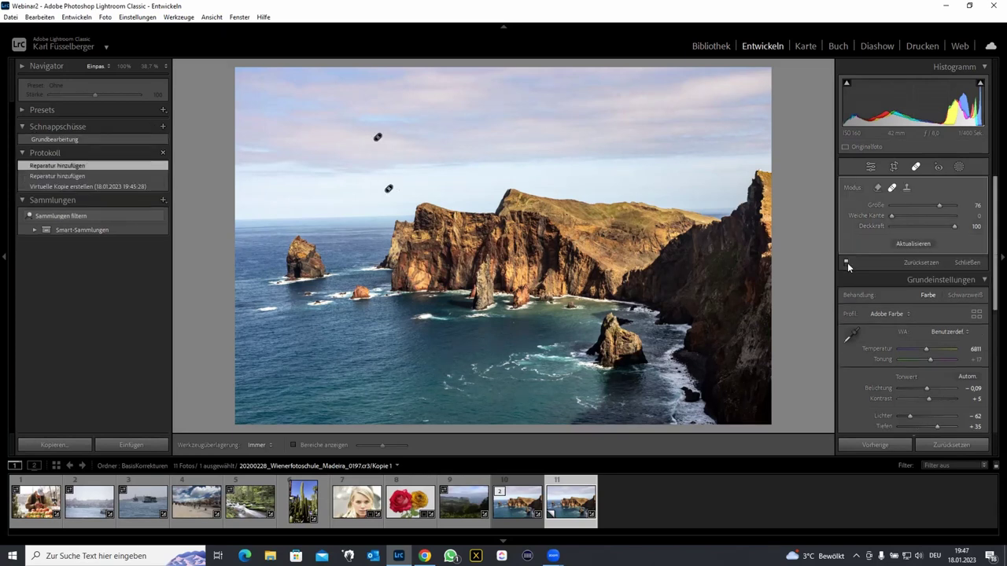
{"action": "left_click", "coordinate": [847, 263]}
{"action": "left_click", "coordinate": [847, 262]}
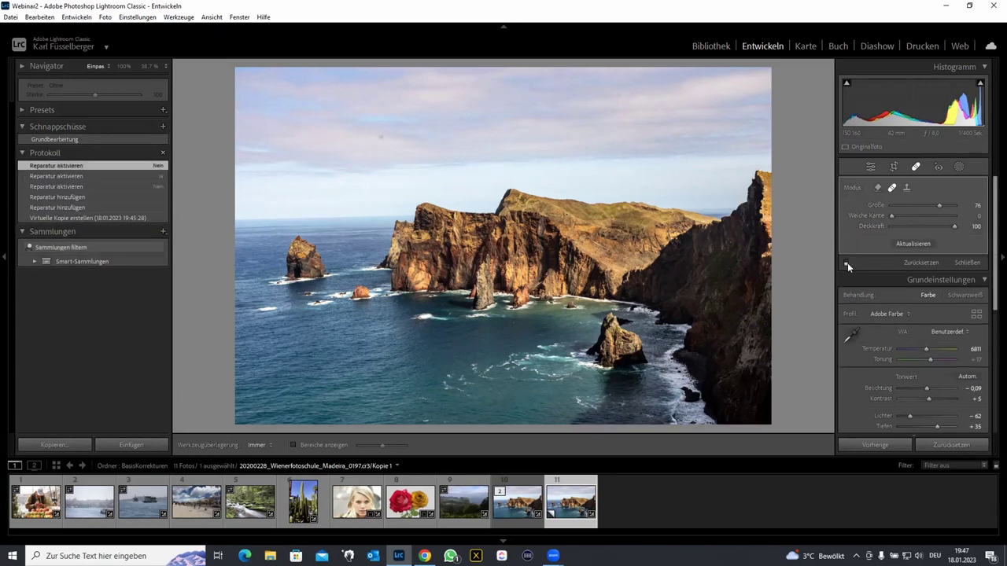
{"action": "left_click", "coordinate": [958, 262]}
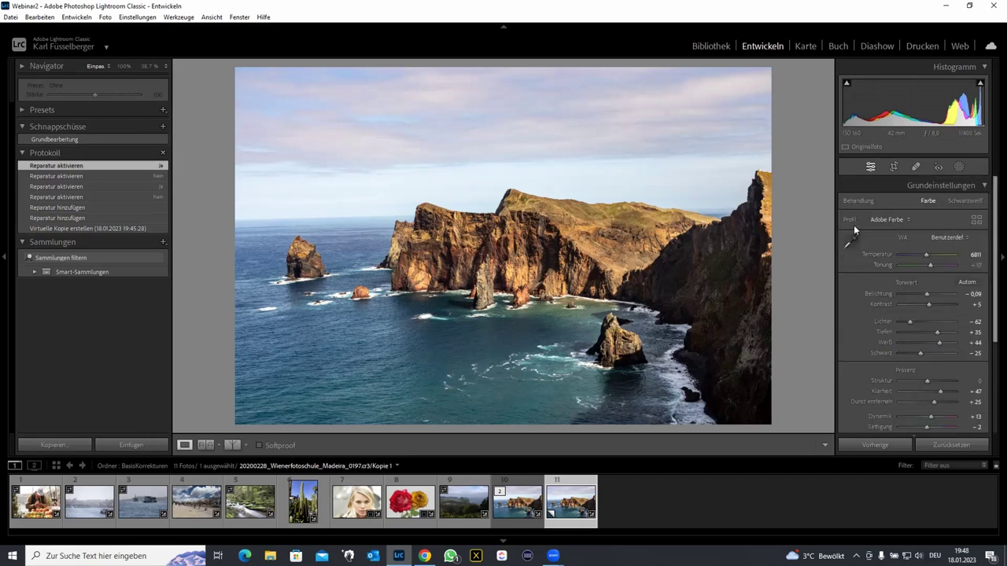
{"action": "left_click", "coordinate": [916, 166]}
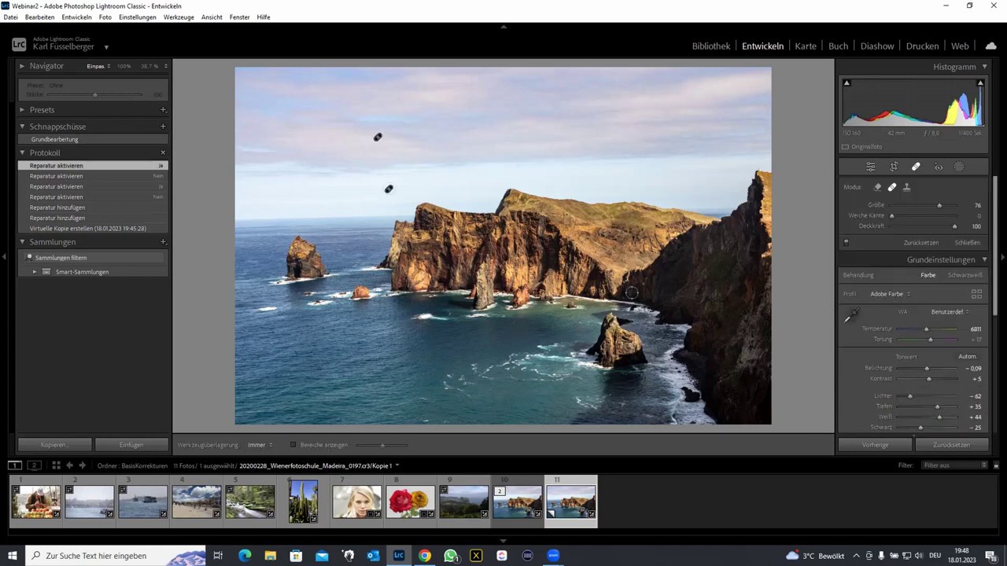
- Turn on a stronger Bereiche anzeigen visualization and heal two dust spots in the sky
{"action": "left_click", "coordinate": [294, 445]}
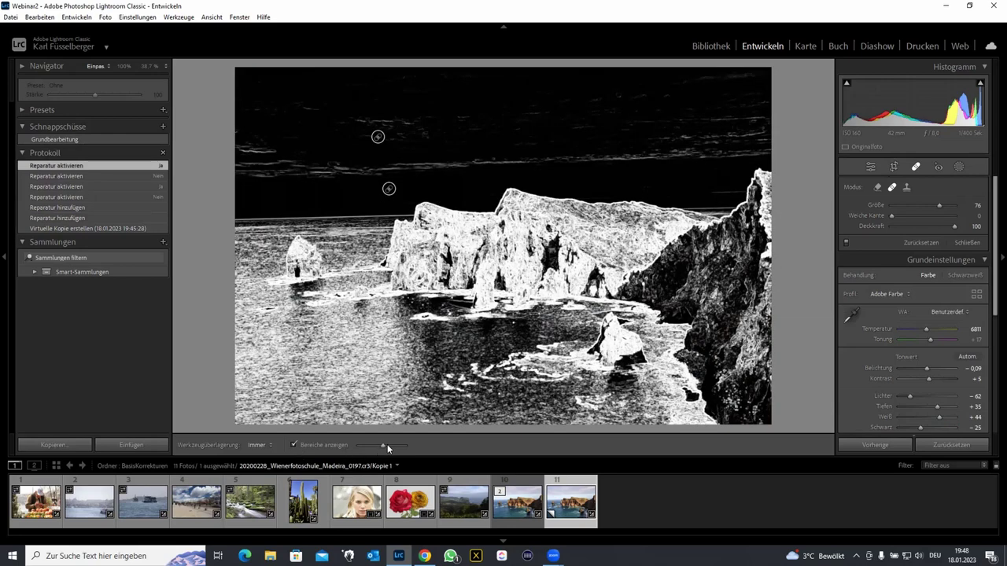
{"action": "left_click_drag", "start_coordinate": [385, 445], "coordinate": [404, 445]}
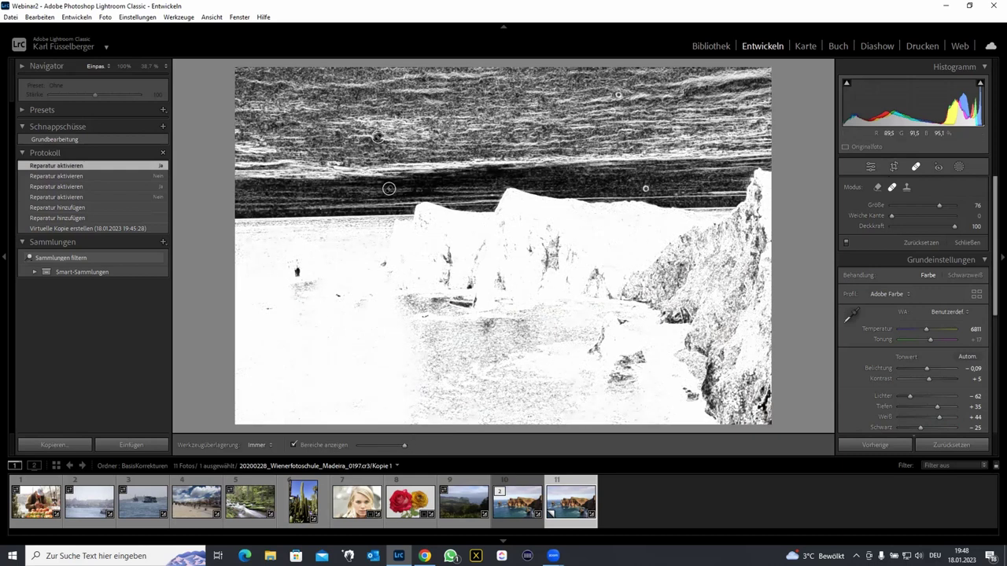
{"action": "left_click", "coordinate": [618, 95]}
{"action": "left_click", "coordinate": [643, 187]}
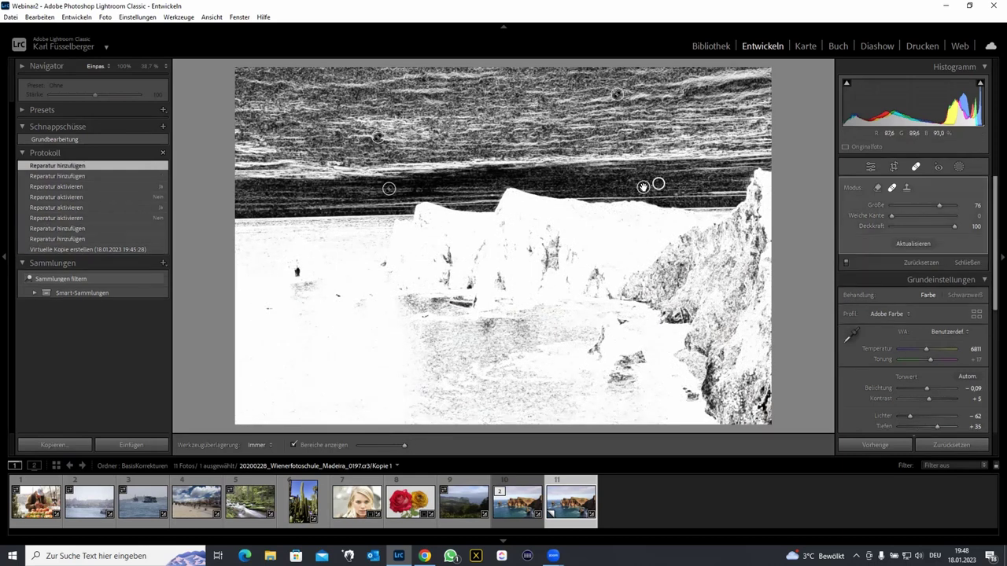
- Toggle the spot visualization to check the result, then hide it and close spot healing
{"action": "left_click", "coordinate": [293, 444]}
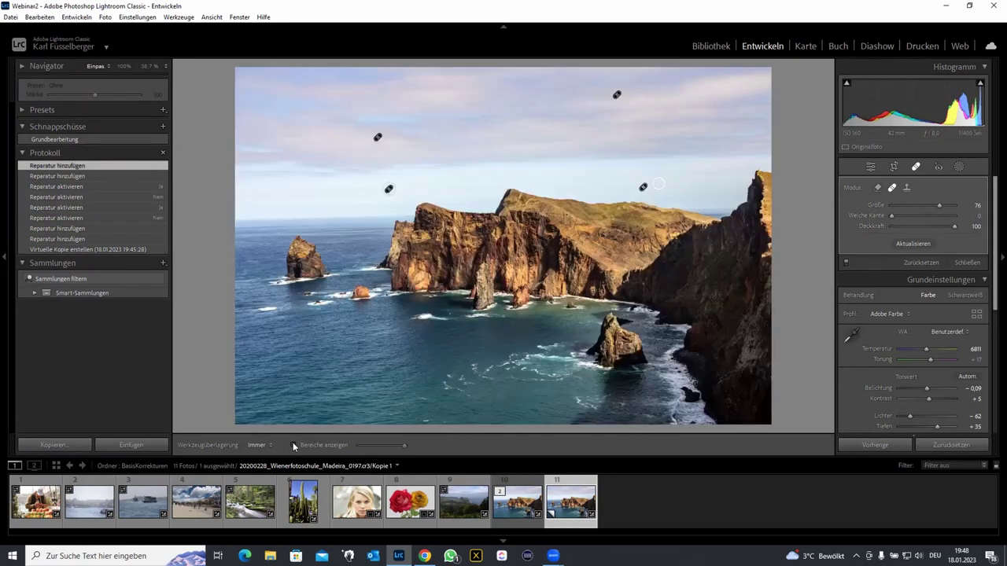
{"action": "left_click", "coordinate": [293, 444]}
{"action": "left_click", "coordinate": [293, 445]}
{"action": "left_click", "coordinate": [293, 445]}
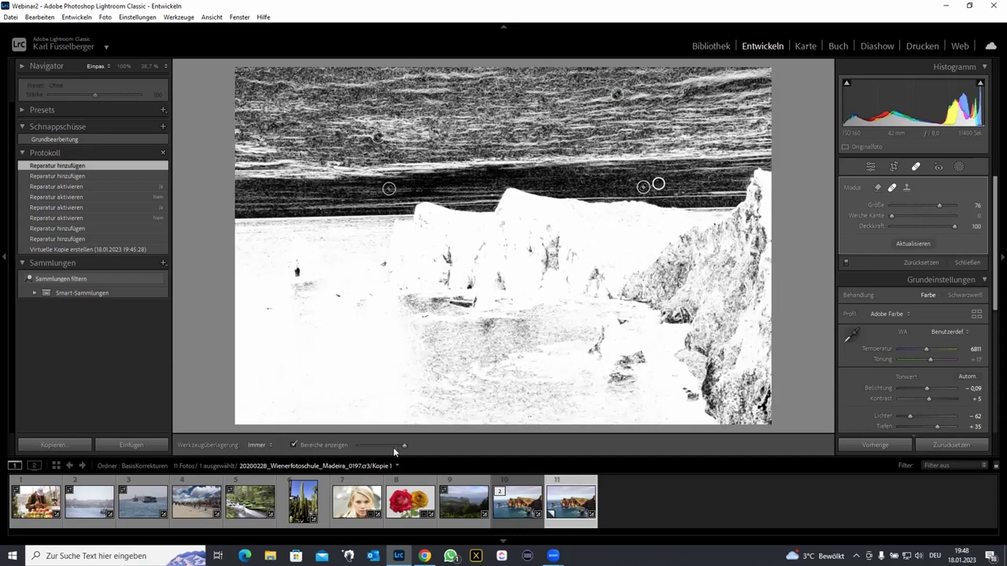
{"action": "key", "text": "a"}
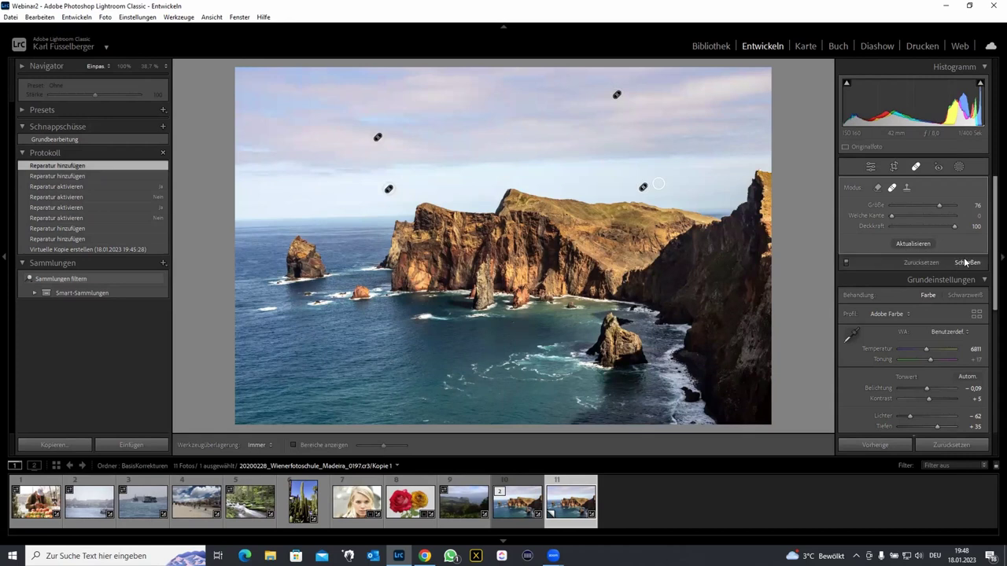
{"action": "left_click", "coordinate": [917, 167]}
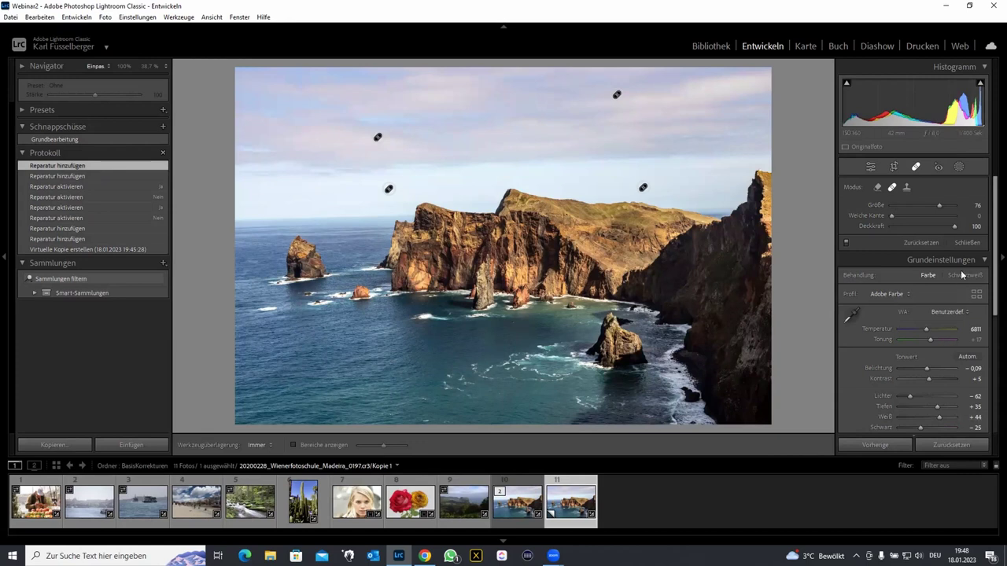
{"action": "key", "text": "q"}
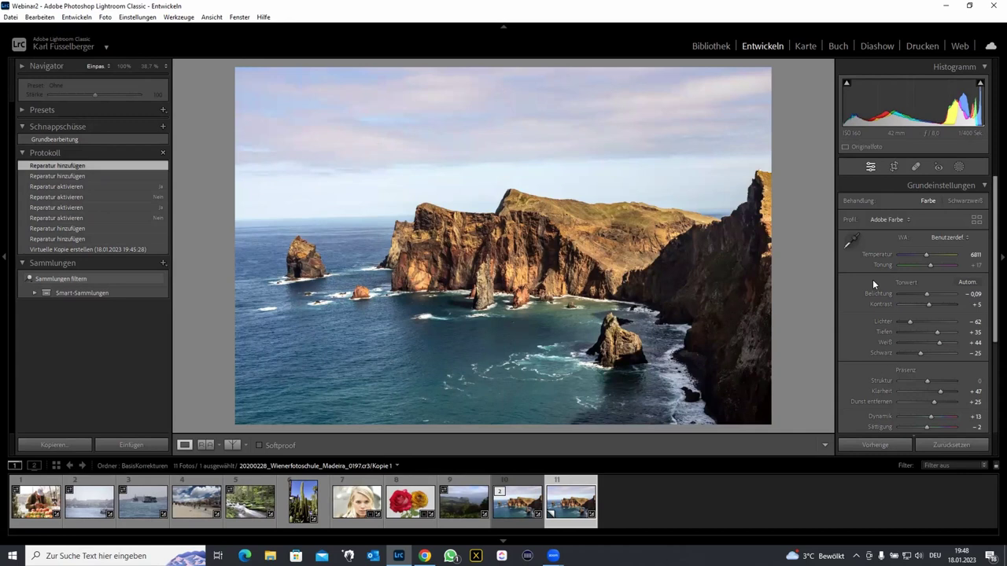
{"action": "left_click", "coordinate": [959, 168]}
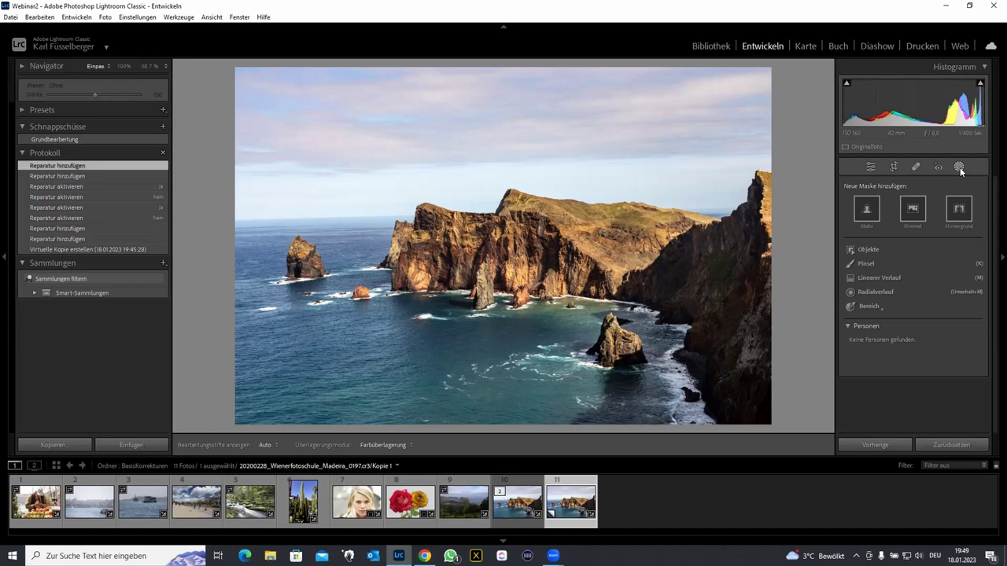
{"action": "left_click", "coordinate": [959, 167]}
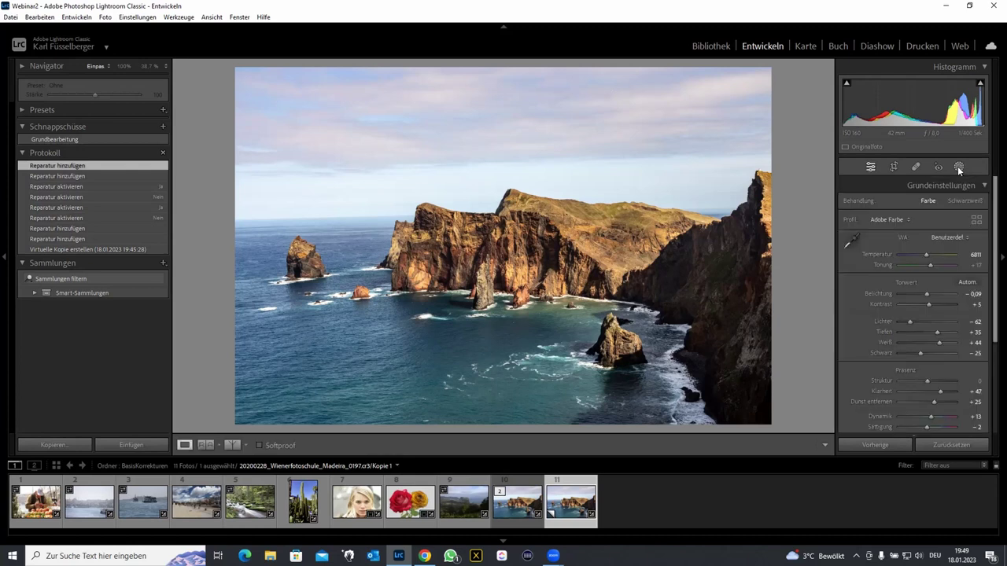
{"action": "left_click", "coordinate": [915, 166]}
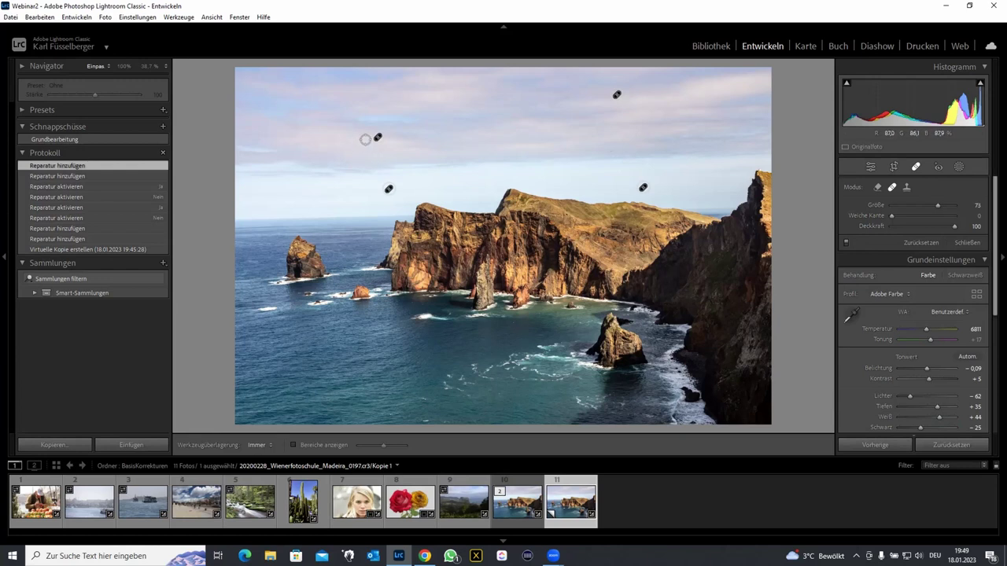
- Heal two more sky dust spots and paint a long vertical healing stroke down the left side
{"action": "left_click", "coordinate": [364, 140]}
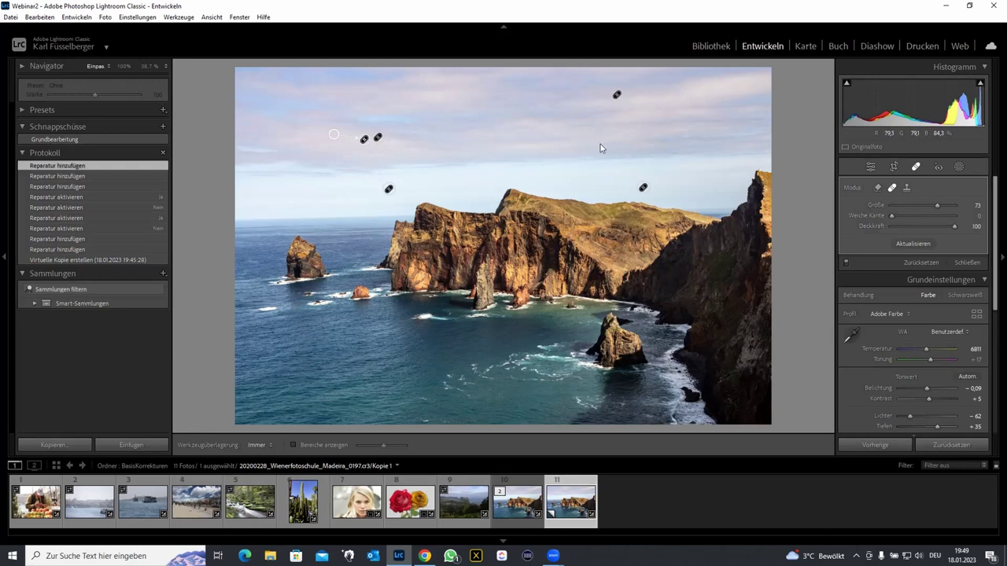
{"action": "left_click", "coordinate": [600, 144]}
{"action": "left_click", "coordinate": [611, 166]}
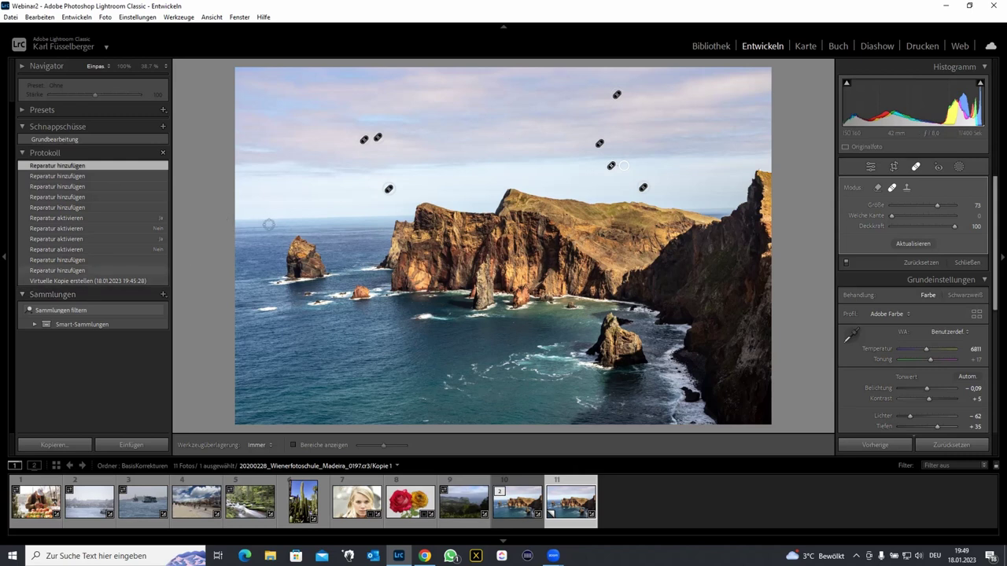
{"action": "key", "text": "Escape"}
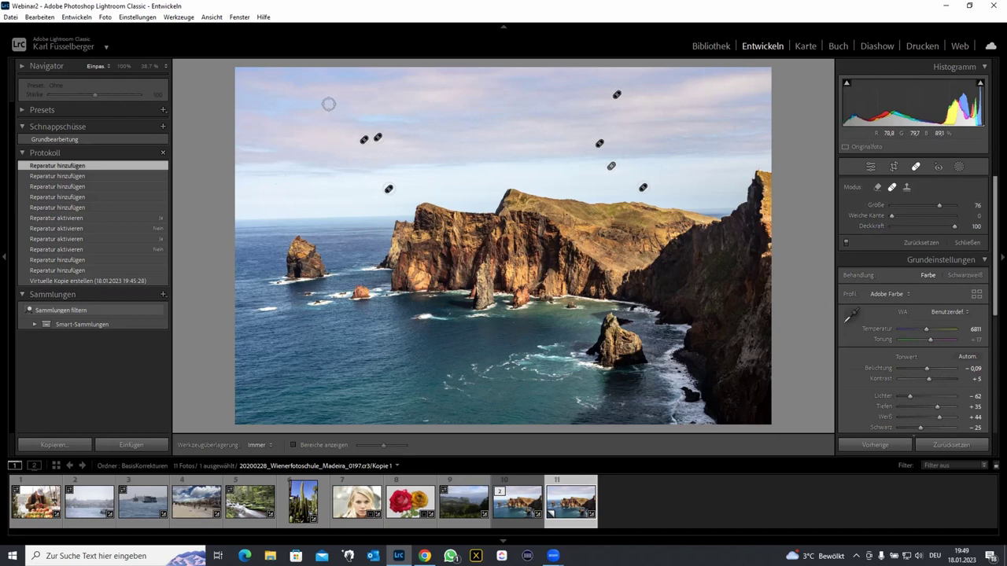
{"action": "left_click_drag", "start_coordinate": [331, 100], "coordinate": [335, 391]}
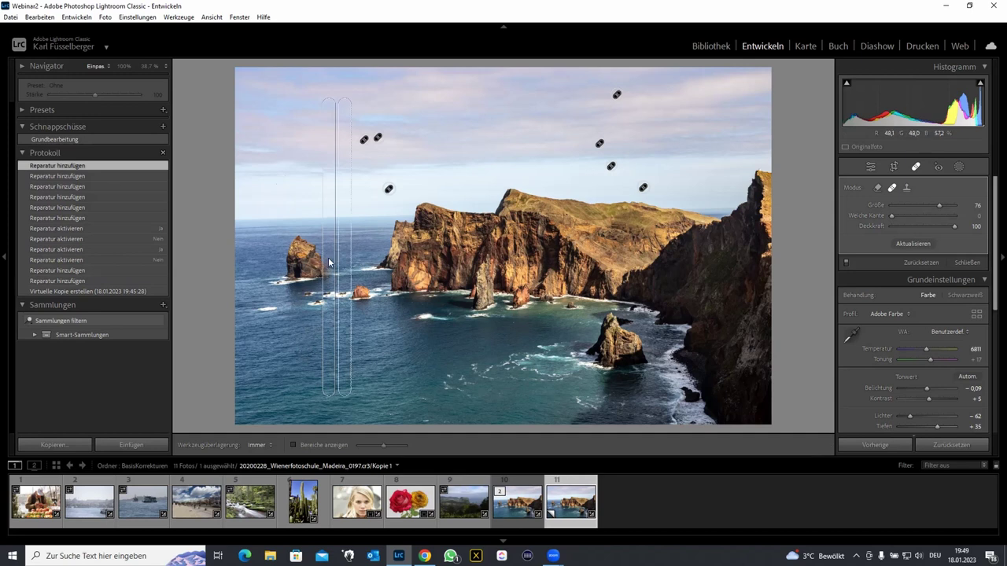
- Delete the vertical and left-edge healing strokes, then add a corner spot and a horizontal sky stroke
{"action": "left_click", "coordinate": [328, 257]}
{"action": "key", "text": "Delete"}
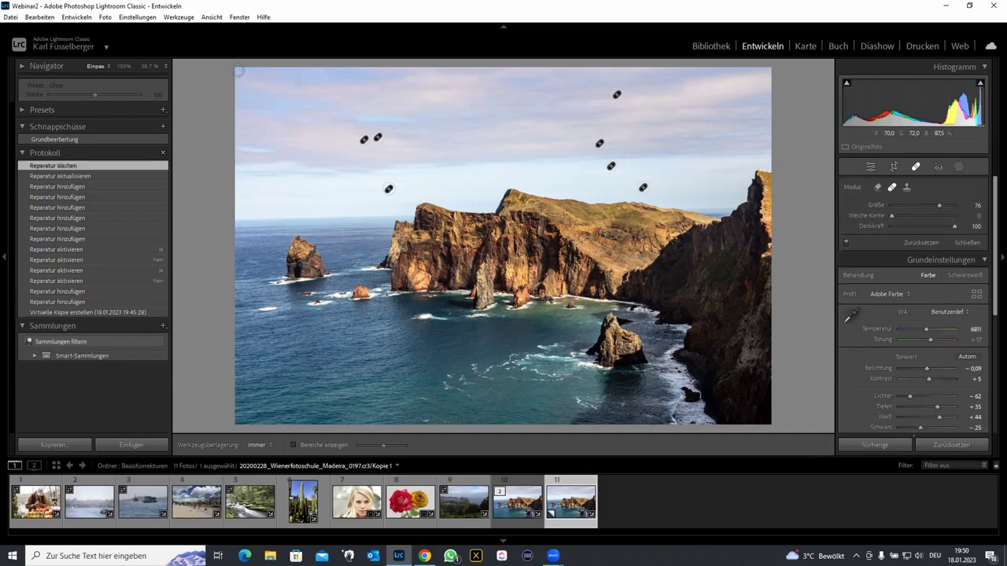
{"action": "left_click_drag", "start_coordinate": [238, 71], "coordinate": [749, 416]}
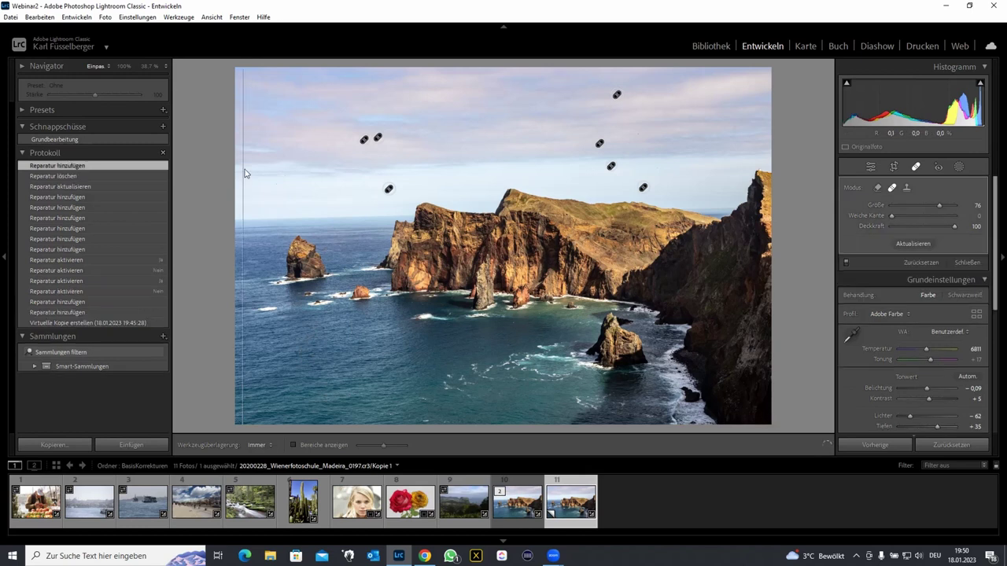
{"action": "key", "text": "Delete"}
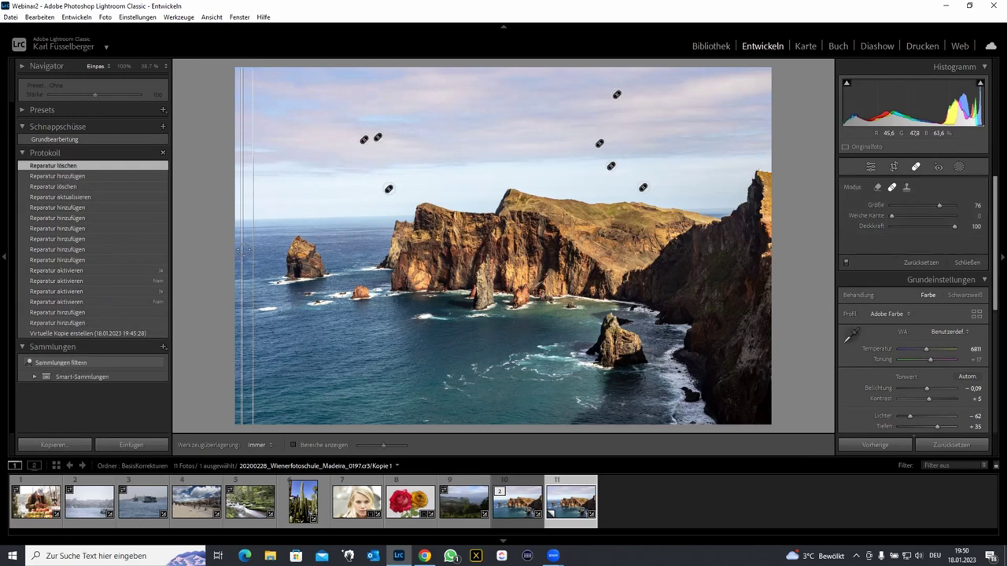
{"action": "left_click", "coordinate": [237, 69]}
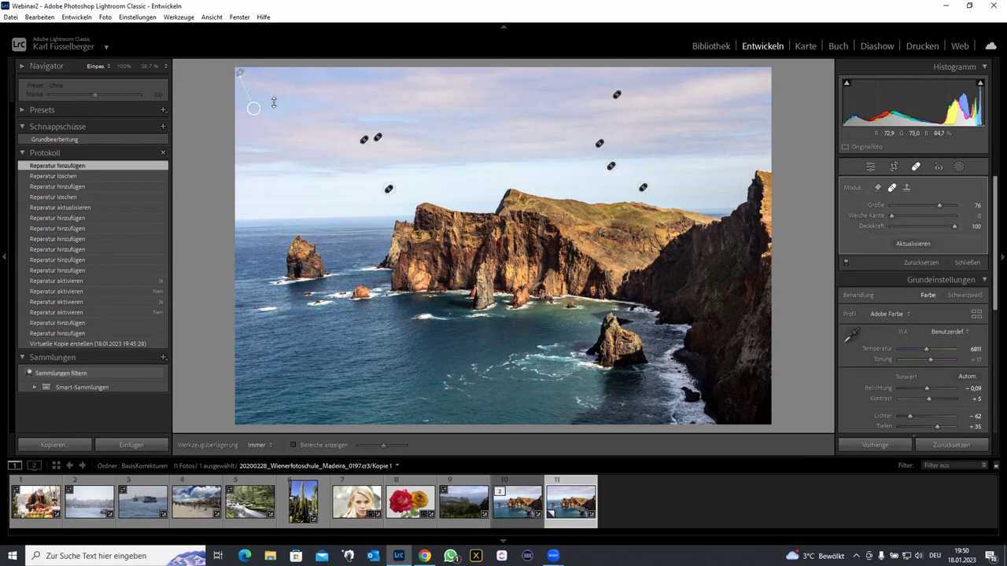
{"action": "left_click_drag", "start_coordinate": [284, 99], "coordinate": [514, 103]}
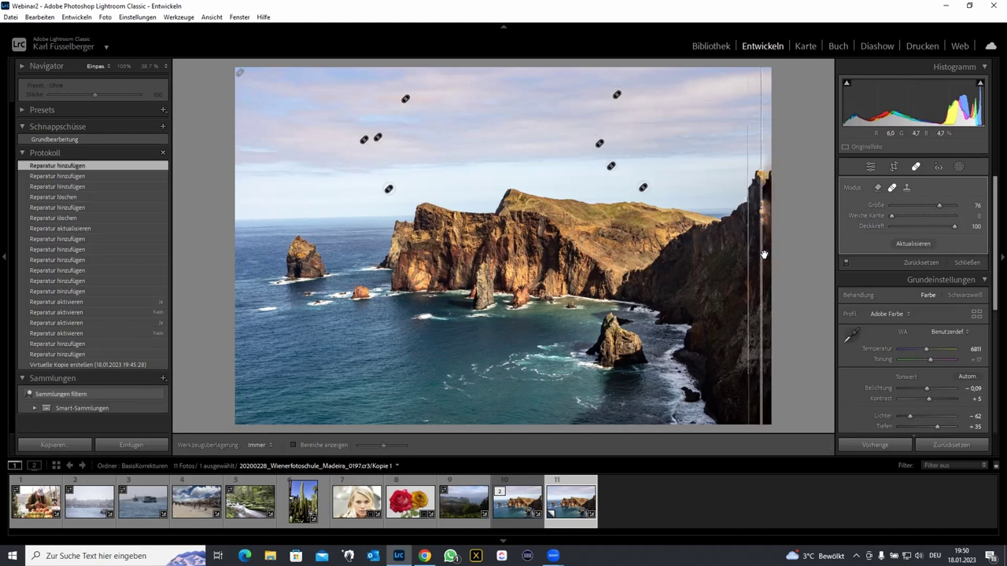
- Delete the stray right-edge heal spot and a test spot, then finish spot removal
{"action": "key", "text": "Delete"}
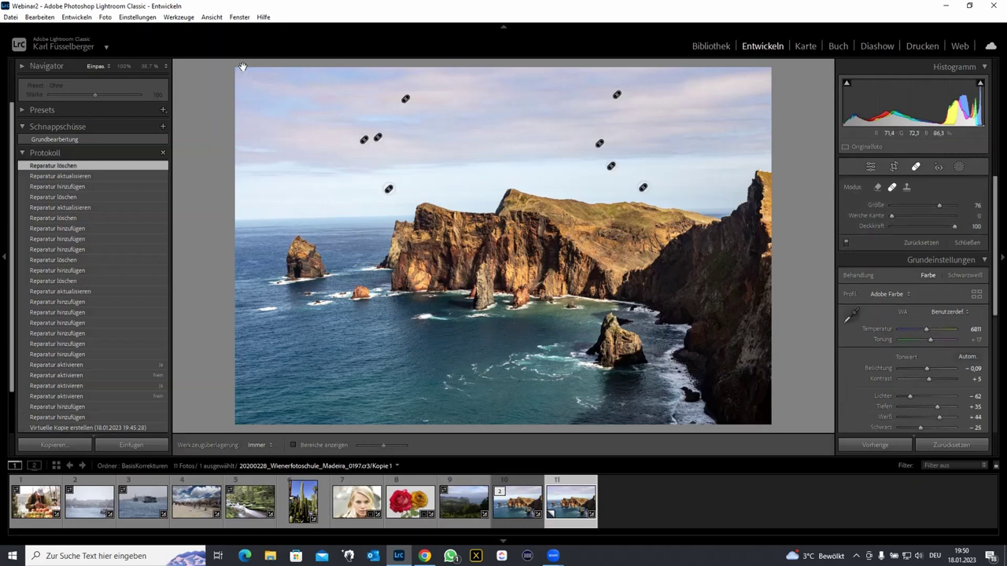
{"action": "left_click", "coordinate": [264, 79]}
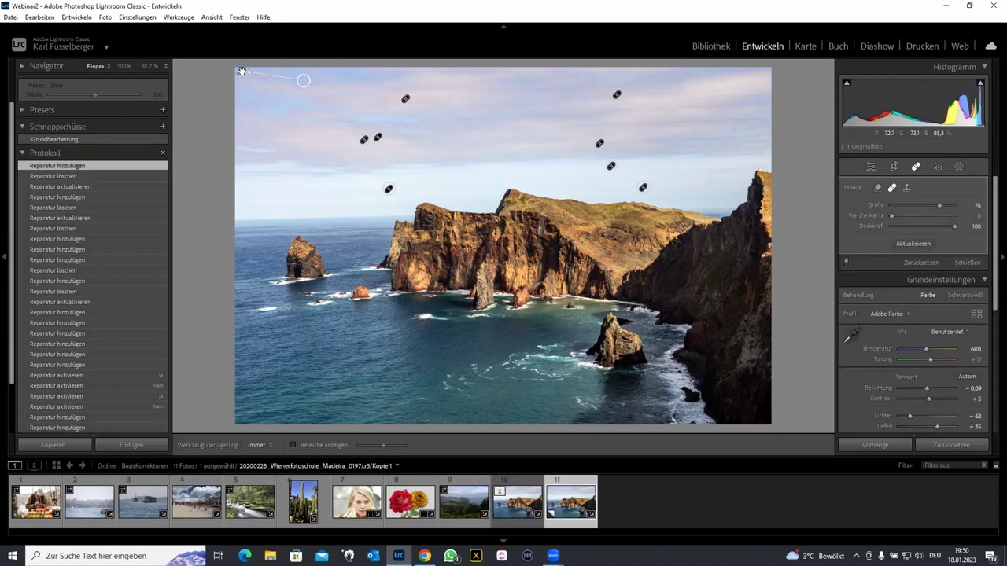
{"action": "key", "text": "Delete"}
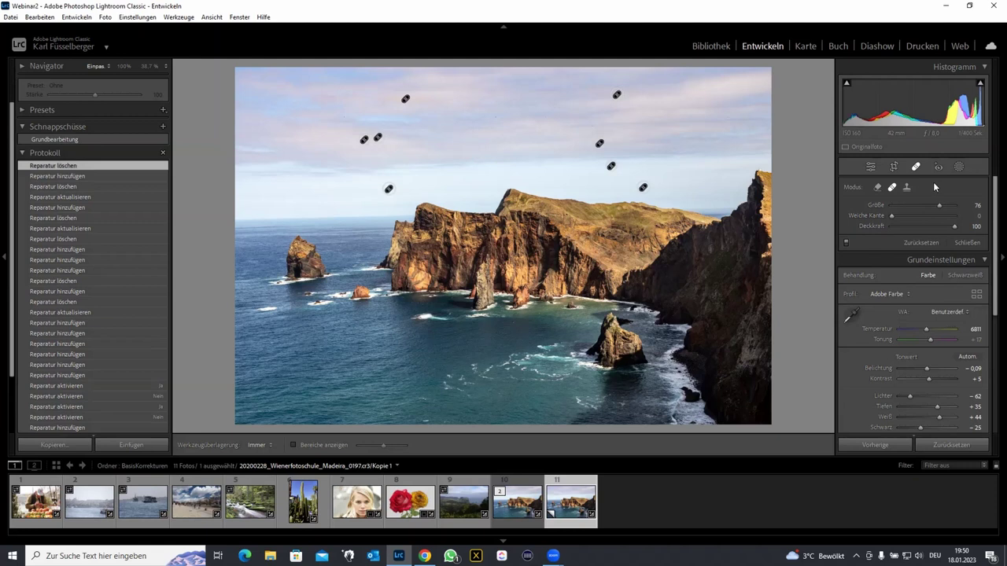
{"action": "left_click", "coordinate": [971, 243]}
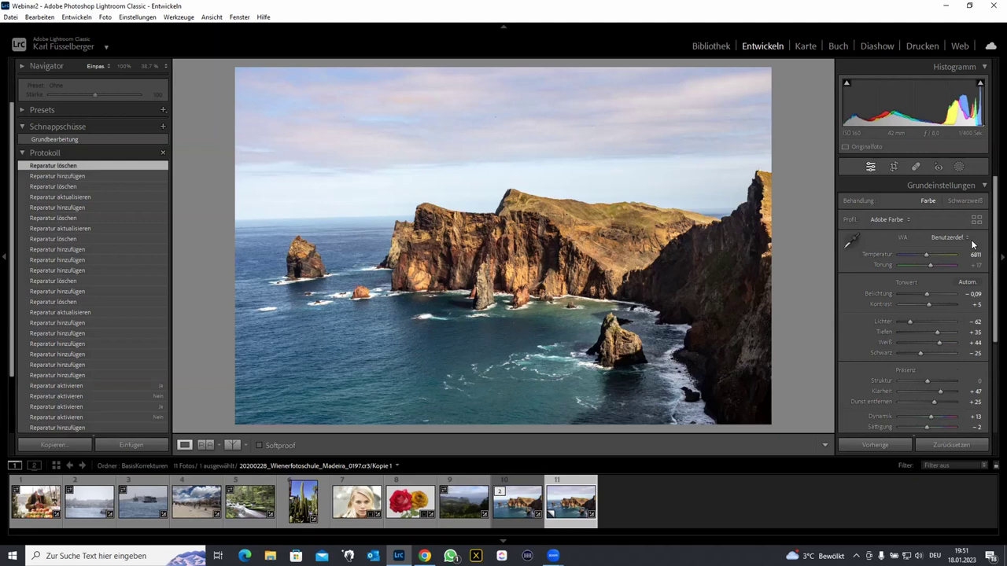
- Create an automatic Select Sky mask and name it 'Himmel'
{"action": "left_click", "coordinate": [960, 165]}
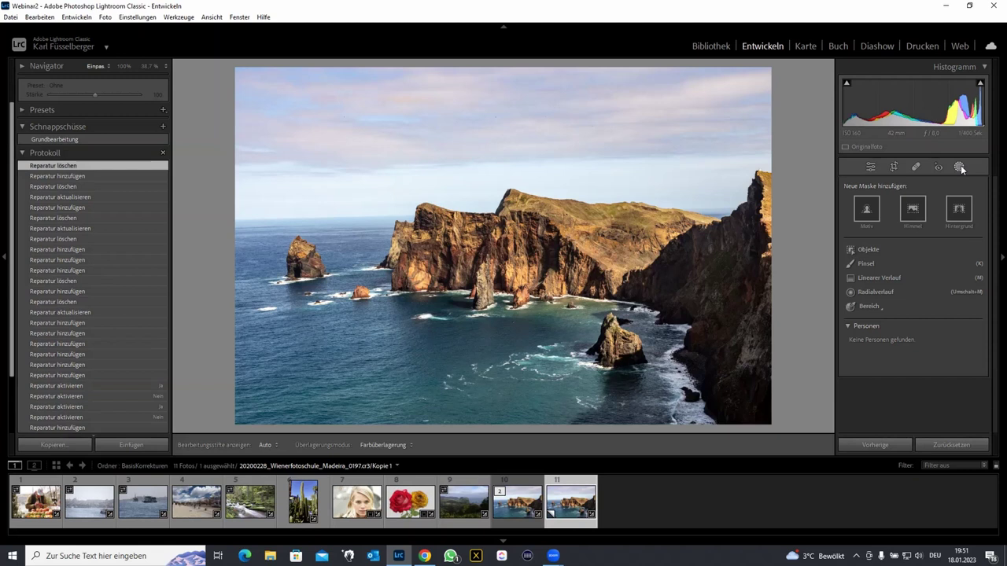
{"action": "left_click", "coordinate": [911, 209]}
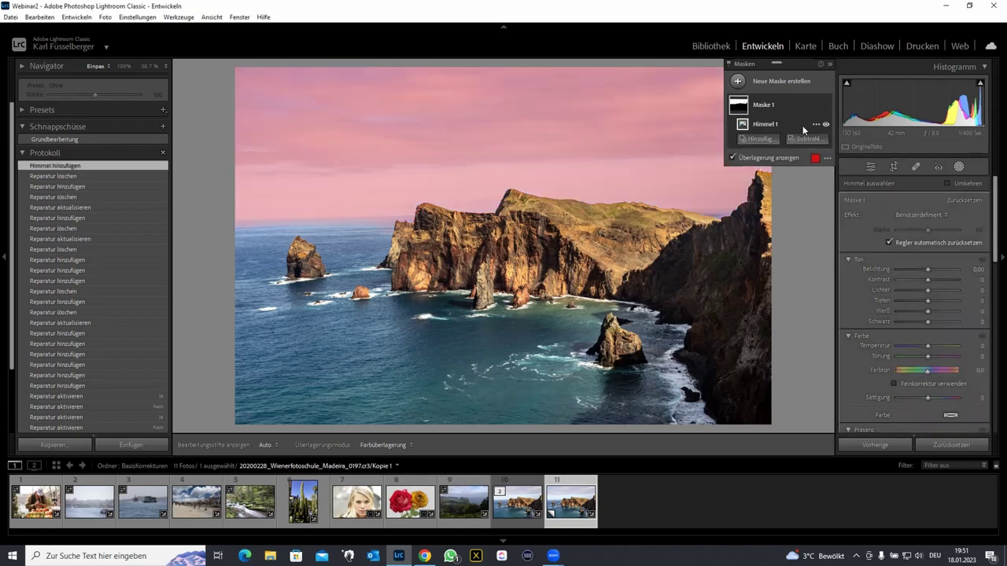
{"action": "double_click", "coordinate": [767, 107]}
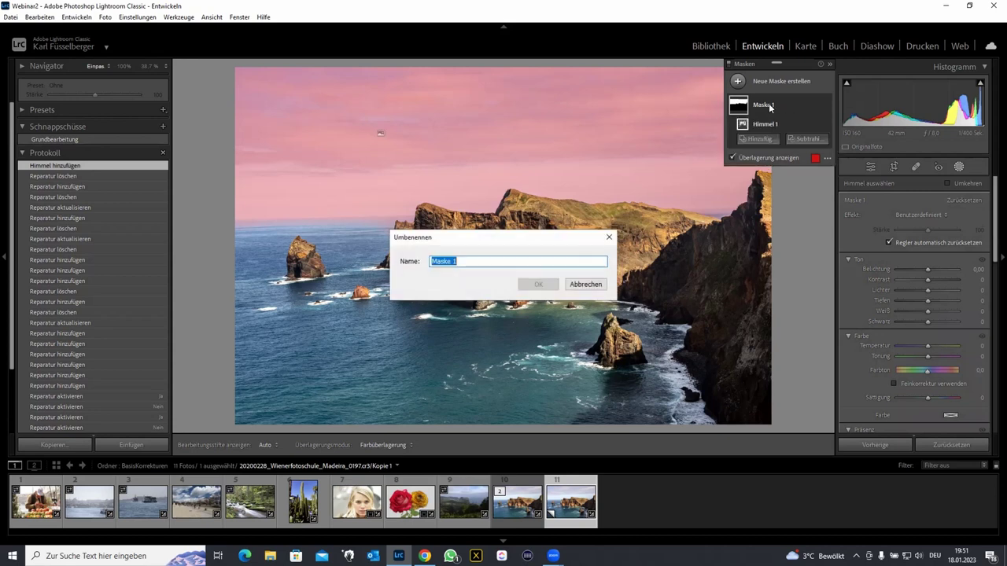
{"action": "type", "text": "Himmel"}
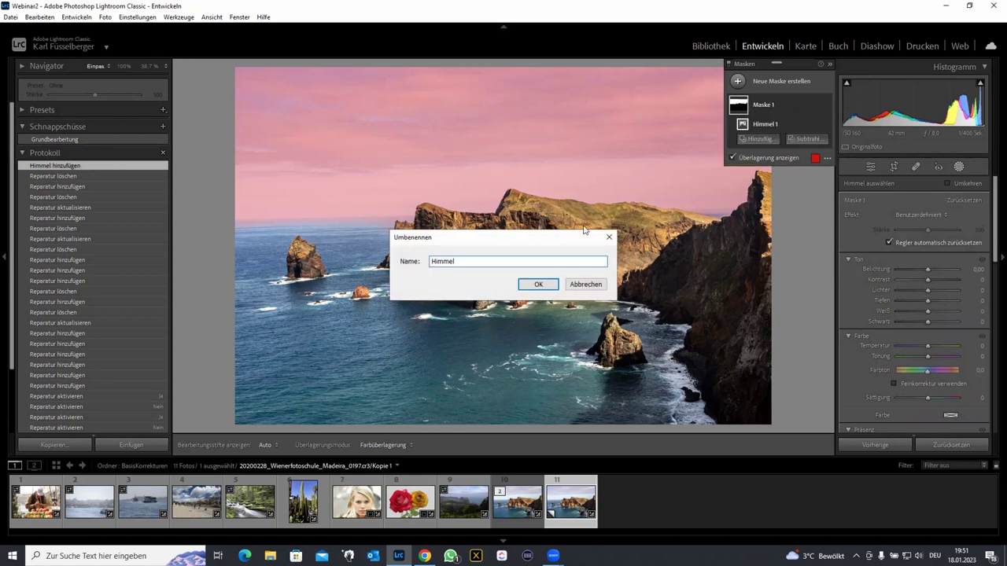
{"action": "left_click", "coordinate": [533, 285]}
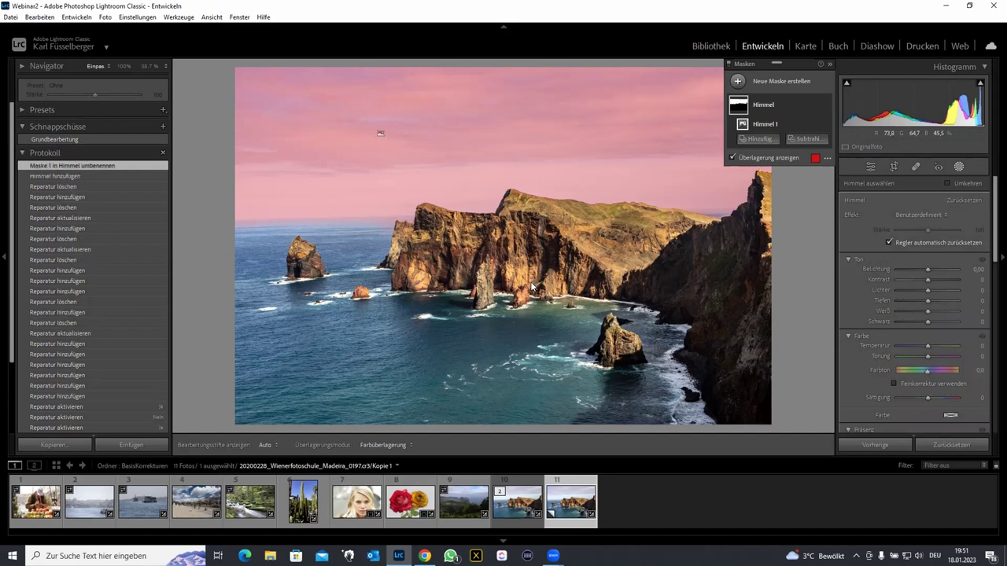
- Darken, cool and saturate the sky, adding Struktur 10, Klarheit 6 and Dunst entfernen 8
{"action": "key", "text": "o"}
{"action": "key", "text": "o"}
{"action": "key", "text": "o"}
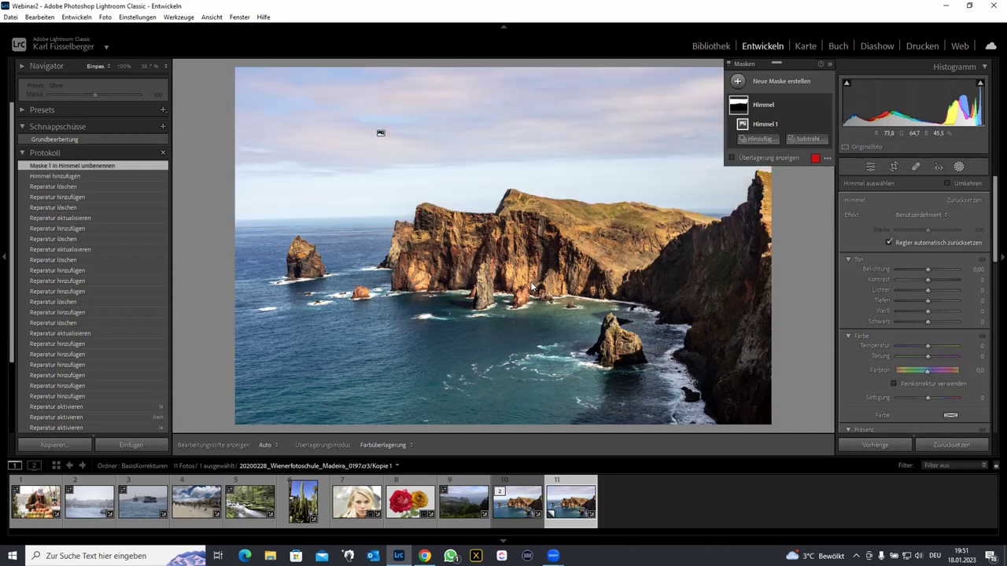
{"action": "key", "text": "o"}
{"action": "key", "text": "o"}
{"action": "key", "text": "o"}
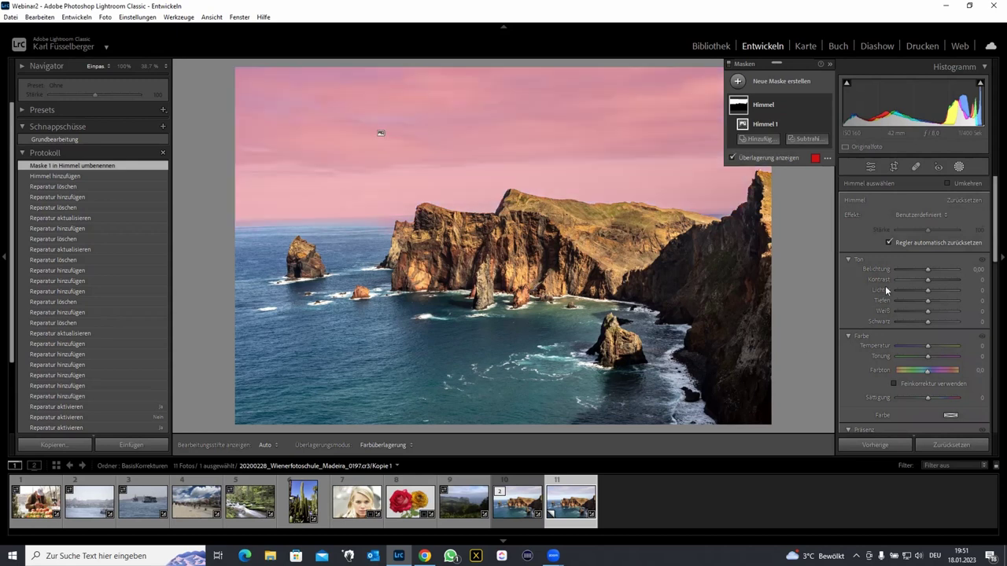
{"action": "left_click_drag", "start_coordinate": [929, 270], "coordinate": [922, 272]}
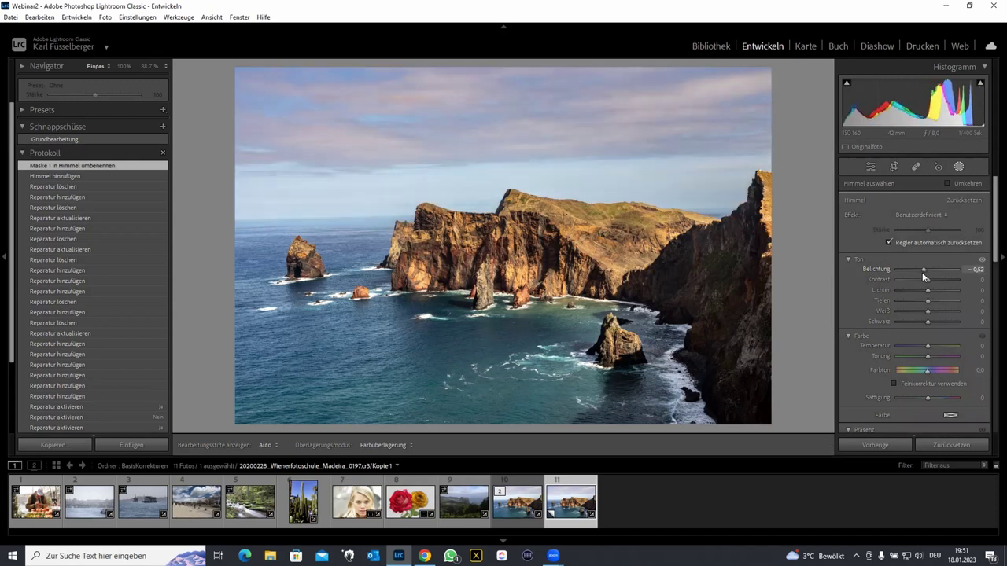
{"action": "left_click_drag", "start_coordinate": [928, 346], "coordinate": [926, 345]}
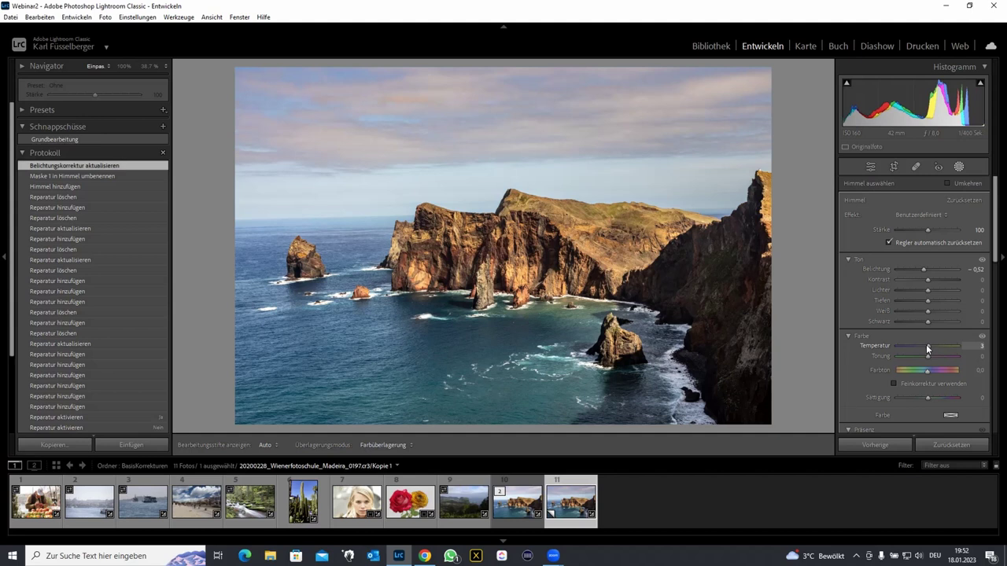
{"action": "left_click_drag", "start_coordinate": [928, 397], "coordinate": [938, 397]}
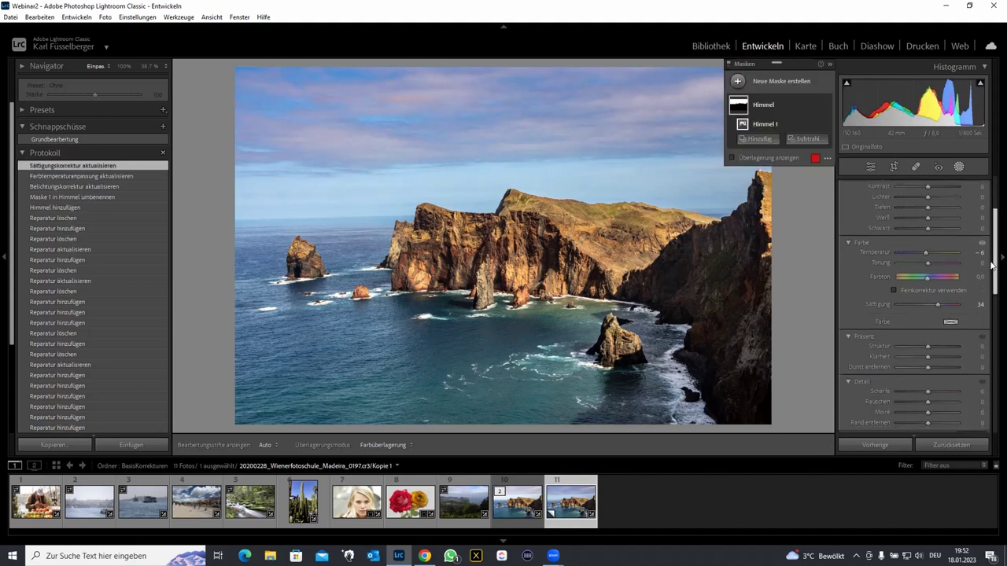
{"action": "left_click_drag", "start_coordinate": [993, 232], "coordinate": [993, 274]}
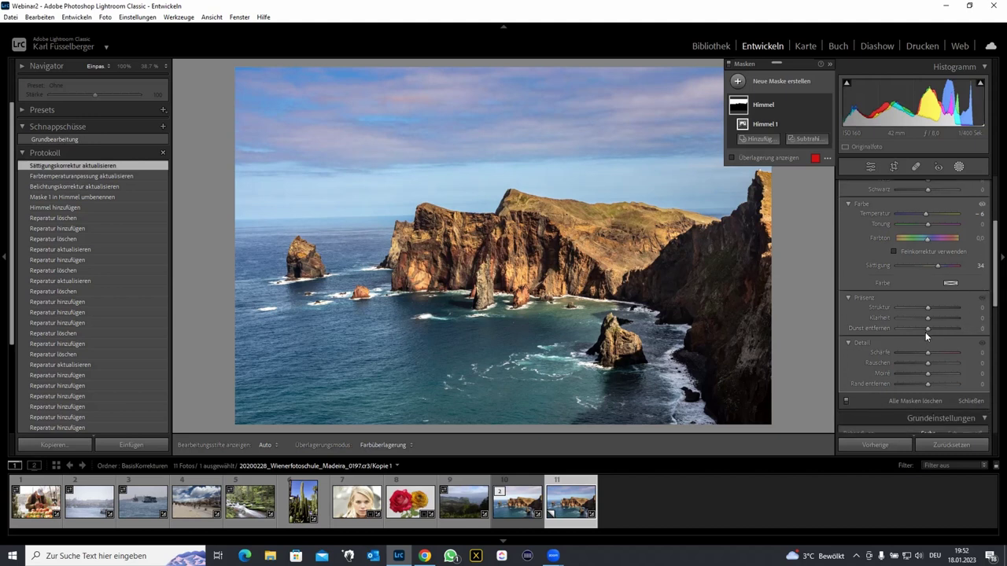
{"action": "mouse_move", "coordinate": [928, 327]}
{"action": "left_mouse_down"}
{"action": "mouse_move", "coordinate": [953, 326]}
{"action": "mouse_move", "coordinate": [929, 327]}
{"action": "mouse_move", "coordinate": [930, 308]}
{"action": "left_mouse_up"}
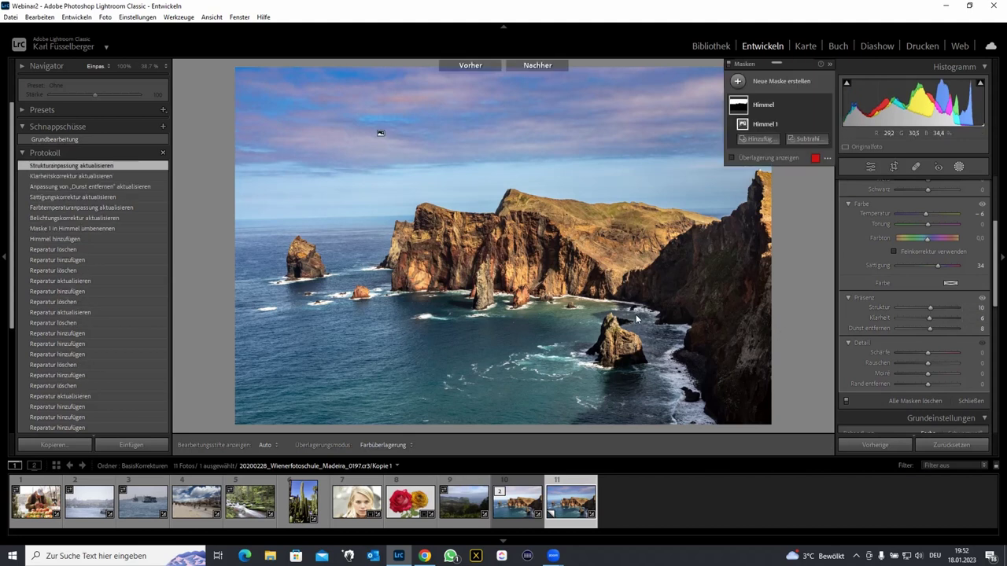
- Compare before/after views, close Masking, and return to the single Loupe view
{"action": "key", "text": "shift+y"}
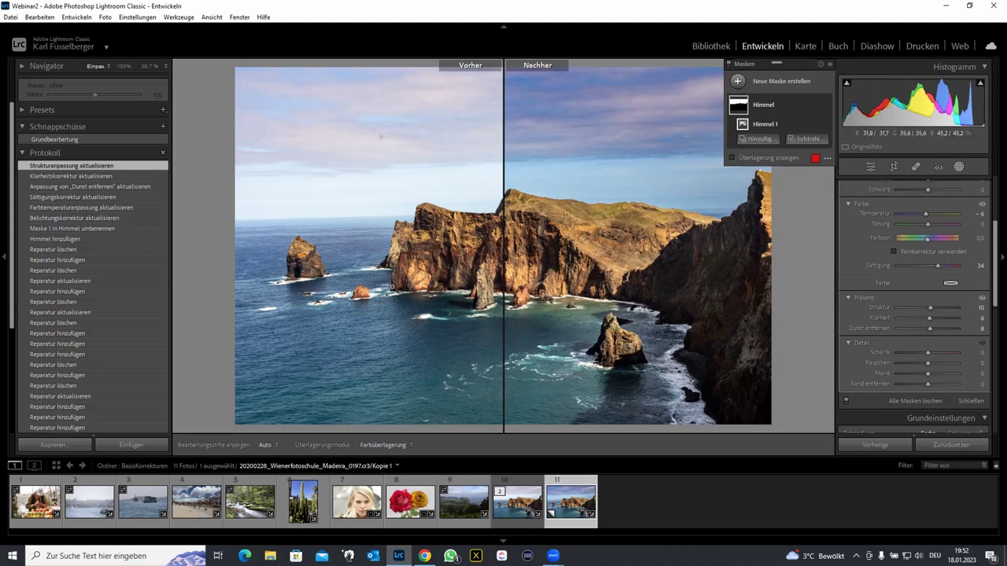
{"action": "key", "text": "shift+y"}
{"action": "key", "text": "shift+y"}
{"action": "key", "text": "shift+y"}
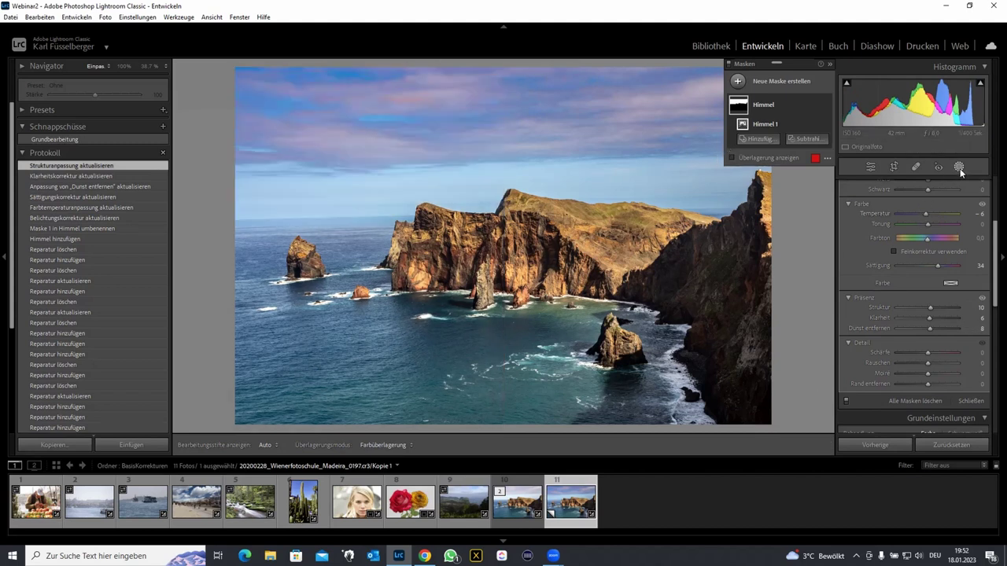
{"action": "left_click", "coordinate": [959, 168]}
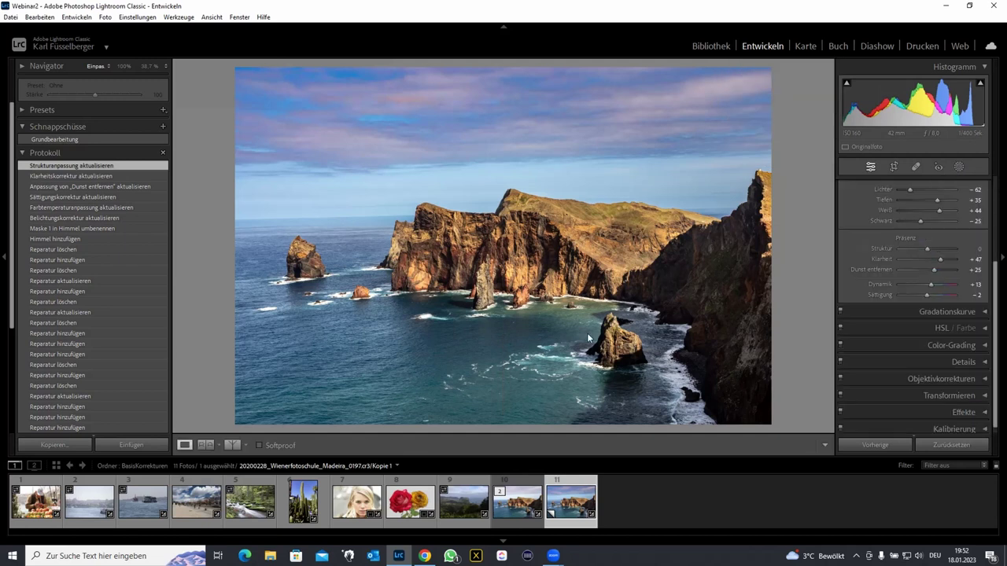
{"action": "key", "text": "shift+y"}
{"action": "key", "text": "y"}
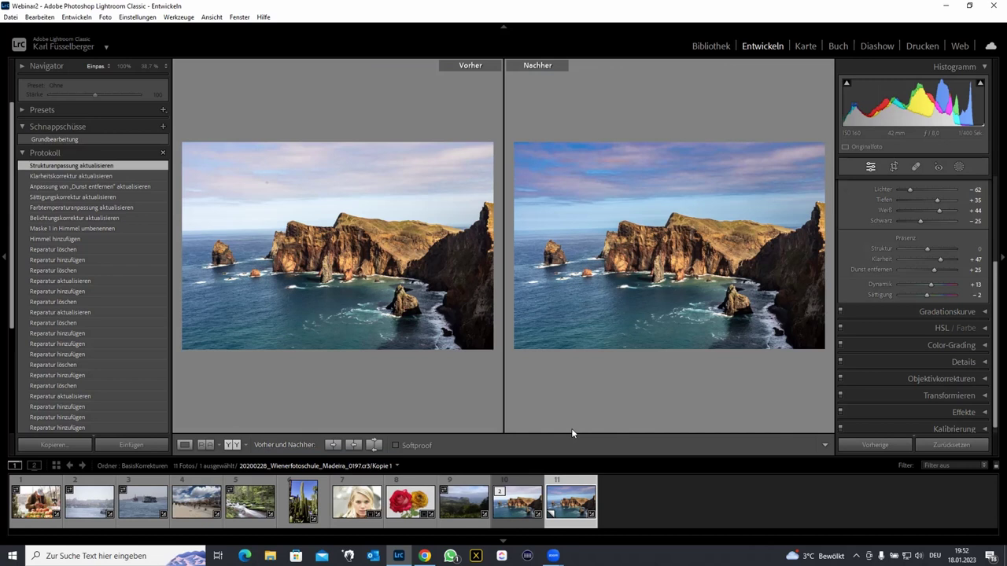
{"action": "key", "text": "y"}
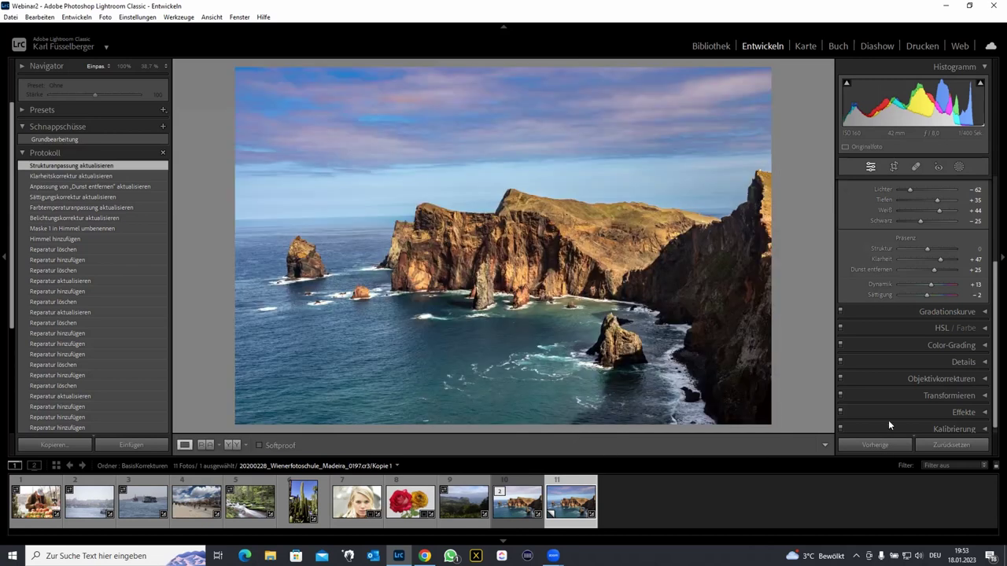
- Reopen the Himmel mask, keeping exposure at -0,52 and warming temperature to -3
{"action": "left_click", "coordinate": [958, 166]}
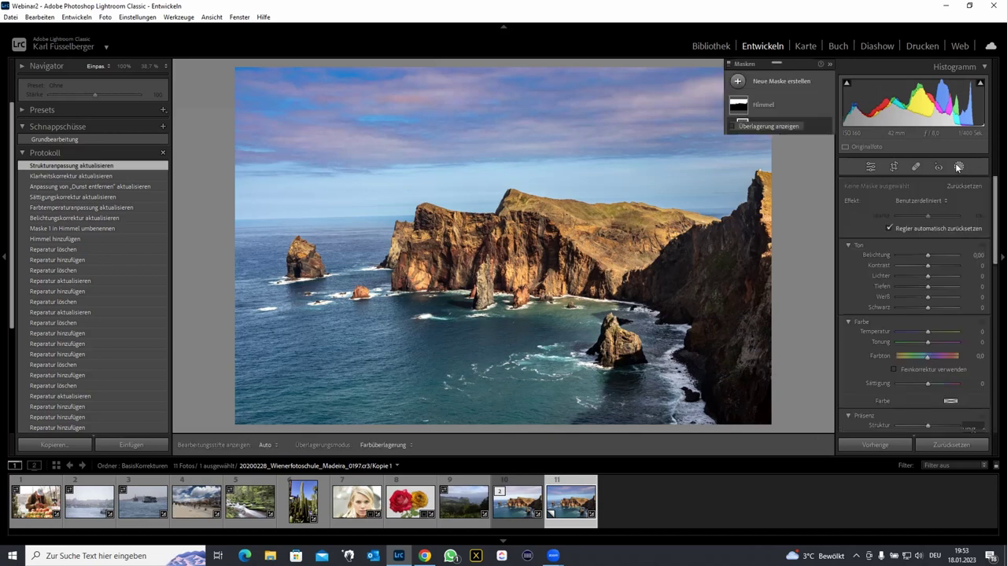
{"action": "left_click", "coordinate": [755, 107]}
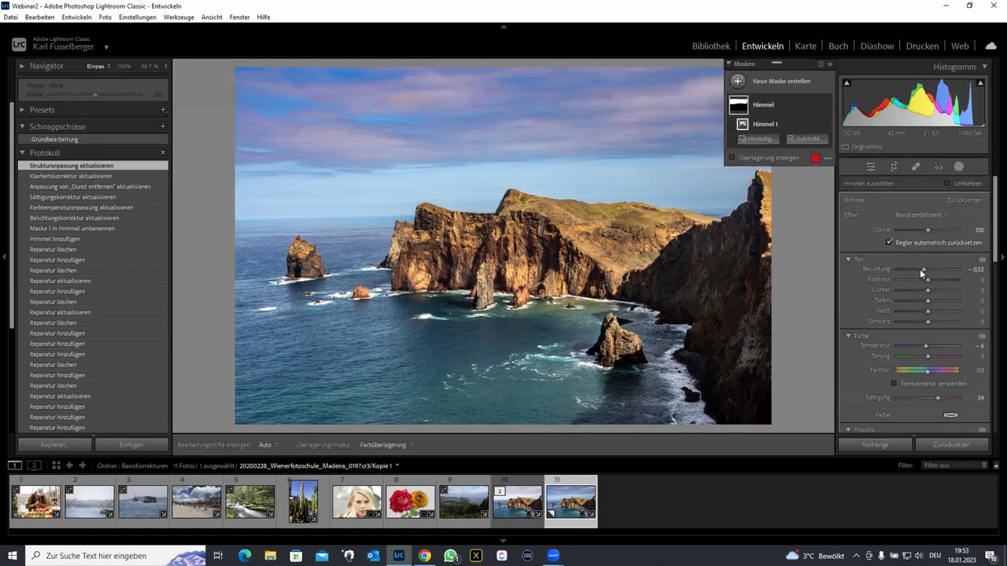
{"action": "left_click_drag", "start_coordinate": [922, 269], "coordinate": [923, 269]}
{"action": "left_click_drag", "start_coordinate": [925, 345], "coordinate": [927, 346]}
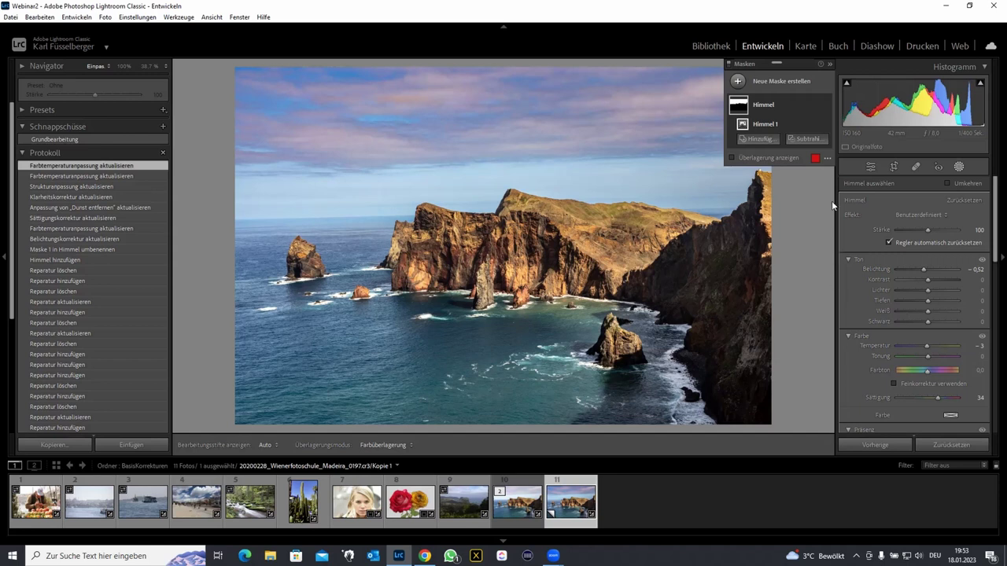
- Duplicate Himmel inverted as 'Vordergrund', add Sättigung 25 and Klarheit 15, then leave masking
{"action": "right_click", "coordinate": [816, 105]}
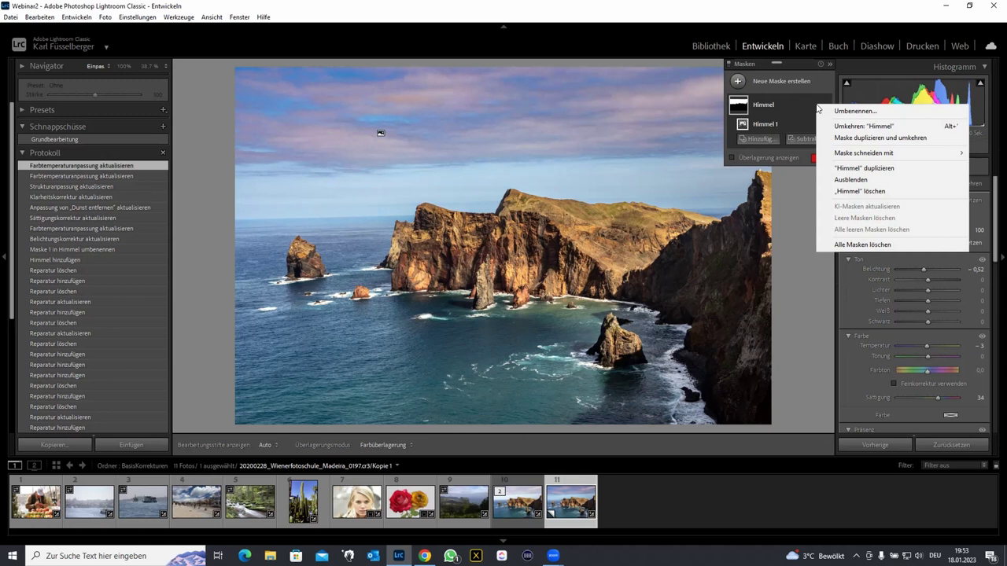
{"action": "left_click", "coordinate": [866, 138]}
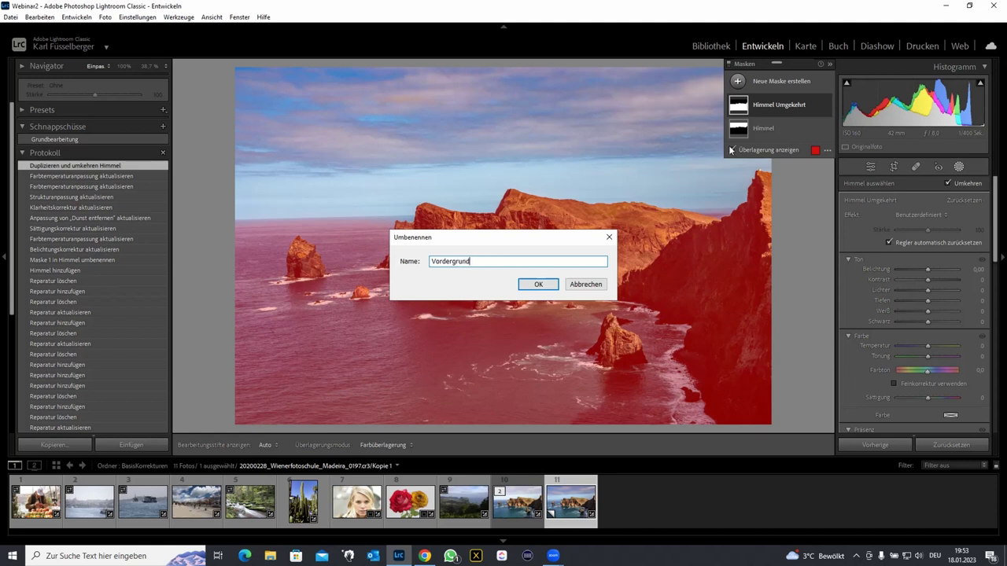
{"action": "left_click", "coordinate": [535, 285]}
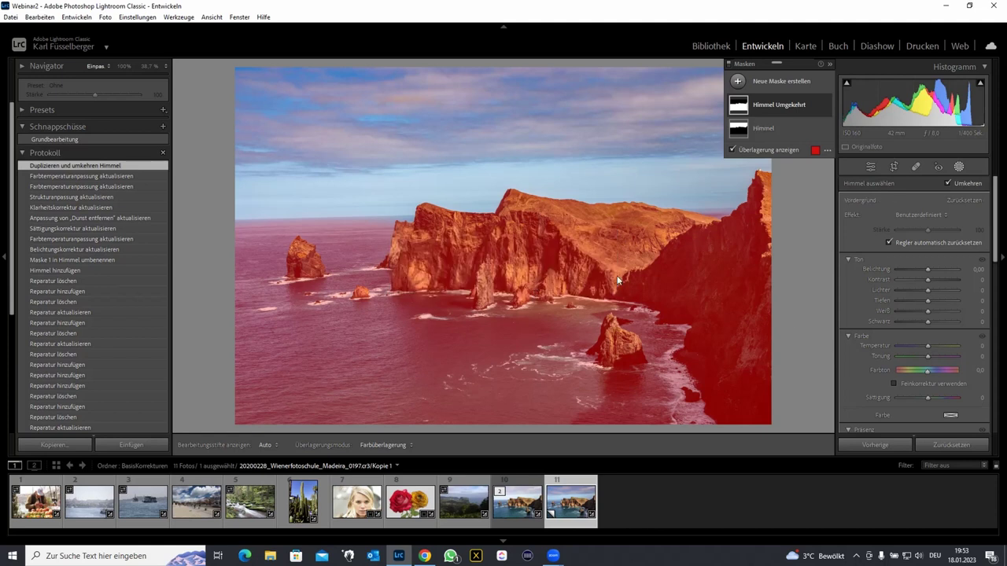
{"action": "left_click_drag", "start_coordinate": [929, 395], "coordinate": [936, 397]}
{"action": "scroll", "coordinate": [987, 283], "scroll_direction": "down", "scroll_amount": 3}
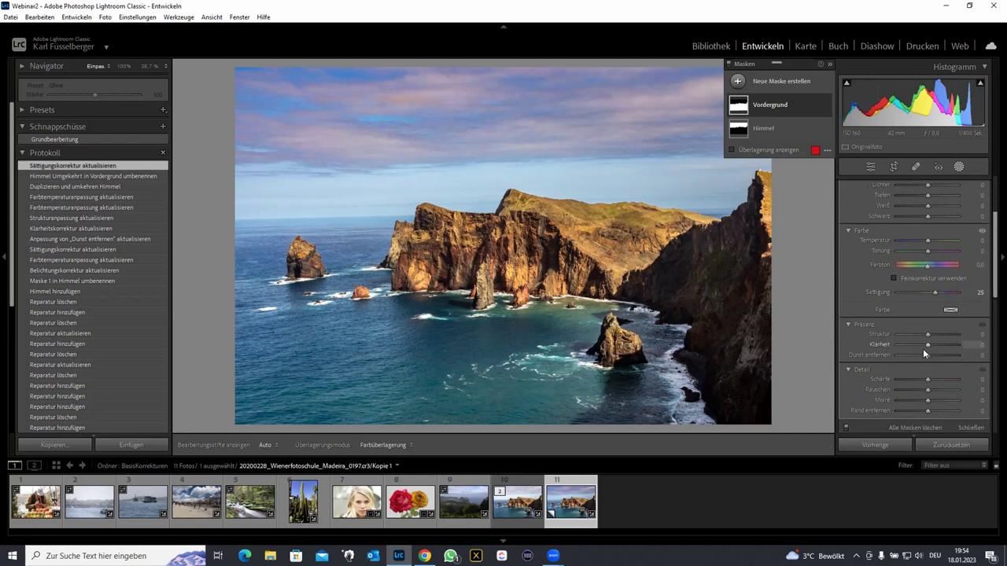
{"action": "left_click_drag", "start_coordinate": [926, 345], "coordinate": [935, 344]}
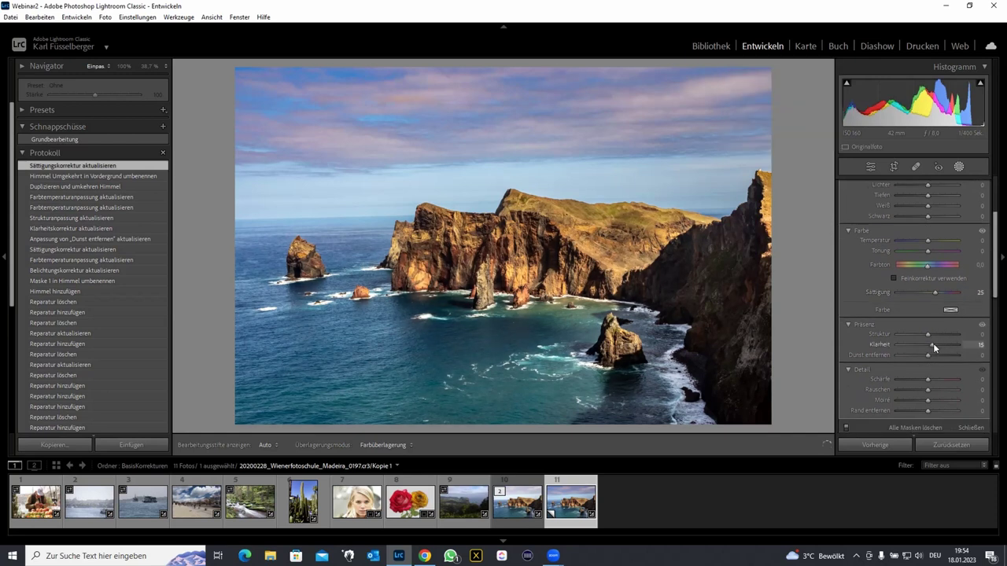
{"action": "key", "text": "shift+w"}
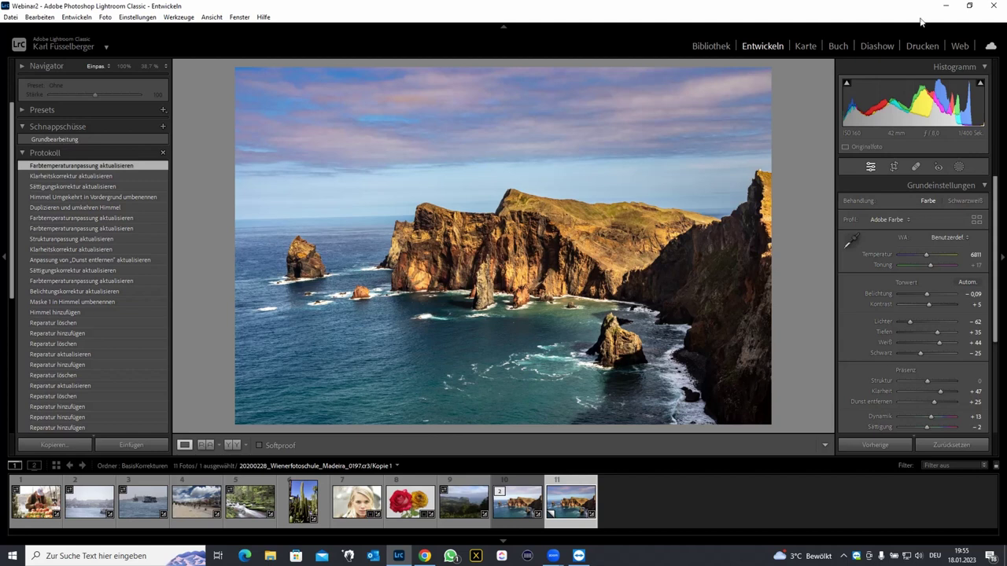
- Paint a trial brush mask over the sunlit cliff top and toggle Umkehren on and off
{"action": "left_click", "coordinate": [959, 166]}
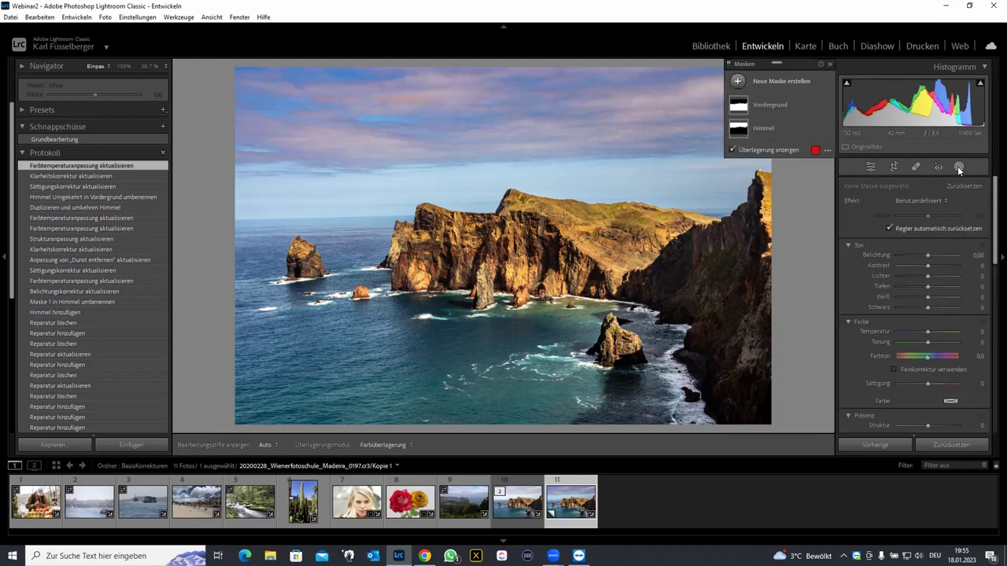
{"action": "left_click", "coordinate": [789, 84]}
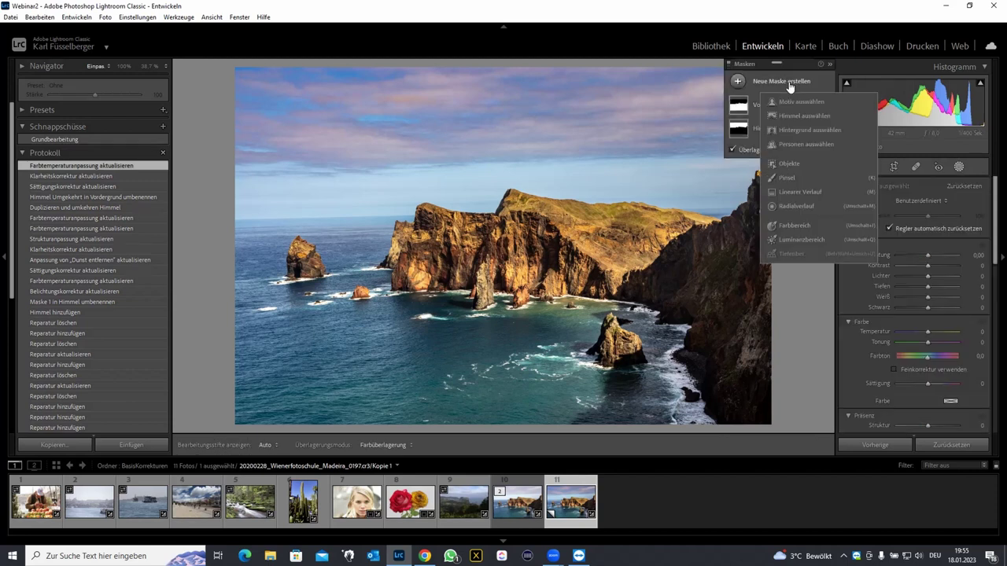
{"action": "left_click", "coordinate": [787, 178]}
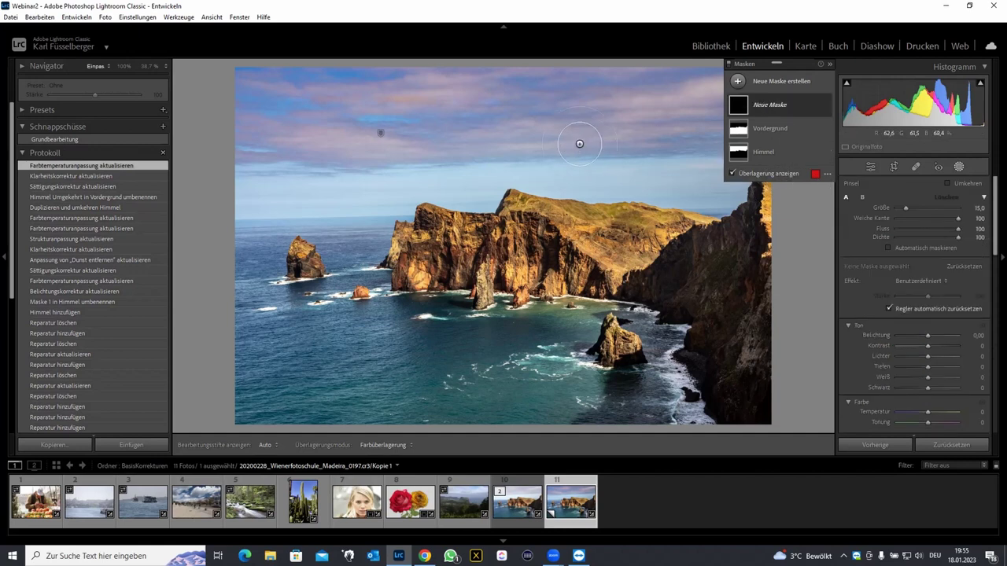
{"action": "mouse_move", "coordinate": [588, 217]}
{"action": "left_mouse_down"}
{"action": "mouse_move", "coordinate": [611, 245]}
{"action": "mouse_move", "coordinate": [592, 230]}
{"action": "left_mouse_up"}
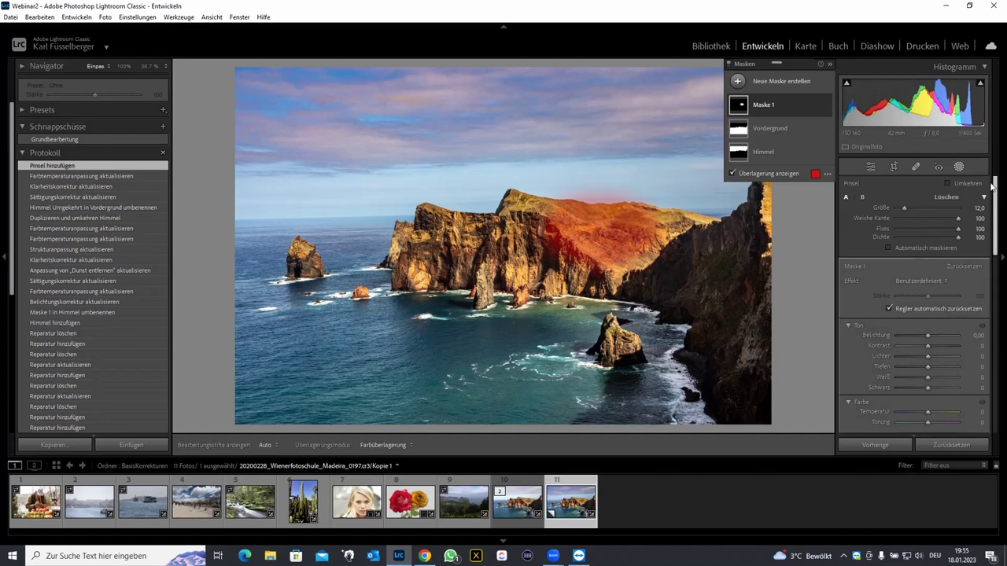
{"action": "scroll", "coordinate": [992, 250], "scroll_direction": "down", "scroll_amount": 3}
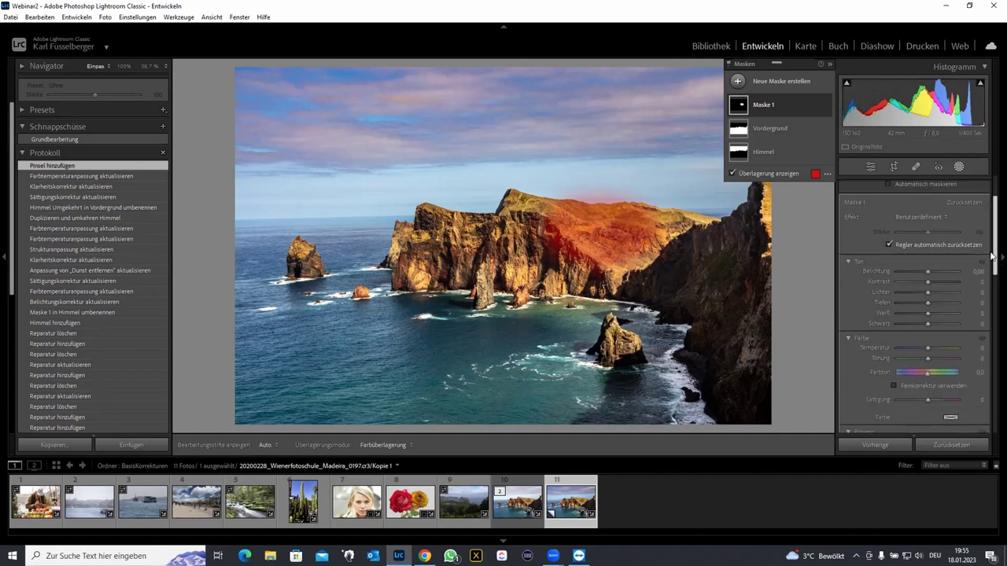
{"action": "scroll", "coordinate": [991, 250], "scroll_direction": "up", "scroll_amount": 3}
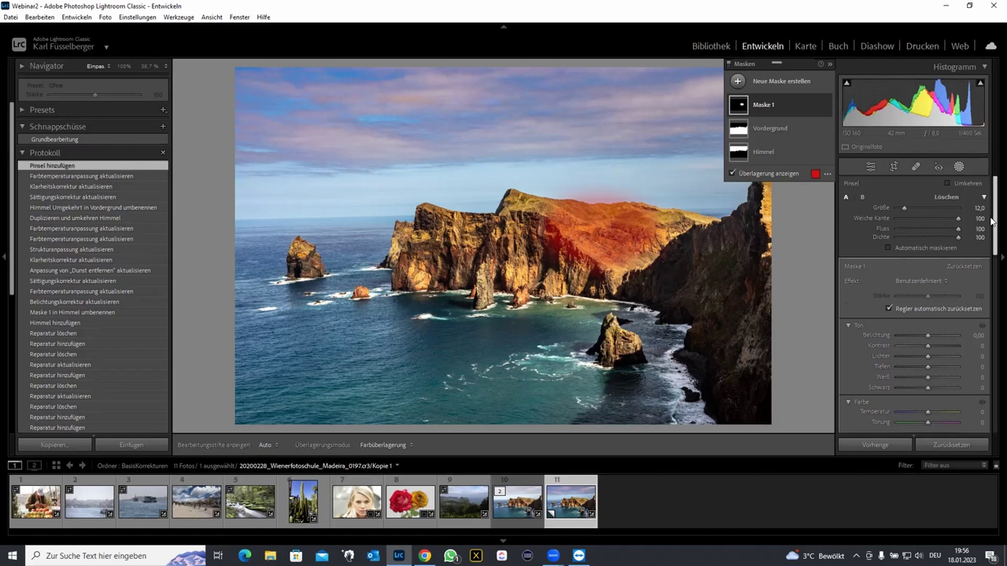
{"action": "left_click", "coordinate": [947, 183]}
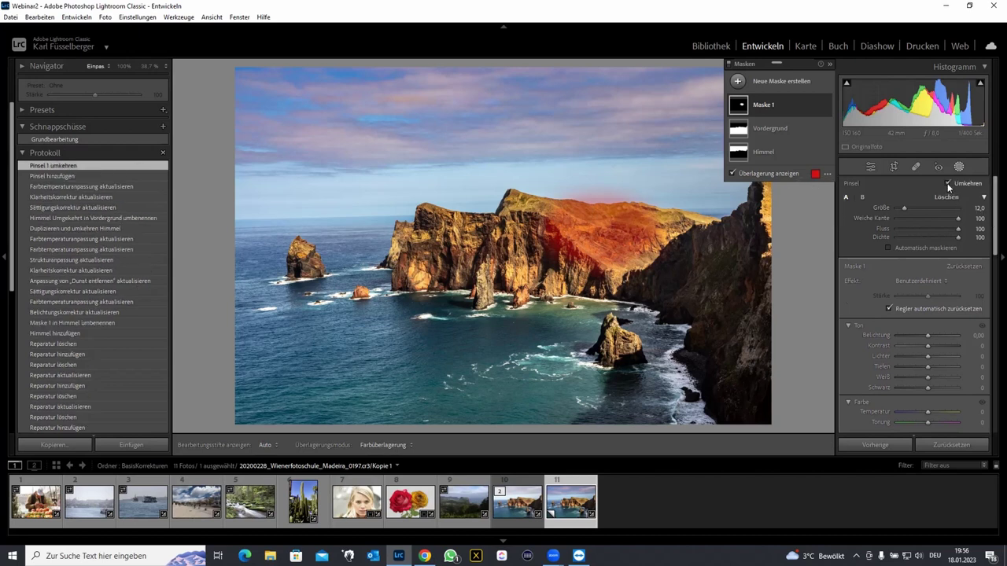
{"action": "left_click", "coordinate": [948, 184]}
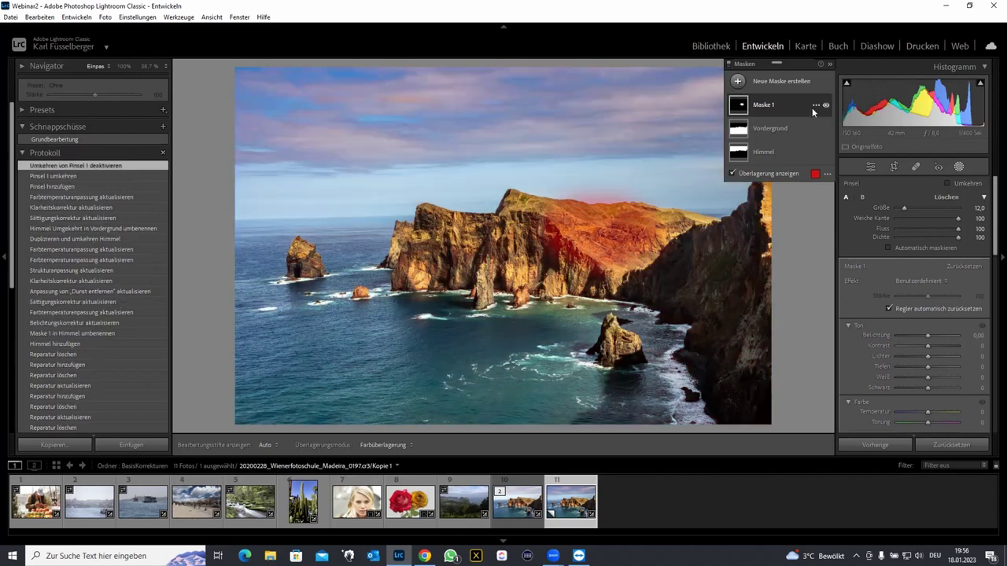
- Delete Maske 1 and briefly hide then show the Vordergrund mask
{"action": "left_click", "coordinate": [815, 104]}
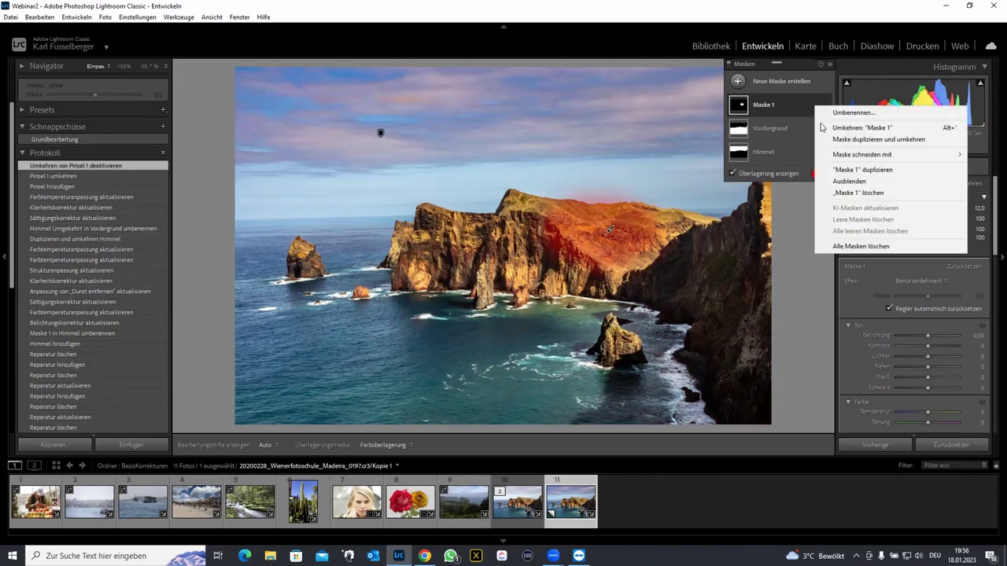
{"action": "left_click", "coordinate": [850, 181]}
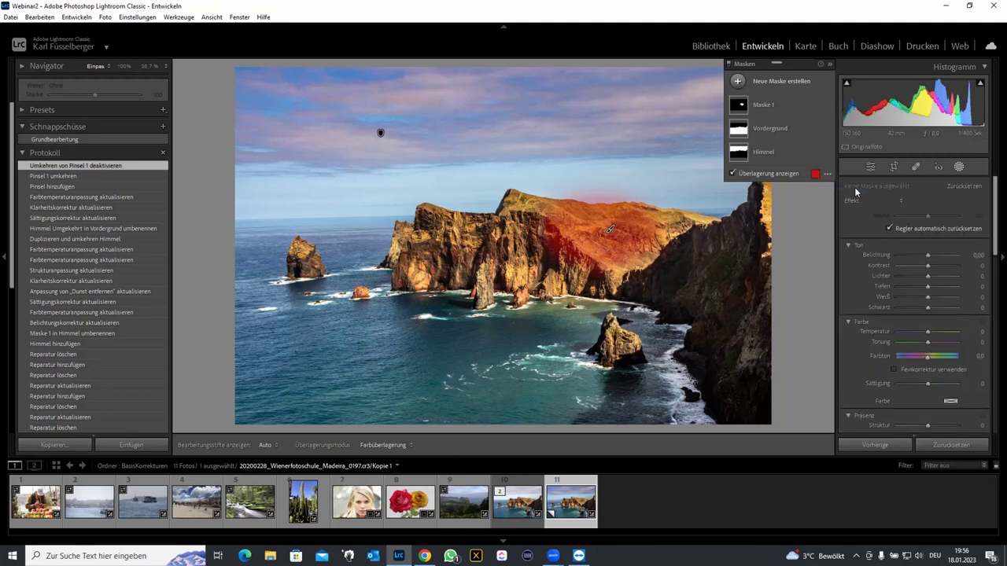
{"action": "left_click", "coordinate": [825, 105]}
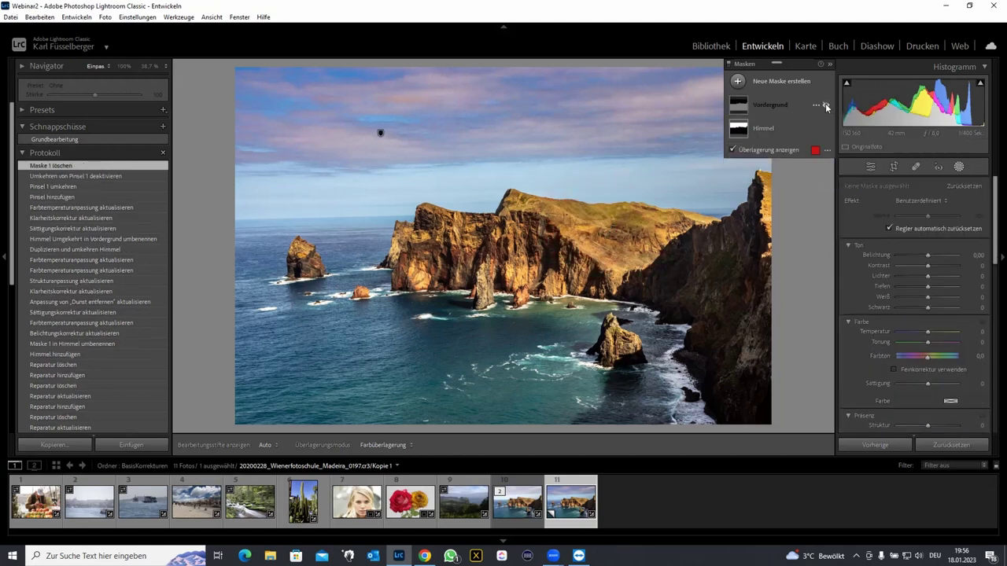
{"action": "left_click", "coordinate": [826, 106]}
- Review the Vordergrund and Himmel masks, then switch to the two-ferry harbour photo DCM-00045.cr2
{"action": "left_click", "coordinate": [825, 105]}
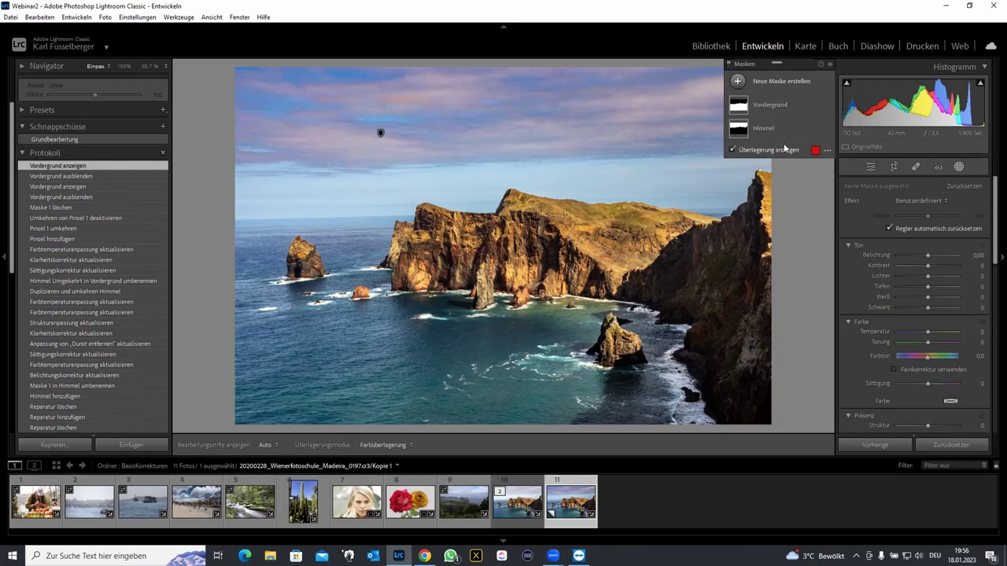
{"action": "left_click", "coordinate": [765, 105]}
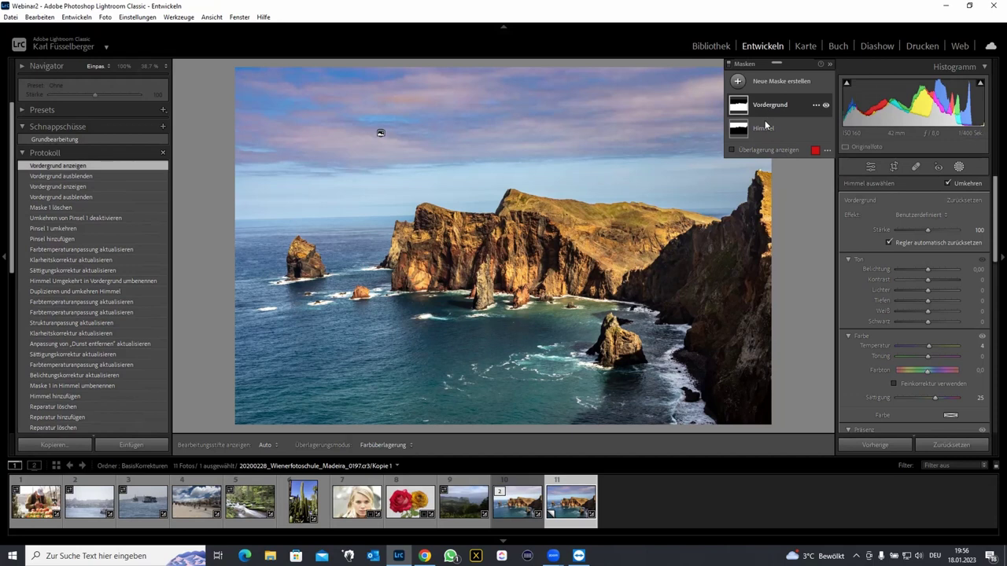
{"action": "left_click", "coordinate": [766, 133]}
{"action": "left_click", "coordinate": [816, 130]}
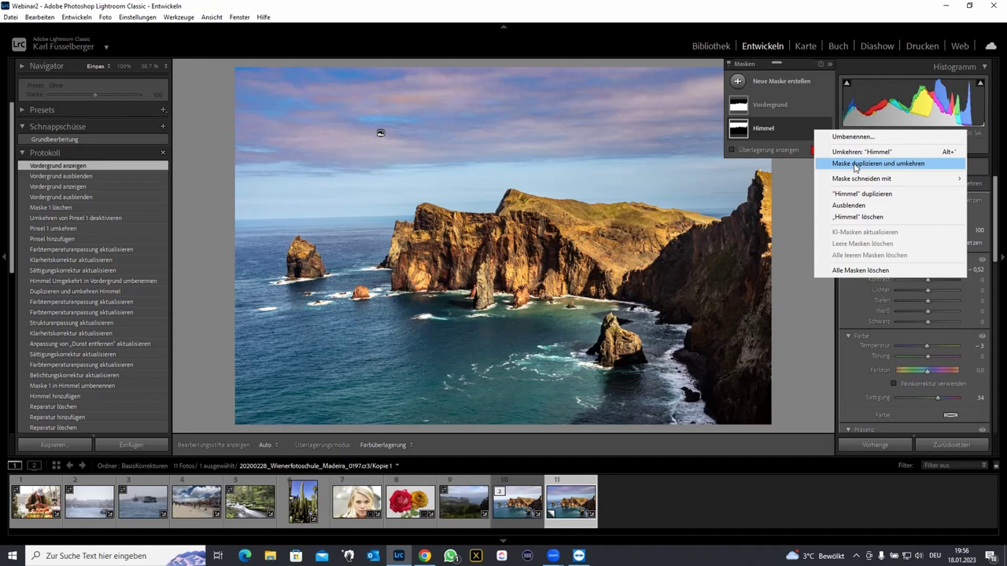
{"action": "left_click", "coordinate": [141, 505]}
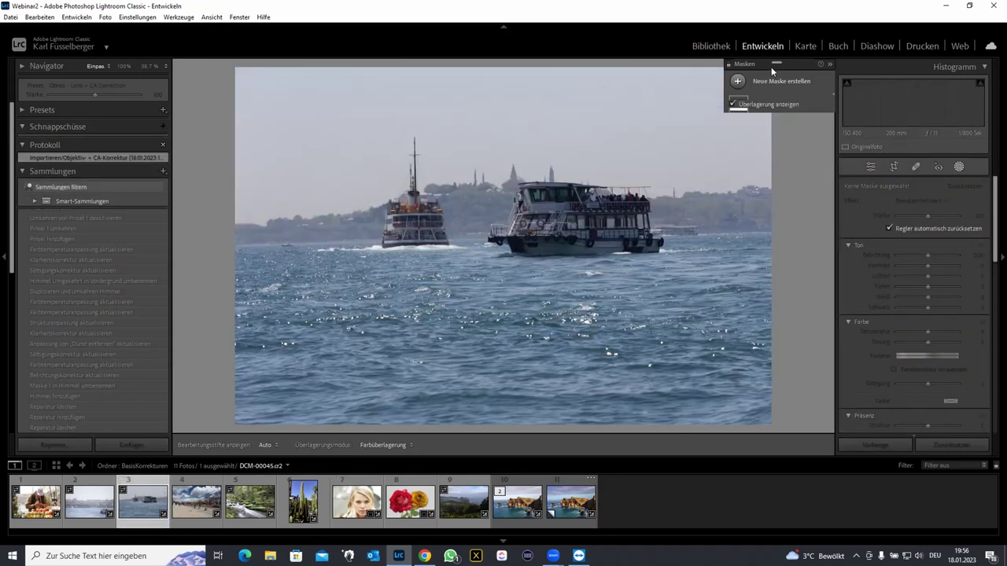
- Apply Auto tone settings and raise Dunst entfernen to +32 on the ferry photo
{"action": "left_click", "coordinate": [958, 167]}
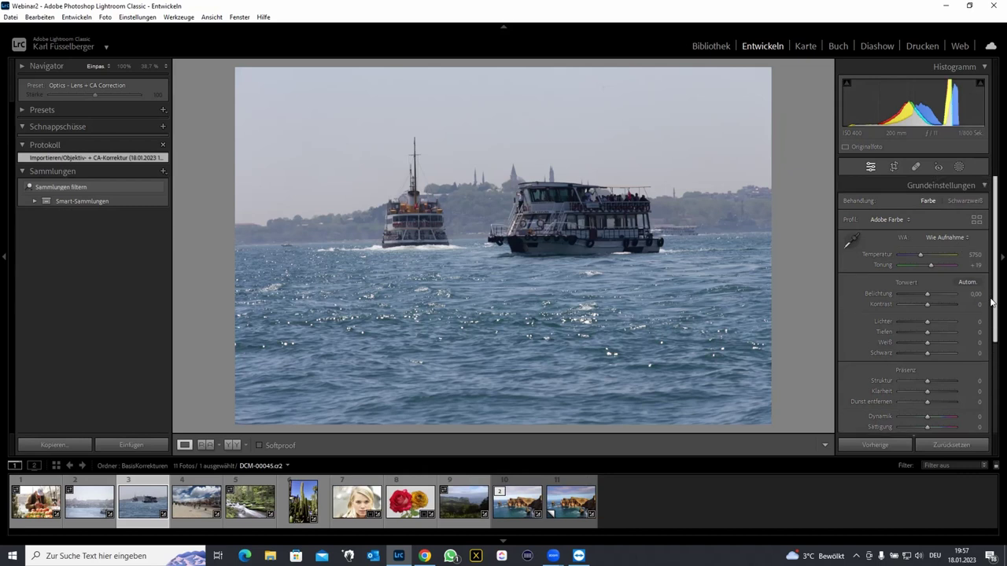
{"action": "left_click", "coordinate": [958, 167]}
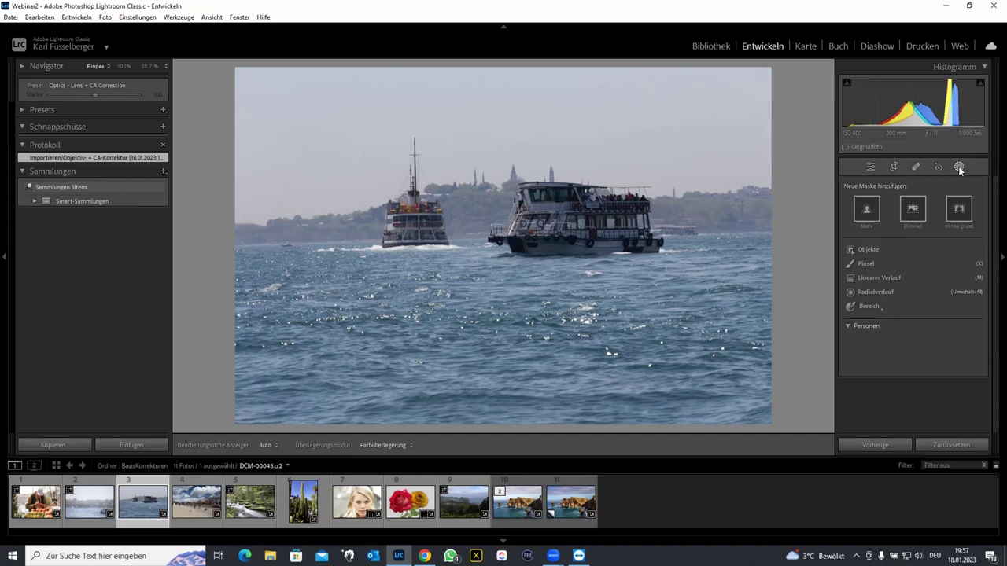
{"action": "left_click", "coordinate": [959, 168]}
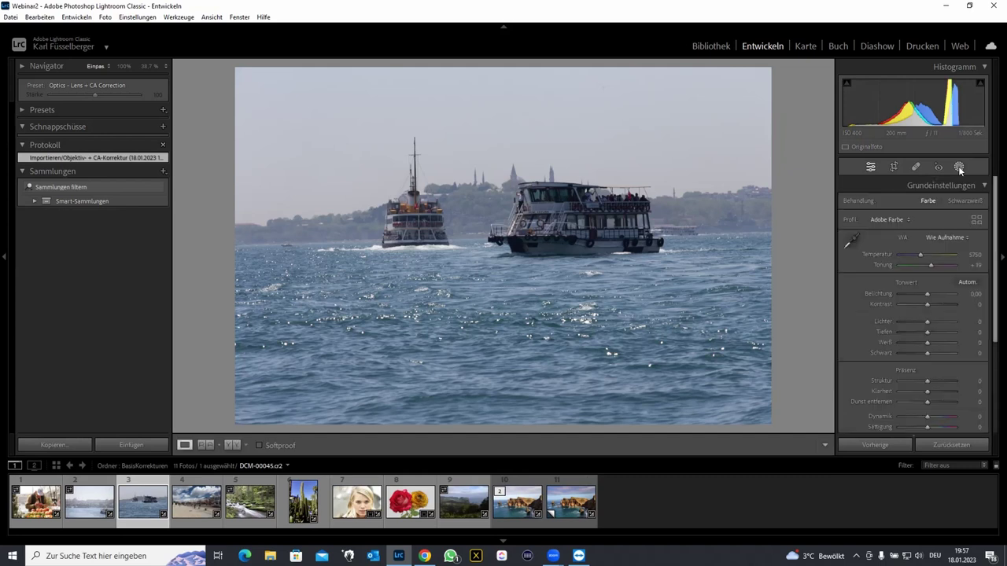
{"action": "left_click", "coordinate": [959, 167]}
{"action": "left_click", "coordinate": [959, 167]}
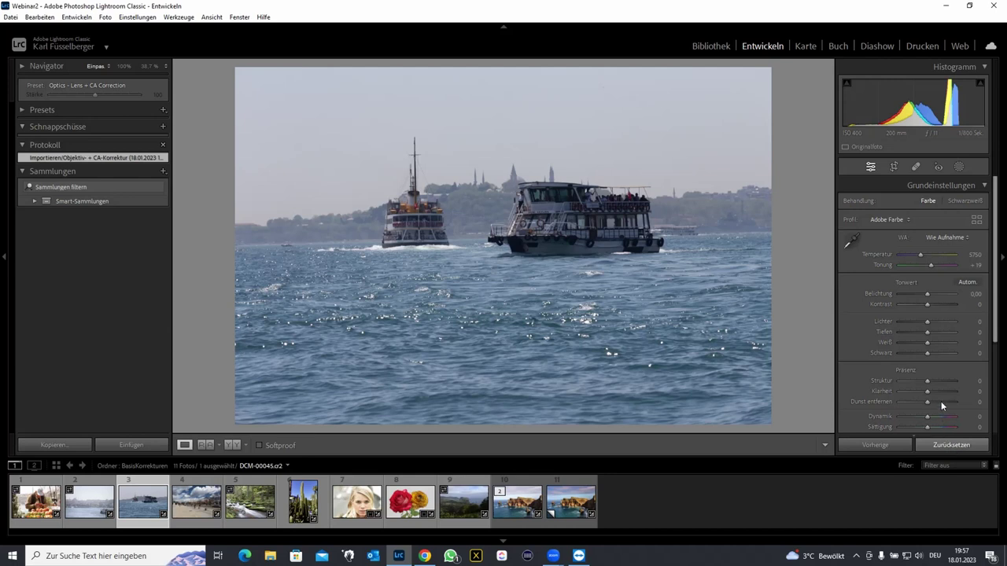
{"action": "left_click", "coordinate": [967, 282]}
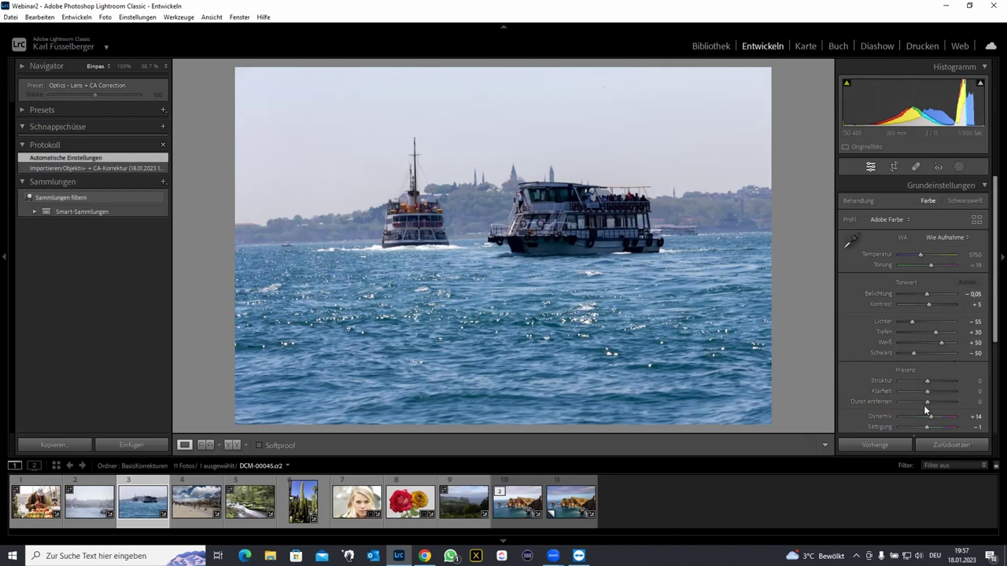
{"action": "left_click_drag", "start_coordinate": [927, 401], "coordinate": [937, 401]}
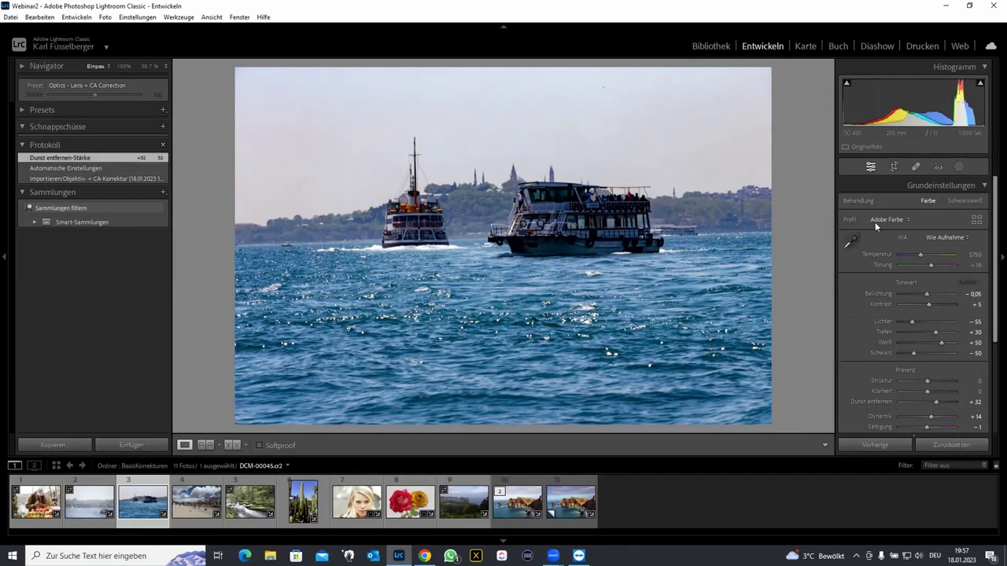
- Create an object-selection mask of the right-hand red ferry and invert it
{"action": "left_click", "coordinate": [965, 168]}
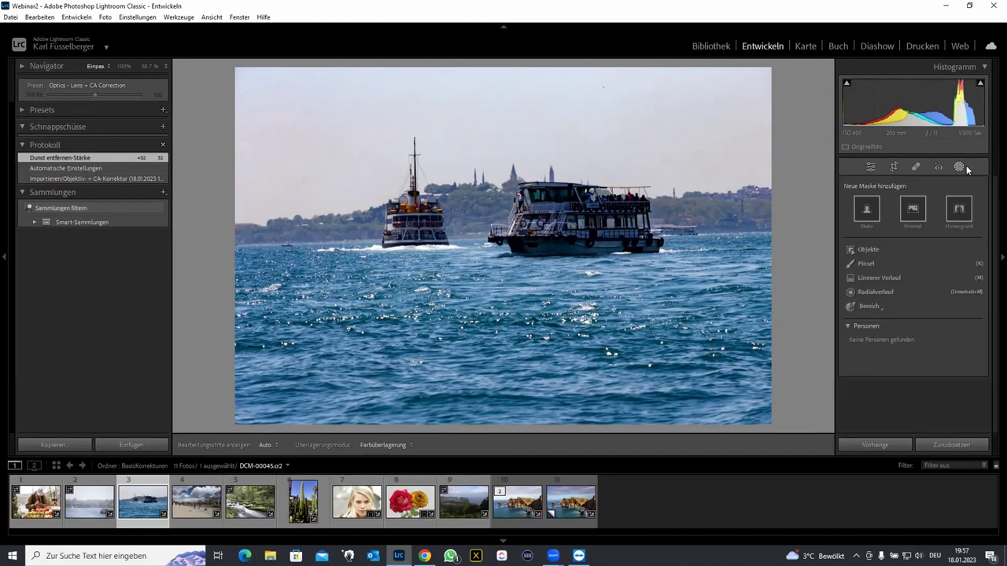
{"action": "left_click", "coordinate": [852, 251]}
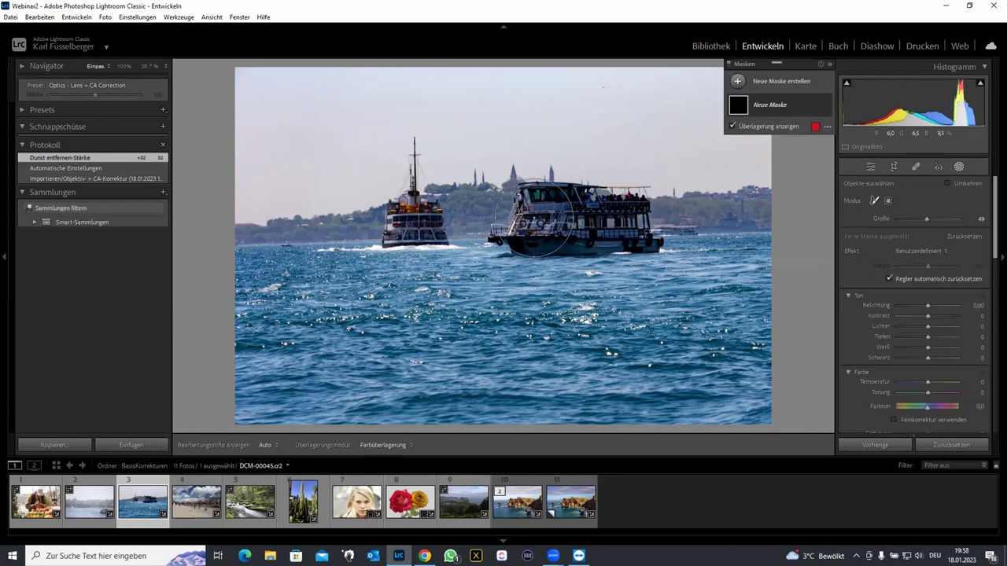
{"action": "mouse_move", "coordinate": [507, 181]}
{"action": "left_mouse_down"}
{"action": "mouse_move", "coordinate": [611, 248]}
{"action": "mouse_move", "coordinate": [565, 193]}
{"action": "left_mouse_up"}
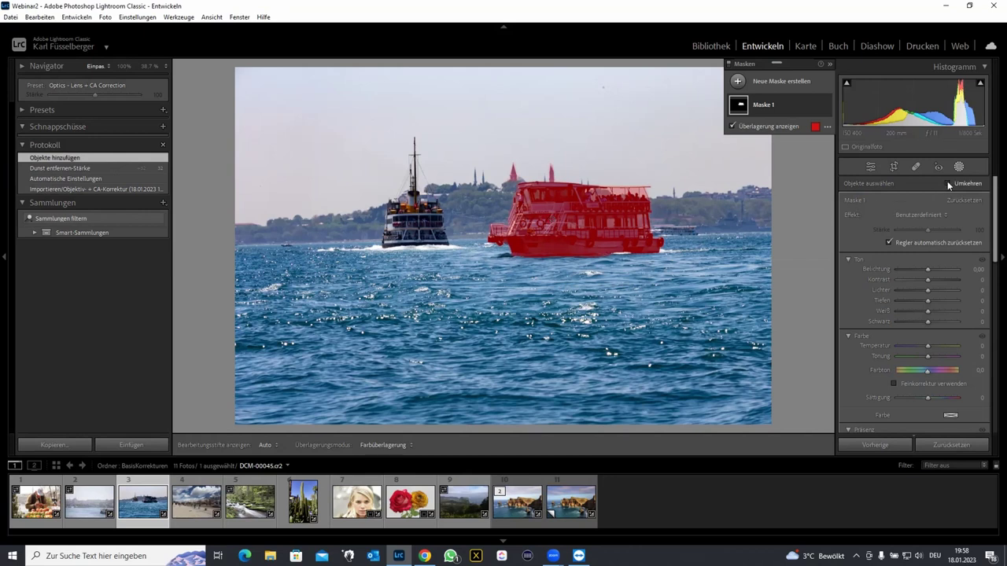
{"action": "left_click", "coordinate": [948, 183]}
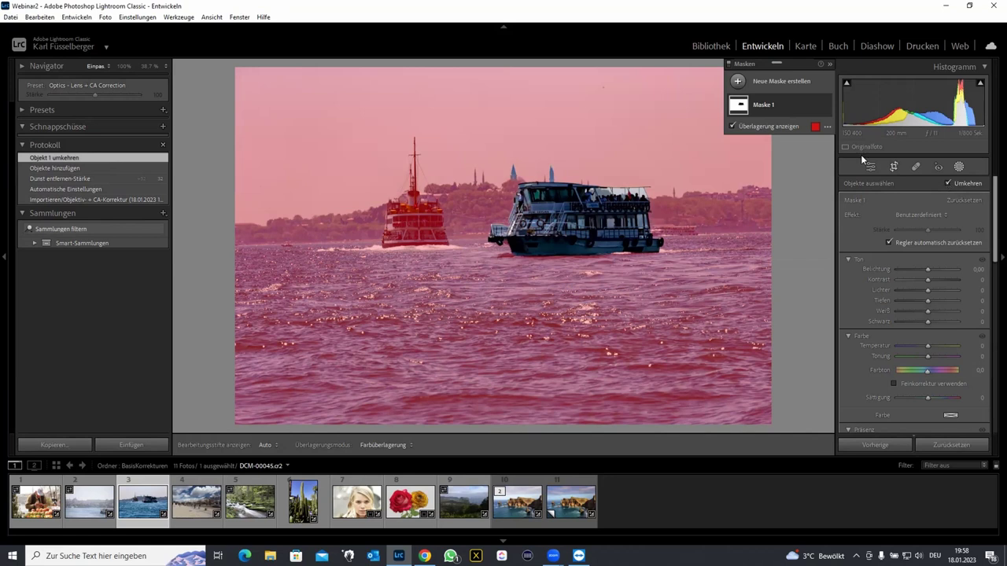
- Rename the inverted selection mask to 'Hintergrund'
{"action": "mouse_move", "coordinate": [767, 105]}
{"action": "double_click", "coordinate": [768, 105]}
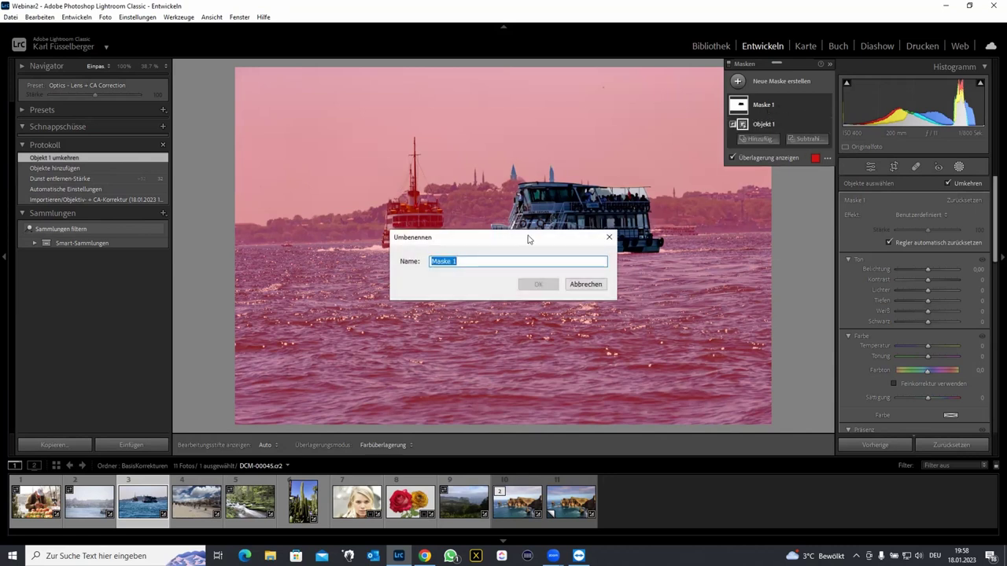
{"action": "type", "text": "Hintergrund"}
{"action": "key", "text": "Return"}
- Add an inverted copy of Hintergrund covering the ferry and name it 'Schiff'
{"action": "right_click", "coordinate": [820, 109]}
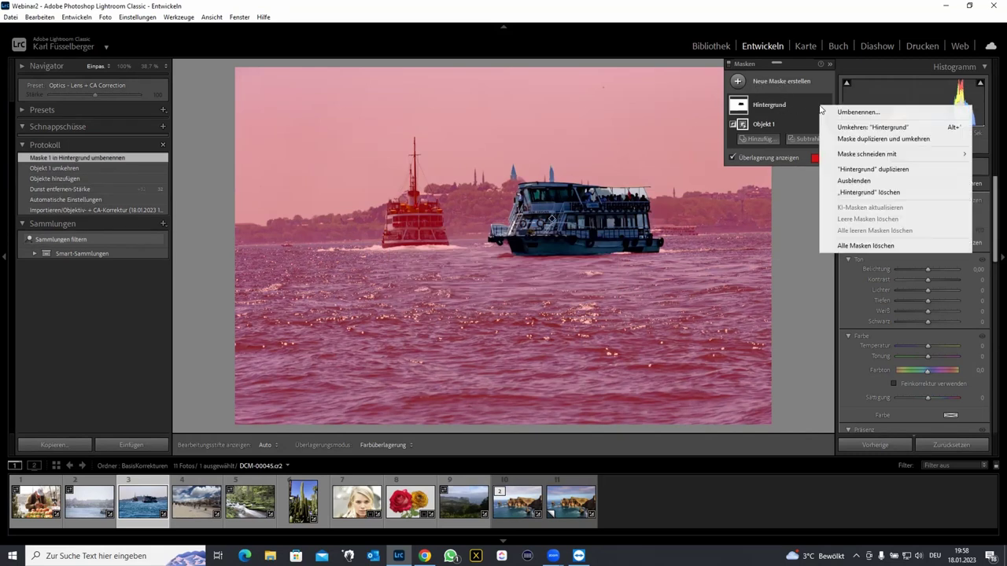
{"action": "left_click", "coordinate": [858, 139]}
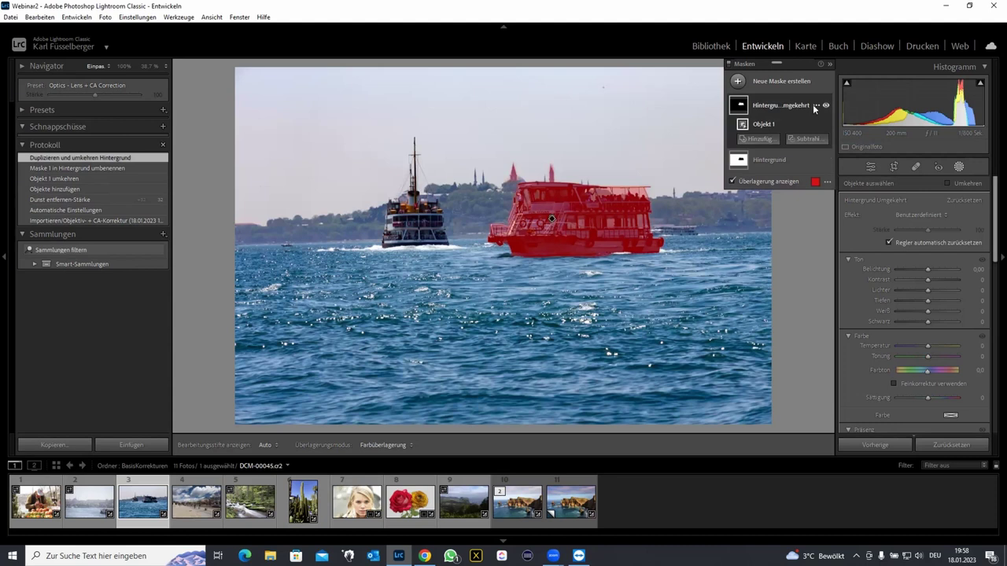
{"action": "mouse_move", "coordinate": [778, 105]}
{"action": "double_click", "coordinate": [806, 107]}
{"action": "type", "text": "Schiff"}
{"action": "left_click", "coordinate": [541, 283]}
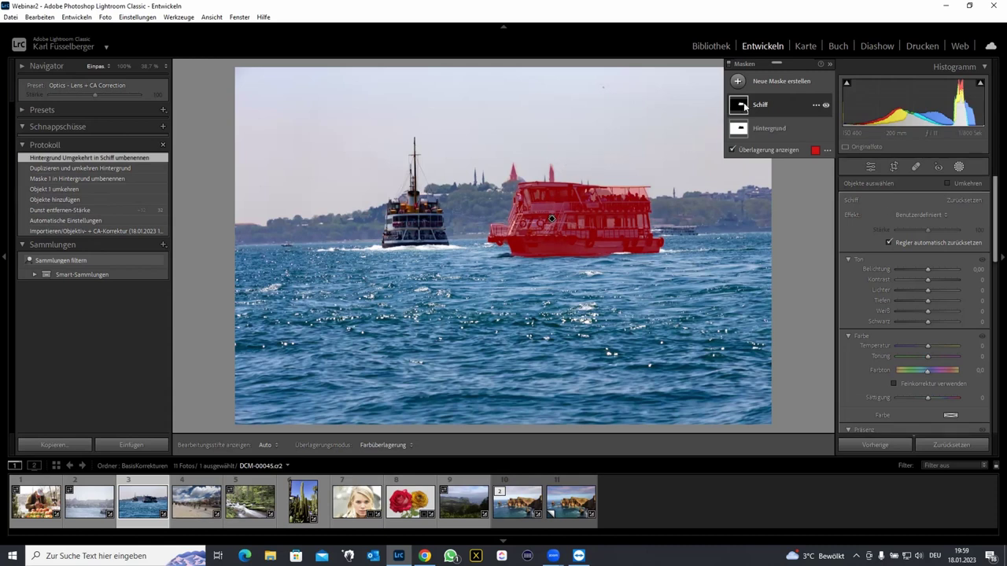
{"action": "left_click", "coordinate": [815, 103]}
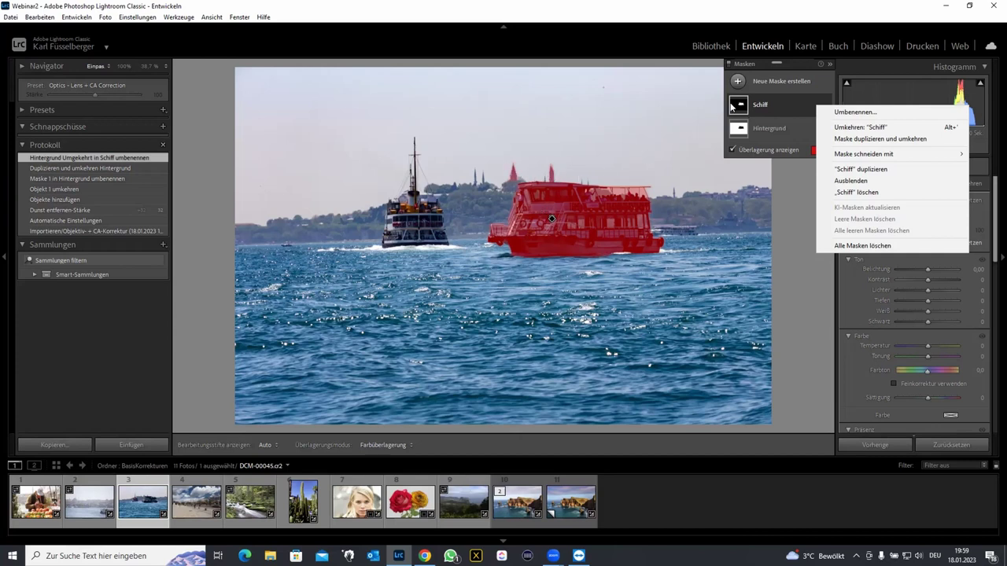
- Subtract a brush stroke from the Schiff mask in the sky near the tower, then close masking
{"action": "left_click", "coordinate": [786, 84]}
{"action": "left_click", "coordinate": [781, 177]}
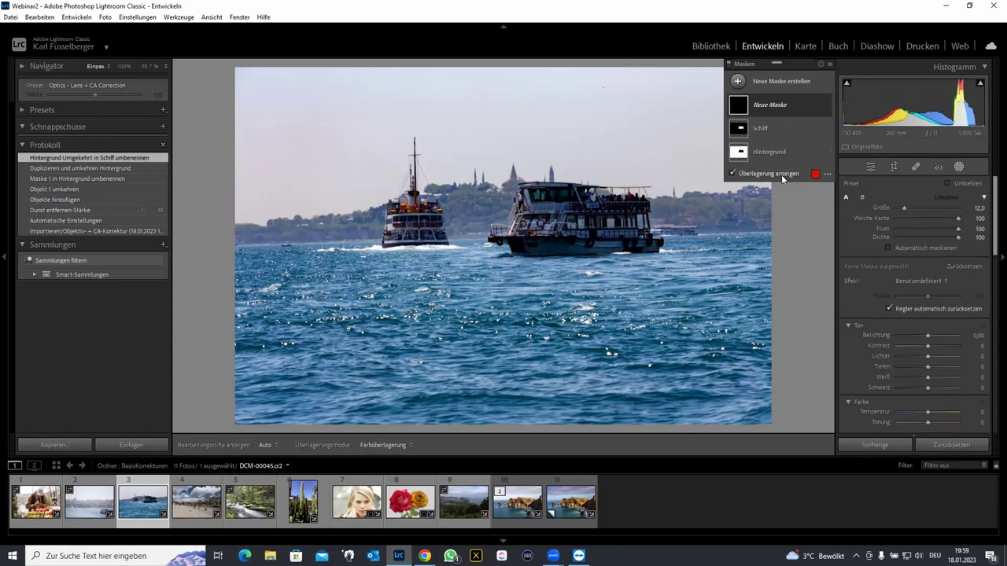
{"action": "left_click", "coordinate": [767, 128]}
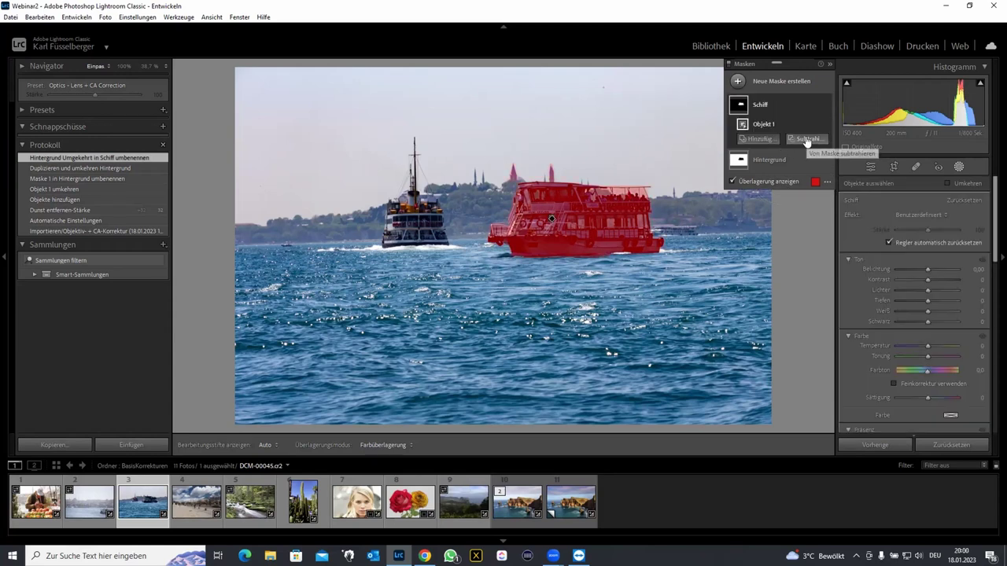
{"action": "left_click", "coordinate": [806, 139]}
{"action": "left_click", "coordinate": [787, 78]}
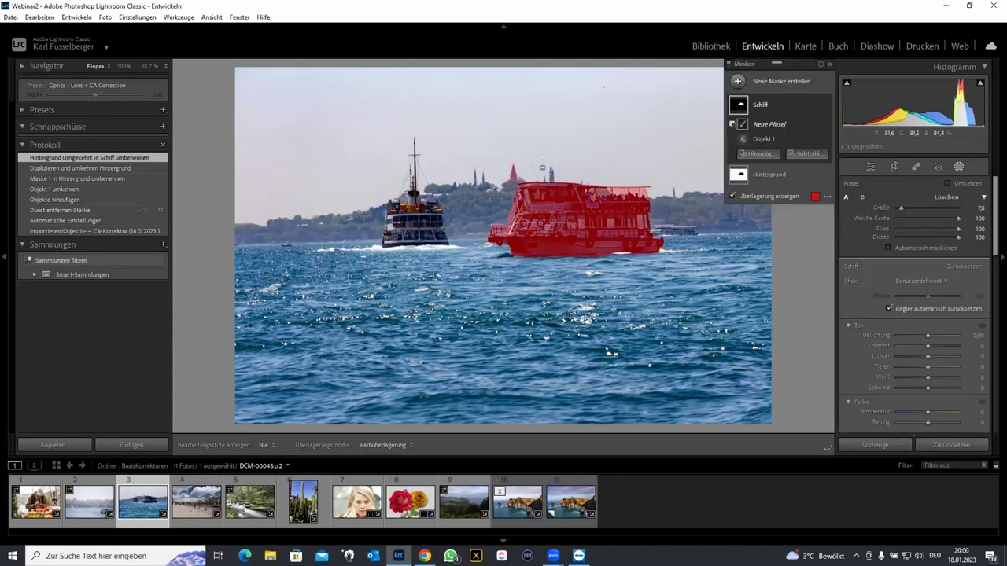
{"action": "left_click_drag", "start_coordinate": [554, 167], "coordinate": [512, 172]}
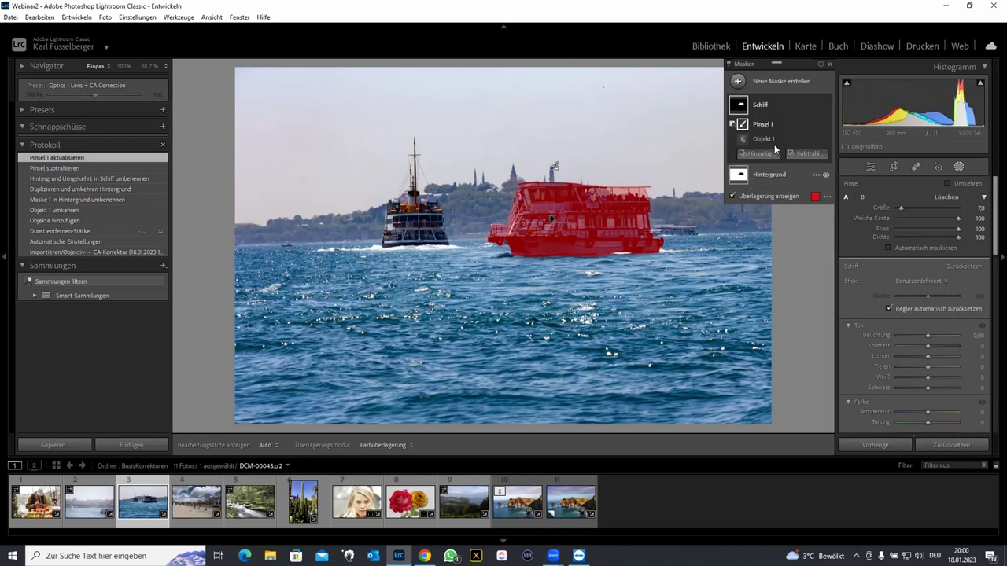
{"action": "mouse_move", "coordinate": [770, 139]}
{"action": "left_click_drag", "start_coordinate": [554, 166], "coordinate": [556, 163]}
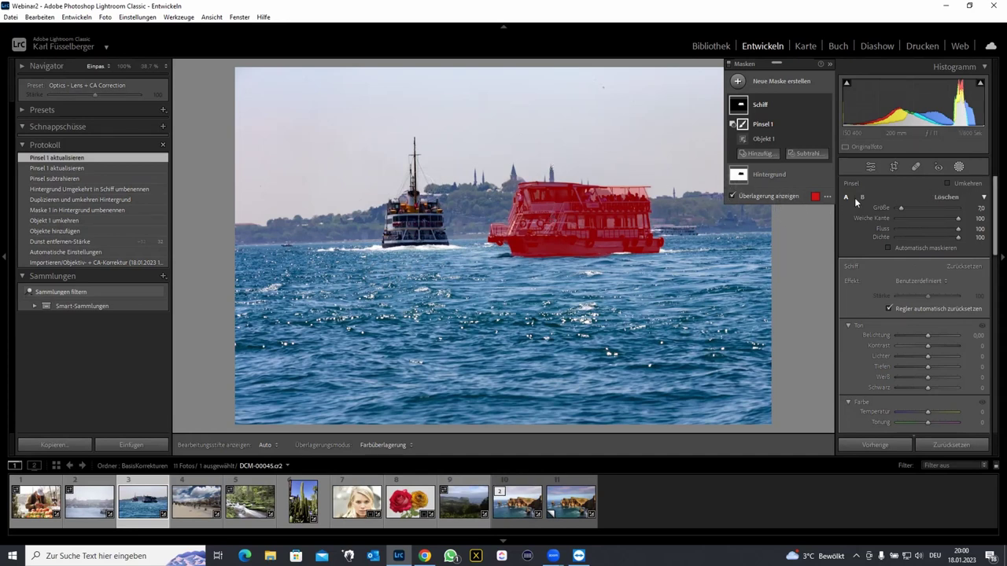
{"action": "left_click", "coordinate": [958, 166]}
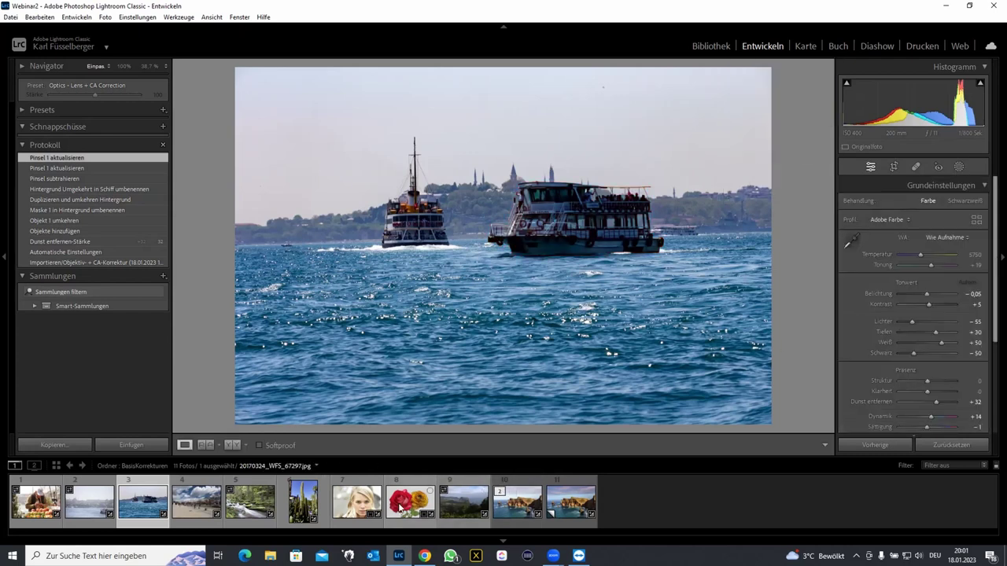
- Reset the rose-and-ranunculus photo and add an inverted subject mask covering the background
{"action": "left_click", "coordinate": [401, 507]}
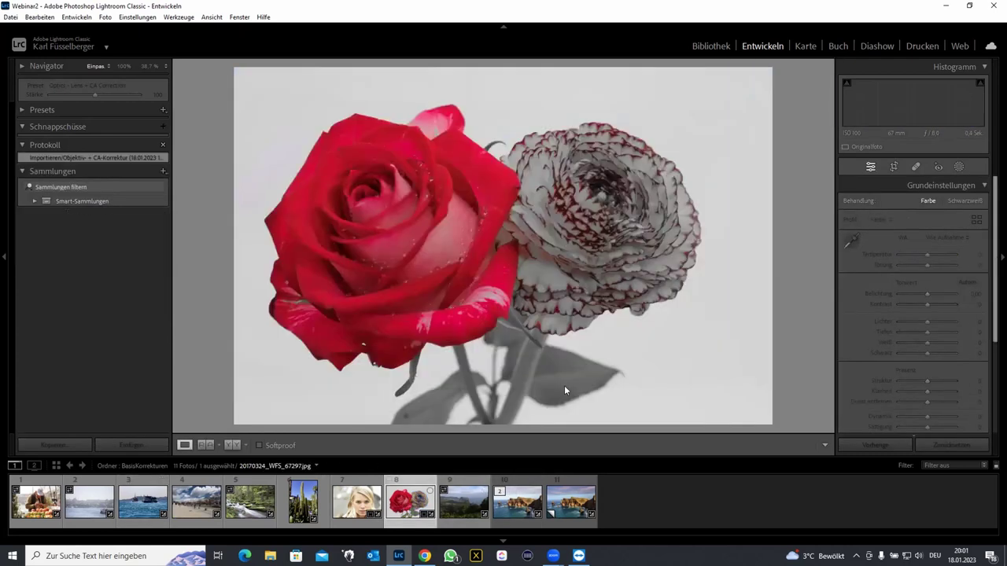
{"action": "left_click", "coordinate": [934, 445]}
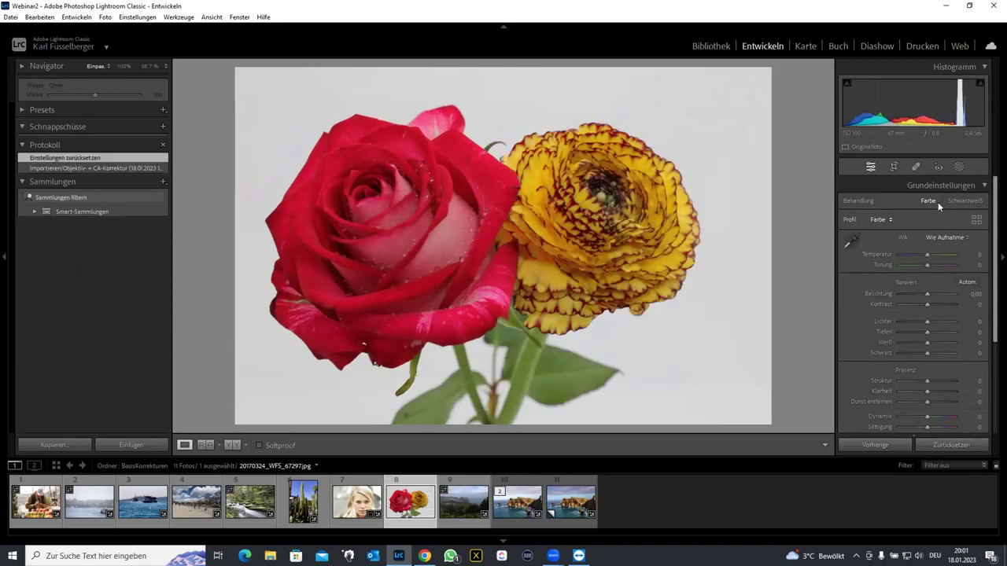
{"action": "left_click", "coordinate": [959, 167]}
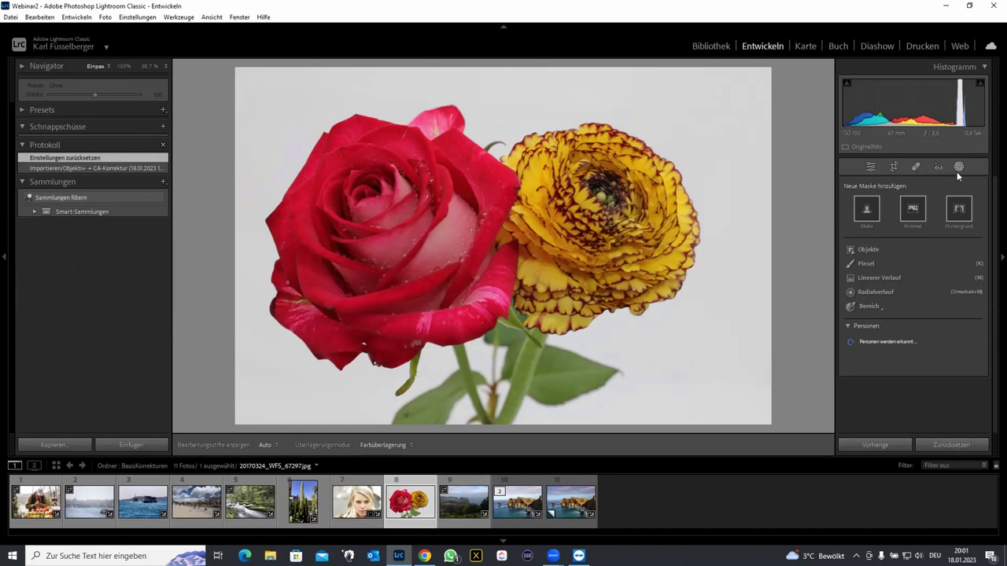
{"action": "left_click", "coordinate": [866, 209]}
{"action": "left_click_drag", "start_coordinate": [928, 270], "coordinate": [917, 270]}
{"action": "left_click", "coordinate": [945, 184]}
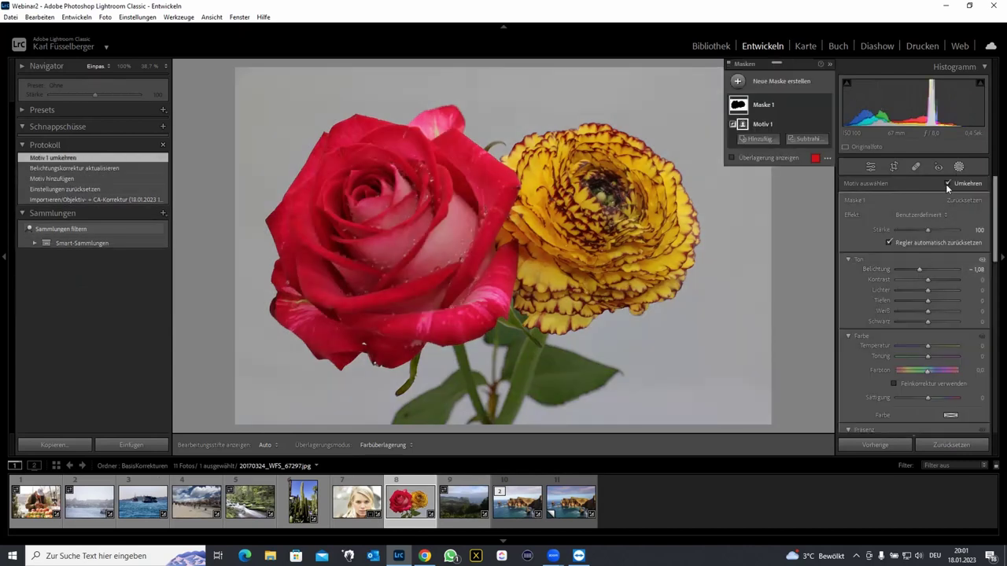
- Settle the background mask's exposure at -0,77, then open the pomegranate seller photo
{"action": "mouse_move", "coordinate": [916, 270]}
{"action": "left_mouse_down"}
{"action": "mouse_move", "coordinate": [875, 275]}
{"action": "mouse_move", "coordinate": [941, 266]}
{"action": "mouse_move", "coordinate": [902, 273]}
{"action": "left_mouse_up"}
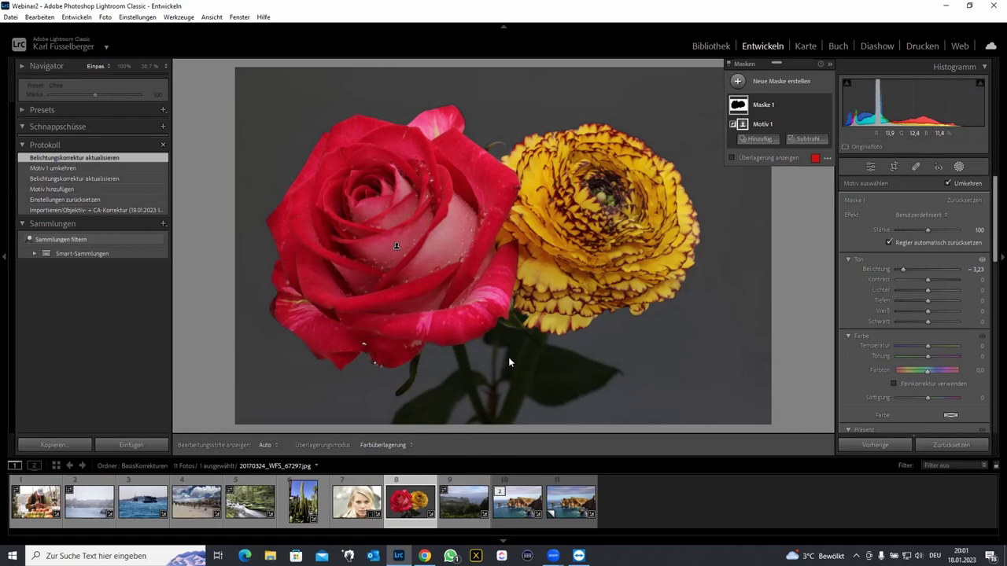
{"action": "left_click_drag", "start_coordinate": [903, 269], "coordinate": [920, 270]}
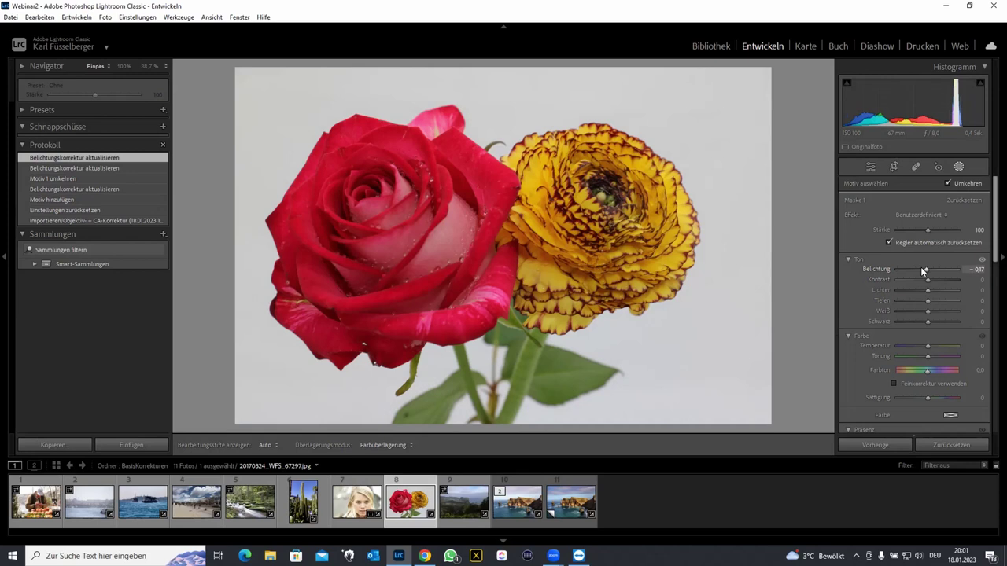
{"action": "left_click", "coordinate": [48, 497]}
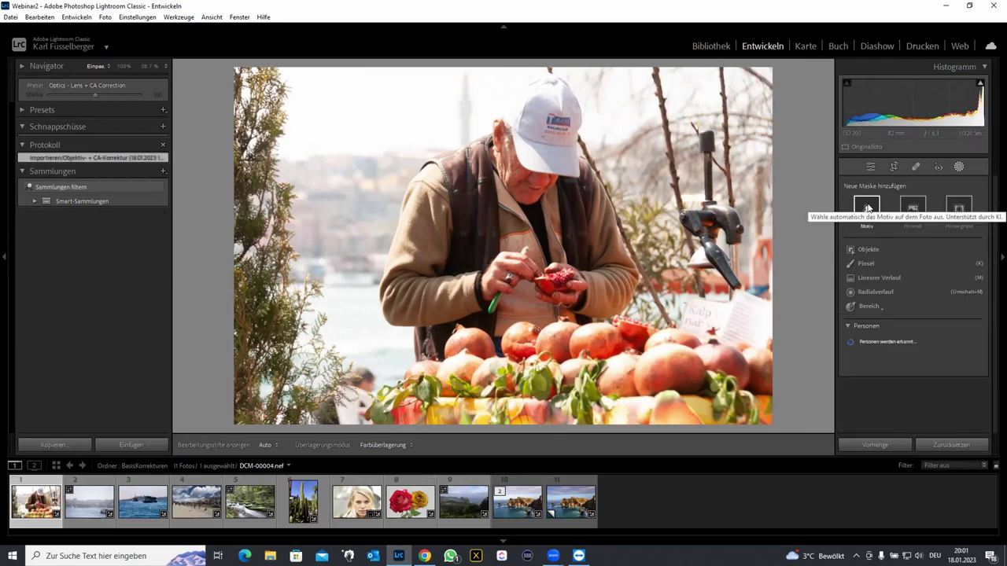
- Mask the man as the subject, brighten him, and name the mask 'Mann'
{"action": "left_click", "coordinate": [867, 208]}
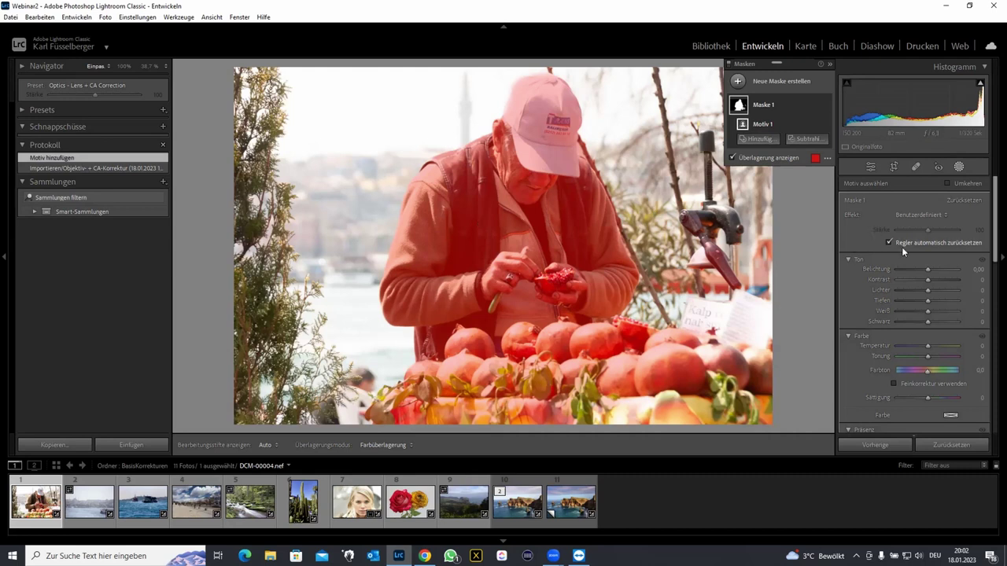
{"action": "left_click_drag", "start_coordinate": [923, 270], "coordinate": [925, 270]}
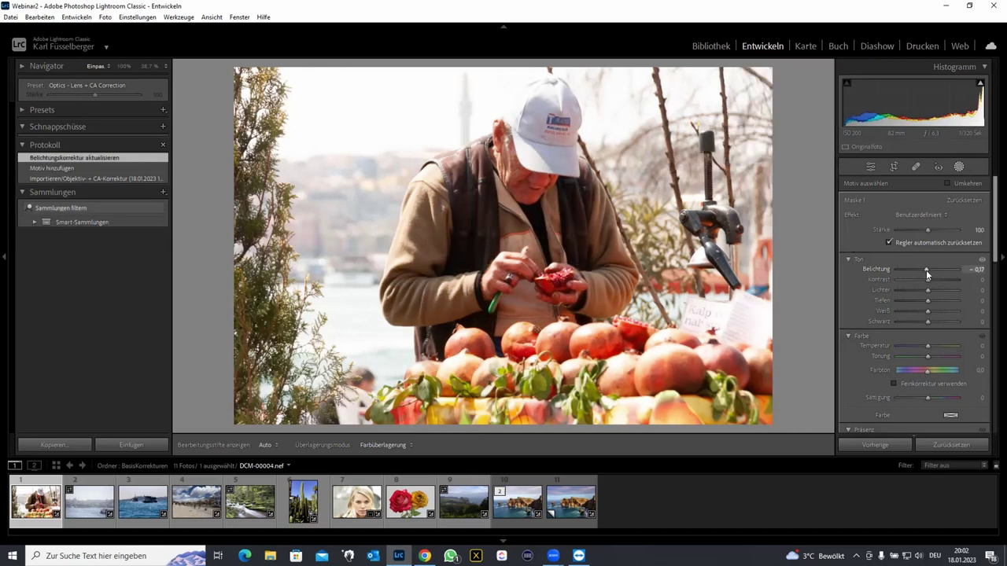
{"action": "key", "text": "o"}
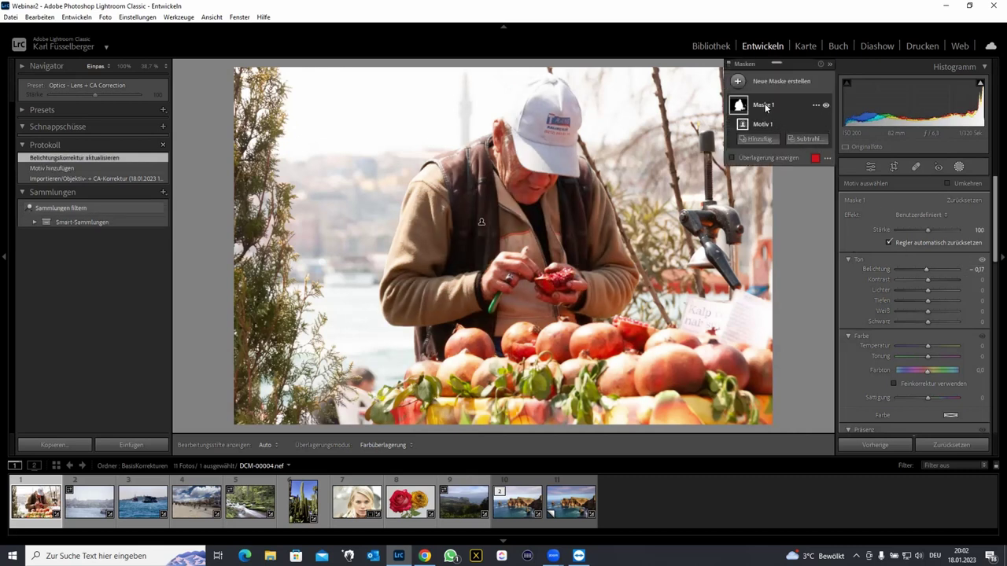
{"action": "double_click", "coordinate": [767, 105]}
{"action": "type", "text": "Mann"}
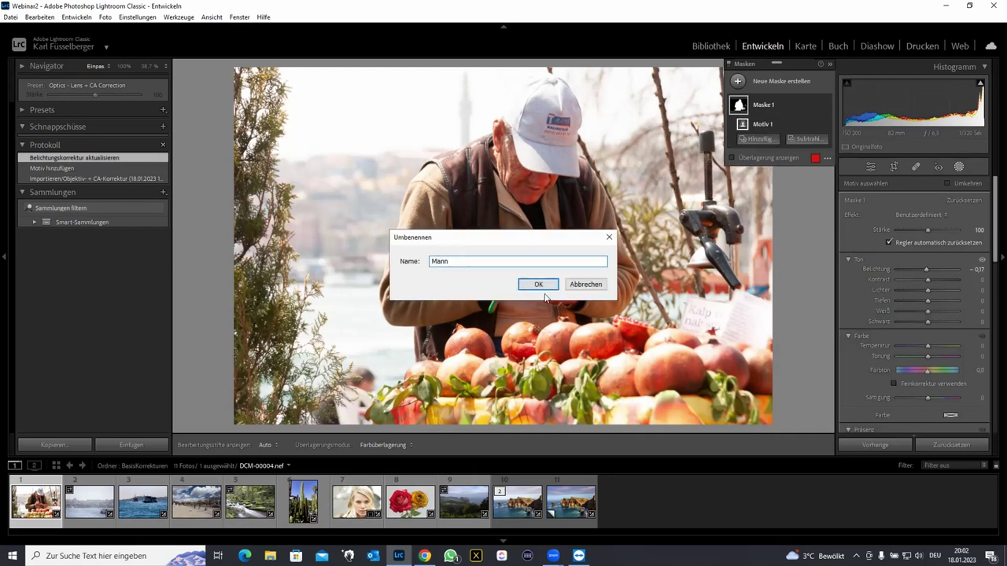
{"action": "left_click", "coordinate": [541, 285]}
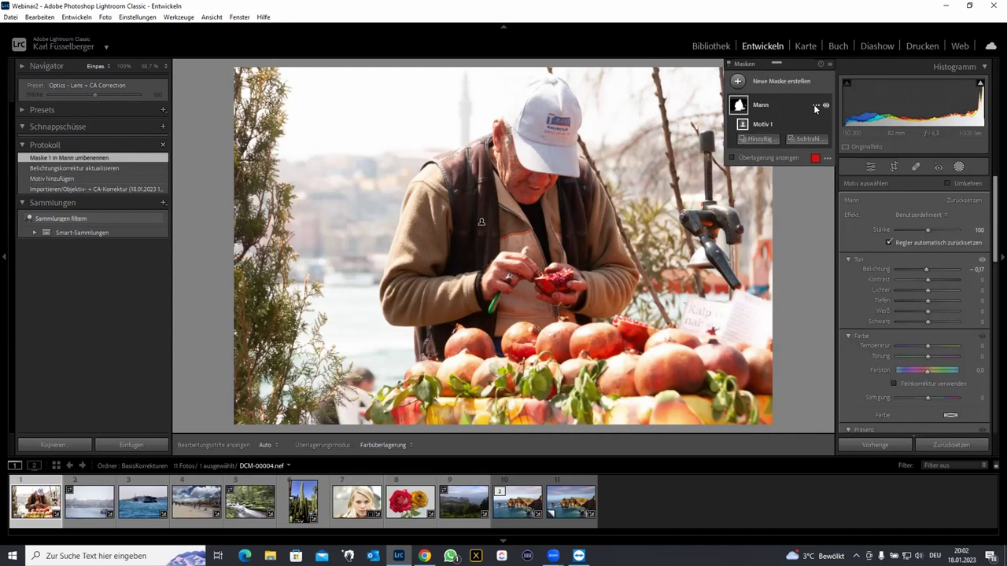
- Add an inverted duplicate of Mann and fine-tune the background's exposure
{"action": "right_click", "coordinate": [816, 106]}
{"action": "left_click", "coordinate": [846, 140]}
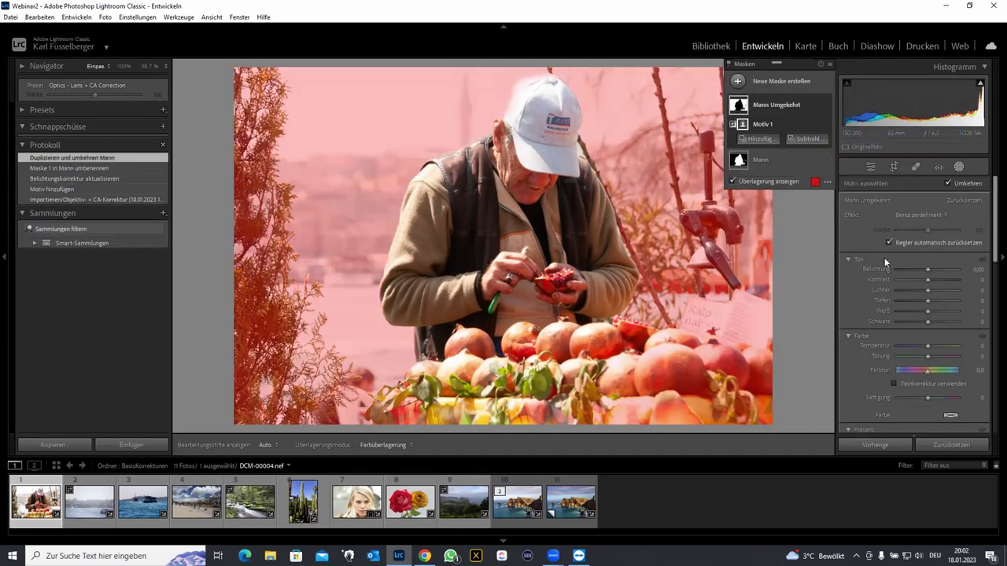
{"action": "left_click_drag", "start_coordinate": [925, 270], "coordinate": [920, 269]}
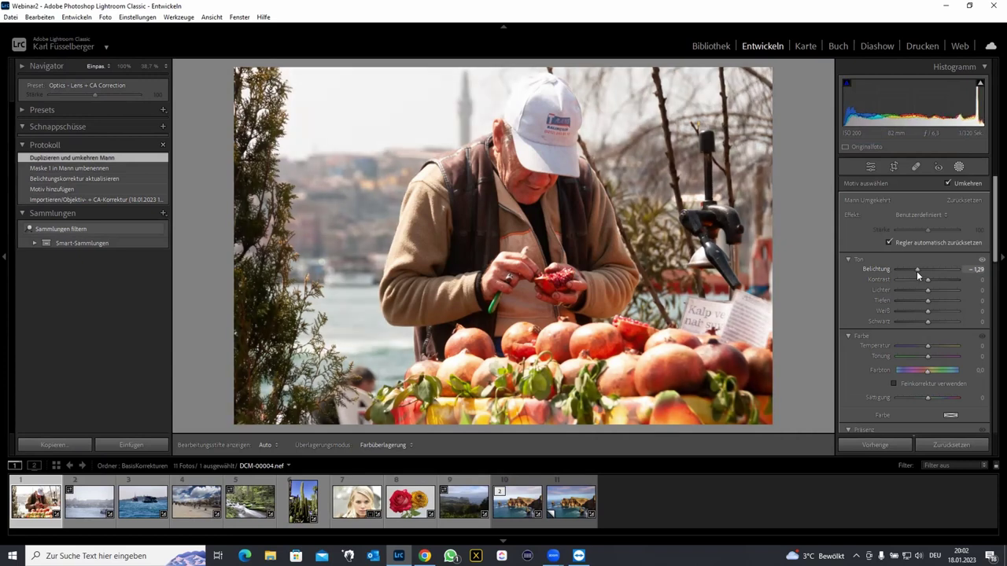
{"action": "left_click_drag", "start_coordinate": [921, 269], "coordinate": [923, 264]}
{"action": "key", "text": "o"}
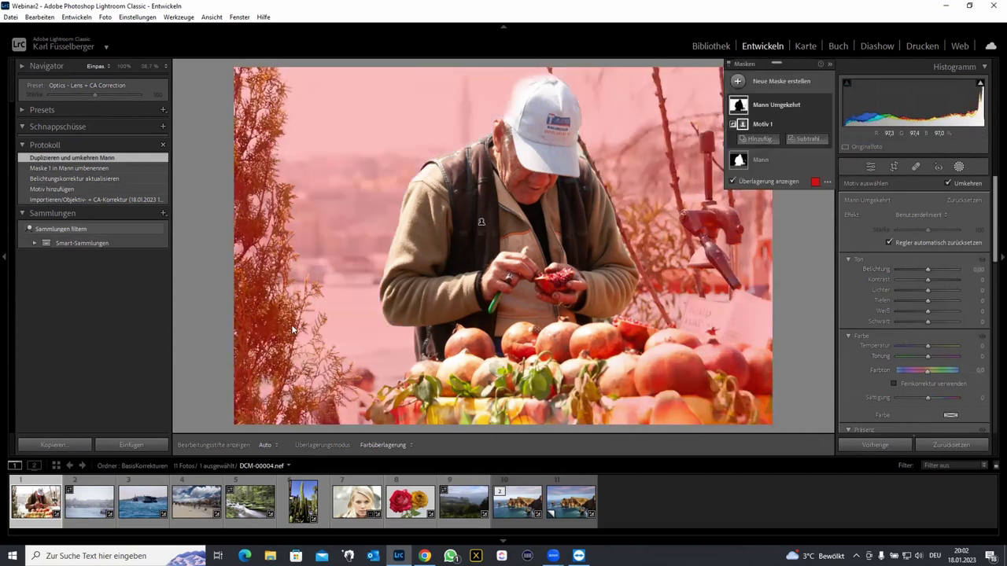
- Go through the Bildbearbeitung library grid back to the pomegranate photo DCM-00004.nef in Develop
{"action": "key", "text": "g"}
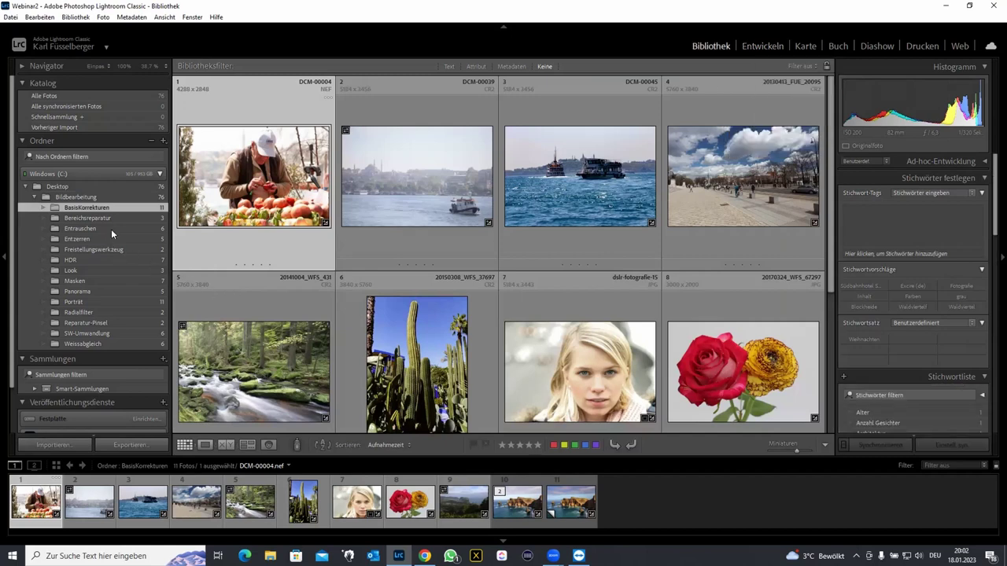
{"action": "left_click", "coordinate": [98, 197]}
{"action": "scroll", "coordinate": [506, 252], "scroll_direction": "down", "scroll_amount": 3}
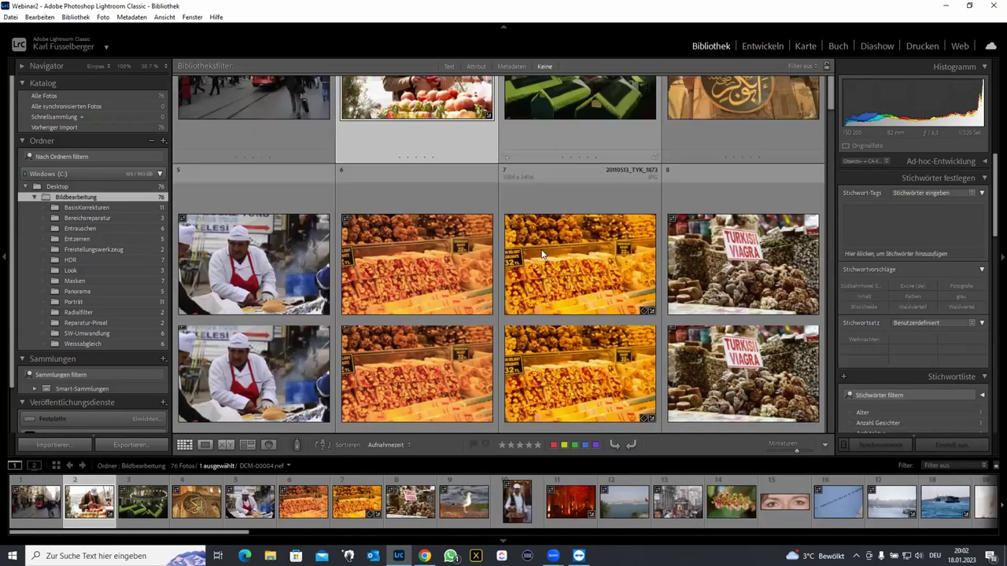
{"action": "scroll", "coordinate": [541, 252], "scroll_direction": "down", "scroll_amount": 2}
{"action": "scroll", "coordinate": [541, 253], "scroll_direction": "down", "scroll_amount": 3}
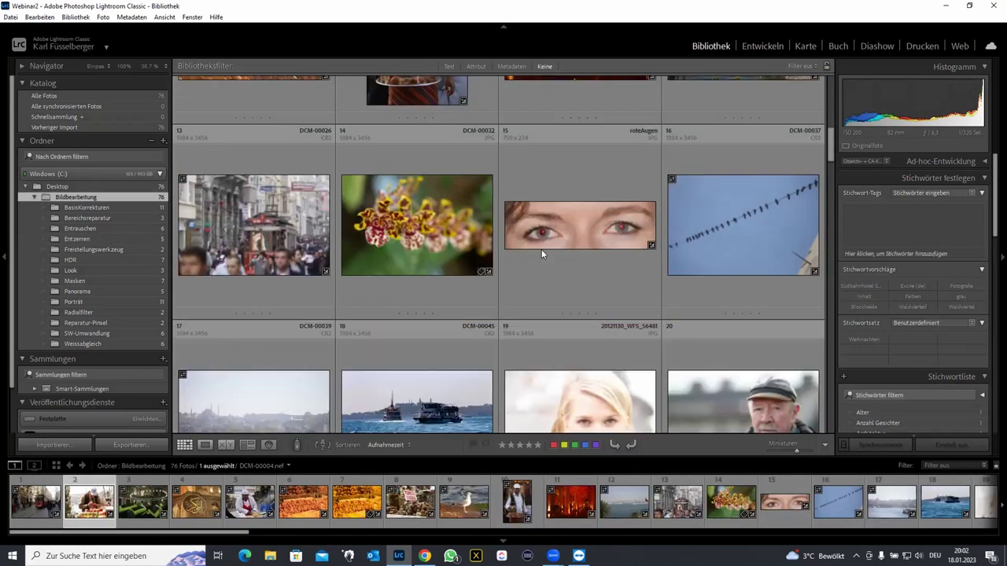
{"action": "scroll", "coordinate": [541, 253], "scroll_direction": "up", "scroll_amount": 8}
{"action": "mouse_move", "coordinate": [416, 176]}
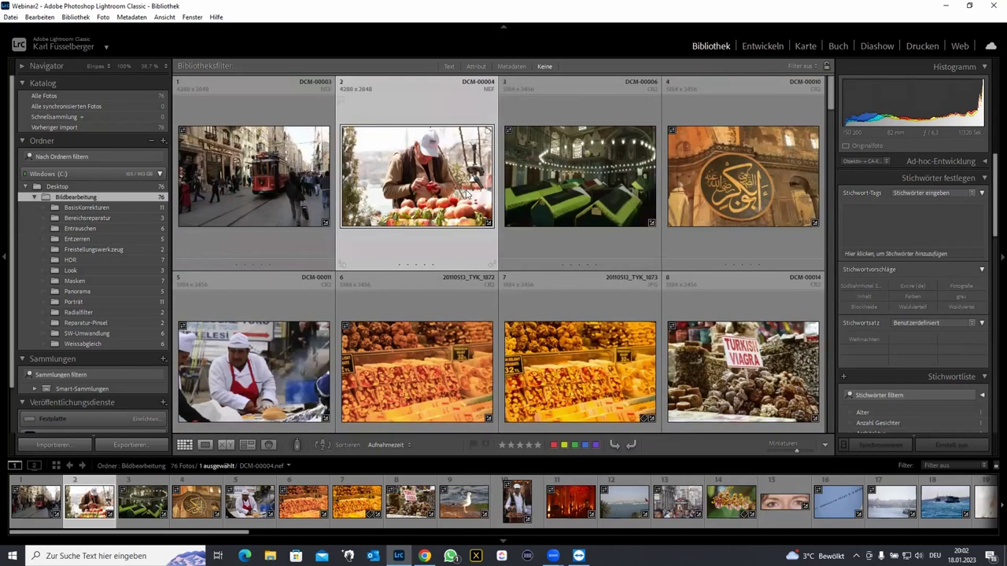
{"action": "double_click", "coordinate": [431, 177]}
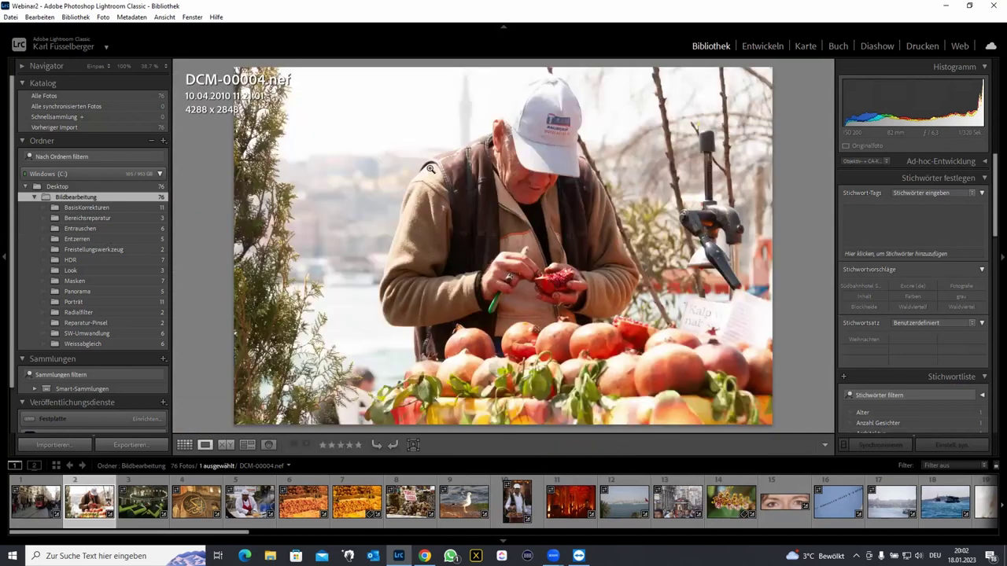
{"action": "left_click", "coordinate": [760, 47]}
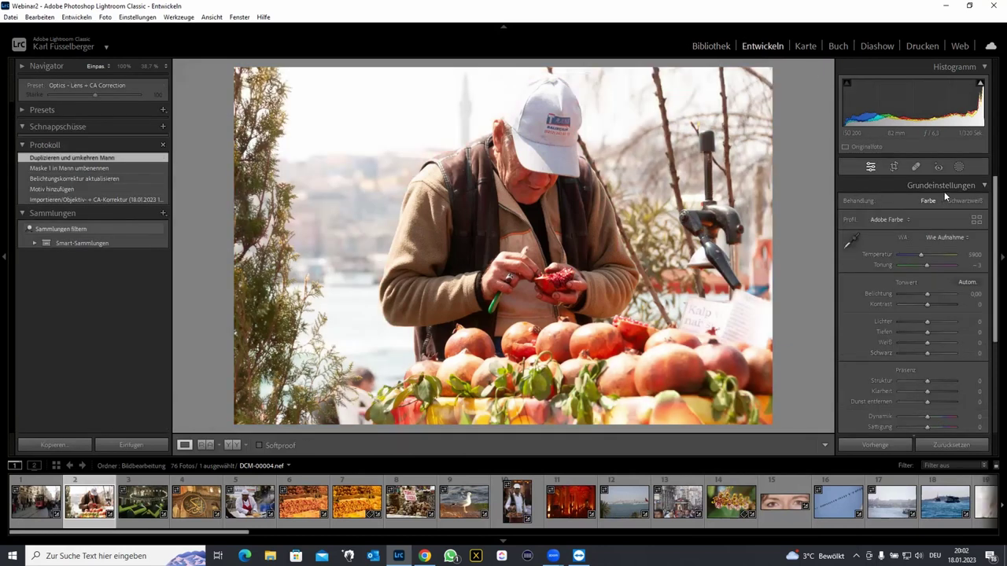
- Soften the Mann Umgekehrt background: Struktur -62, Klarheit -53, Dunst entfernen -41
{"action": "left_click", "coordinate": [958, 167]}
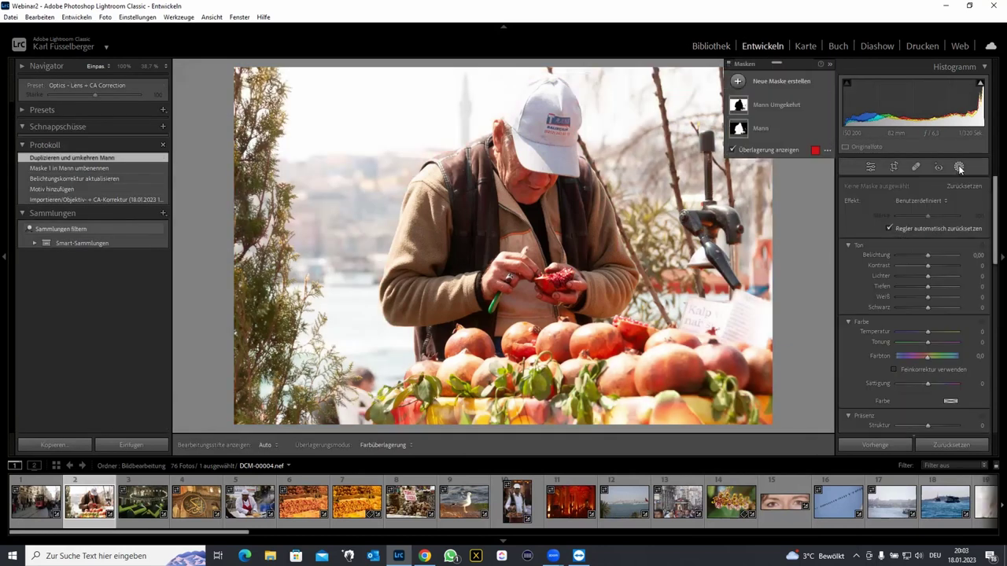
{"action": "left_click", "coordinate": [739, 105]}
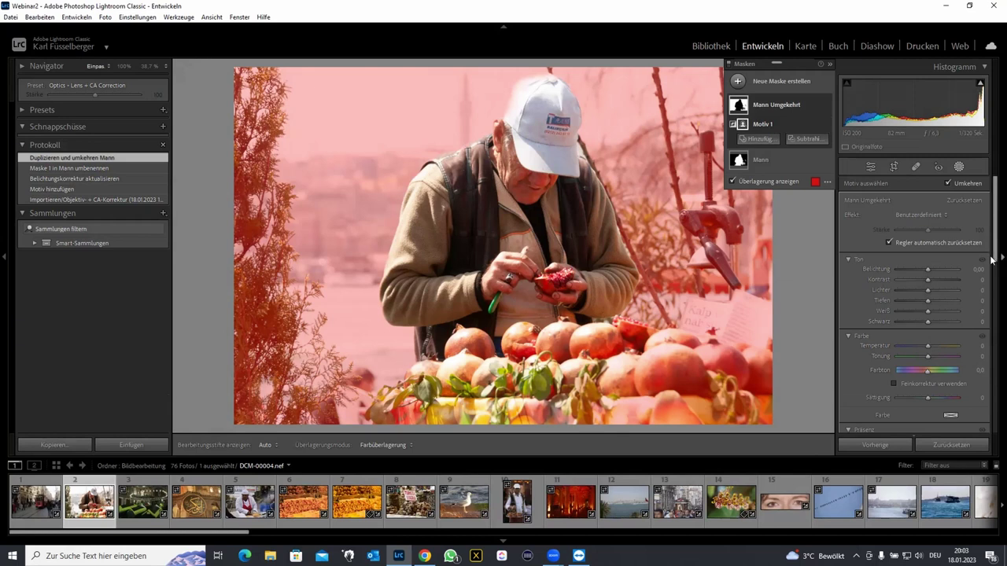
{"action": "scroll", "coordinate": [991, 252], "scroll_direction": "down", "scroll_amount": 5}
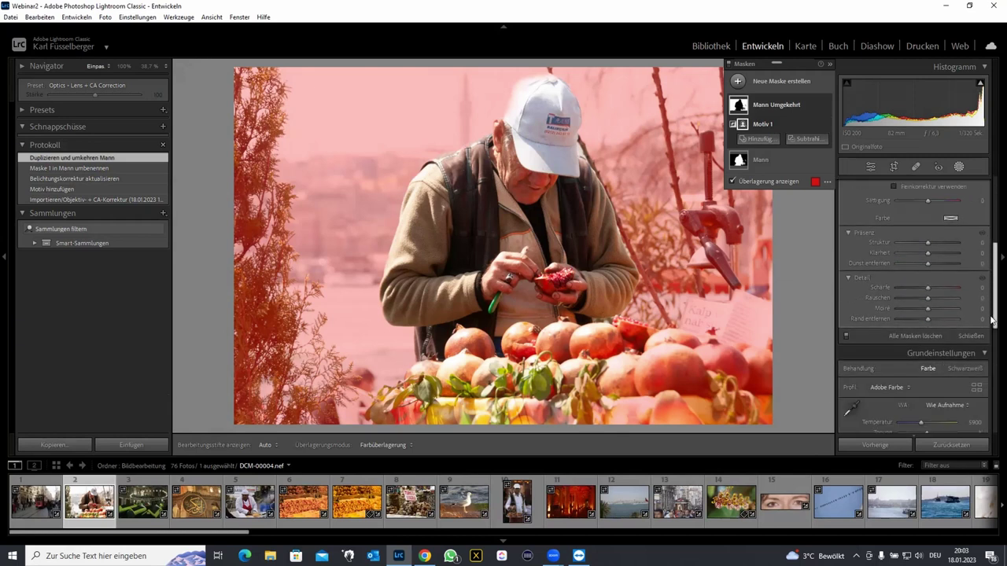
{"action": "mouse_move", "coordinate": [928, 253]}
{"action": "left_mouse_down"}
{"action": "mouse_move", "coordinate": [866, 243]}
{"action": "mouse_move", "coordinate": [902, 243]}
{"action": "mouse_move", "coordinate": [902, 252]}
{"action": "mouse_move", "coordinate": [869, 267]}
{"action": "mouse_move", "coordinate": [954, 260]}
{"action": "mouse_move", "coordinate": [916, 266]}
{"action": "mouse_move", "coordinate": [907, 242]}
{"action": "mouse_move", "coordinate": [911, 258]}
{"action": "left_mouse_up"}
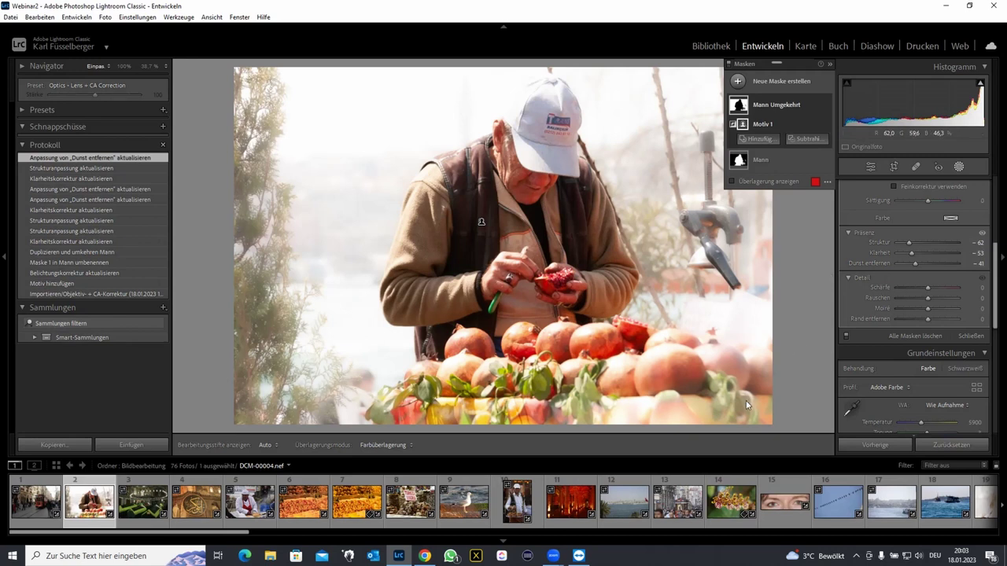
- Find the candlelit dinner photo _P3A9794.cr3 in the Library grid and view it enlarged
{"action": "key", "text": "g"}
{"action": "scroll", "coordinate": [526, 304], "scroll_direction": "down", "scroll_amount": 3}
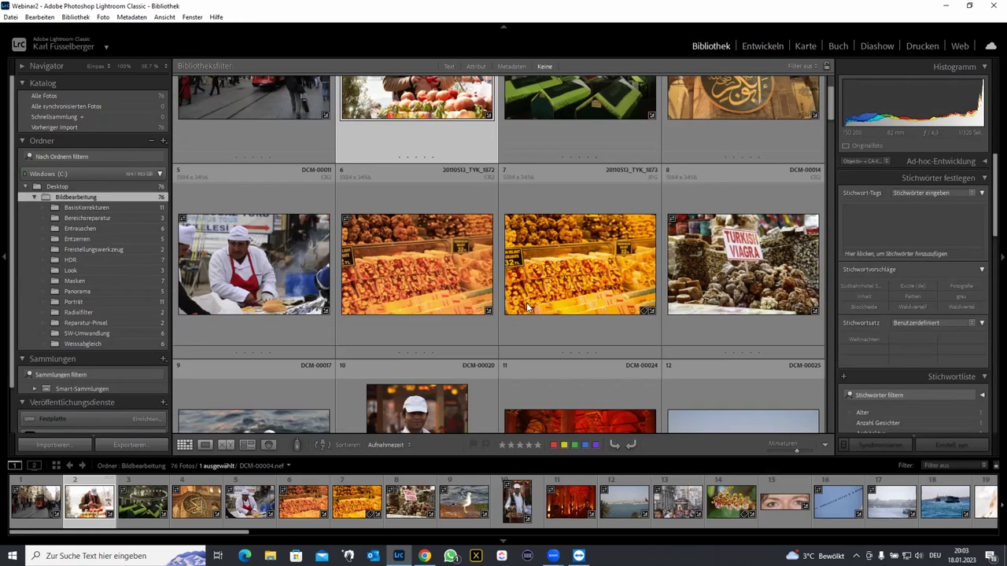
{"action": "scroll", "coordinate": [527, 304], "scroll_direction": "down", "scroll_amount": 3}
{"action": "scroll", "coordinate": [526, 303], "scroll_direction": "down", "scroll_amount": 3}
{"action": "scroll", "coordinate": [527, 302], "scroll_direction": "down", "scroll_amount": 2}
{"action": "scroll", "coordinate": [526, 302], "scroll_direction": "down", "scroll_amount": 2}
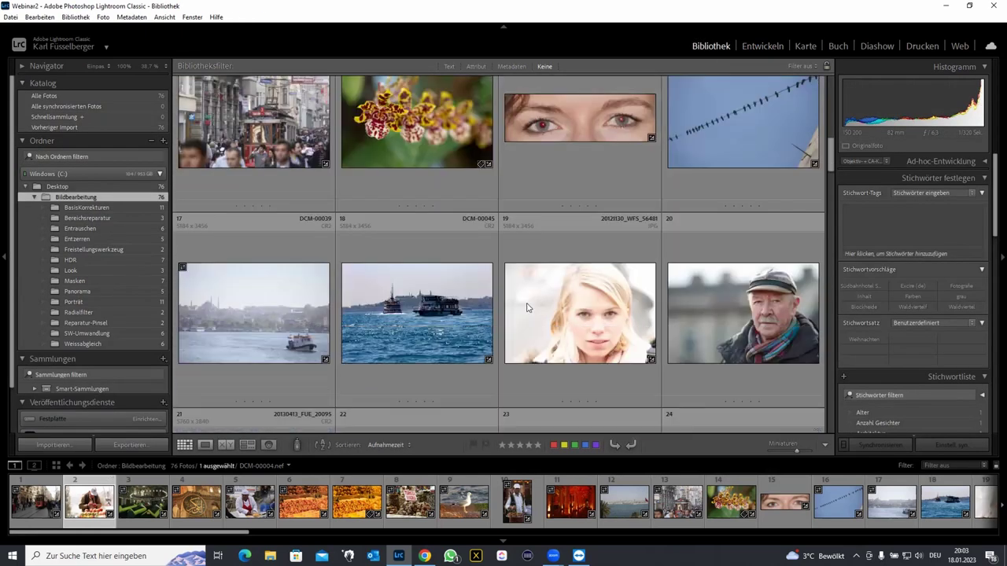
{"action": "scroll", "coordinate": [526, 302], "scroll_direction": "down", "scroll_amount": 2}
{"action": "scroll", "coordinate": [527, 302], "scroll_direction": "down", "scroll_amount": 2}
{"action": "scroll", "coordinate": [526, 303], "scroll_direction": "down", "scroll_amount": 3}
{"action": "scroll", "coordinate": [526, 304], "scroll_direction": "down", "scroll_amount": 3}
{"action": "scroll", "coordinate": [526, 304], "scroll_direction": "down", "scroll_amount": 3}
{"action": "scroll", "coordinate": [527, 304], "scroll_direction": "down", "scroll_amount": 3}
{"action": "scroll", "coordinate": [526, 302], "scroll_direction": "down", "scroll_amount": 2}
{"action": "scroll", "coordinate": [526, 302], "scroll_direction": "down", "scroll_amount": 3}
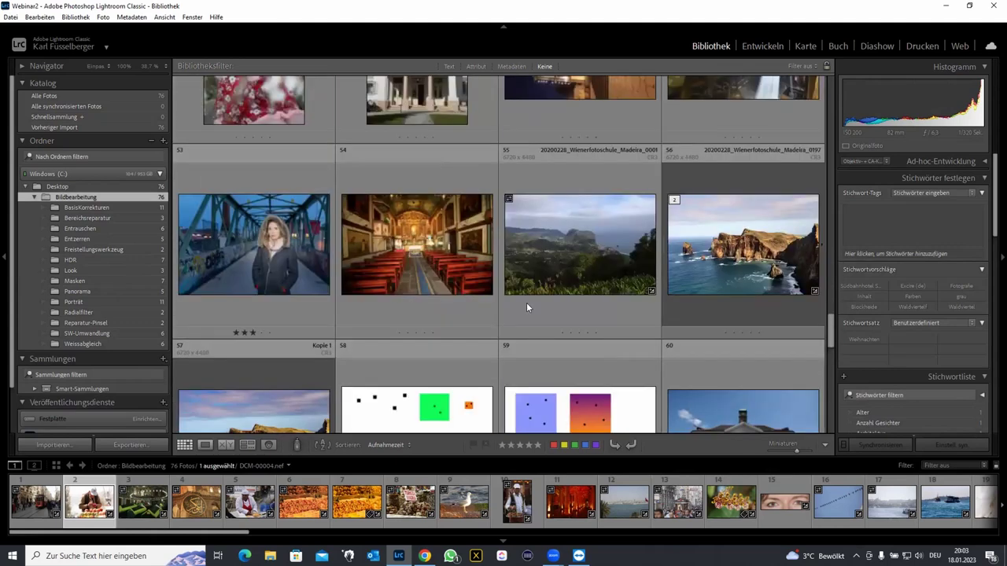
{"action": "scroll", "coordinate": [526, 302], "scroll_direction": "down", "scroll_amount": 3}
{"action": "scroll", "coordinate": [526, 302], "scroll_direction": "down", "scroll_amount": 1}
{"action": "scroll", "coordinate": [526, 302], "scroll_direction": "down", "scroll_amount": 3}
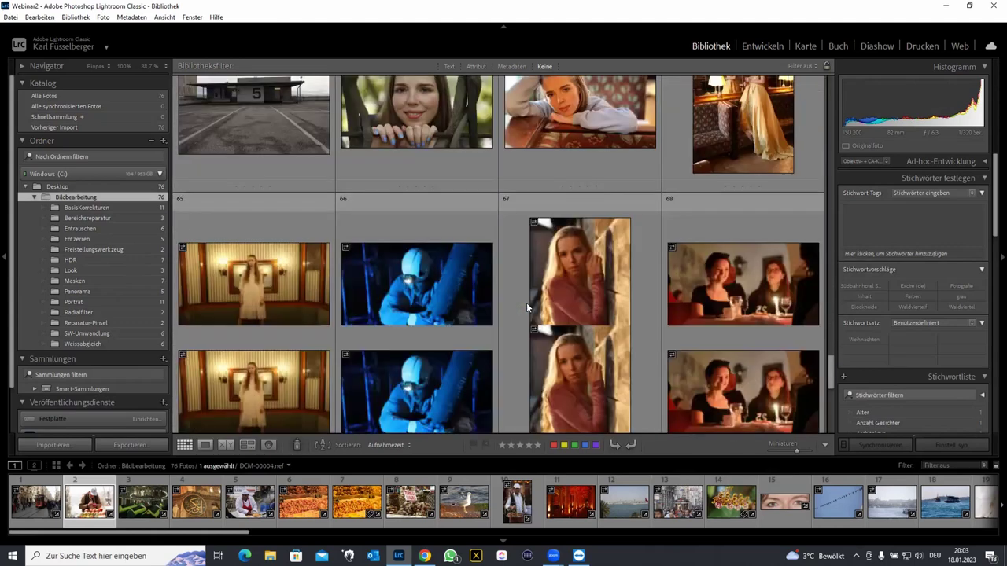
{"action": "scroll", "coordinate": [527, 302], "scroll_direction": "down", "scroll_amount": 1}
{"action": "scroll", "coordinate": [526, 302], "scroll_direction": "down", "scroll_amount": 3}
{"action": "scroll", "coordinate": [526, 302], "scroll_direction": "up", "scroll_amount": 3}
{"action": "scroll", "coordinate": [526, 302], "scroll_direction": "up", "scroll_amount": 1}
{"action": "left_click", "coordinate": [728, 258]}
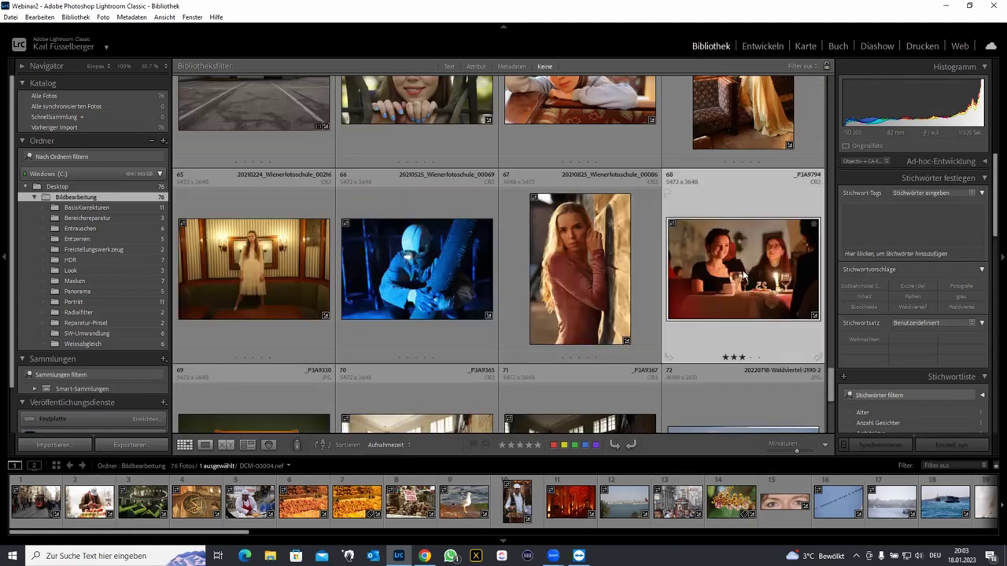
{"action": "double_click", "coordinate": [729, 258]}
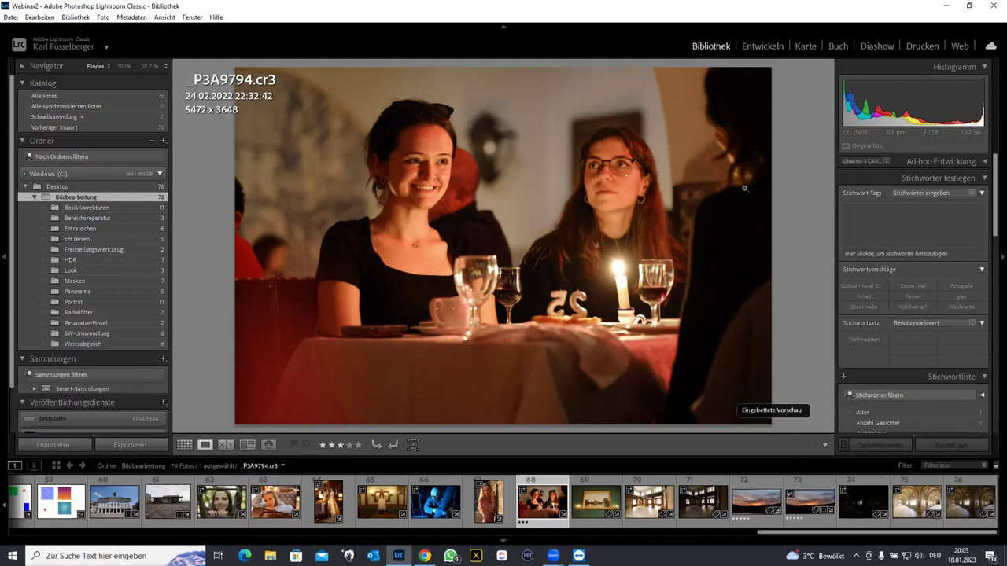
- In Develop, create Maske 1 covering the entire left-hand woman as Person 1 (Gesamte Person)
{"action": "left_click", "coordinate": [763, 47]}
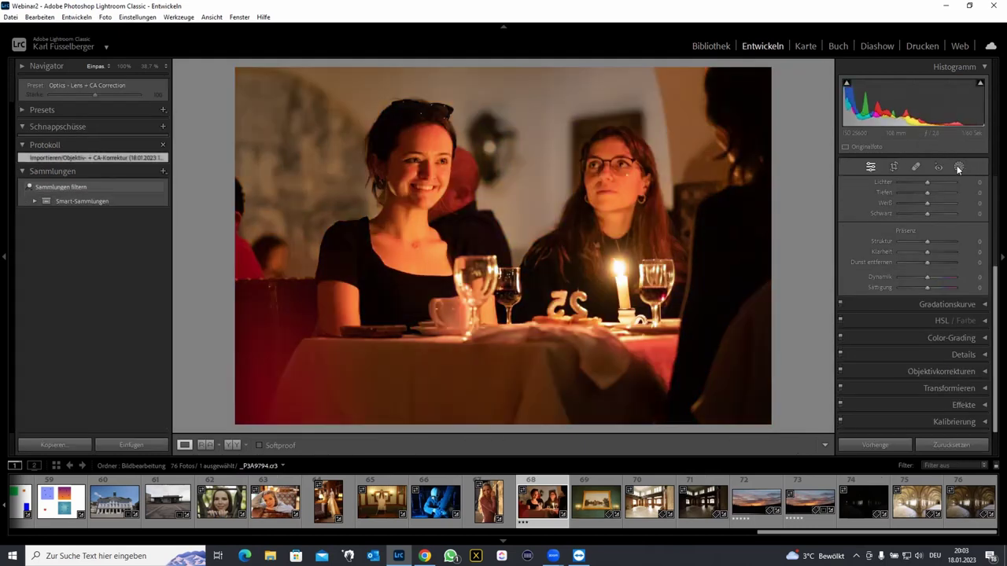
{"action": "left_click", "coordinate": [958, 167]}
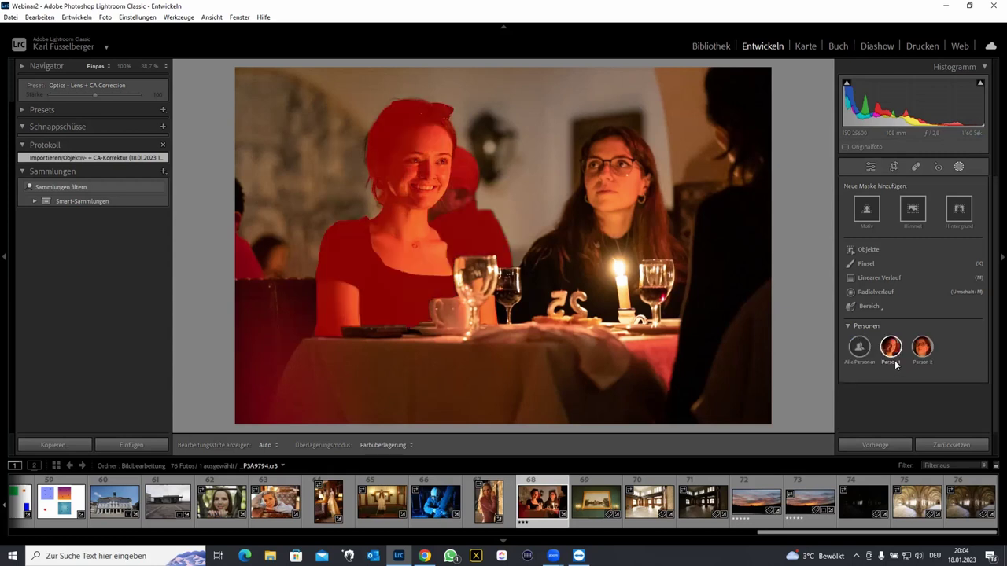
{"action": "left_click", "coordinate": [888, 349]}
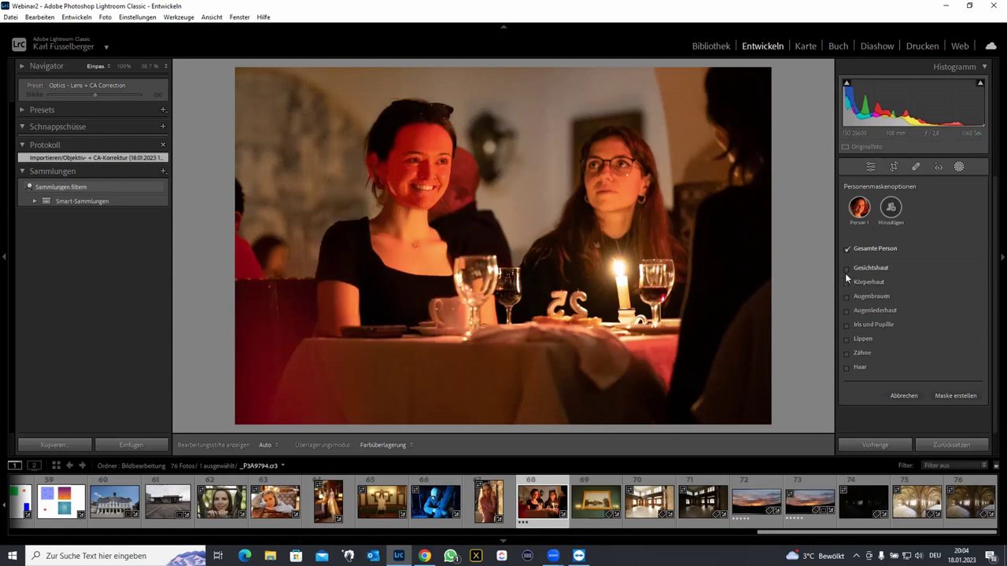
{"action": "left_click", "coordinate": [846, 269]}
{"action": "left_click", "coordinate": [846, 296]}
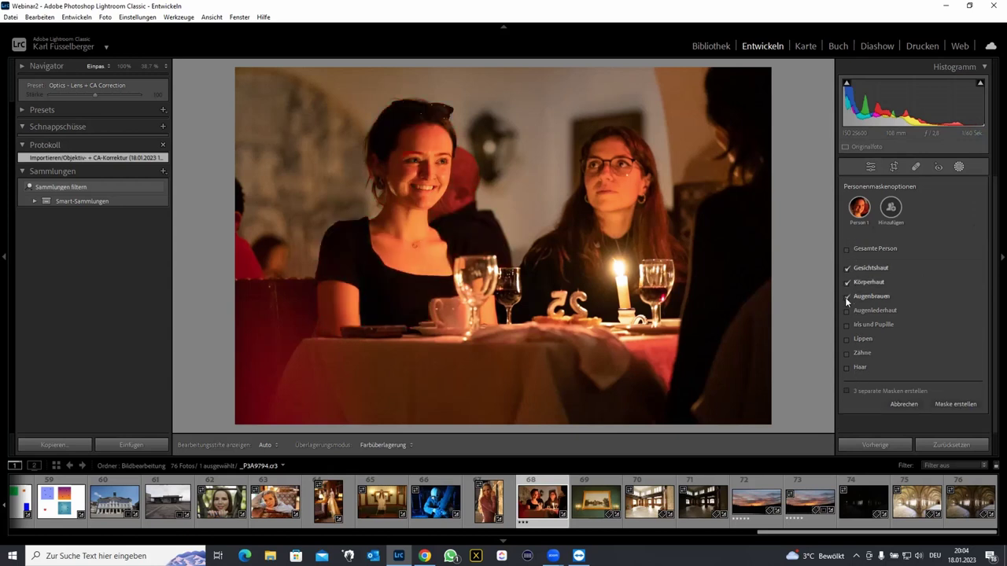
{"action": "left_click", "coordinate": [846, 324]}
{"action": "left_click", "coordinate": [848, 252]}
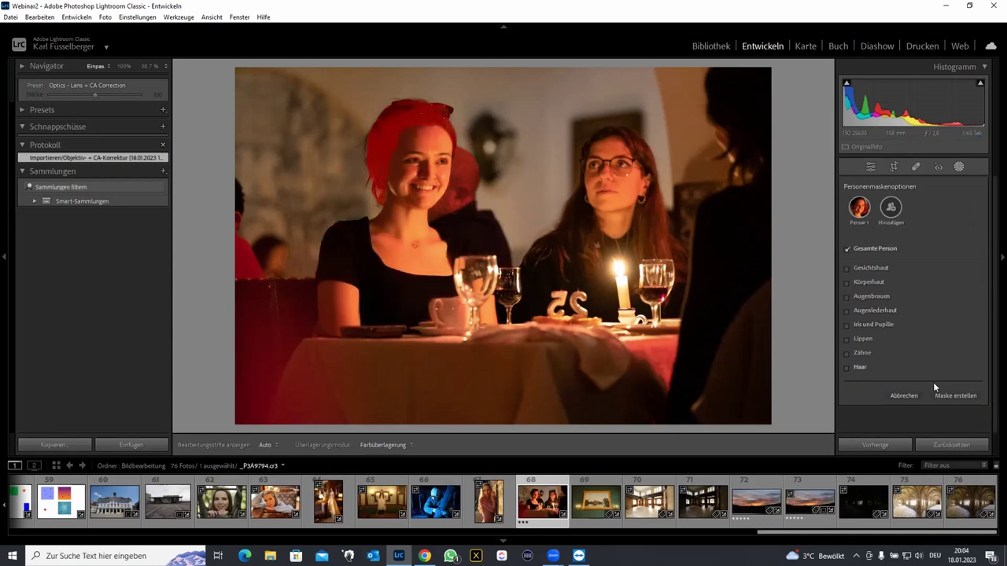
{"action": "left_click", "coordinate": [952, 394]}
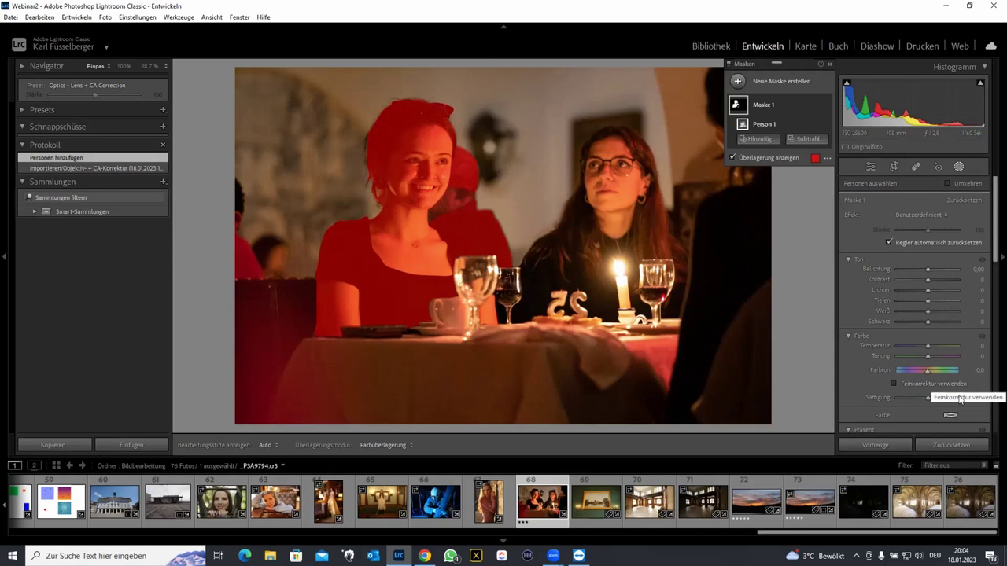
- Start a new people mask on the right-hand woman as Person 2, then switch to the woman-behind-bars portrait
{"action": "left_click", "coordinate": [738, 82]}
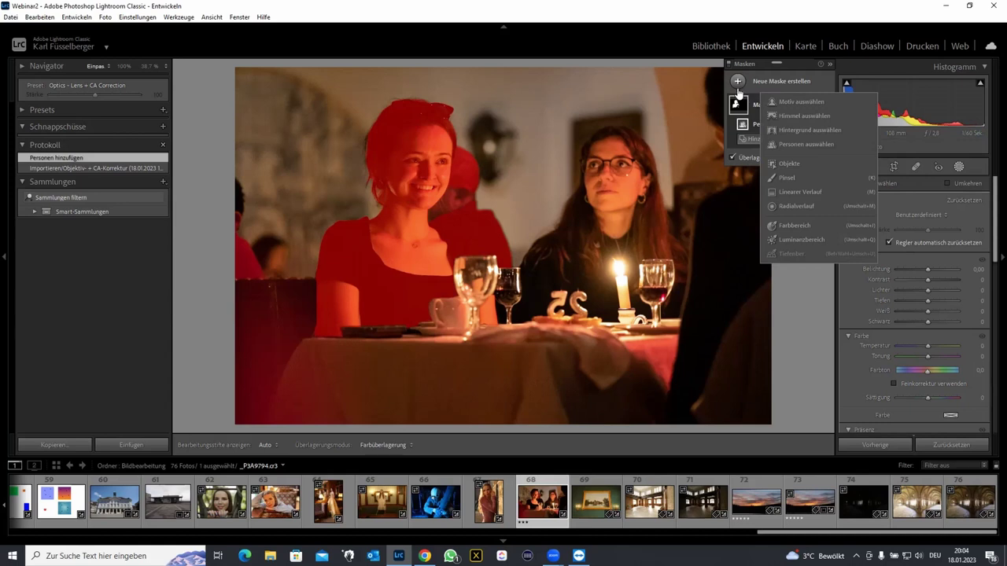
{"action": "left_click", "coordinate": [800, 143]}
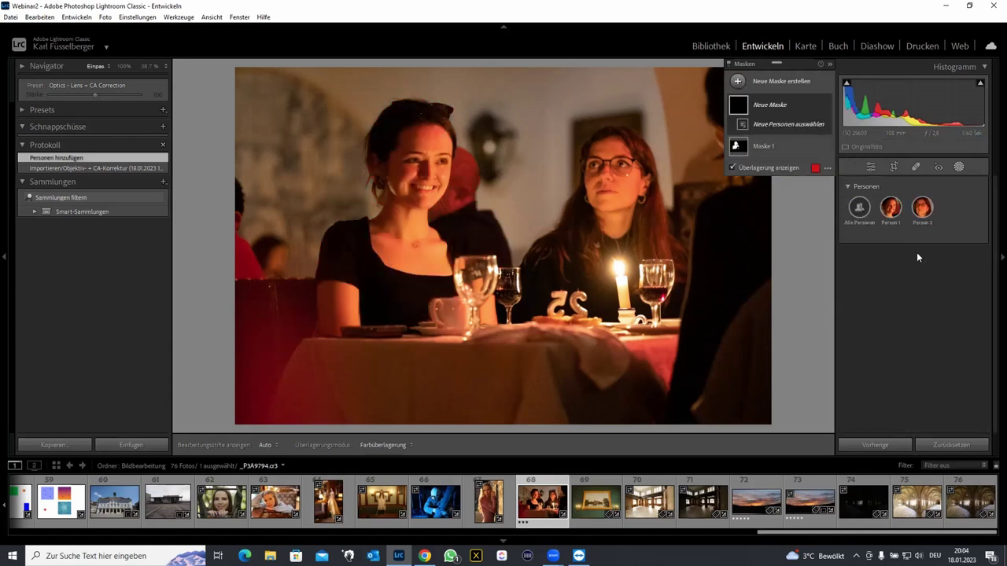
{"action": "left_click", "coordinate": [917, 208]}
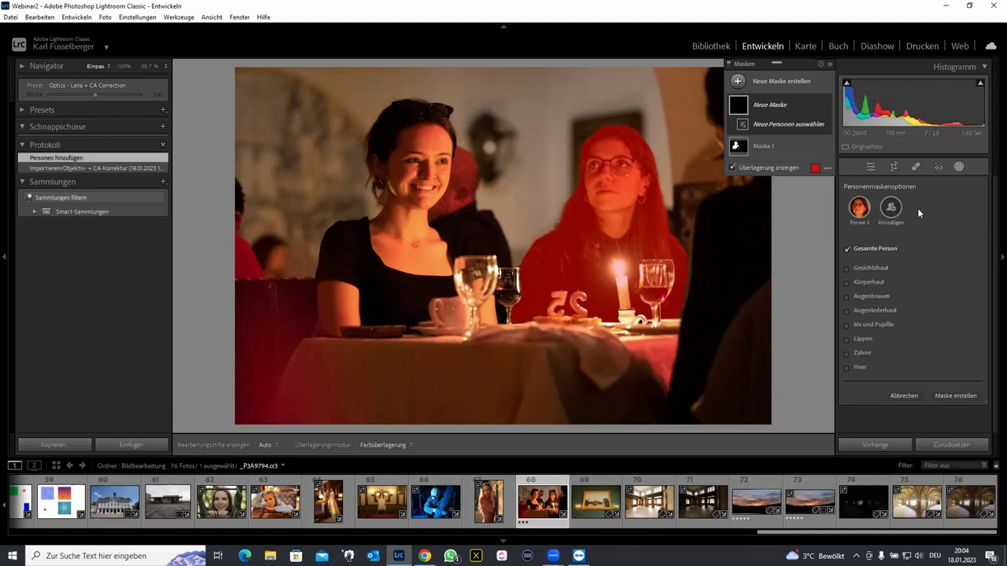
{"action": "left_click", "coordinate": [224, 500]}
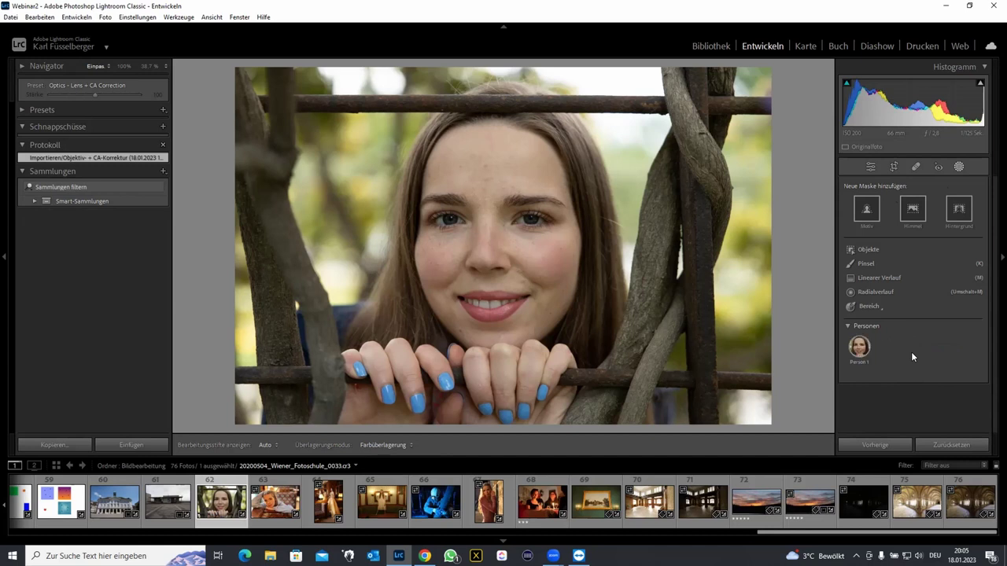
- Create separate Person 1 submasks for face and body skin, eyebrows, eyes, iris, lips, teeth and hair
{"action": "left_click", "coordinate": [857, 347]}
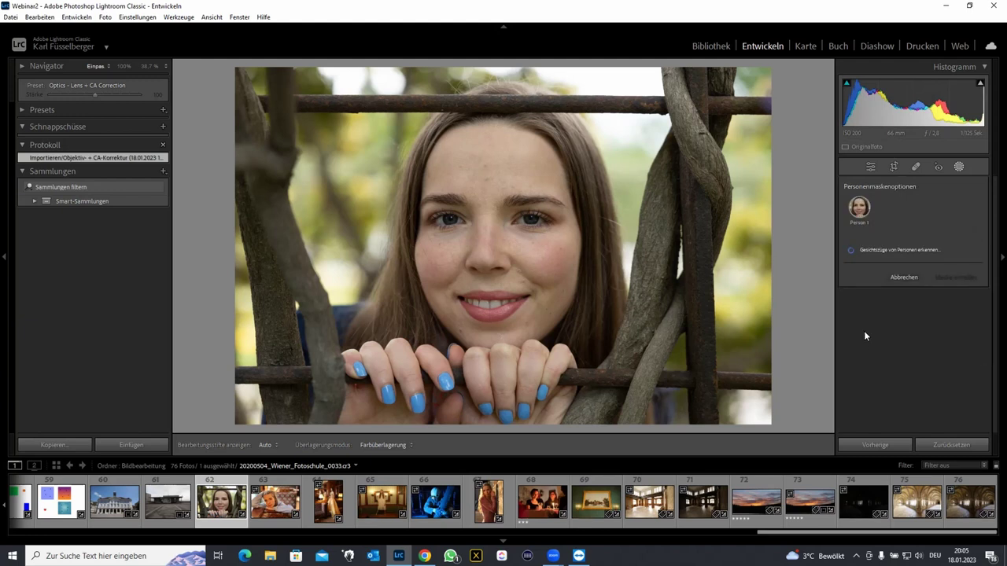
{"action": "left_click", "coordinate": [847, 267]}
{"action": "left_click", "coordinate": [847, 282]}
{"action": "left_click", "coordinate": [846, 296]}
{"action": "left_click", "coordinate": [847, 324]}
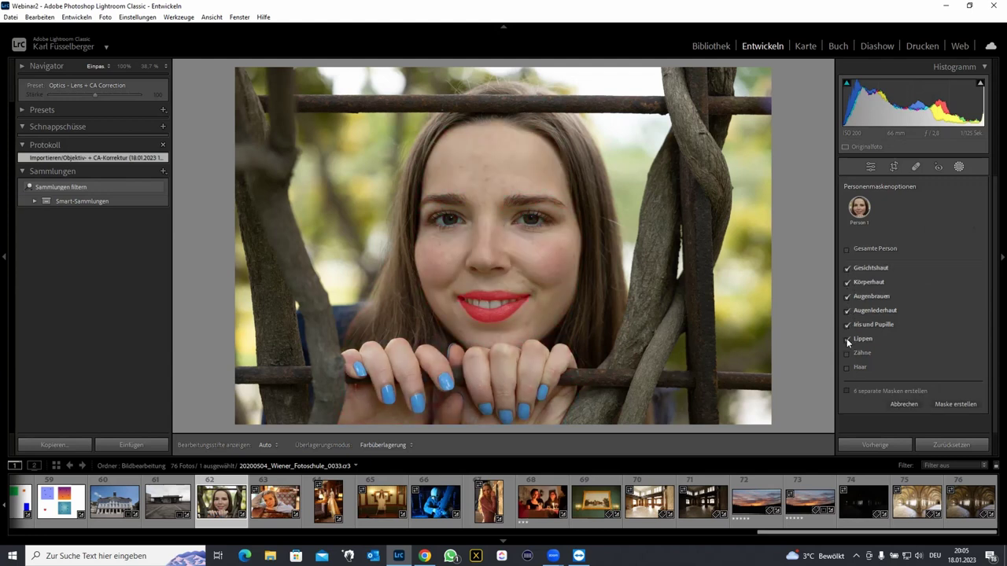
{"action": "left_click", "coordinate": [846, 352]}
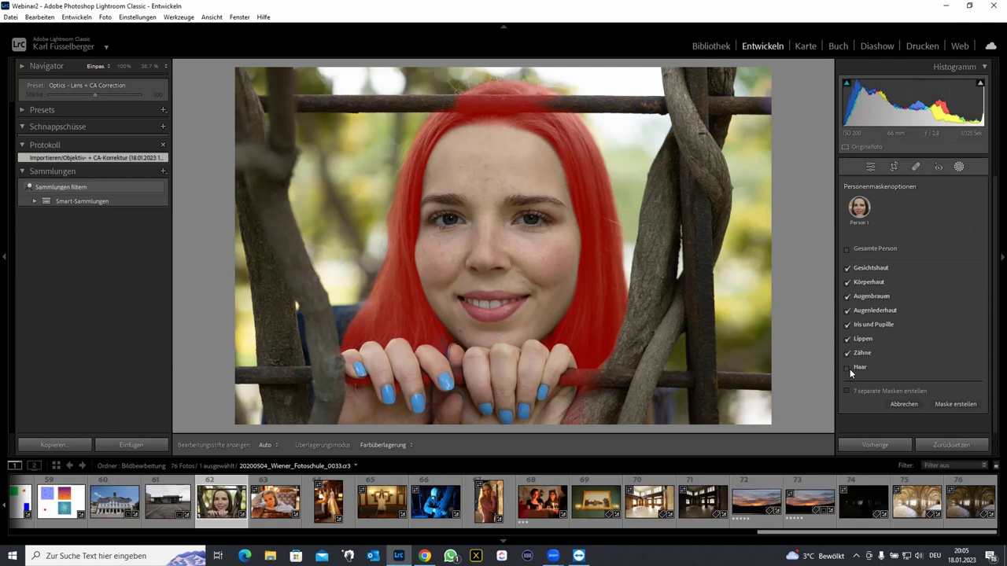
{"action": "left_click", "coordinate": [949, 404]}
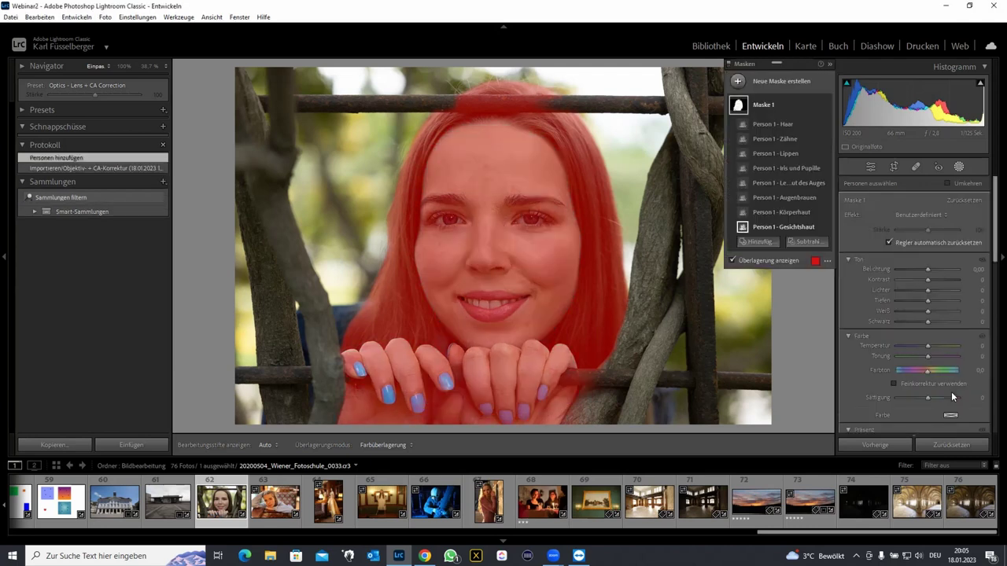
- Apply the Haut weichzeichnen preset to the body skin submask at reduced strength
{"action": "left_click", "coordinate": [775, 214]}
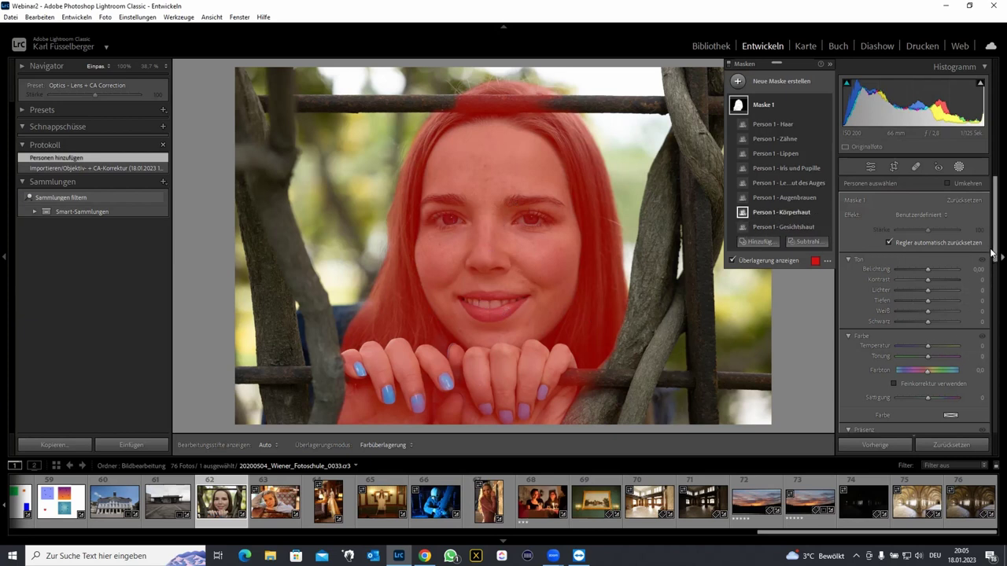
{"action": "left_click", "coordinate": [945, 217]}
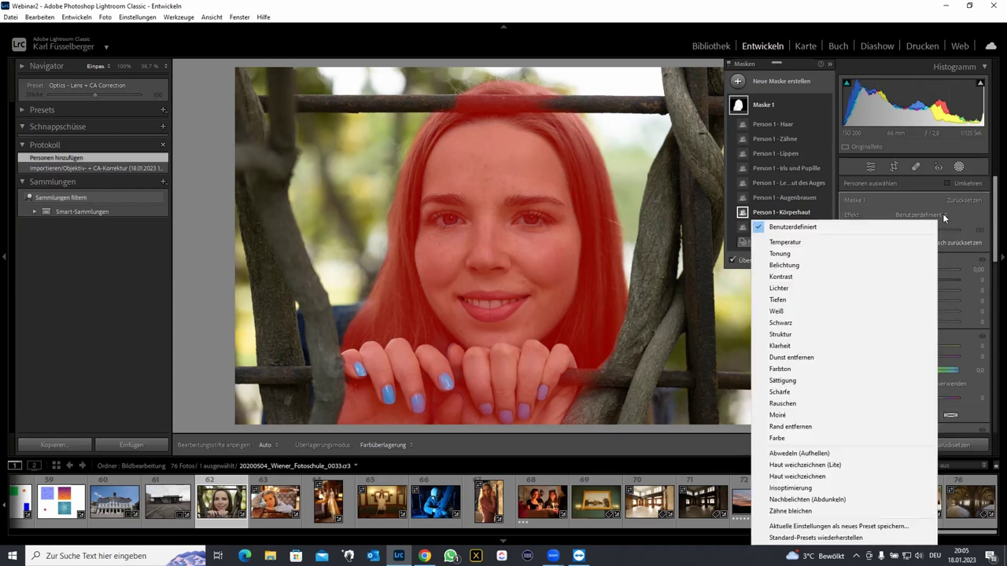
{"action": "left_click", "coordinate": [829, 476]}
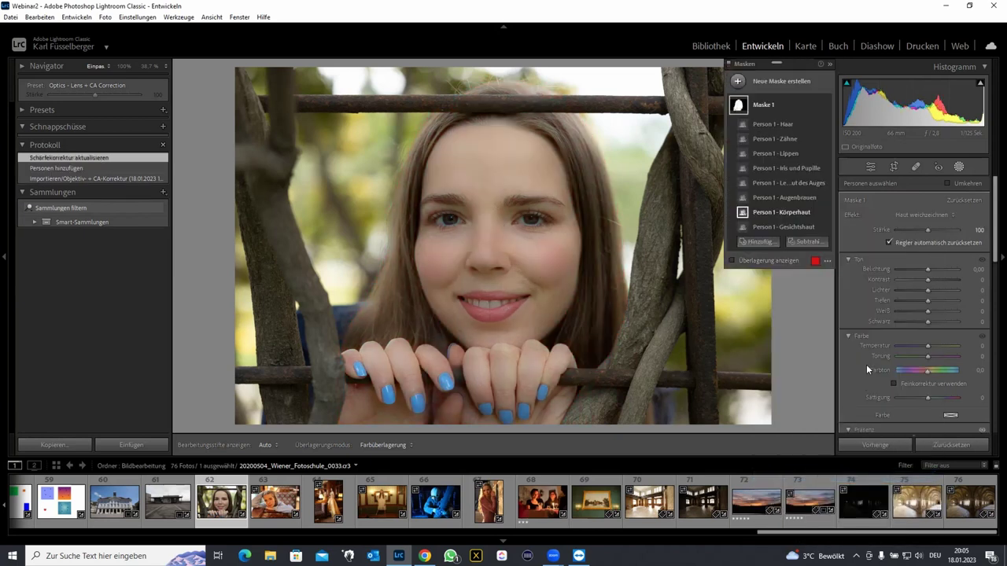
{"action": "mouse_move", "coordinate": [928, 229]}
{"action": "left_mouse_down"}
{"action": "mouse_move", "coordinate": [913, 231]}
{"action": "mouse_move", "coordinate": [918, 224]}
{"action": "left_mouse_up"}
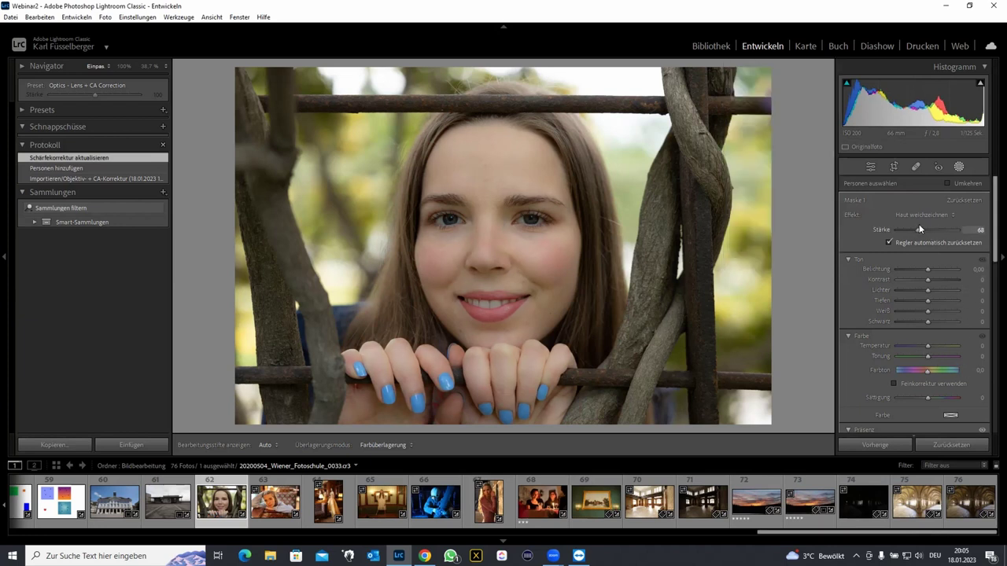
{"action": "mouse_move", "coordinate": [775, 138]}
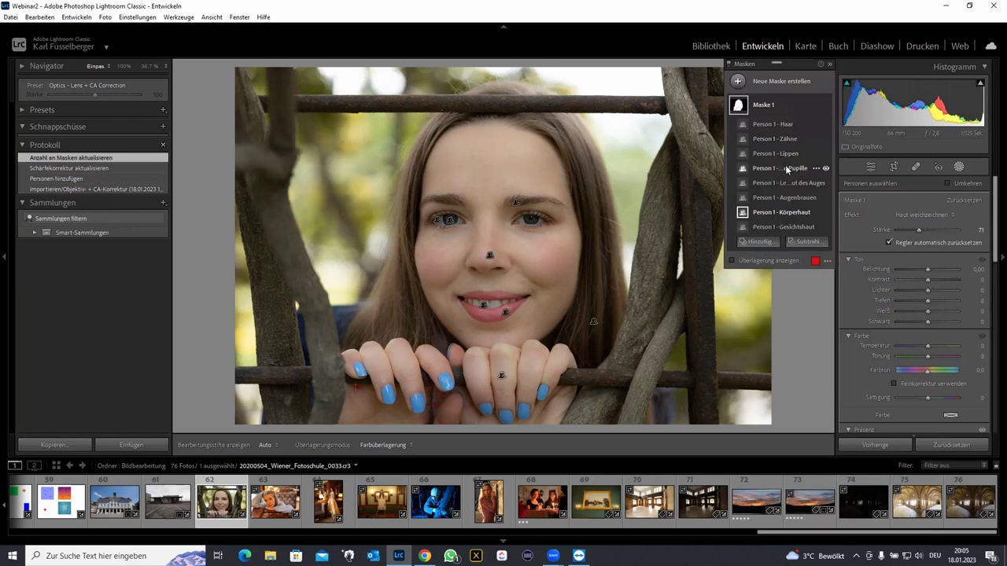
- Apply the Irisoptimierung preset to the iris and pupil submask
{"action": "left_click", "coordinate": [785, 167]}
{"action": "left_click", "coordinate": [925, 214]}
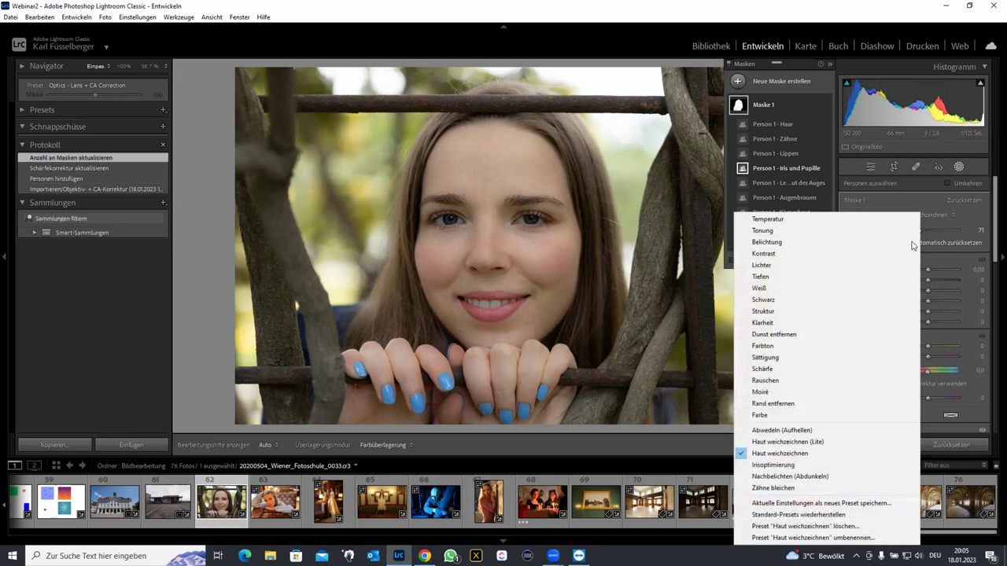
{"action": "left_click", "coordinate": [834, 465]}
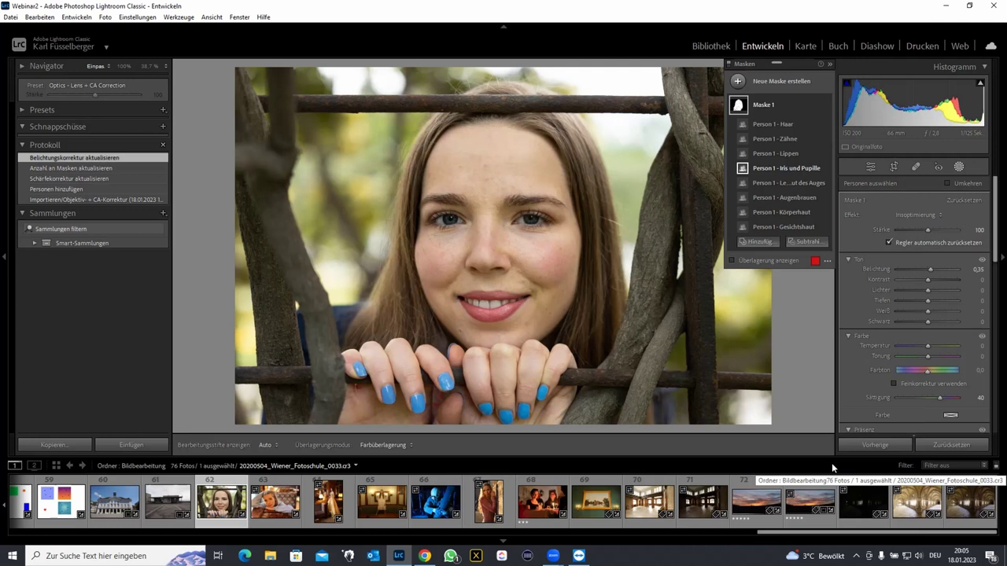
{"action": "left_click", "coordinate": [772, 155]}
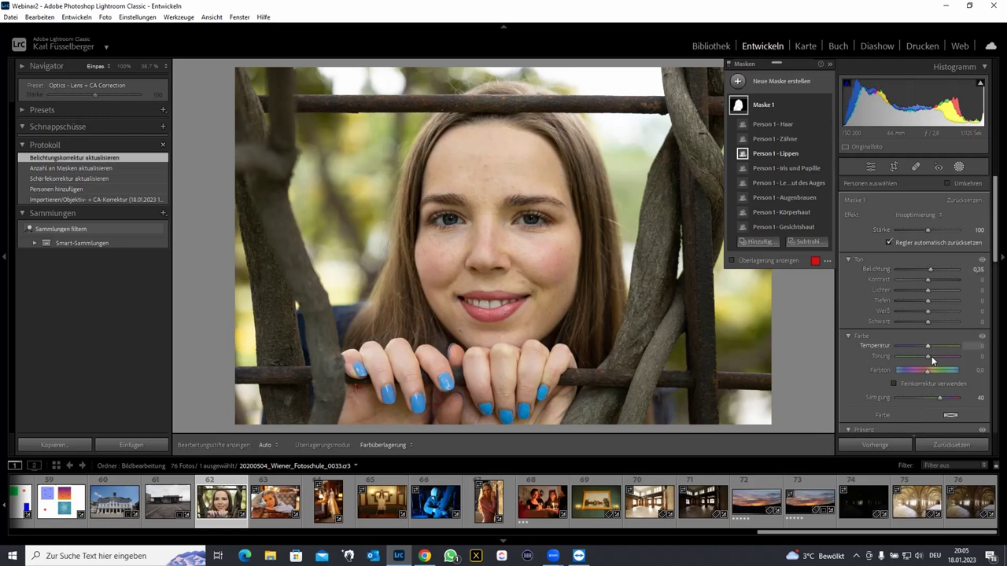
- Set the lips mask Sättigung to 43 and the eyebrows mask to Klarheit 6, Schärfe 18
{"action": "mouse_move", "coordinate": [938, 398]}
{"action": "left_mouse_down"}
{"action": "mouse_move", "coordinate": [919, 407]}
{"action": "mouse_move", "coordinate": [950, 397]}
{"action": "mouse_move", "coordinate": [938, 398]}
{"action": "left_mouse_up"}
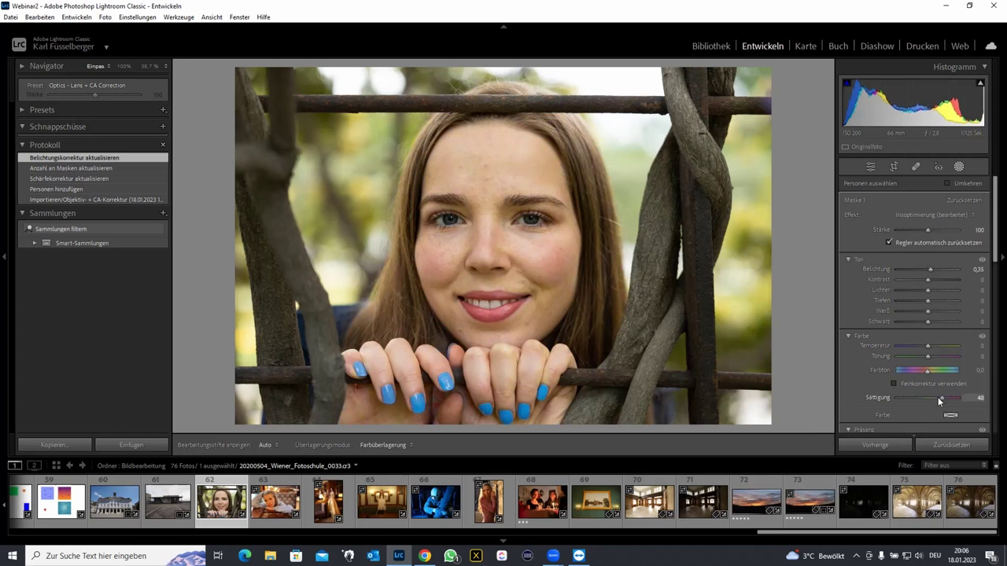
{"action": "left_click_drag", "start_coordinate": [938, 398], "coordinate": [936, 397]}
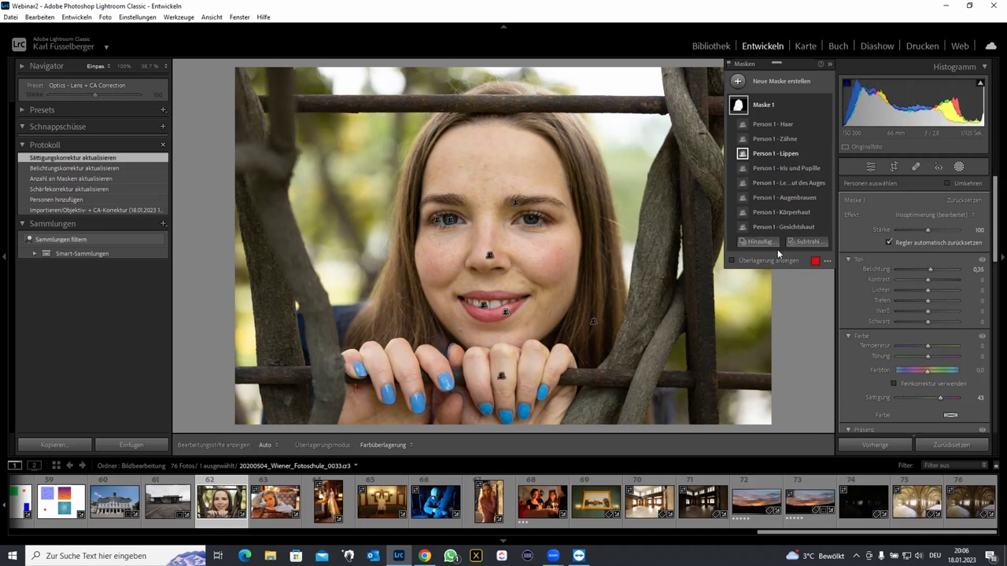
{"action": "left_click", "coordinate": [774, 196]}
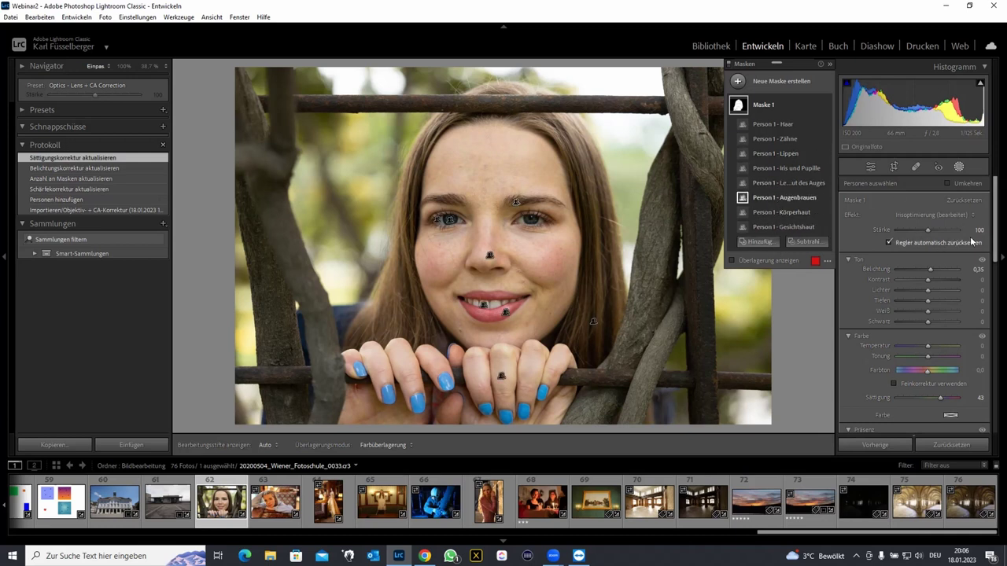
{"action": "left_click_drag", "start_coordinate": [991, 249], "coordinate": [991, 303]}
{"action": "left_click_drag", "start_coordinate": [928, 357], "coordinate": [935, 359]}
{"action": "left_click_drag", "start_coordinate": [931, 322], "coordinate": [930, 321]}
{"action": "left_click_drag", "start_coordinate": [933, 358], "coordinate": [929, 358]}
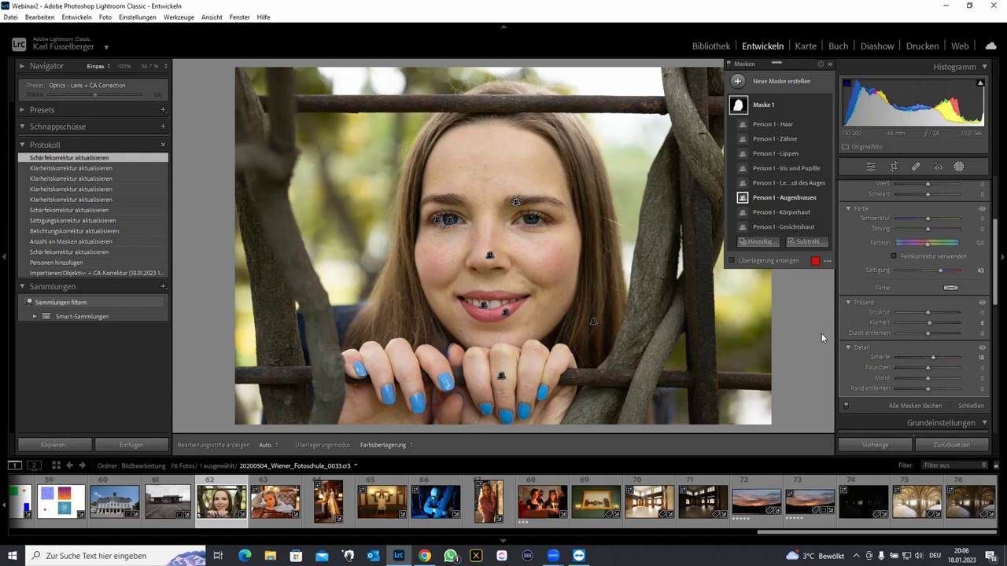
- Warm the Person 1 - Haar mask to Temperatur 32, leaving the new-mask menu unused
{"action": "left_click", "coordinate": [762, 122]}
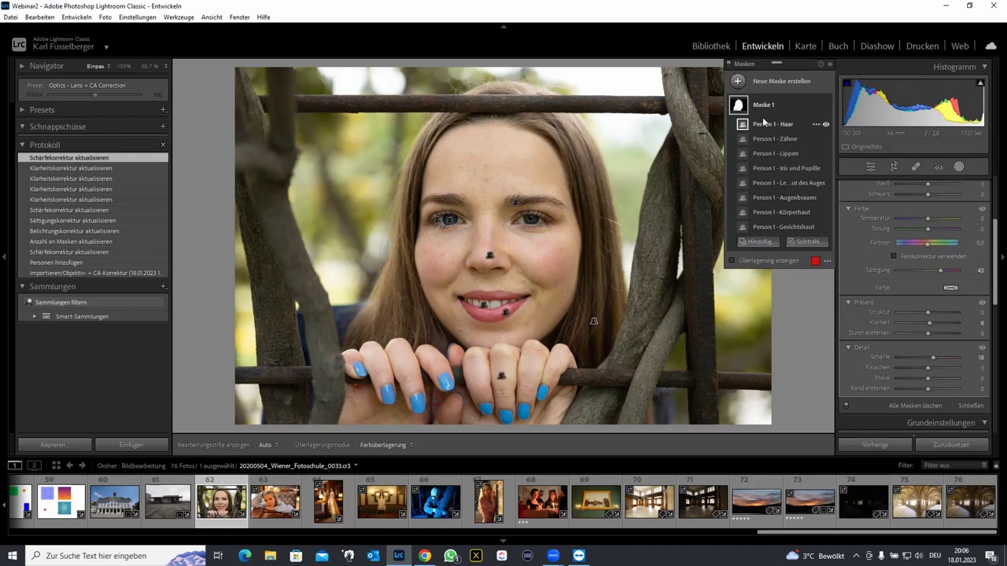
{"action": "mouse_move", "coordinate": [927, 219]}
{"action": "left_mouse_down"}
{"action": "mouse_move", "coordinate": [943, 220]}
{"action": "mouse_move", "coordinate": [935, 220]}
{"action": "left_mouse_up"}
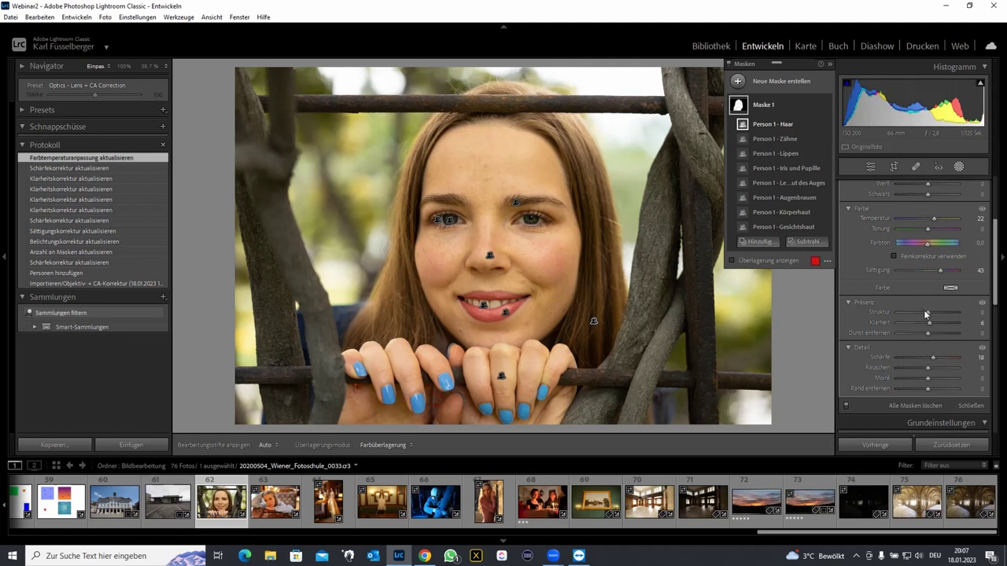
{"action": "mouse_move", "coordinate": [933, 220]}
{"action": "left_mouse_down"}
{"action": "mouse_move", "coordinate": [949, 227]}
{"action": "mouse_move", "coordinate": [934, 220]}
{"action": "left_mouse_up"}
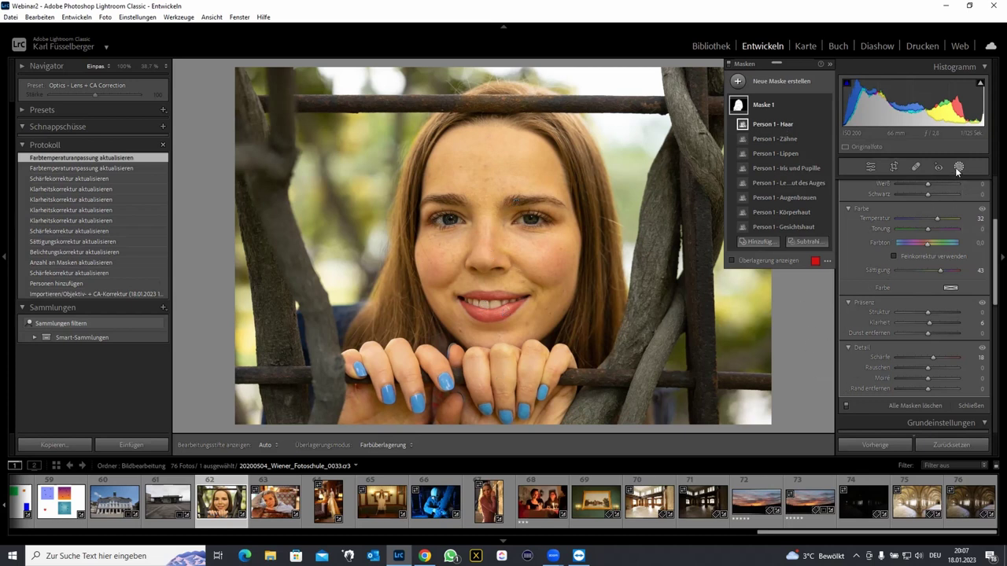
{"action": "left_click", "coordinate": [780, 90]}
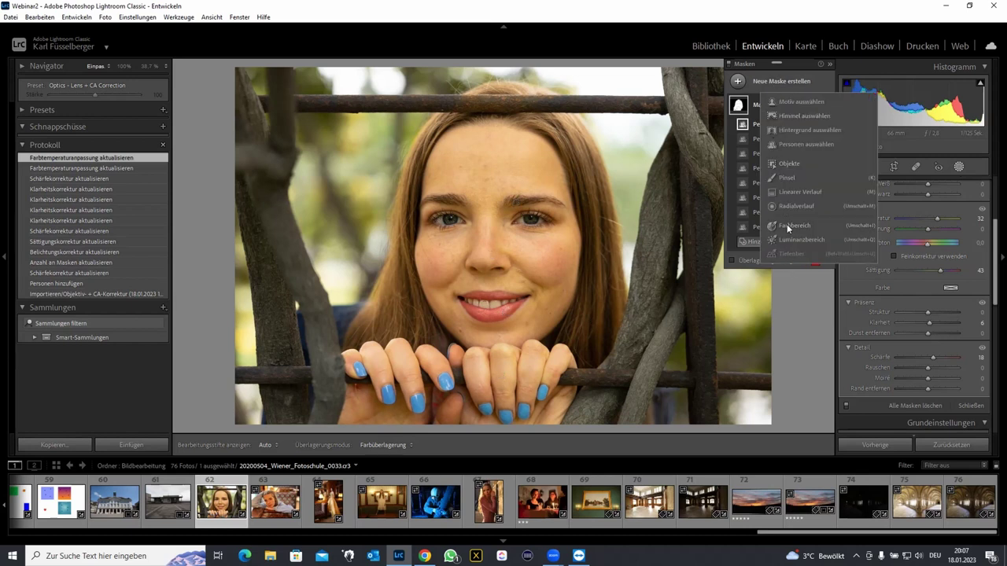
{"action": "left_click", "coordinate": [799, 301]}
- Open the white-dress portrait, reset its settings and leave Masking
{"action": "left_click", "coordinate": [381, 503]}
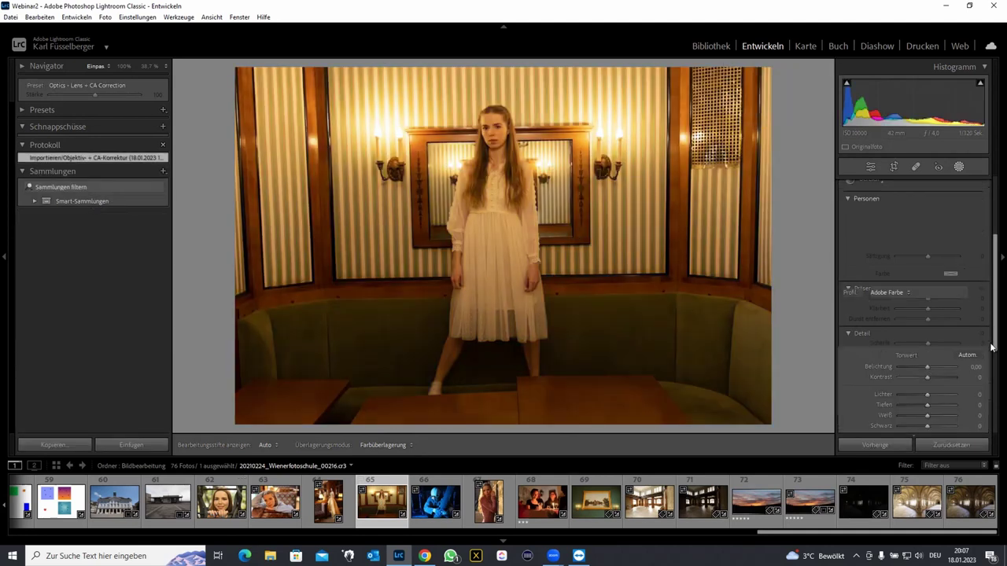
{"action": "left_click", "coordinate": [952, 445]}
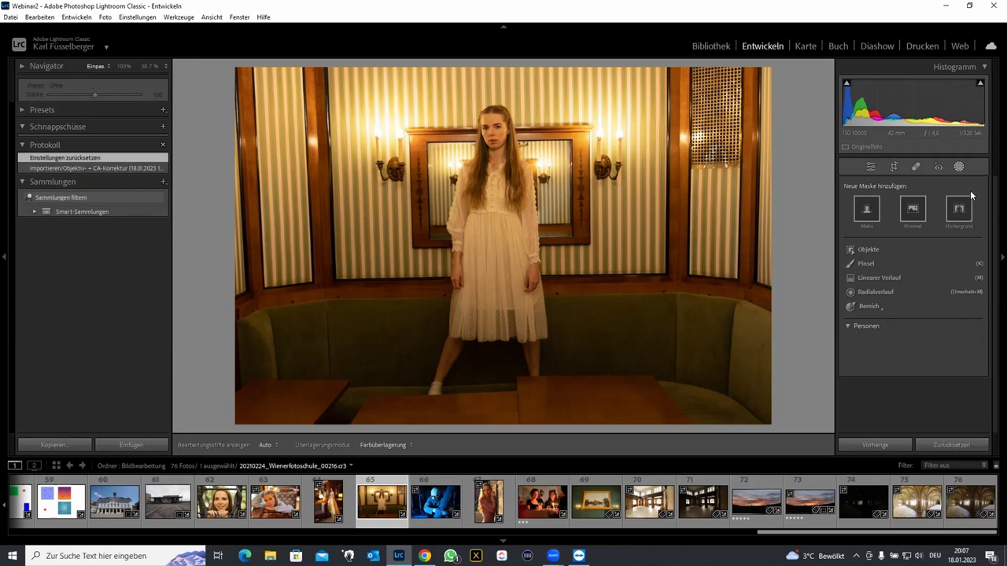
{"action": "left_click", "coordinate": [959, 166]}
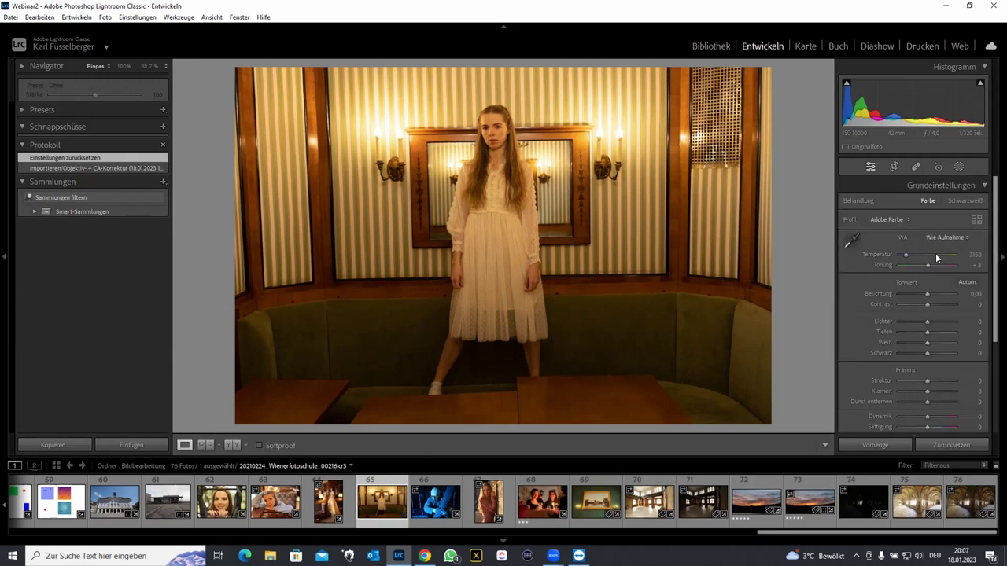
- Set a custom warm white balance from a neutral spot: Temperatur 3981, Tönung +4
{"action": "left_click_drag", "start_coordinate": [905, 255], "coordinate": [920, 254]}
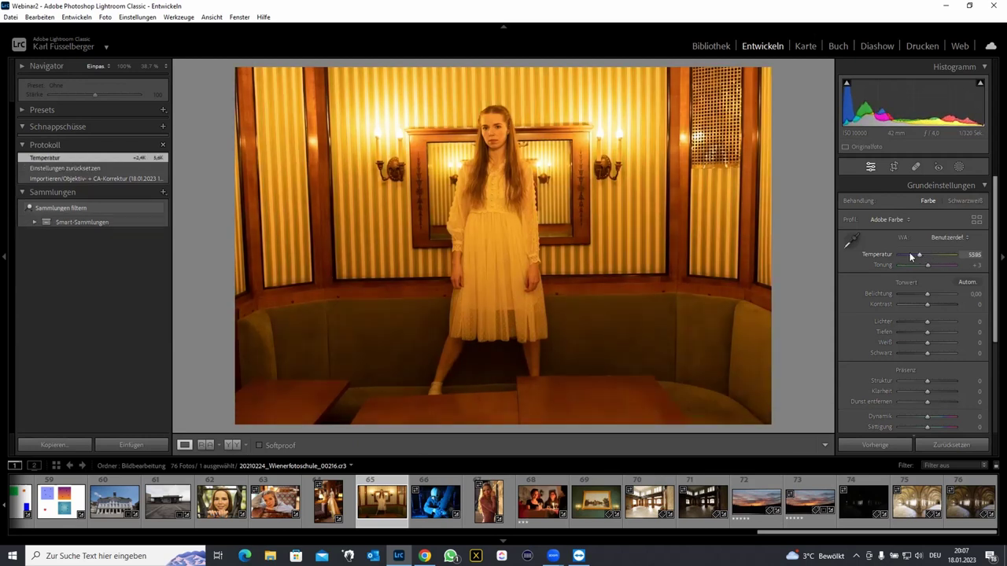
{"action": "left_click", "coordinate": [852, 241]}
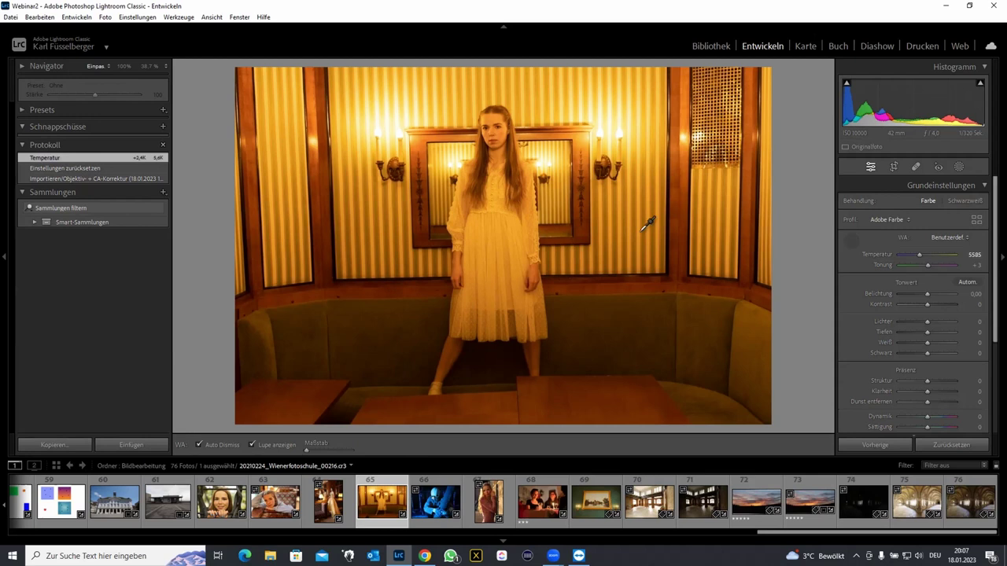
{"action": "left_click", "coordinate": [536, 240]}
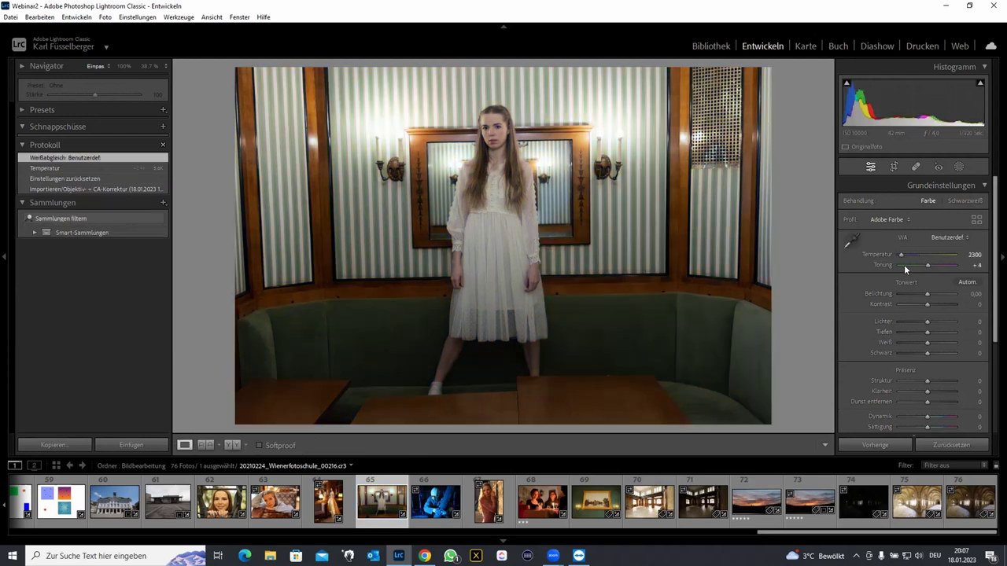
{"action": "left_click_drag", "start_coordinate": [901, 255], "coordinate": [911, 257]}
- In HSL/Farbe, desaturate the orange, red and yellow tones with the targeted adjustment tool
{"action": "scroll", "coordinate": [960, 299], "scroll_direction": "down", "scroll_amount": 2}
{"action": "scroll", "coordinate": [979, 322], "scroll_direction": "down", "scroll_amount": 3}
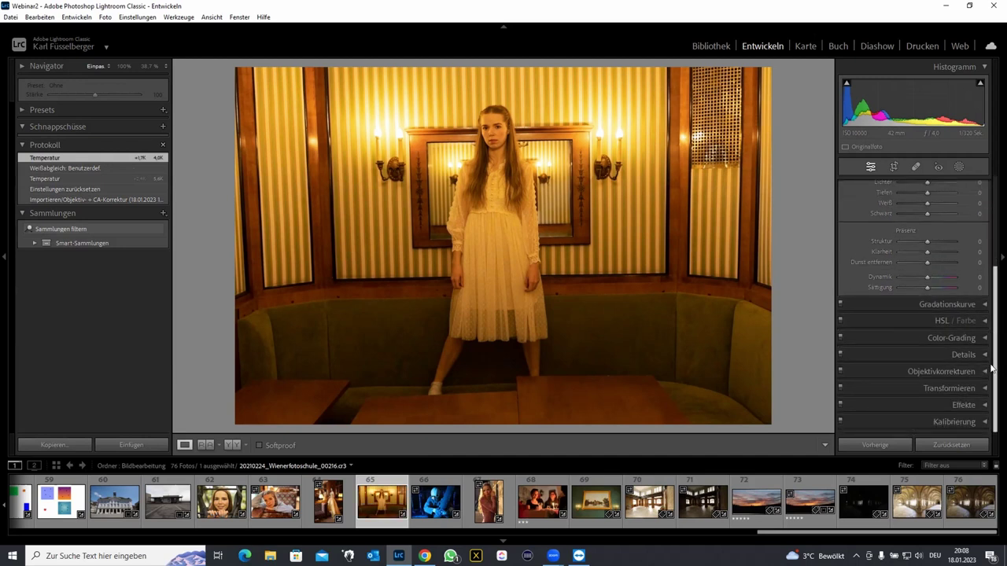
{"action": "left_click", "coordinate": [987, 322]}
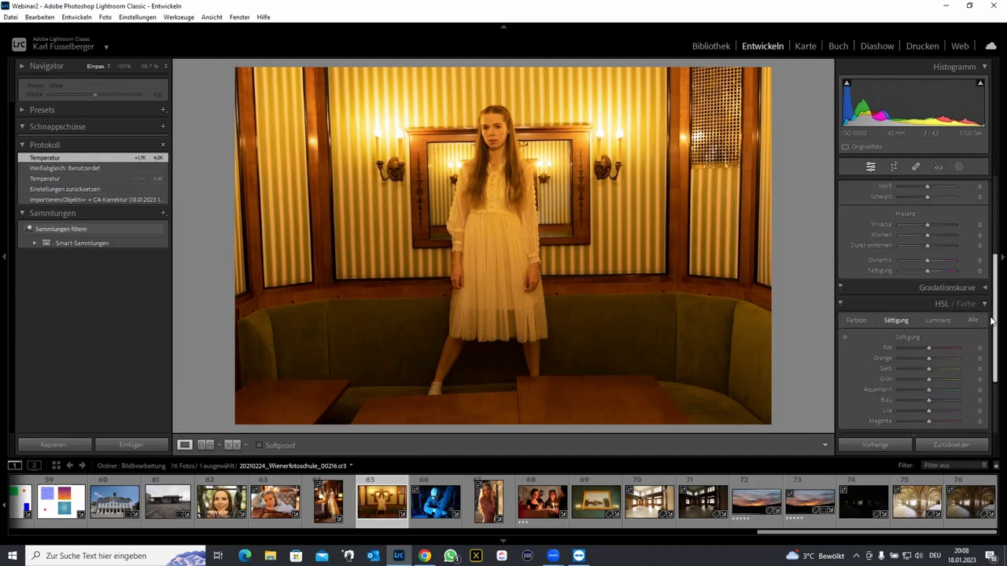
{"action": "scroll", "coordinate": [944, 299], "scroll_direction": "down", "scroll_amount": 2}
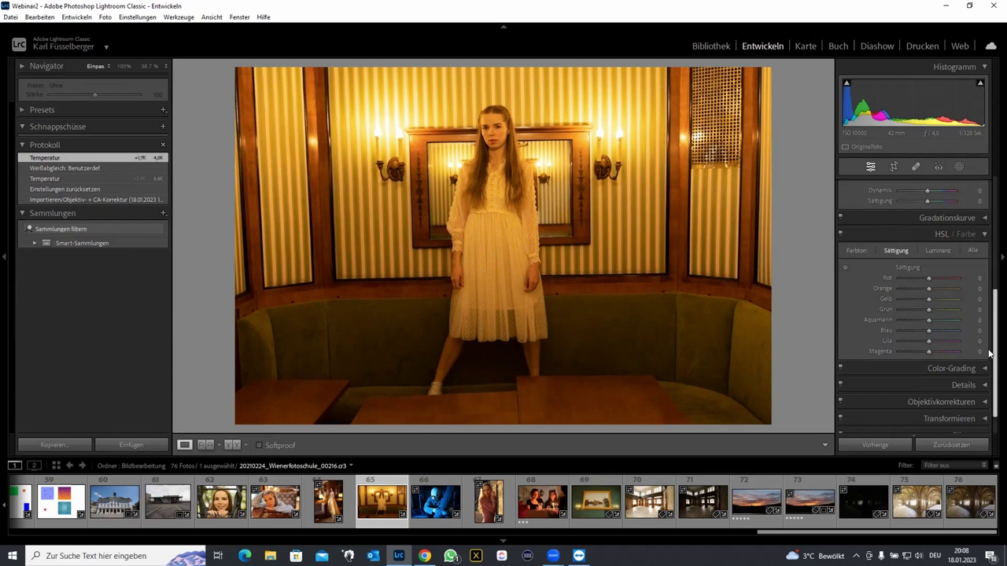
{"action": "left_click", "coordinate": [845, 268]}
{"action": "left_click_drag", "start_coordinate": [441, 236], "coordinate": [440, 291]}
{"action": "left_click_drag", "start_coordinate": [578, 228], "coordinate": [578, 194]}
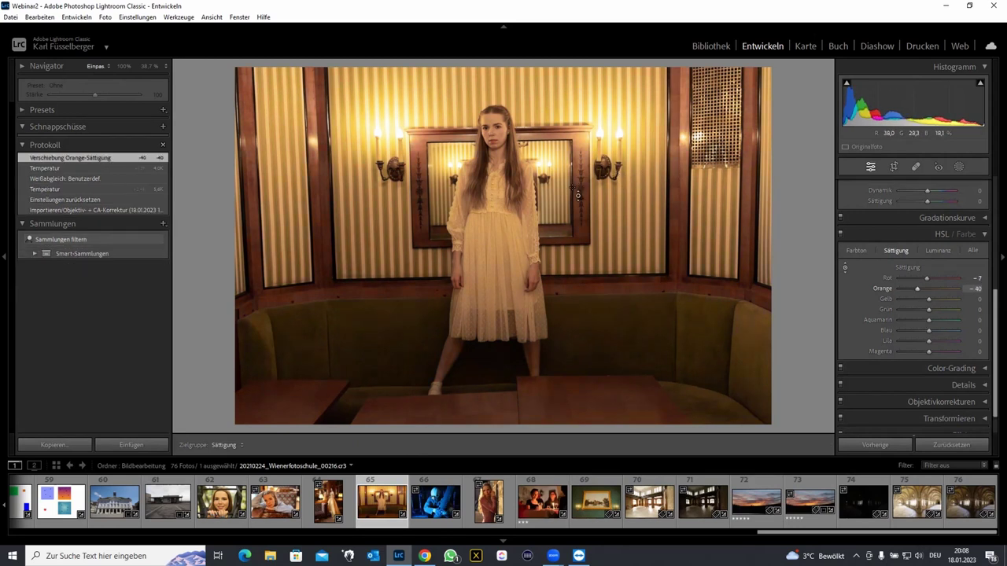
{"action": "mouse_move", "coordinate": [503, 236]}
{"action": "left_mouse_down"}
{"action": "mouse_move", "coordinate": [504, 250]}
{"action": "mouse_move", "coordinate": [504, 236]}
{"action": "left_mouse_up"}
- Shift the orange hue, settle Orange Sättigung at +1 and compare before/after
{"action": "left_click", "coordinate": [936, 250]}
{"action": "left_click_drag", "start_coordinate": [924, 289], "coordinate": [921, 300]}
{"action": "left_click", "coordinate": [895, 250]}
{"action": "mouse_move", "coordinate": [587, 229]}
{"action": "left_mouse_down"}
{"action": "mouse_move", "coordinate": [506, 236]}
{"action": "mouse_move", "coordinate": [506, 205]}
{"action": "left_mouse_up"}
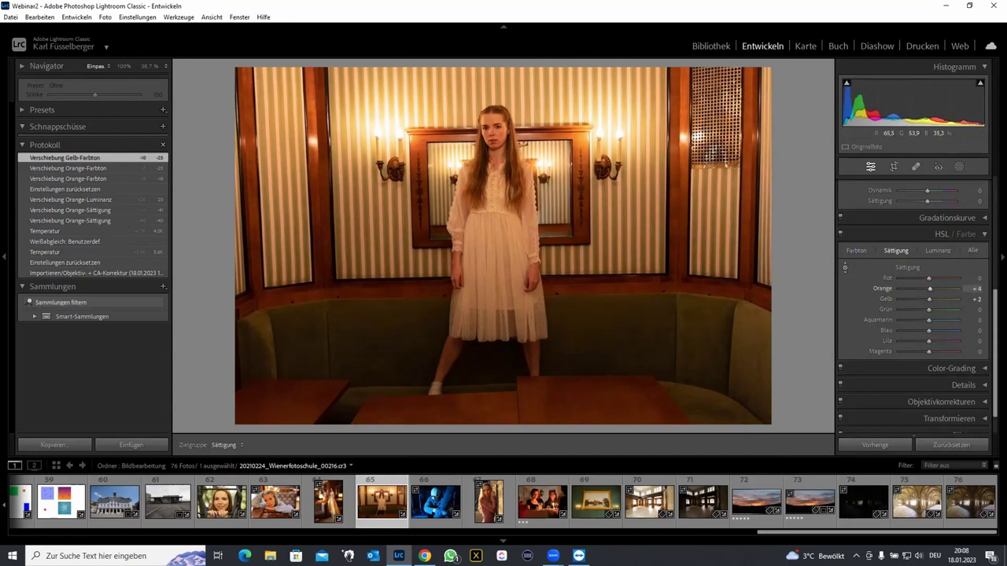
{"action": "left_click_drag", "start_coordinate": [505, 236], "coordinate": [505, 234]}
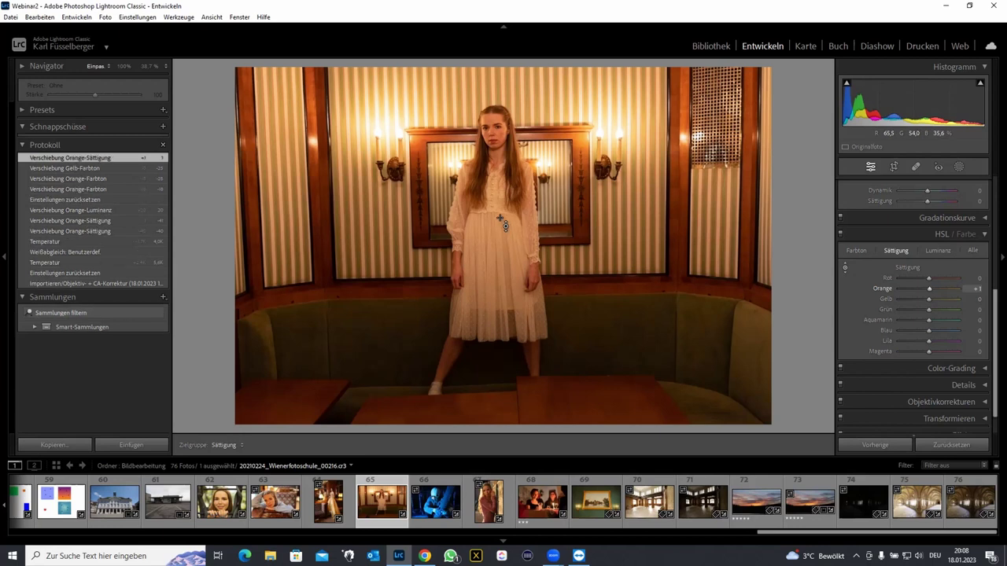
{"action": "key", "text": "y"}
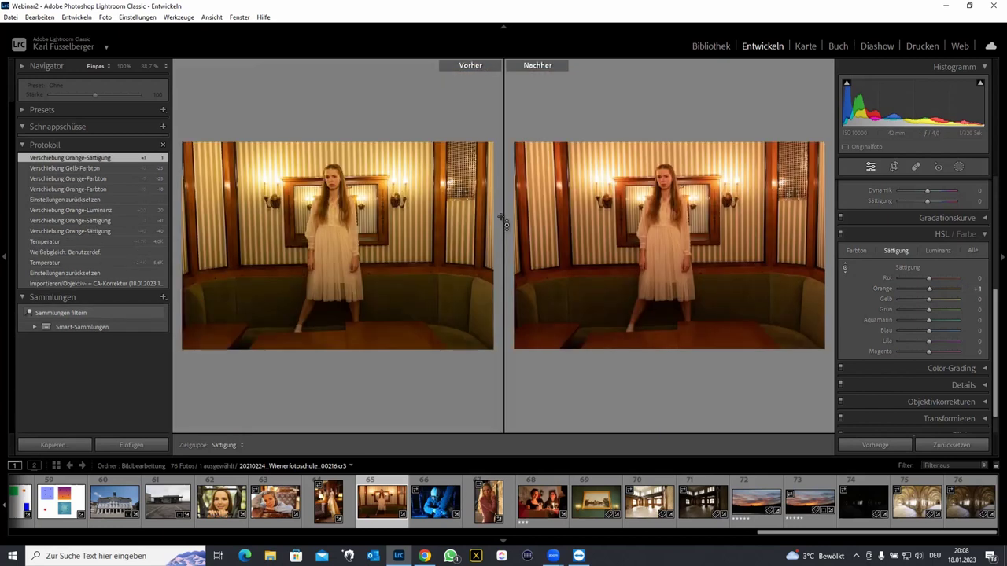
{"action": "key", "text": "y"}
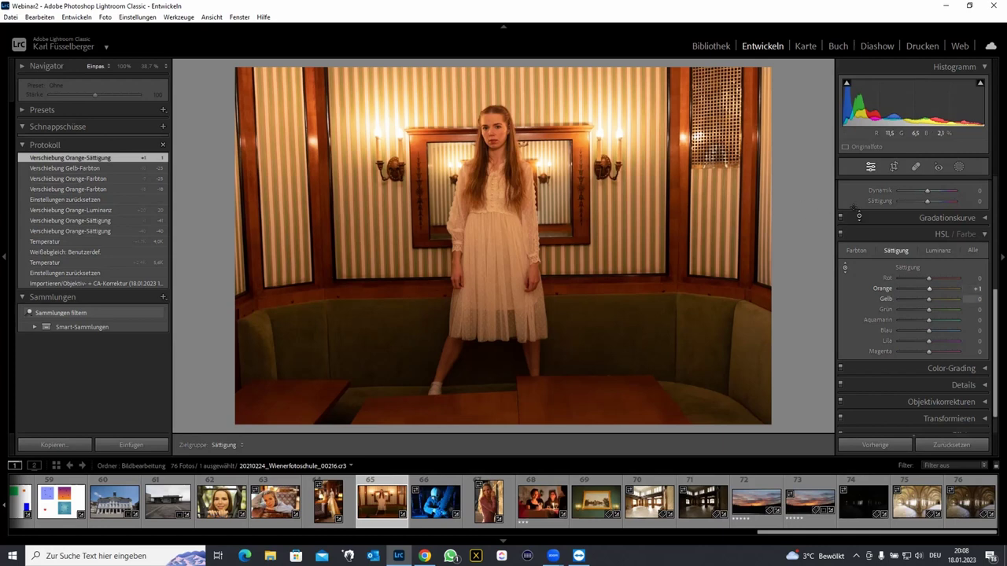
{"action": "scroll", "coordinate": [975, 283], "scroll_direction": "up", "scroll_amount": 5}
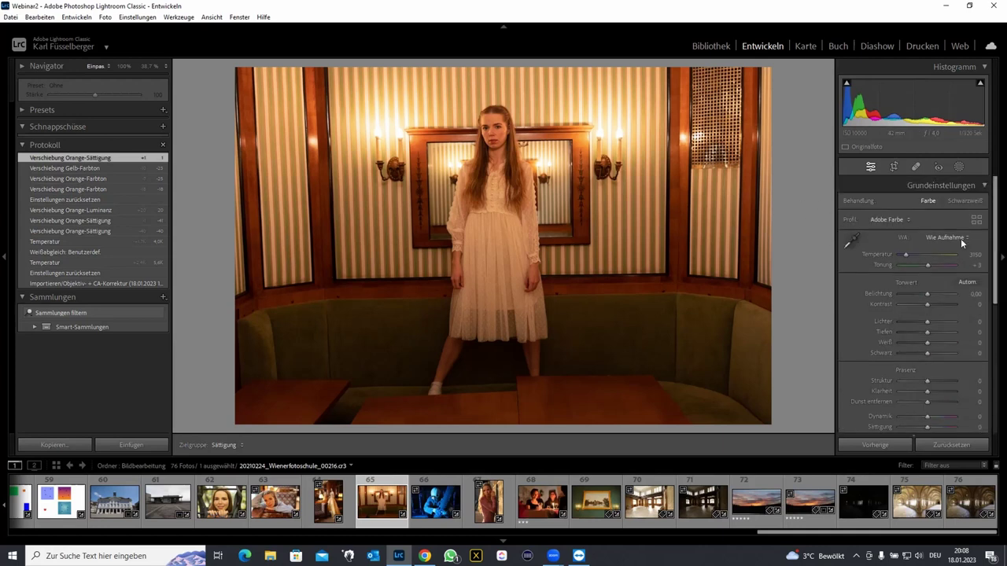
- Set Belichtung +0,47, Lichter -36, Weiß -32, Schwarz +17, then show the Library grid
{"action": "left_click_drag", "start_coordinate": [904, 255], "coordinate": [905, 257]}
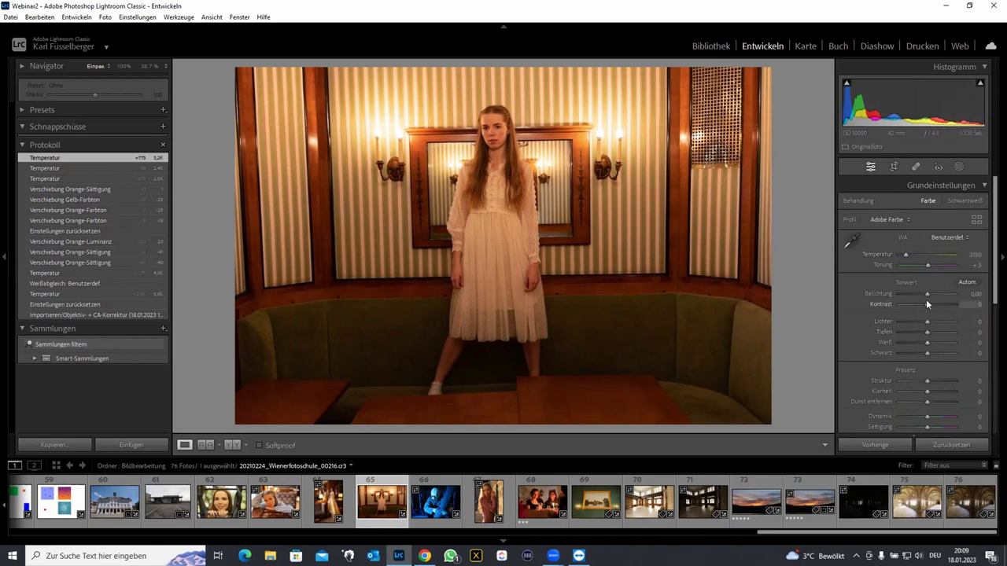
{"action": "left_click_drag", "start_coordinate": [926, 294], "coordinate": [929, 295]}
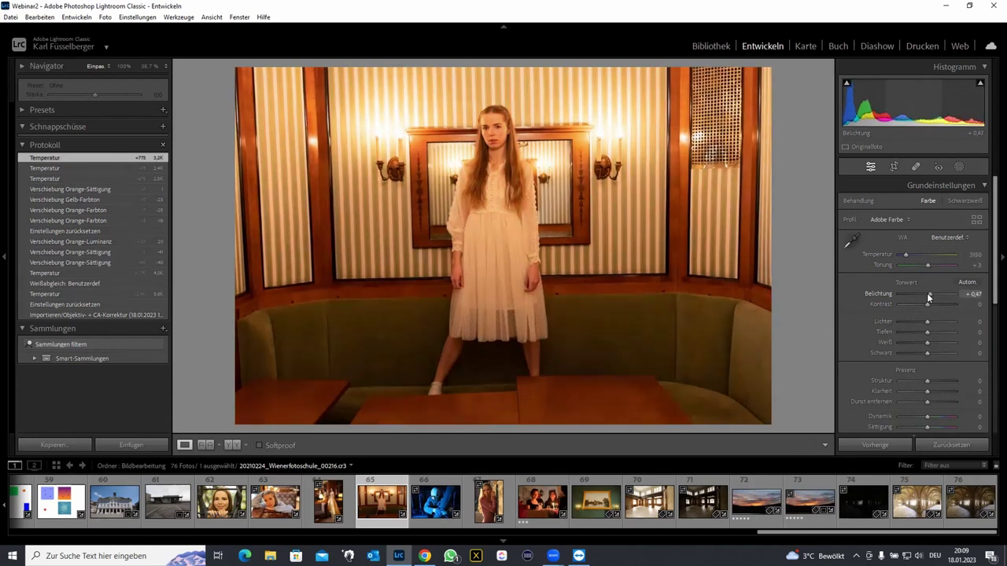
{"action": "mouse_move", "coordinate": [926, 320]}
{"action": "left_mouse_down"}
{"action": "mouse_move", "coordinate": [910, 346]}
{"action": "mouse_move", "coordinate": [932, 353]}
{"action": "left_mouse_up"}
{"action": "left_click_drag", "start_coordinate": [991, 281], "coordinate": [991, 355]}
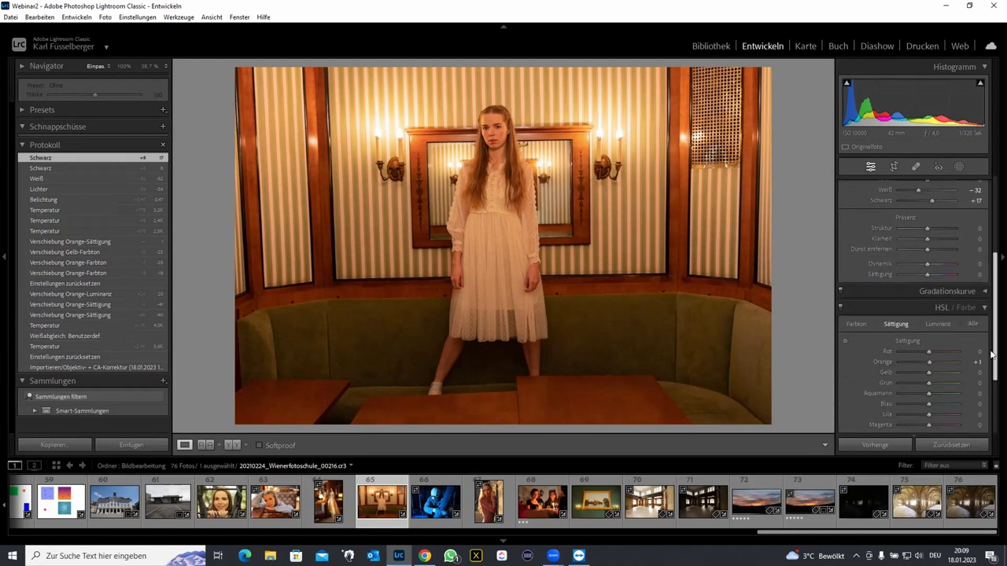
{"action": "scroll", "coordinate": [992, 355], "scroll_direction": "down", "scroll_amount": 1}
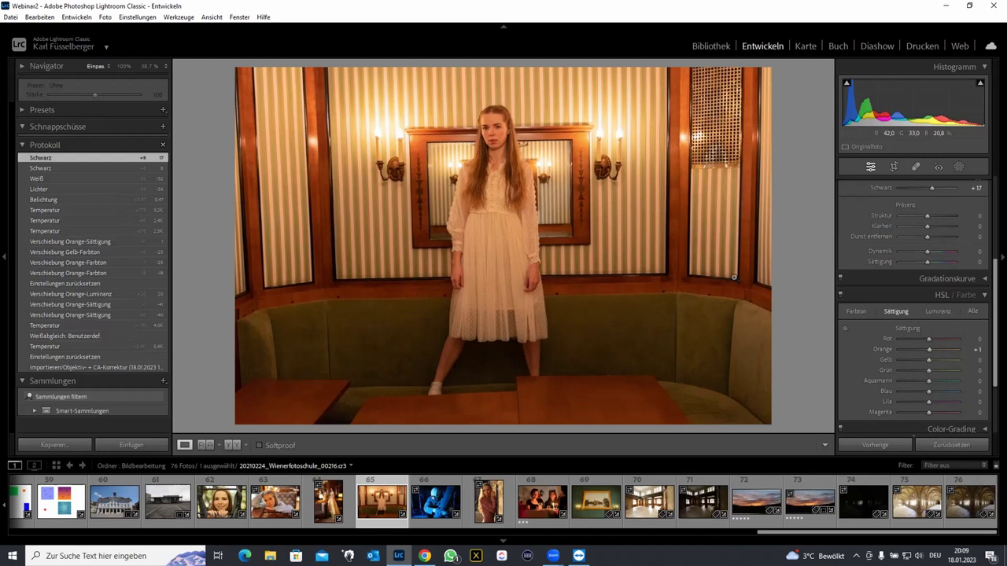
{"action": "key", "text": "g"}
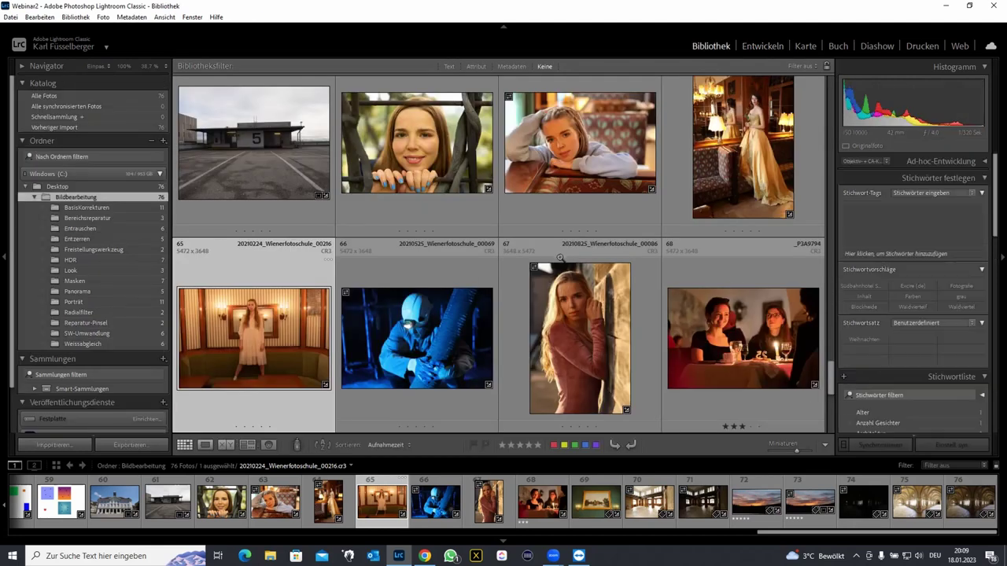
- Open portrait 20160218_WFS_023 from the Porträt folder enlarged, zoomed on the chin, in Develop
{"action": "left_click", "coordinate": [67, 301]}
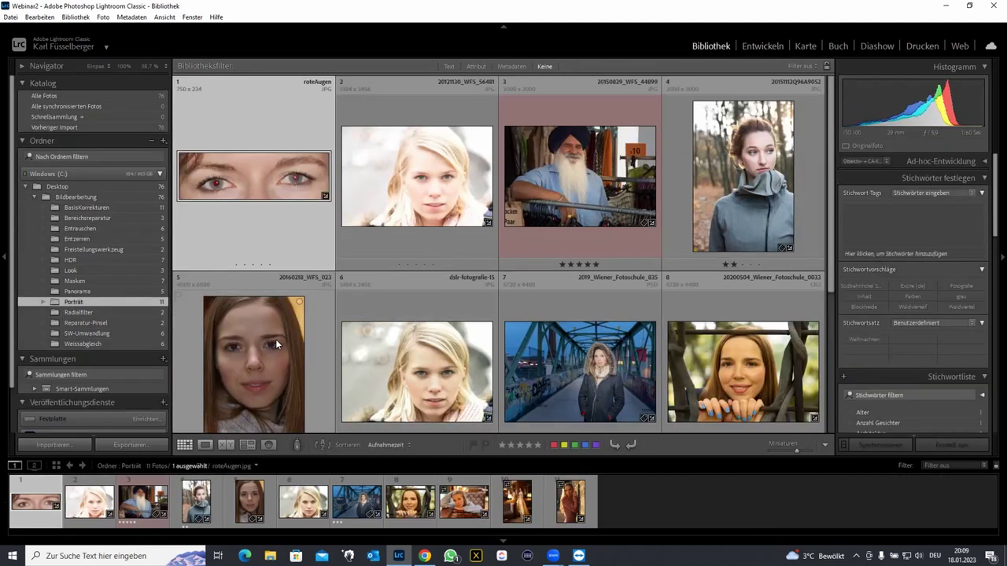
{"action": "left_click", "coordinate": [274, 340]}
{"action": "key", "text": "e"}
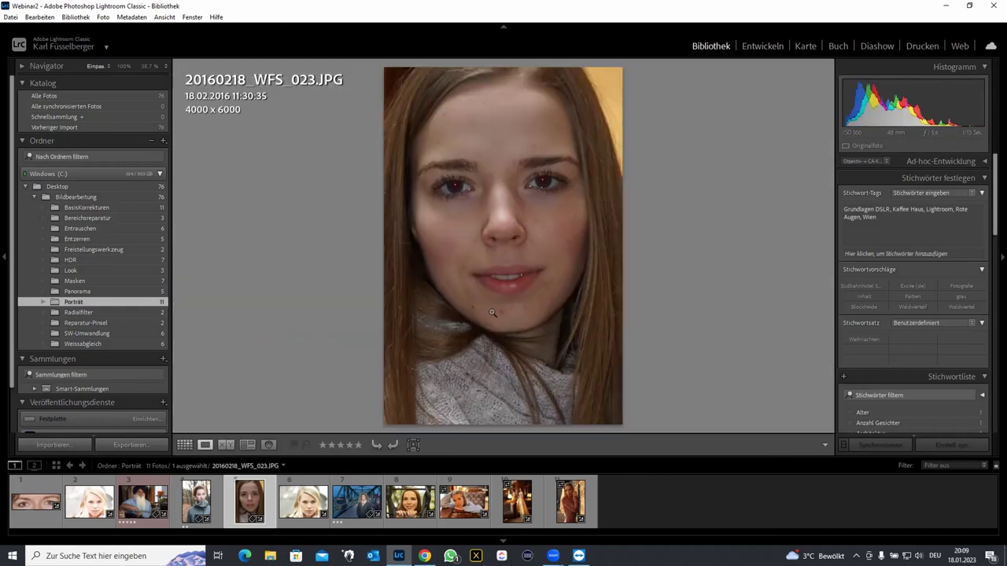
{"action": "left_click", "coordinate": [502, 542]}
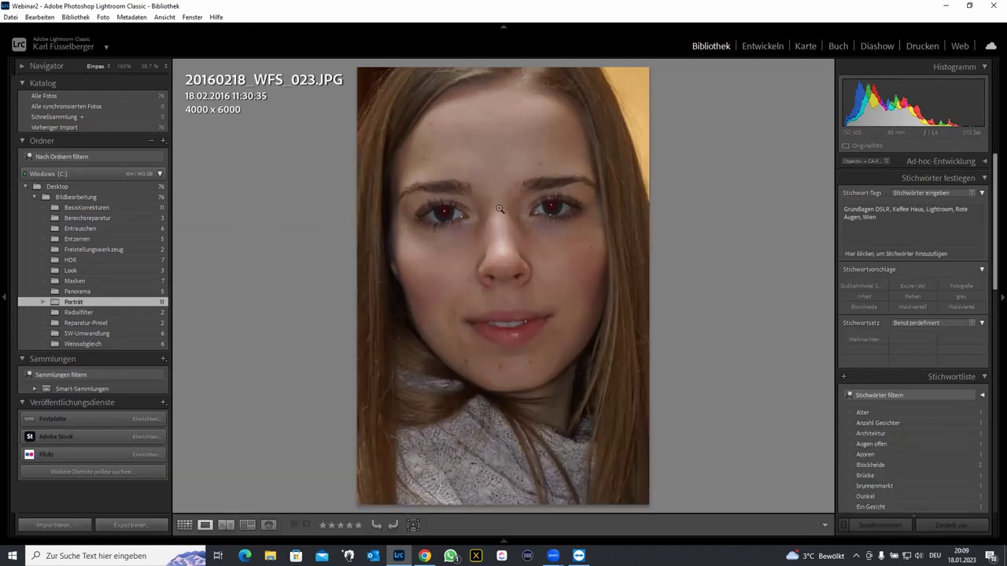
{"action": "left_click", "coordinate": [517, 346]}
{"action": "mouse_move", "coordinate": [499, 370]}
{"action": "left_mouse_down"}
{"action": "mouse_move", "coordinate": [480, 257]}
{"action": "mouse_move", "coordinate": [465, 259]}
{"action": "left_mouse_up"}
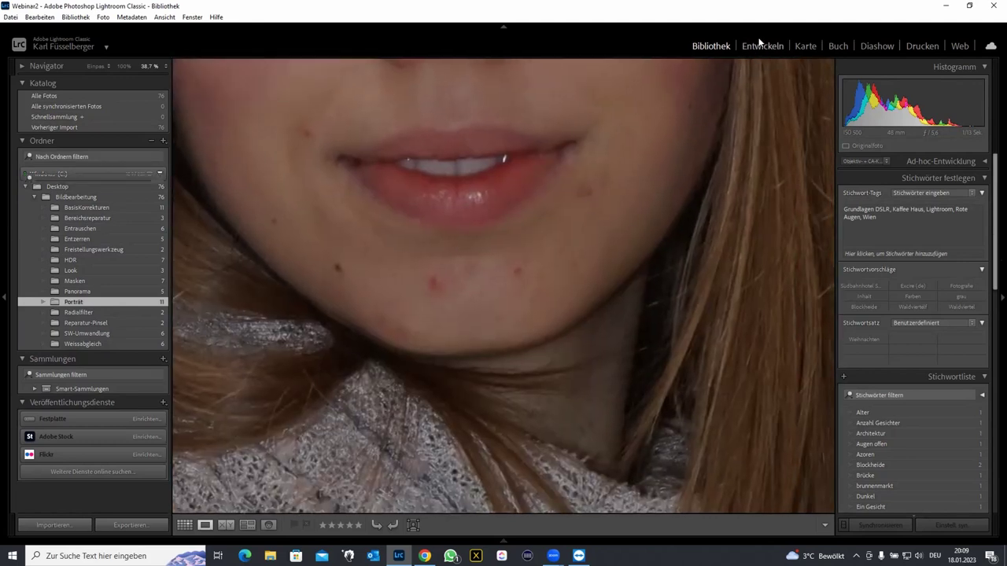
{"action": "left_click", "coordinate": [757, 46]}
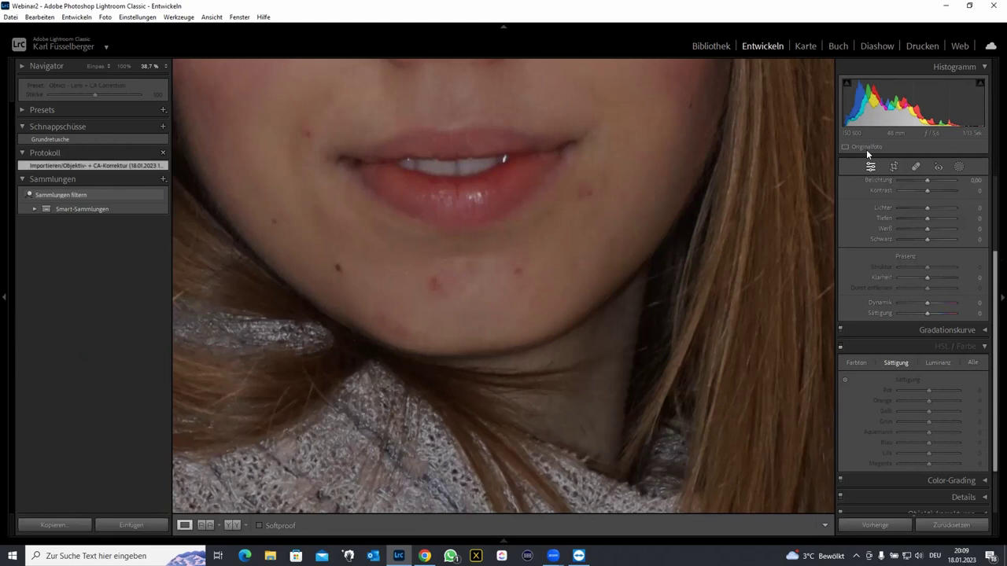
- Heal the blemishes on the chin and on both sides of the mouth with Spot Removal
{"action": "left_click", "coordinate": [917, 168]}
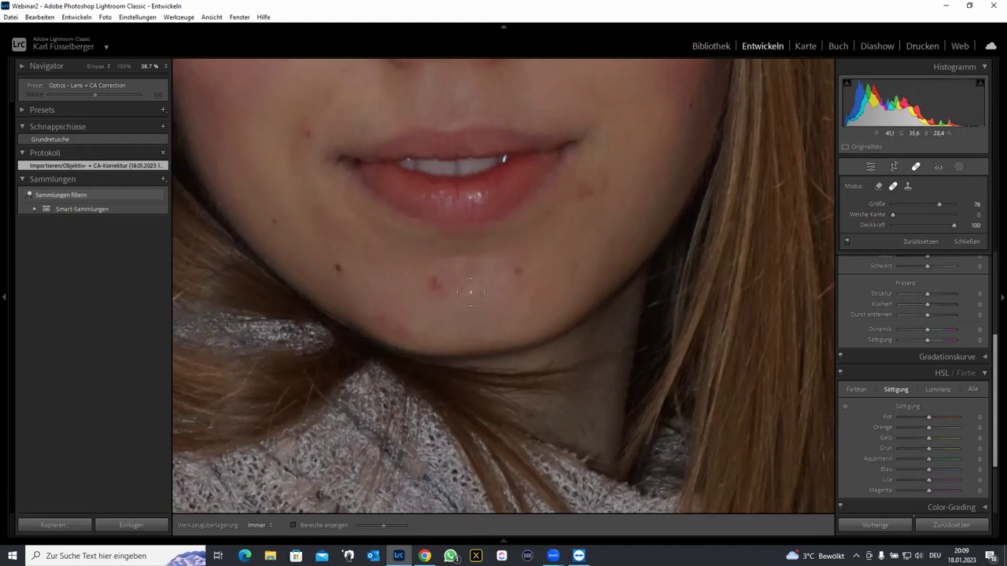
{"action": "left_click", "coordinate": [433, 283]}
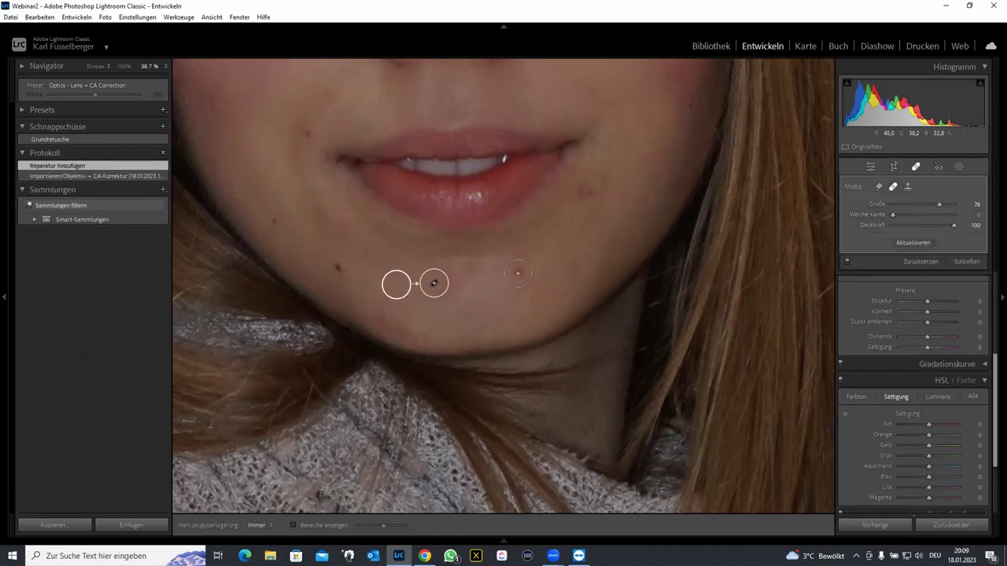
{"action": "left_click", "coordinate": [518, 273]}
{"action": "left_click", "coordinate": [301, 132]}
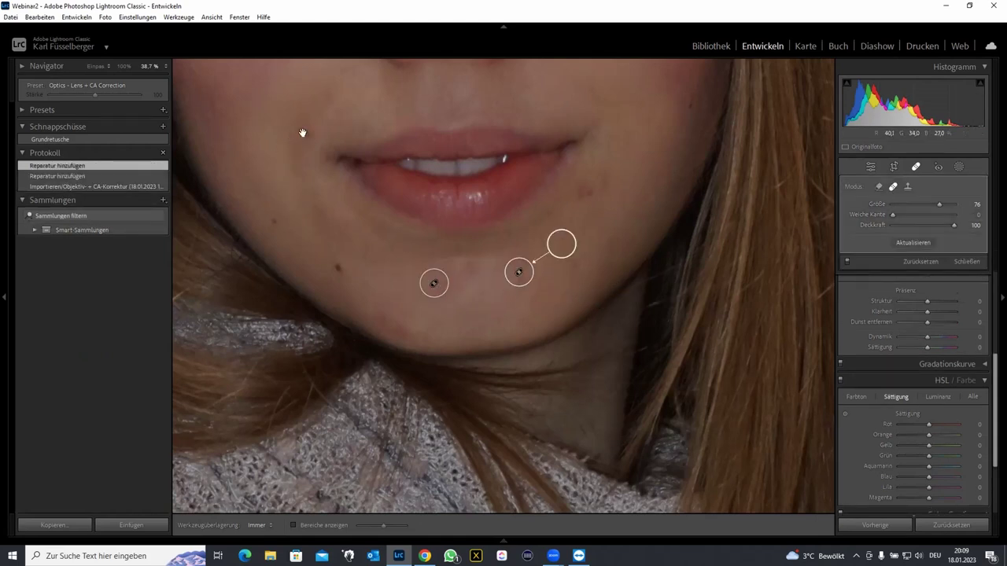
{"action": "left_click", "coordinate": [584, 192]}
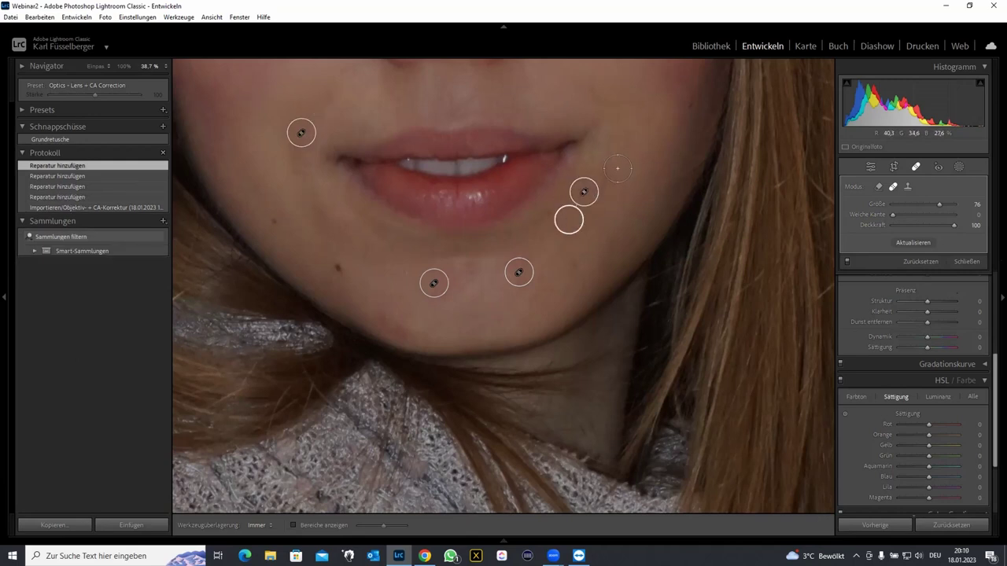
- Heal cheek blemishes and spots under the left eye, sourcing from cleaner skin
{"action": "left_click_drag", "start_coordinate": [613, 222], "coordinate": [626, 483]}
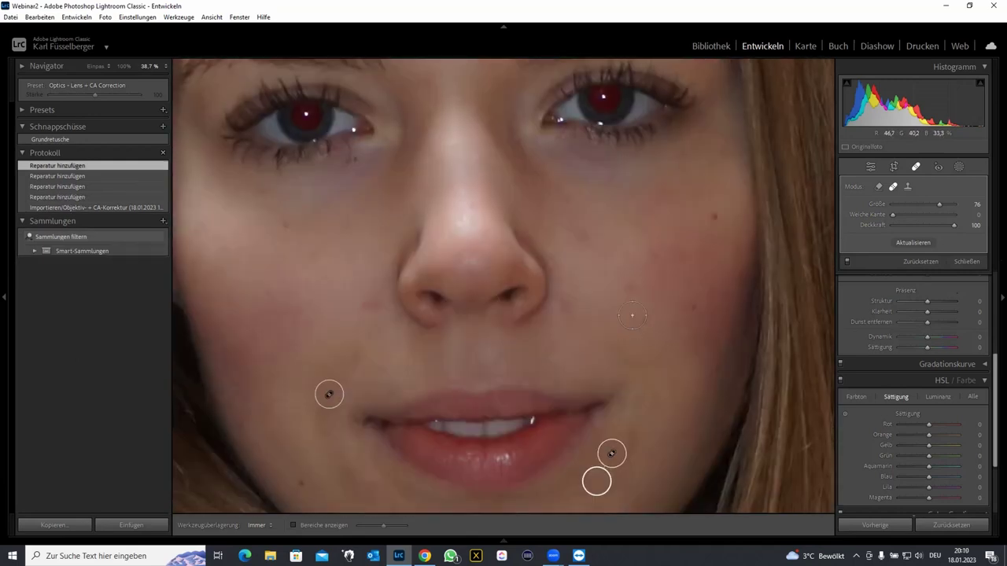
{"action": "left_click", "coordinate": [630, 284]}
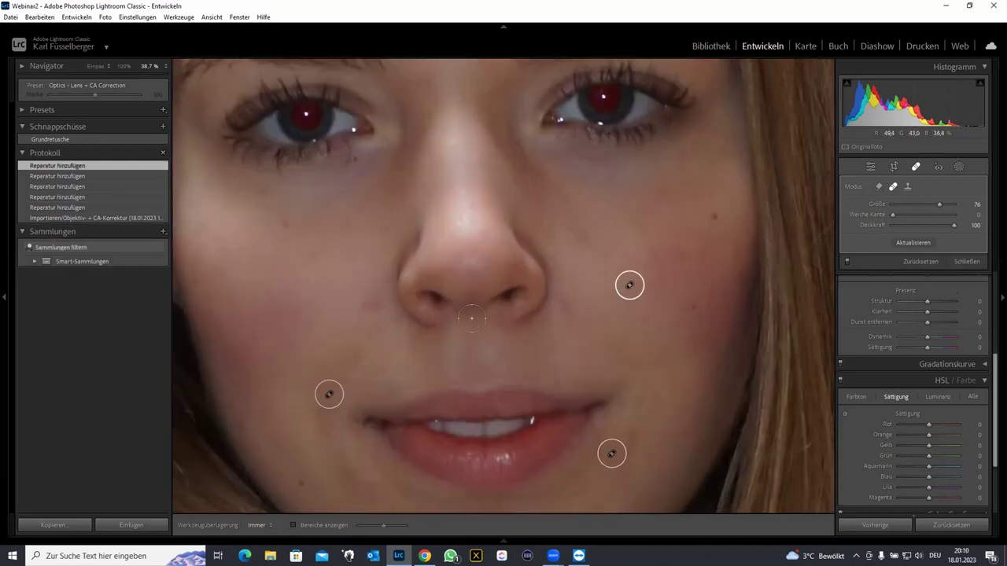
{"action": "left_click", "coordinate": [376, 305]}
{"action": "left_click_drag", "start_coordinate": [370, 192], "coordinate": [428, 266]}
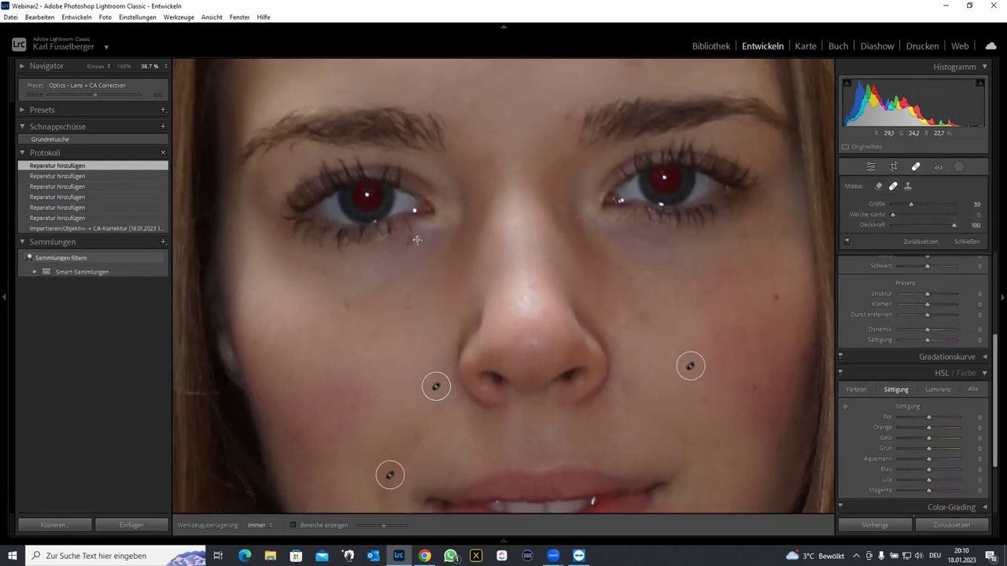
{"action": "left_click", "coordinate": [417, 240]}
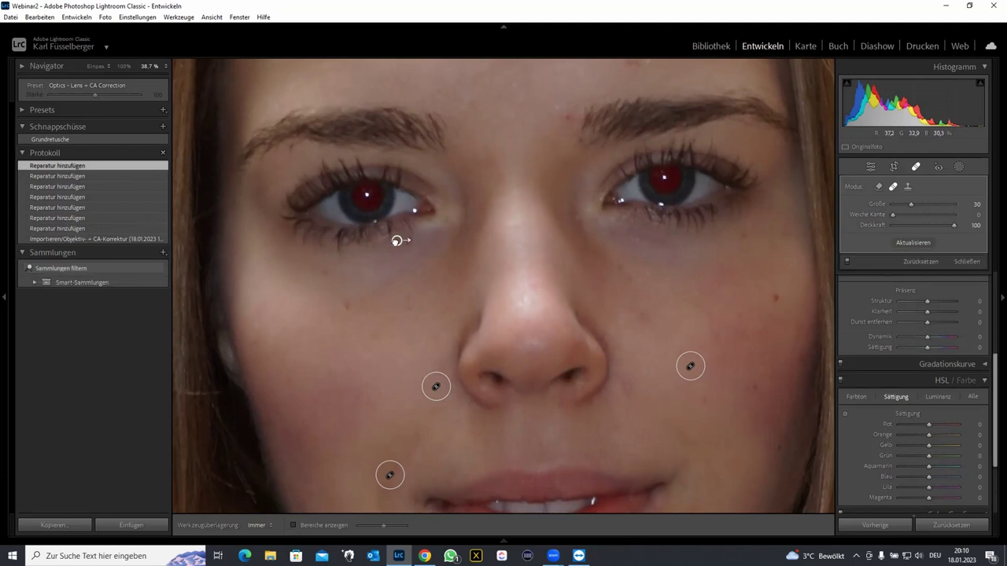
{"action": "left_click_drag", "start_coordinate": [396, 240], "coordinate": [414, 253]}
{"action": "left_click", "coordinate": [407, 241]}
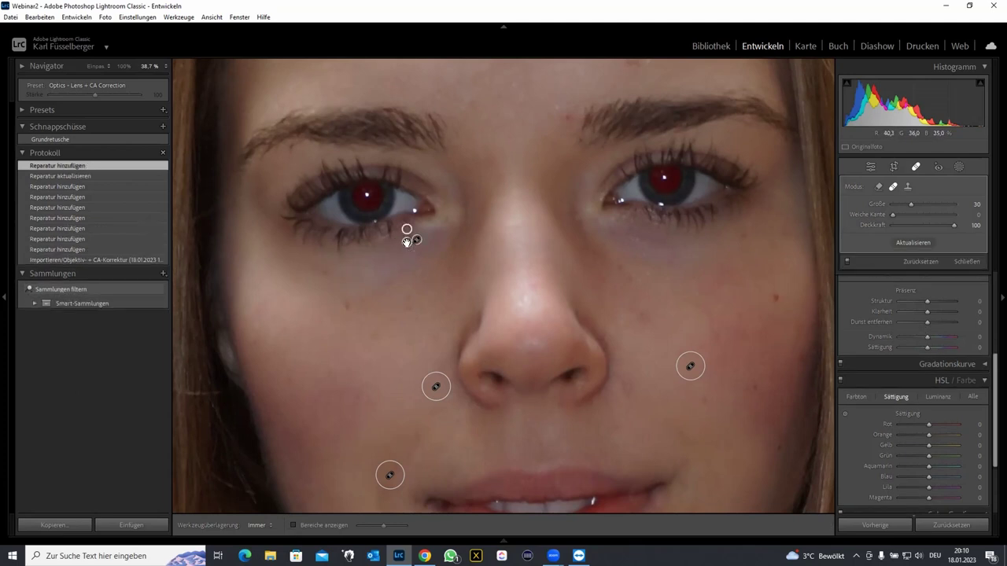
{"action": "left_click", "coordinate": [643, 315]}
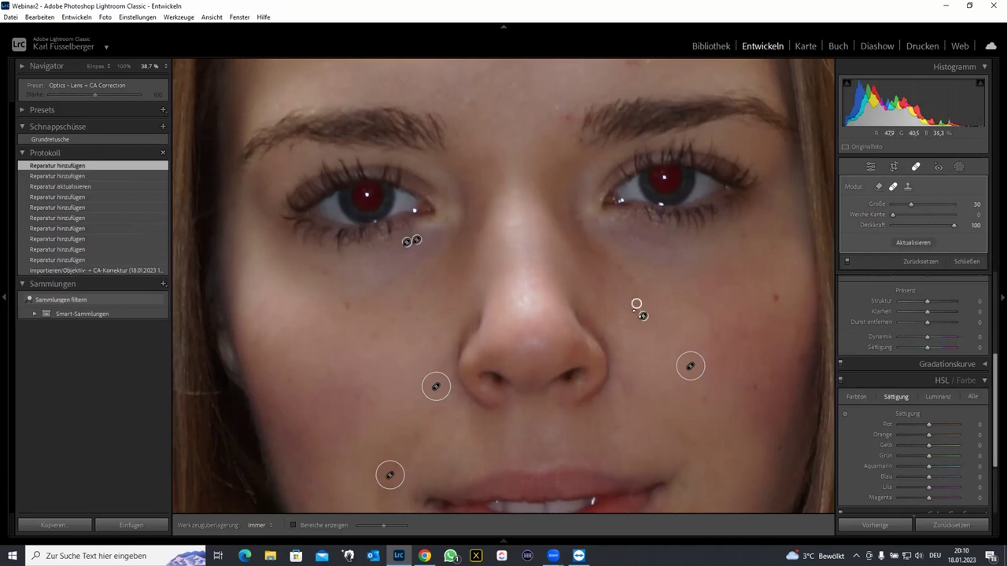
- Zoom out and back in to check the healed skin around the eyes and nose
{"action": "left_click", "coordinate": [568, 278]}
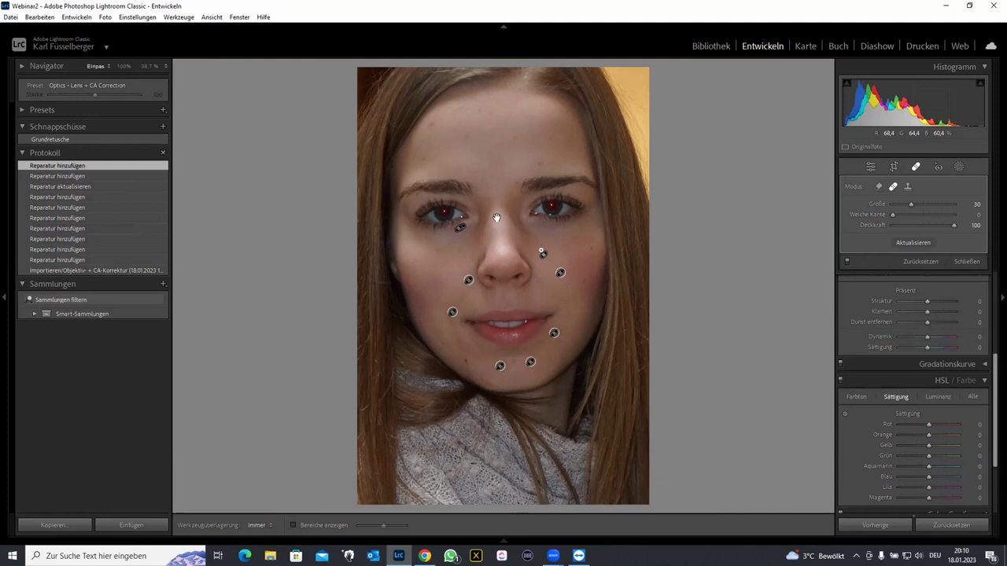
{"action": "left_click", "coordinate": [496, 218]}
{"action": "left_click", "coordinate": [507, 217]}
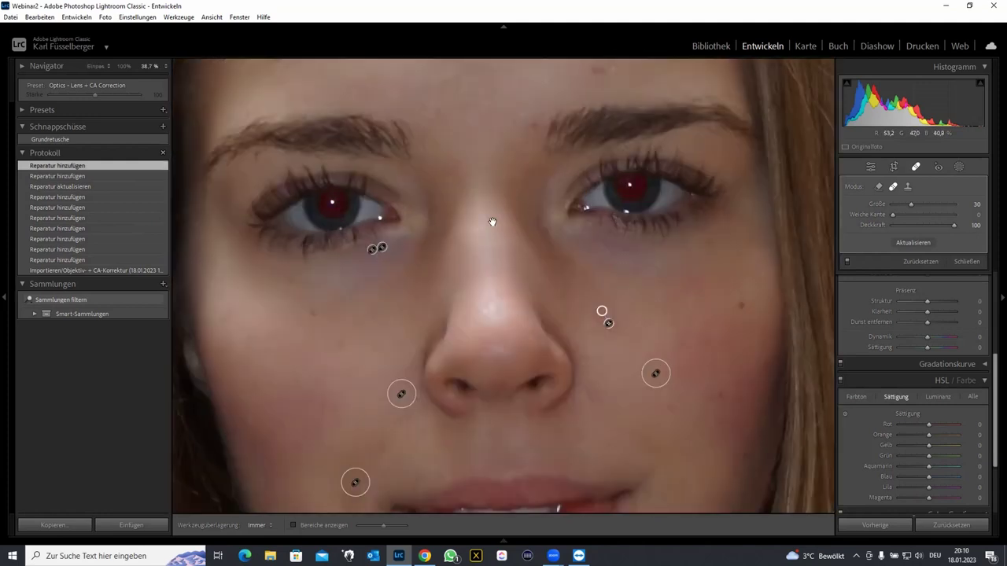
{"action": "left_click", "coordinate": [481, 221]}
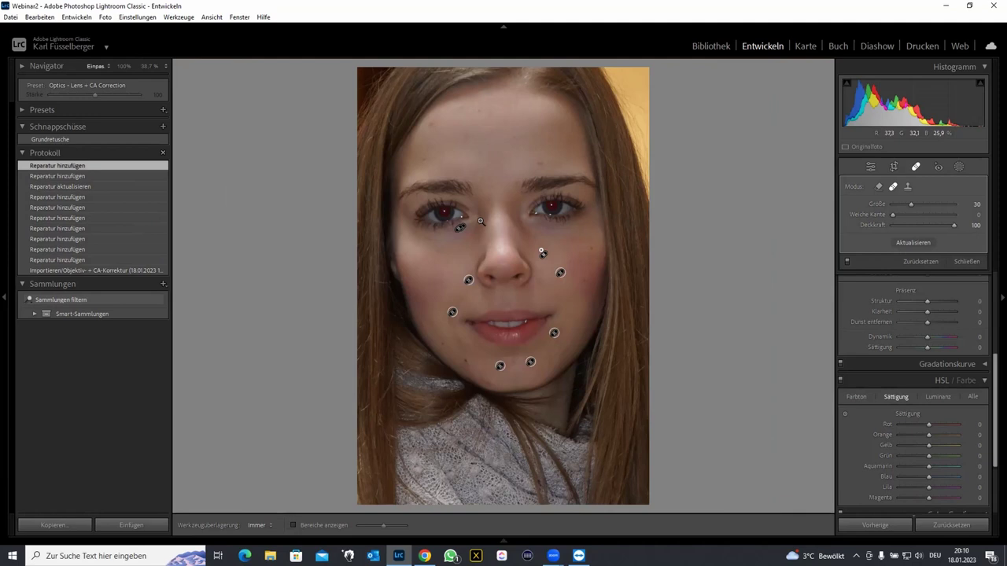
{"action": "left_click", "coordinate": [481, 221]}
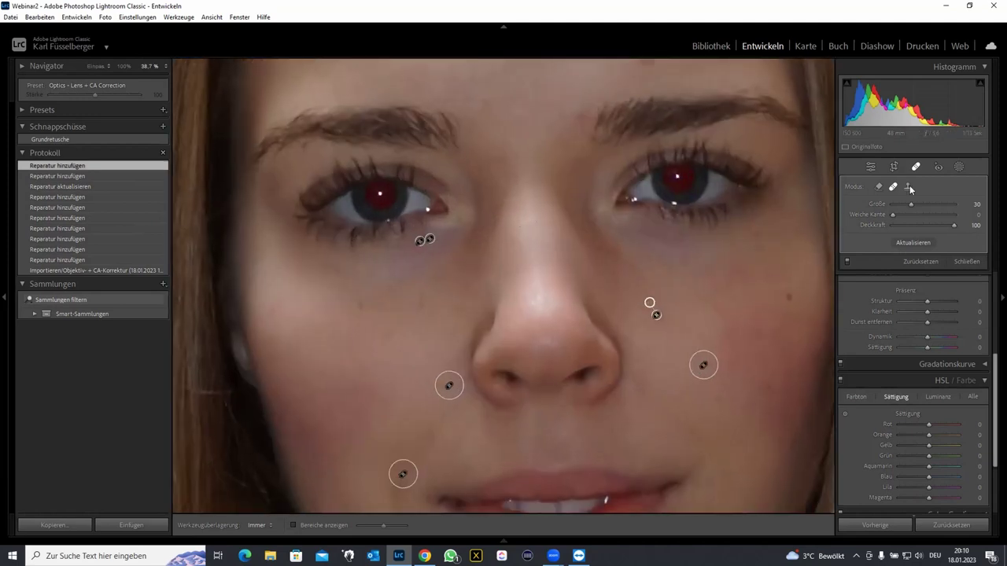
- Correct the red pupils in both eyes with red-eye ellipses, then close the tool at Fit view
{"action": "left_click", "coordinate": [937, 167]}
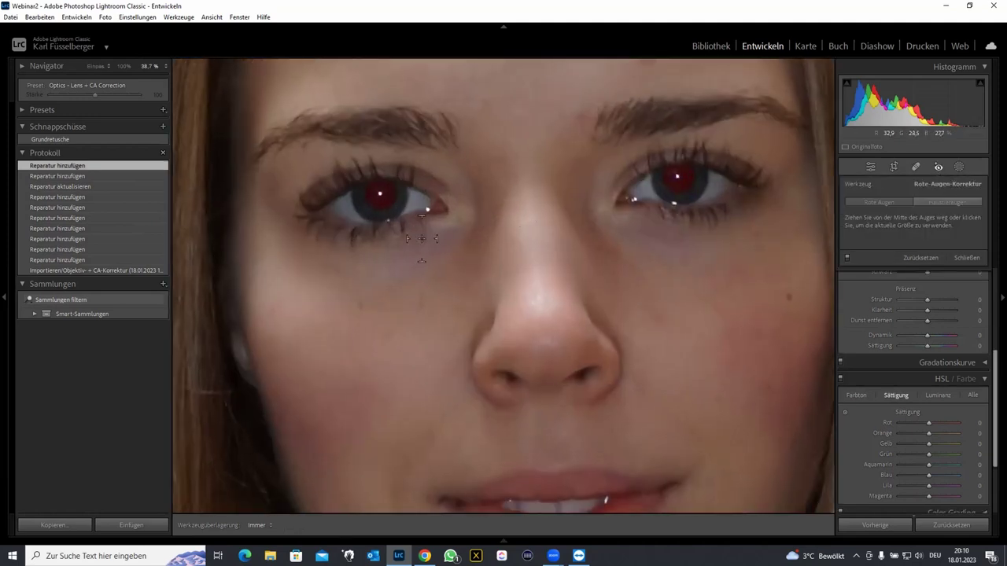
{"action": "left_click_drag", "start_coordinate": [375, 199], "coordinate": [427, 238]}
{"action": "left_click_drag", "start_coordinate": [678, 176], "coordinate": [734, 226]}
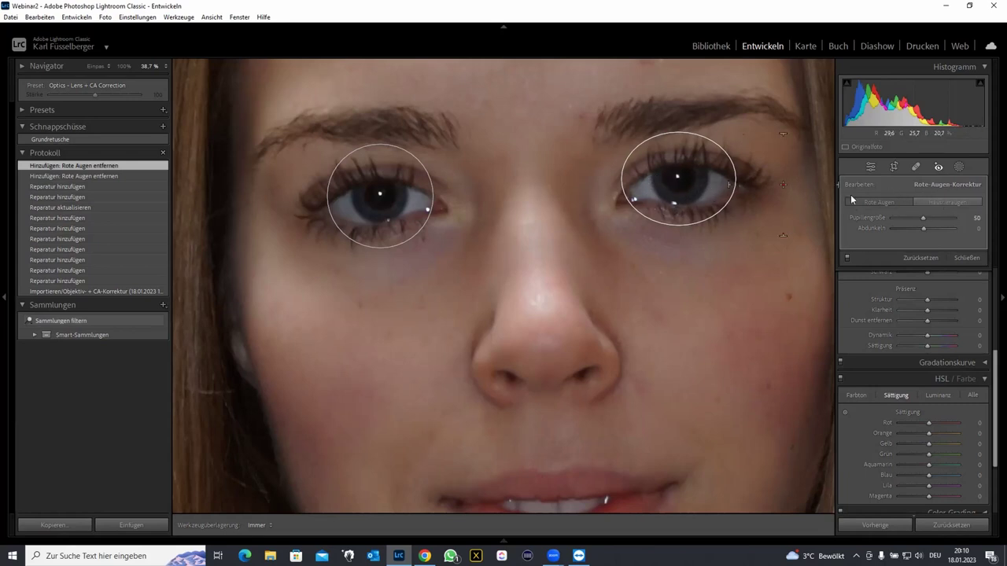
{"action": "left_click", "coordinate": [967, 257]}
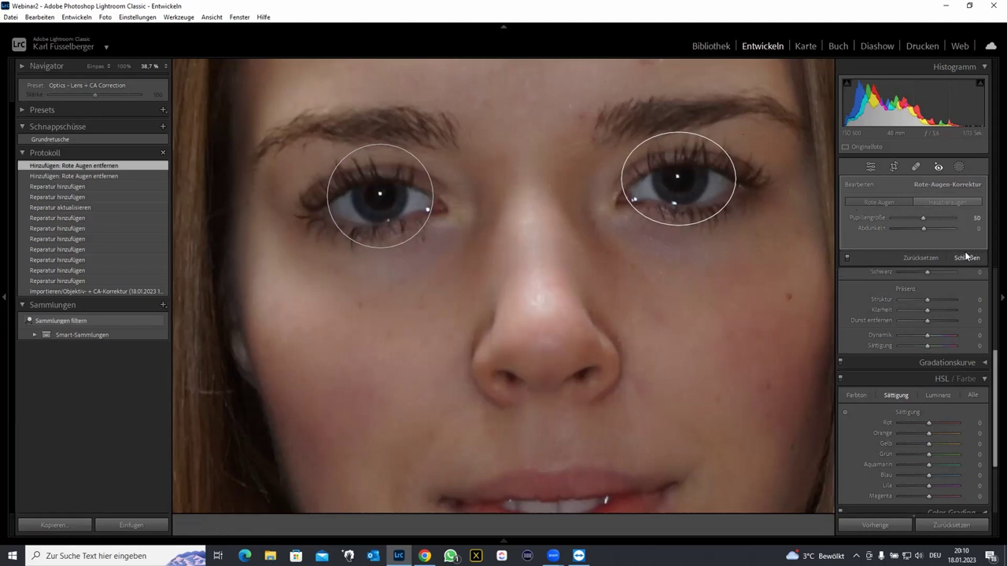
{"action": "left_click", "coordinate": [657, 228]}
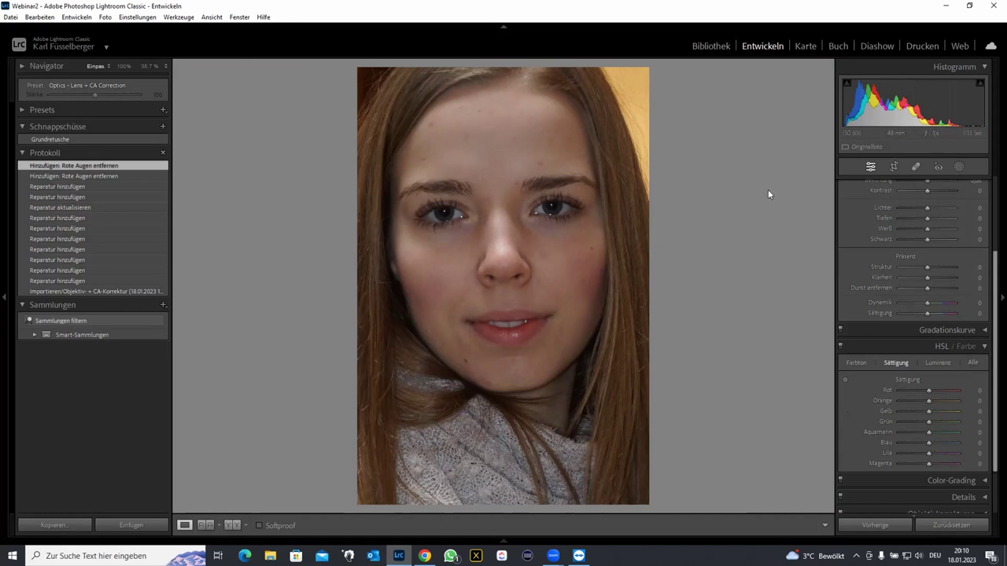
- Create a person mask of the face and soften its skin with negative Klarheit
{"action": "left_click", "coordinate": [959, 167]}
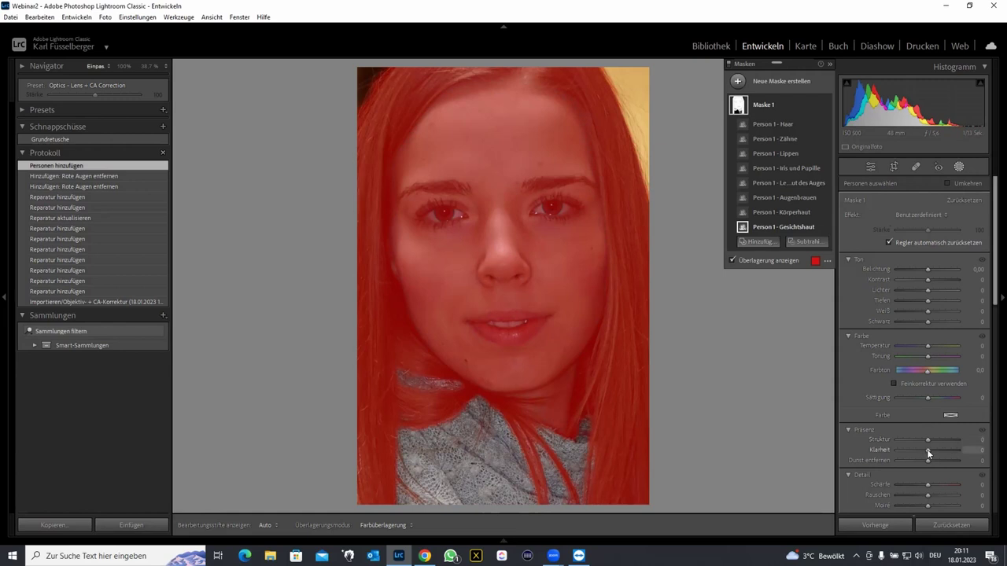
{"action": "left_click_drag", "start_coordinate": [928, 449], "coordinate": [937, 447]}
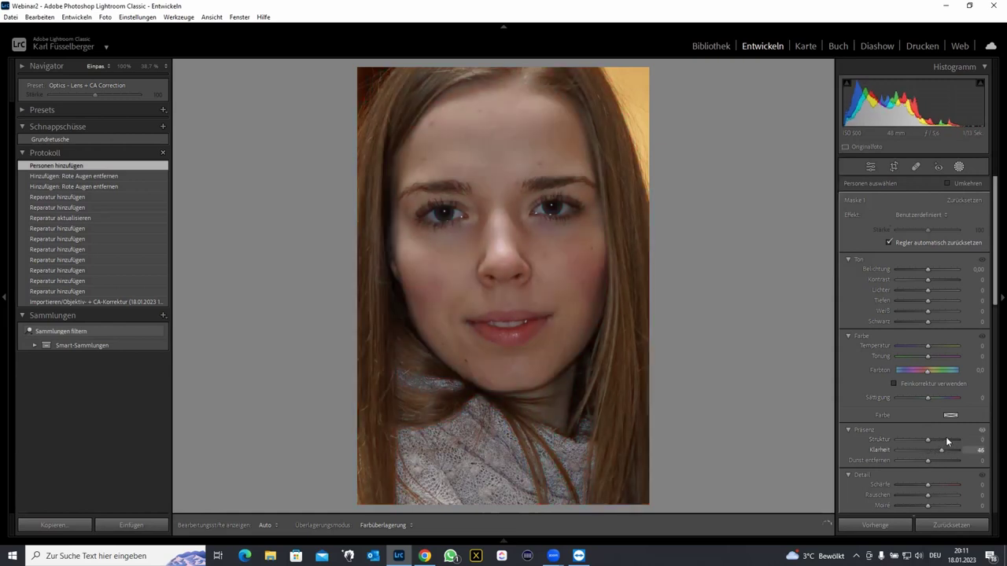
{"action": "mouse_move", "coordinate": [937, 446]}
{"action": "left_mouse_down"}
{"action": "mouse_move", "coordinate": [875, 454]}
{"action": "mouse_move", "coordinate": [923, 450]}
{"action": "left_mouse_up"}
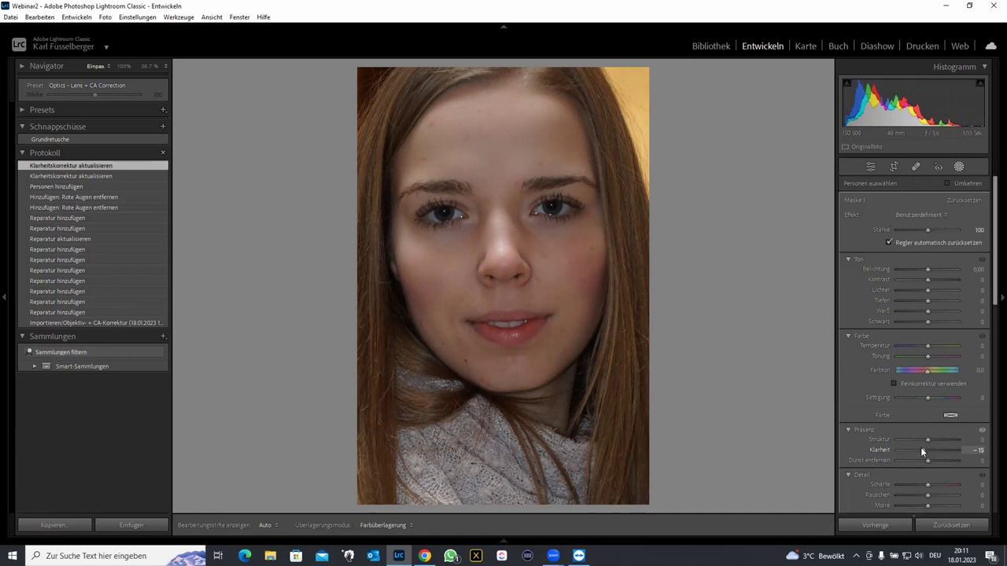
{"action": "mouse_move", "coordinate": [921, 448]}
{"action": "left_mouse_down"}
{"action": "mouse_move", "coordinate": [904, 445]}
{"action": "mouse_move", "coordinate": [921, 440]}
{"action": "left_mouse_up"}
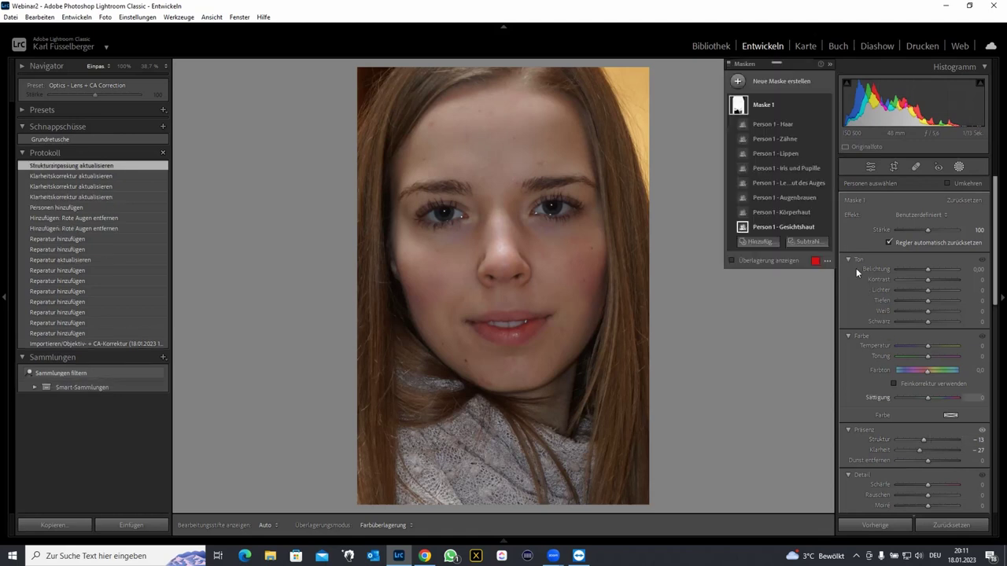
- Select the eyebrows part of the person mask and set its Klarheit to 13
{"action": "left_click", "coordinate": [785, 197]}
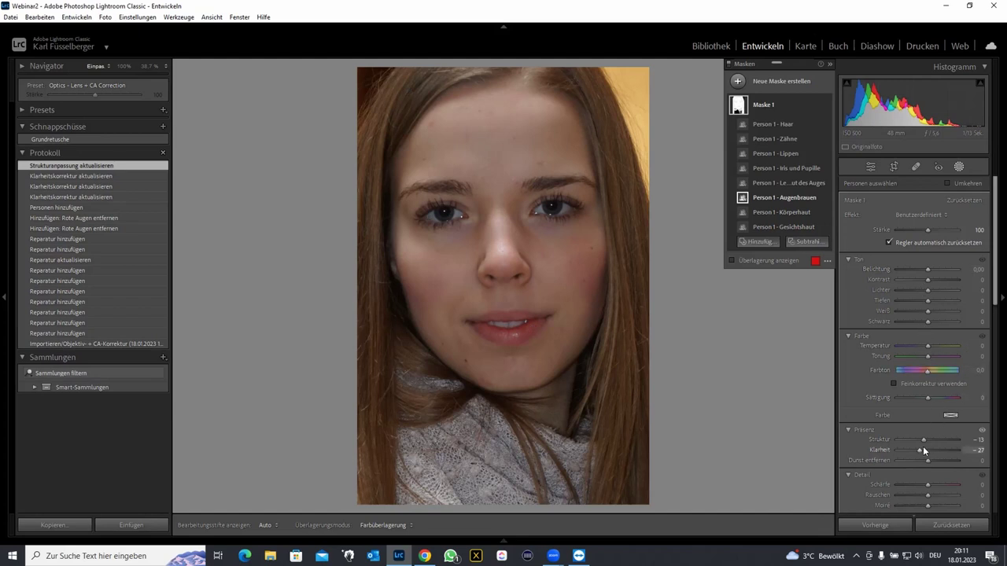
{"action": "left_click_drag", "start_coordinate": [928, 447], "coordinate": [928, 448]}
{"action": "scroll", "coordinate": [931, 448], "scroll_direction": "up", "scroll_amount": 2}
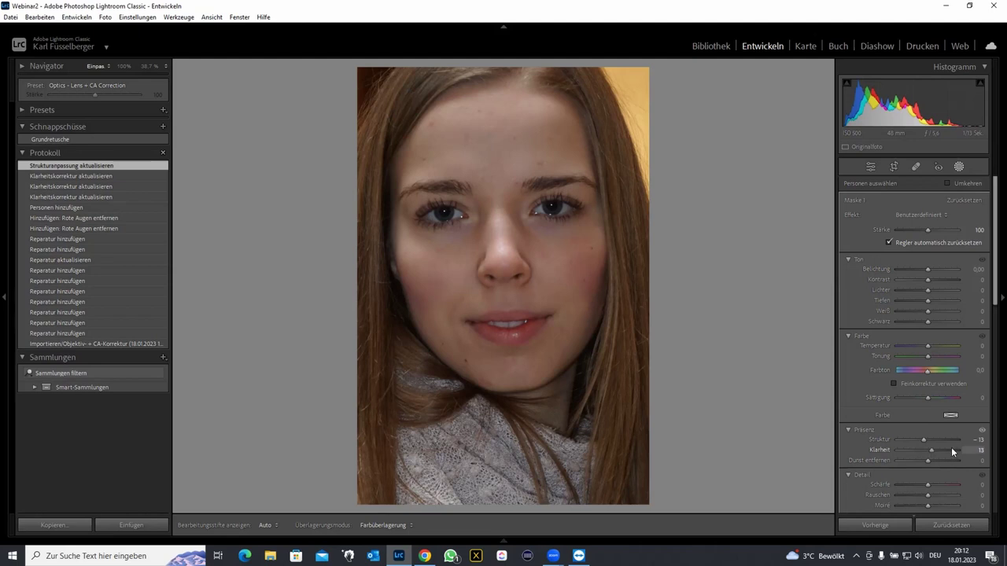
{"action": "scroll", "coordinate": [929, 448], "scroll_direction": "down", "scroll_amount": 4}
{"action": "left_click", "coordinate": [932, 448]}
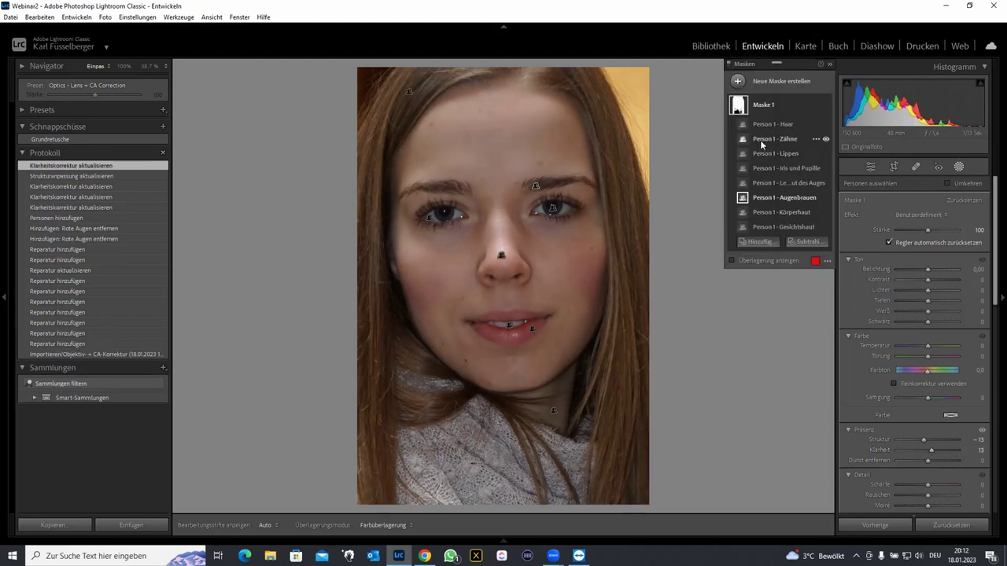
- Apply the Irisoptimierung effect preset to the Iris und Pupille mask component
{"action": "left_click", "coordinate": [769, 169]}
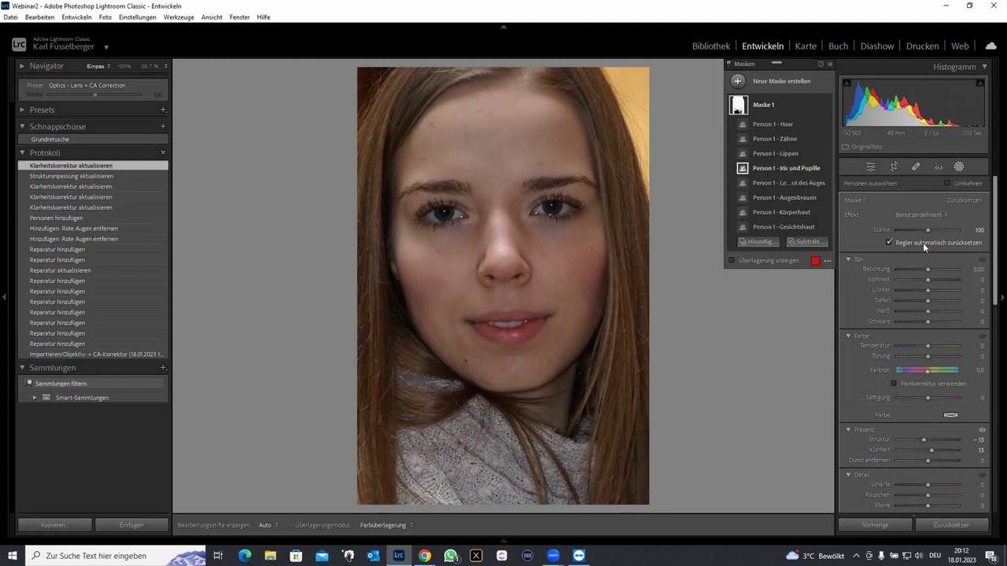
{"action": "left_click", "coordinate": [922, 214]}
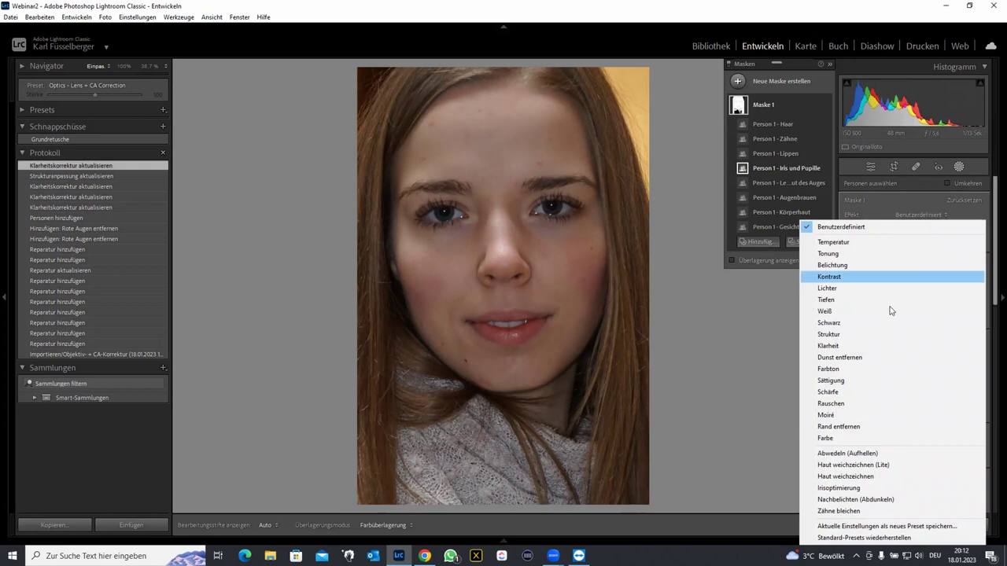
{"action": "left_click", "coordinate": [850, 487]}
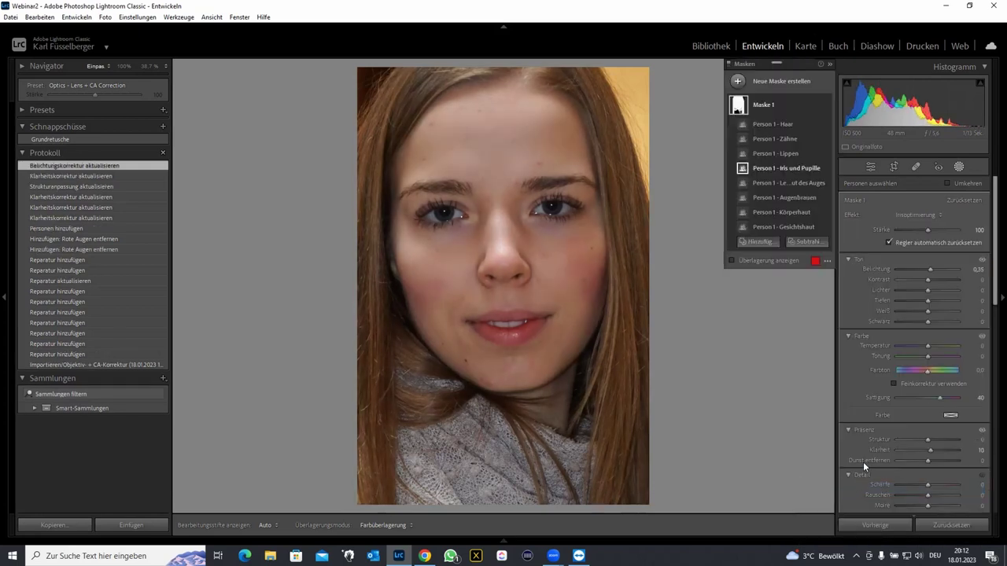
- Adjust the Lippen component's Sättigung, then reset it back to 0
{"action": "mouse_move", "coordinate": [779, 168]}
{"action": "left_click", "coordinate": [769, 155]}
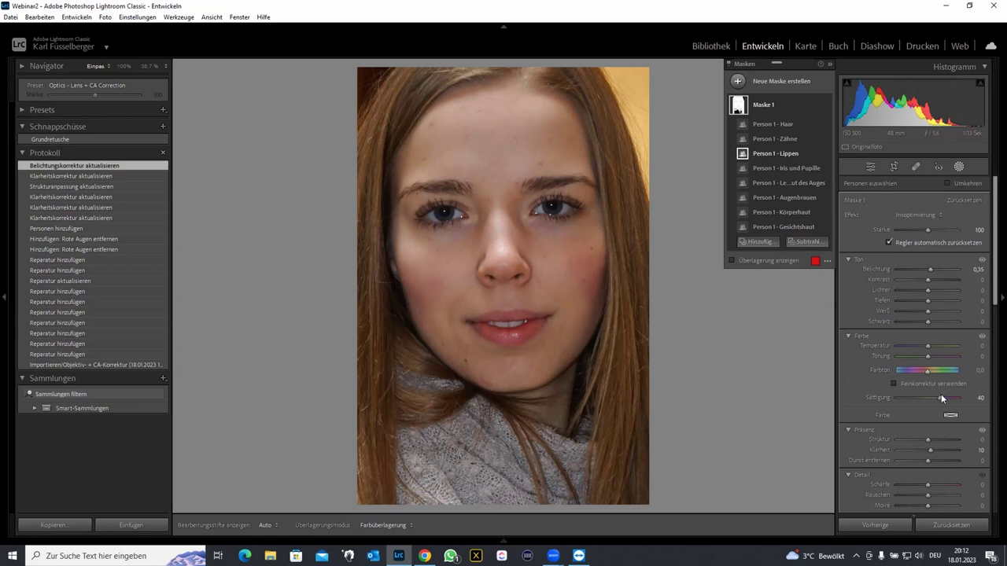
{"action": "mouse_move", "coordinate": [941, 397]}
{"action": "left_mouse_down"}
{"action": "mouse_move", "coordinate": [952, 398]}
{"action": "mouse_move", "coordinate": [910, 397]}
{"action": "left_mouse_up"}
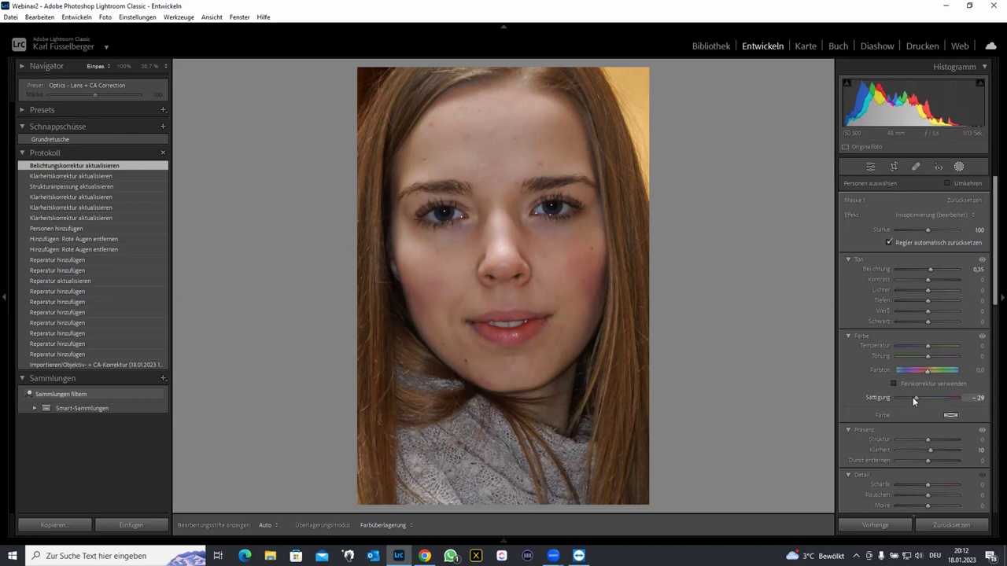
{"action": "double_click", "coordinate": [922, 397]}
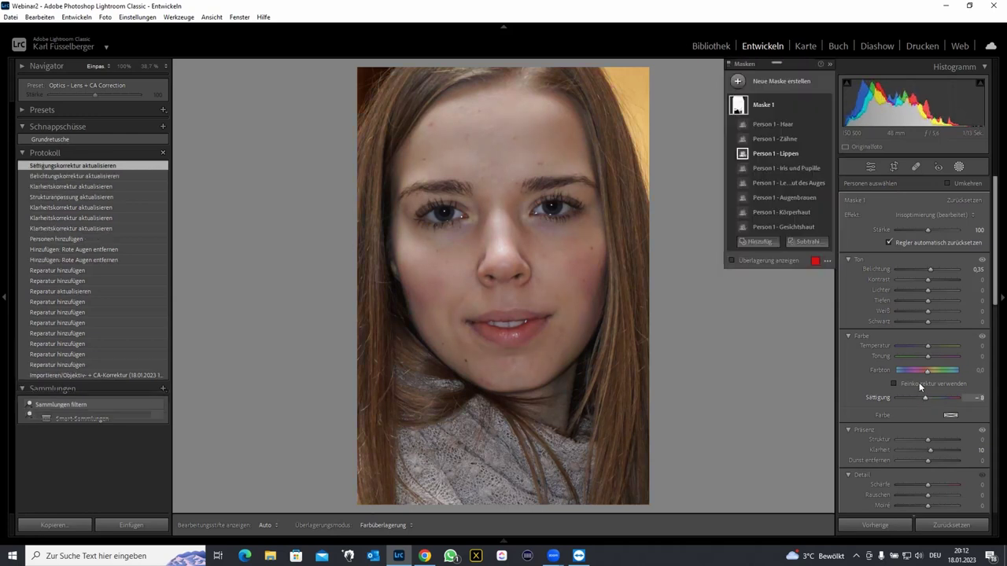
{"action": "mouse_move", "coordinate": [776, 153]}
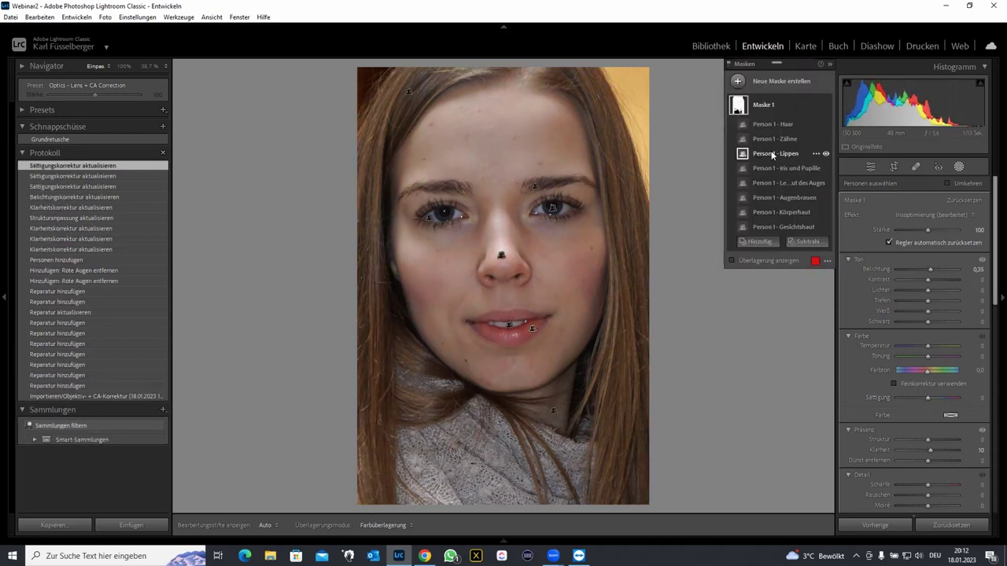
{"action": "key", "text": "o"}
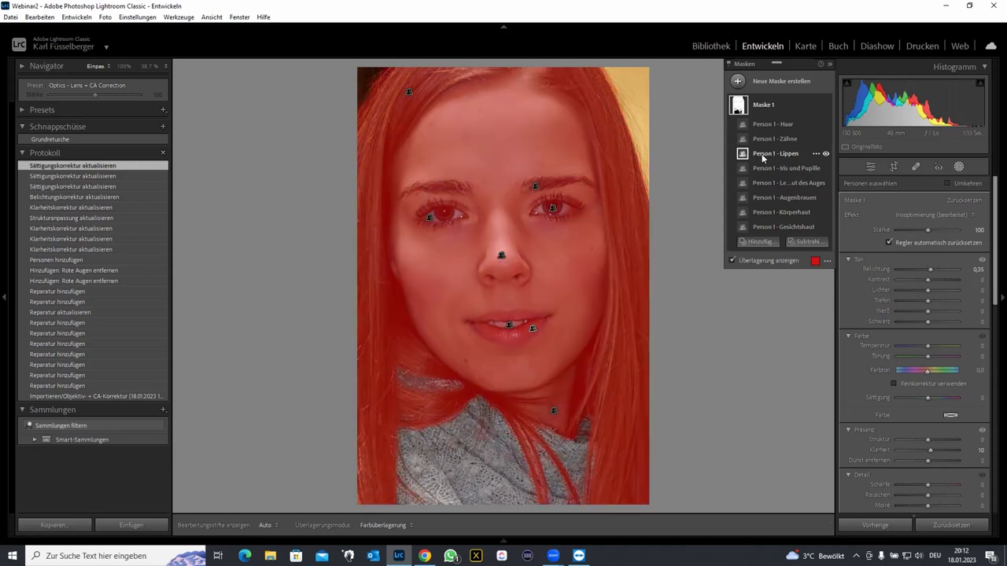
{"action": "key", "text": "o"}
{"action": "left_click", "coordinate": [764, 168]}
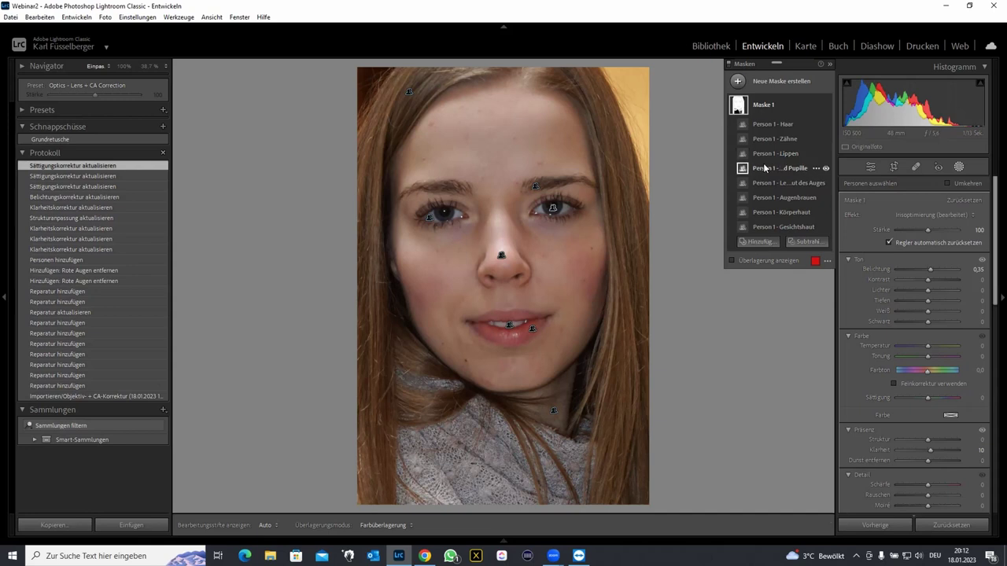
{"action": "key", "text": "o"}
{"action": "left_click", "coordinate": [765, 182]}
{"action": "key", "text": "o"}
{"action": "left_click", "coordinate": [765, 199]}
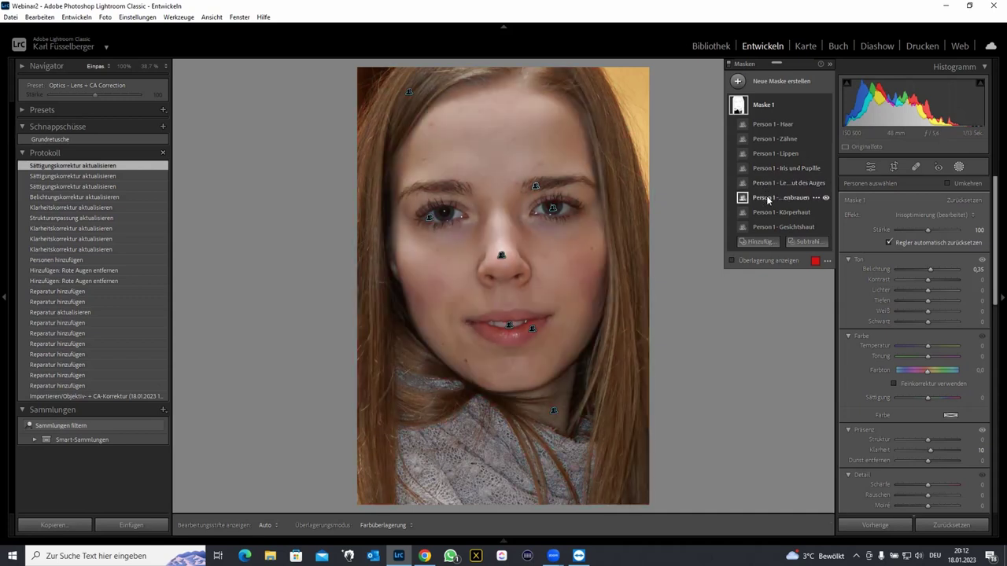
{"action": "left_click", "coordinate": [816, 199]}
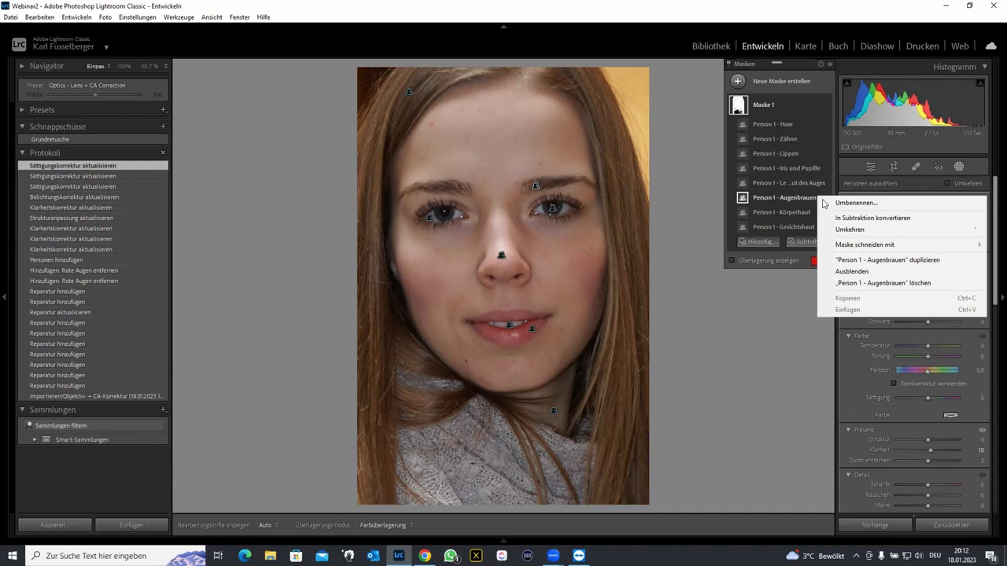
{"action": "left_click", "coordinate": [783, 308]}
{"action": "left_click", "coordinate": [759, 212]}
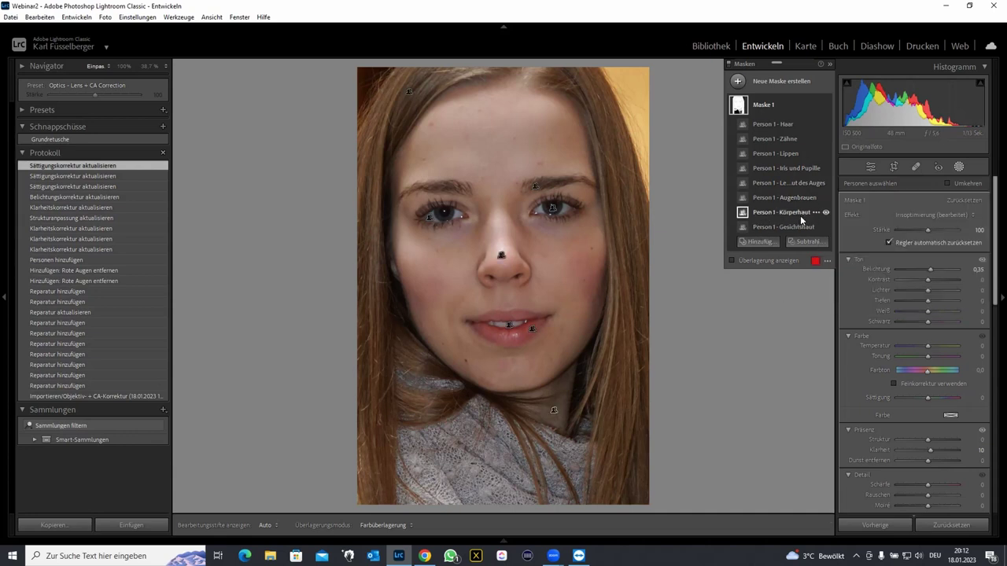
{"action": "left_click", "coordinate": [826, 214]}
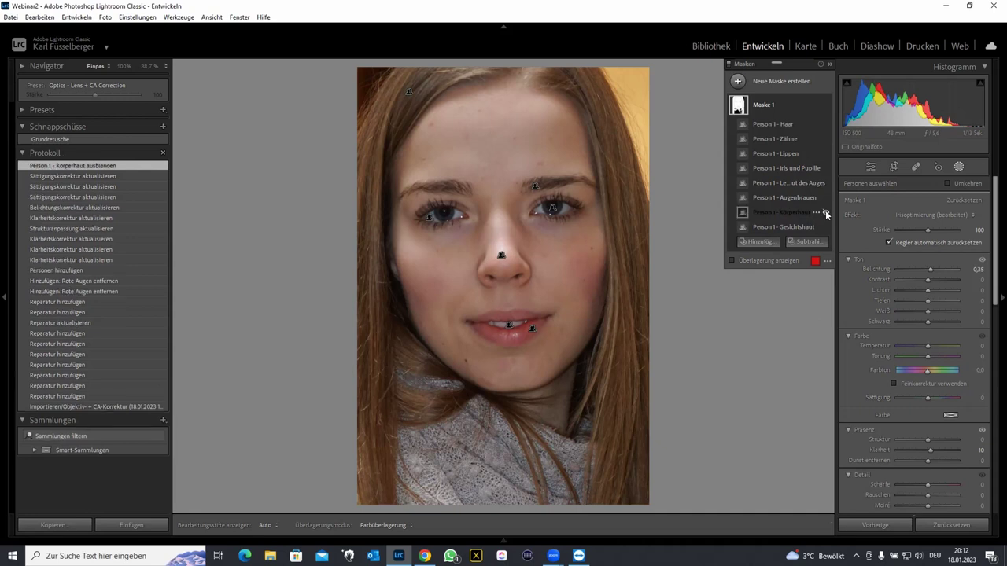
{"action": "left_click", "coordinate": [826, 214]}
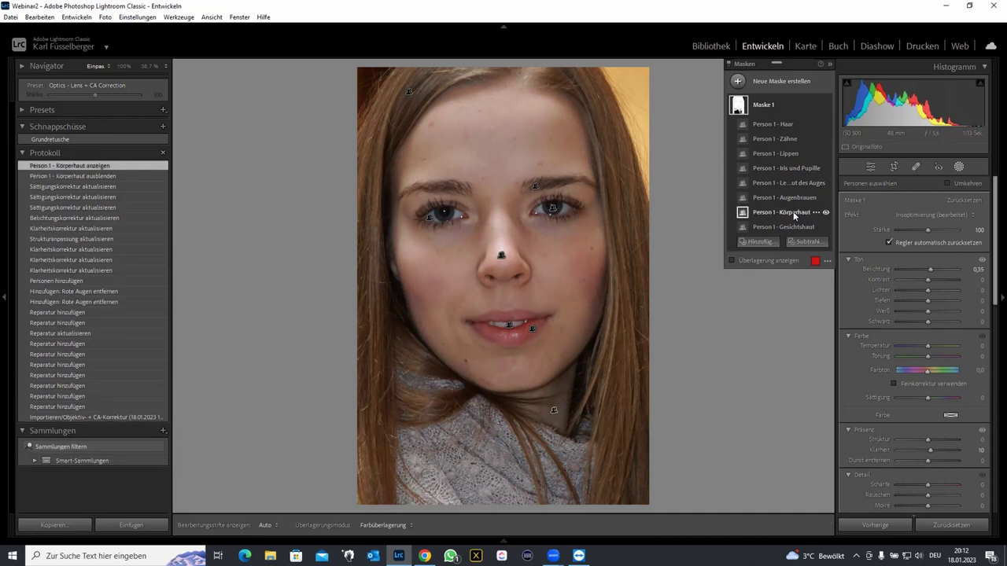
{"action": "key", "text": "o"}
{"action": "key", "text": "o"}
{"action": "key", "text": "o"}
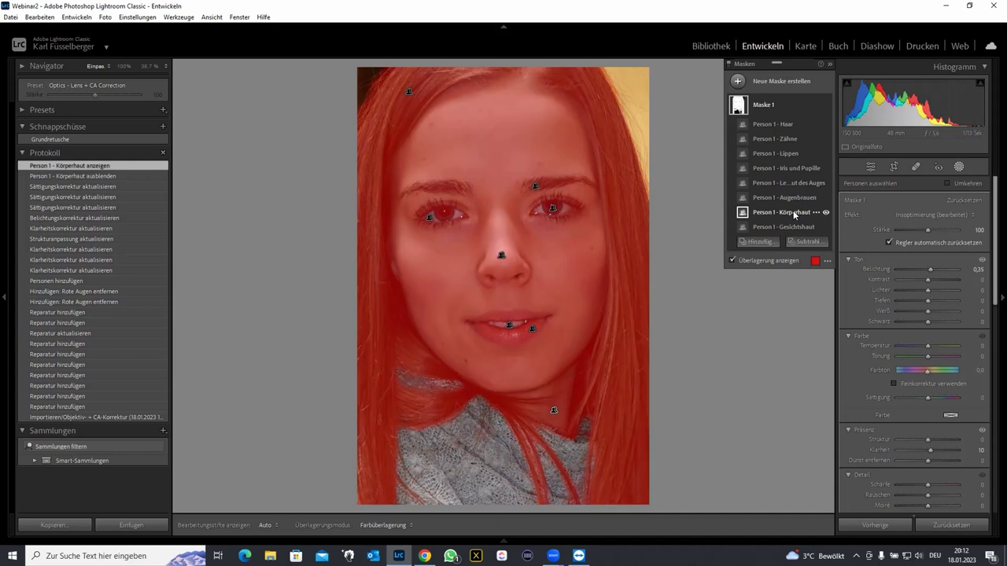
{"action": "key", "text": "o"}
{"action": "left_click", "coordinate": [794, 227]}
{"action": "key", "text": "o"}
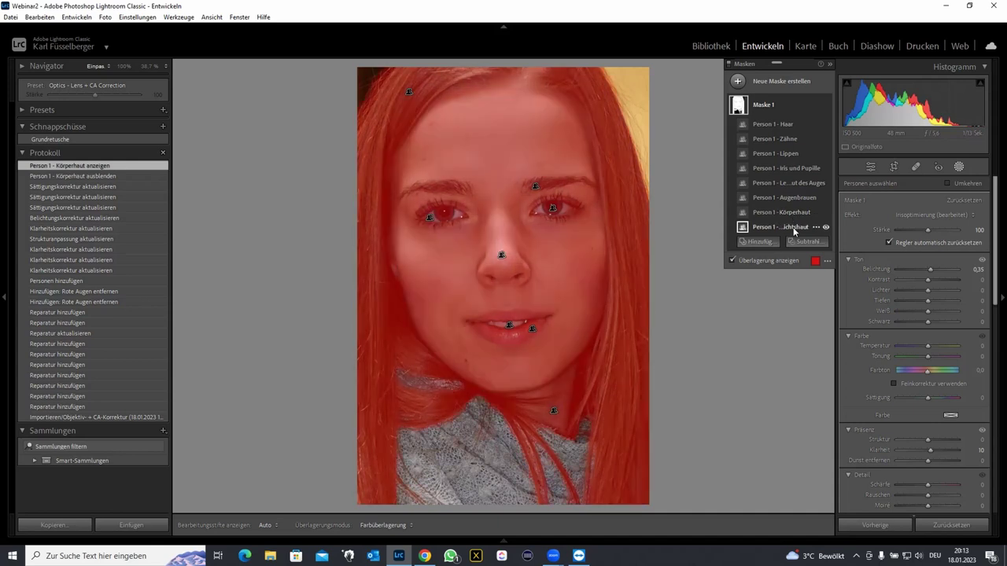
{"action": "key", "text": "o"}
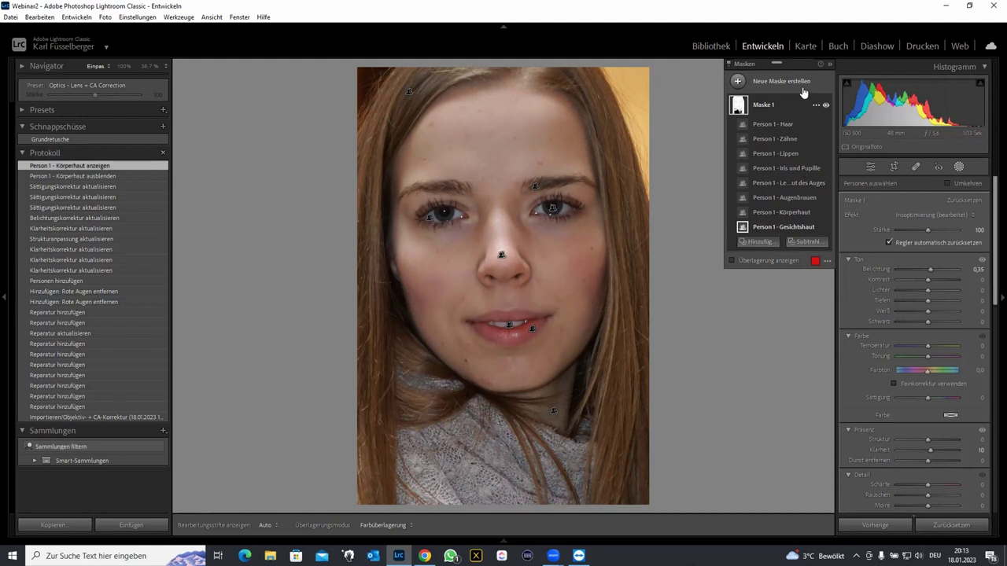
- Start renaming the Zähne and Iris und Pupille components, cancel, and toggle Iris und Pupille visibility
{"action": "mouse_move", "coordinate": [787, 104]}
{"action": "left_click", "coordinate": [772, 125]}
{"action": "double_click", "coordinate": [769, 138]}
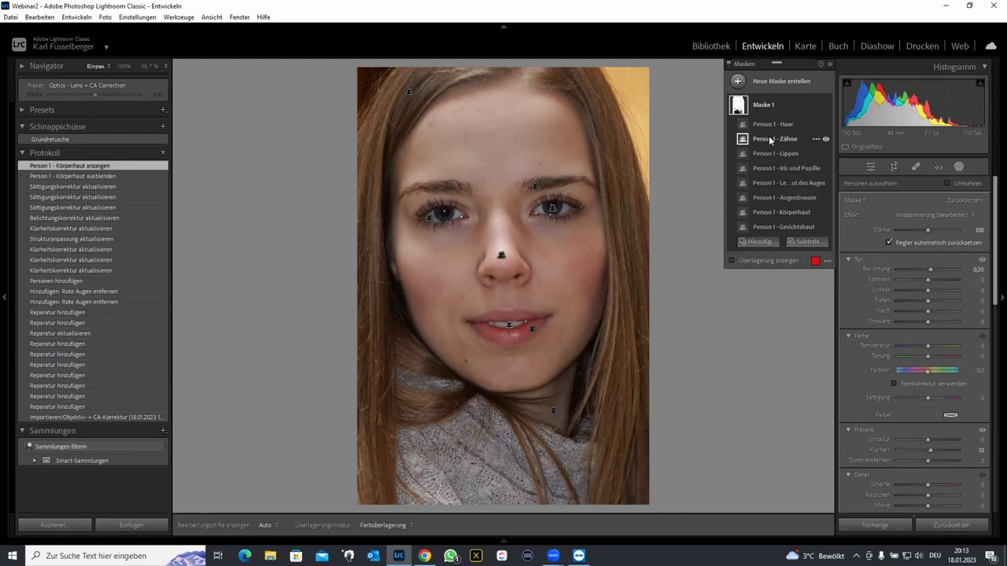
{"action": "key", "text": "Escape"}
{"action": "double_click", "coordinate": [775, 168]}
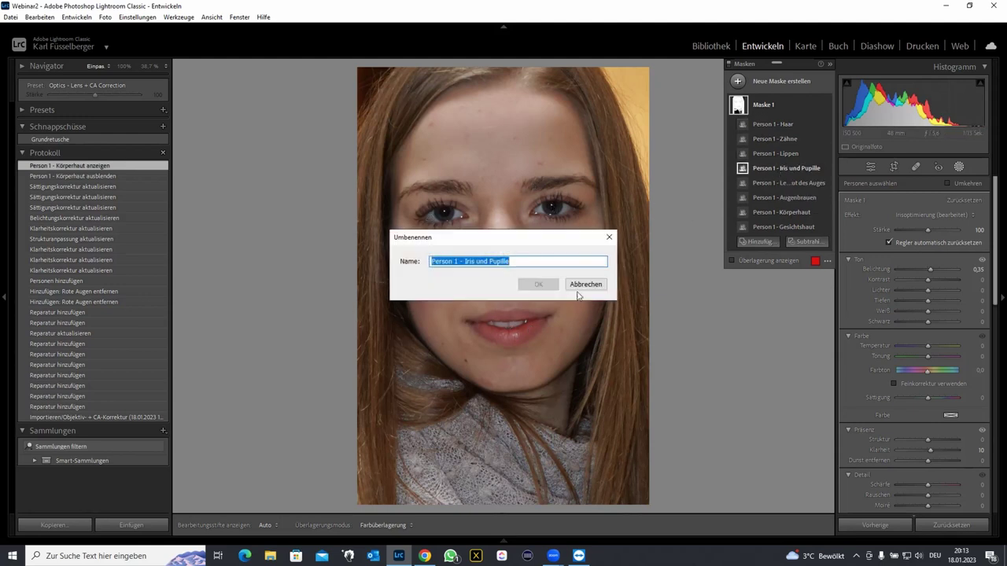
{"action": "left_click", "coordinate": [583, 285]}
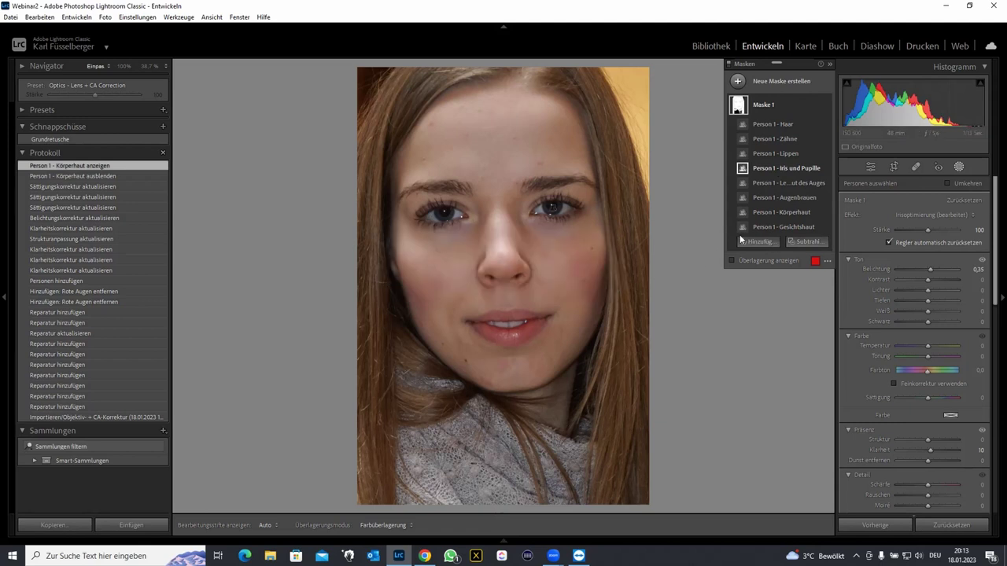
{"action": "left_click", "coordinate": [826, 169]}
{"action": "left_click", "coordinate": [825, 170]}
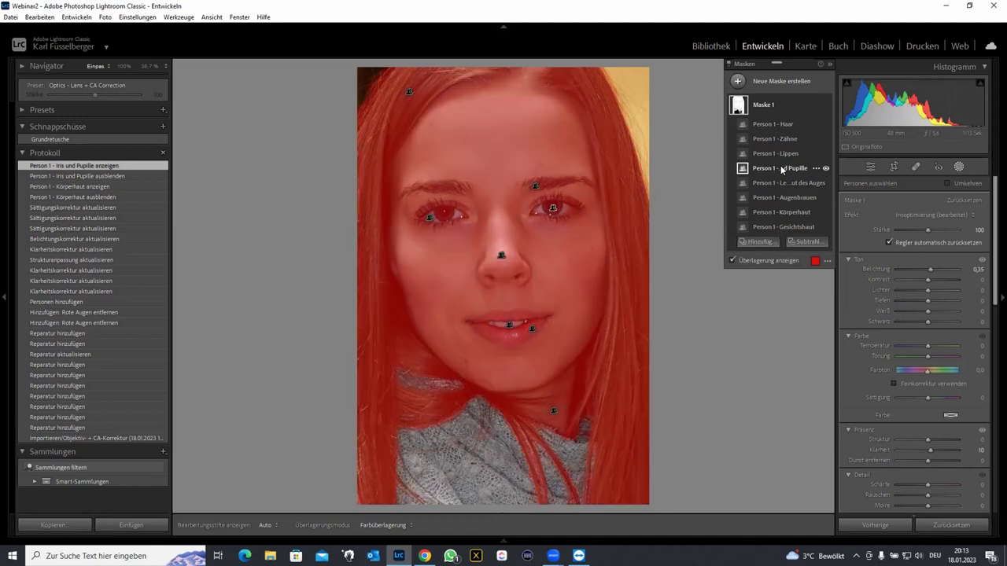
- Turn on the red mask overlay while selecting eye whites, Augenbrauen, Körperhaut and Gesichtshaut components
{"action": "left_click", "coordinate": [781, 182]}
{"action": "left_click", "coordinate": [781, 199]}
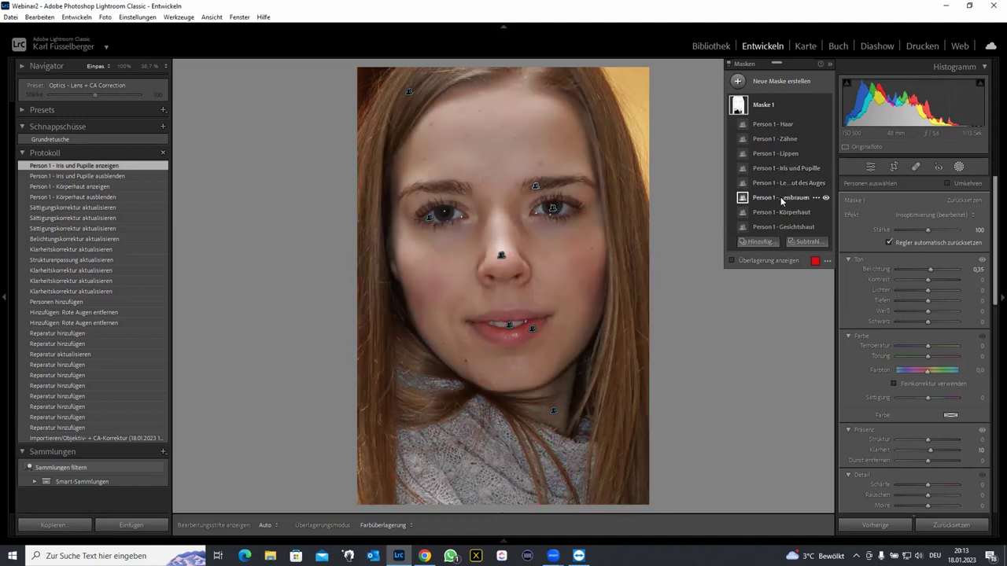
{"action": "left_click", "coordinate": [732, 261]}
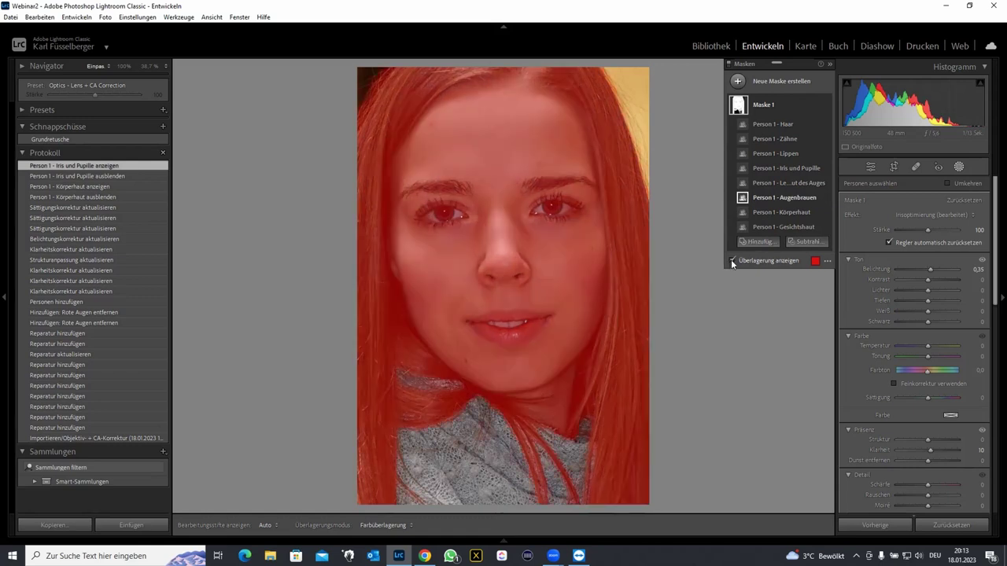
{"action": "left_click", "coordinate": [774, 213]}
{"action": "left_click", "coordinate": [771, 227]}
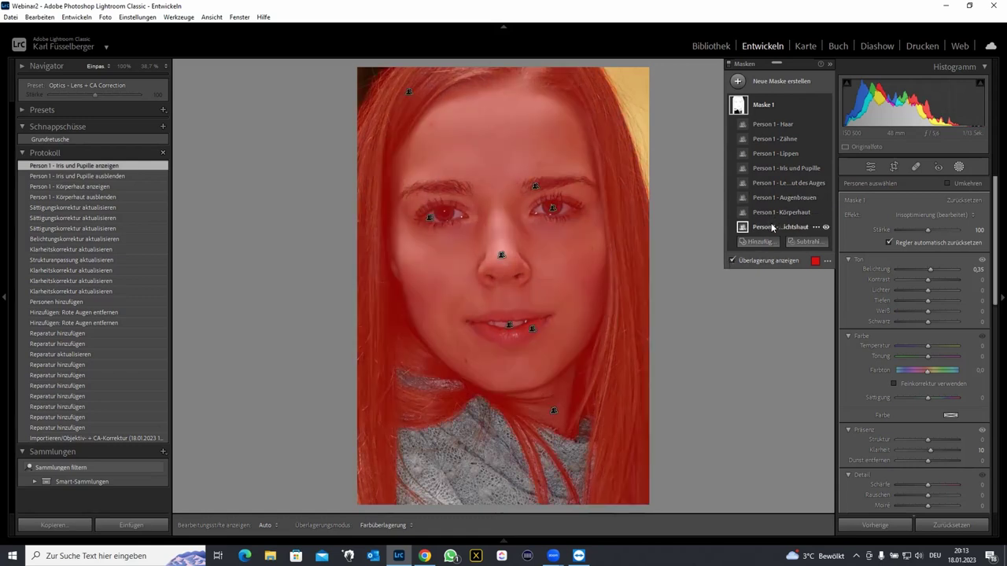
- Collapse Maske 1 and open its options menu
{"action": "left_click", "coordinate": [737, 105]}
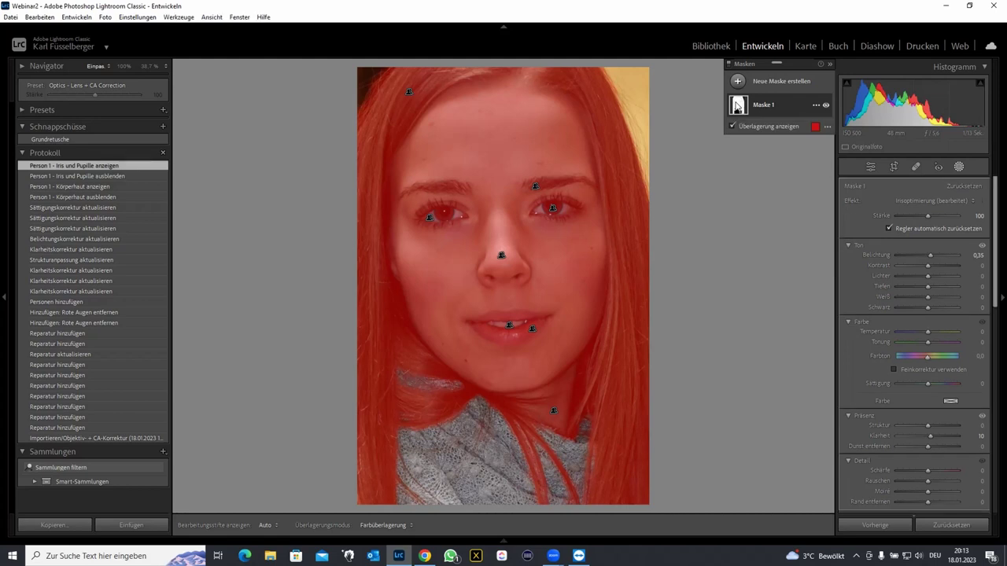
{"action": "left_click", "coordinate": [815, 107]}
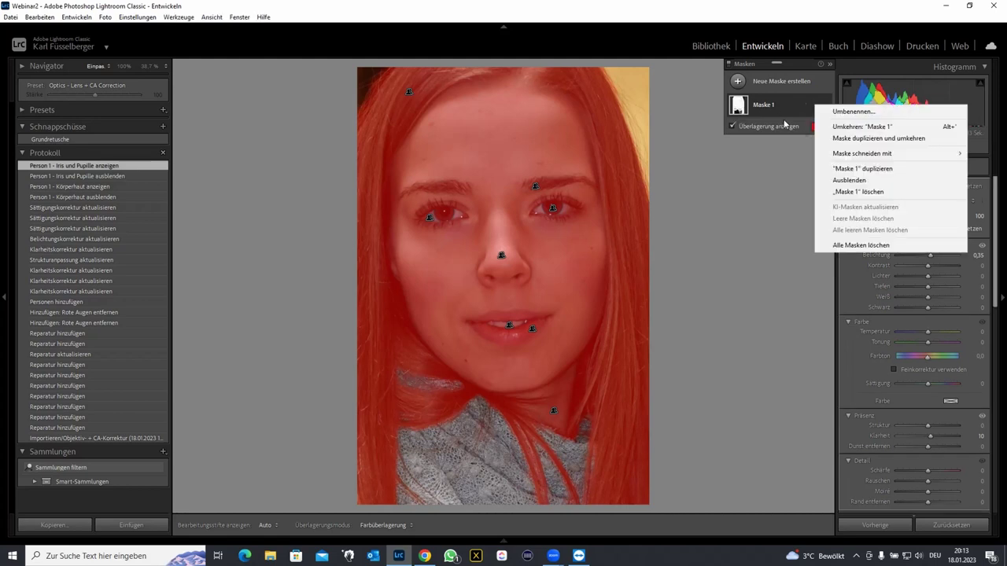
{"action": "left_click", "coordinate": [781, 110]}
{"action": "left_click", "coordinate": [815, 109]}
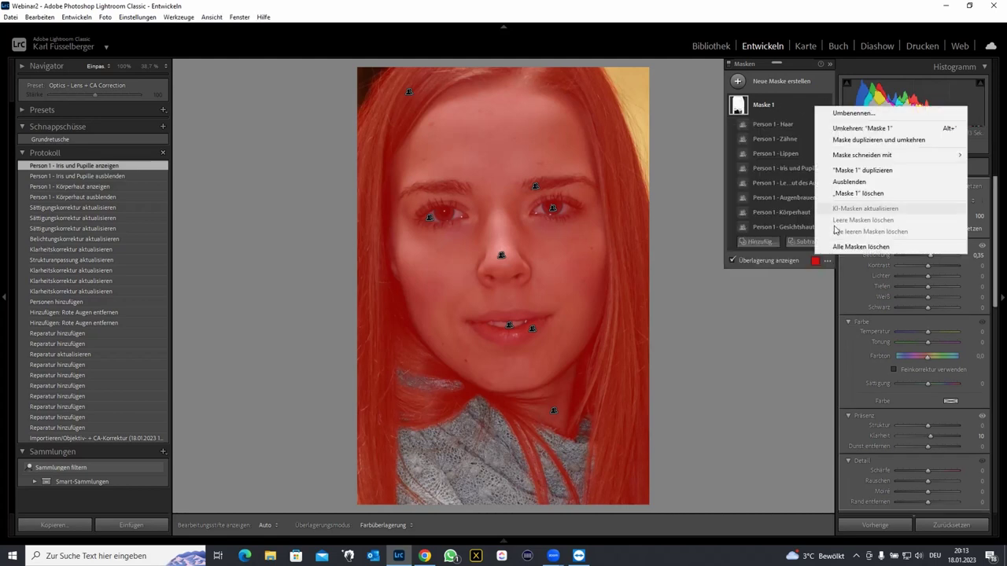
- Delete all masks and paint a new brush mask stroke across the forehead
{"action": "left_click", "coordinate": [845, 246]}
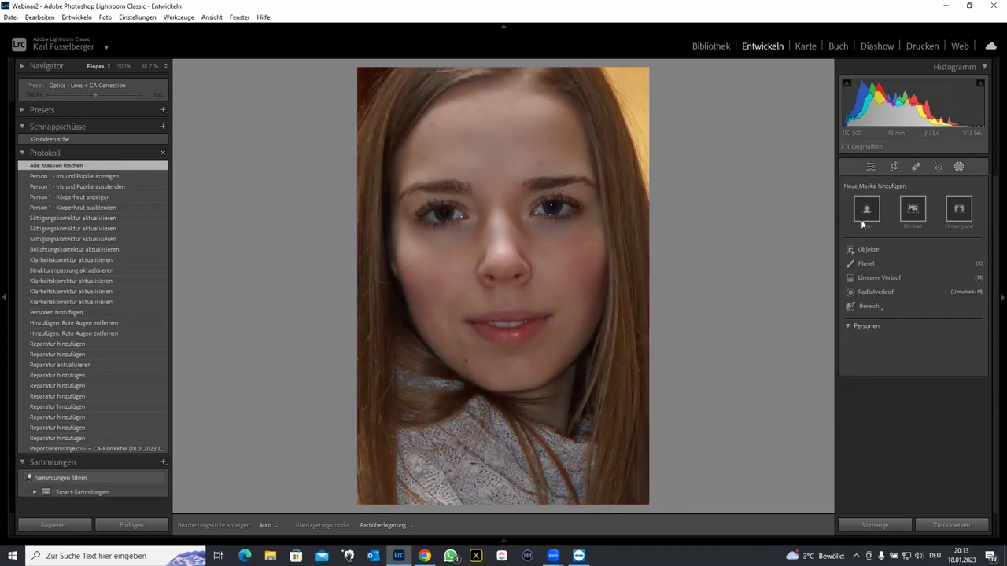
{"action": "left_click", "coordinate": [865, 264]}
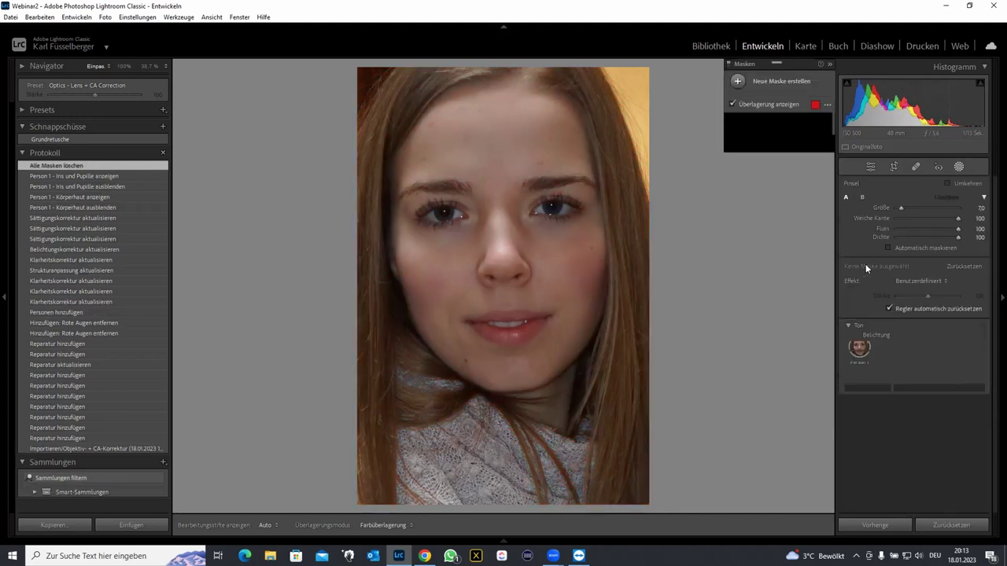
{"action": "scroll", "coordinate": [503, 173], "scroll_direction": "up", "scroll_amount": 4}
{"action": "mouse_move", "coordinate": [478, 108]}
{"action": "left_mouse_down"}
{"action": "mouse_move", "coordinate": [495, 131]}
{"action": "mouse_move", "coordinate": [560, 331]}
{"action": "mouse_move", "coordinate": [451, 326]}
{"action": "mouse_move", "coordinate": [541, 287]}
{"action": "mouse_move", "coordinate": [438, 270]}
{"action": "mouse_move", "coordinate": [589, 236]}
{"action": "mouse_move", "coordinate": [553, 368]}
{"action": "mouse_move", "coordinate": [443, 306]}
{"action": "mouse_move", "coordinate": [404, 153]}
{"action": "mouse_move", "coordinate": [555, 147]}
{"action": "mouse_move", "coordinate": [507, 123]}
{"action": "mouse_move", "coordinate": [463, 128]}
{"action": "mouse_move", "coordinate": [585, 153]}
{"action": "mouse_move", "coordinate": [604, 136]}
{"action": "left_mouse_up"}
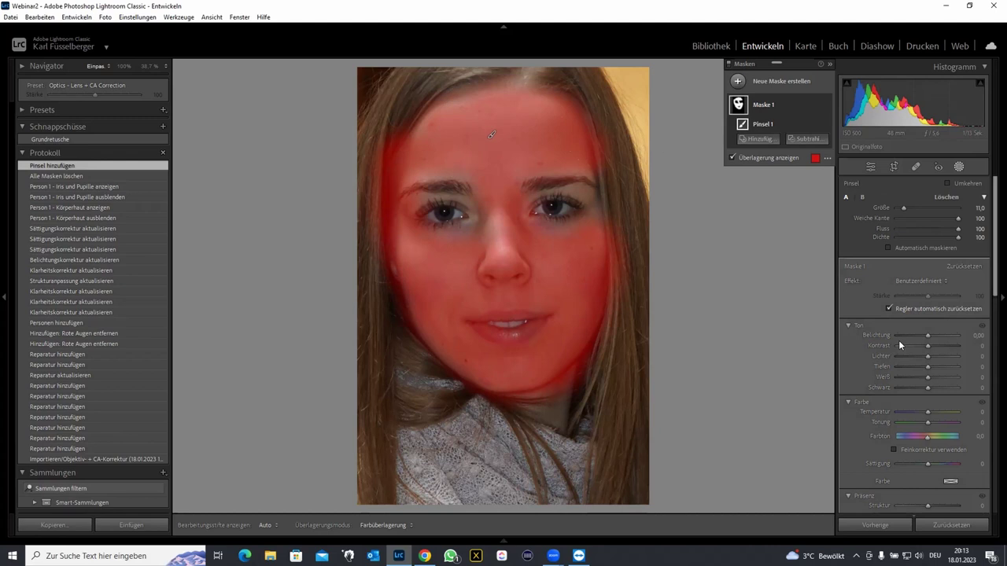
- Apply Haut weichzeichnen (Lite) to the brush mask, hide the overlay, and lower Struktur to -36
{"action": "left_click", "coordinate": [923, 283]}
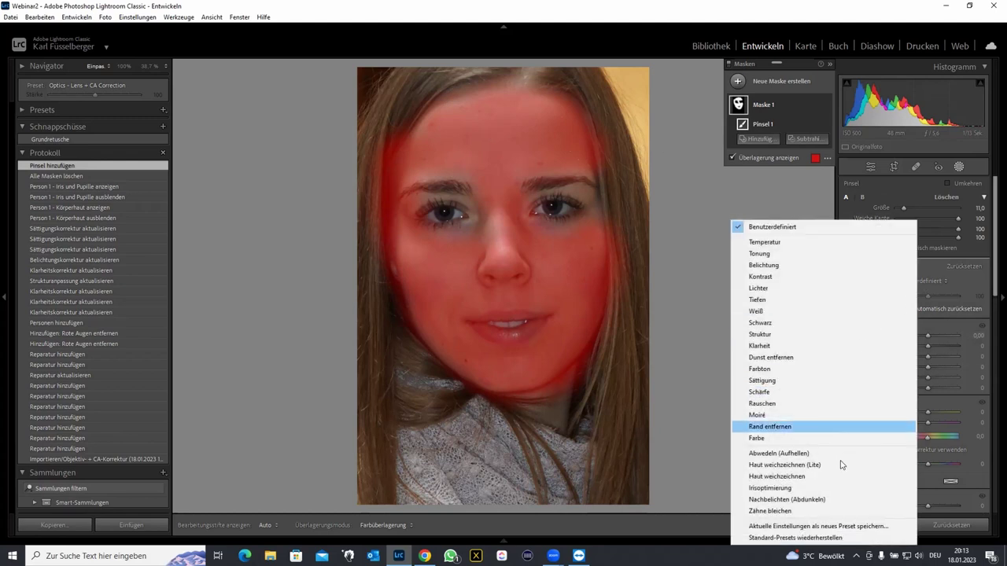
{"action": "left_click", "coordinate": [835, 465]}
{"action": "key", "text": "o"}
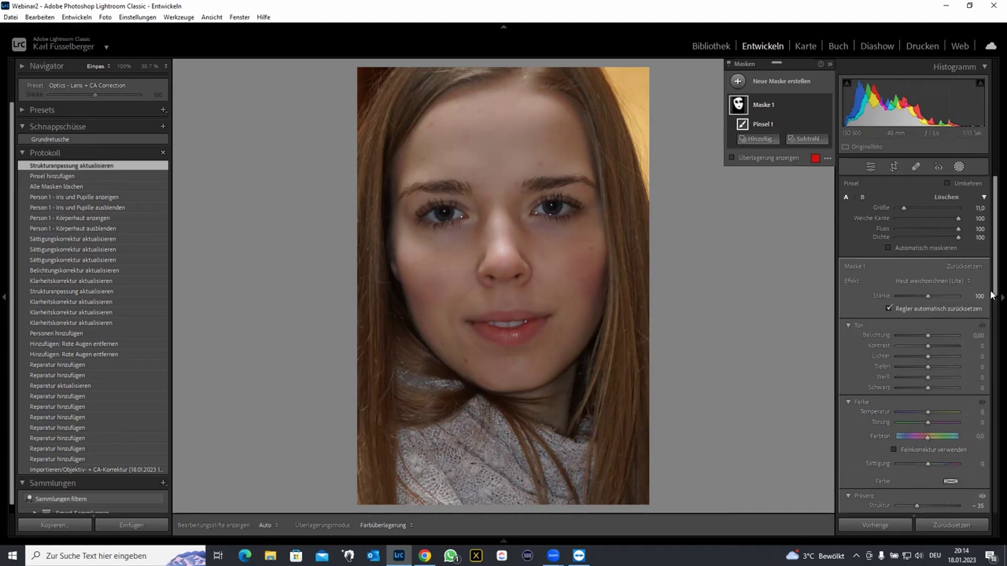
{"action": "scroll", "coordinate": [992, 338], "scroll_direction": "down", "scroll_amount": 5}
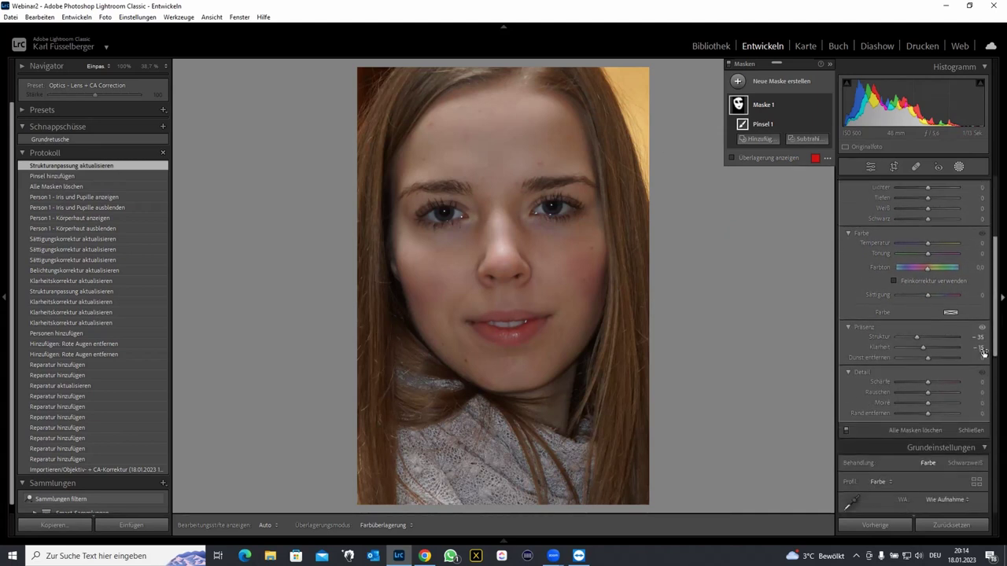
{"action": "left_click_drag", "start_coordinate": [918, 337], "coordinate": [919, 347]}
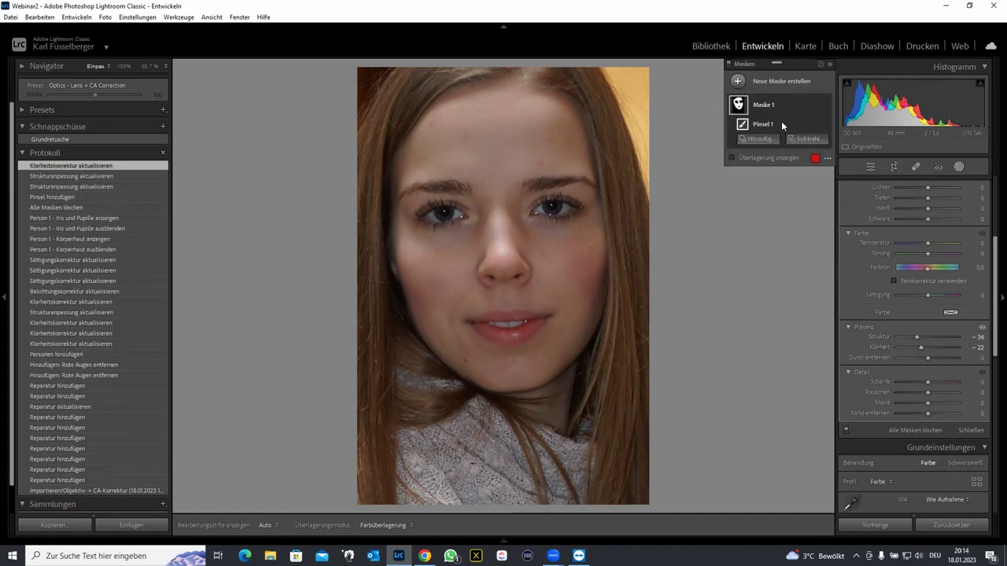
- Paint Maske 2 over both eyebrows and set its Klarheit 17 and Schärfe 25
{"action": "left_click", "coordinate": [791, 82]}
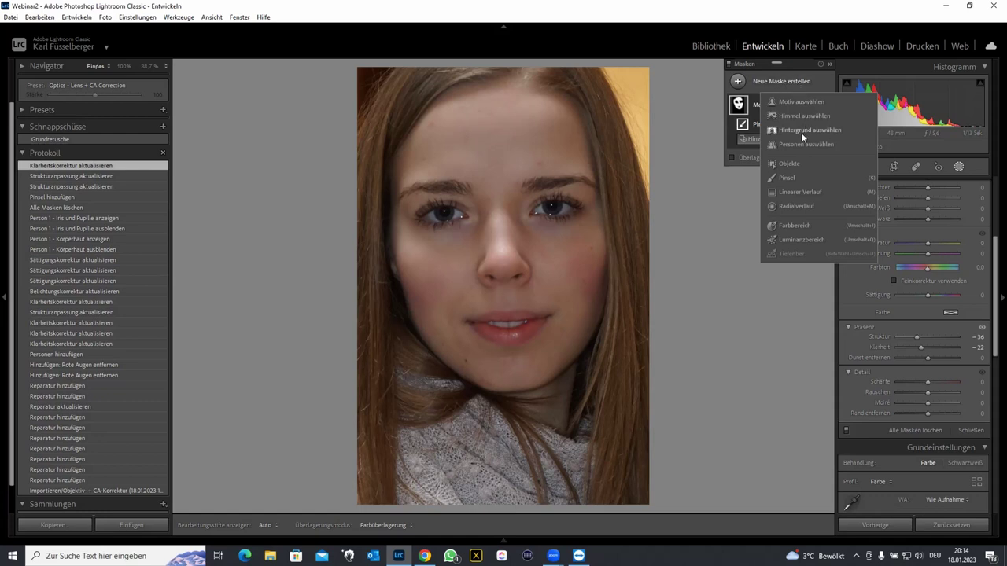
{"action": "left_click", "coordinate": [787, 178]}
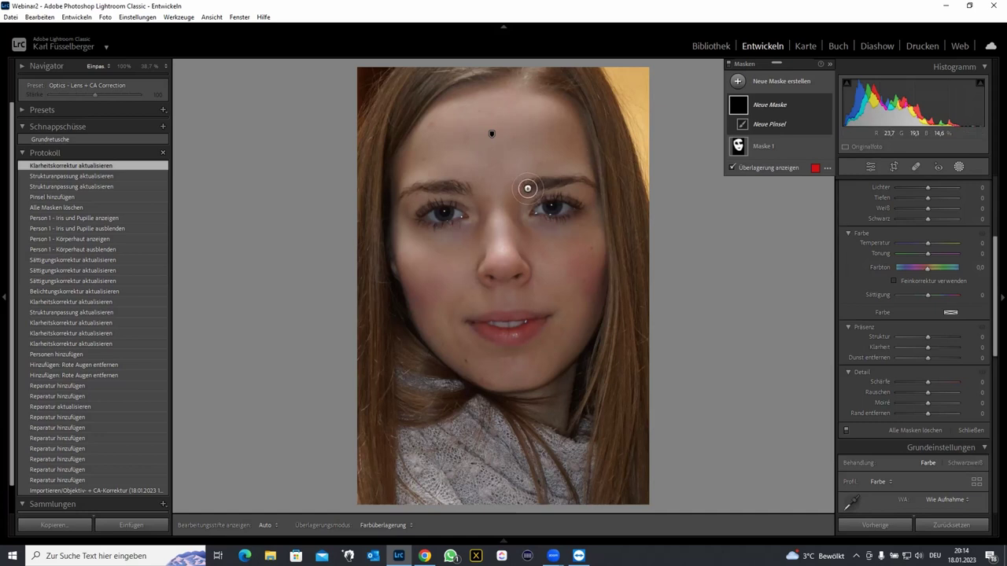
{"action": "left_click_drag", "start_coordinate": [527, 188], "coordinate": [590, 182]}
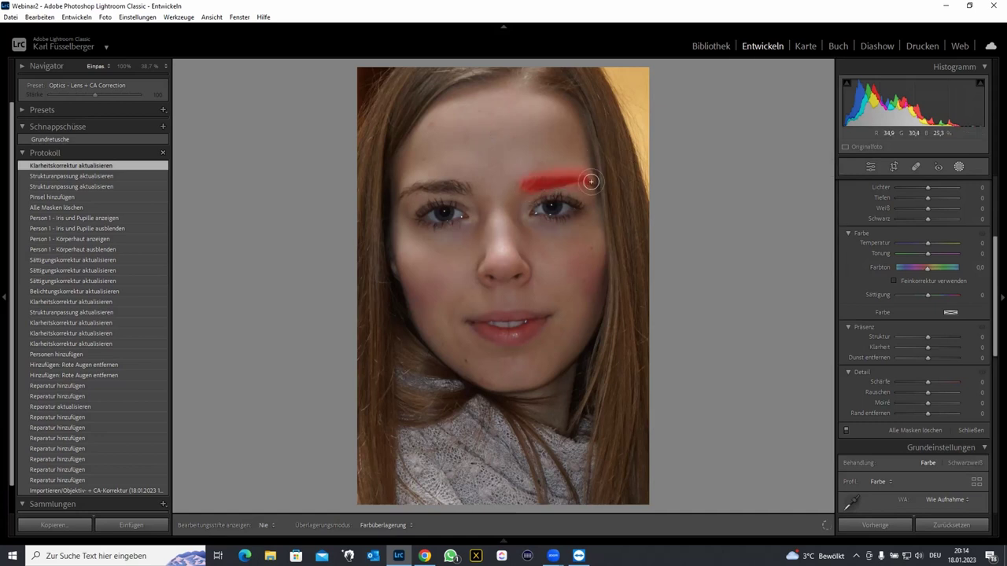
{"action": "left_click_drag", "start_coordinate": [472, 187], "coordinate": [396, 200]}
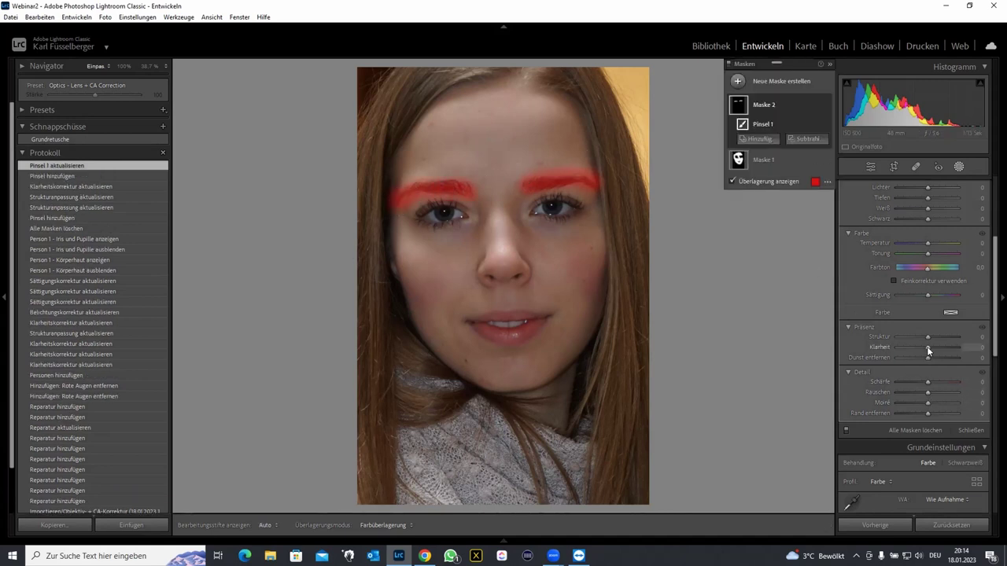
{"action": "left_click_drag", "start_coordinate": [928, 348], "coordinate": [934, 347]}
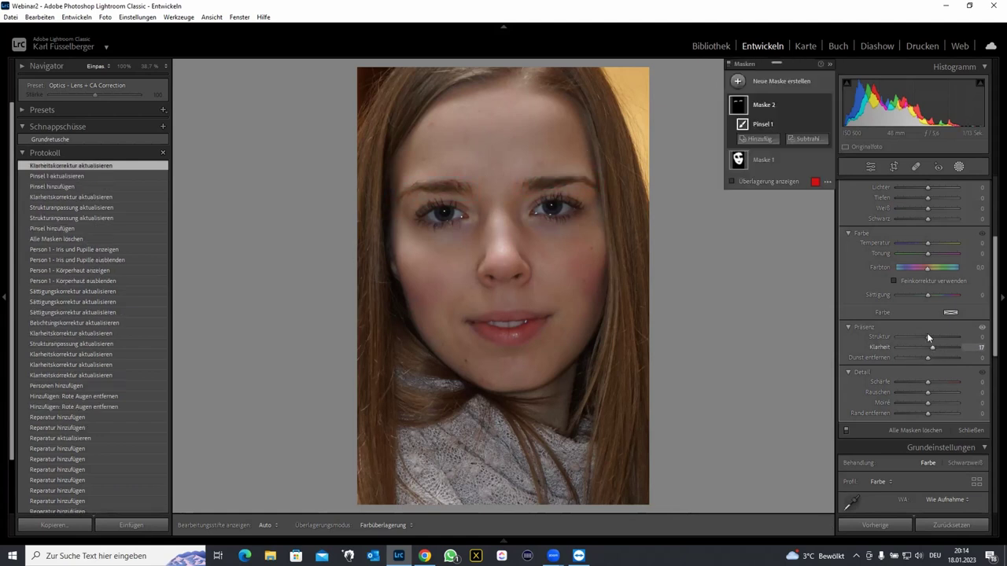
{"action": "left_click_drag", "start_coordinate": [930, 383], "coordinate": [937, 381]}
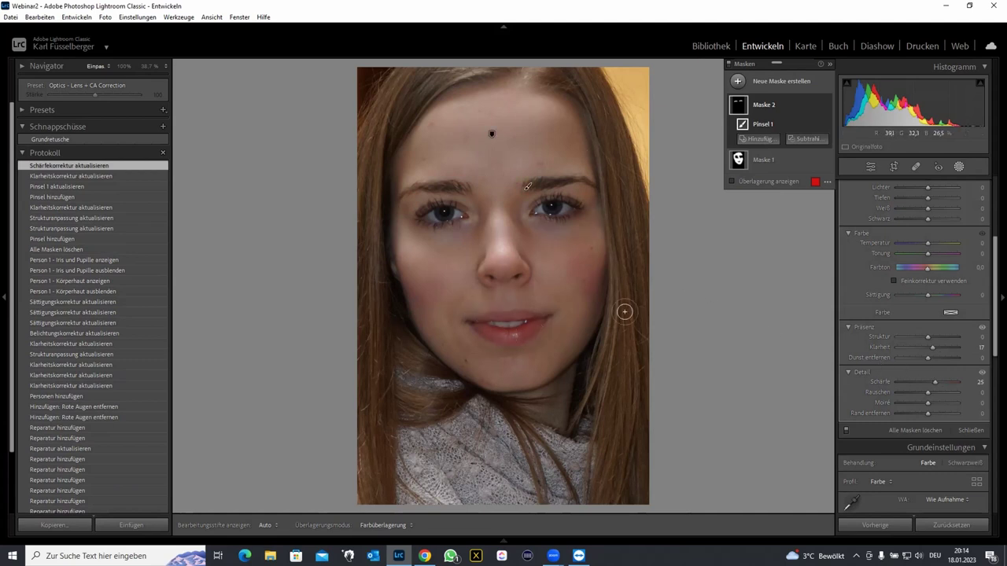
- Paint Maske 3 over the lips with pins hidden and set its Sättigung to 44
{"action": "left_click", "coordinate": [767, 83]}
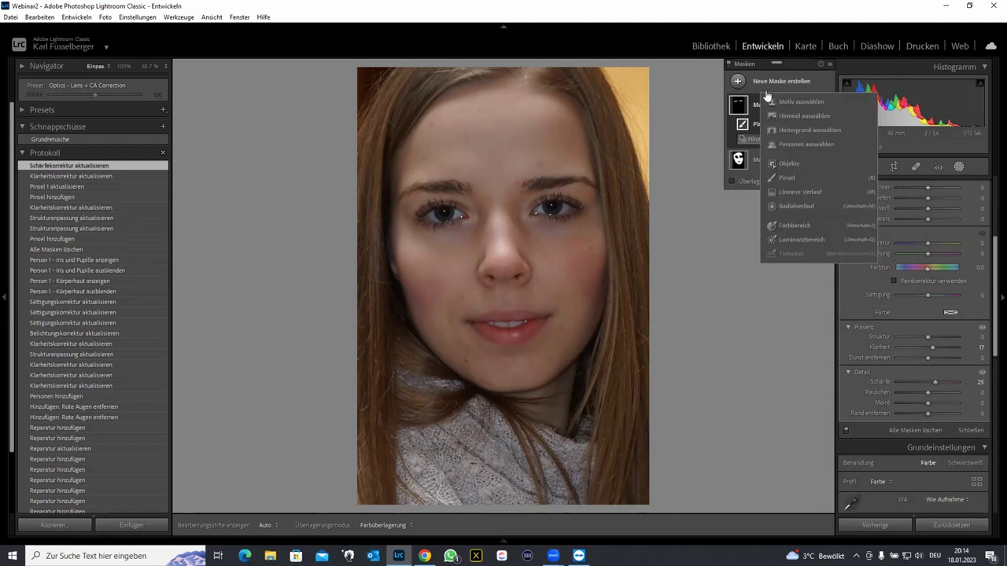
{"action": "left_click", "coordinate": [773, 178]}
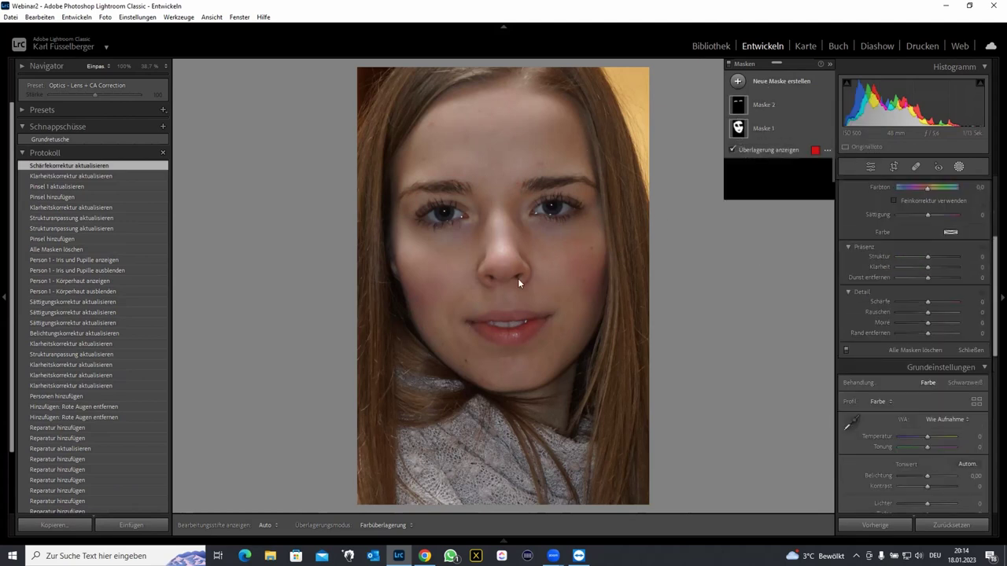
{"action": "key", "text": "h"}
{"action": "mouse_move", "coordinate": [472, 319]}
{"action": "left_mouse_down"}
{"action": "mouse_move", "coordinate": [549, 316]}
{"action": "mouse_move", "coordinate": [478, 331]}
{"action": "mouse_move", "coordinate": [470, 321]}
{"action": "left_mouse_up"}
{"action": "key", "text": "h"}
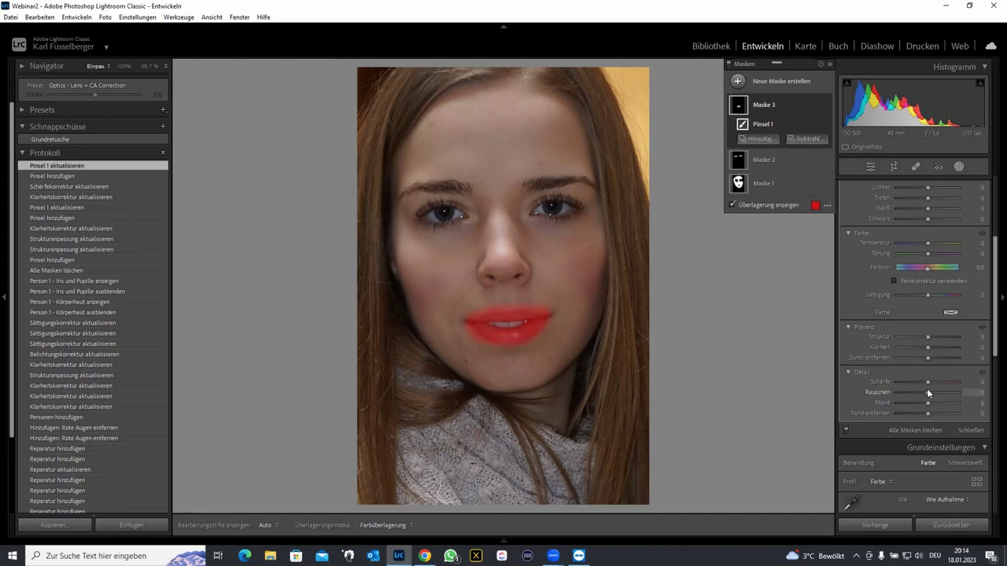
{"action": "left_click_drag", "start_coordinate": [927, 294], "coordinate": [946, 295]}
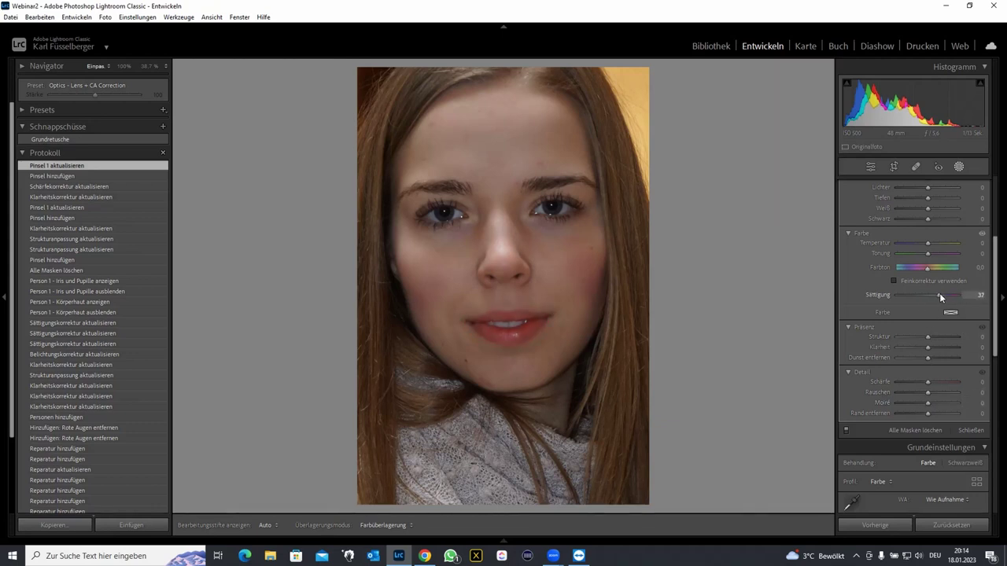
{"action": "left_click_drag", "start_coordinate": [942, 294], "coordinate": [939, 294]}
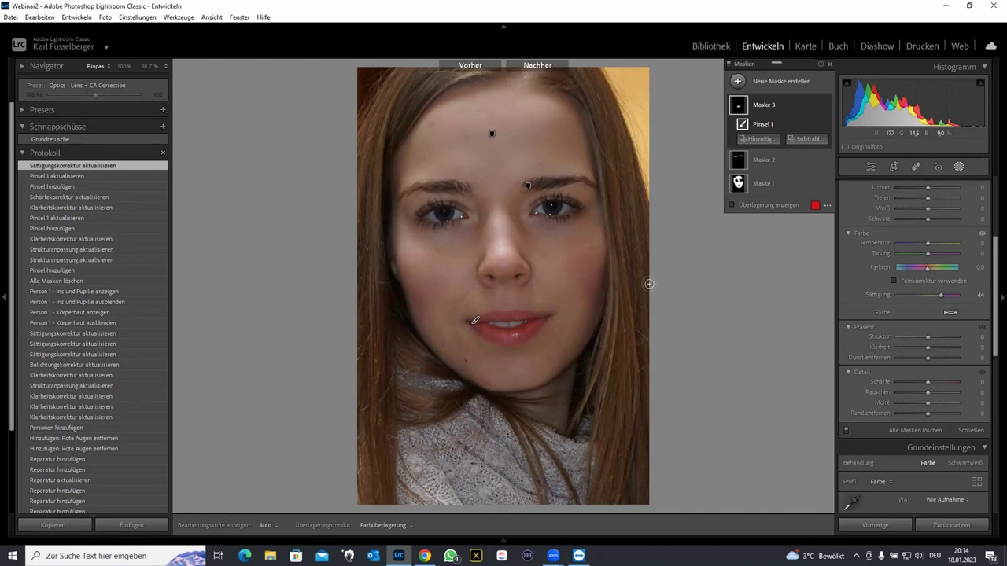
- Compare before/after, close masking, and return to the Library thumbnail grid
{"action": "key", "text": "y"}
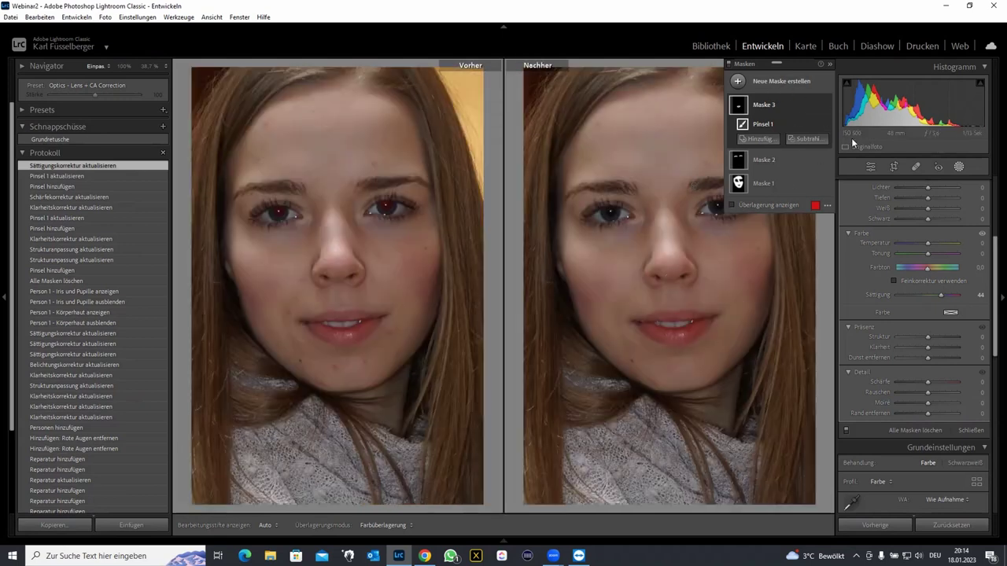
{"action": "left_click", "coordinate": [956, 166]}
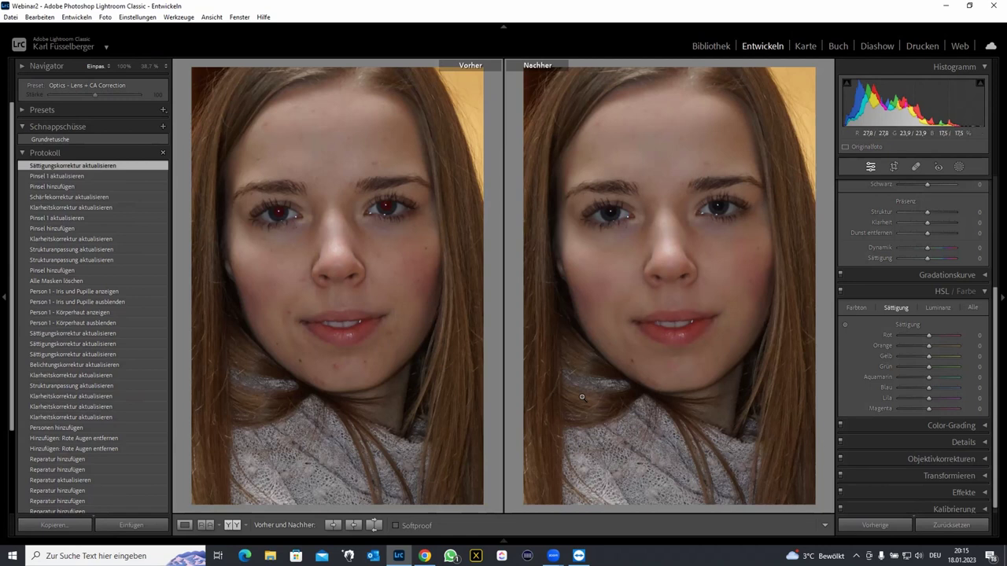
{"action": "key", "text": "y"}
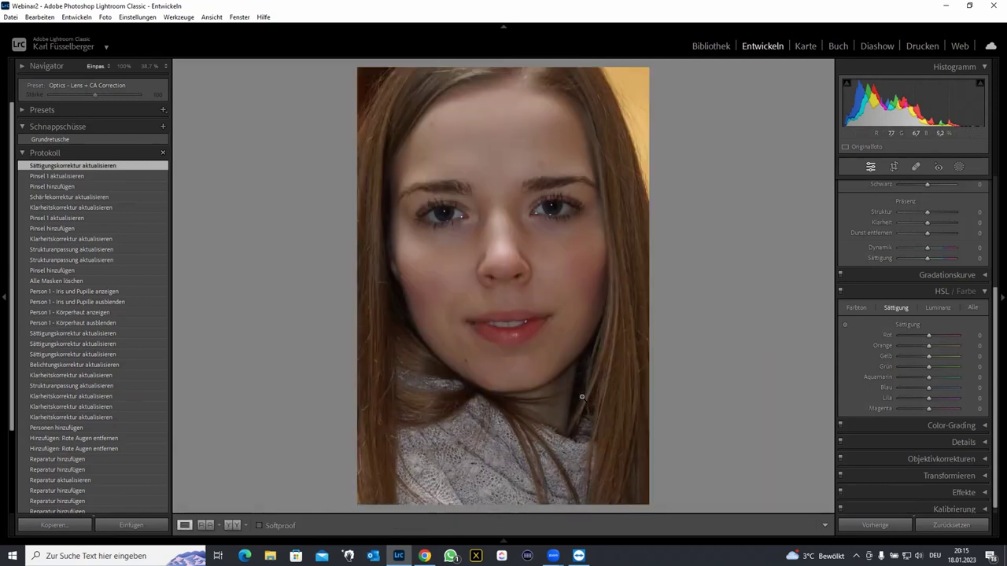
{"action": "key", "text": "g"}
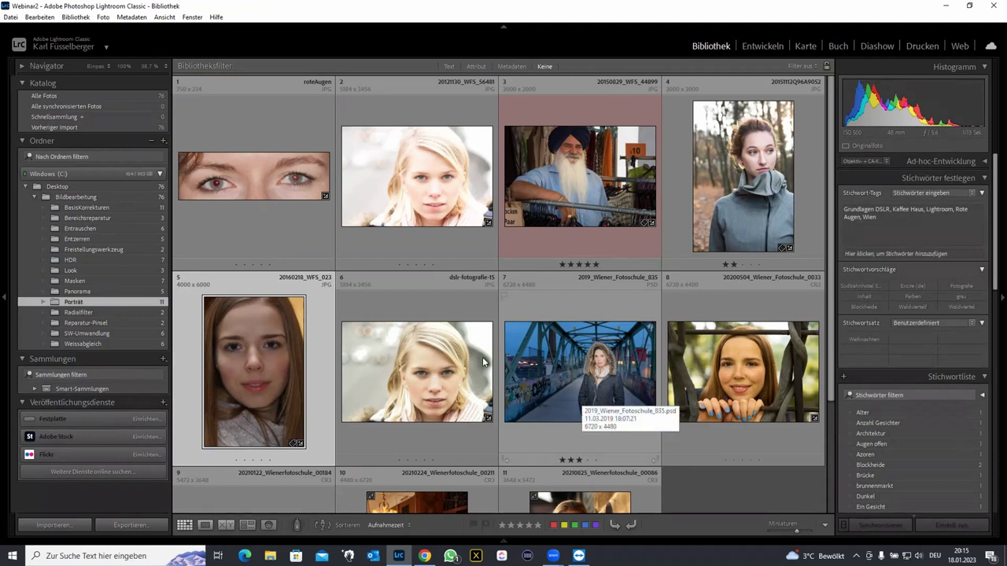
- Open the blonde portrait 20121130_WFS_56481.jpg in the Develop module
{"action": "scroll", "coordinate": [483, 362], "scroll_direction": "down", "scroll_amount": 1}
{"action": "scroll", "coordinate": [464, 350], "scroll_direction": "up", "scroll_amount": 1}
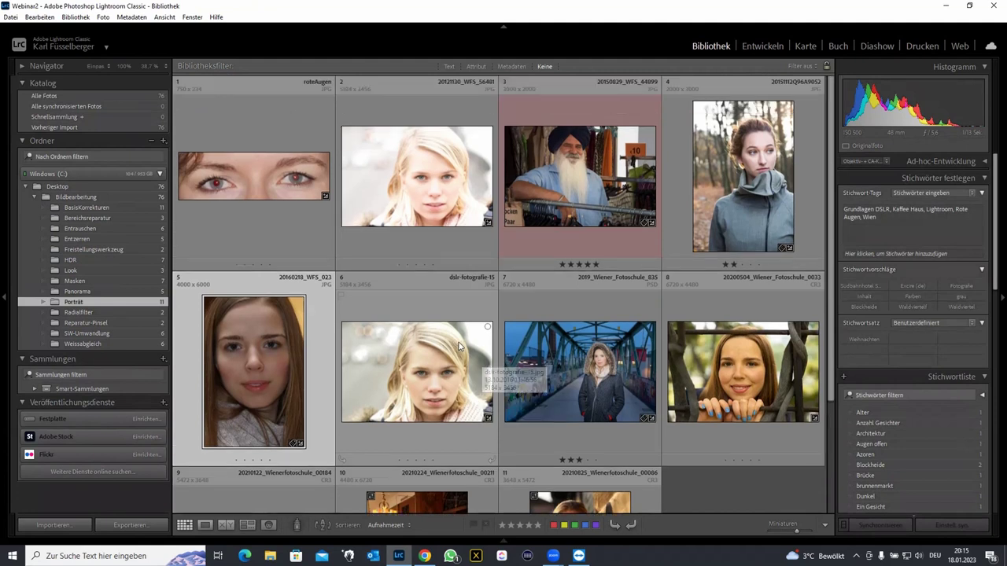
{"action": "left_click", "coordinate": [424, 195]}
{"action": "double_click", "coordinate": [424, 195]}
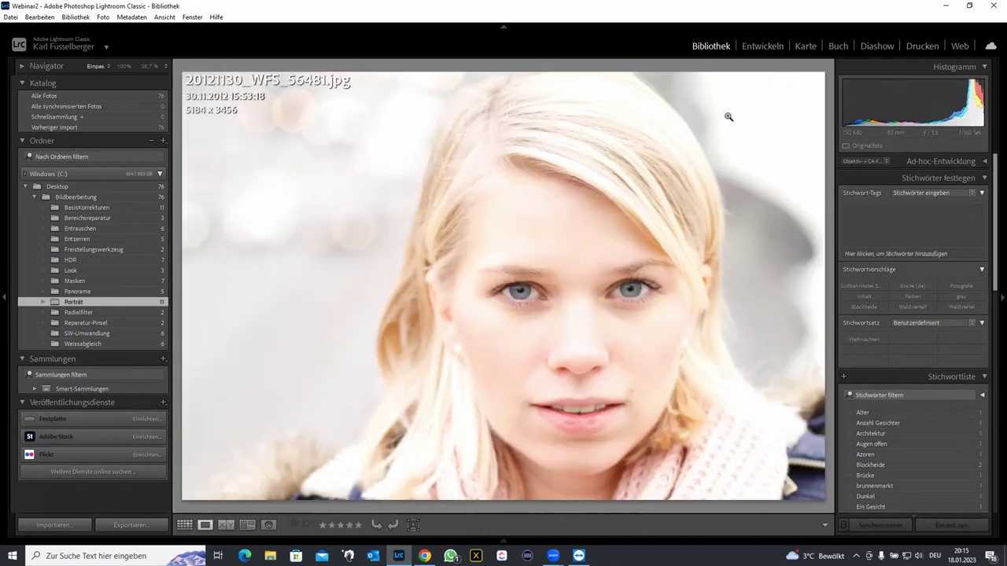
{"action": "left_click", "coordinate": [762, 46]}
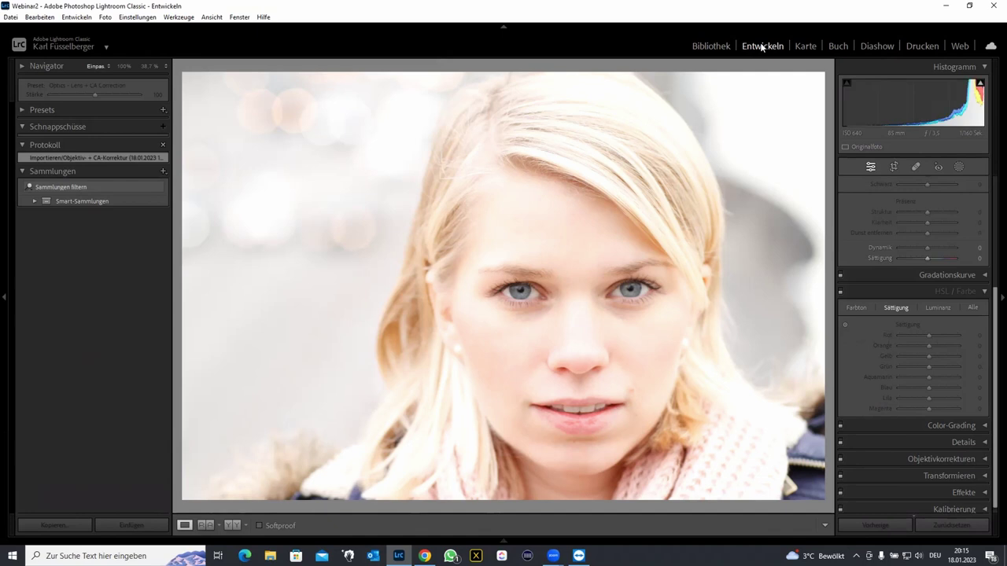
- Set Belichtung to -0.76, Lichter to -26 and Weiß to -23, then return to the Library grid
{"action": "scroll", "coordinate": [987, 259], "scroll_direction": "up", "scroll_amount": 2}
{"action": "scroll", "coordinate": [980, 218], "scroll_direction": "up", "scroll_amount": 3}
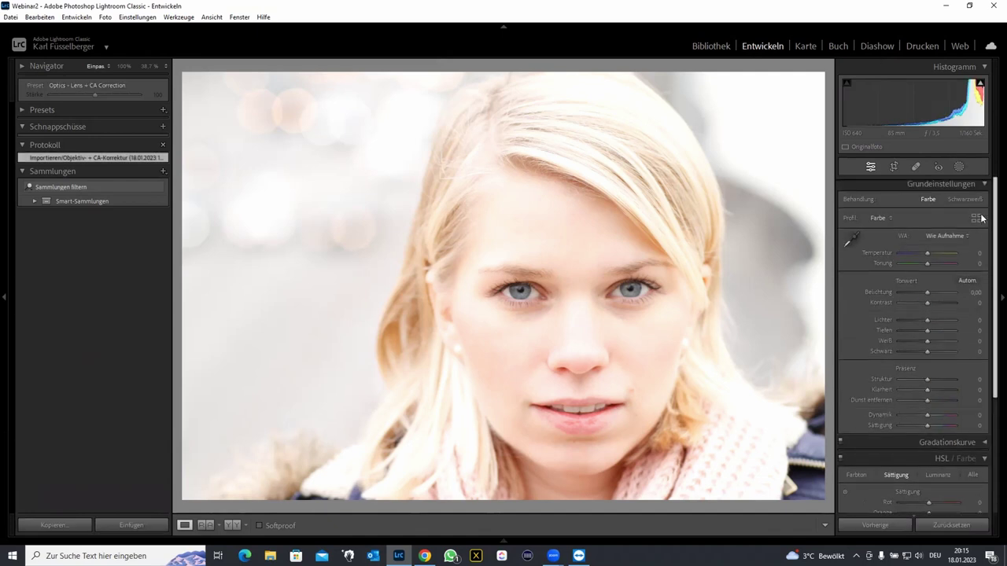
{"action": "left_click_drag", "start_coordinate": [928, 292], "coordinate": [920, 343]}
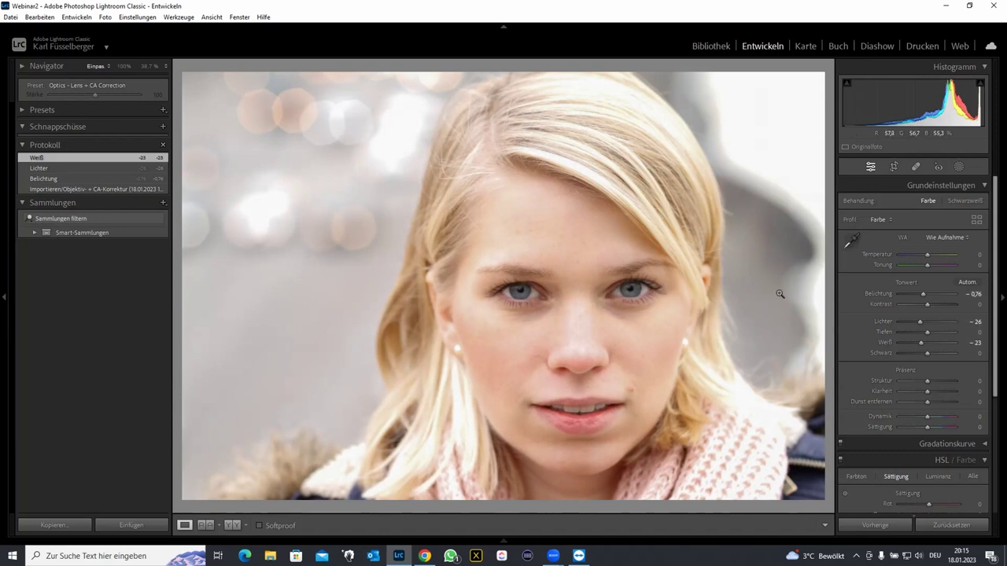
{"action": "key", "text": "g"}
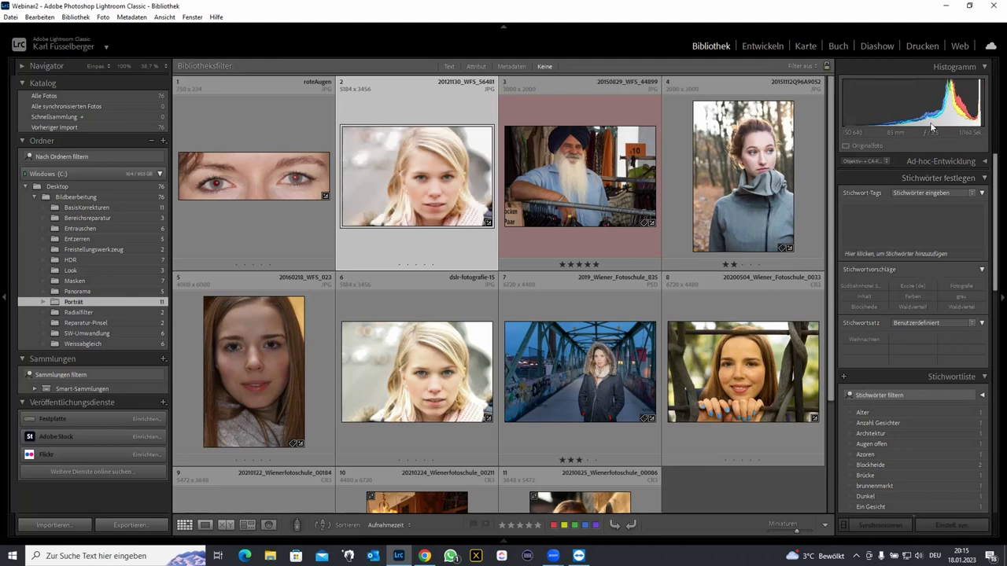
- Reset all adjustments on the blonde portrait and go back to the Library grid
{"action": "mouse_move", "coordinate": [417, 176]}
{"action": "left_click", "coordinate": [756, 52]}
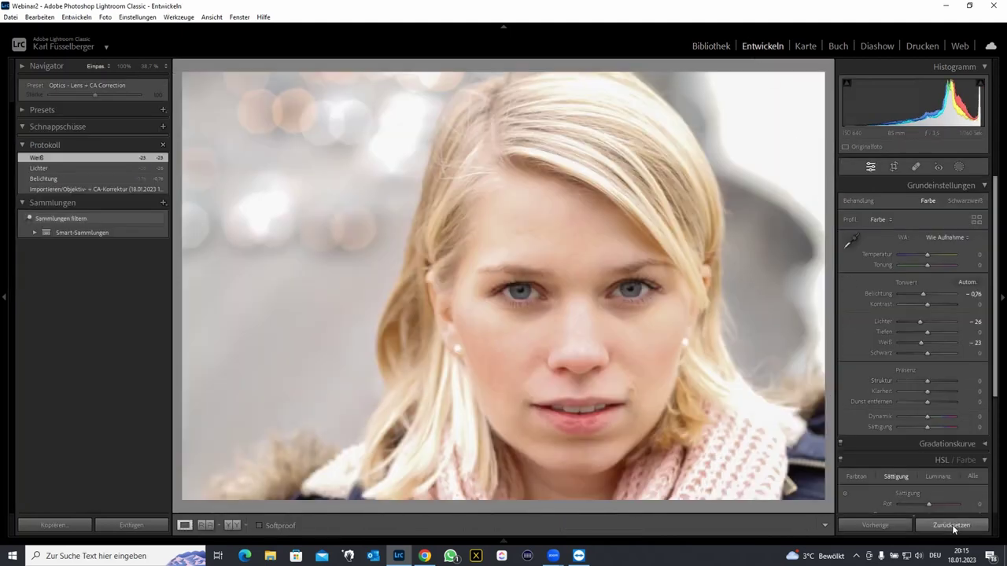
{"action": "left_click", "coordinate": [951, 526]}
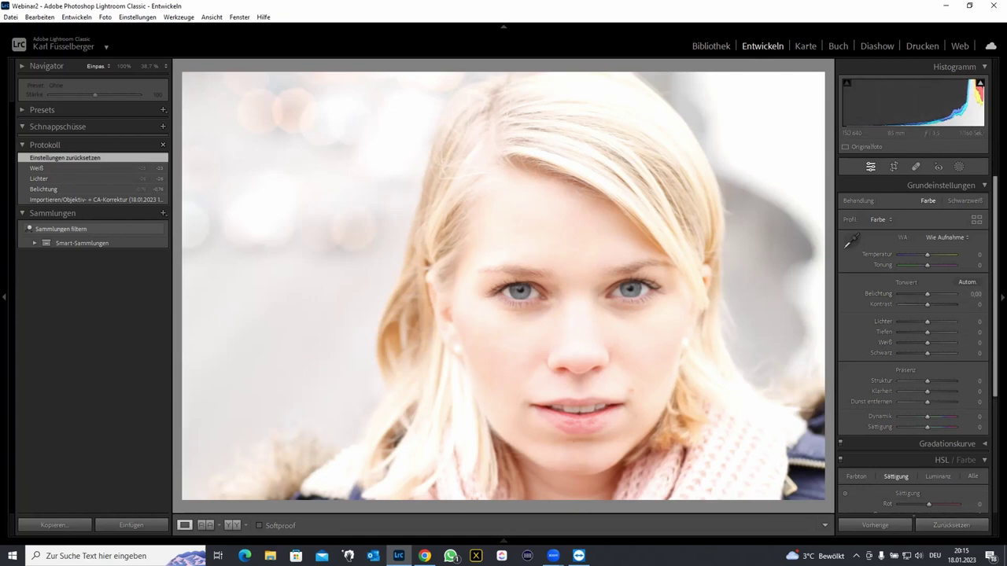
{"action": "key", "text": "g"}
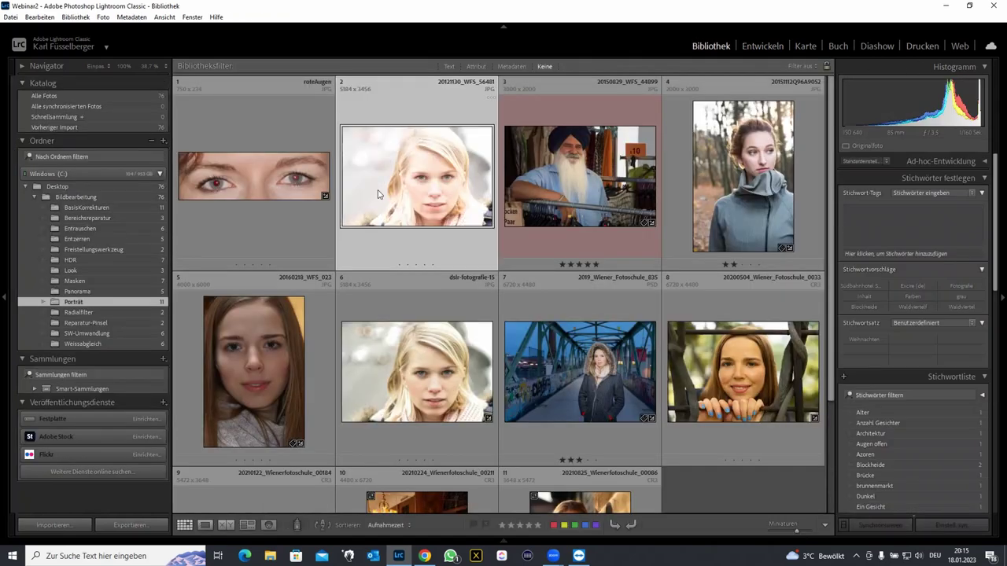
{"action": "scroll", "coordinate": [366, 223], "scroll_direction": "down", "scroll_amount": 2}
{"action": "scroll", "coordinate": [363, 261], "scroll_direction": "up", "scroll_amount": 2}
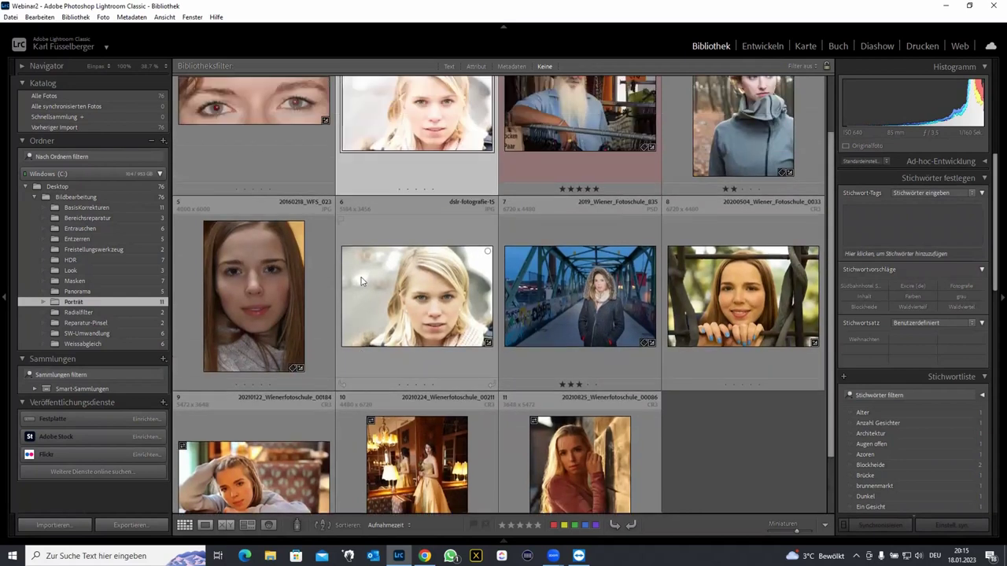
{"action": "scroll", "coordinate": [360, 277], "scroll_direction": "up", "scroll_amount": 2}
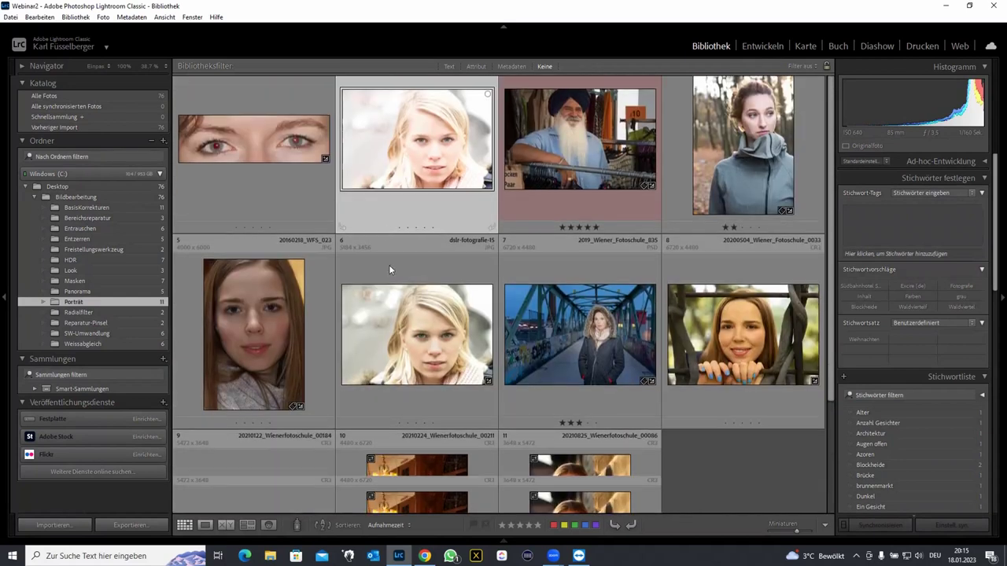
{"action": "scroll", "coordinate": [388, 264], "scroll_direction": "down", "scroll_amount": 2}
{"action": "scroll", "coordinate": [389, 267], "scroll_direction": "up", "scroll_amount": 2}
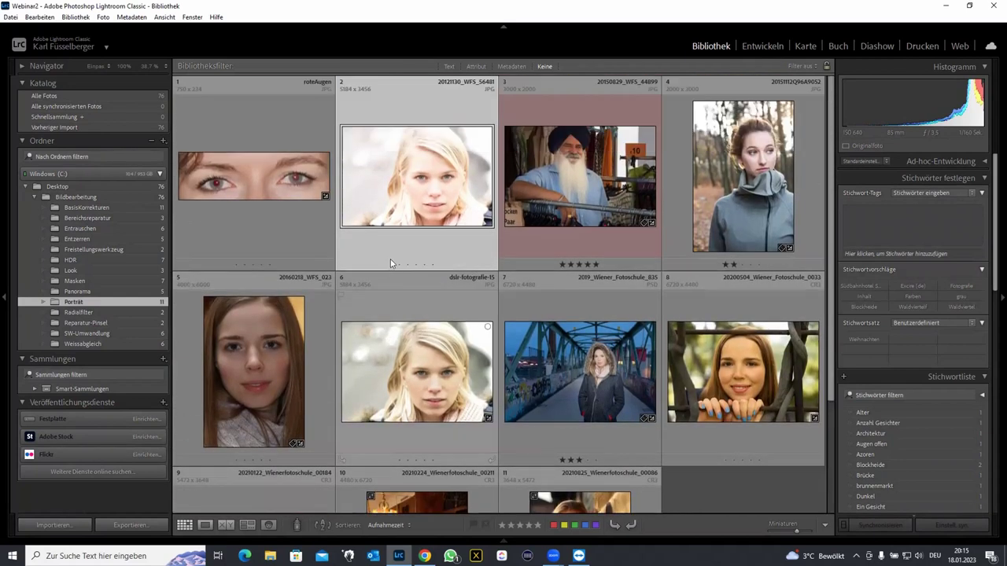
- Show the Bildbearbeitung folder and scroll its grid to find the Istanbul harbour photo
{"action": "left_click", "coordinate": [88, 196]}
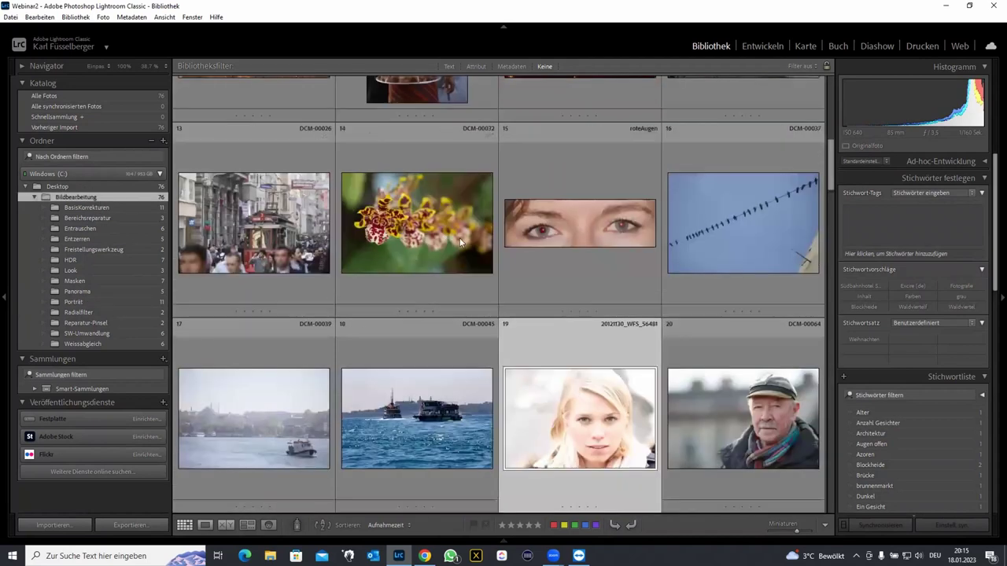
{"action": "scroll", "coordinate": [514, 252], "scroll_direction": "down", "scroll_amount": 3}
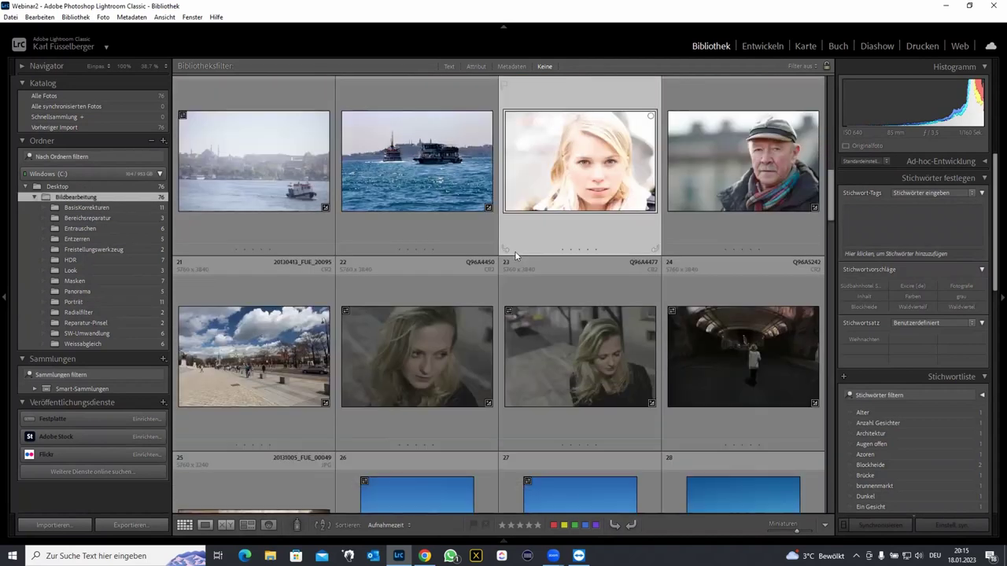
{"action": "scroll", "coordinate": [514, 251], "scroll_direction": "up", "scroll_amount": 5}
{"action": "scroll", "coordinate": [513, 253], "scroll_direction": "up", "scroll_amount": 8}
{"action": "scroll", "coordinate": [514, 253], "scroll_direction": "up", "scroll_amount": 1}
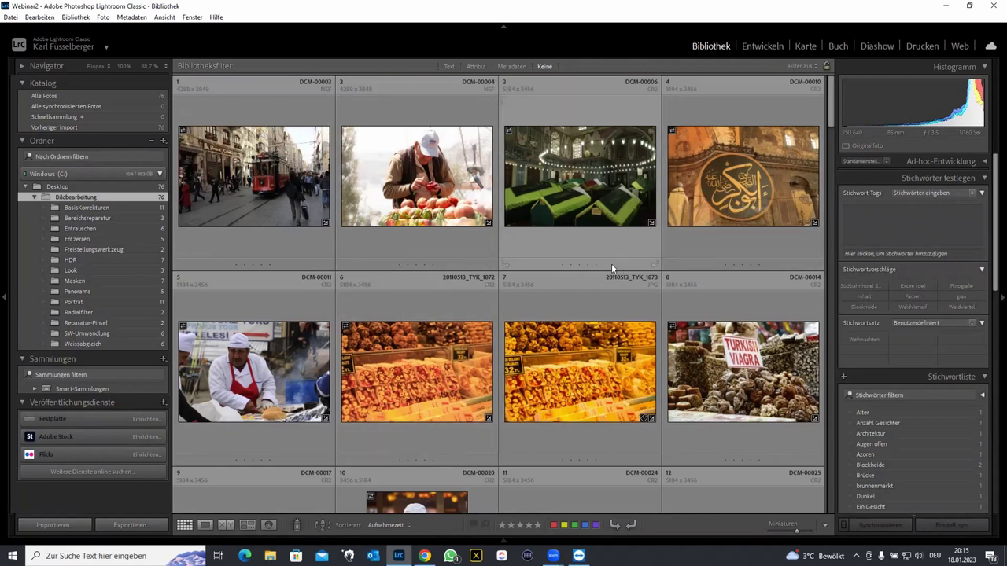
{"action": "scroll", "coordinate": [614, 270], "scroll_direction": "down", "scroll_amount": 2}
{"action": "scroll", "coordinate": [613, 270], "scroll_direction": "down", "scroll_amount": 2}
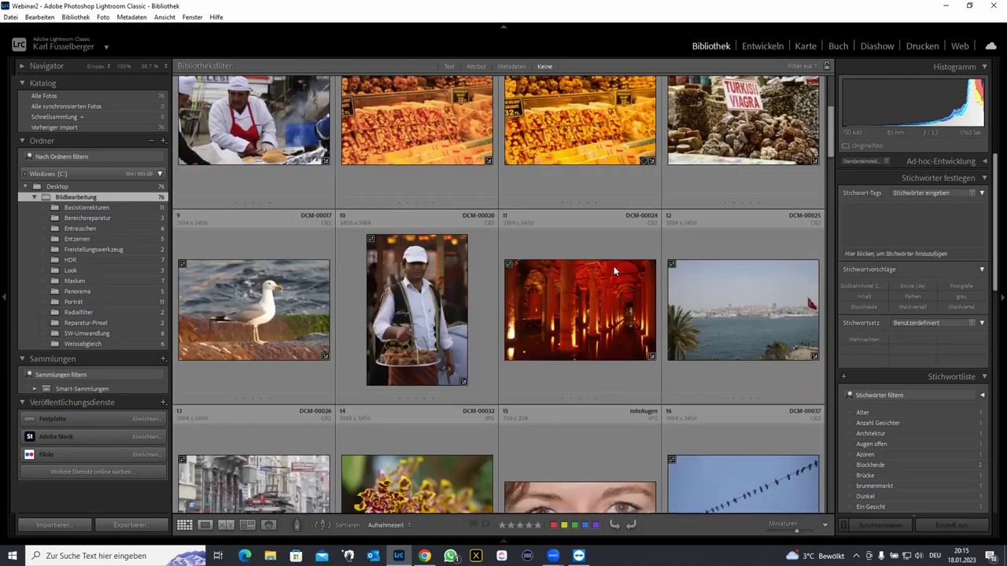
- Open the Istanbul harbour photo in Develop and start a new Brush mask
{"action": "double_click", "coordinate": [737, 309]}
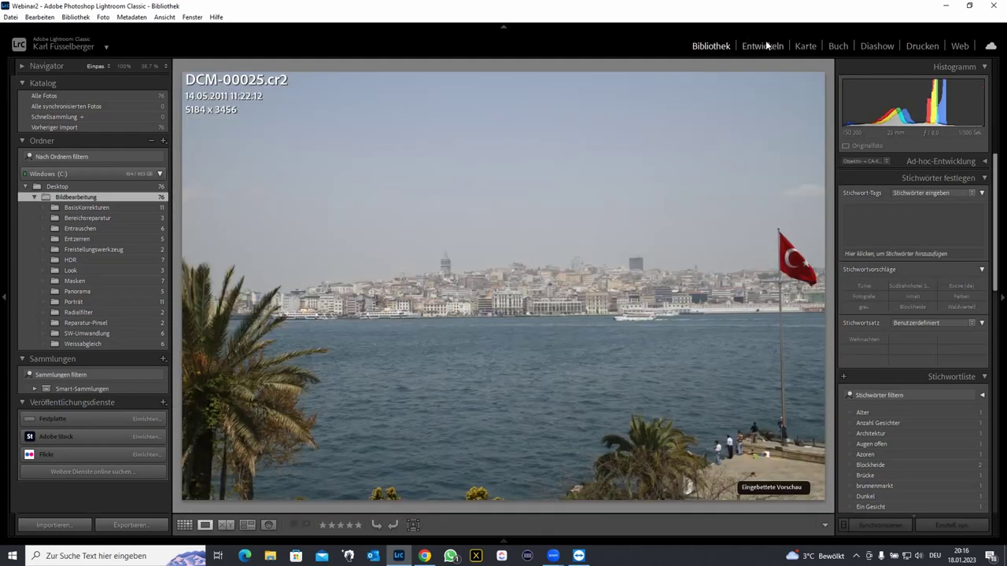
{"action": "left_click", "coordinate": [767, 45]}
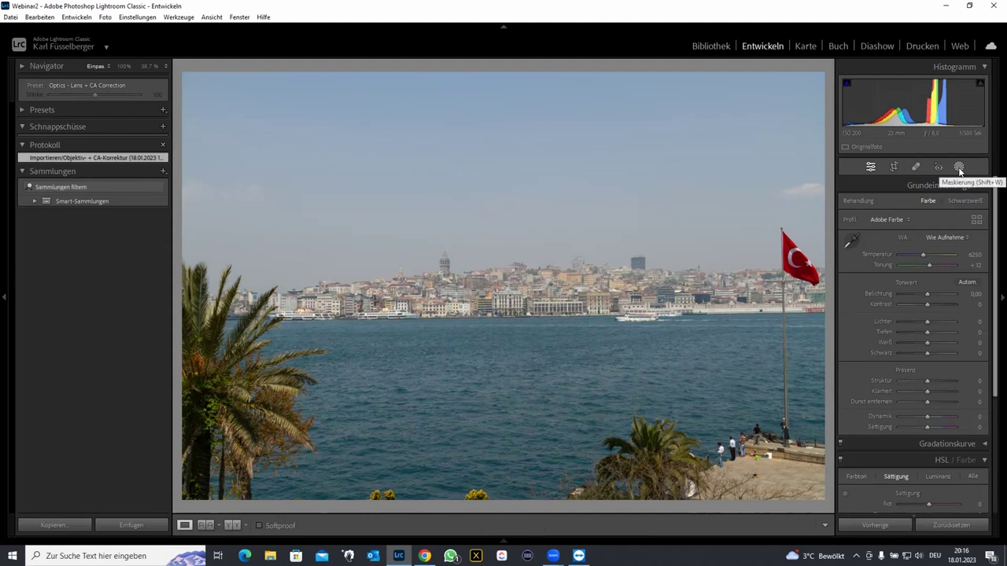
{"action": "left_click", "coordinate": [959, 168]}
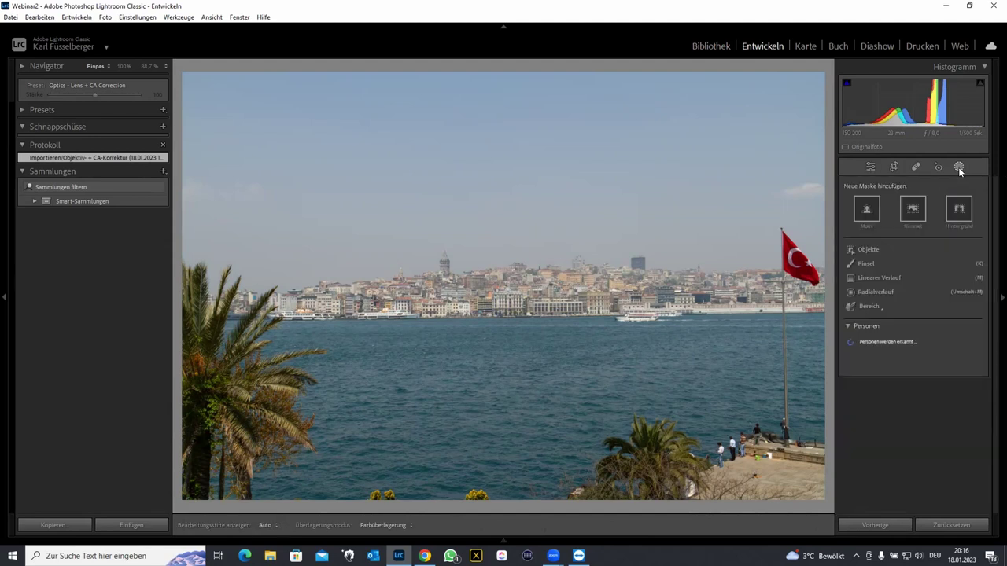
{"action": "left_click", "coordinate": [865, 264]}
{"action": "left_click", "coordinate": [864, 263]}
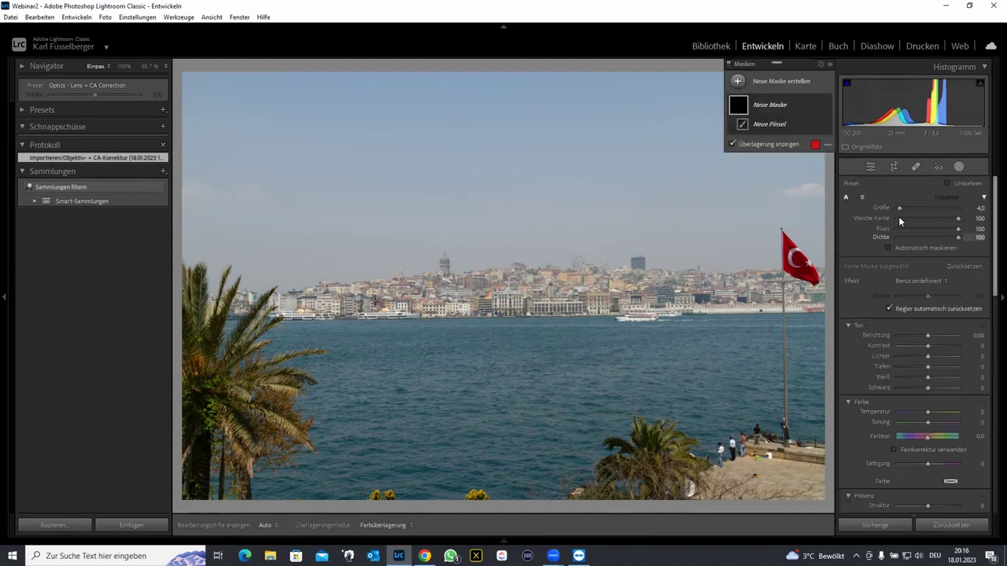
- Enlarge the brush, set mask Exposure to −4.00 and paint a vertical stroke over sky and city
{"action": "left_click_drag", "start_coordinate": [899, 208], "coordinate": [905, 208]}
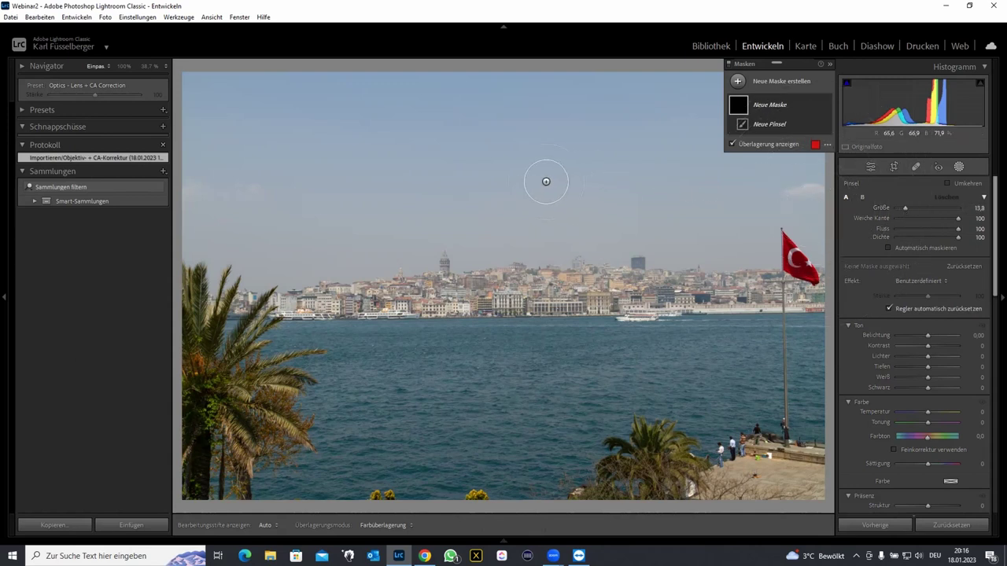
{"action": "left_click_drag", "start_coordinate": [924, 335], "coordinate": [883, 339]}
{"action": "mouse_move", "coordinate": [401, 162]}
{"action": "left_mouse_down"}
{"action": "mouse_move", "coordinate": [386, 322]}
{"action": "mouse_move", "coordinate": [398, 254]}
{"action": "left_mouse_up"}
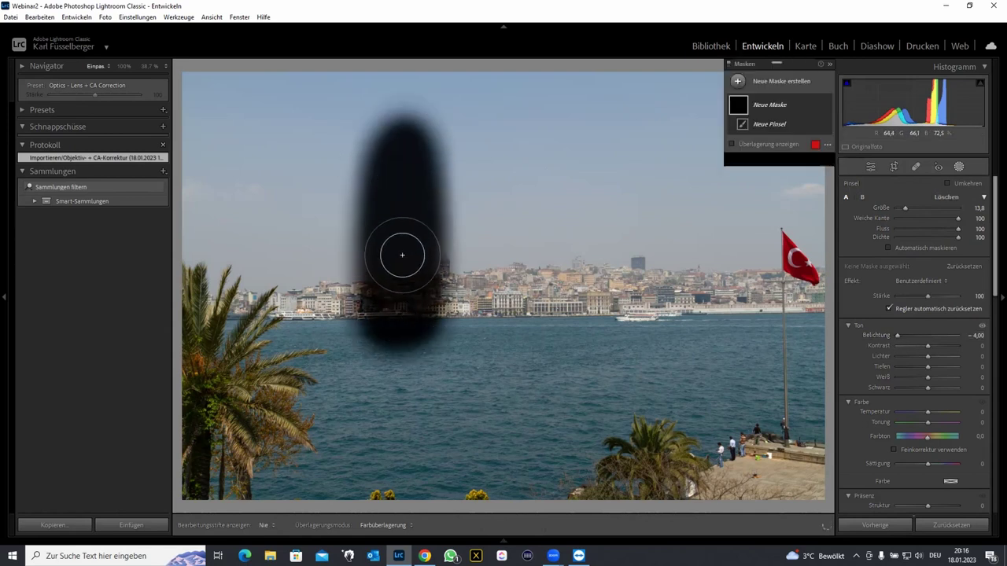
- Paint two more vertical strokes, then a fully hard-edged stroke in the left sky
{"action": "left_click", "coordinate": [963, 220]}
{"action": "left_click_drag", "start_coordinate": [558, 180], "coordinate": [556, 199]}
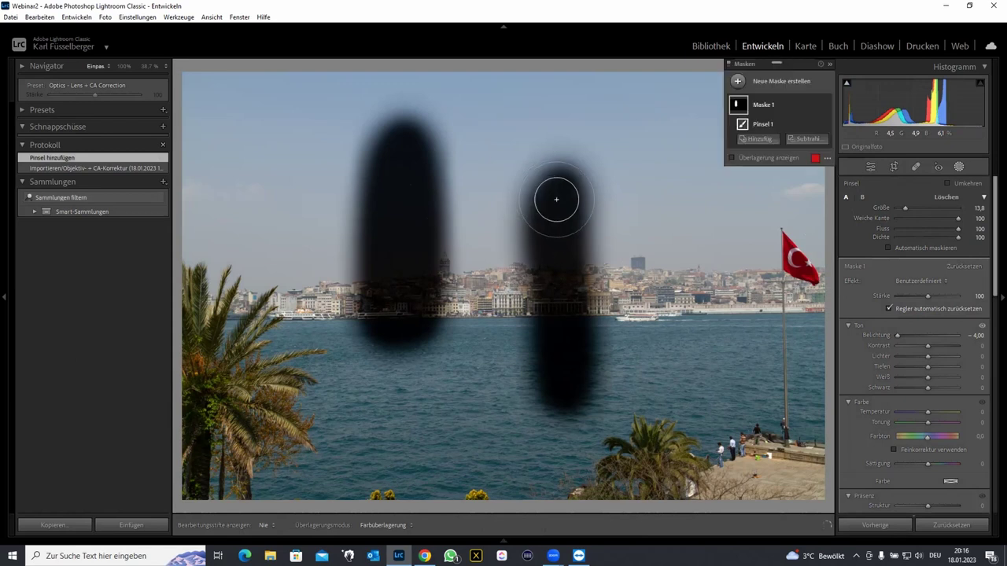
{"action": "left_click_drag", "start_coordinate": [640, 181], "coordinate": [641, 334]}
{"action": "left_click_drag", "start_coordinate": [954, 217], "coordinate": [897, 218]}
{"action": "mouse_move", "coordinate": [265, 161]}
{"action": "left_mouse_down"}
{"action": "mouse_move", "coordinate": [261, 287]}
{"action": "mouse_move", "coordinate": [265, 139]}
{"action": "mouse_move", "coordinate": [259, 218]}
{"action": "left_mouse_up"}
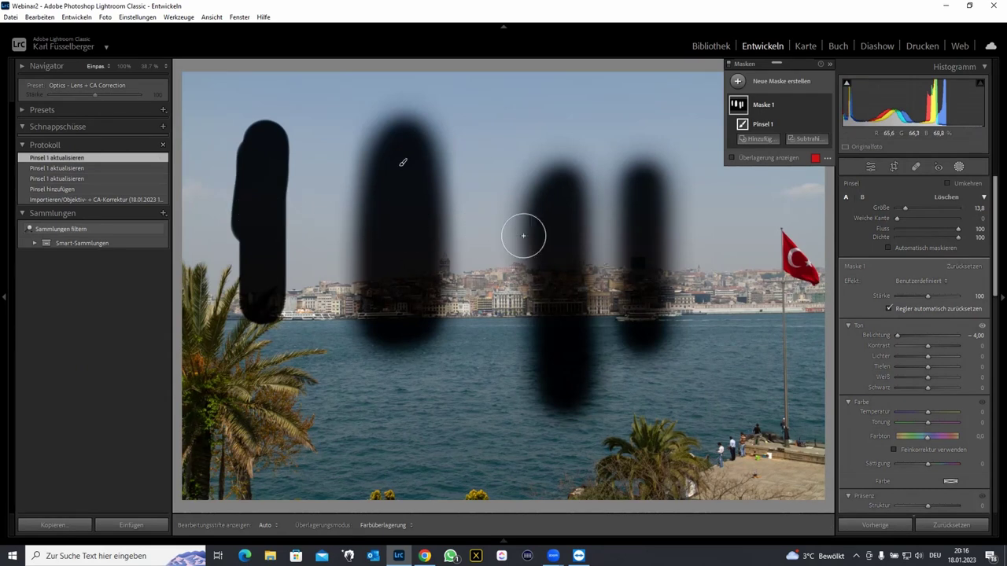
- Paint a gradual water stroke at Flow 40, then a stroke beside the flag at Flow 96
{"action": "left_click_drag", "start_coordinate": [956, 229], "coordinate": [920, 229]}
{"action": "mouse_move", "coordinate": [431, 407]}
{"action": "left_mouse_down"}
{"action": "mouse_move", "coordinate": [543, 415]}
{"action": "mouse_move", "coordinate": [472, 270]}
{"action": "mouse_move", "coordinate": [490, 375]}
{"action": "mouse_move", "coordinate": [438, 355]}
{"action": "mouse_move", "coordinate": [521, 364]}
{"action": "mouse_move", "coordinate": [467, 321]}
{"action": "mouse_move", "coordinate": [436, 386]}
{"action": "left_mouse_up"}
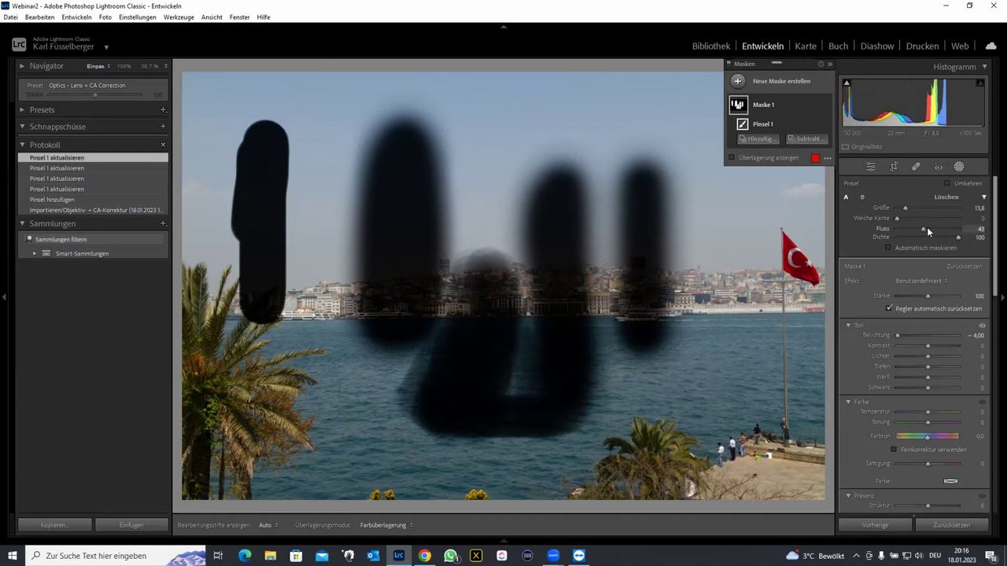
{"action": "left_click", "coordinate": [957, 229]}
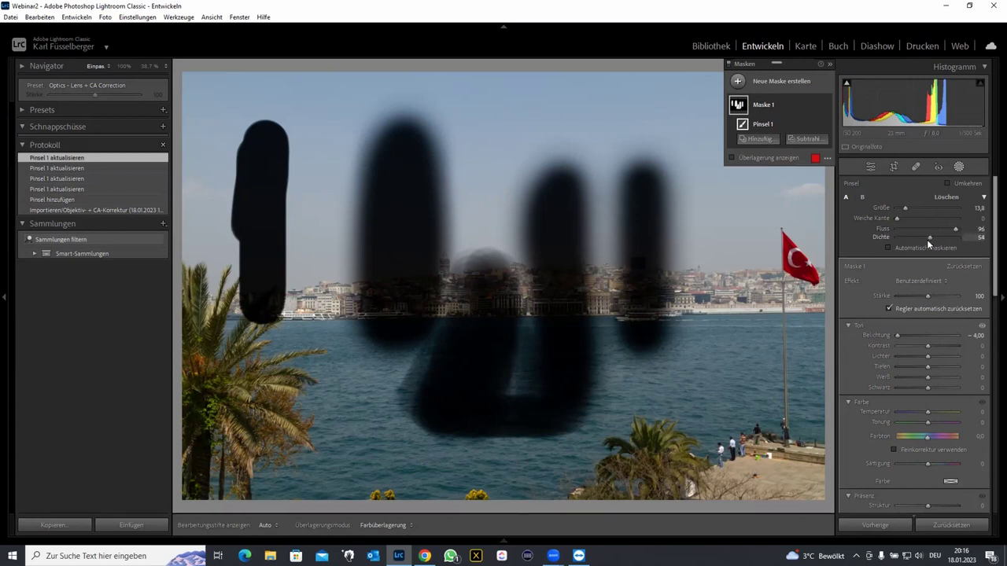
{"action": "left_click_drag", "start_coordinate": [735, 382], "coordinate": [742, 259]}
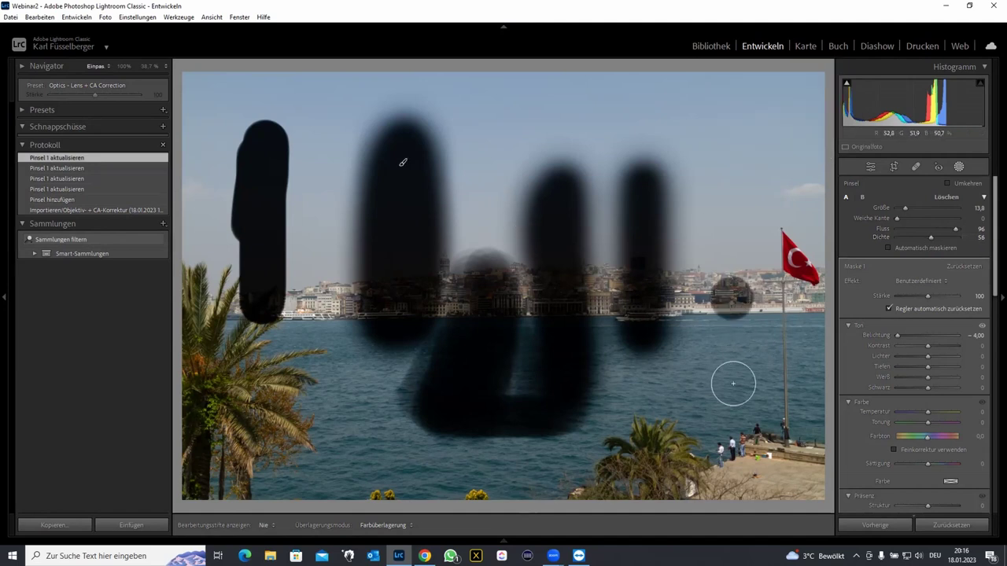
- Soften the feather, paint a faint stroke across the top sky, then reset the photo
{"action": "mouse_move", "coordinate": [897, 218]}
{"action": "left_mouse_down"}
{"action": "mouse_move", "coordinate": [913, 217]}
{"action": "mouse_move", "coordinate": [912, 237]}
{"action": "mouse_move", "coordinate": [945, 218]}
{"action": "left_mouse_up"}
{"action": "left_click_drag", "start_coordinate": [496, 120], "coordinate": [622, 118]}
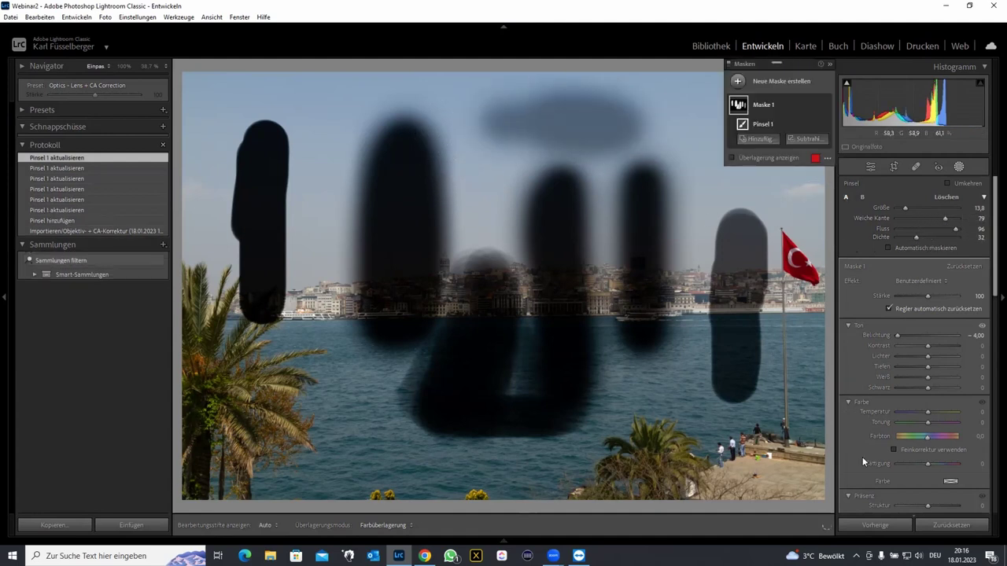
{"action": "left_click", "coordinate": [947, 523]}
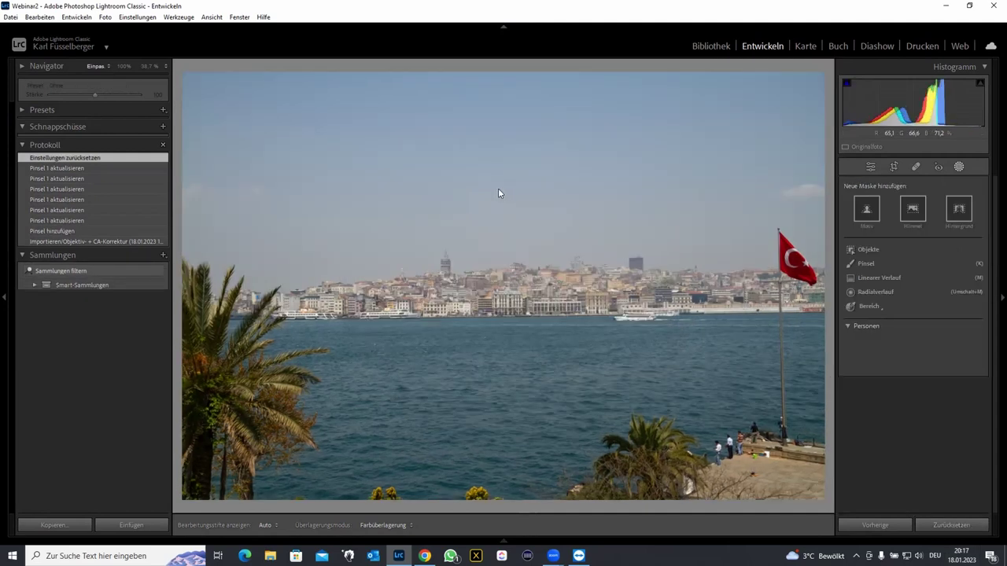
- Brush a soft sky band, then with Auto Mask on and a larger brush, mask the water
{"action": "left_click", "coordinate": [867, 263]}
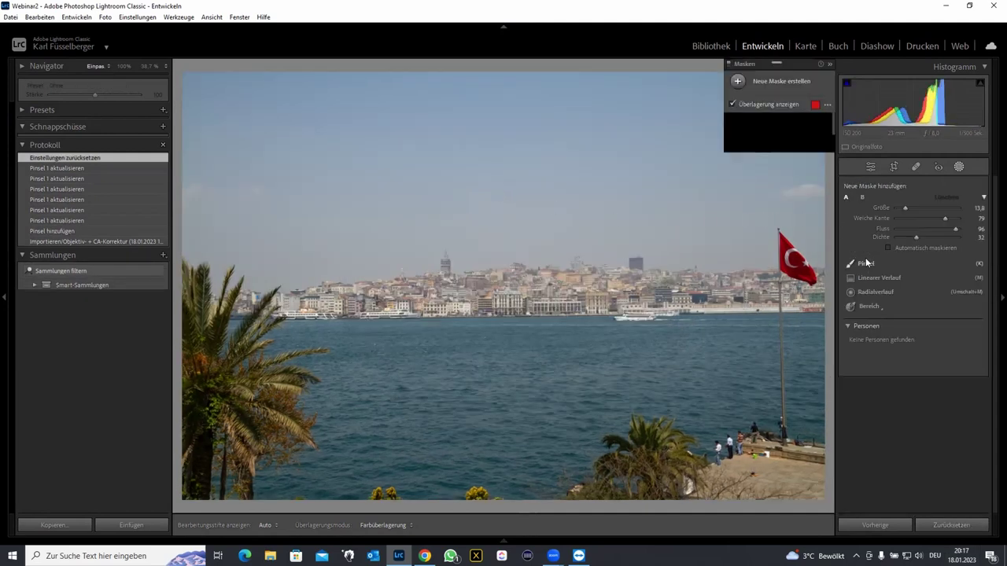
{"action": "mouse_move", "coordinate": [491, 149]}
{"action": "left_mouse_down"}
{"action": "mouse_move", "coordinate": [383, 150]}
{"action": "mouse_move", "coordinate": [679, 162]}
{"action": "mouse_move", "coordinate": [466, 152]}
{"action": "mouse_move", "coordinate": [435, 166]}
{"action": "mouse_move", "coordinate": [707, 134]}
{"action": "mouse_move", "coordinate": [516, 131]}
{"action": "mouse_move", "coordinate": [301, 171]}
{"action": "mouse_move", "coordinate": [562, 129]}
{"action": "mouse_move", "coordinate": [530, 149]}
{"action": "left_mouse_up"}
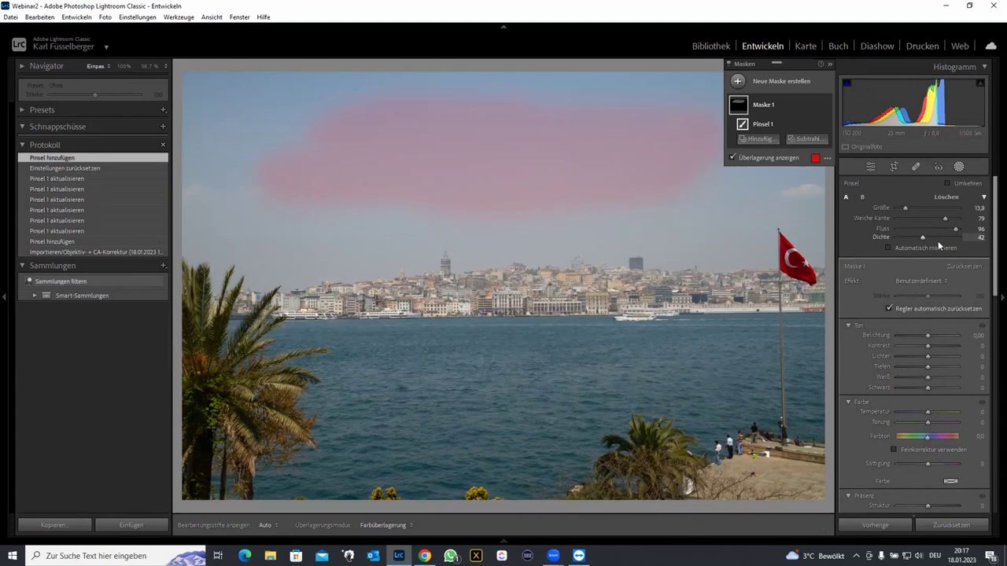
{"action": "left_click", "coordinate": [889, 247]}
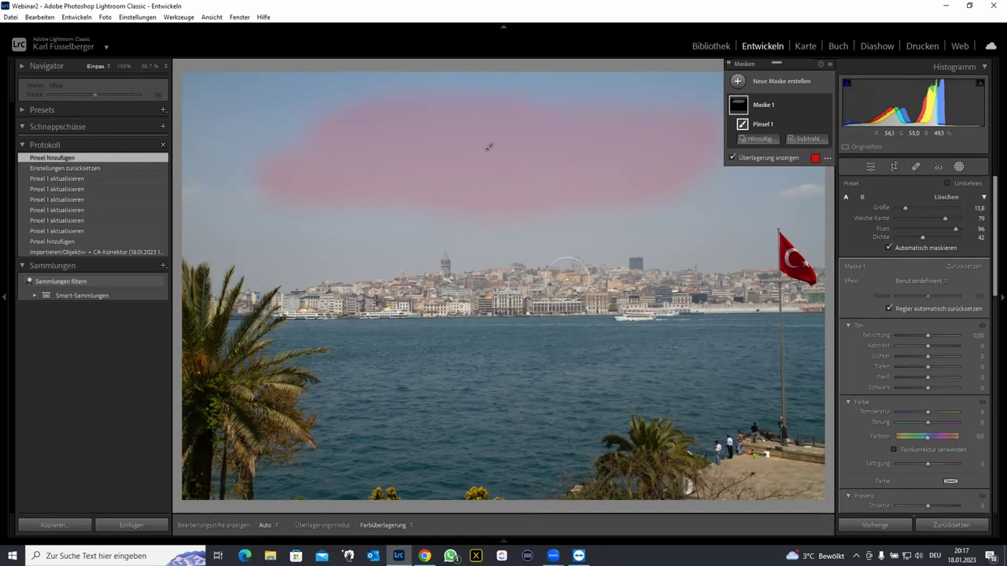
{"action": "scroll", "coordinate": [582, 299], "scroll_direction": "up", "scroll_amount": 1}
{"action": "key", "text": "h"}
{"action": "left_click_drag", "start_coordinate": [560, 322], "coordinate": [325, 333]}
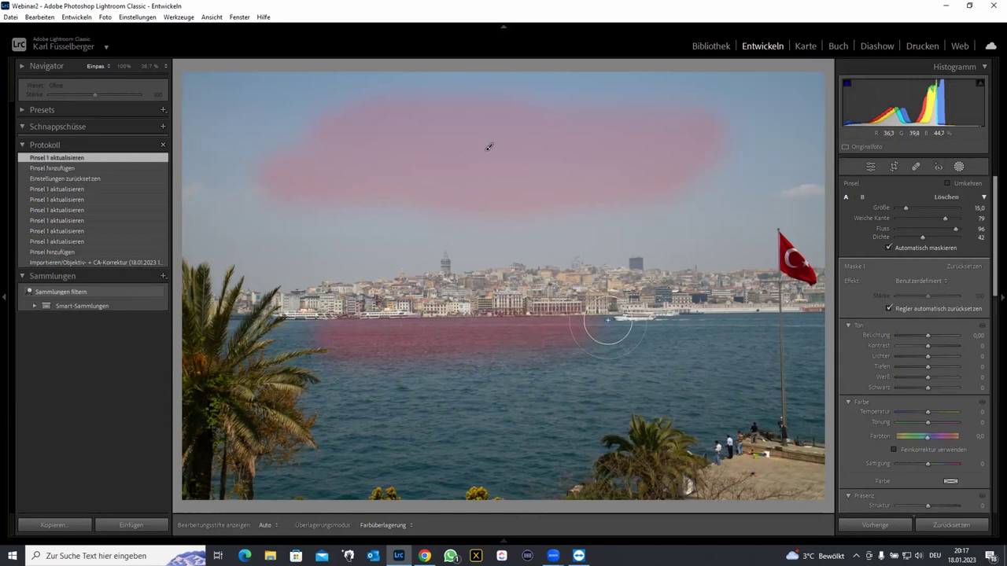
{"action": "mouse_move", "coordinate": [646, 325]}
{"action": "left_mouse_down"}
{"action": "mouse_move", "coordinate": [817, 378]}
{"action": "mouse_move", "coordinate": [808, 422]}
{"action": "mouse_move", "coordinate": [758, 405]}
{"action": "mouse_move", "coordinate": [548, 426]}
{"action": "mouse_move", "coordinate": [371, 404]}
{"action": "mouse_move", "coordinate": [746, 382]}
{"action": "mouse_move", "coordinate": [589, 360]}
{"action": "mouse_move", "coordinate": [480, 391]}
{"action": "mouse_move", "coordinate": [555, 461]}
{"action": "mouse_move", "coordinate": [620, 395]}
{"action": "mouse_move", "coordinate": [323, 344]}
{"action": "mouse_move", "coordinate": [402, 449]}
{"action": "left_mouse_up"}
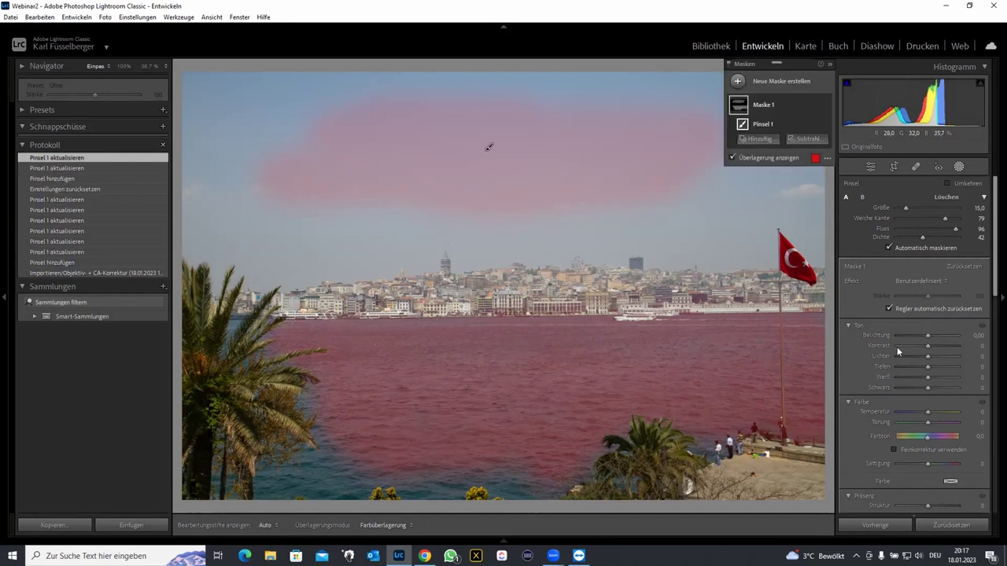
- Hide Maske 1 and create a new Select Sky mask
{"action": "left_click", "coordinate": [889, 248]}
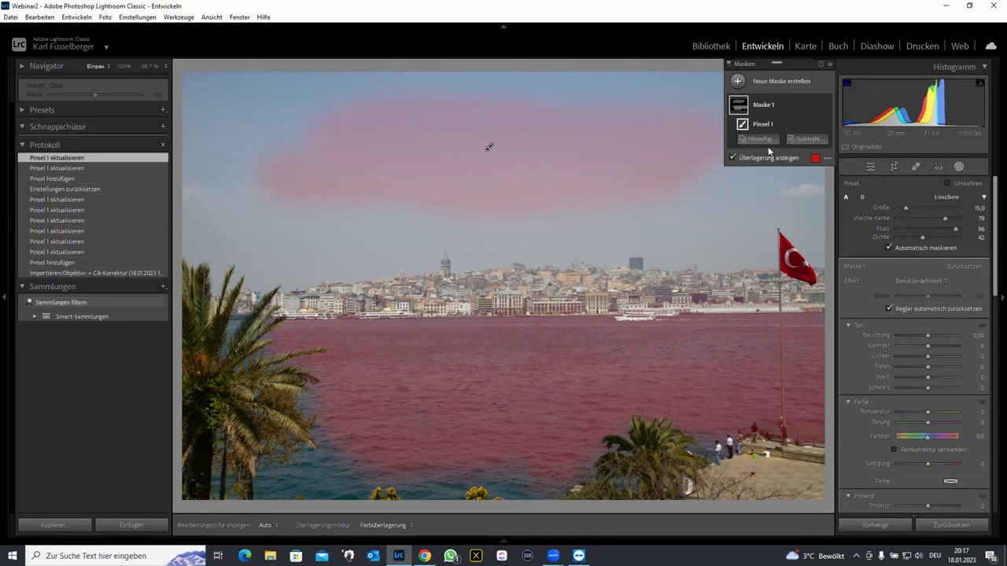
{"action": "left_click", "coordinate": [824, 105]}
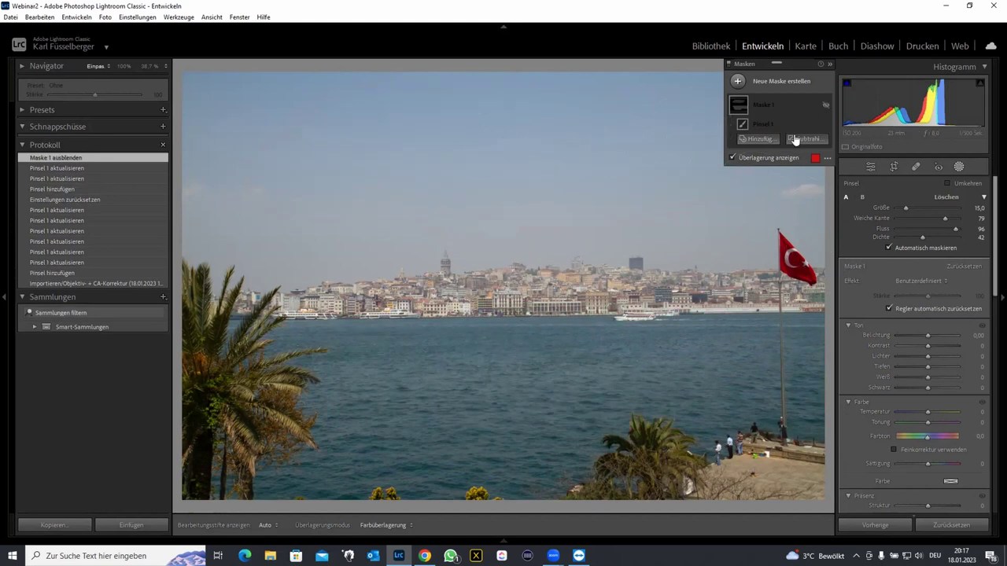
{"action": "left_click", "coordinate": [739, 82]}
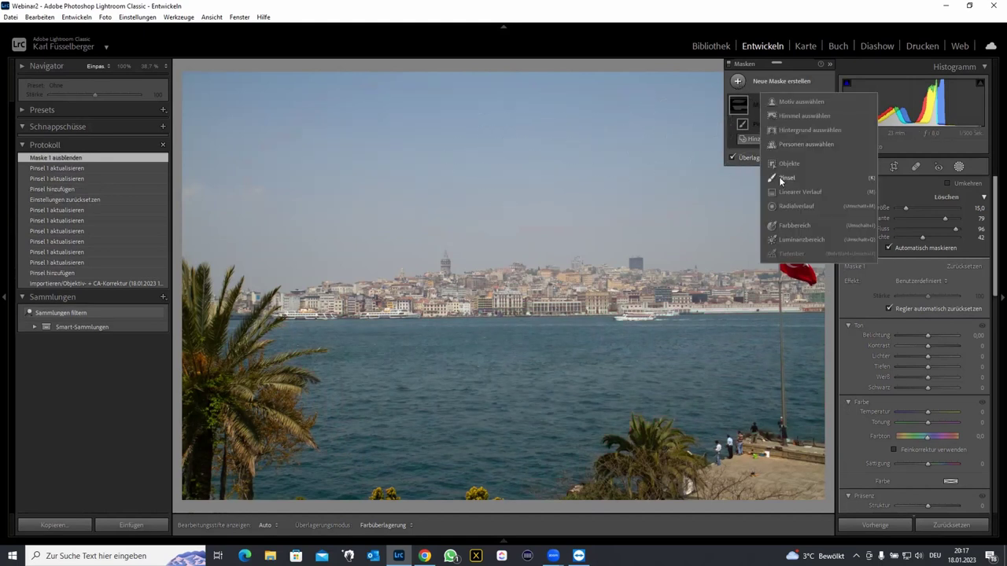
{"action": "left_click", "coordinate": [787, 115]}
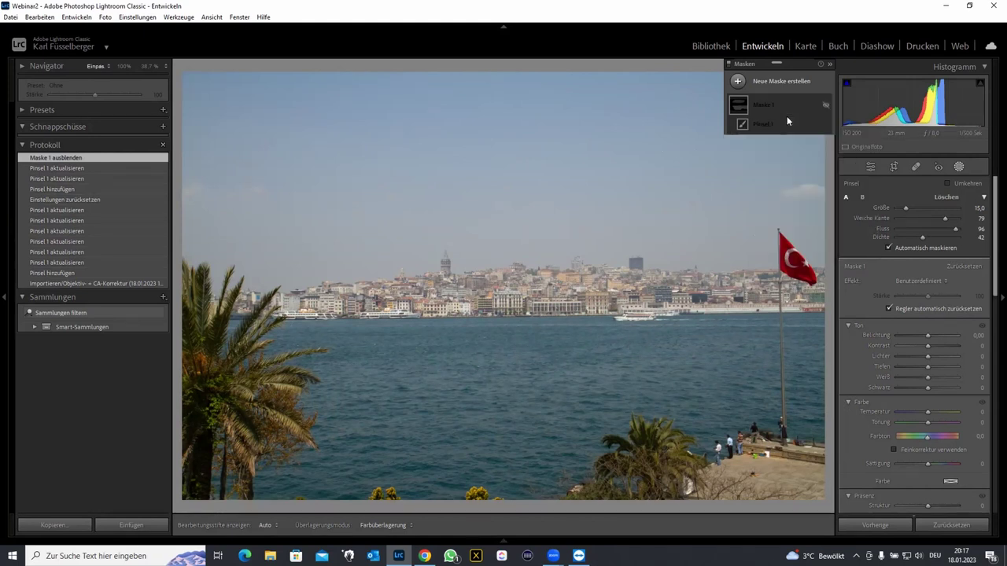
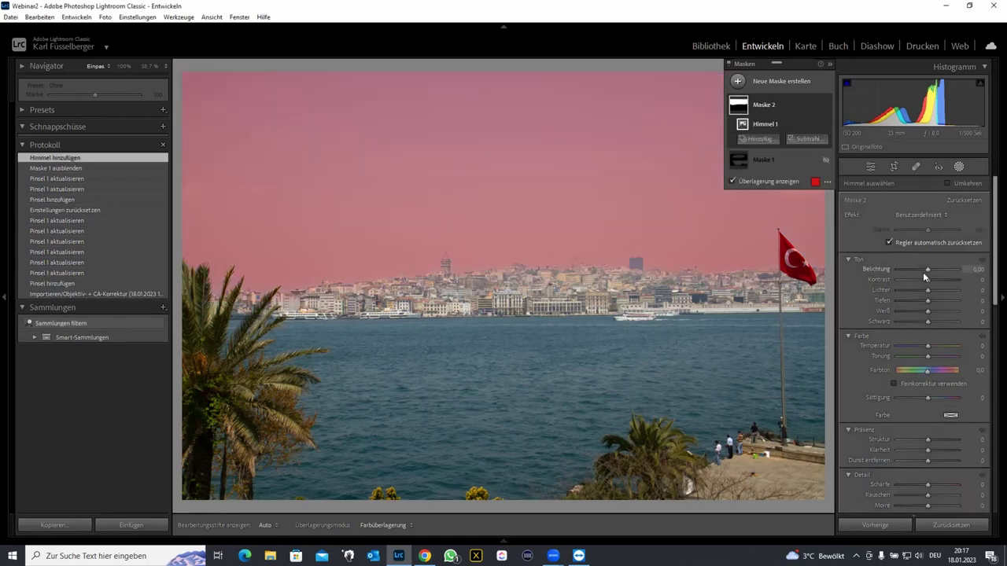
- Reset the sky mask's exposure, then add a top-down linear gradient darkened to −0.59 exposure
{"action": "left_click_drag", "start_coordinate": [923, 272], "coordinate": [924, 272]}
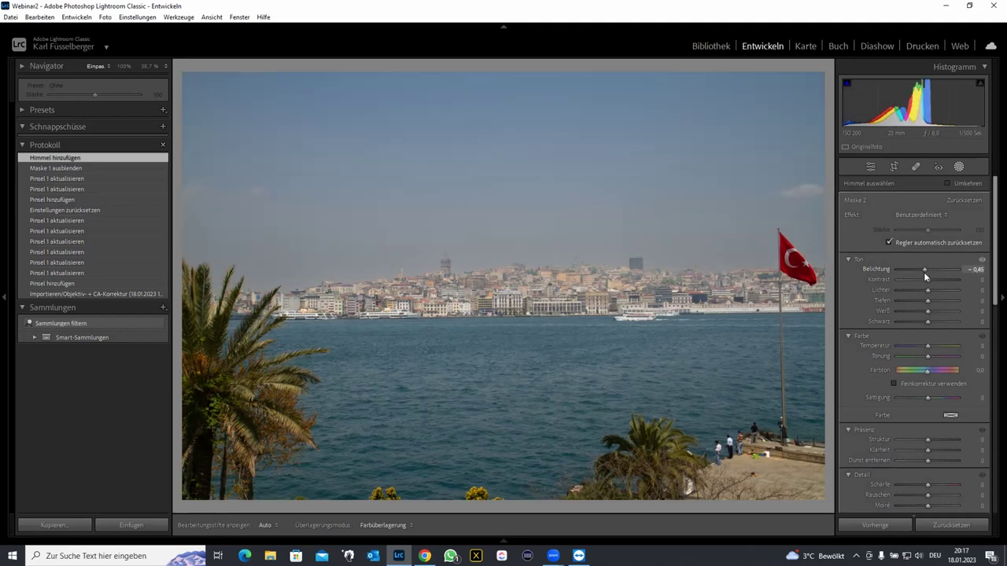
{"action": "double_click", "coordinate": [924, 273]}
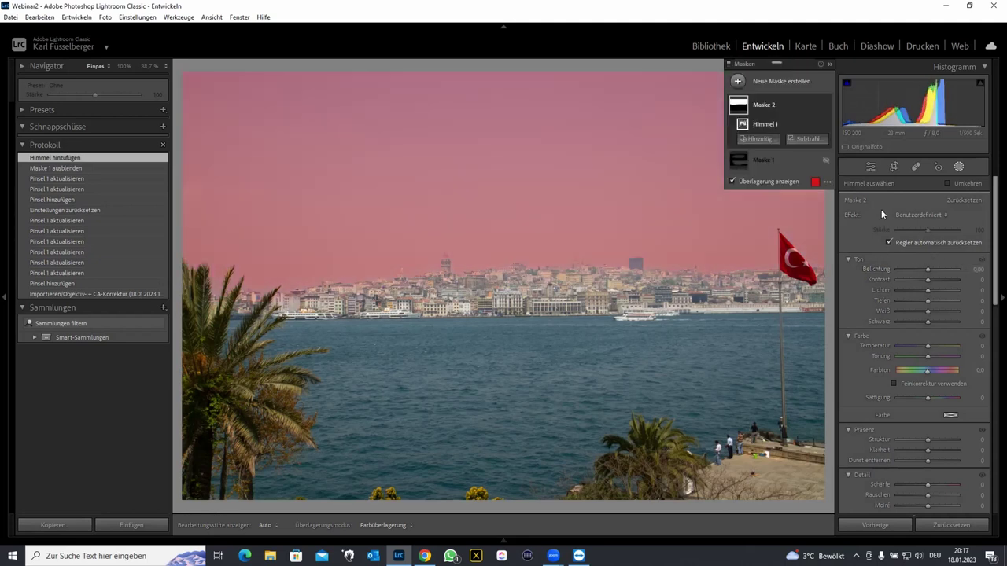
{"action": "mouse_move", "coordinate": [504, 197]}
{"action": "left_click", "coordinate": [759, 85]}
{"action": "left_click", "coordinate": [798, 192]}
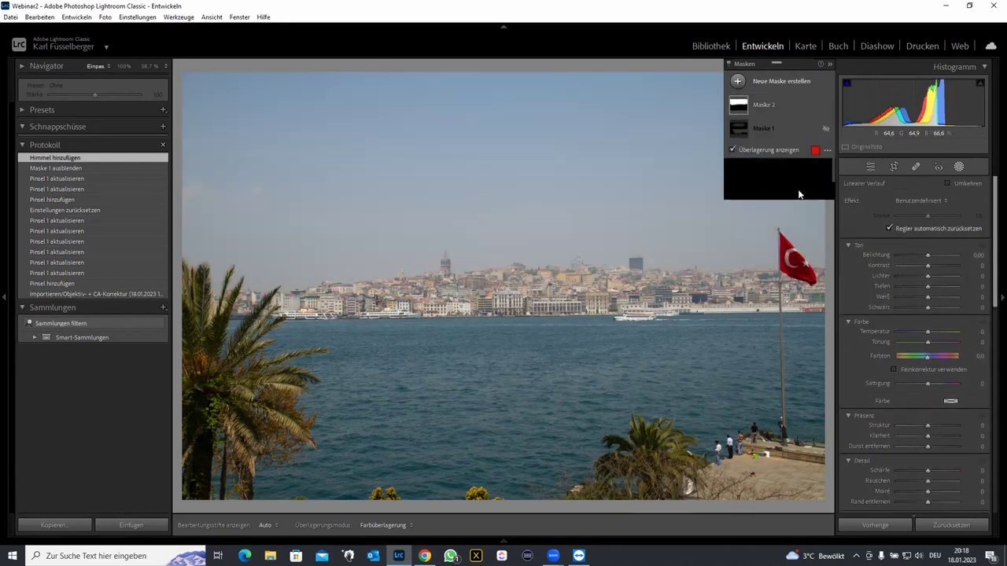
{"action": "left_click_drag", "start_coordinate": [548, 71], "coordinate": [549, 389]}
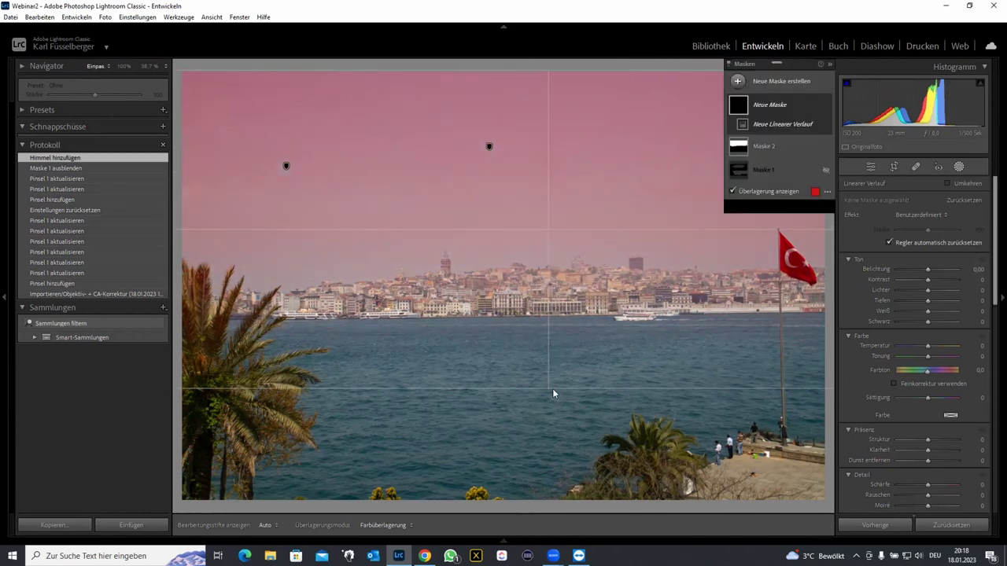
{"action": "mouse_move", "coordinate": [926, 271]}
{"action": "left_mouse_down"}
{"action": "mouse_move", "coordinate": [910, 271]}
{"action": "mouse_move", "coordinate": [922, 269]}
{"action": "left_mouse_up"}
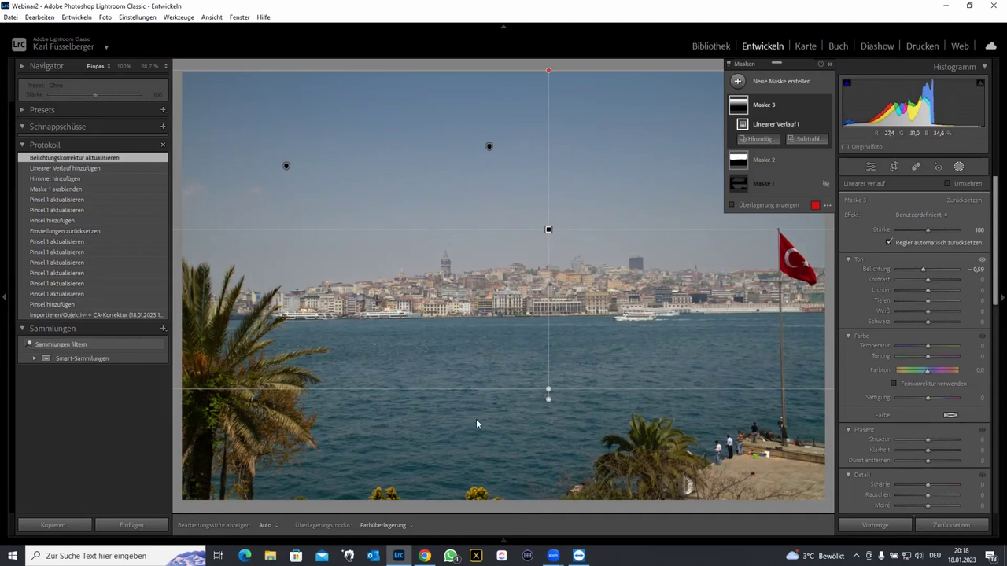
- Show the mask overlay and move the gradient up to cover only the upper sky
{"action": "key", "text": "o"}
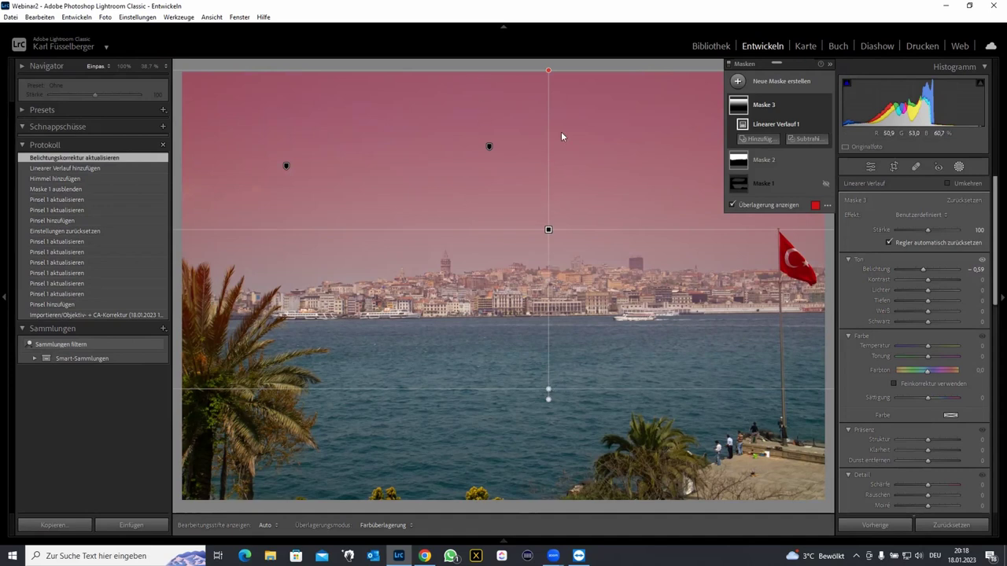
{"action": "left_click_drag", "start_coordinate": [547, 388], "coordinate": [544, 286]}
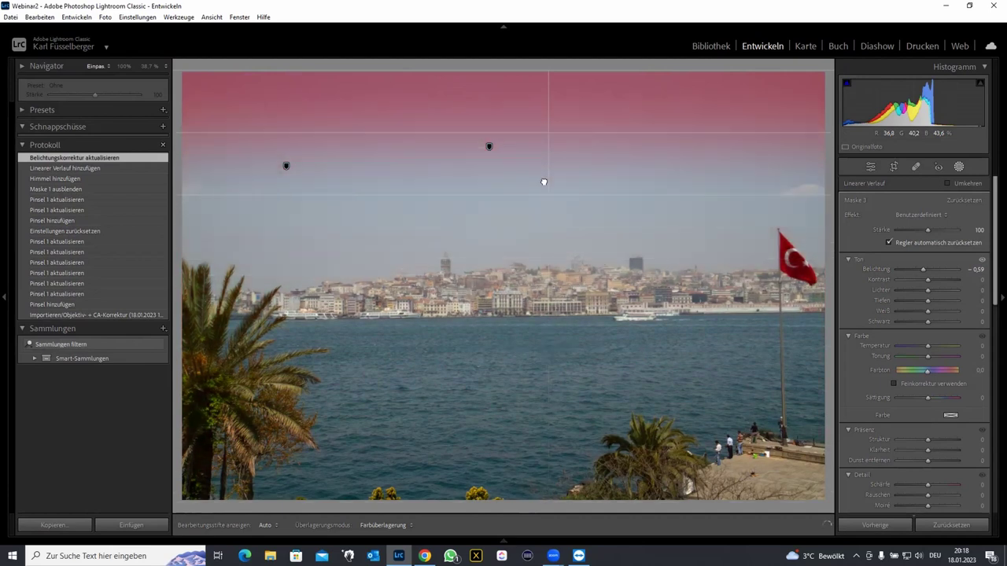
{"action": "left_click_drag", "start_coordinate": [543, 286], "coordinate": [547, 170]}
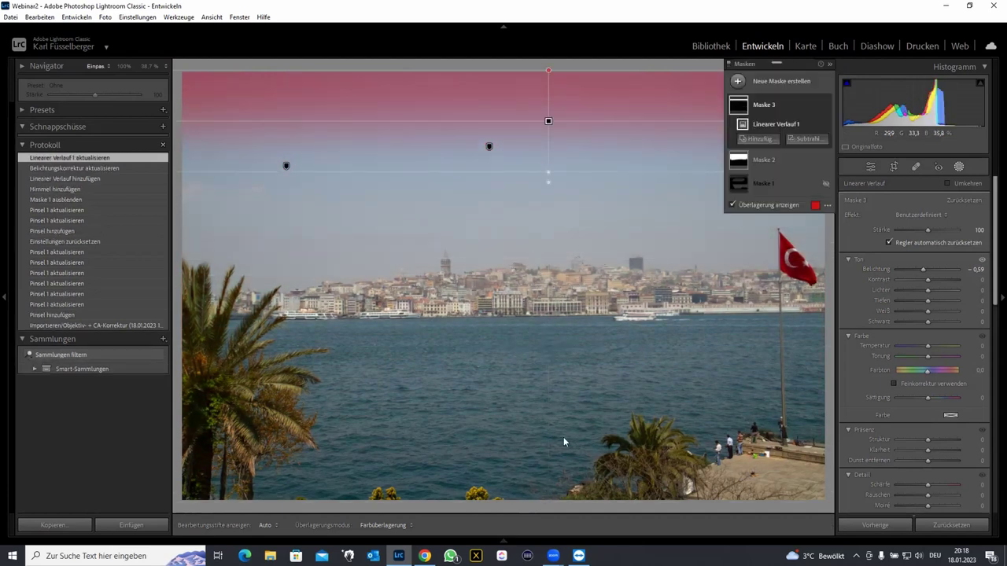
{"action": "left_click", "coordinate": [759, 82]}
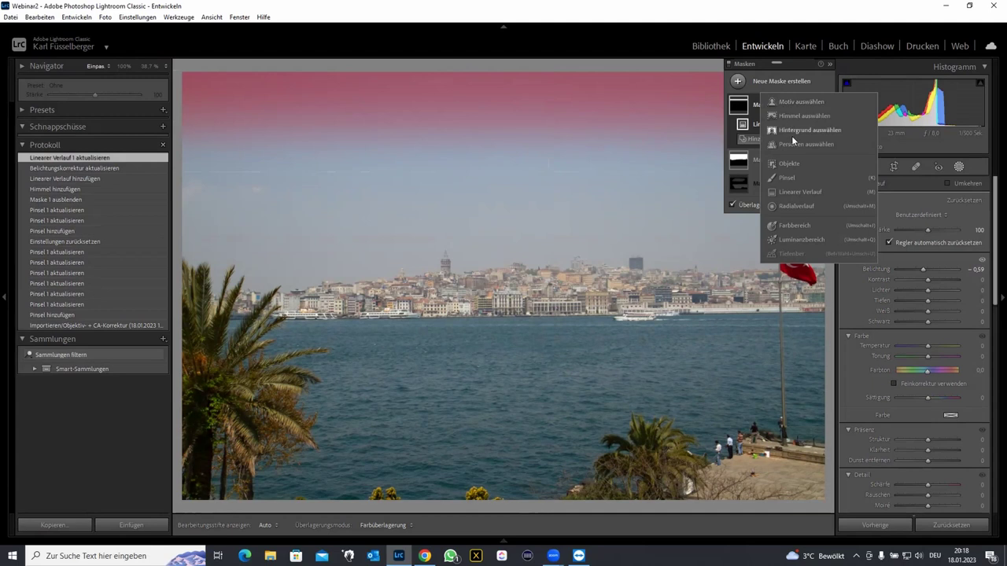
- Add a radial gradient mask as a large circle centred on the city
{"action": "left_click", "coordinate": [788, 206]}
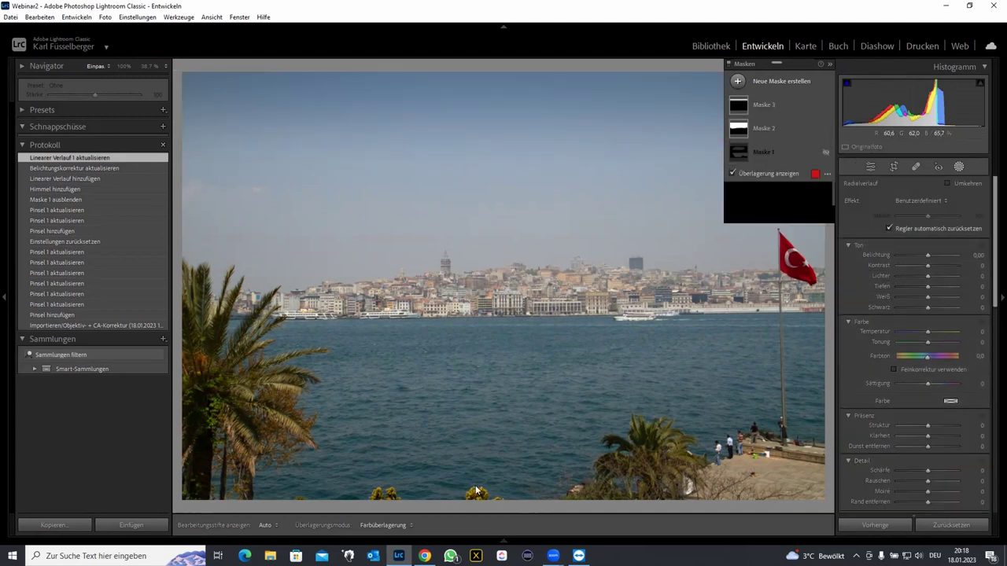
{"action": "left_click_drag", "start_coordinate": [477, 497], "coordinate": [664, 282]}
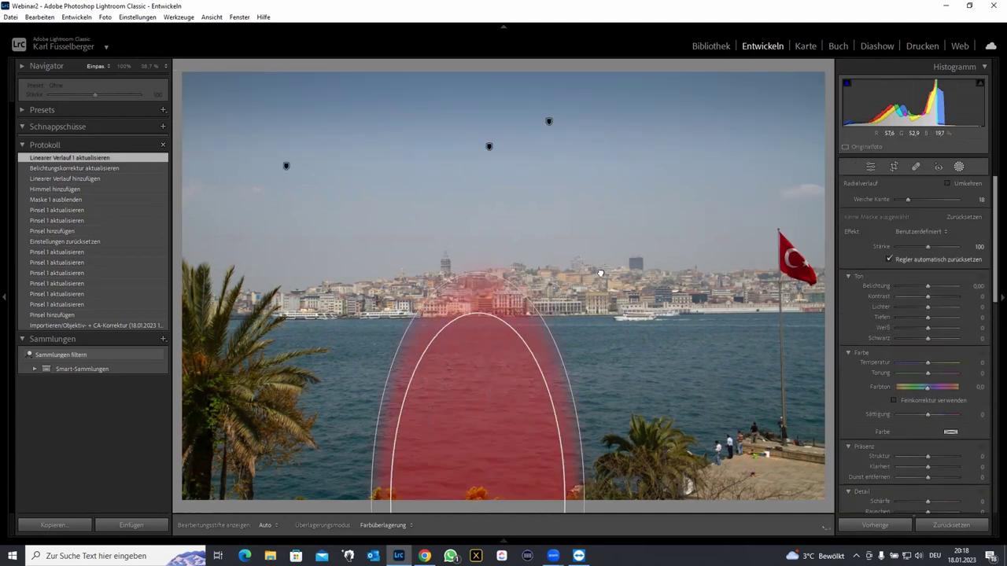
{"action": "left_click_drag", "start_coordinate": [504, 438], "coordinate": [524, 262]}
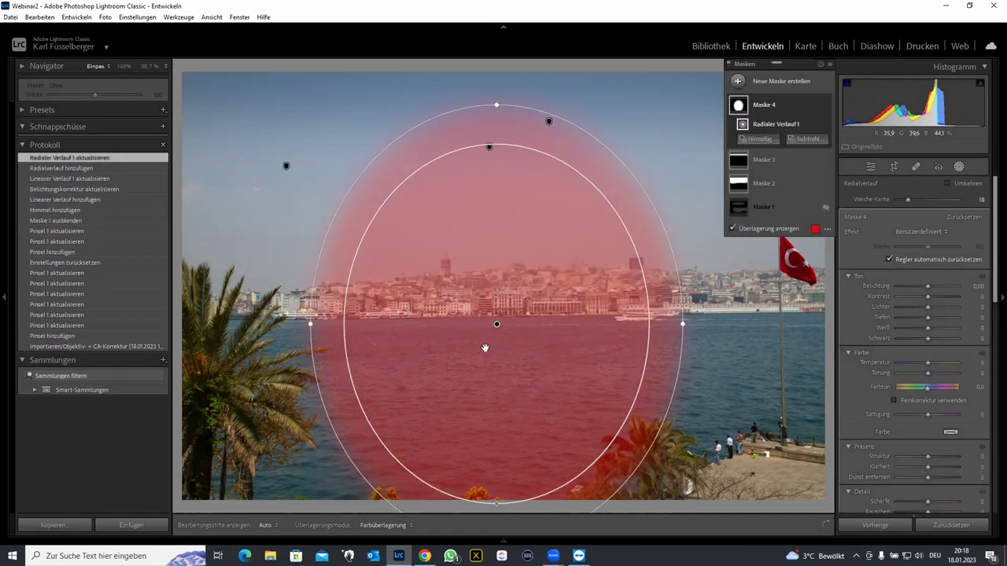
{"action": "left_click_drag", "start_coordinate": [690, 279], "coordinate": [721, 283]}
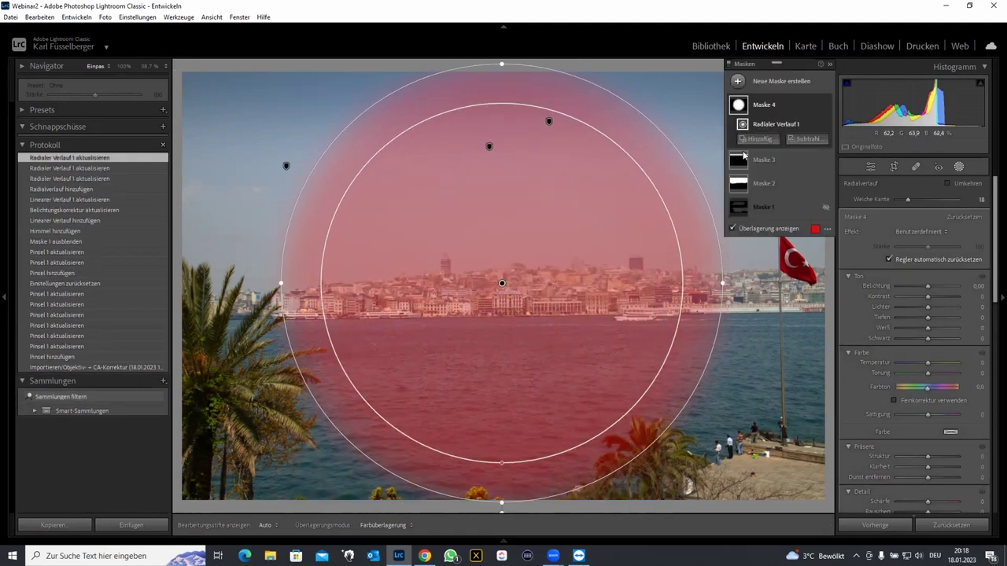
- Invert the radial mask at −0.73 exposure to vignette the edges, then show the Library grid
{"action": "left_click_drag", "start_coordinate": [915, 287], "coordinate": [904, 284]}
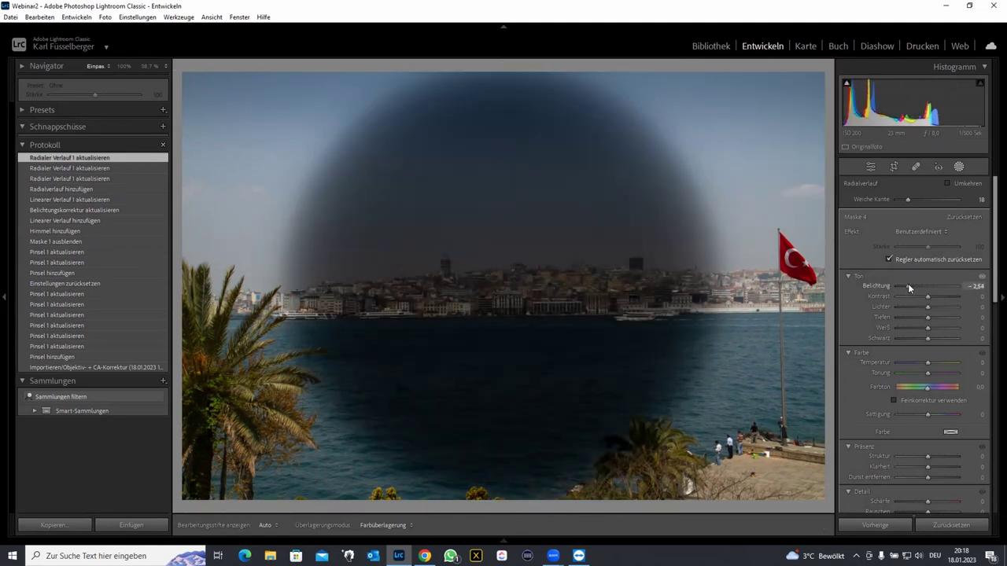
{"action": "left_click", "coordinate": [946, 183]}
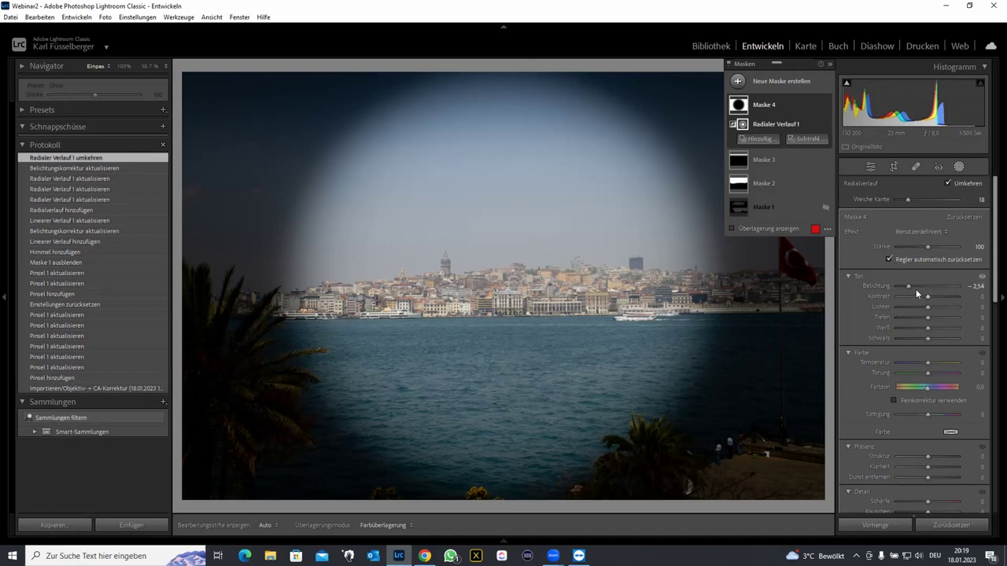
{"action": "left_click_drag", "start_coordinate": [916, 288], "coordinate": [922, 288]}
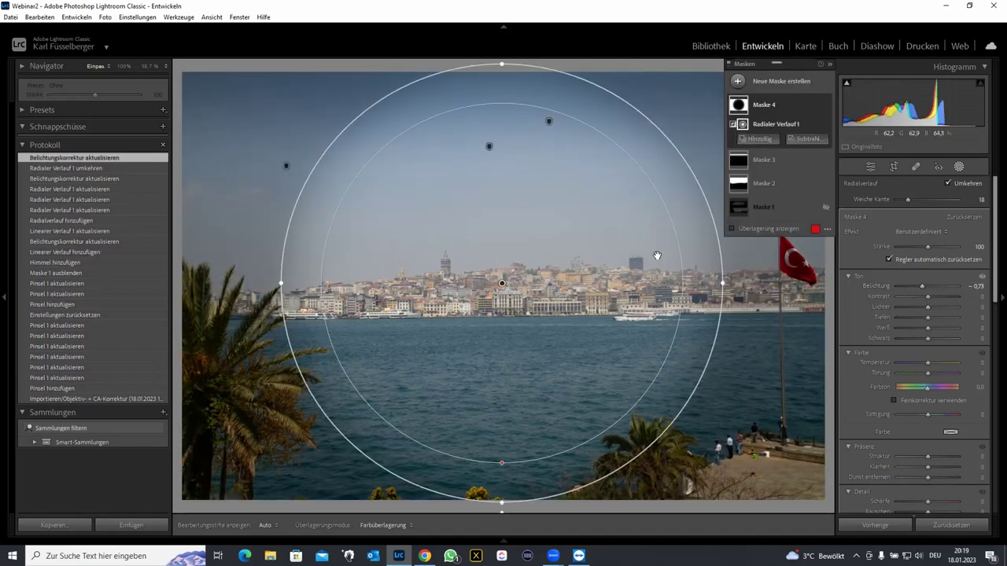
{"action": "key", "text": "g"}
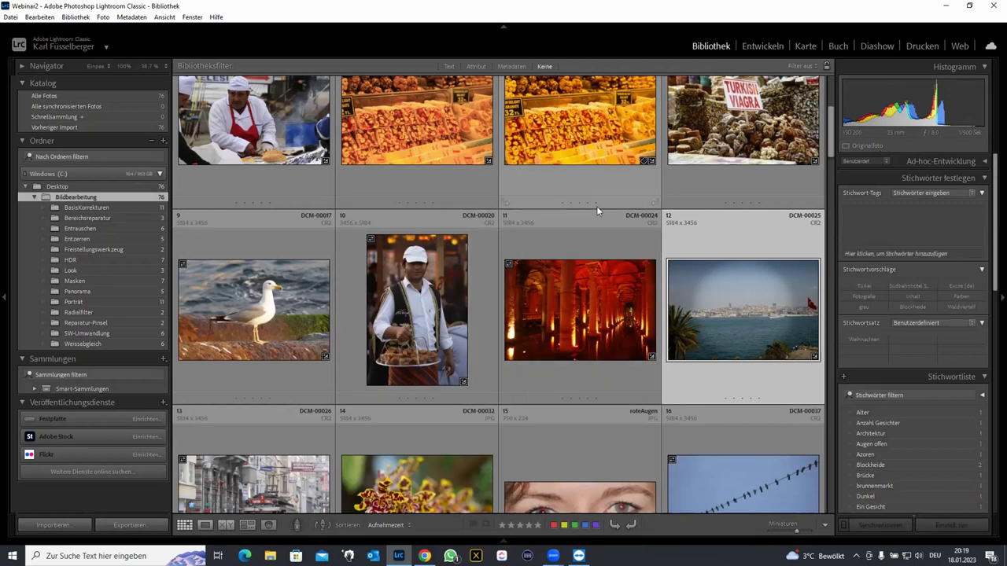
- Scroll the Library grid and open the seagull photo DCM-00017.cr2 in Loupe view
{"action": "scroll", "coordinate": [545, 260], "scroll_direction": "down", "scroll_amount": 3}
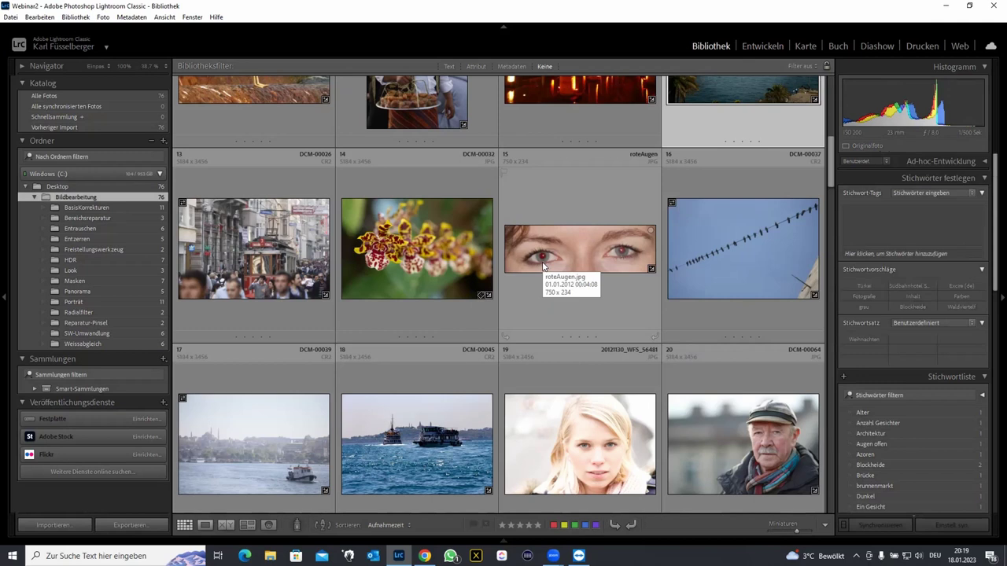
{"action": "scroll", "coordinate": [542, 261], "scroll_direction": "up", "scroll_amount": 10}
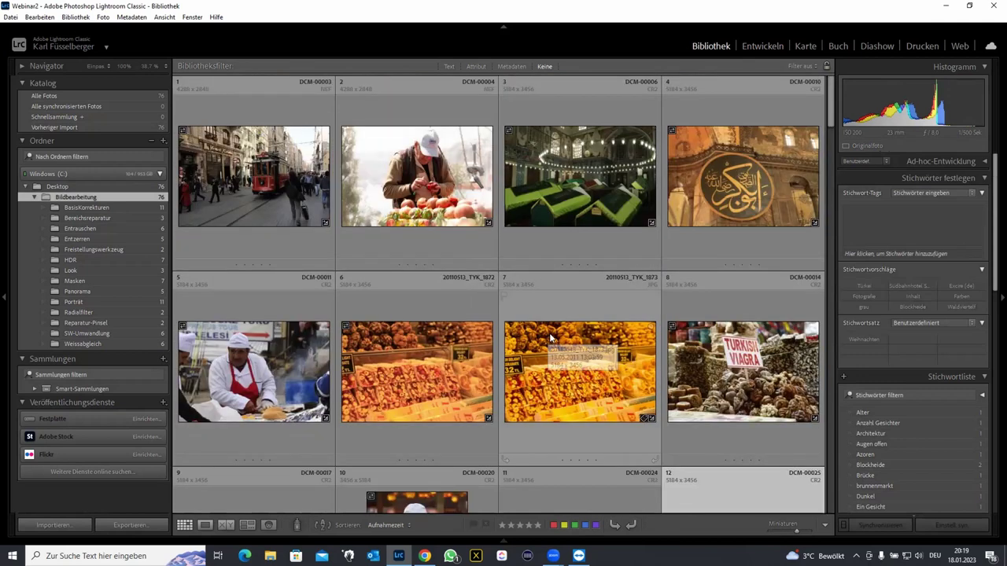
{"action": "scroll", "coordinate": [560, 350], "scroll_direction": "down", "scroll_amount": 3}
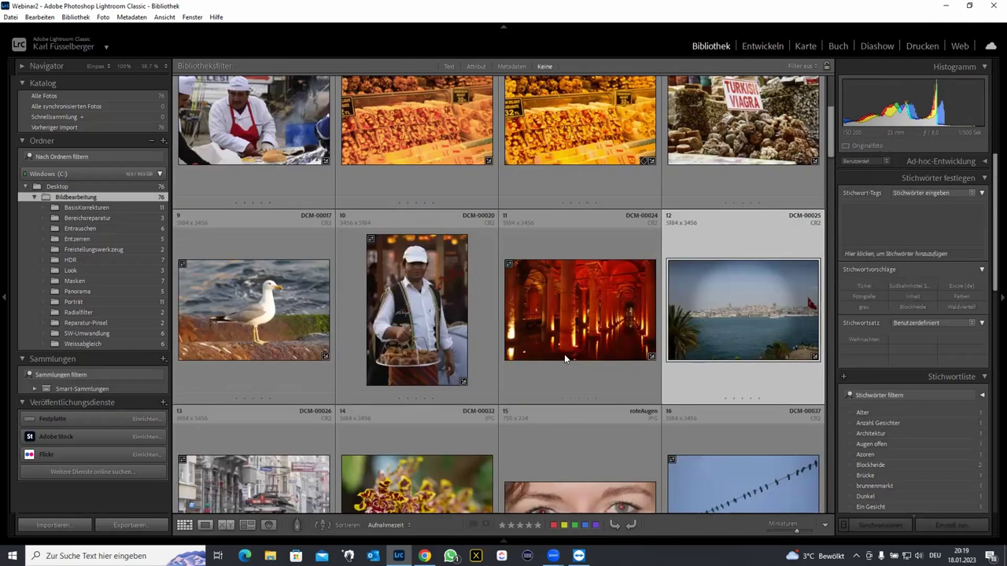
{"action": "scroll", "coordinate": [561, 345], "scroll_direction": "down", "scroll_amount": 3}
{"action": "scroll", "coordinate": [562, 344], "scroll_direction": "up", "scroll_amount": 2}
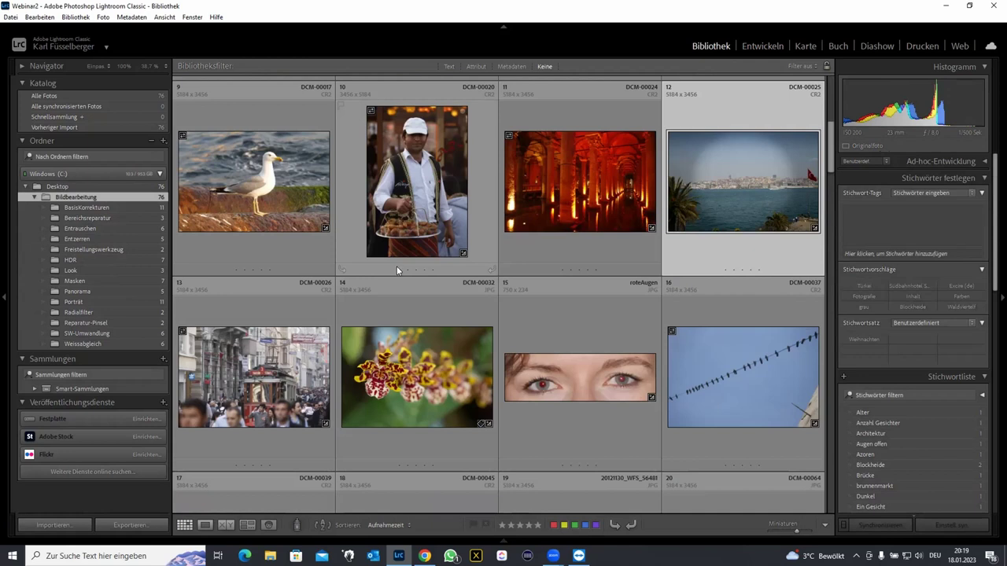
{"action": "left_click", "coordinate": [264, 196]}
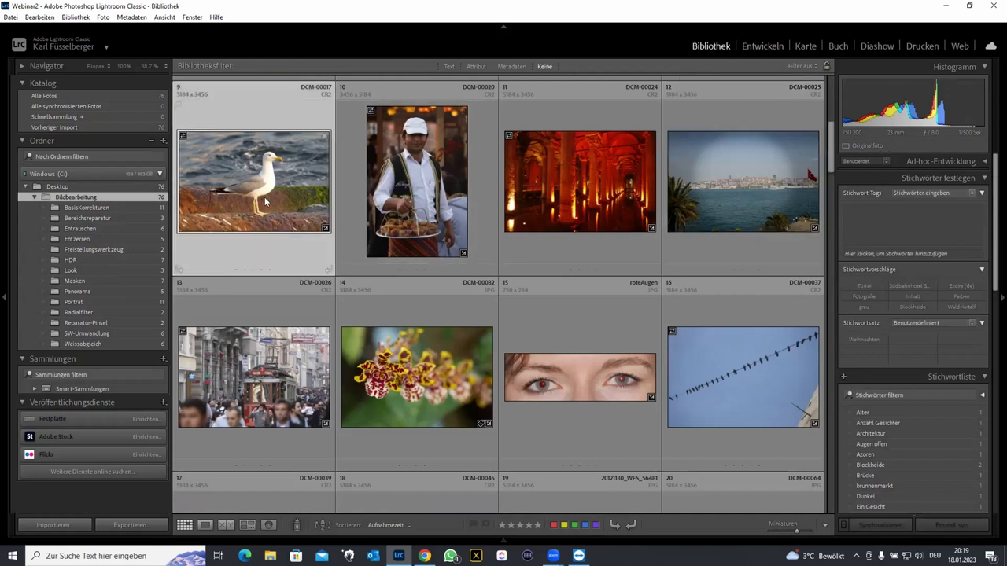
{"action": "double_click", "coordinate": [260, 182]}
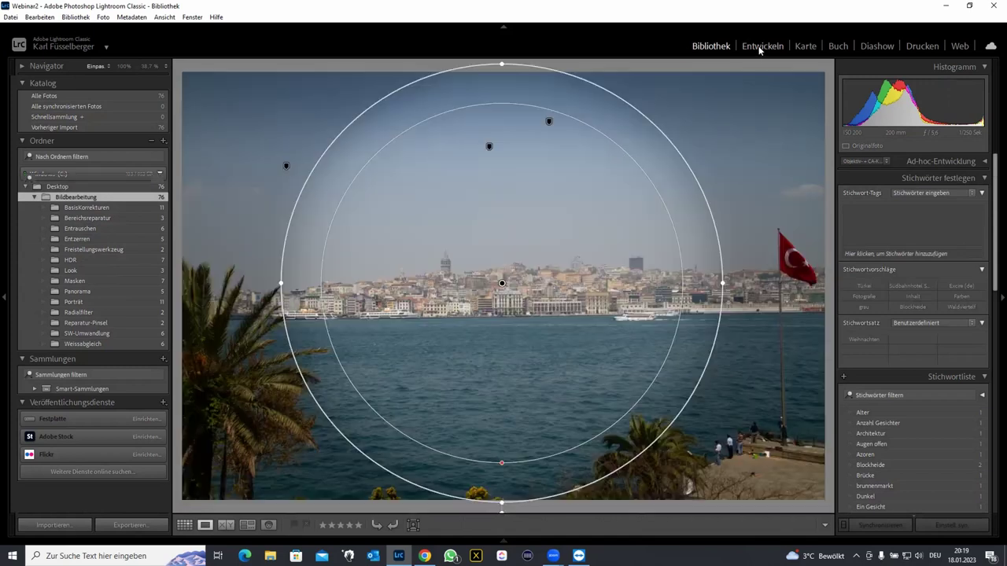
- Take the seagull photo into Develop and draw a radial gradient mask around the gull
{"action": "left_click", "coordinate": [760, 46]}
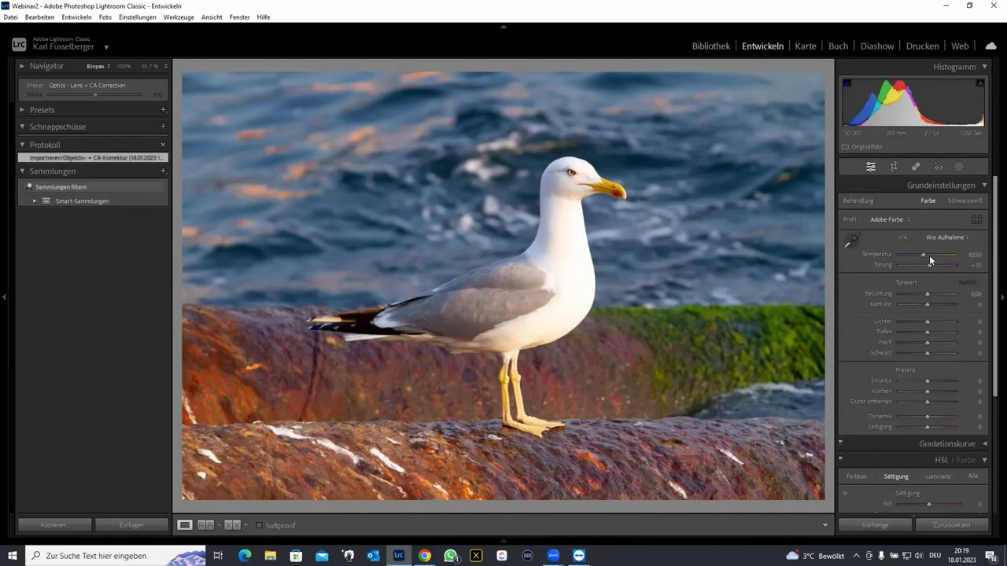
{"action": "left_click", "coordinate": [960, 168]}
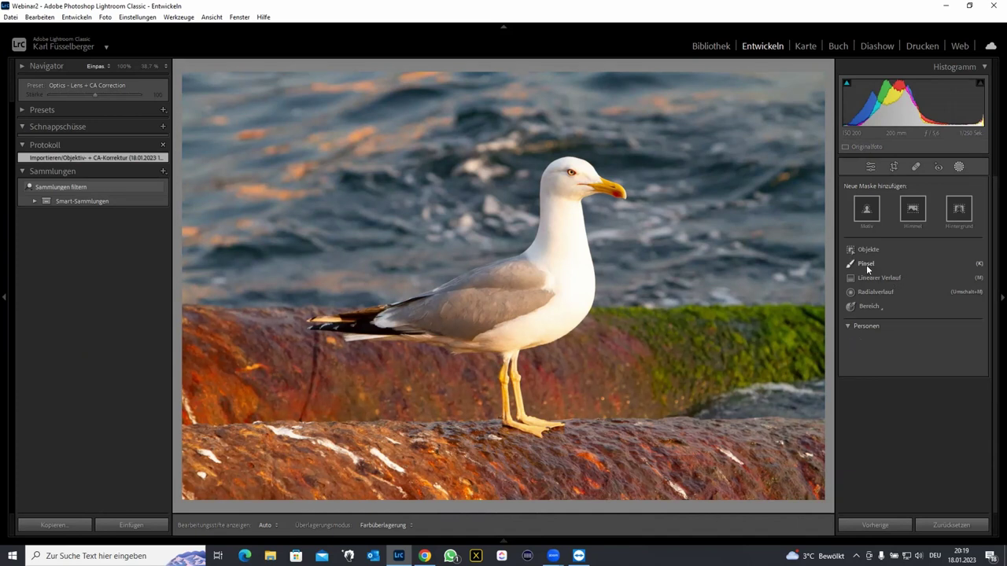
{"action": "left_click", "coordinate": [862, 296]}
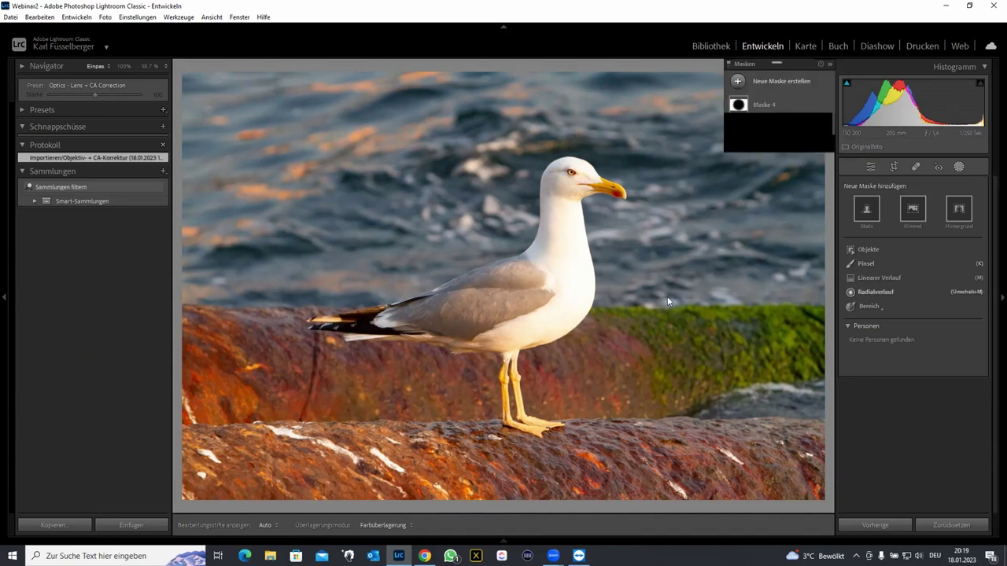
{"action": "left_click_drag", "start_coordinate": [507, 274], "coordinate": [733, 464]}
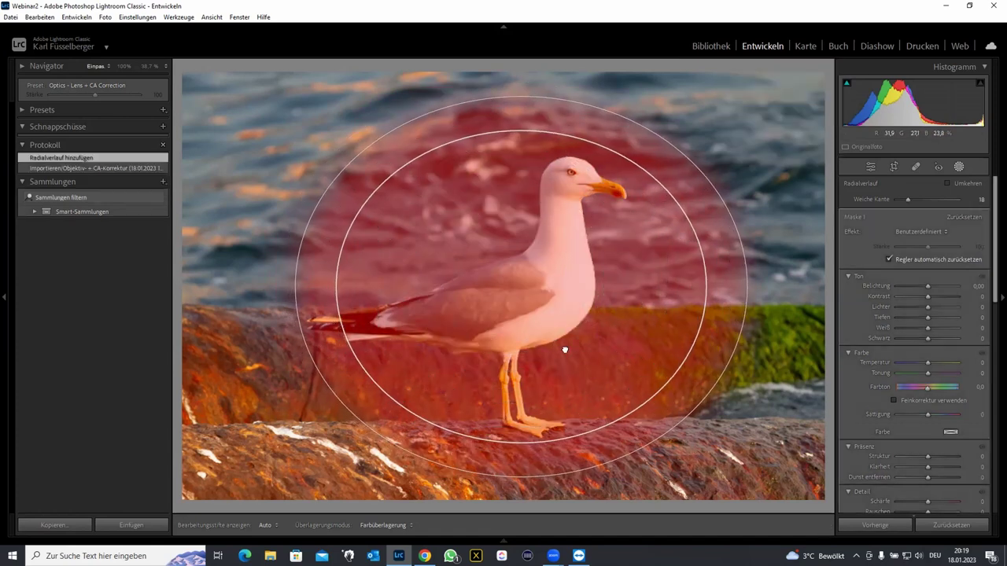
{"action": "left_click_drag", "start_coordinate": [550, 338], "coordinate": [568, 355]}
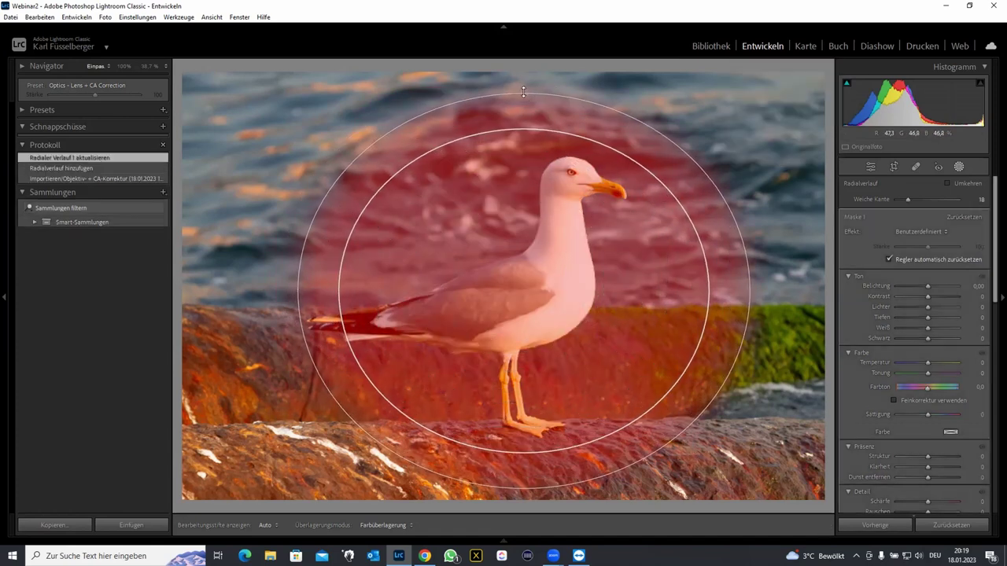
{"action": "left_click_drag", "start_coordinate": [518, 112], "coordinate": [525, 92]}
- Invert the radial mask, set its exposure to −0.73, and hide Mask 1
{"action": "left_click", "coordinate": [947, 183]}
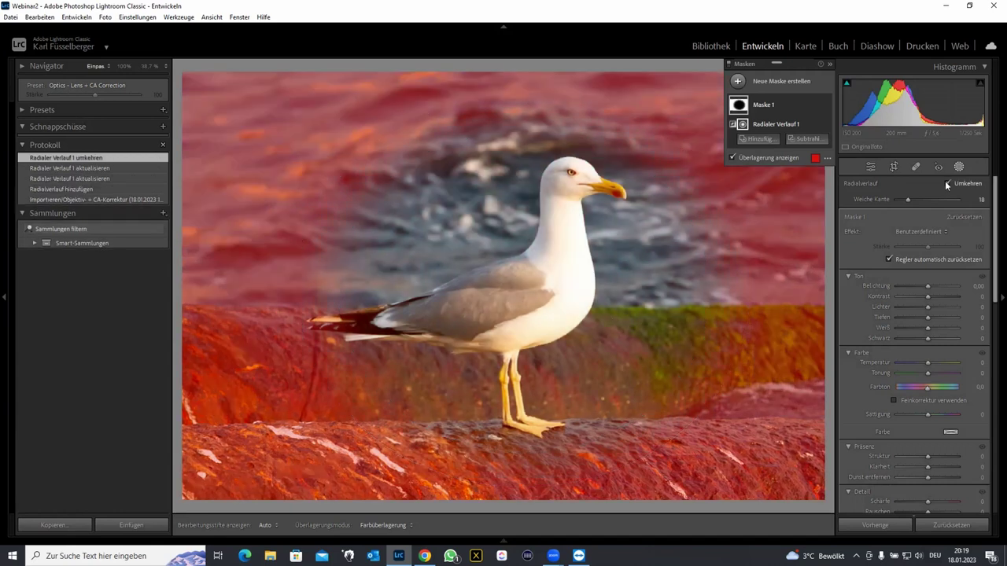
{"action": "left_click", "coordinate": [925, 277]}
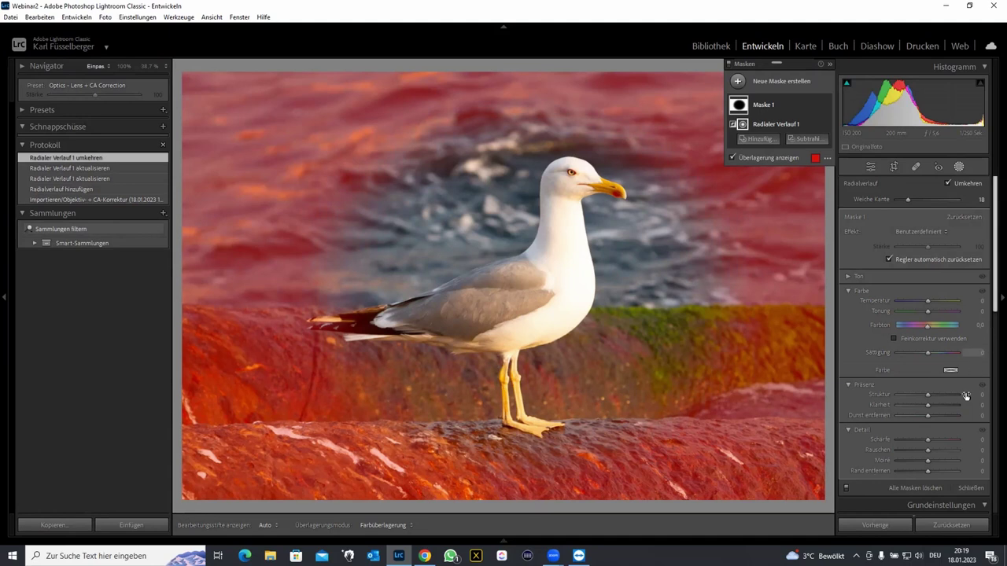
{"action": "left_click", "coordinate": [848, 277]}
{"action": "left_click_drag", "start_coordinate": [927, 286], "coordinate": [922, 287]}
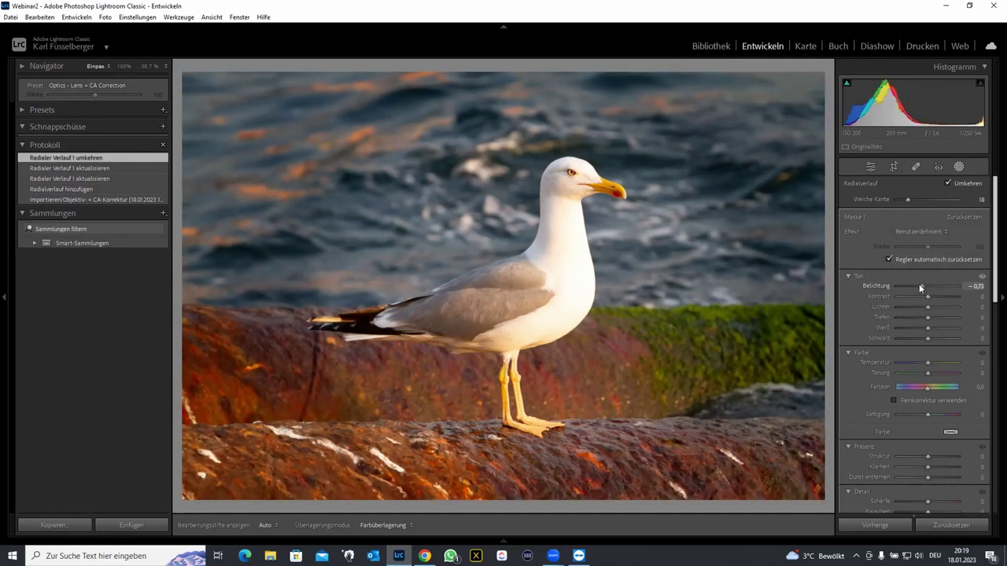
{"action": "left_click_drag", "start_coordinate": [919, 287], "coordinate": [921, 287]}
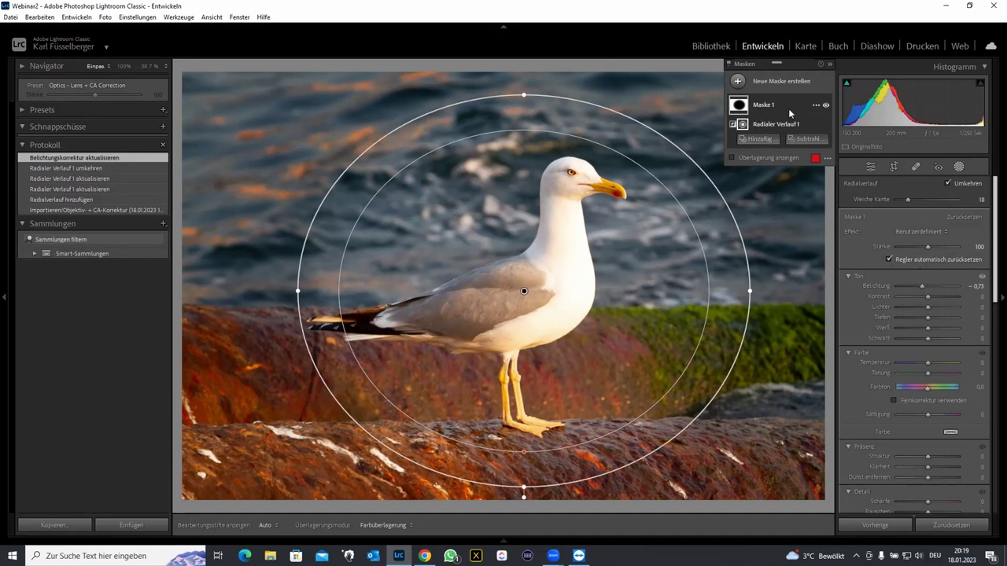
{"action": "left_click", "coordinate": [825, 105]}
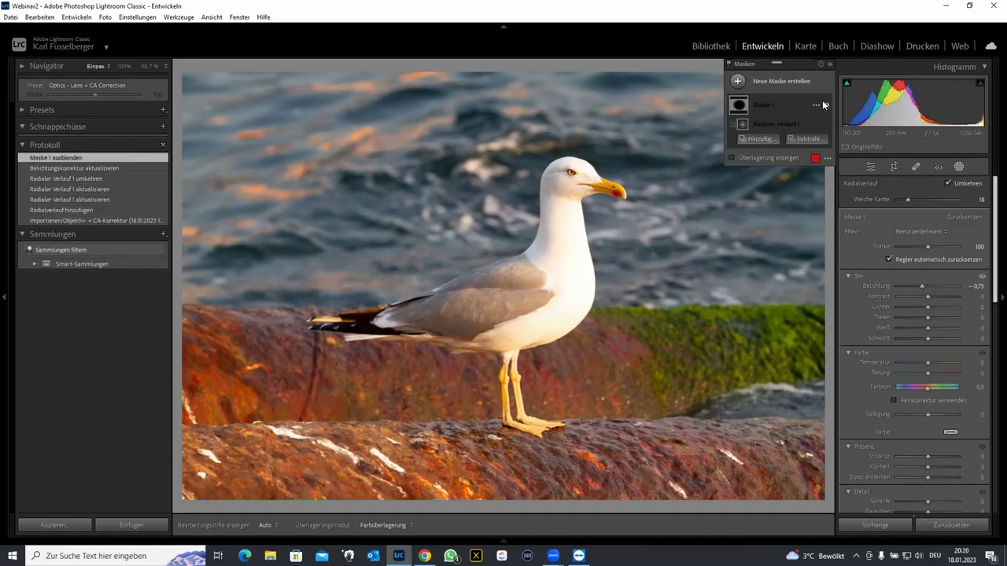
{"action": "left_click", "coordinate": [780, 82]}
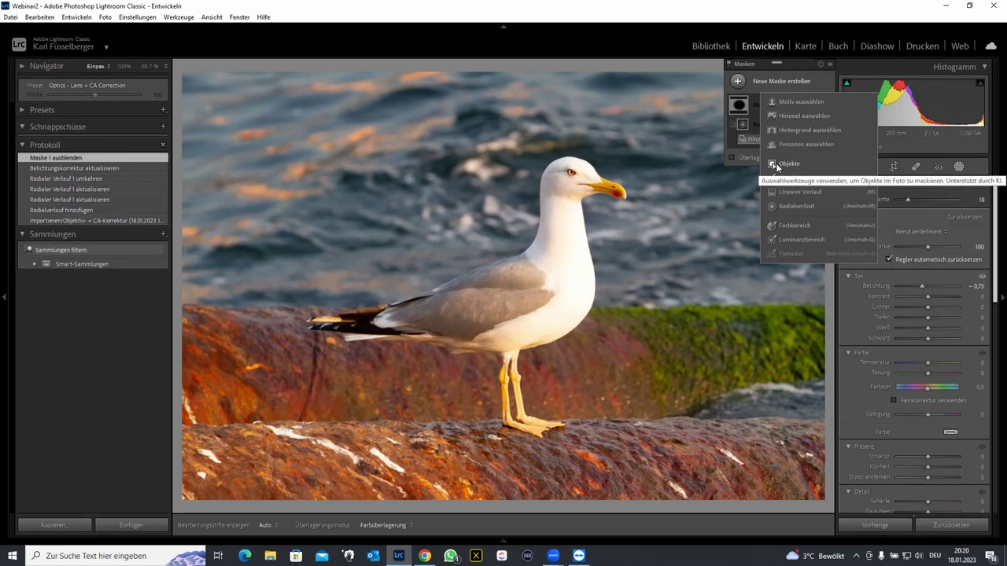
- Add an inverted Select Subject mask at 0.31 exposure around the seagull, then return to the Library grid
{"action": "left_click", "coordinate": [779, 103]}
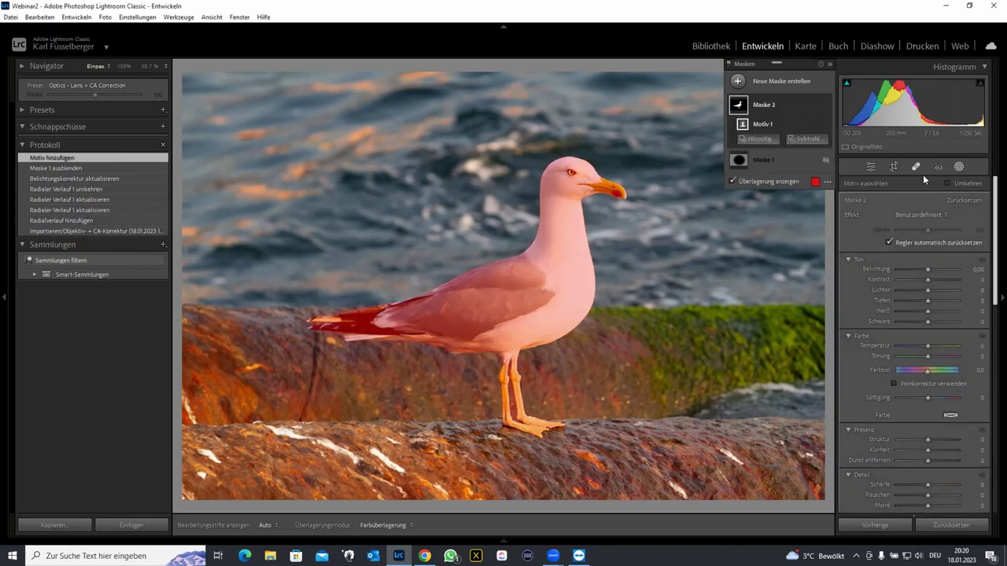
{"action": "left_click", "coordinate": [947, 184]}
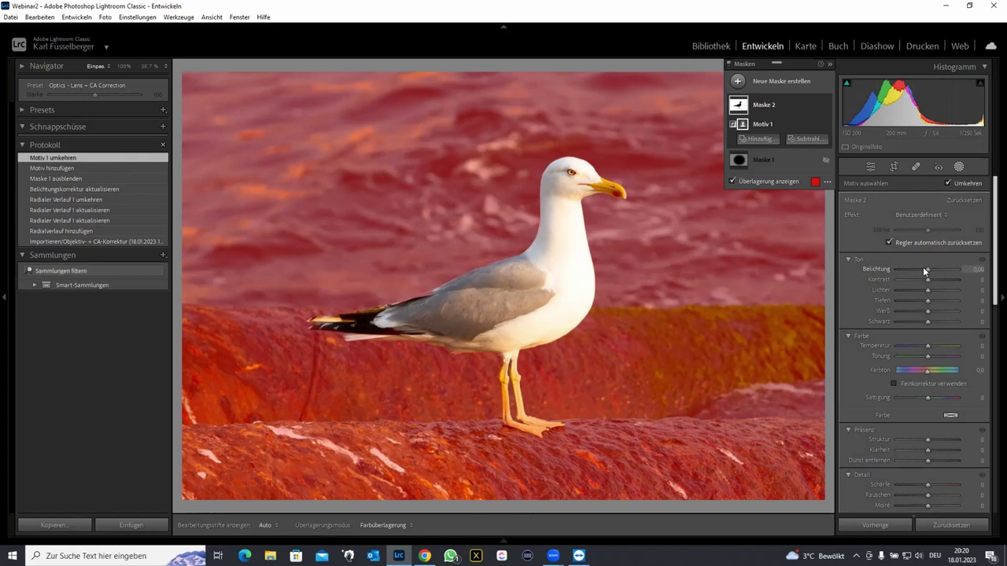
{"action": "left_click_drag", "start_coordinate": [923, 266], "coordinate": [926, 264]}
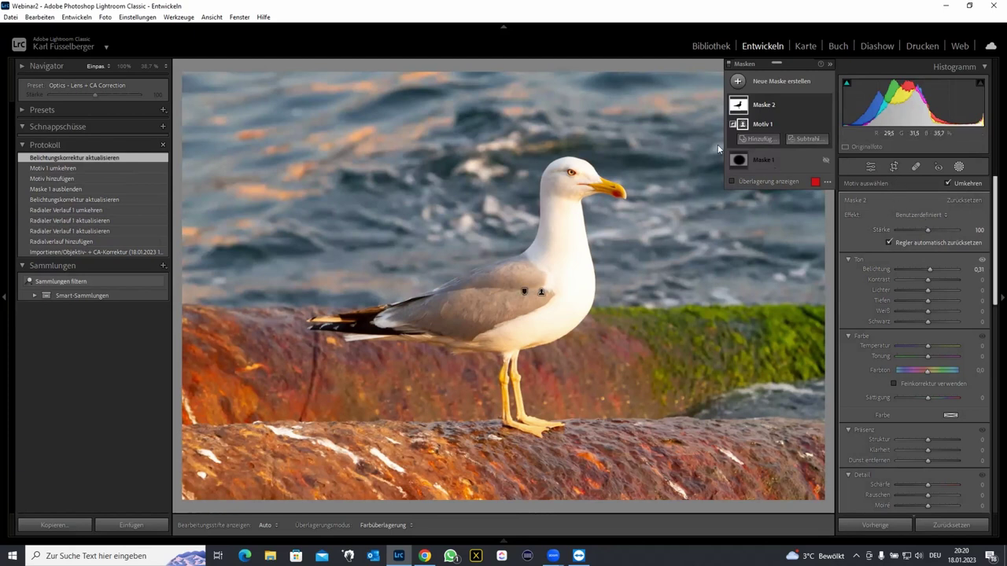
{"action": "left_click", "coordinate": [959, 167]}
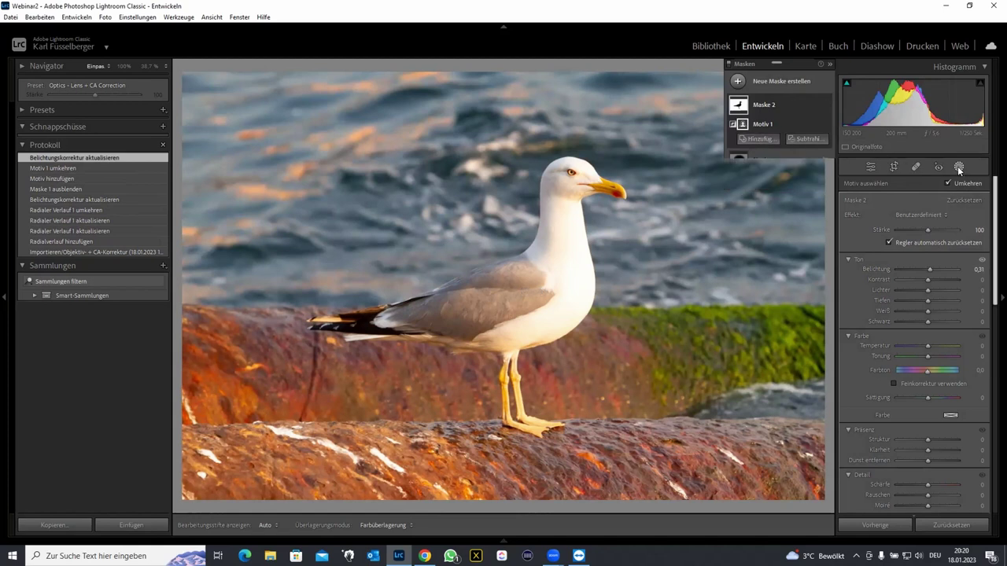
{"action": "left_click", "coordinate": [955, 167]}
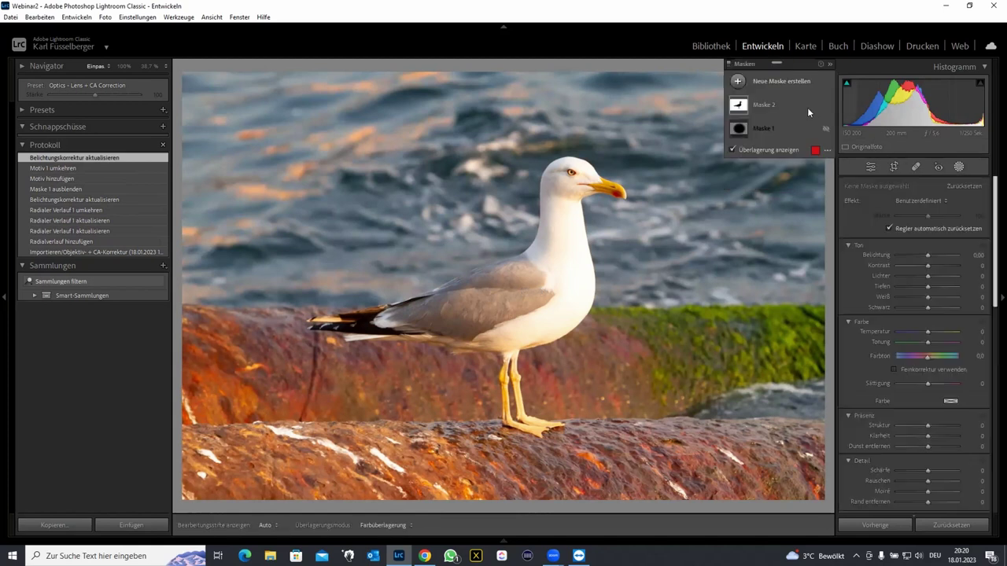
{"action": "left_click", "coordinate": [777, 84]}
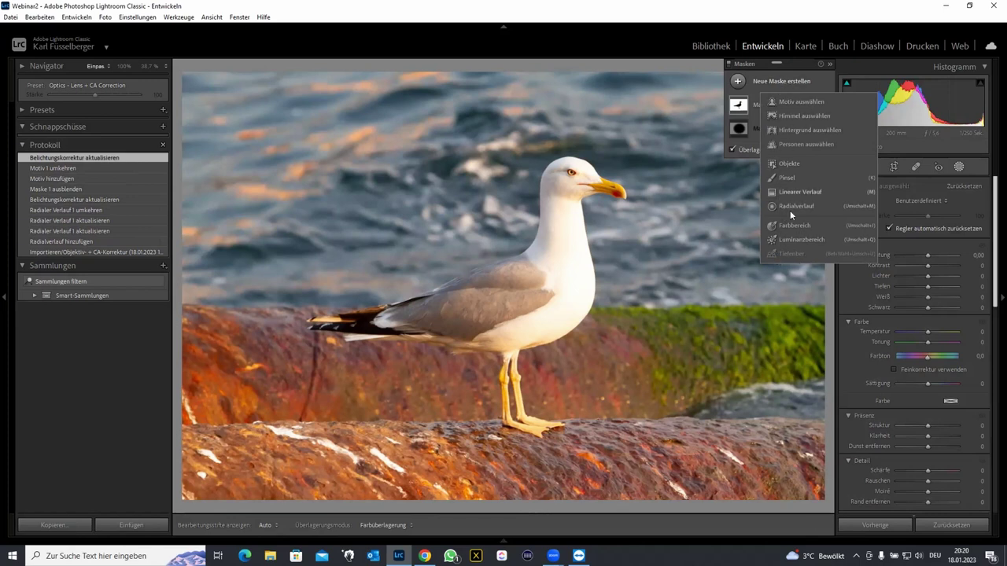
{"action": "left_click", "coordinate": [737, 202]}
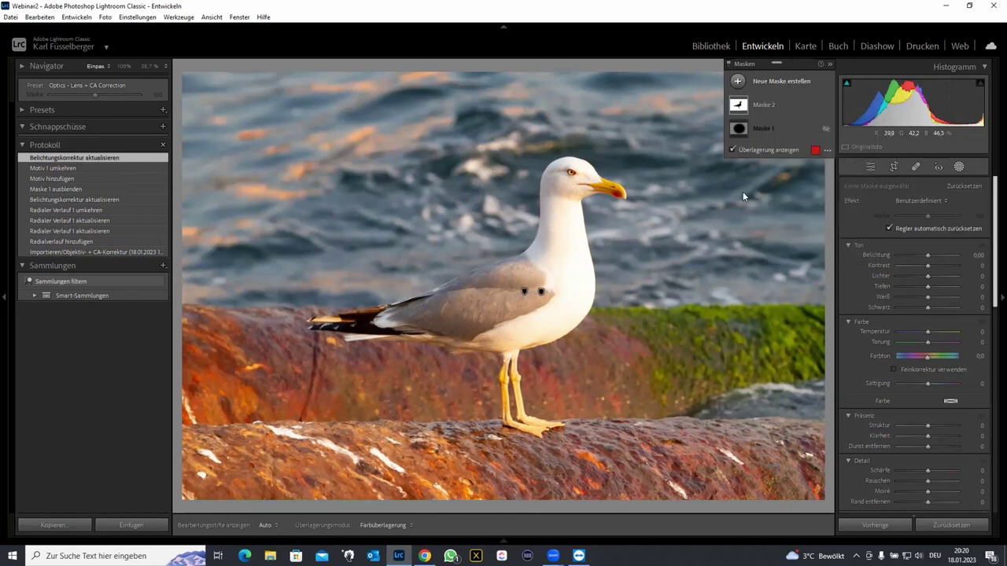
{"action": "key", "text": "g"}
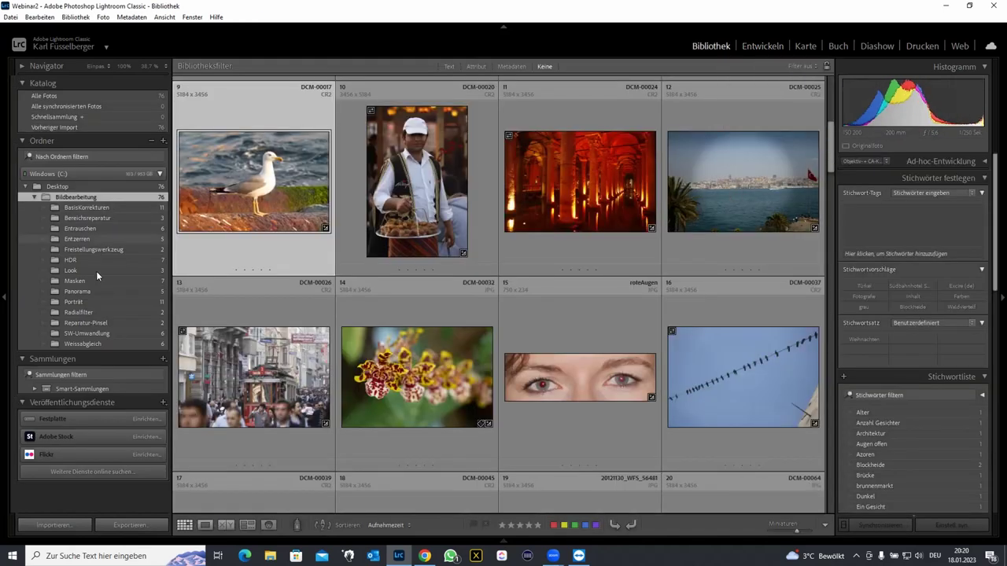
- Open church photo 20160426_FUE_00162.jpg from the Entzerren folder in Develop with Crop & Straighten active
{"action": "left_click", "coordinate": [82, 240]}
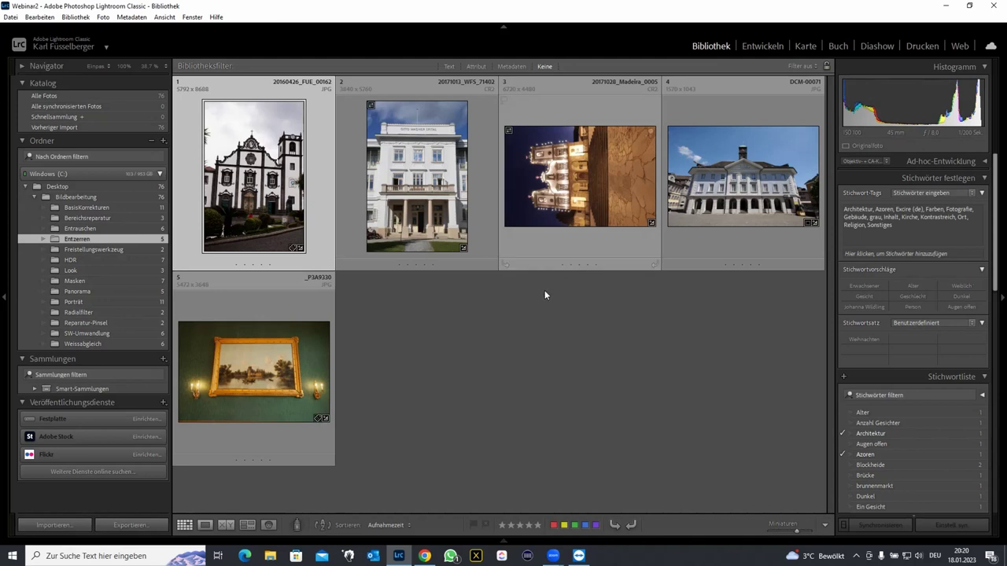
{"action": "double_click", "coordinate": [275, 188]}
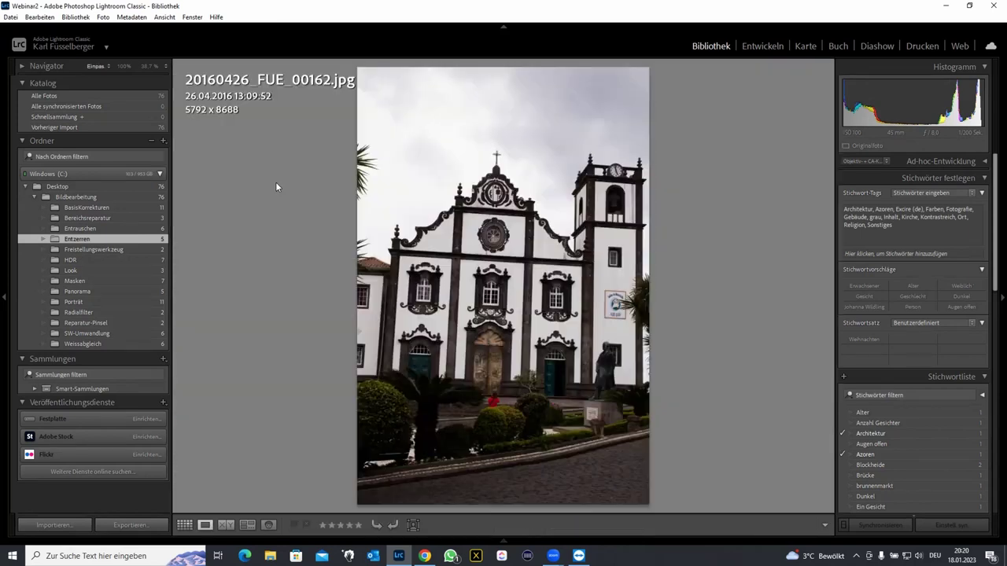
{"action": "left_click", "coordinate": [758, 46]}
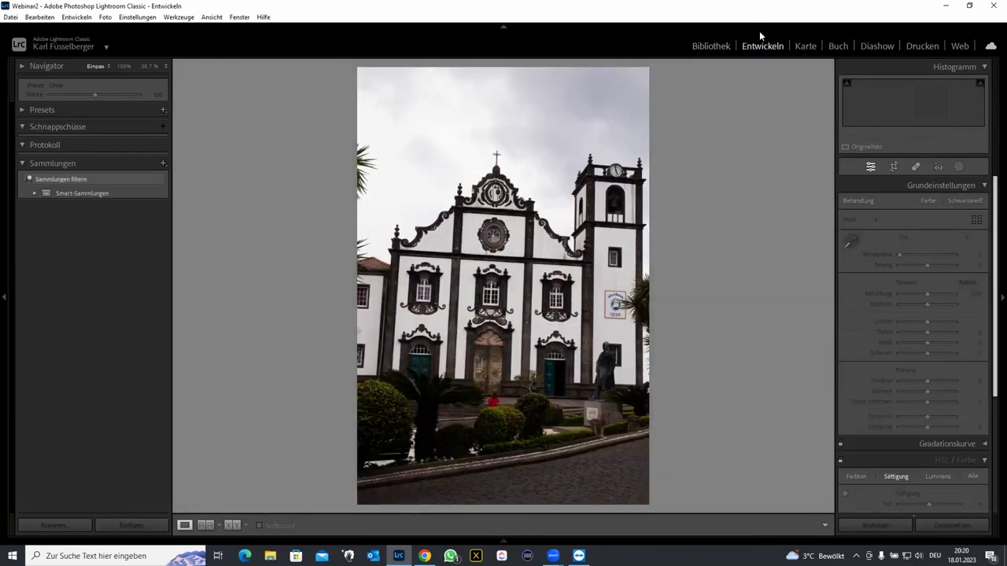
{"action": "left_click", "coordinate": [894, 167]}
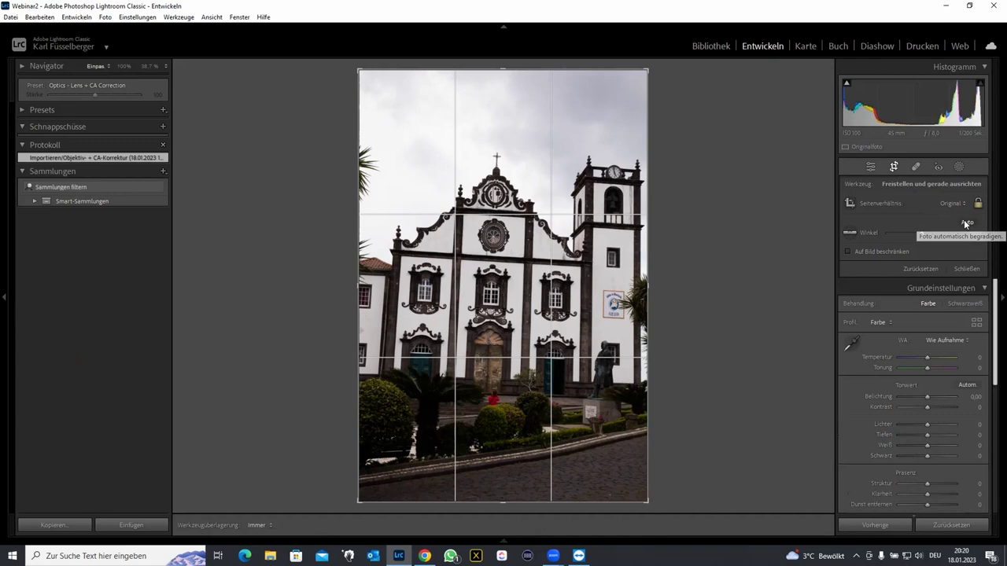
- Try Auto straighten and a −1.43 angle on the church photo, resetting after each attempt
{"action": "left_click", "coordinate": [964, 221]}
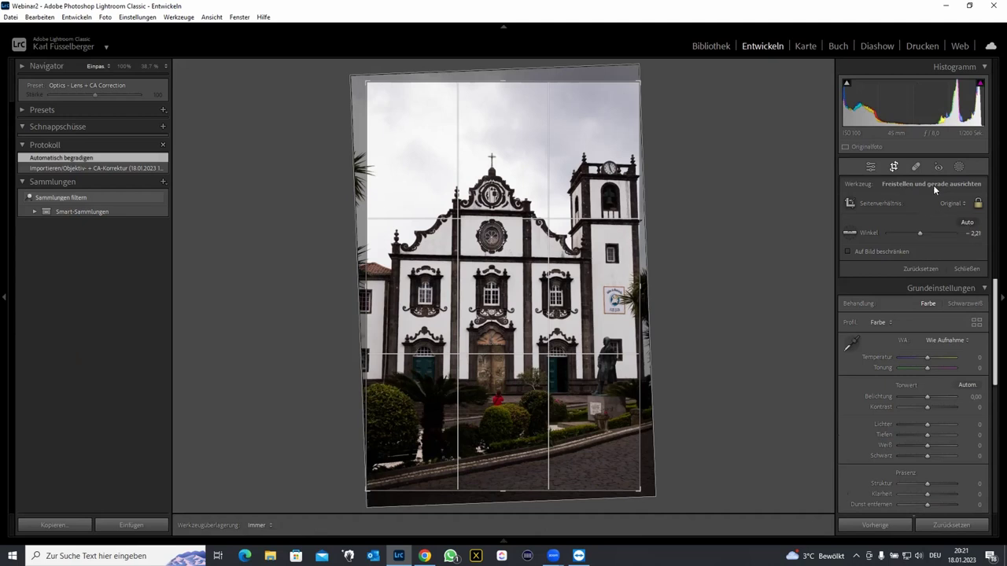
{"action": "left_click", "coordinate": [916, 268]}
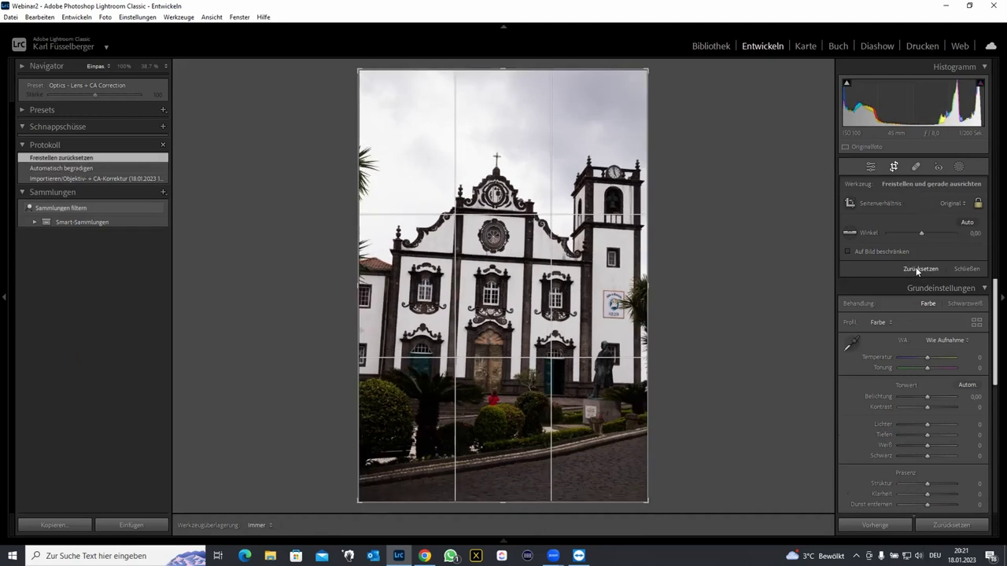
{"action": "left_click", "coordinate": [966, 224]}
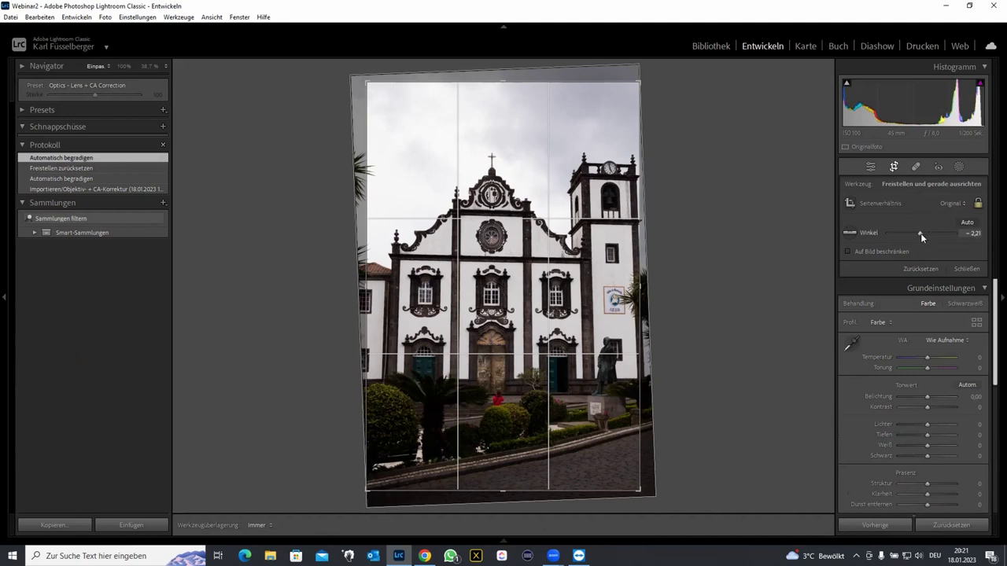
{"action": "left_click_drag", "start_coordinate": [920, 233], "coordinate": [920, 233]}
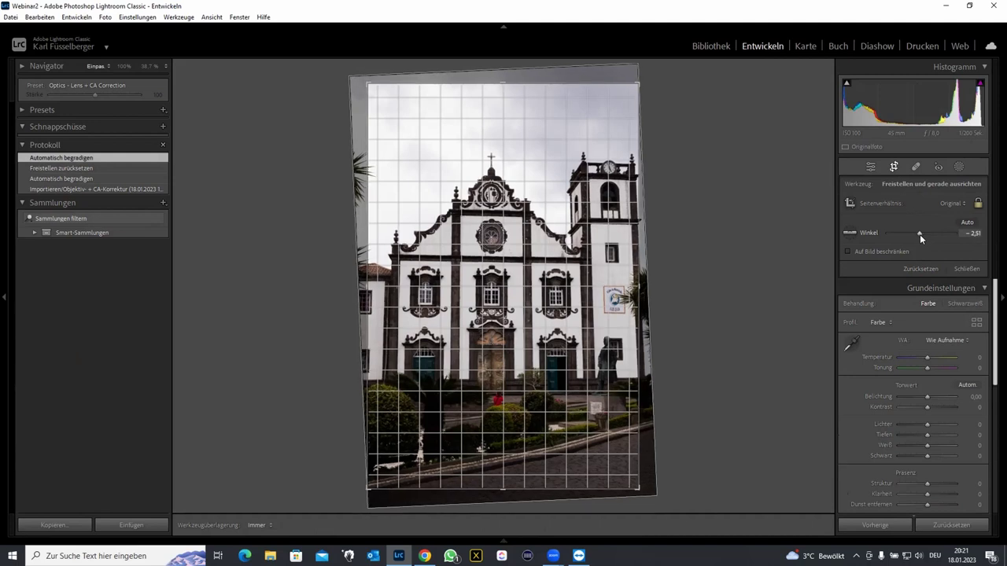
{"action": "left_click_drag", "start_coordinate": [919, 233], "coordinate": [922, 229]}
{"action": "double_click", "coordinate": [924, 231]}
{"action": "left_click", "coordinate": [920, 232]}
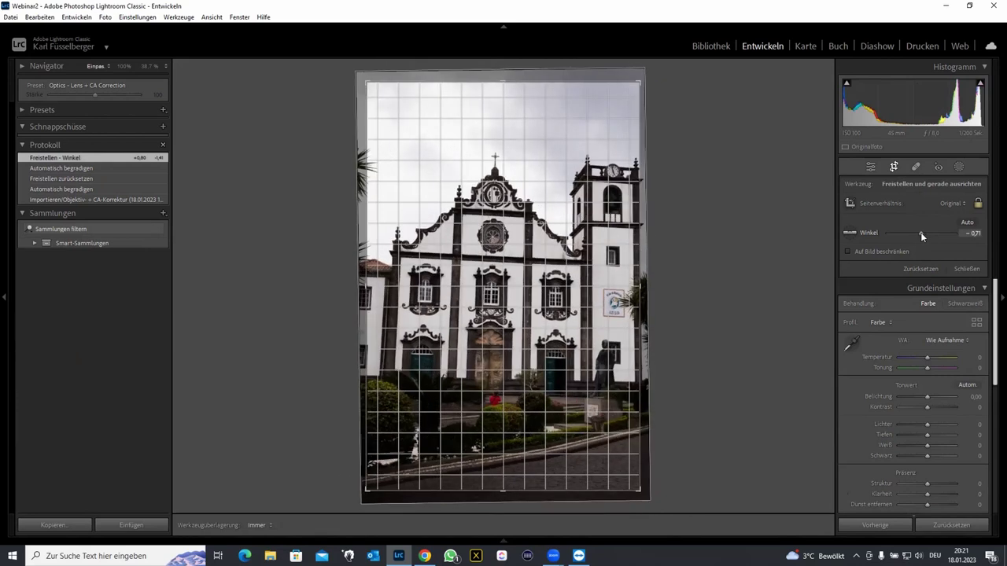
{"action": "left_click", "coordinate": [921, 269]}
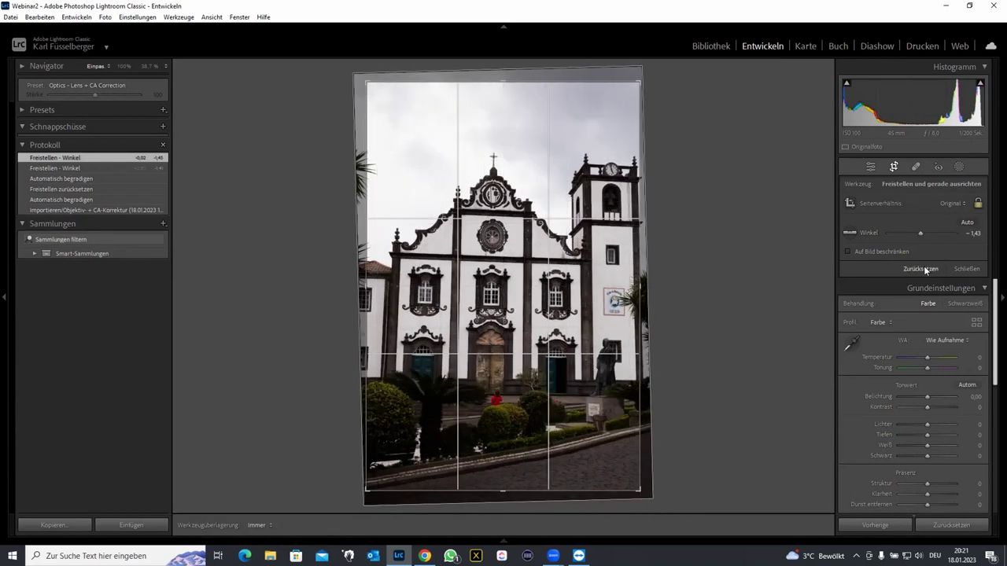
- Level along the bell tower with the straighten tool, try −3.65 and −1.43, then reset to 0.00
{"action": "left_click", "coordinate": [853, 232]}
{"action": "left_click_drag", "start_coordinate": [595, 240], "coordinate": [600, 272]}
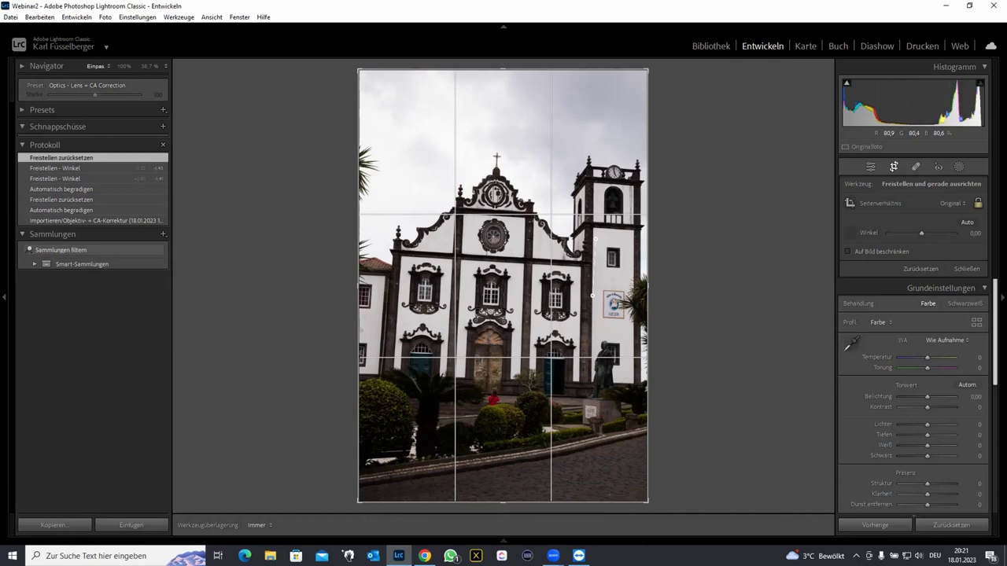
{"action": "left_click_drag", "start_coordinate": [594, 296], "coordinate": [594, 297]}
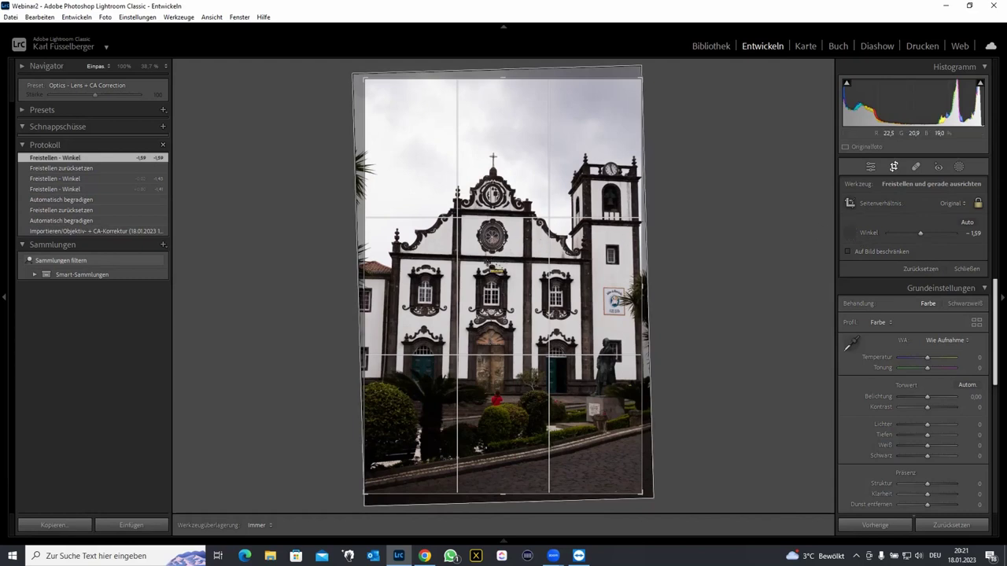
{"action": "left_click_drag", "start_coordinate": [545, 267], "coordinate": [547, 264]}
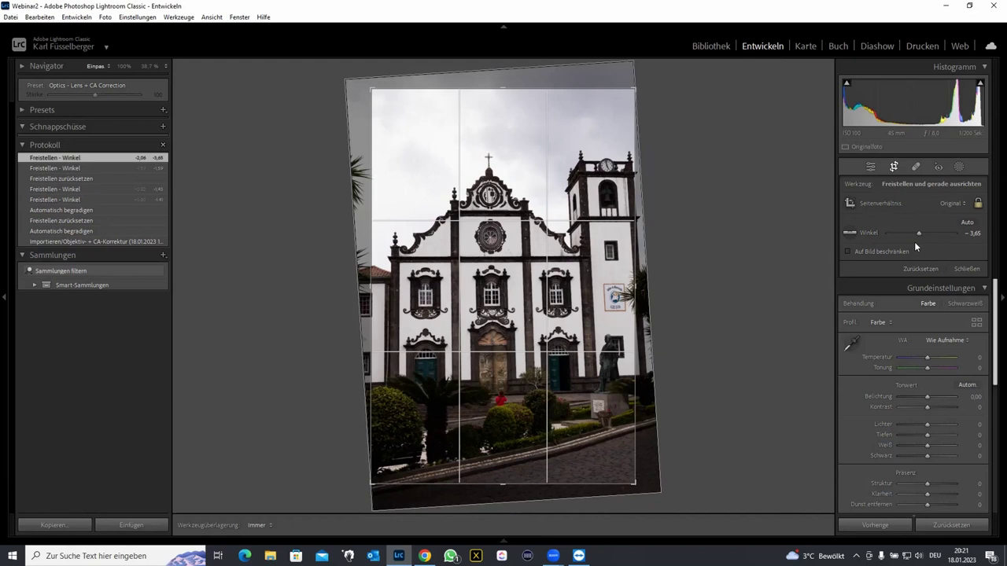
{"action": "left_click_drag", "start_coordinate": [913, 234], "coordinate": [919, 229]}
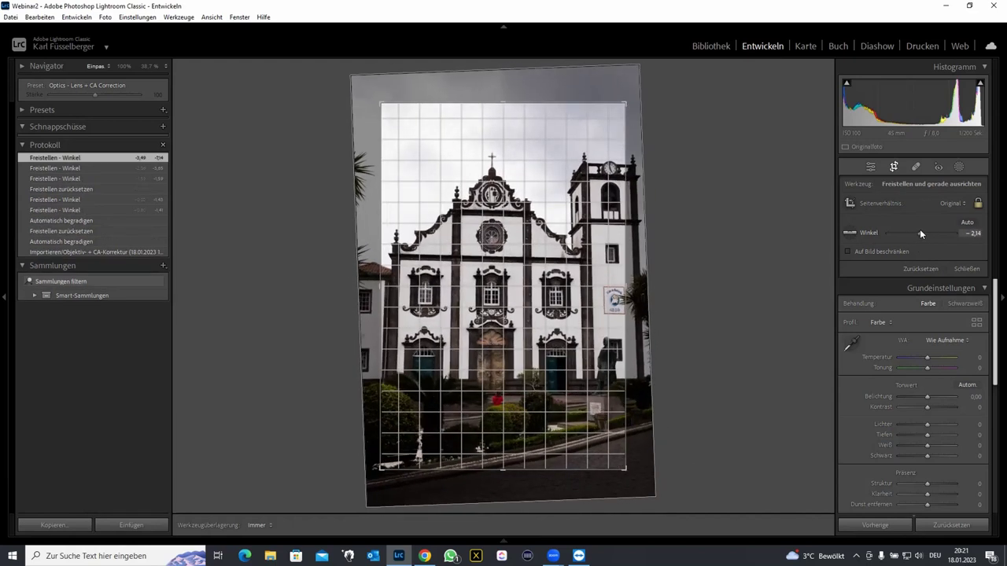
{"action": "left_click_drag", "start_coordinate": [920, 229], "coordinate": [922, 229]}
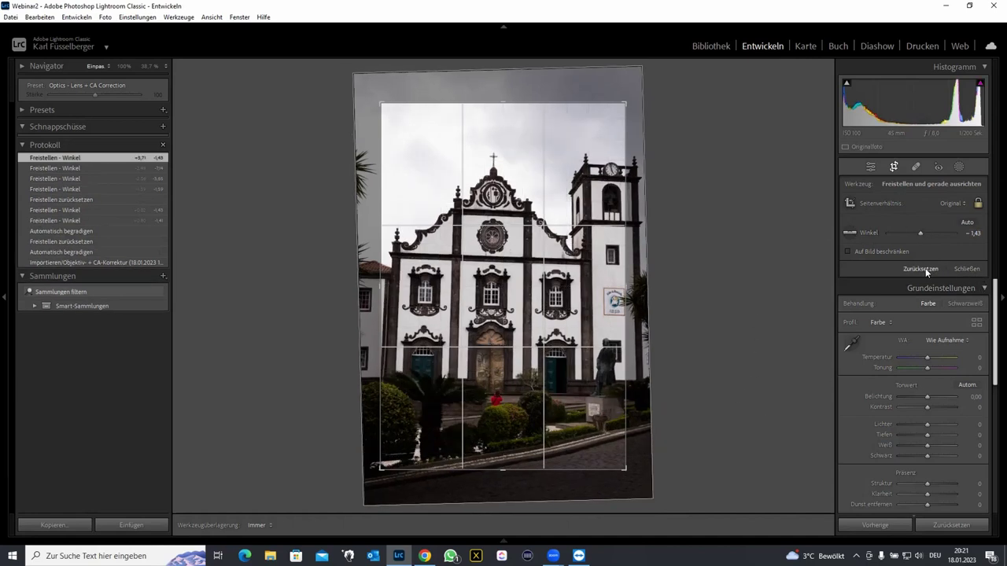
{"action": "left_click", "coordinate": [925, 270]}
{"action": "left_click_drag", "start_coordinate": [992, 333], "coordinate": [993, 466]}
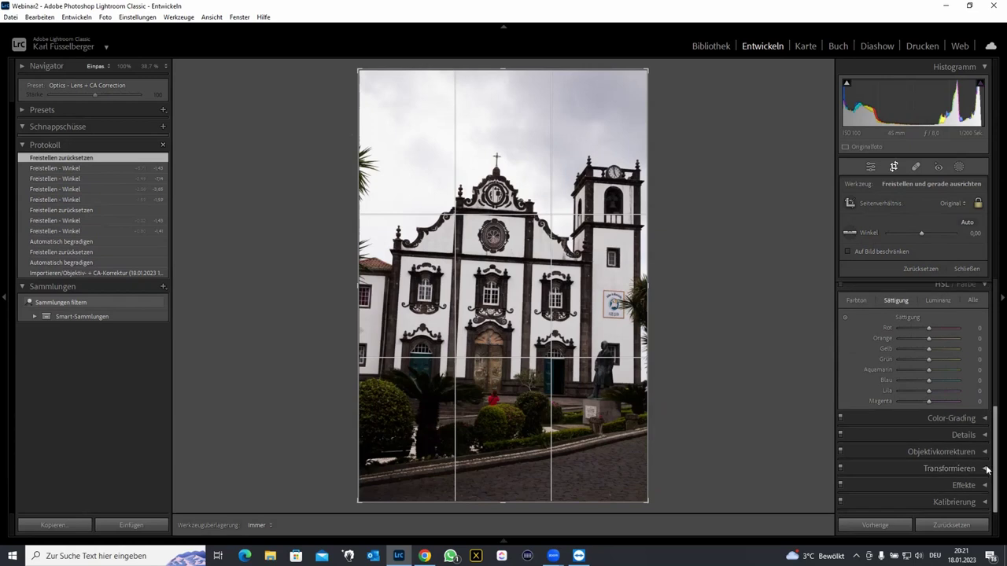
- Apply Upright Auto with rotate −0.9, X offset −3.8, Y offset +1.9 and a constrained crop
{"action": "left_click", "coordinate": [986, 469]}
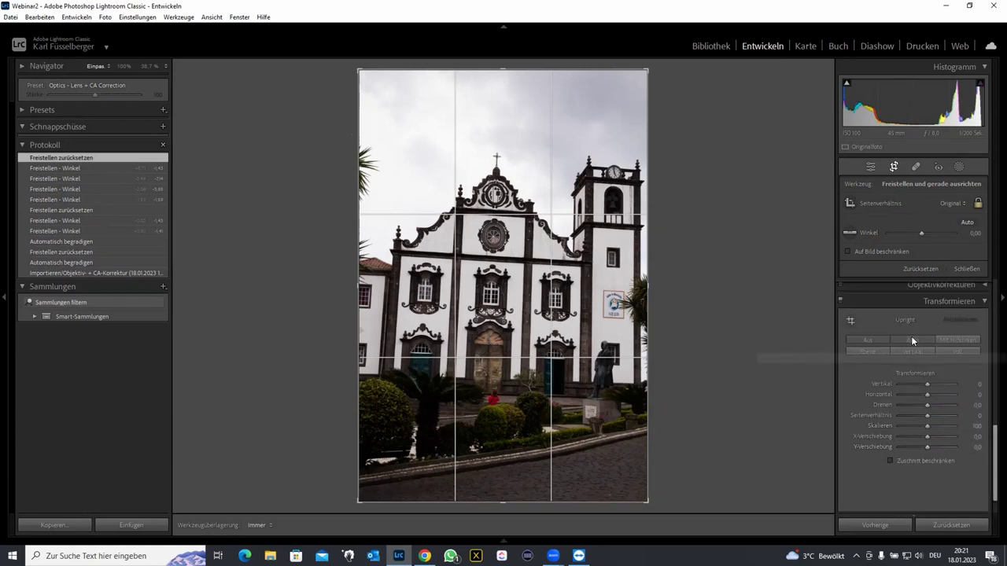
{"action": "left_click", "coordinate": [912, 338]}
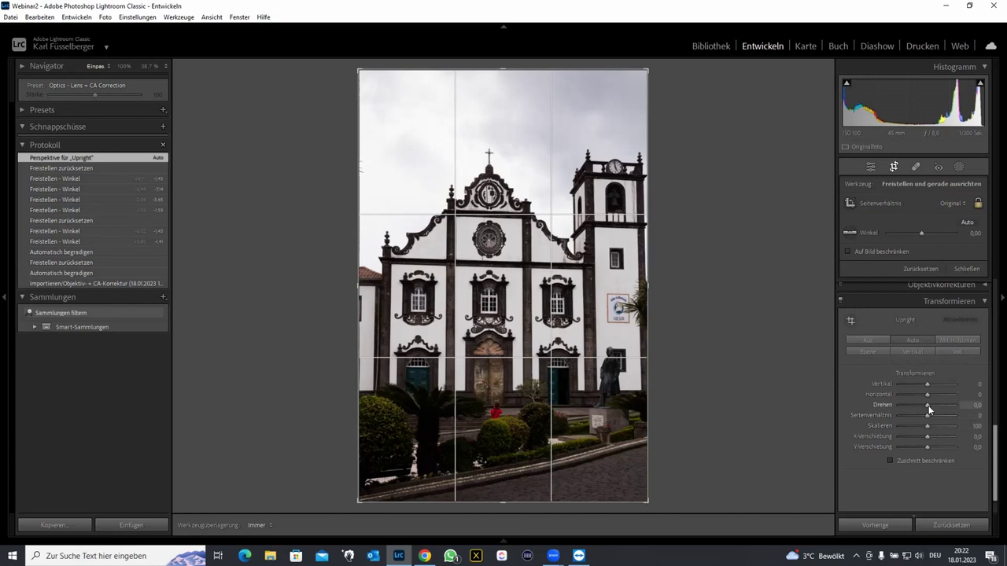
{"action": "left_click_drag", "start_coordinate": [928, 405], "coordinate": [925, 405]}
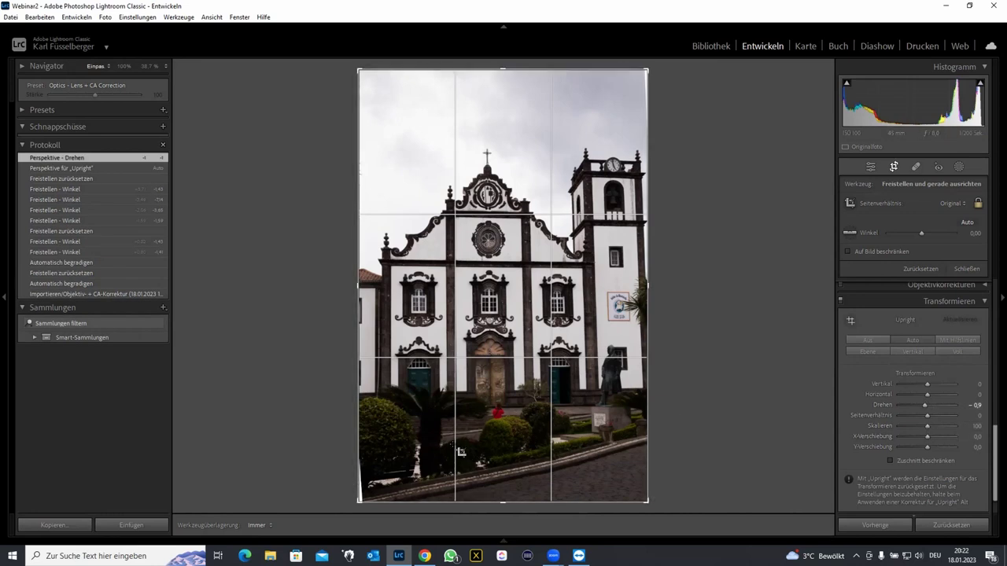
{"action": "left_click_drag", "start_coordinate": [926, 436], "coordinate": [926, 440]}
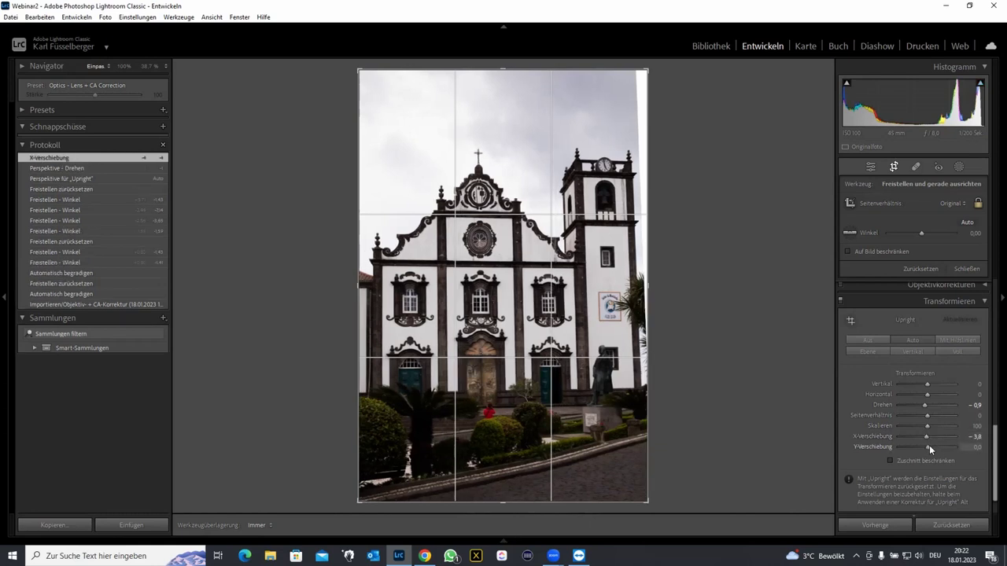
{"action": "left_click_drag", "start_coordinate": [929, 445], "coordinate": [929, 446]}
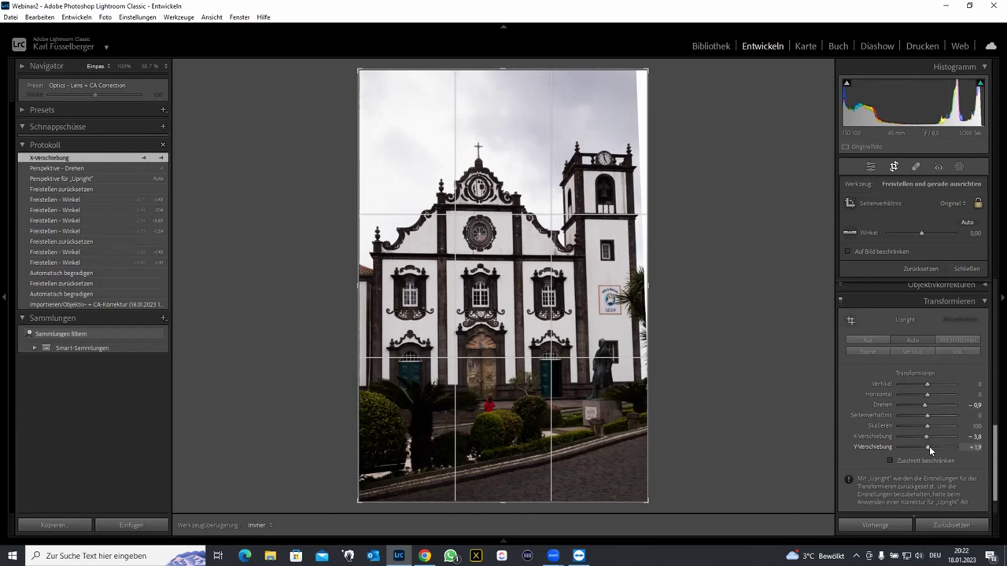
{"action": "left_click", "coordinate": [891, 460]}
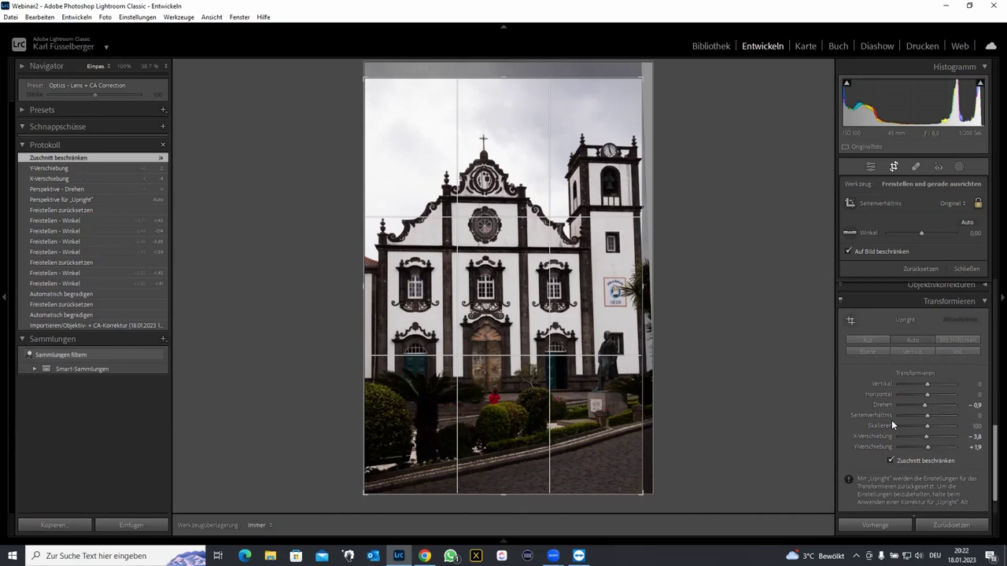
{"action": "key", "text": "r"}
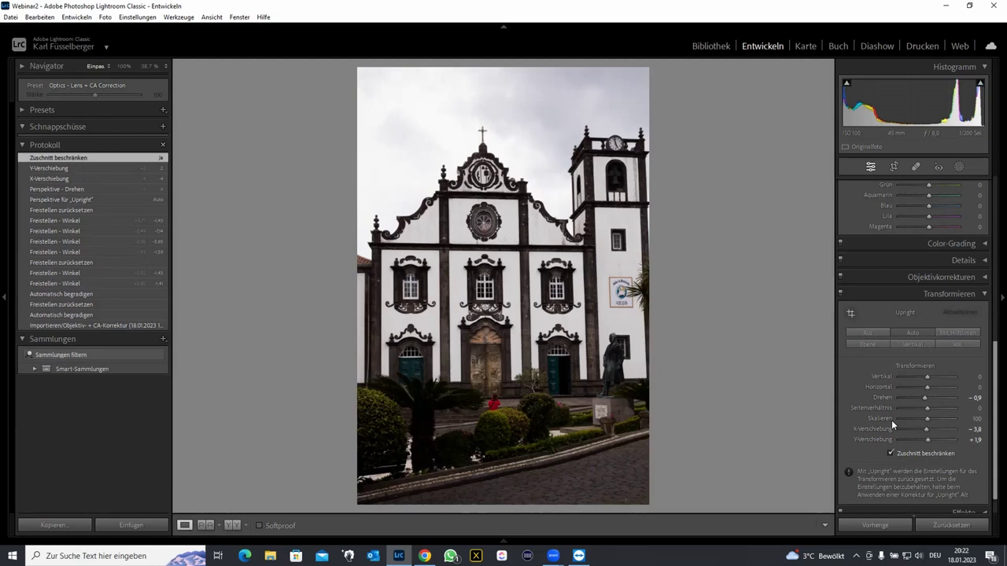
- Give the framed painting photo Upright Auto and a constrained crop hiding the white corners
{"action": "key", "text": "g"}
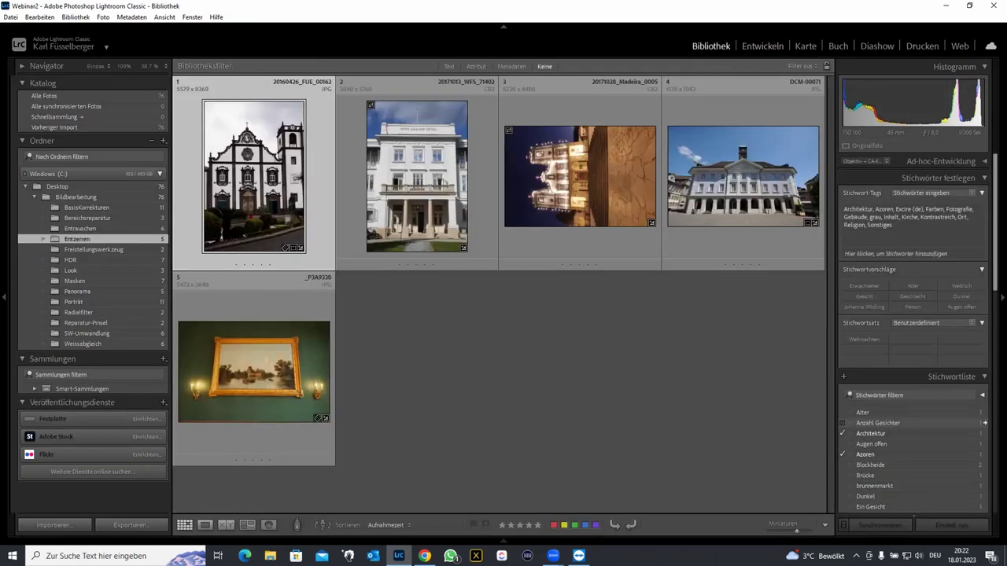
{"action": "double_click", "coordinate": [260, 376]}
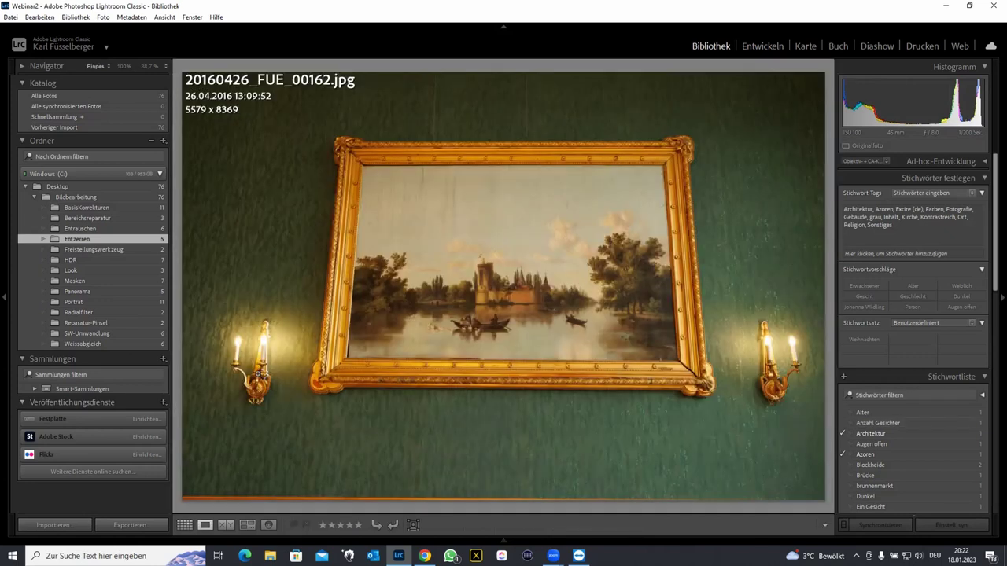
{"action": "left_click", "coordinate": [762, 47]}
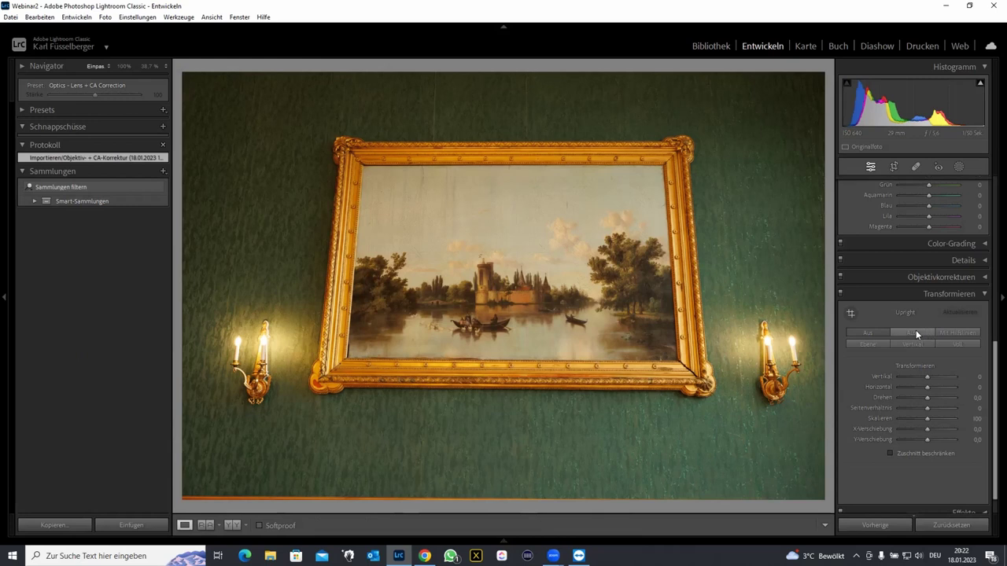
{"action": "left_click", "coordinate": [914, 332]}
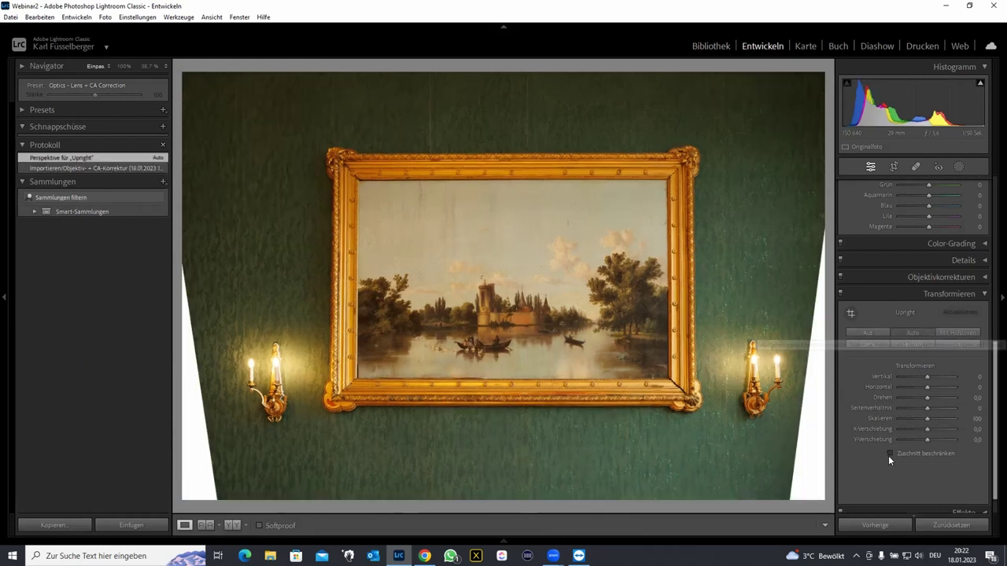
{"action": "left_click", "coordinate": [890, 453]}
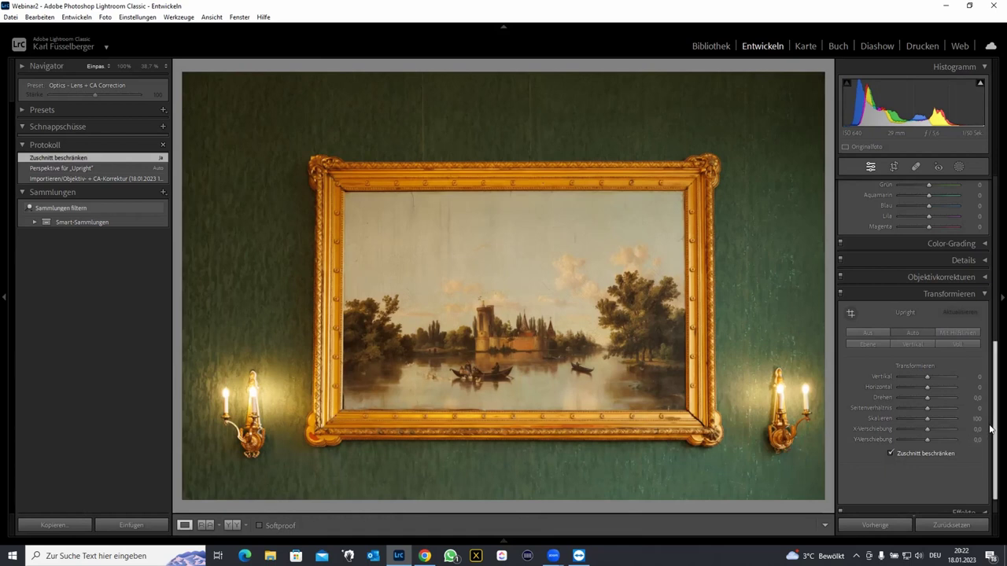
{"action": "left_click_drag", "start_coordinate": [993, 428], "coordinate": [992, 236]}
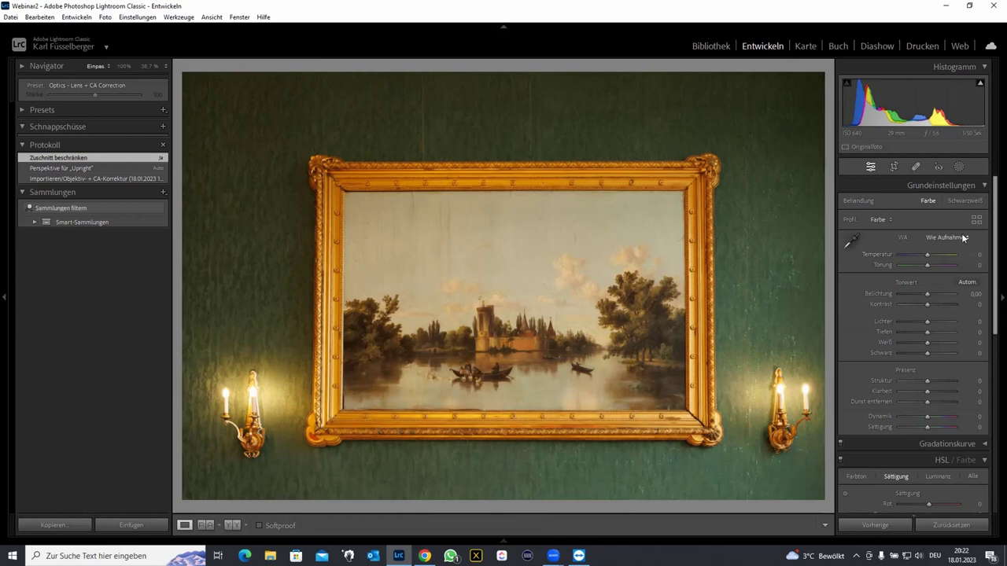
{"action": "left_click", "coordinate": [894, 166]}
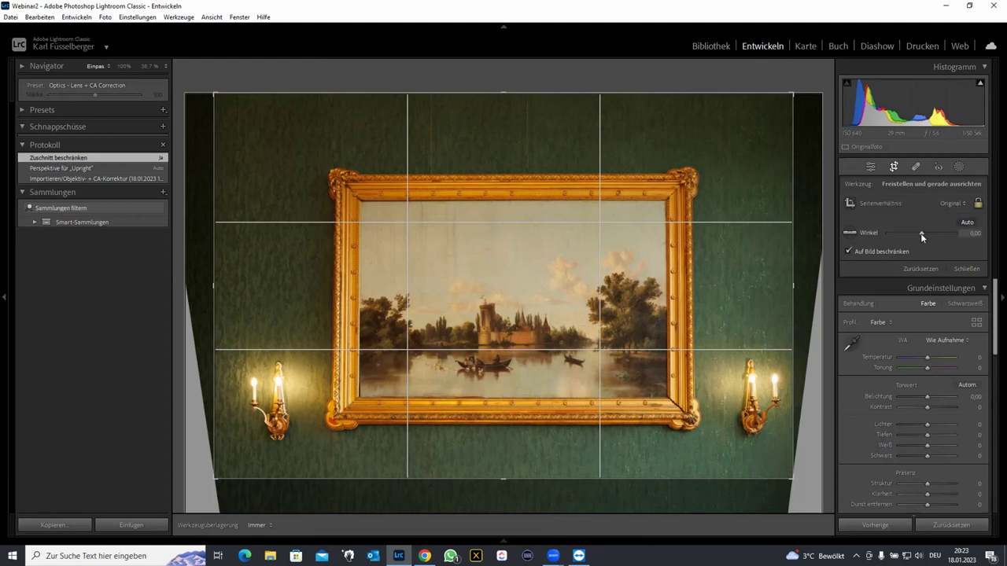
- Test painting tilts of −0.71 and 1.13, then apply Auto straighten and close the crop tool
{"action": "left_click_drag", "start_coordinate": [921, 233], "coordinate": [920, 235]}
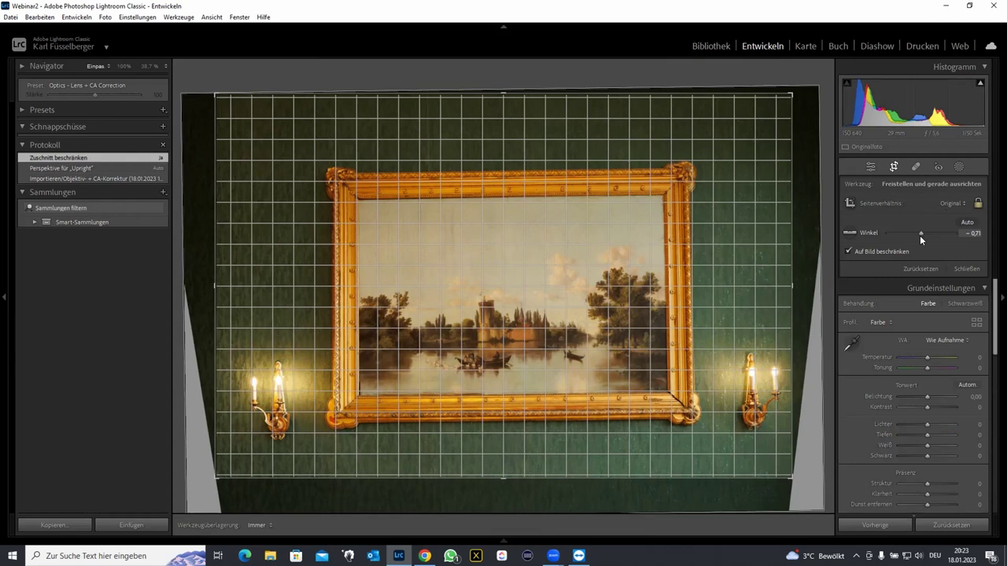
{"action": "double_click", "coordinate": [919, 236]}
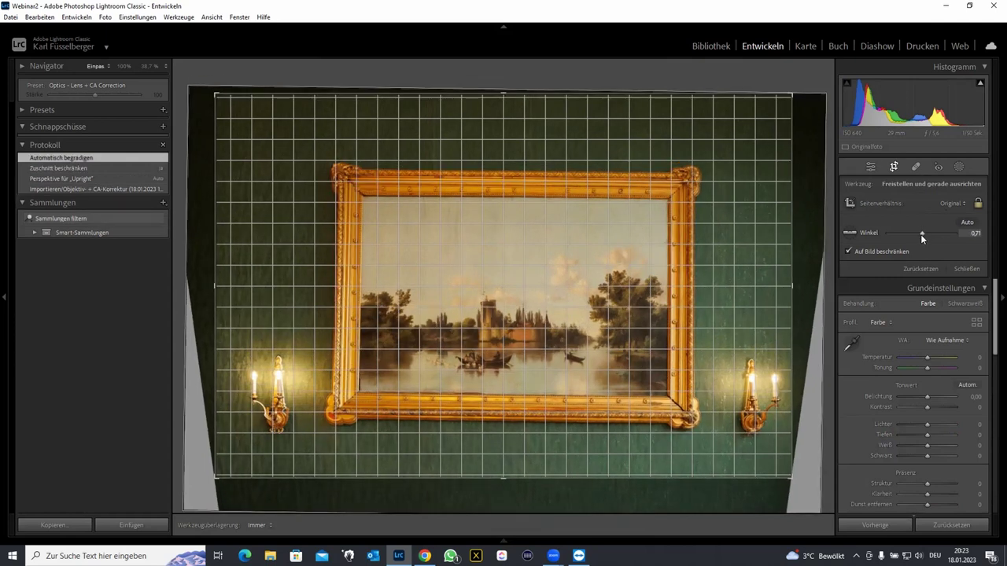
{"action": "left_click_drag", "start_coordinate": [921, 234], "coordinate": [978, 234]}
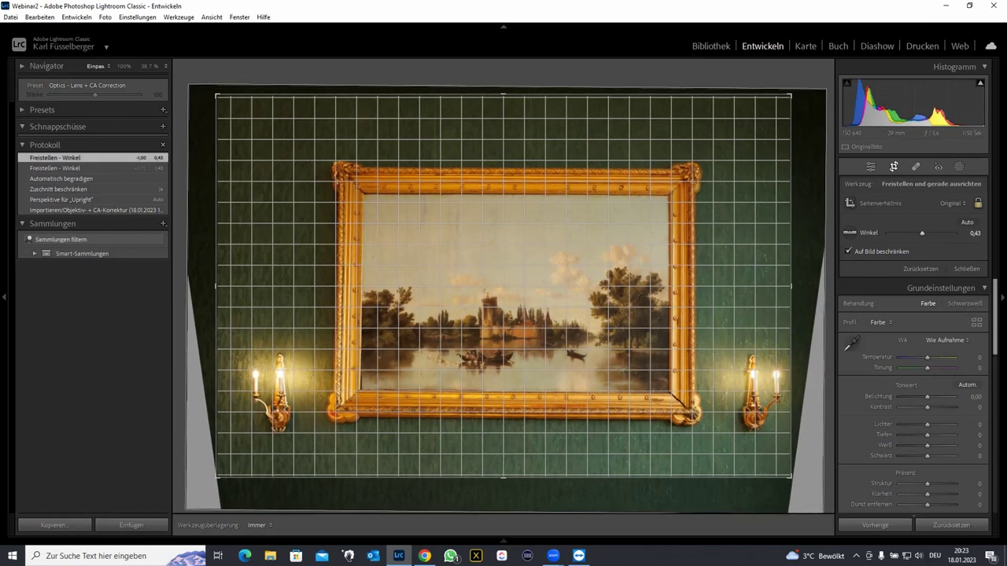
{"action": "left_click_drag", "start_coordinate": [978, 235], "coordinate": [980, 234]}
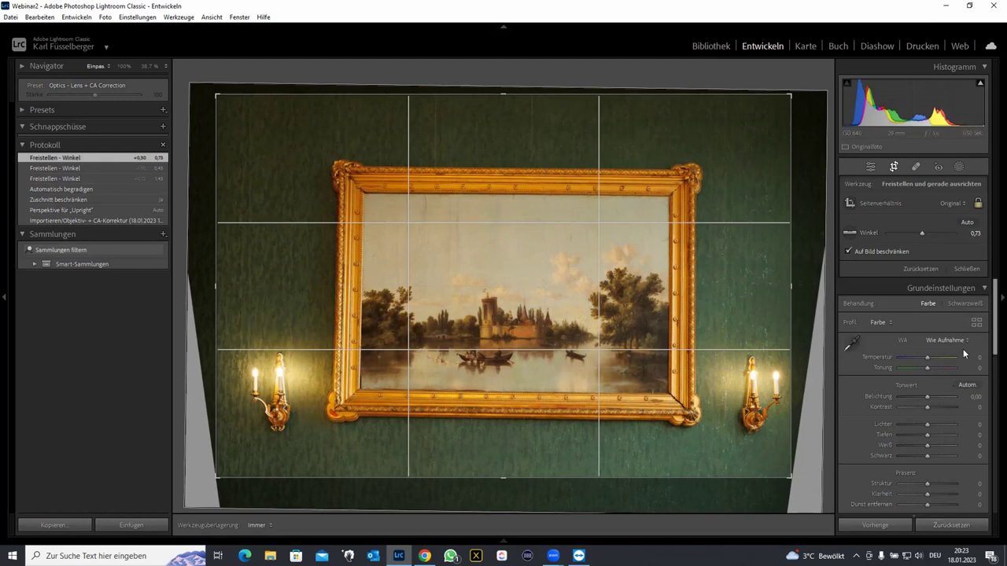
{"action": "left_click", "coordinate": [961, 267]}
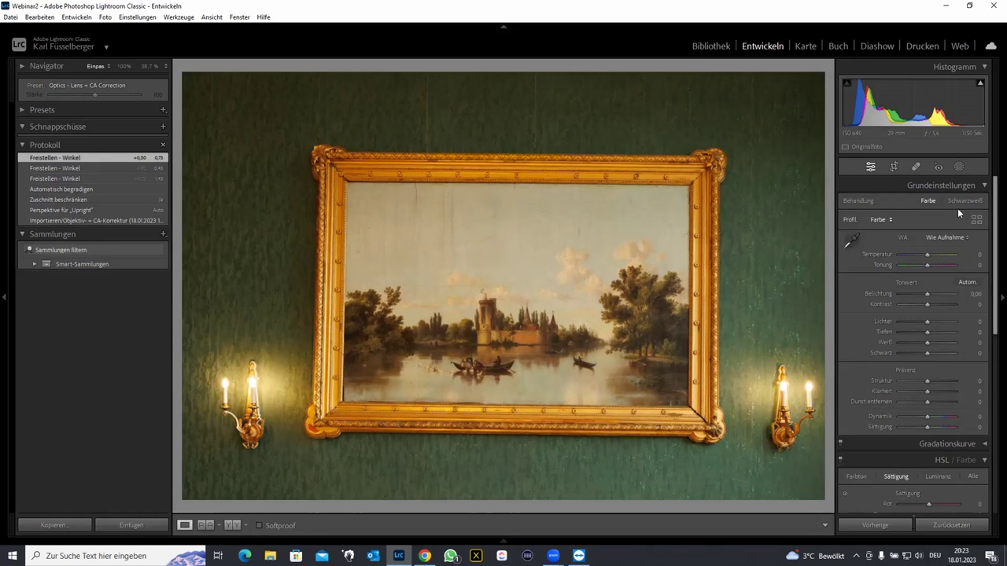
{"action": "left_click", "coordinate": [895, 167]}
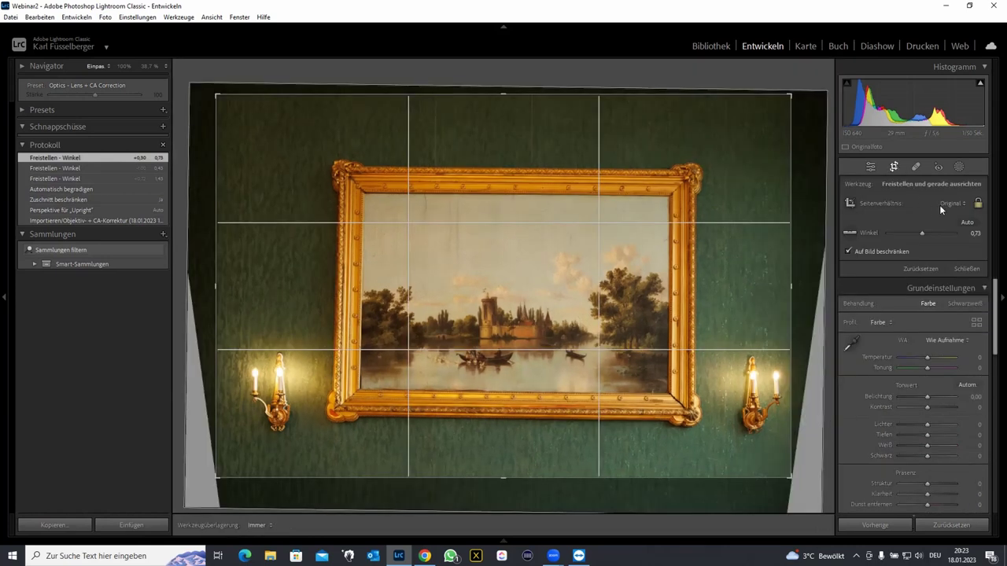
{"action": "left_click", "coordinate": [967, 222]}
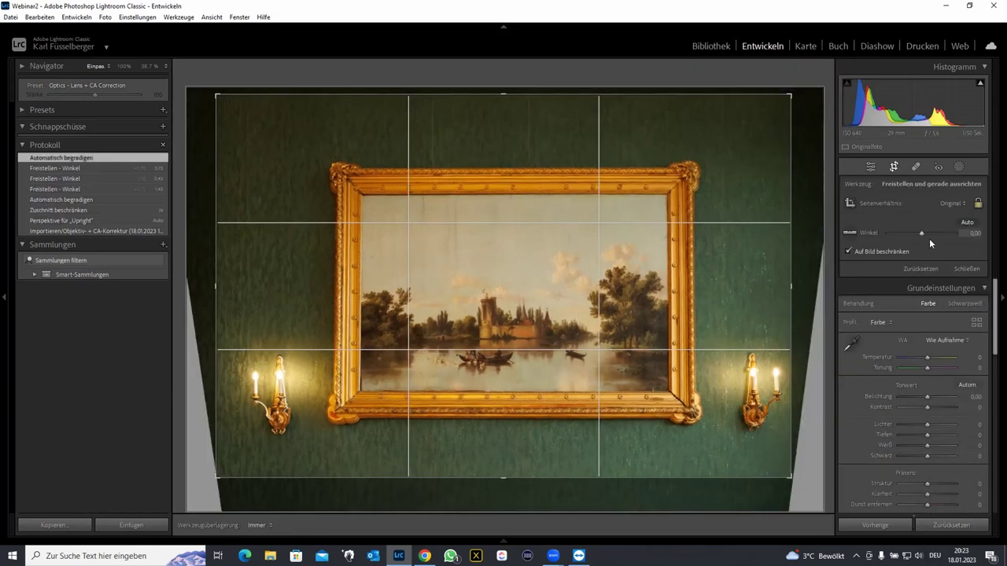
{"action": "left_click", "coordinate": [963, 268]}
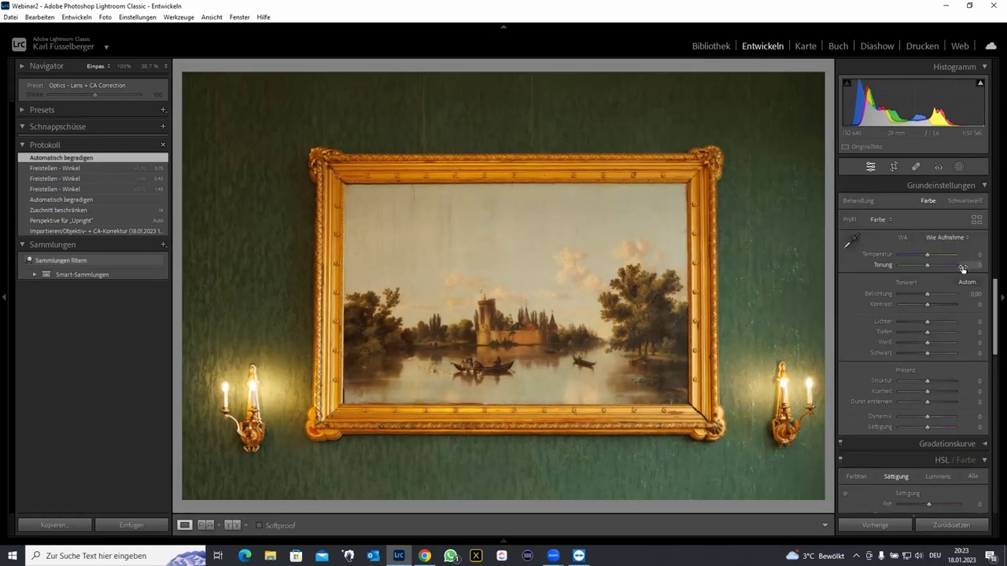
{"action": "left_click_drag", "start_coordinate": [993, 266], "coordinate": [992, 443]}
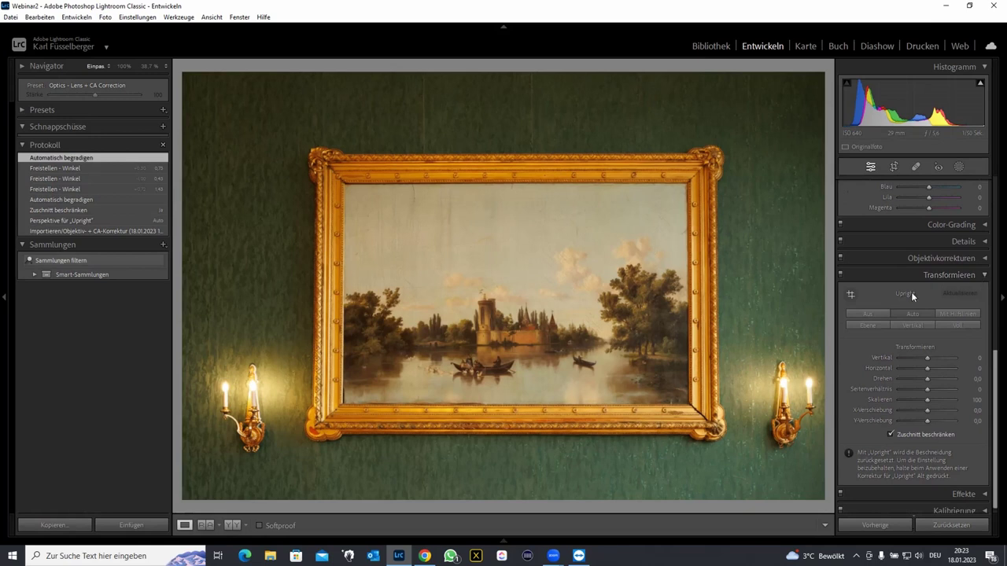
- Try the Vertical and Full Upright perspective corrections on the painting photo
{"action": "left_click", "coordinate": [875, 313]}
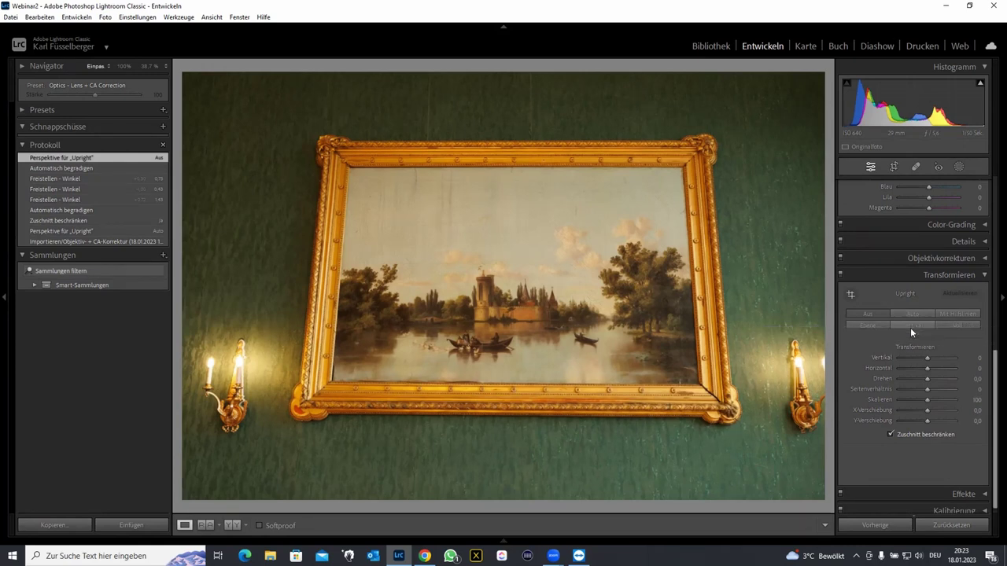
{"action": "left_click", "coordinate": [910, 326]}
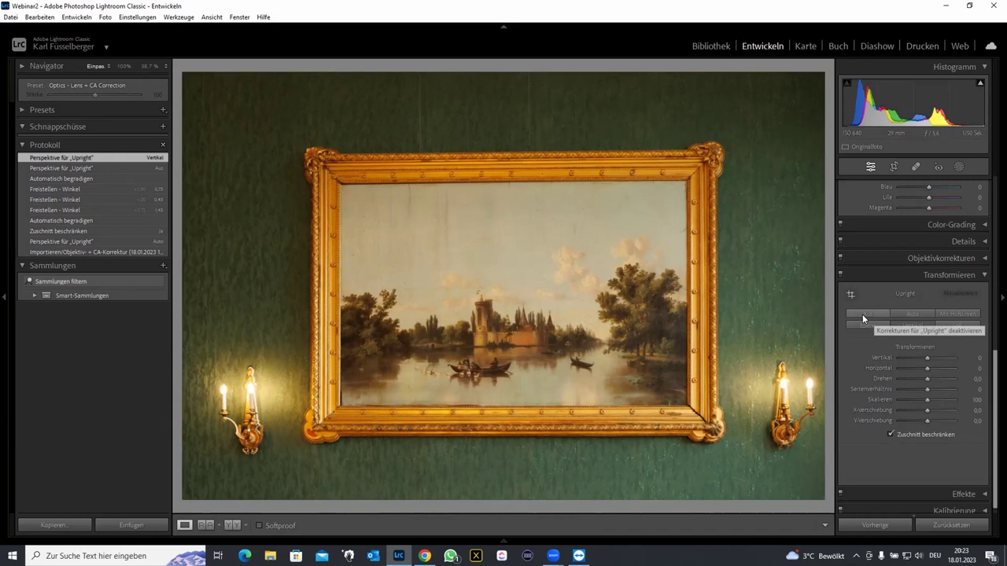
{"action": "left_click", "coordinate": [863, 314]}
{"action": "left_click", "coordinate": [946, 326]}
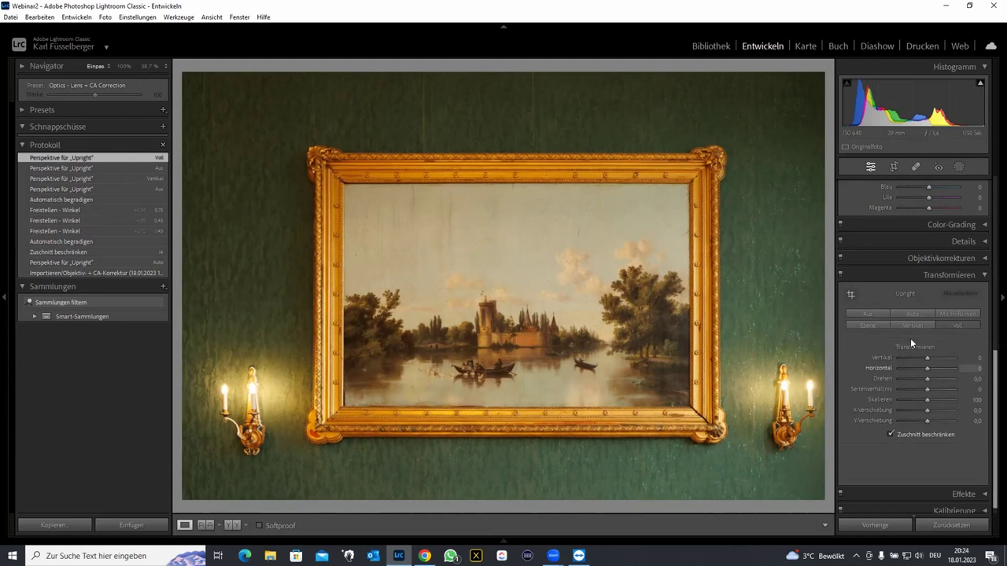
- Reapply Auto Upright perspective correction and bring up the crop and straighten overlay
{"action": "left_click", "coordinate": [877, 315]}
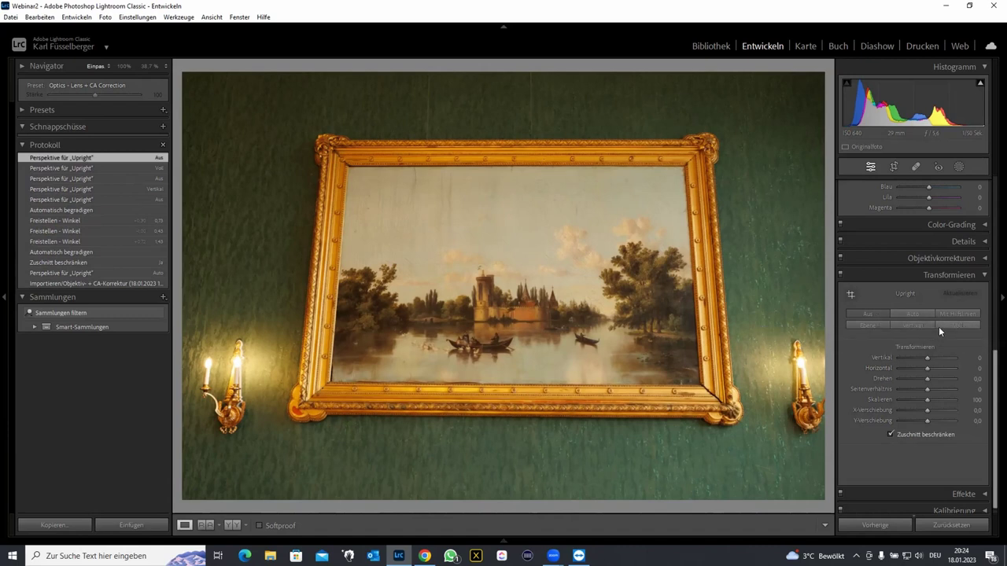
{"action": "left_click", "coordinate": [913, 314]}
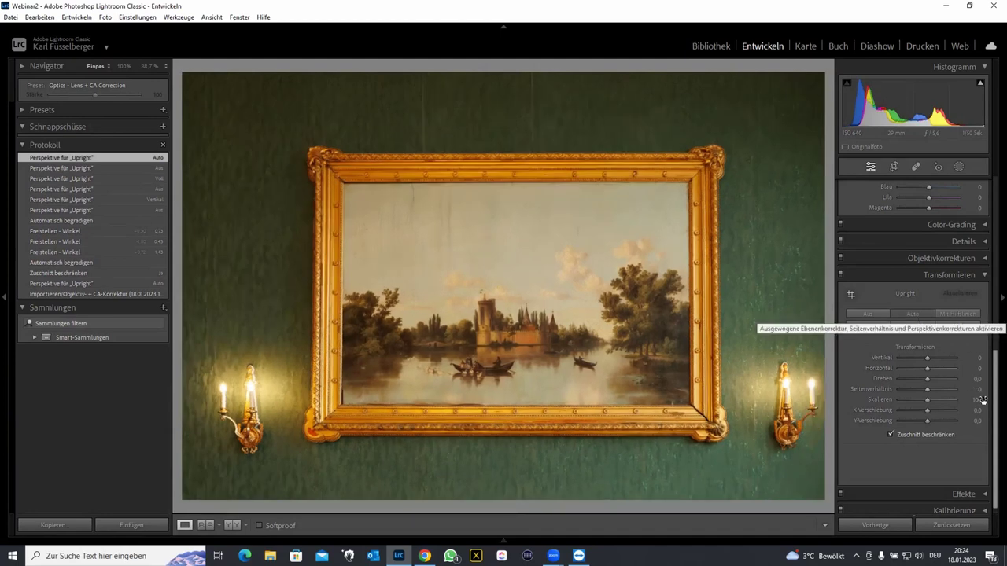
{"action": "left_click_drag", "start_coordinate": [993, 413], "coordinate": [994, 238]}
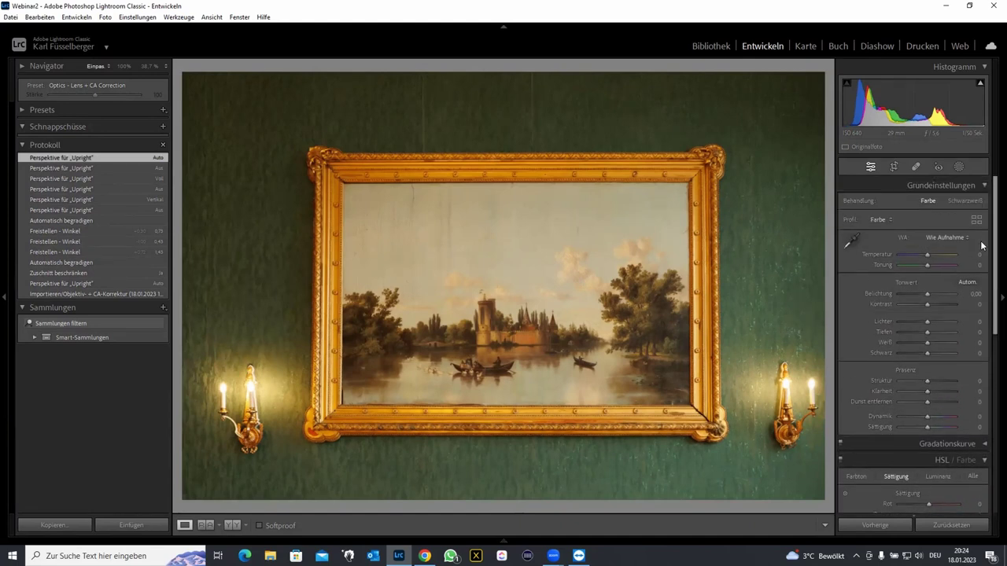
{"action": "left_click", "coordinate": [895, 167]}
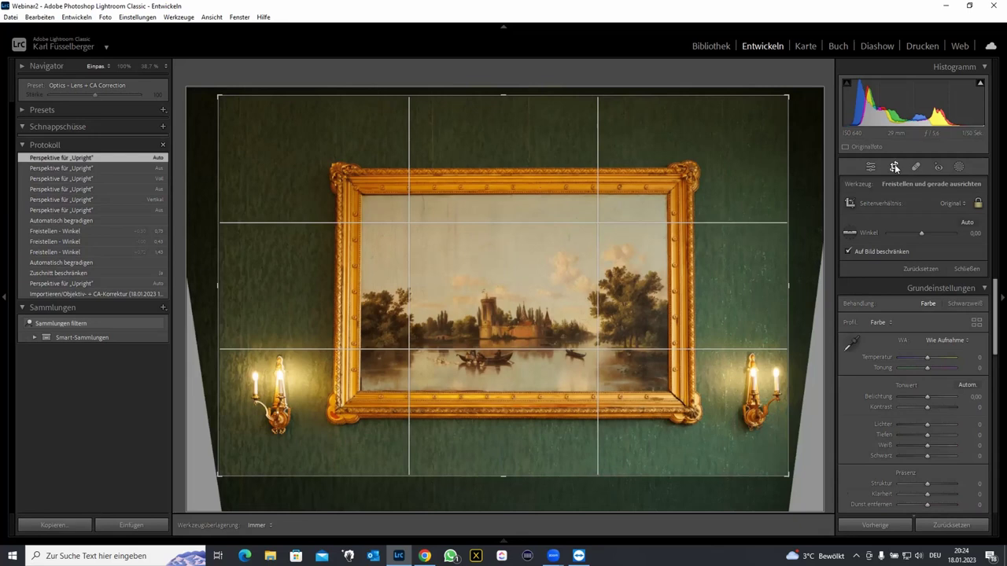
- Straighten the painting photo to a 0,40 angle and apply the crop
{"action": "left_click", "coordinate": [921, 233]}
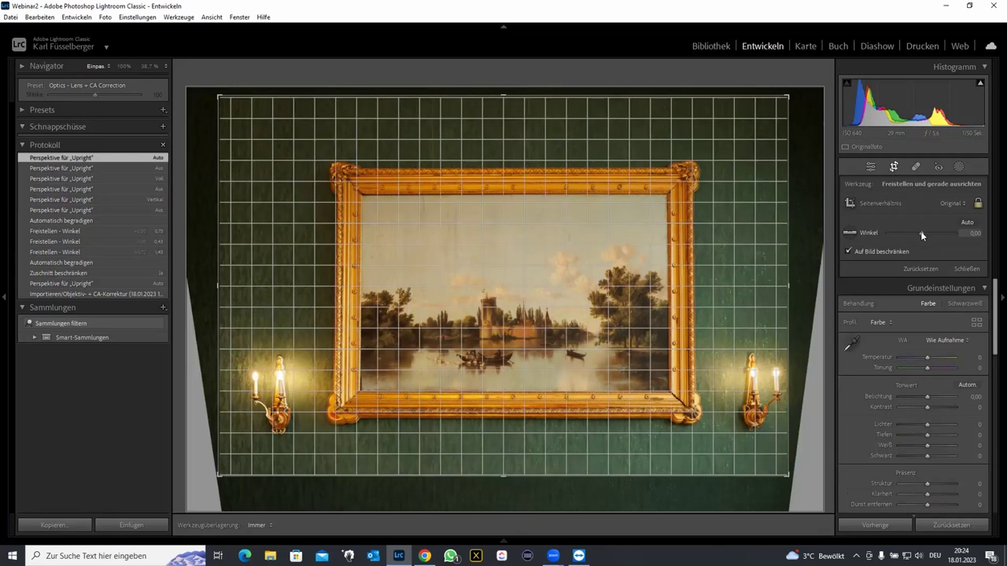
{"action": "key", "text": "Up"}
{"action": "key", "text": "Up"}
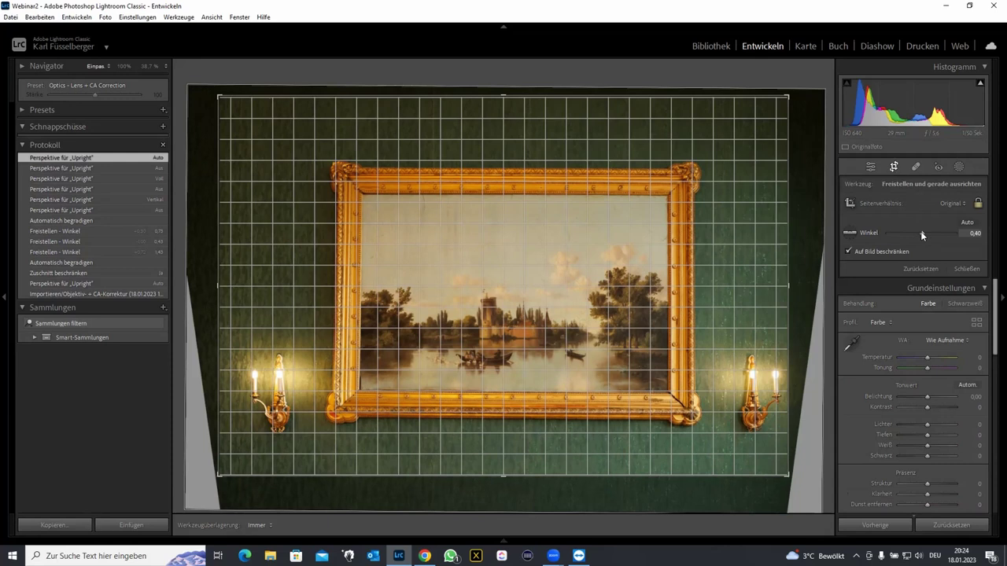
{"action": "key", "text": "Down"}
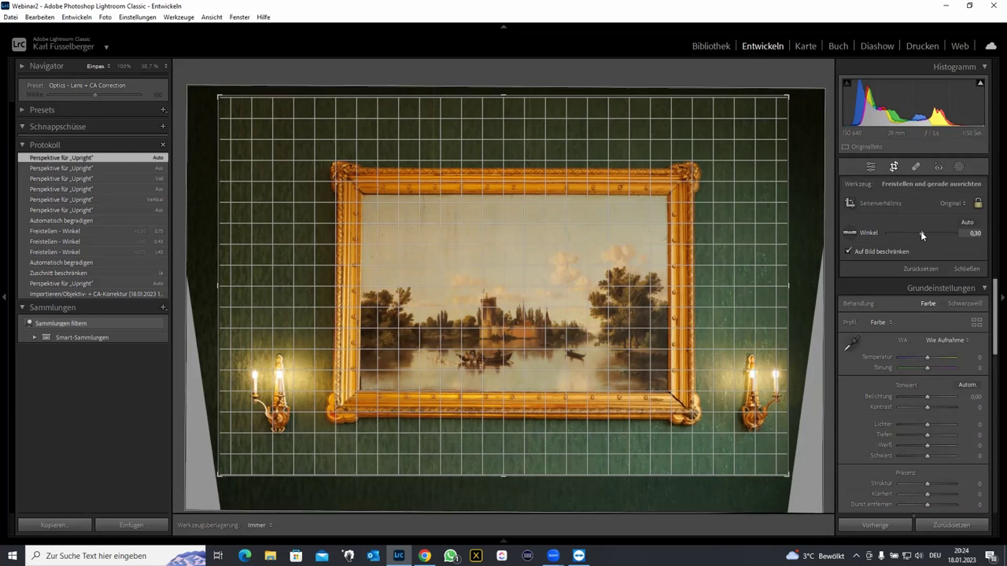
{"action": "key", "text": "Up"}
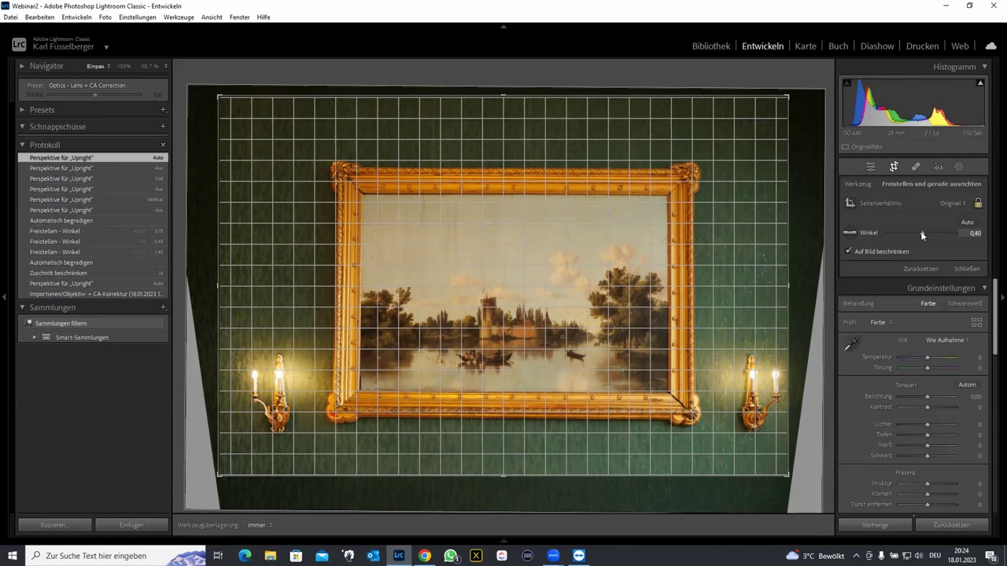
{"action": "left_click", "coordinate": [966, 268]}
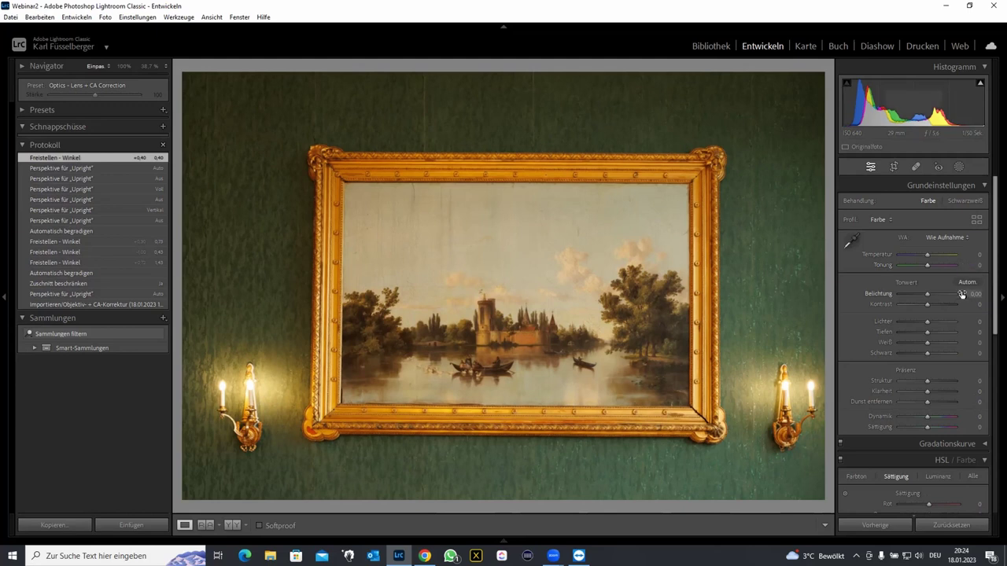
- Apply Auto tone, set Temperatur to −4, and desaturate the oranges and yellows (yellow −28)
{"action": "left_click", "coordinate": [967, 282]}
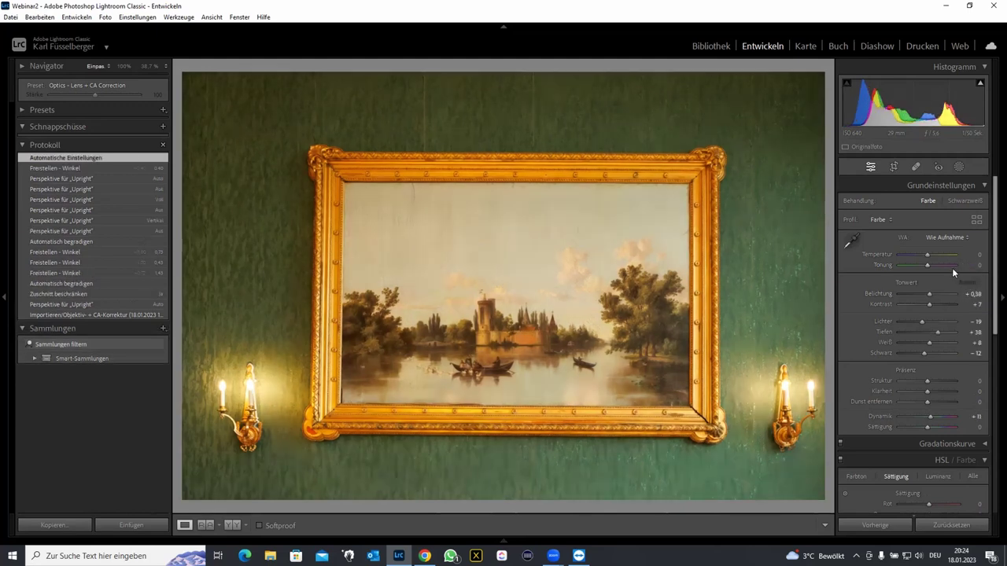
{"action": "left_click_drag", "start_coordinate": [928, 256], "coordinate": [925, 257]}
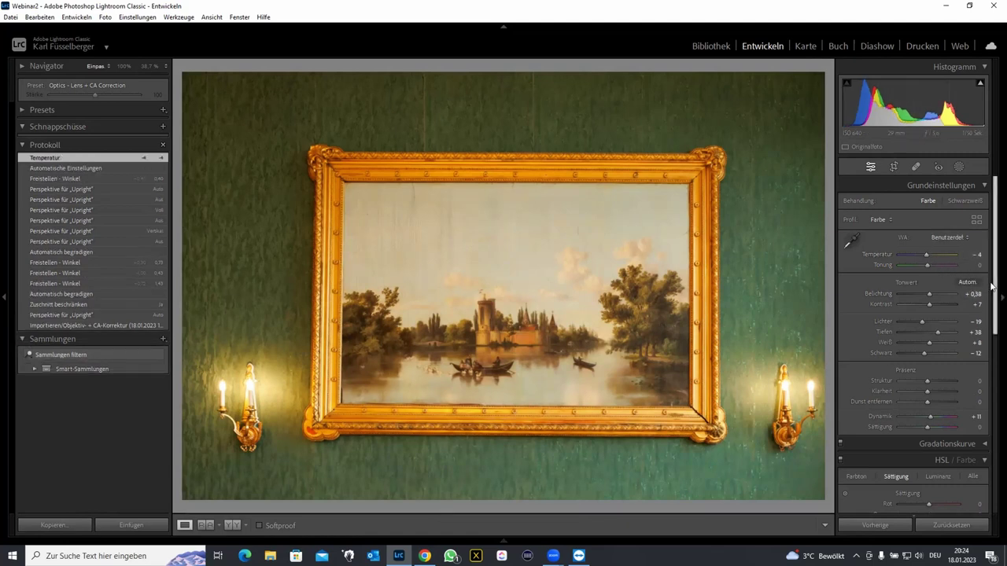
{"action": "scroll", "coordinate": [985, 337], "scroll_direction": "down", "scroll_amount": 5}
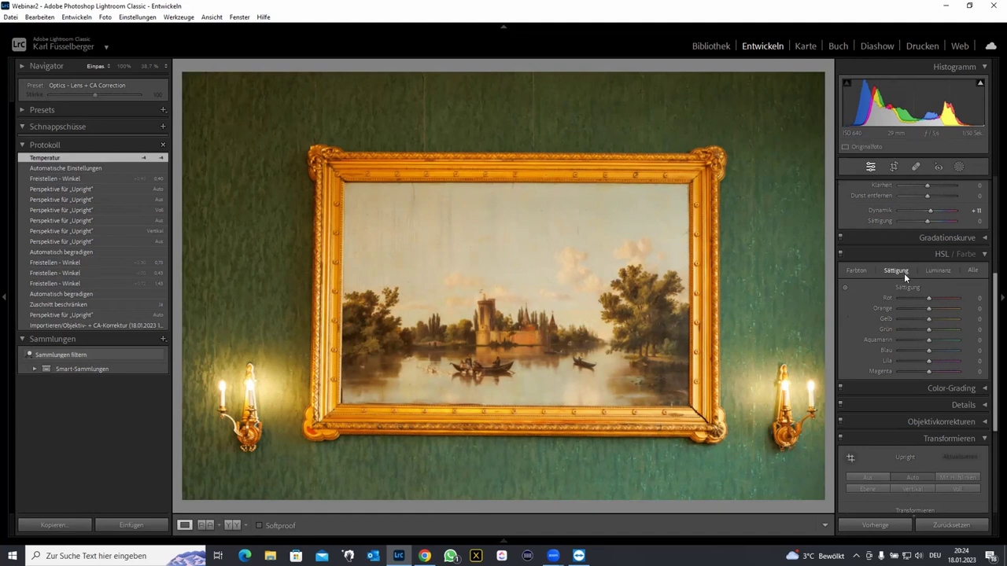
{"action": "left_click", "coordinate": [844, 286]}
{"action": "left_click_drag", "start_coordinate": [359, 269], "coordinate": [331, 279]}
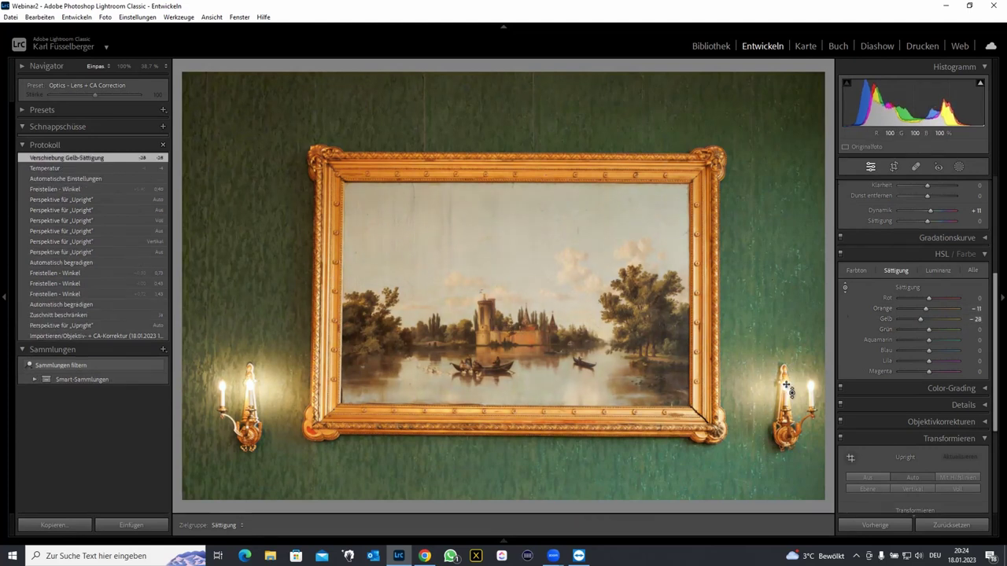
- Brighten the yellows to luminance +4, compare before and after, and return to the grid
{"action": "left_click", "coordinate": [935, 270]}
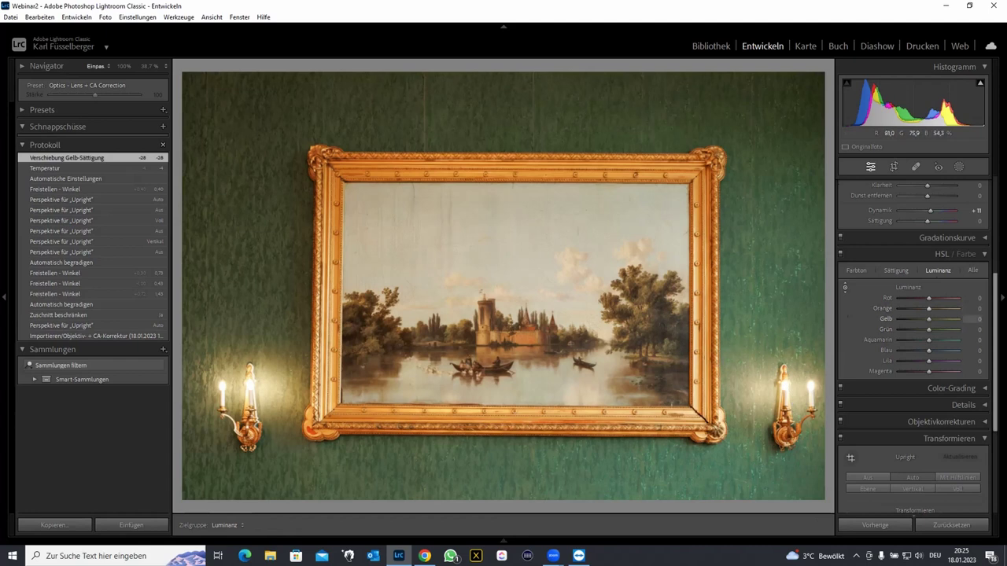
{"action": "mouse_move", "coordinate": [718, 431]}
{"action": "left_mouse_down"}
{"action": "mouse_move", "coordinate": [717, 416]}
{"action": "mouse_move", "coordinate": [717, 426]}
{"action": "left_mouse_up"}
{"action": "key", "text": "x"}
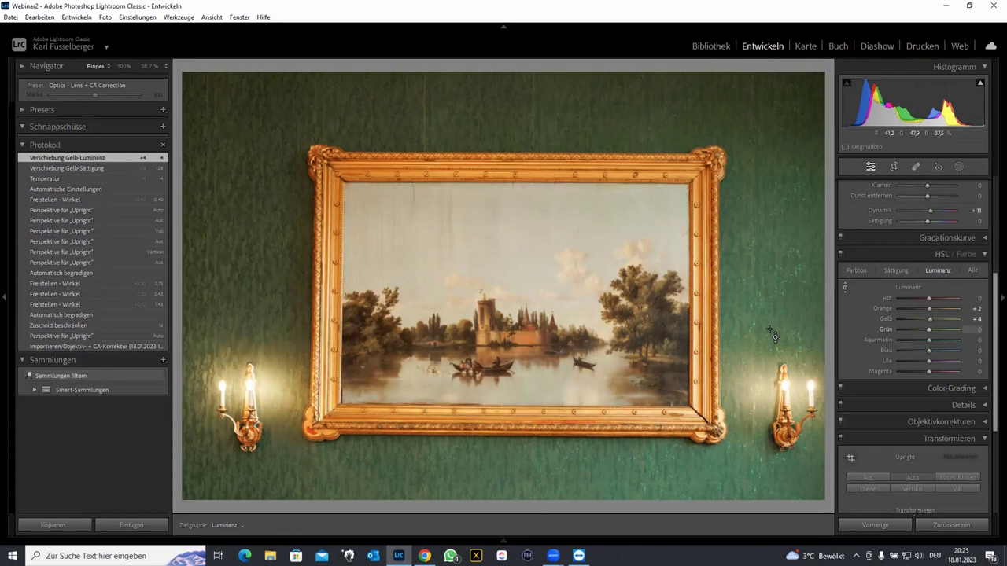
{"action": "key", "text": "y"}
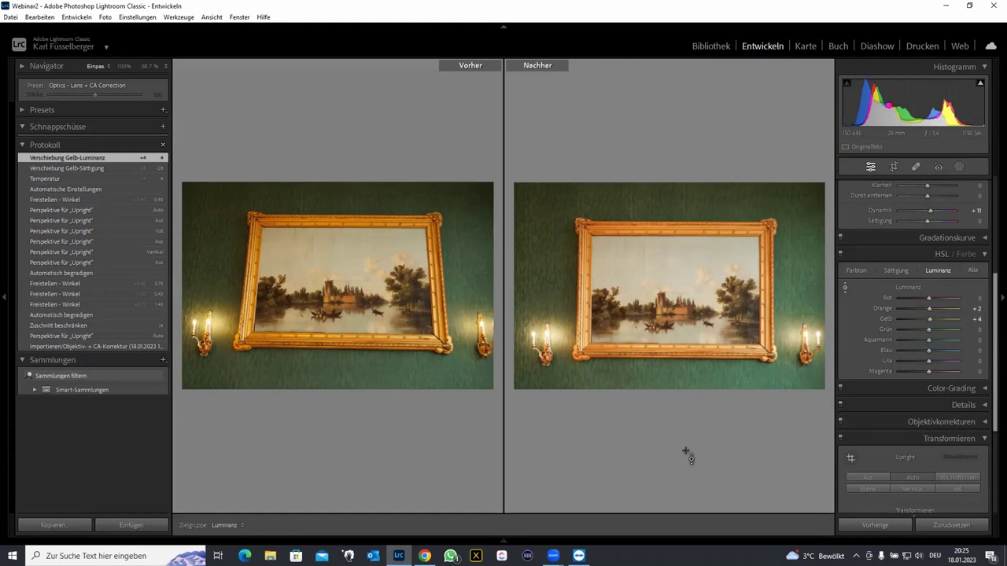
{"action": "key", "text": "g"}
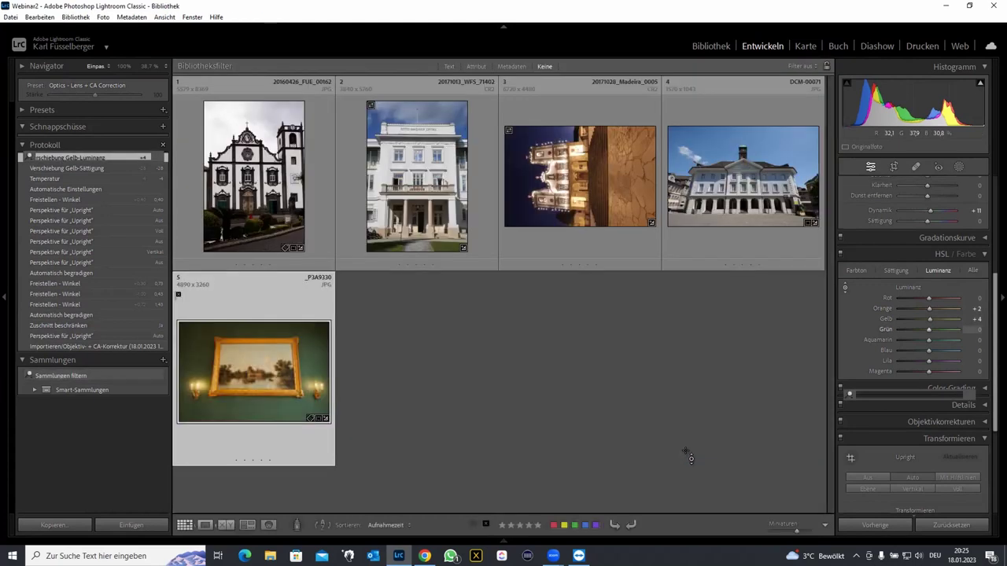
- Open photo DCM-00071 in Develop and reset all its settings
{"action": "left_click", "coordinate": [766, 185]}
{"action": "double_click", "coordinate": [767, 185]}
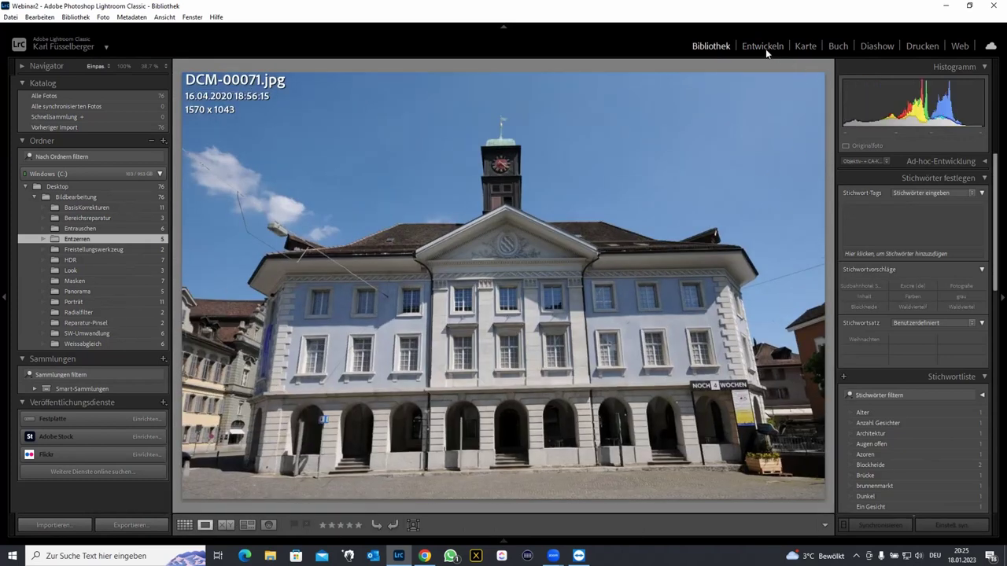
{"action": "left_click", "coordinate": [765, 49]}
{"action": "left_click_drag", "start_coordinate": [993, 366], "coordinate": [994, 445]}
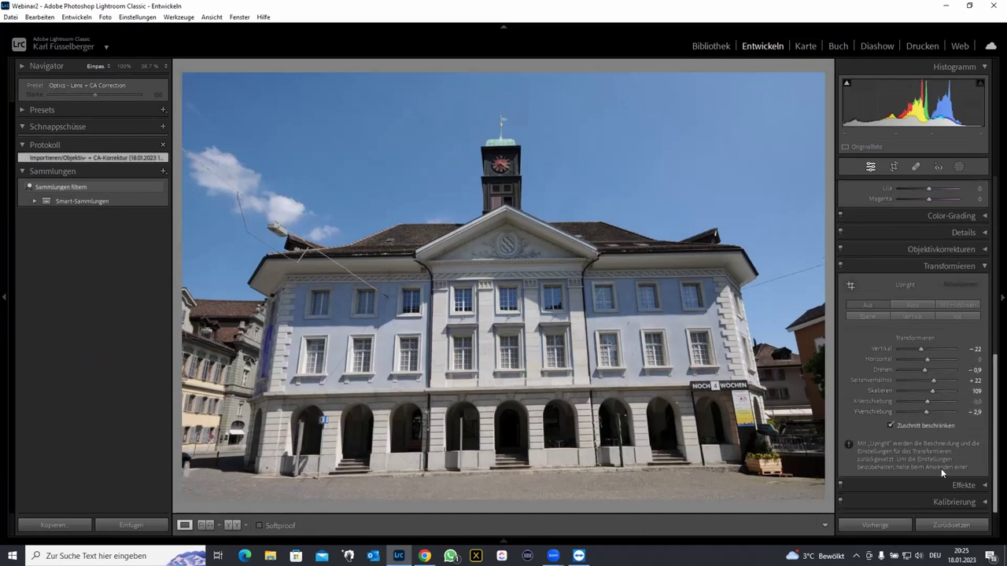
{"action": "left_click", "coordinate": [949, 525]}
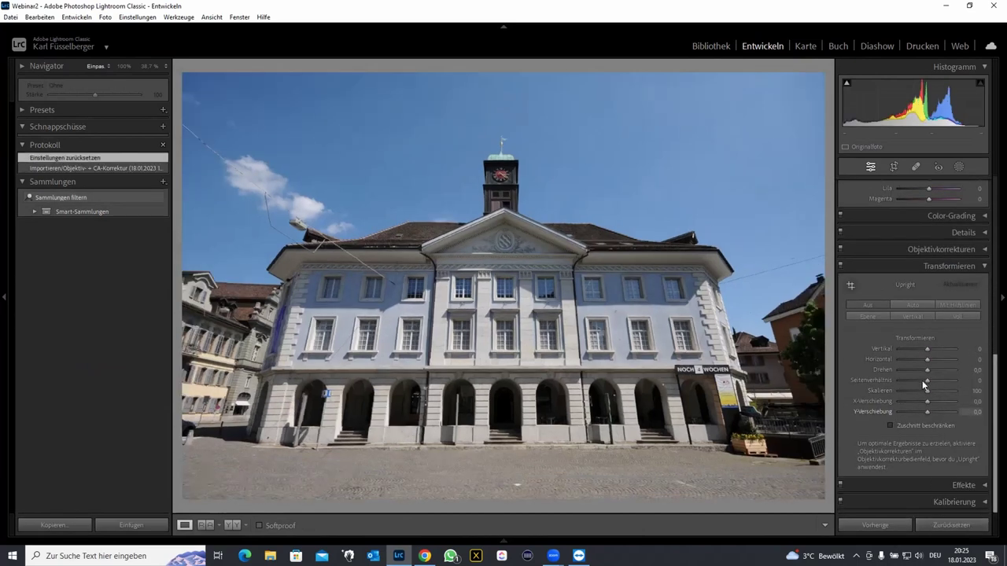
- Set Transform Vertical to −51 with constrained crop and X and Y offsets of −1,9
{"action": "left_click_drag", "start_coordinate": [927, 351], "coordinate": [916, 355]}
{"action": "left_click", "coordinate": [890, 425]}
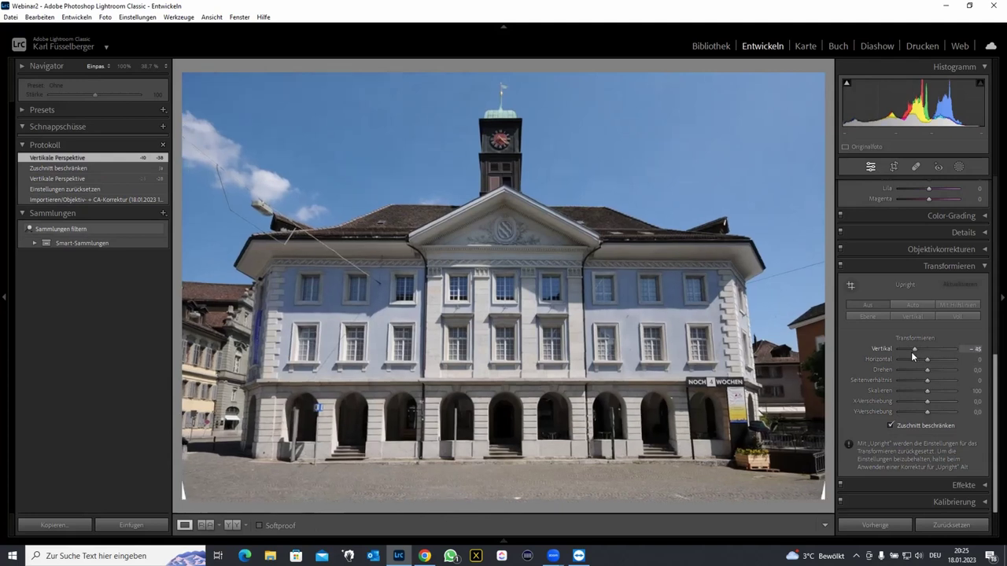
{"action": "left_click_drag", "start_coordinate": [911, 351], "coordinate": [906, 351]}
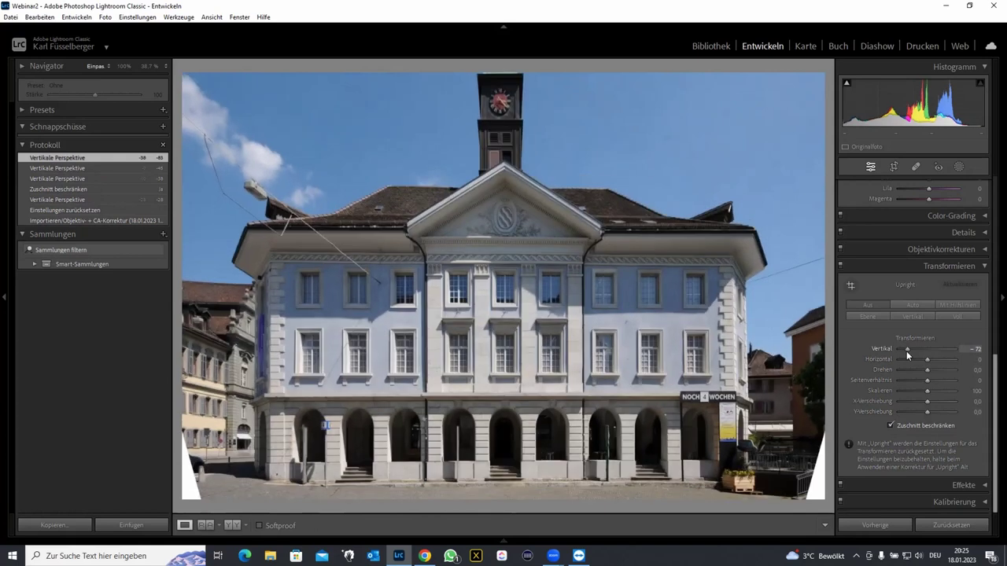
{"action": "left_click", "coordinate": [903, 349]}
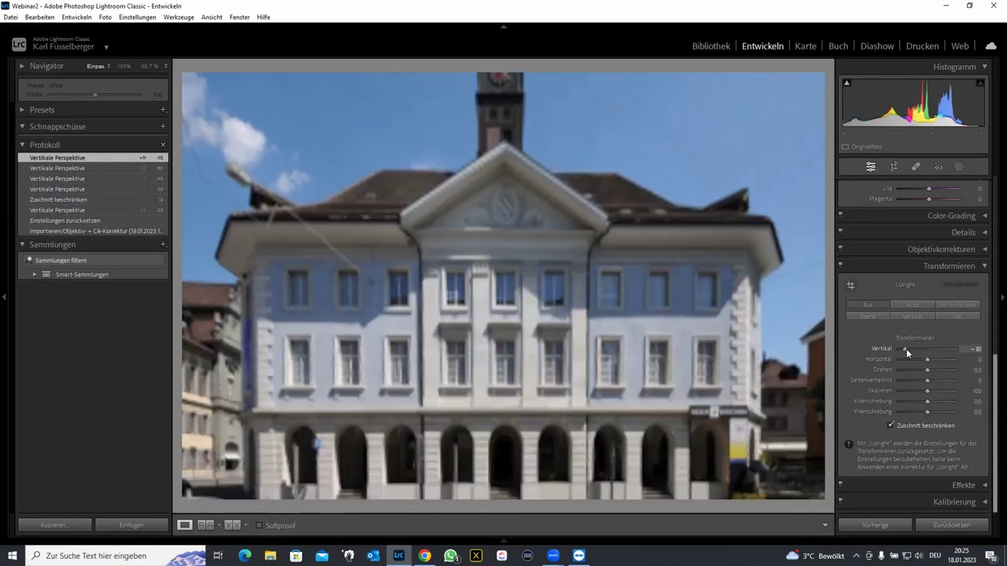
{"action": "left_click_drag", "start_coordinate": [907, 351], "coordinate": [908, 348]}
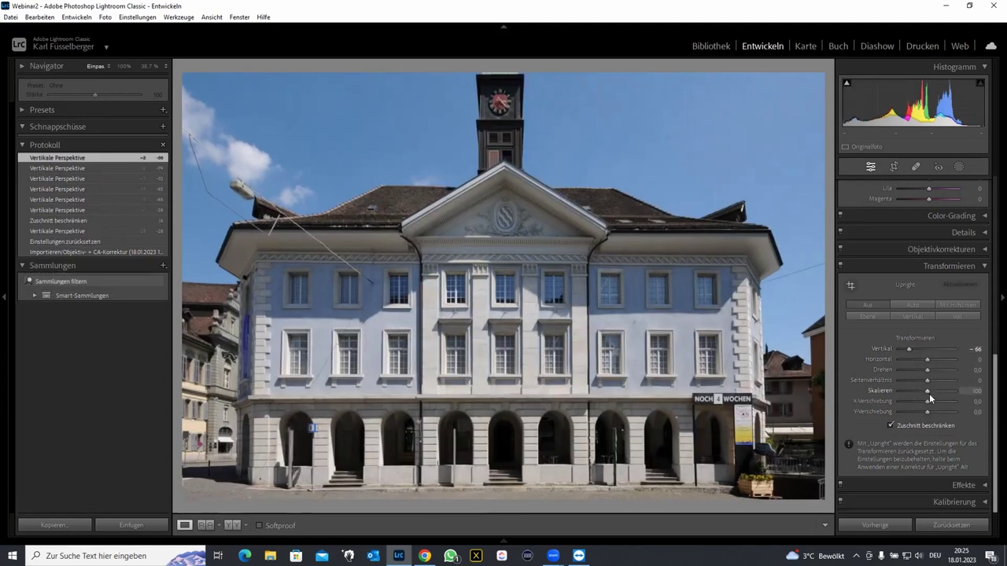
{"action": "left_click_drag", "start_coordinate": [928, 401], "coordinate": [926, 412]}
{"action": "left_click_drag", "start_coordinate": [909, 348], "coordinate": [916, 348]}
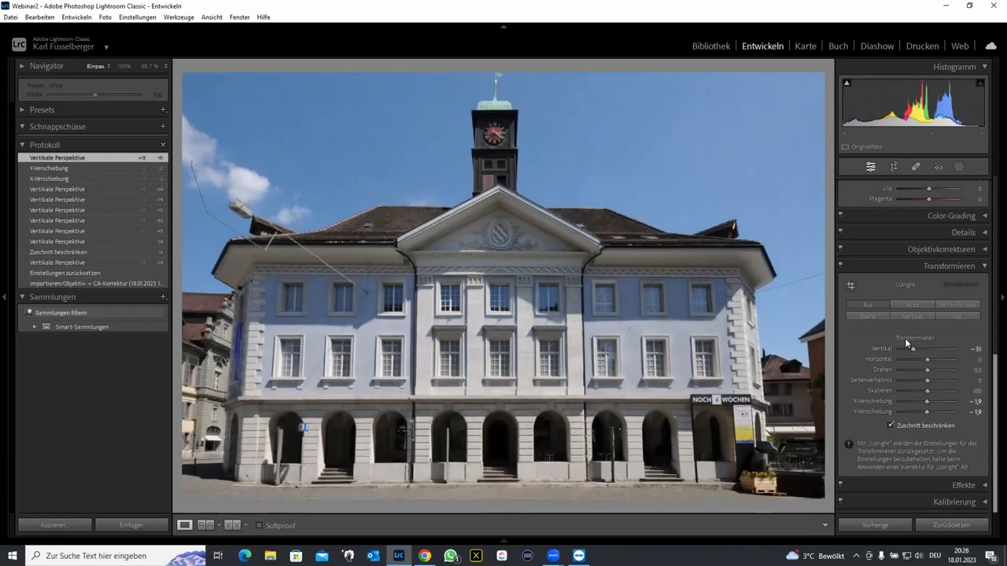
{"action": "key", "text": "g"}
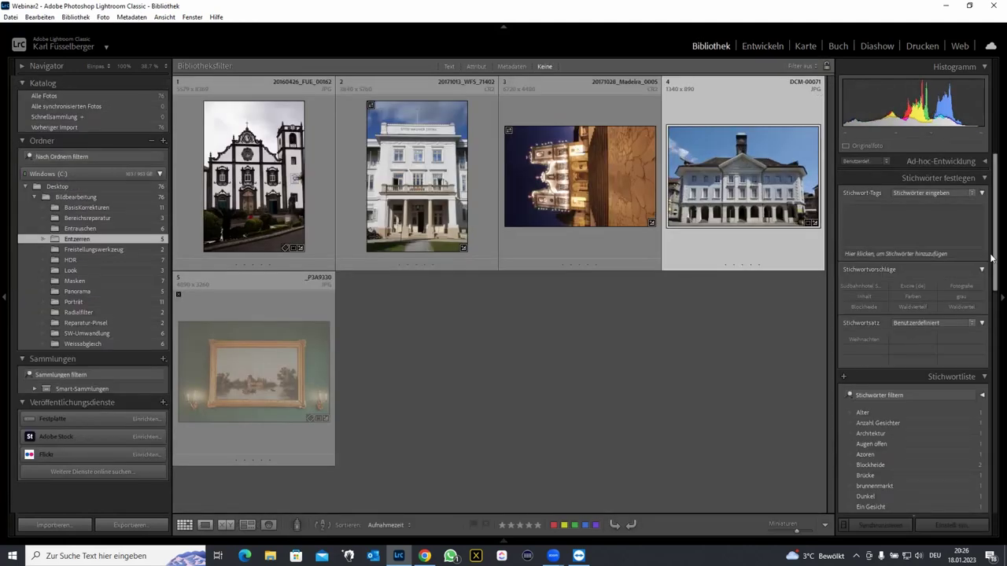
- Rotate 20171028_Madeira_0005 to portrait and apply Auto Upright perspective correction
{"action": "double_click", "coordinate": [560, 174]}
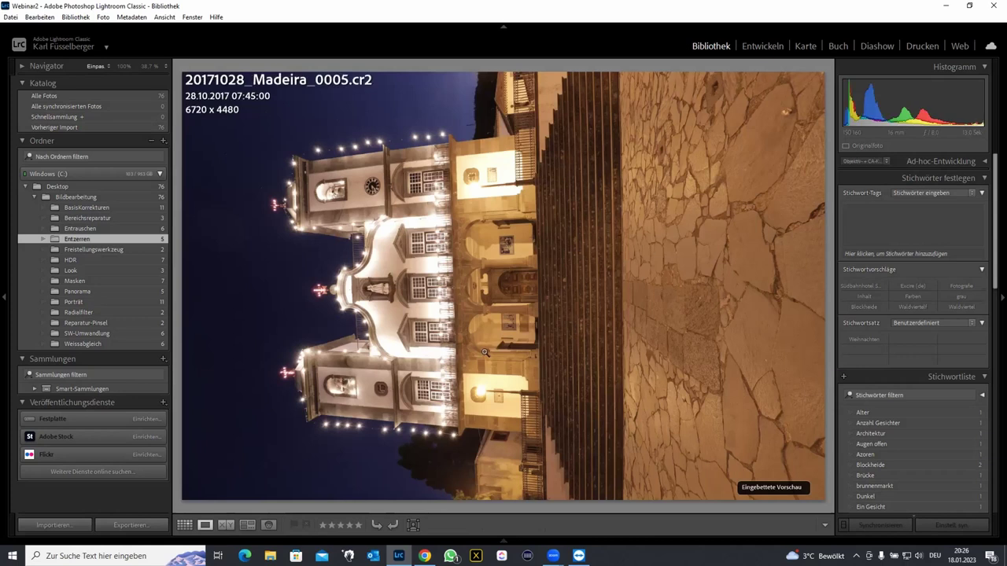
{"action": "left_click", "coordinate": [394, 526]}
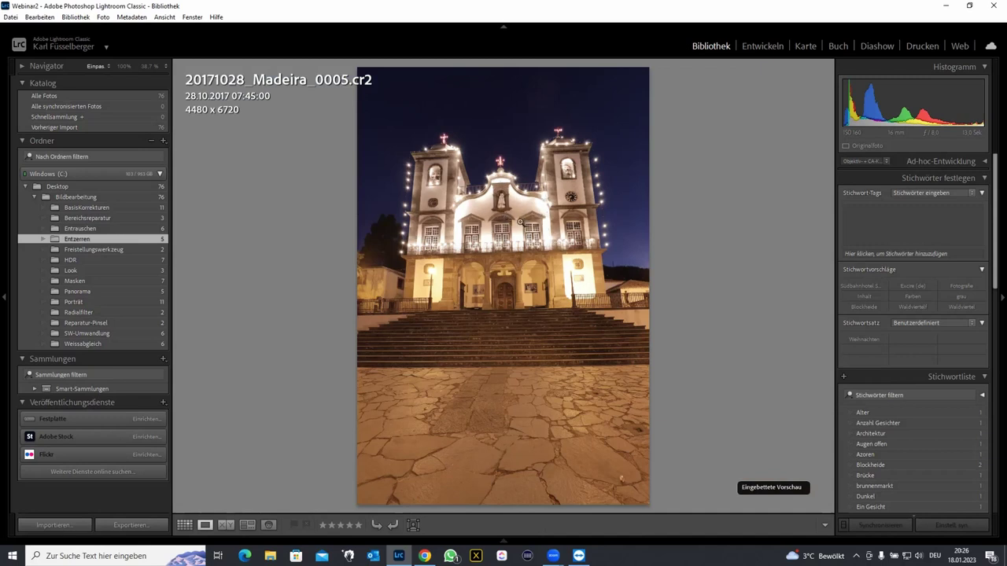
{"action": "left_click", "coordinate": [770, 47]}
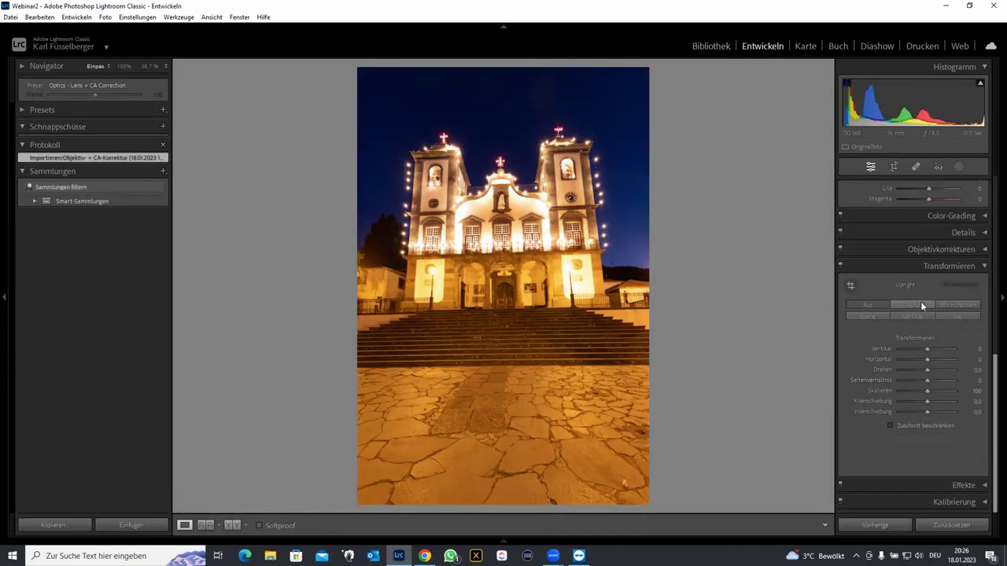
{"action": "left_click", "coordinate": [912, 305]}
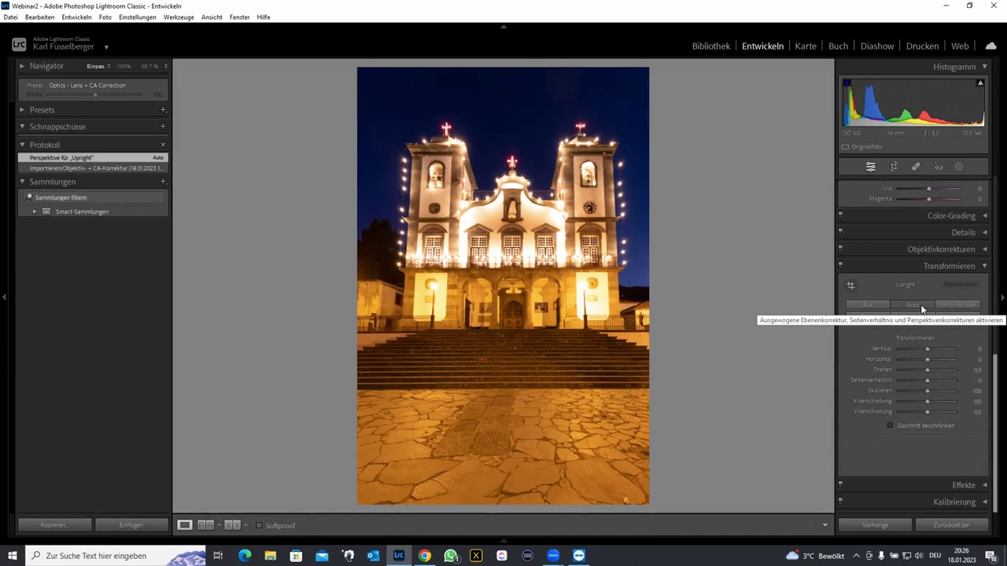
{"action": "key", "text": "g"}
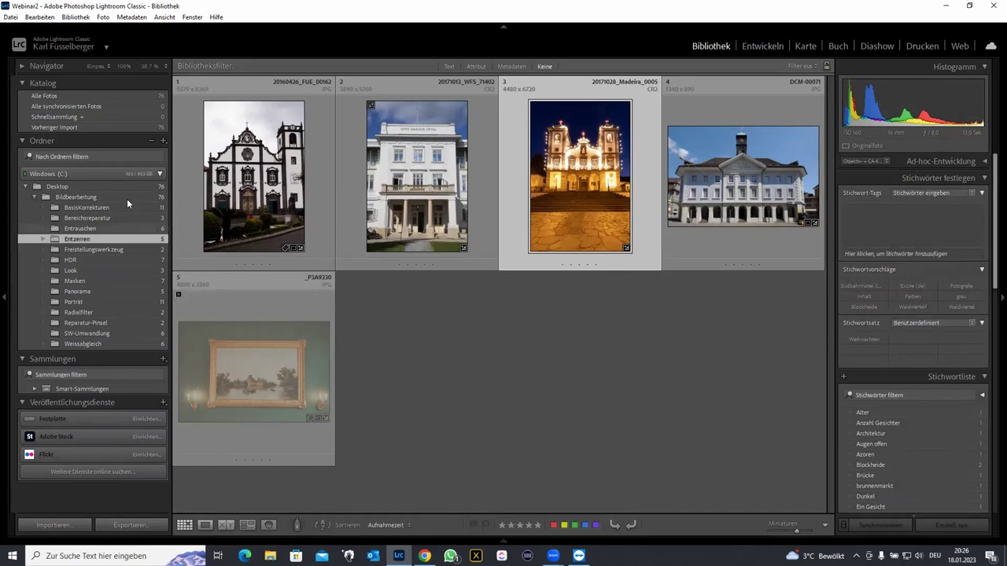
- Open the church interior photo from Bildbearbeitung in Develop and reset its edits
{"action": "left_click", "coordinate": [108, 197]}
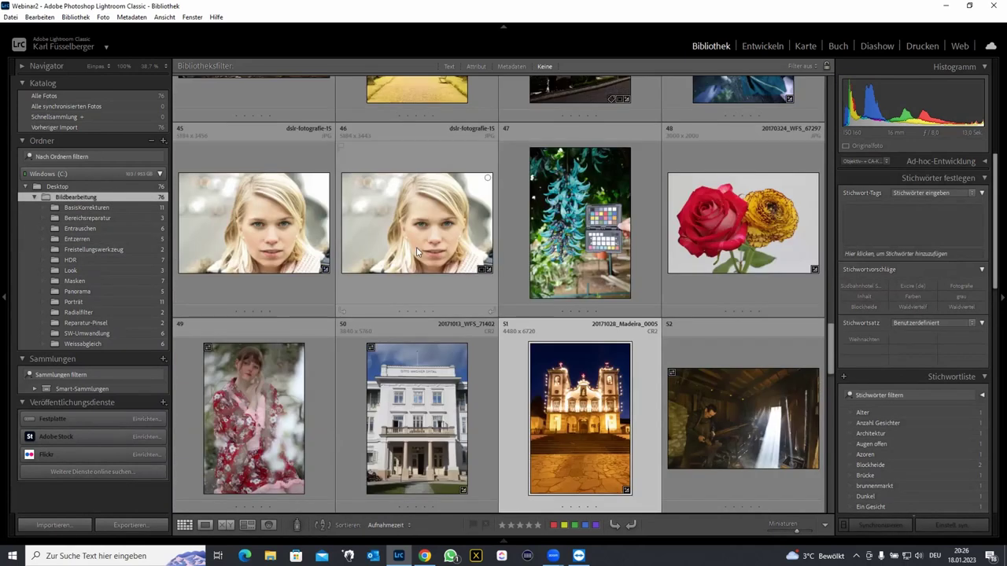
{"action": "scroll", "coordinate": [522, 257], "scroll_direction": "down", "scroll_amount": 3}
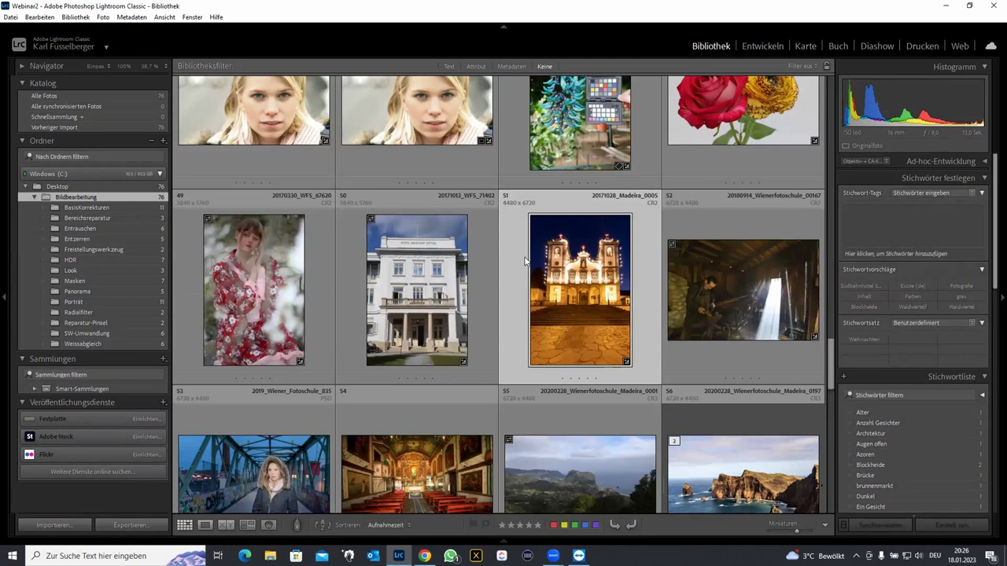
{"action": "scroll", "coordinate": [524, 262], "scroll_direction": "down", "scroll_amount": 3}
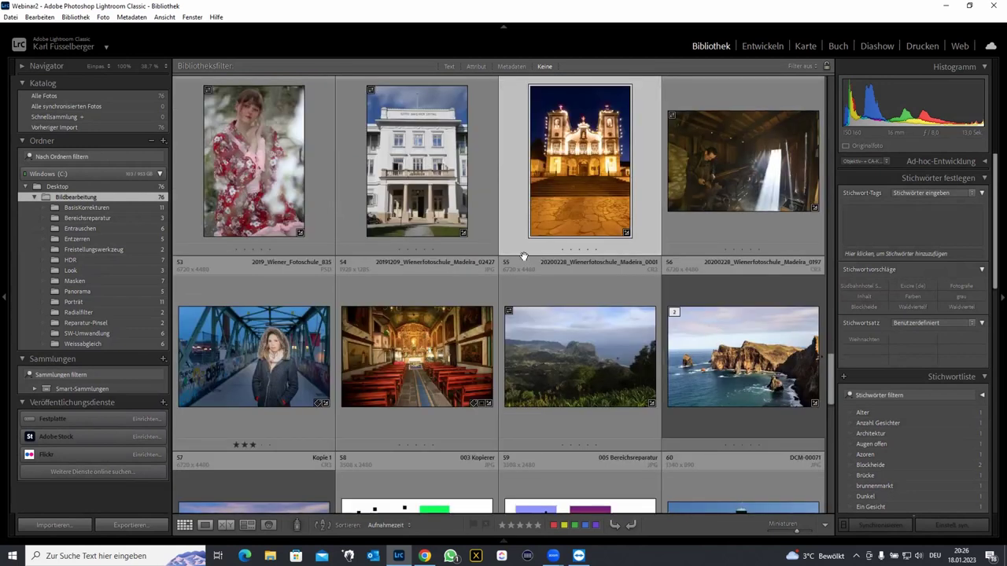
{"action": "left_click", "coordinate": [431, 374]}
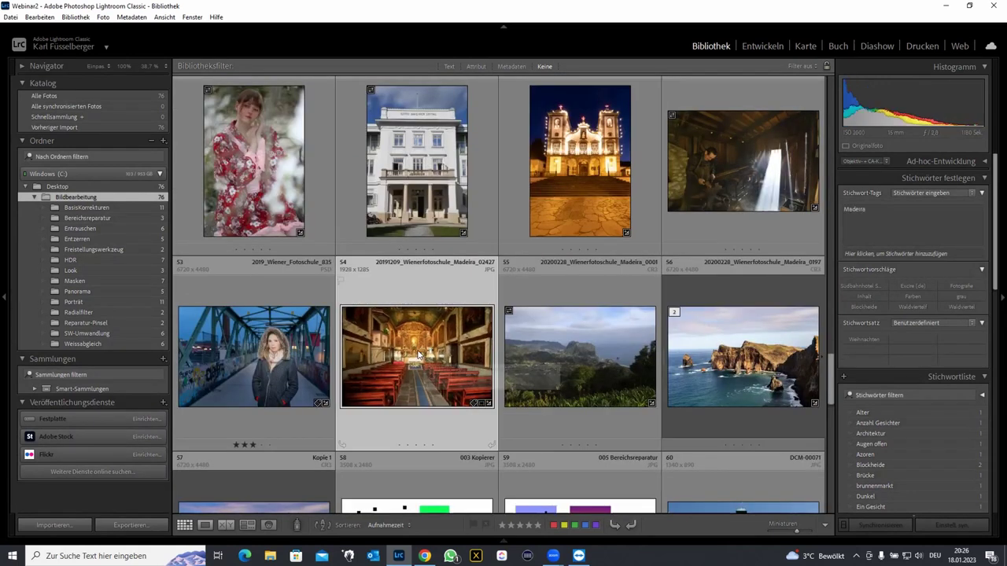
{"action": "double_click", "coordinate": [417, 356]}
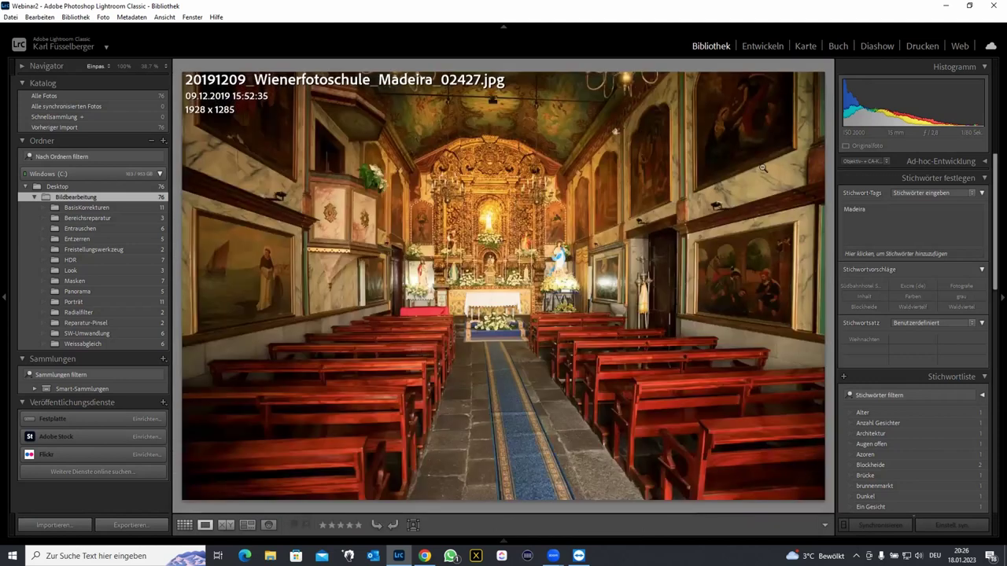
{"action": "left_click", "coordinate": [762, 45]}
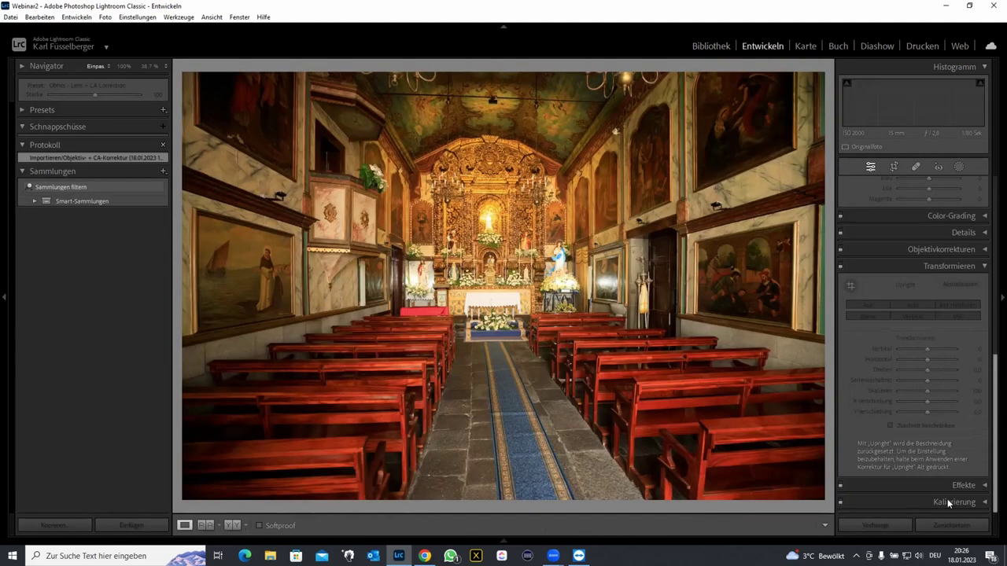
{"action": "left_click", "coordinate": [948, 526]}
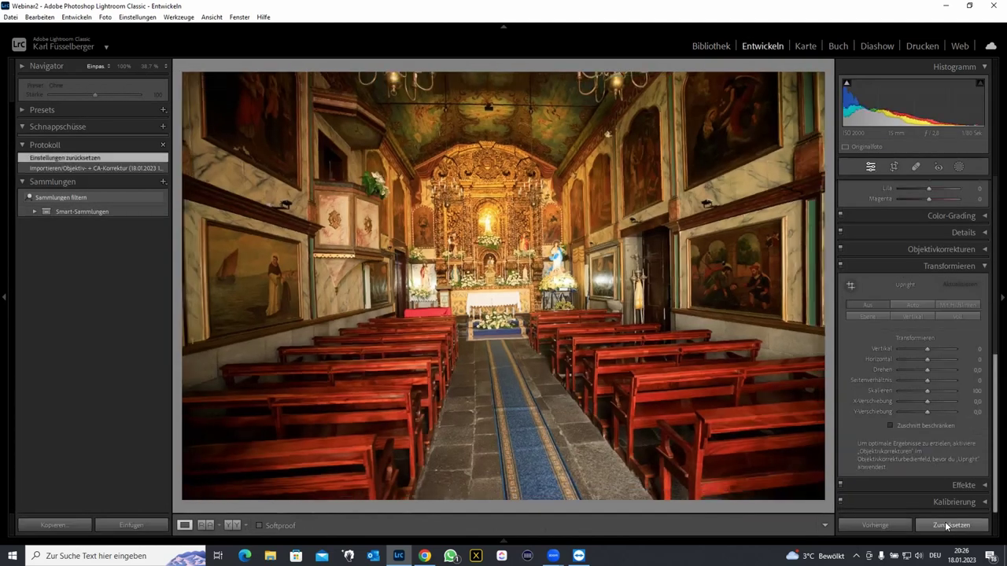
- Auto-straighten the church photo to a 1,69 angle and close the crop
{"action": "left_click", "coordinate": [894, 167]}
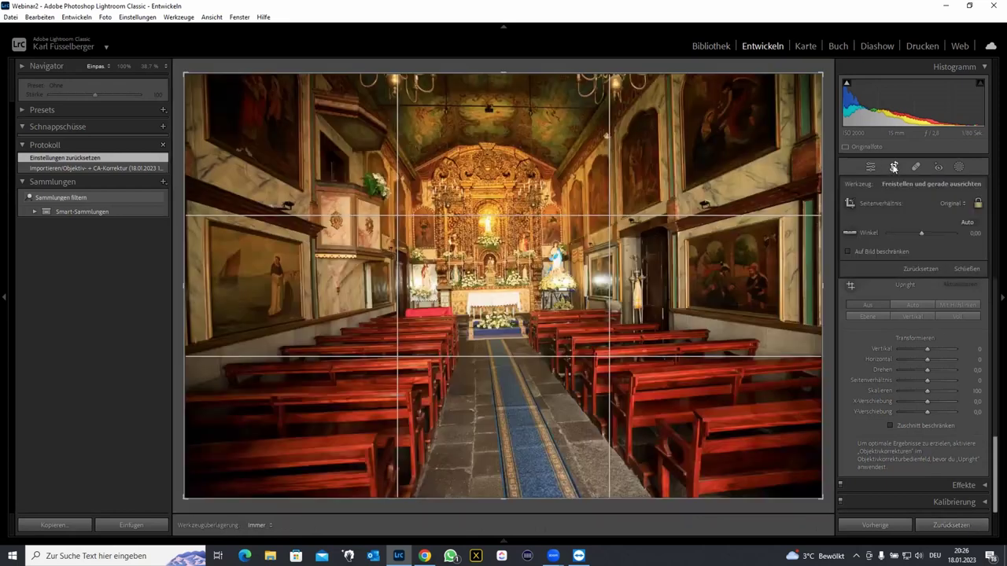
{"action": "left_click", "coordinate": [966, 224]}
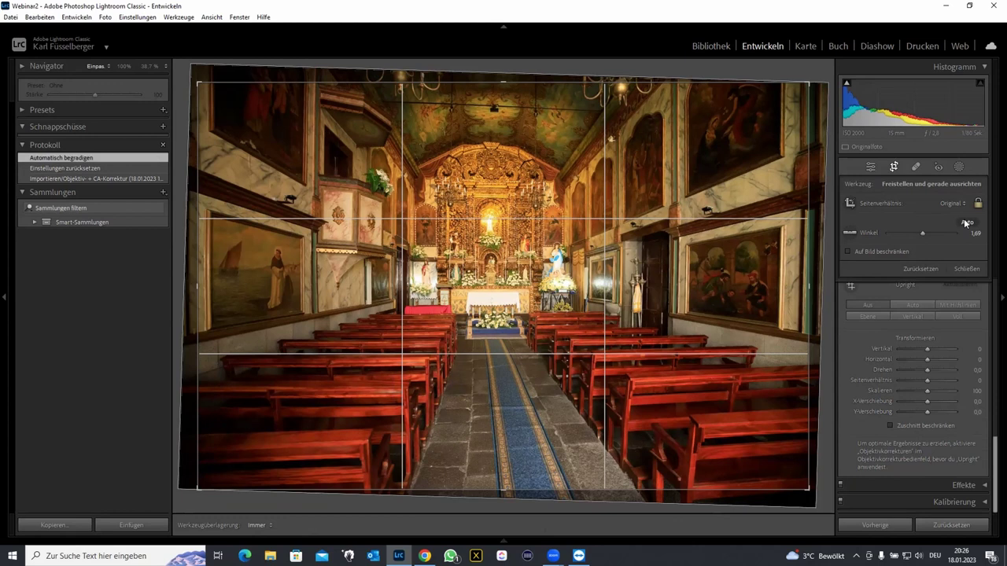
{"action": "left_click", "coordinate": [962, 269]}
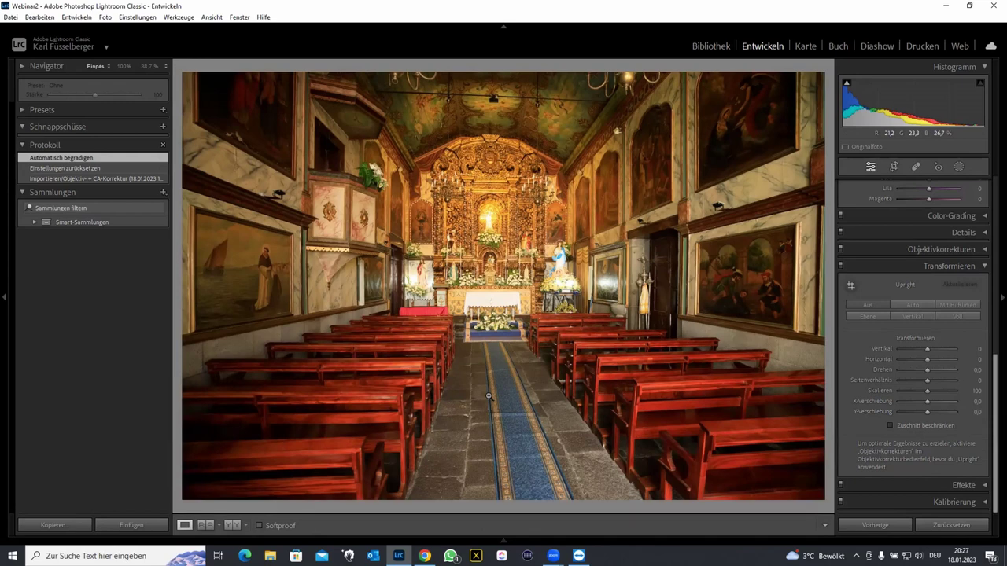
{"action": "key", "text": "g"}
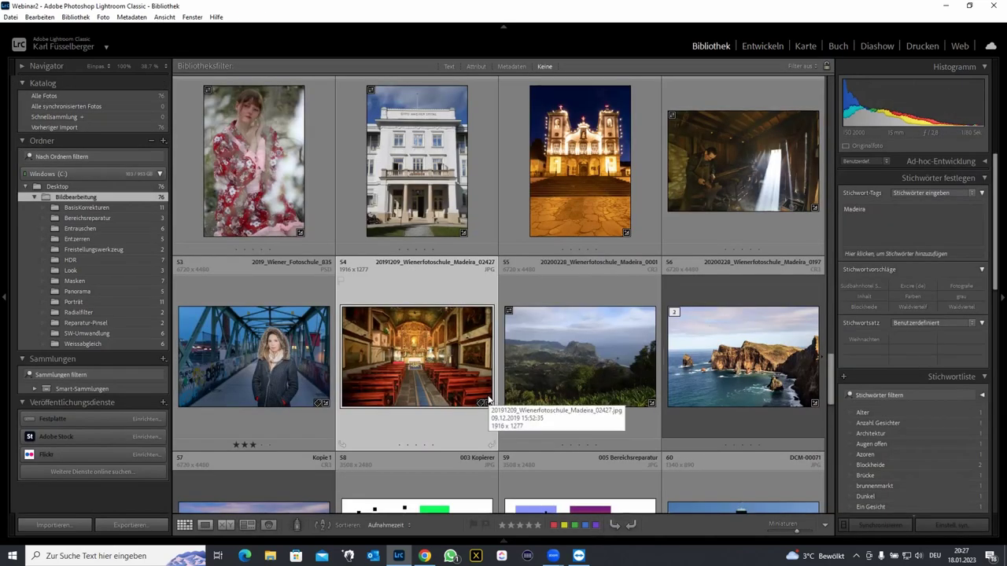
- Open the flower photo with colour checker from the Weissabgleich folder in Develop
{"action": "left_click", "coordinate": [118, 207]}
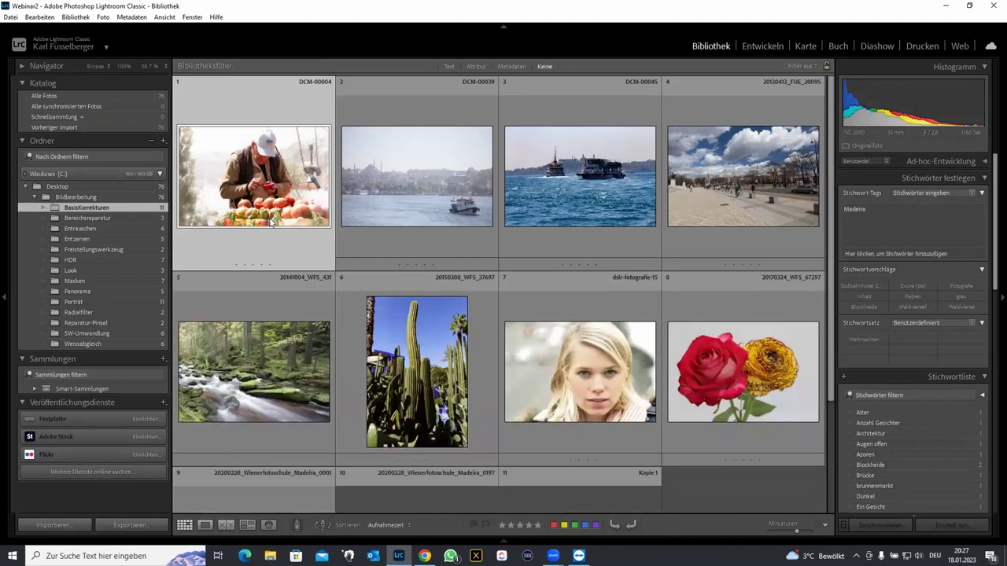
{"action": "left_click", "coordinate": [108, 344]}
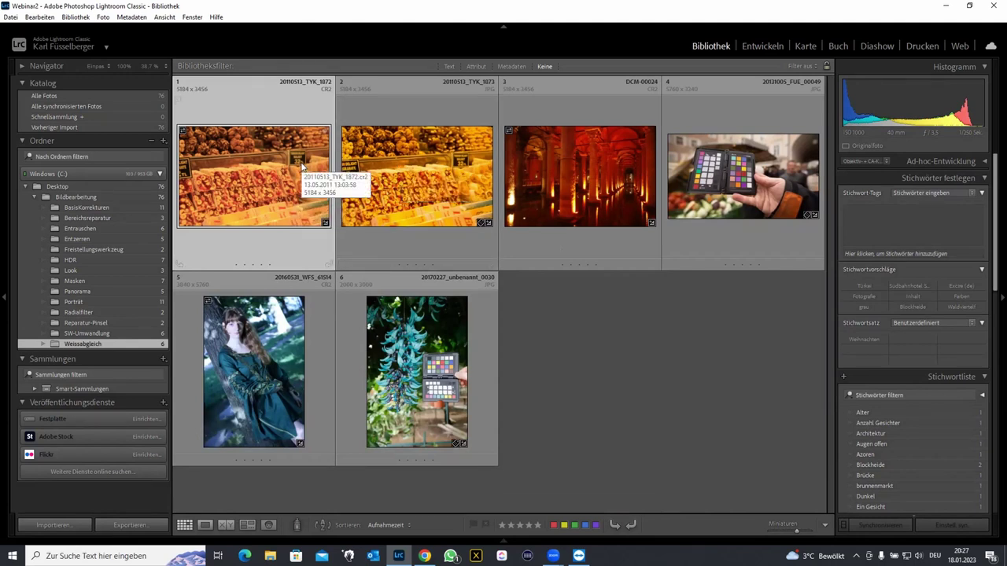
{"action": "double_click", "coordinate": [409, 366]}
{"action": "left_click", "coordinate": [757, 45]}
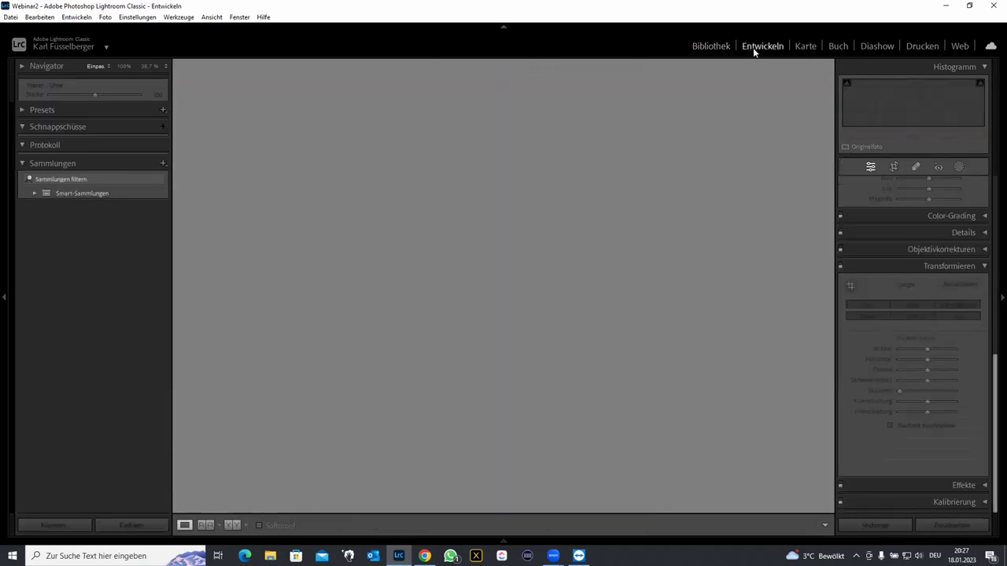
{"action": "left_click_drag", "start_coordinate": [993, 376], "coordinate": [993, 180]}
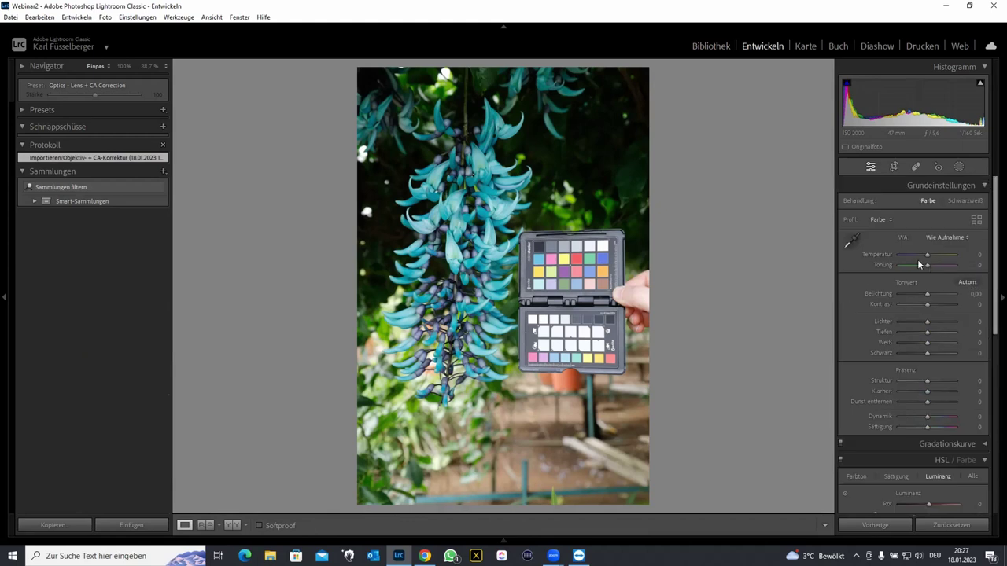
- Sample white balance from the checker's grey patch, giving Temperatur +10 and Tönung −1
{"action": "left_click", "coordinate": [852, 238]}
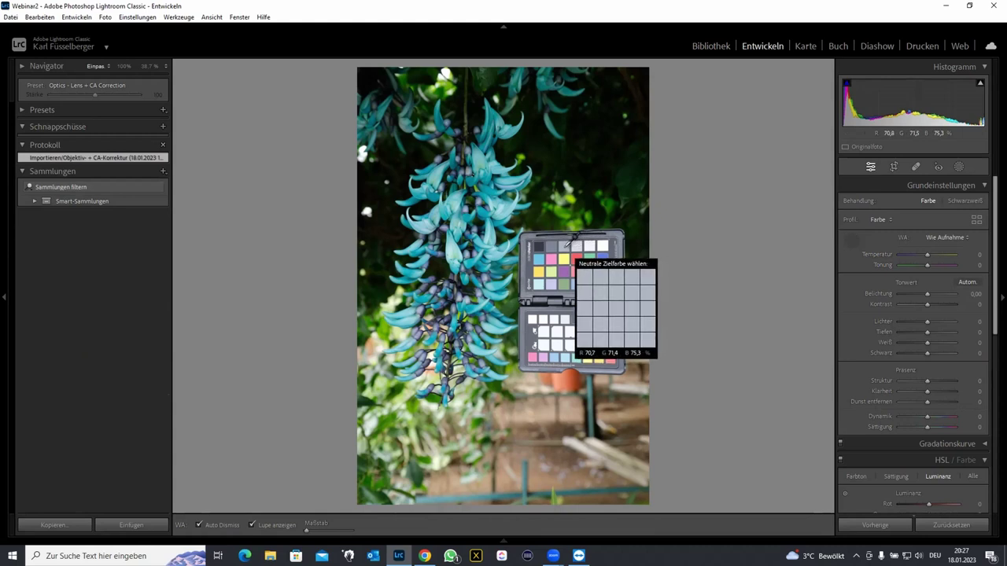
{"action": "left_click", "coordinate": [566, 246]}
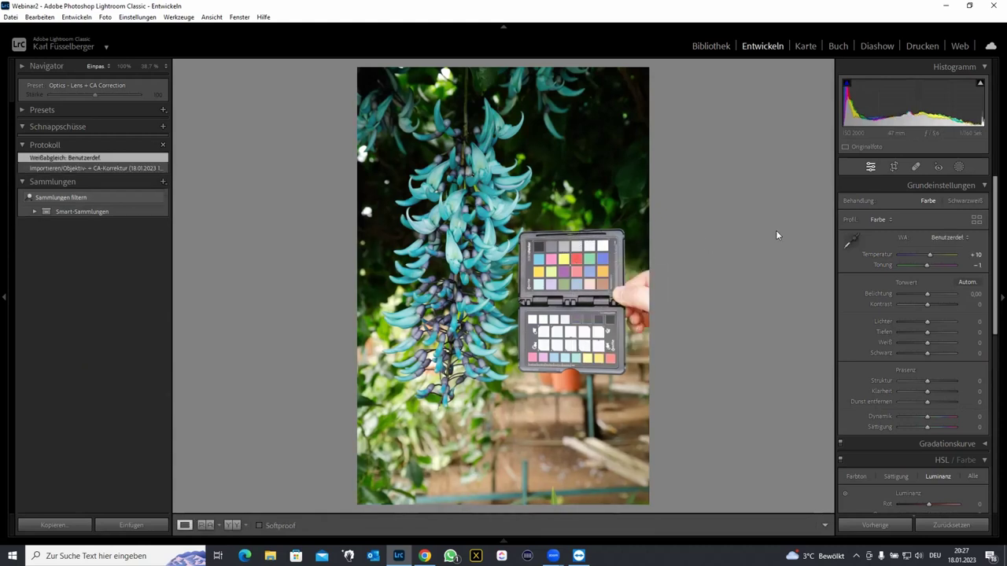
{"action": "left_click", "coordinate": [852, 239]}
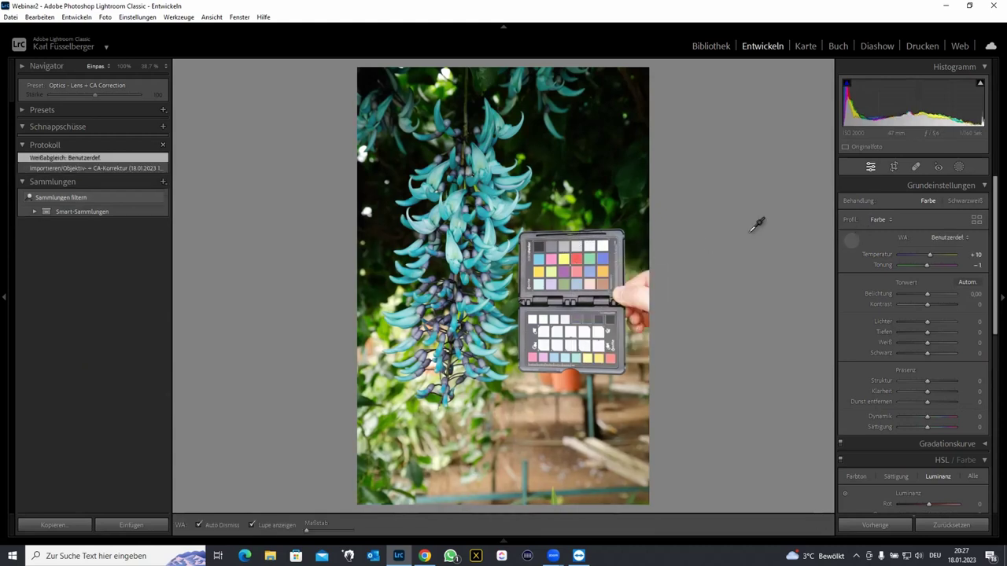
{"action": "left_click", "coordinate": [580, 237]}
{"action": "left_click", "coordinate": [852, 238]}
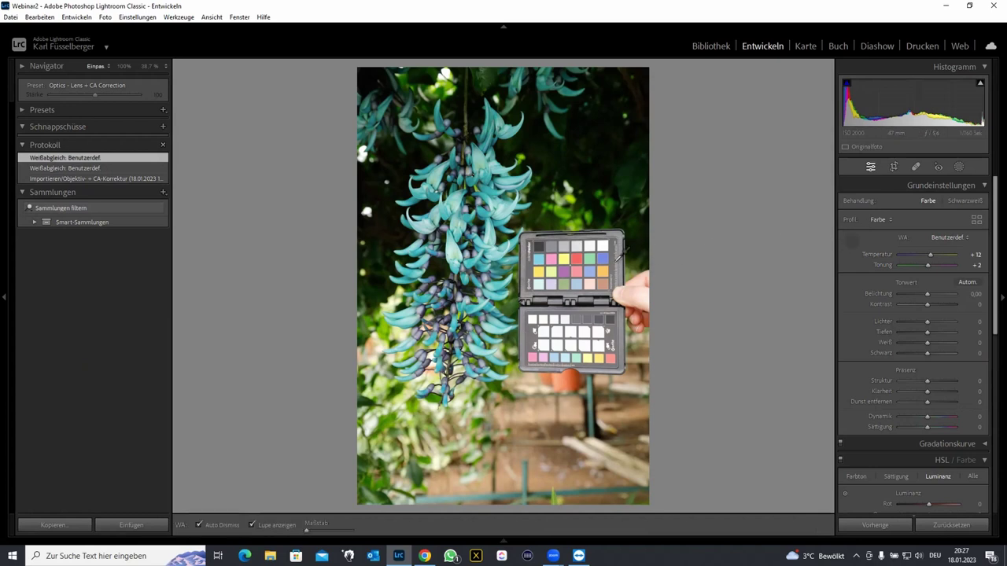
{"action": "left_click", "coordinate": [548, 243]}
{"action": "left_click", "coordinate": [852, 238]}
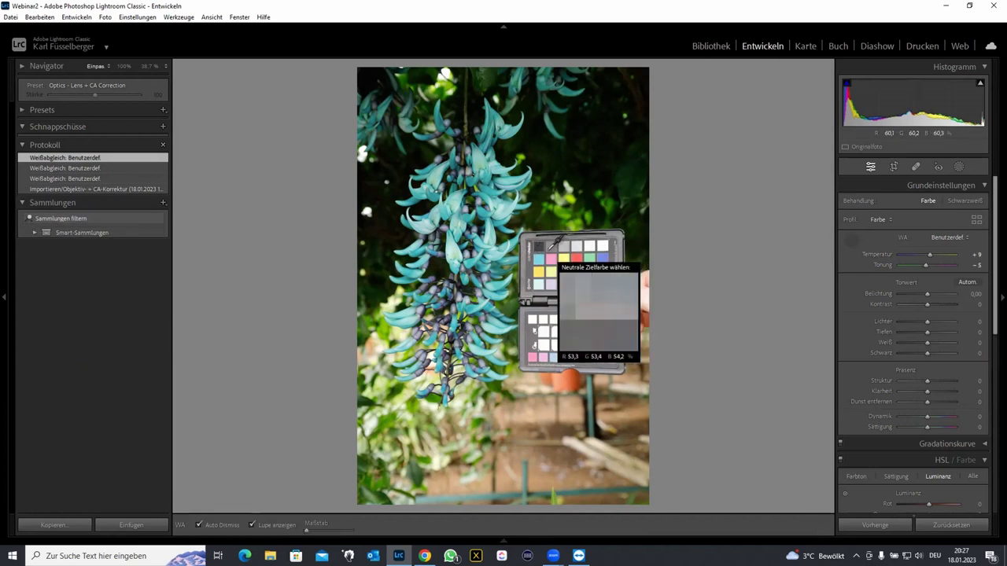
{"action": "left_click", "coordinate": [566, 246]}
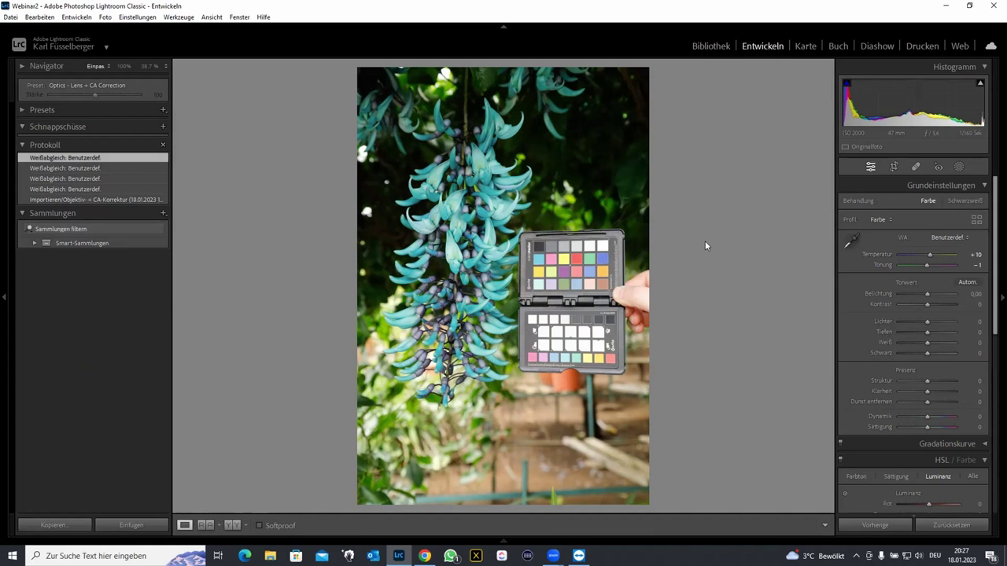
{"action": "key", "text": "g"}
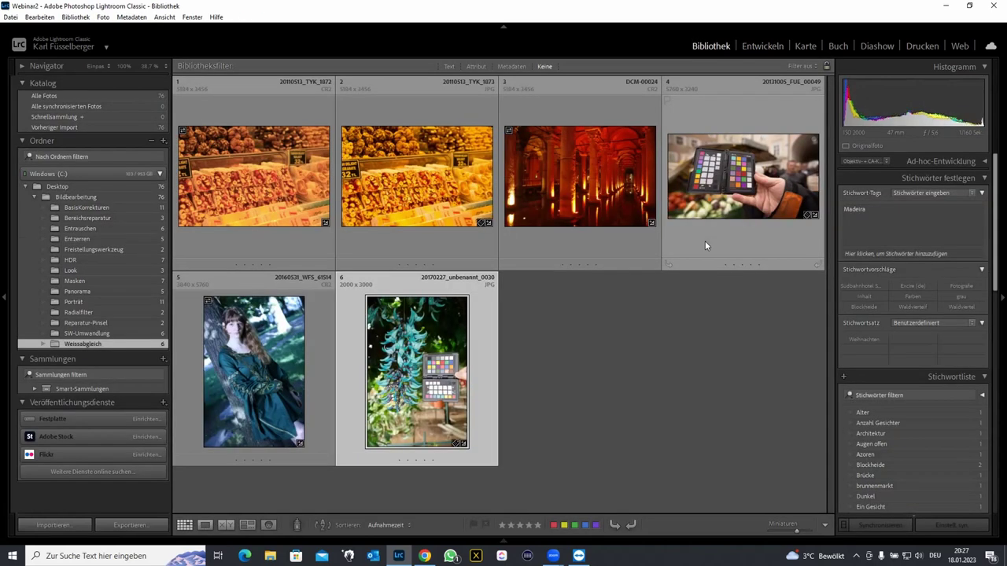
- Open the Turkish delight photo in Develop and sample a neutral spot for white balance
{"action": "double_click", "coordinate": [265, 184]}
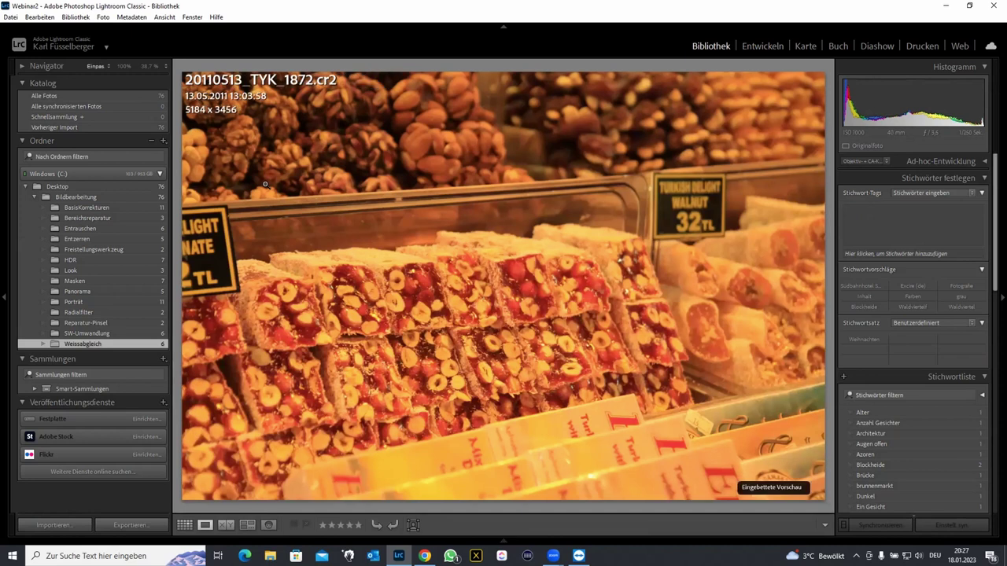
{"action": "left_click", "coordinate": [762, 45]}
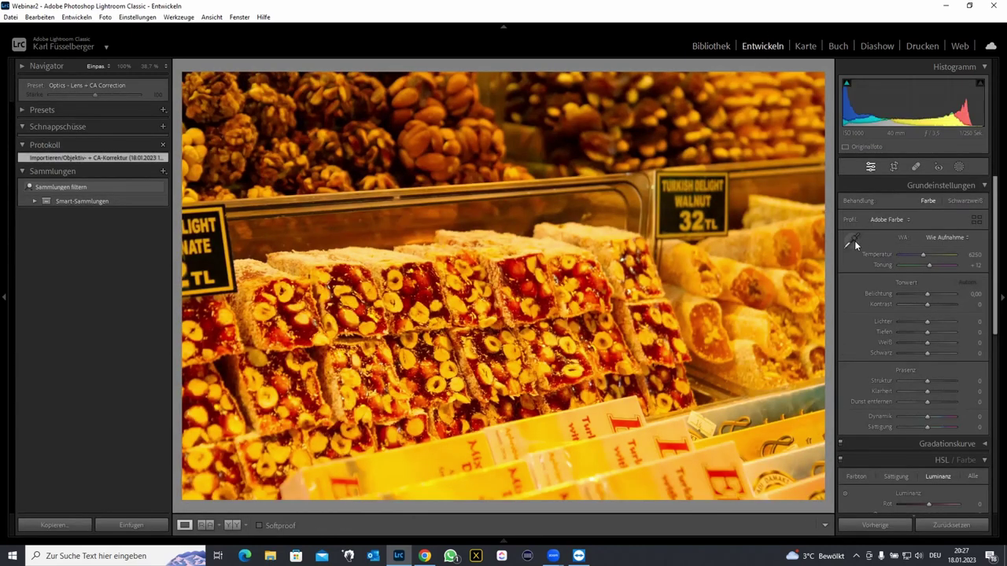
{"action": "left_click", "coordinate": [853, 239]}
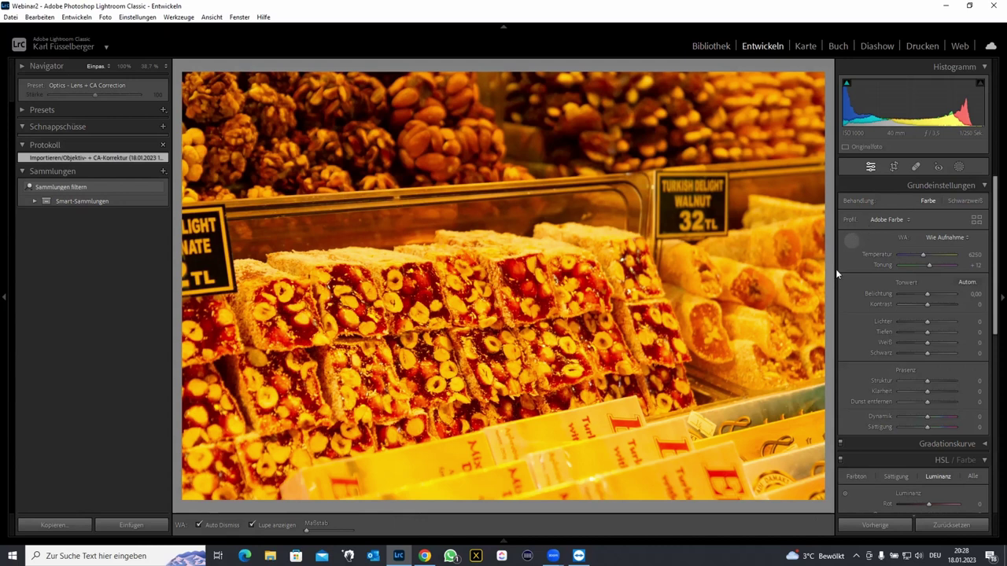
{"action": "left_click", "coordinate": [709, 422]}
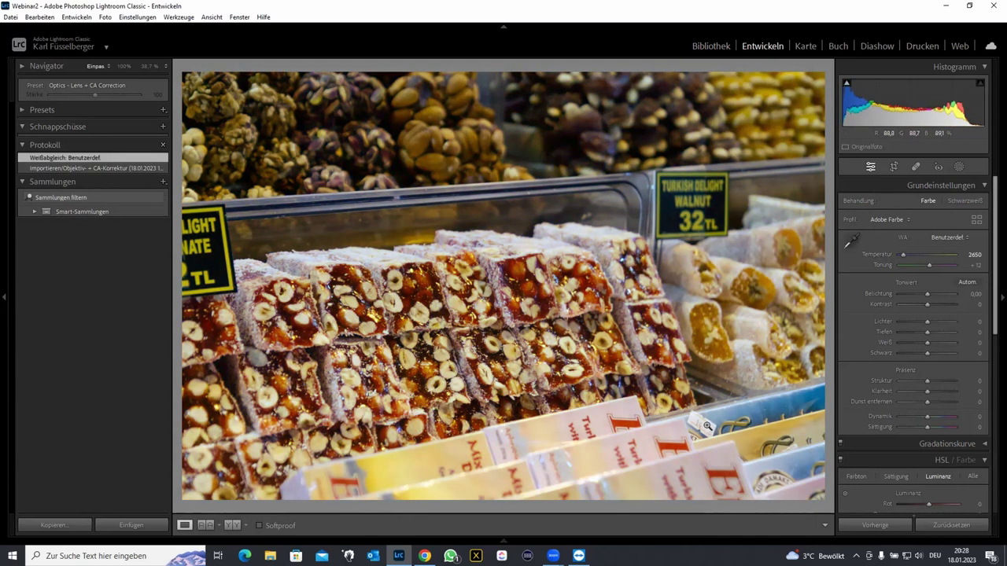
- Resample white balance near the pastries and fine-tune to Temperatur 3132, Tönung +12
{"action": "left_click", "coordinate": [850, 242]}
{"action": "left_click", "coordinate": [674, 214]}
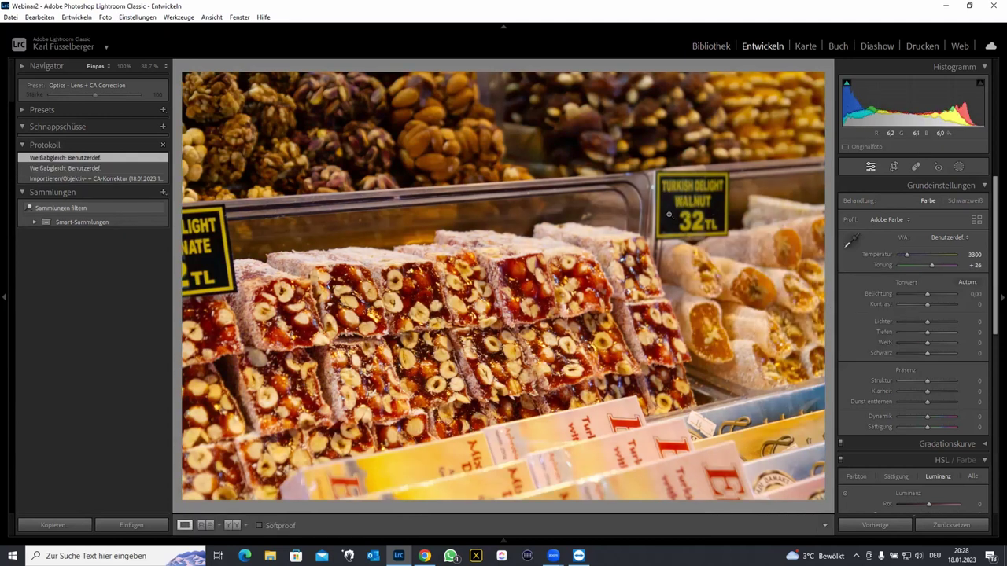
{"action": "left_click", "coordinate": [850, 242]}
{"action": "left_click", "coordinate": [706, 431]}
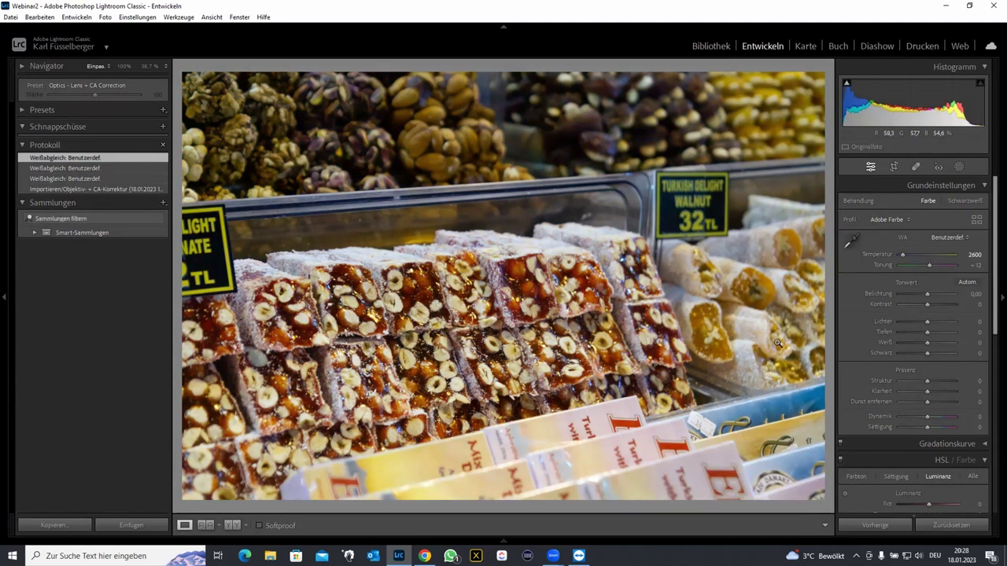
{"action": "left_click_drag", "start_coordinate": [903, 253], "coordinate": [906, 253]}
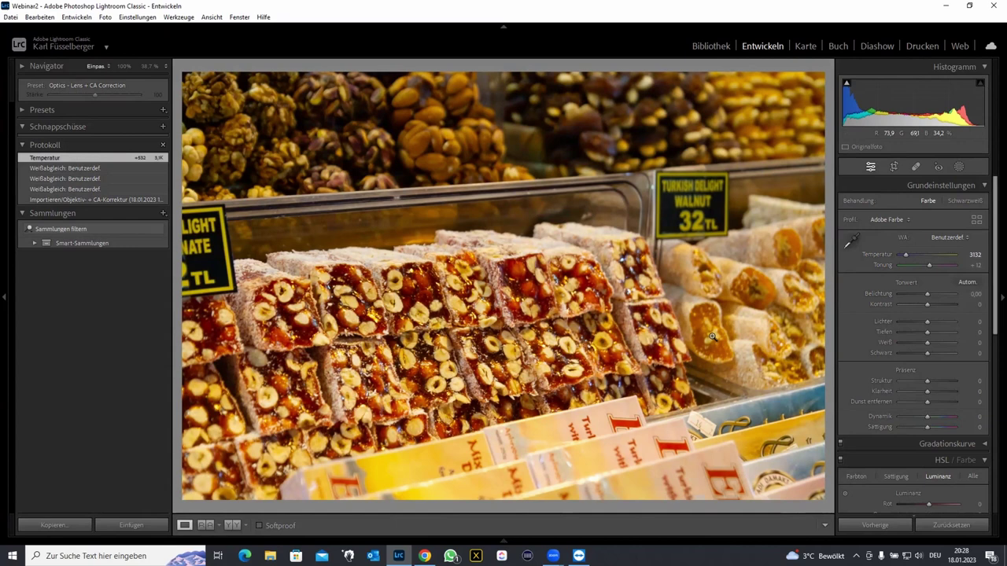
- Sample the second Turkish delight photo's white label for Temperatur −54 and Tönung +14
{"action": "key", "text": "g"}
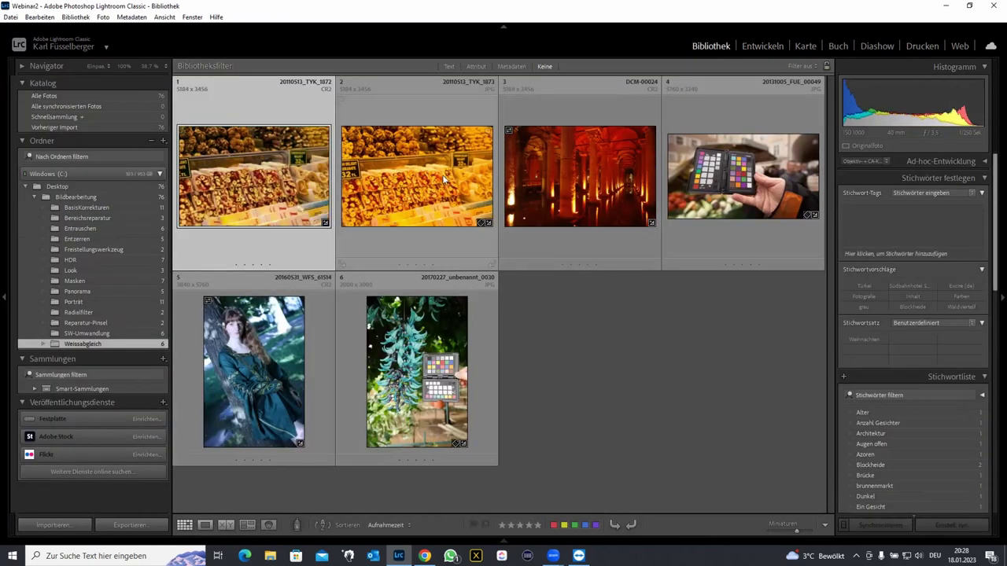
{"action": "double_click", "coordinate": [445, 179]}
{"action": "left_click", "coordinate": [751, 46]}
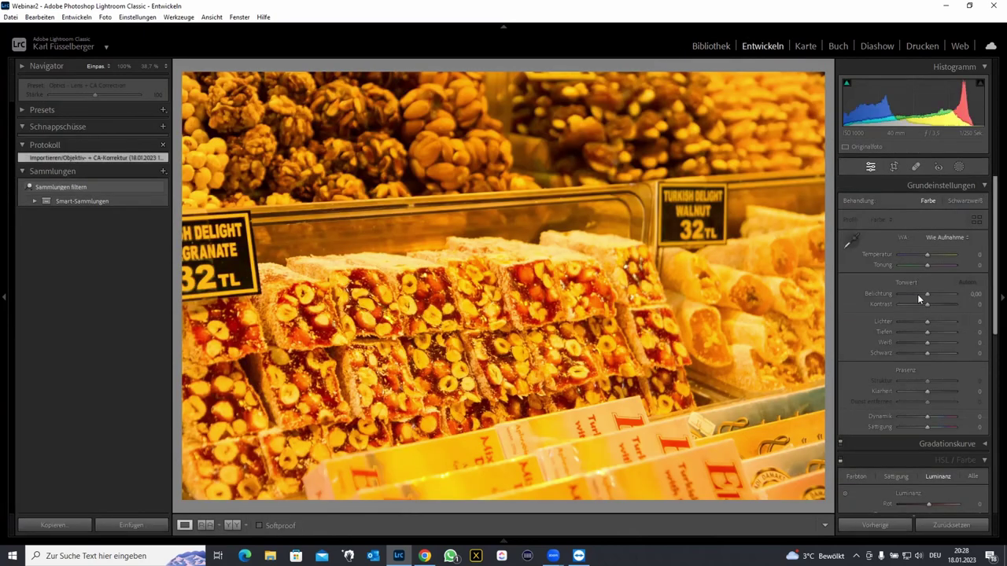
{"action": "left_click", "coordinate": [850, 240]}
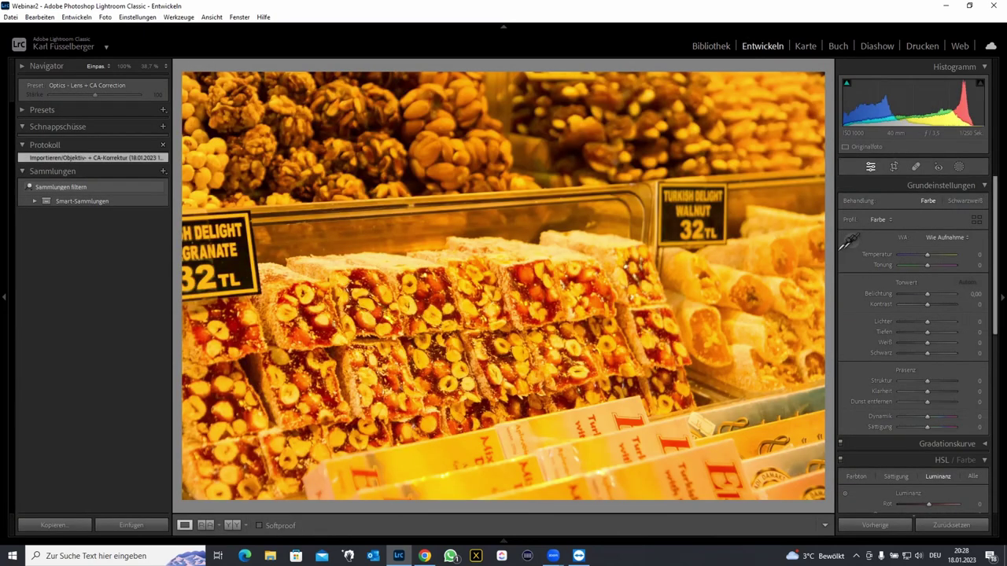
{"action": "left_click", "coordinate": [705, 421]}
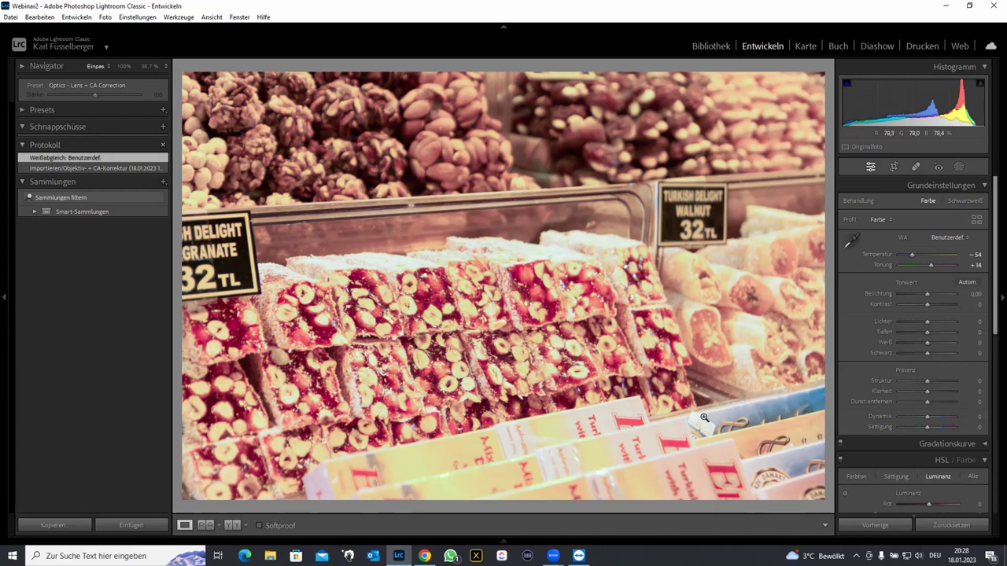
{"action": "key", "text": "g"}
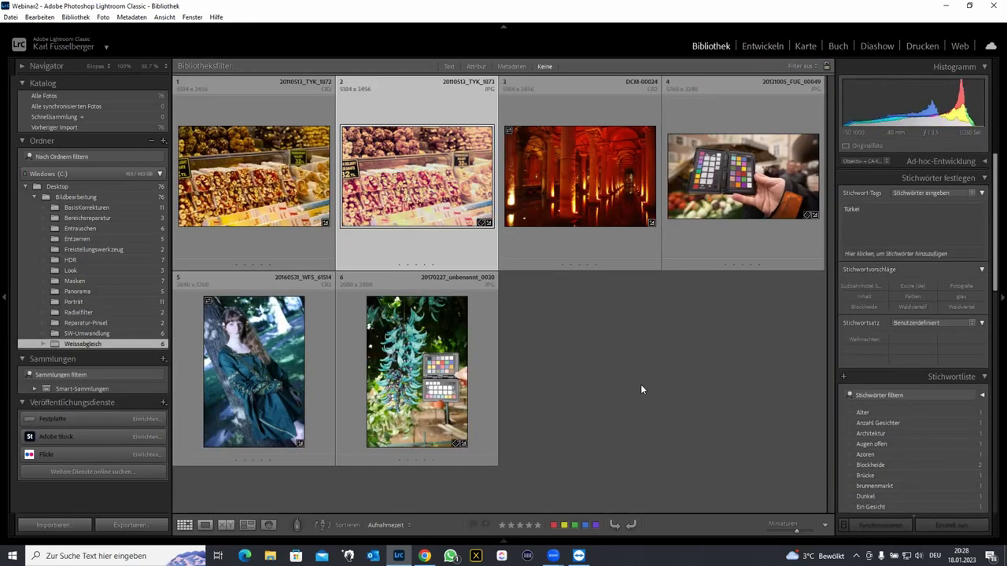
- Open the green-dress portrait in Develop and reset all its settings
{"action": "left_click", "coordinate": [692, 195]}
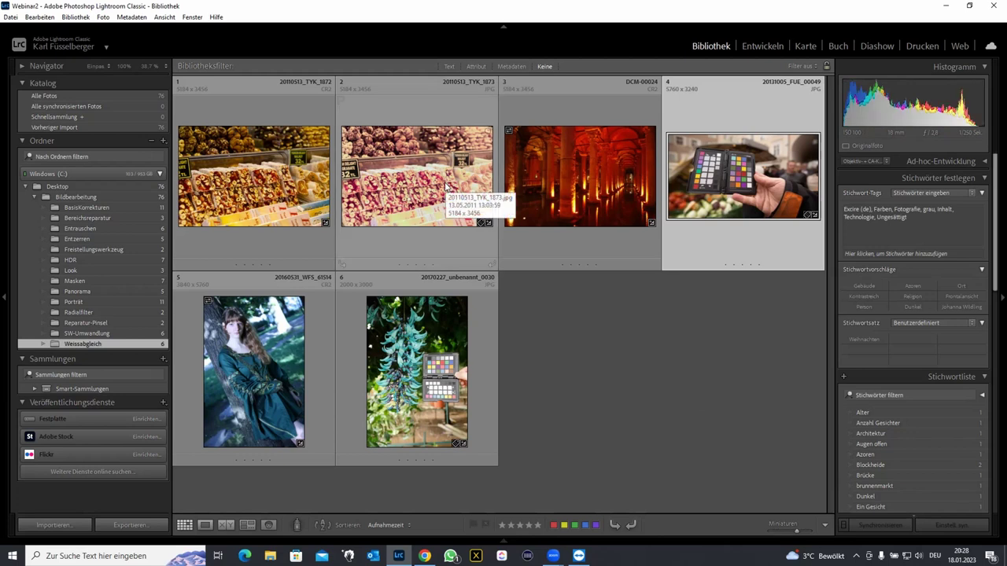
{"action": "double_click", "coordinate": [253, 370]}
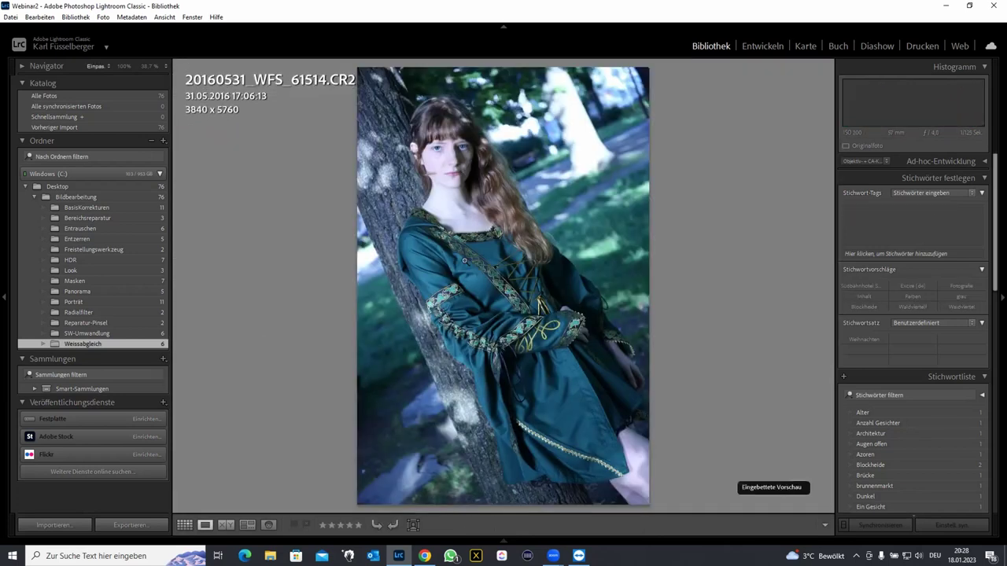
{"action": "left_click", "coordinate": [759, 46]}
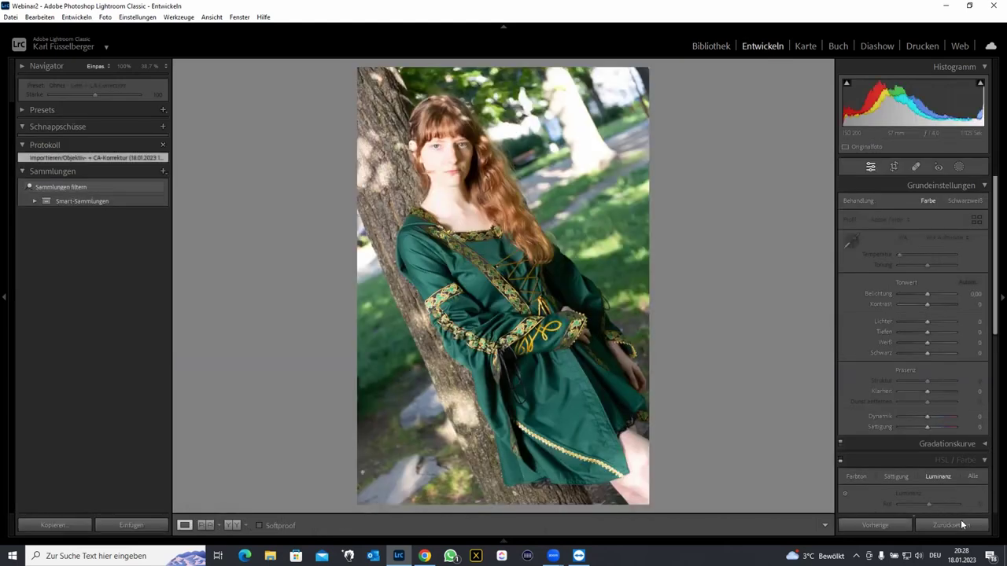
{"action": "left_click", "coordinate": [958, 528]}
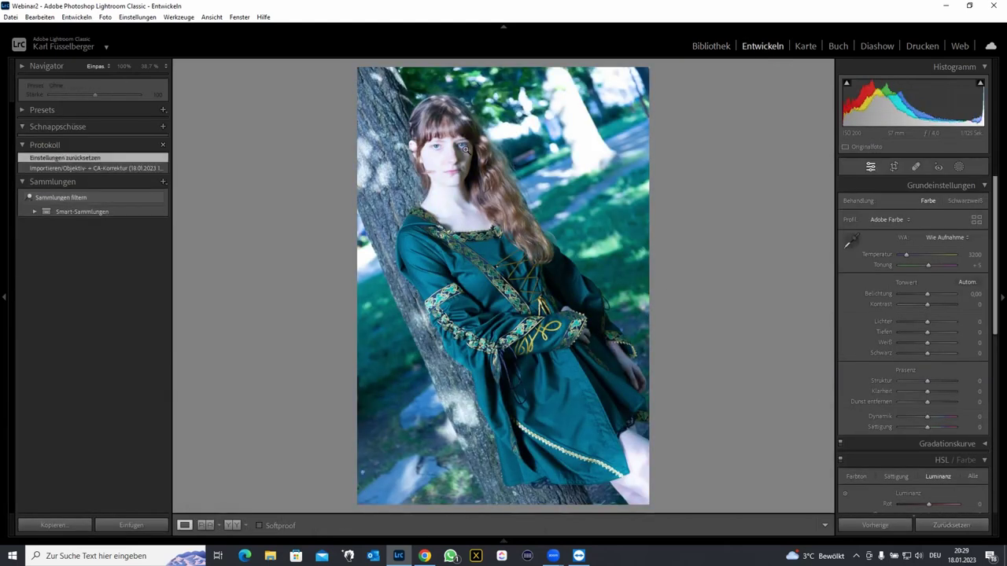
{"action": "left_click", "coordinate": [444, 151]}
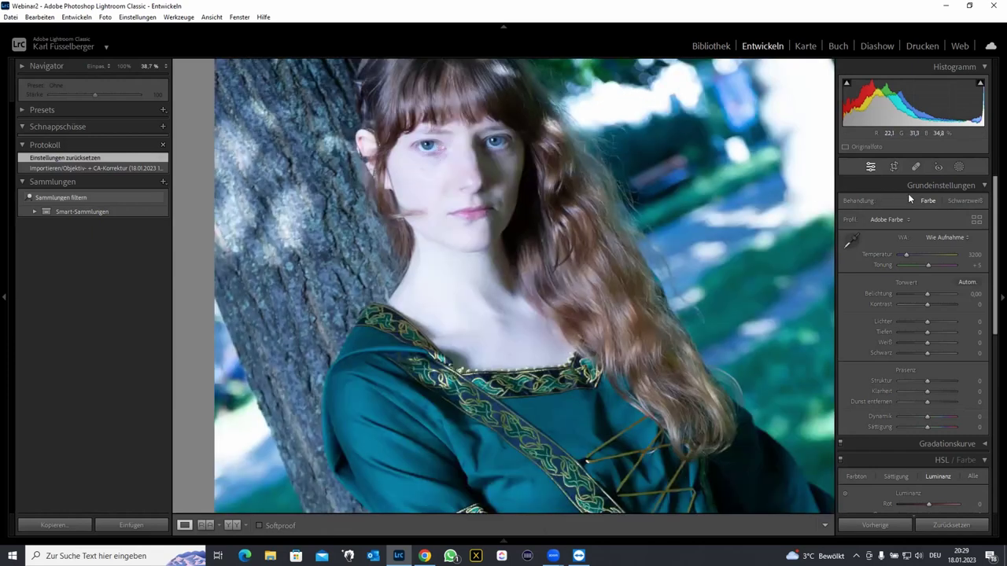
- Zoom to 100% and sample white balance from the woman's neck
{"action": "left_click", "coordinate": [852, 240]}
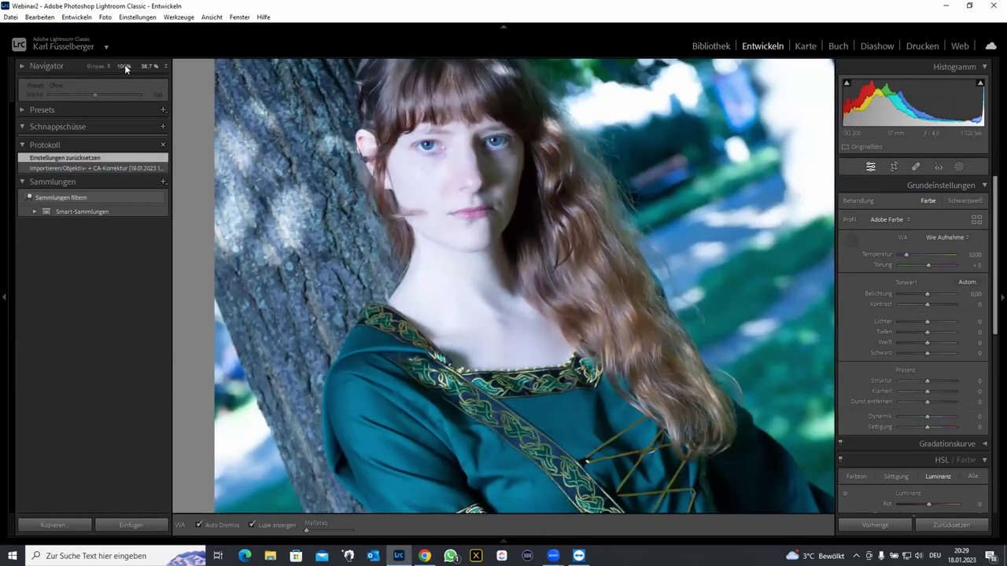
{"action": "left_click", "coordinate": [125, 65]}
{"action": "key", "text": "z"}
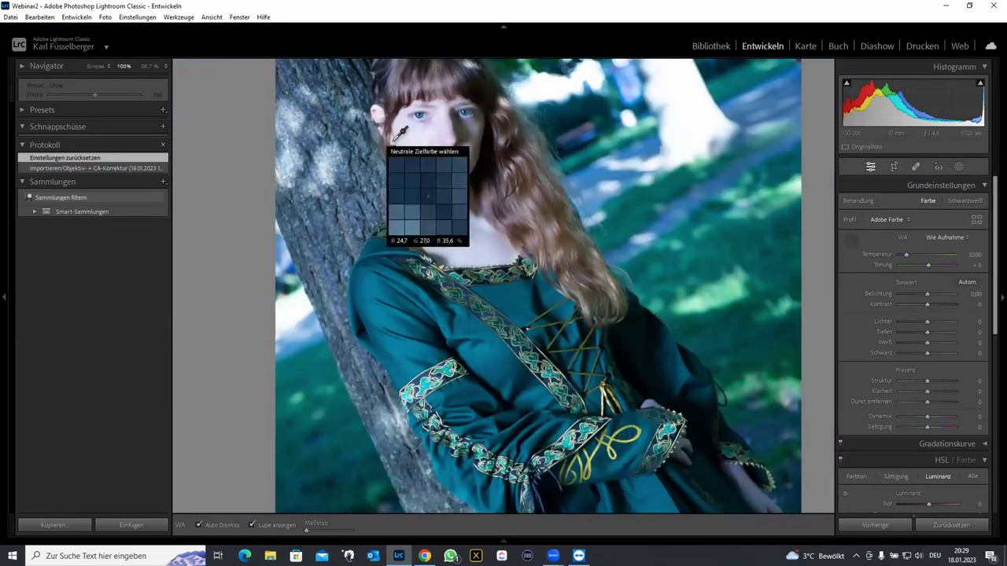
{"action": "key", "text": "z"}
{"action": "left_click", "coordinate": [423, 118]}
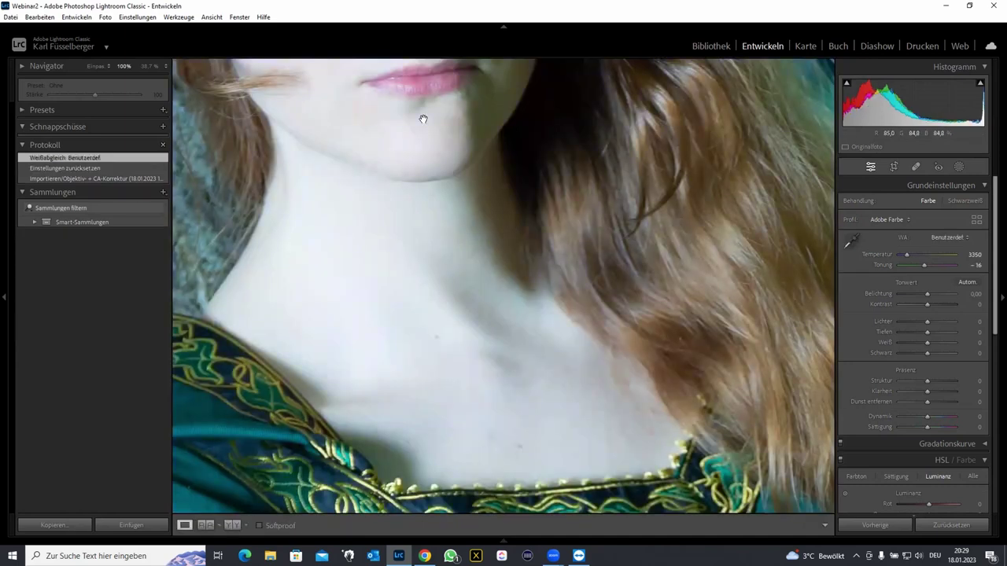
{"action": "left_click", "coordinate": [423, 119]}
{"action": "left_click", "coordinate": [422, 116]}
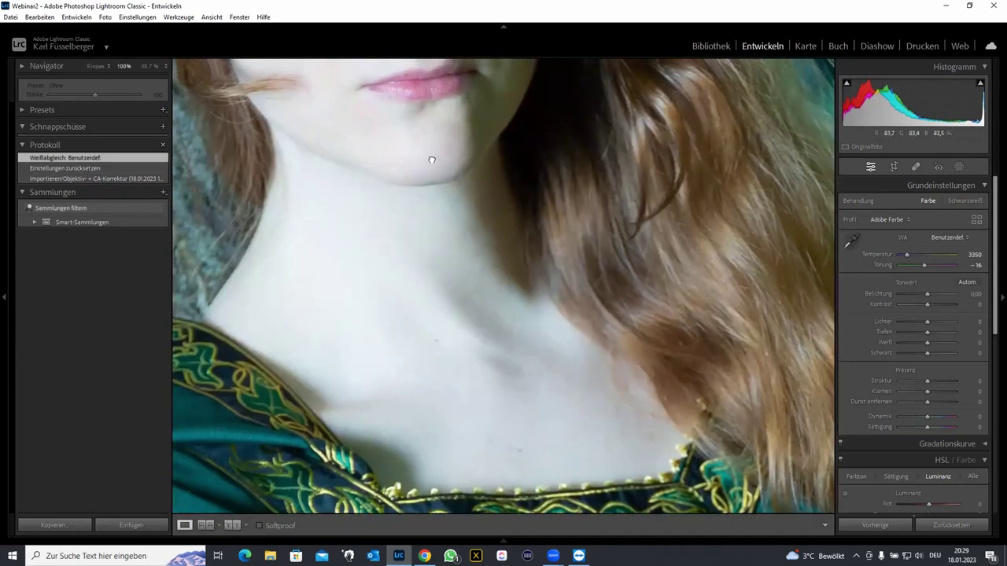
- Resample white balance from the eye white, giving Temperatur 4350 and Tönung +4
{"action": "left_click_drag", "start_coordinate": [431, 160], "coordinate": [443, 366]}
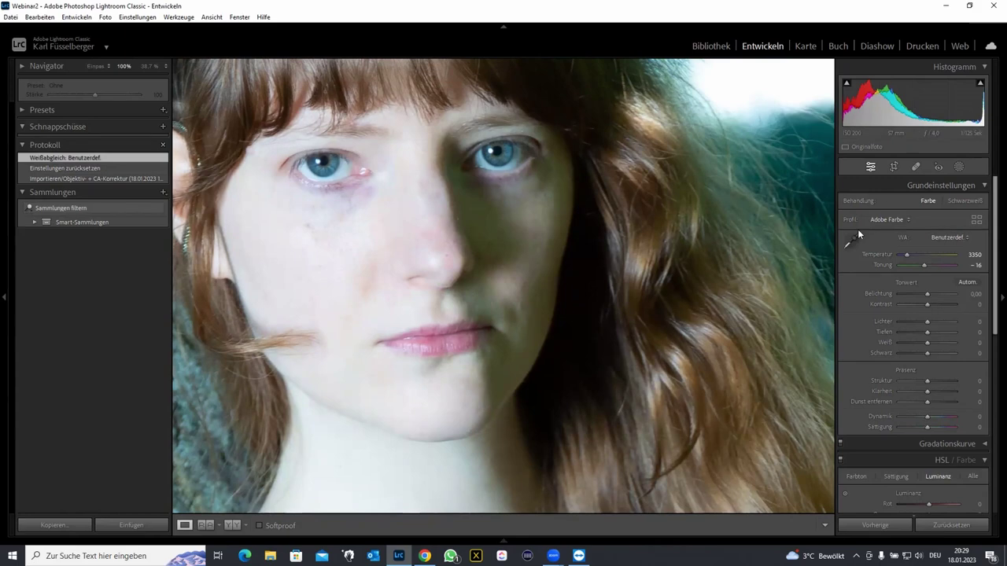
{"action": "left_click", "coordinate": [851, 239]}
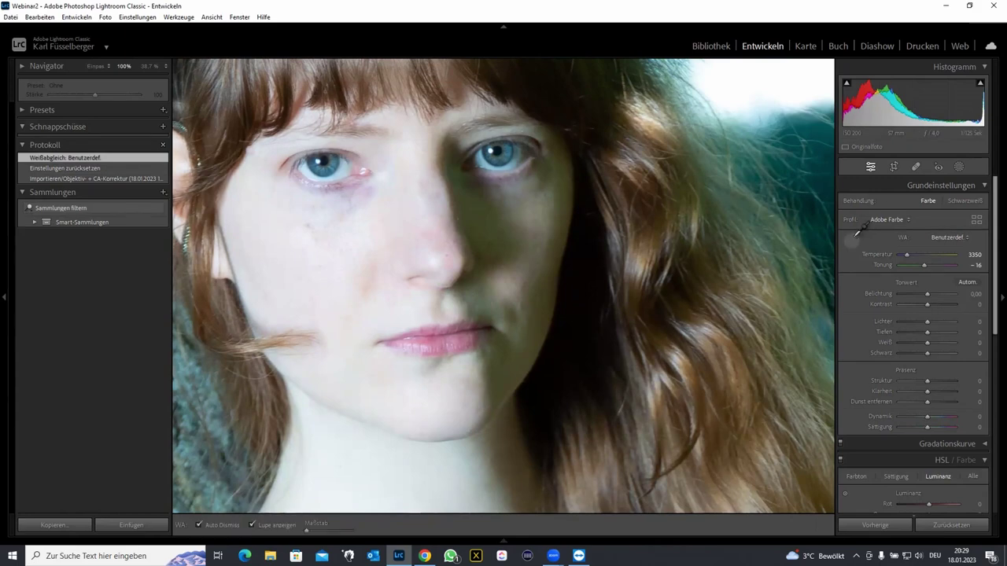
{"action": "left_click", "coordinate": [345, 167]}
{"action": "left_click", "coordinate": [343, 169]}
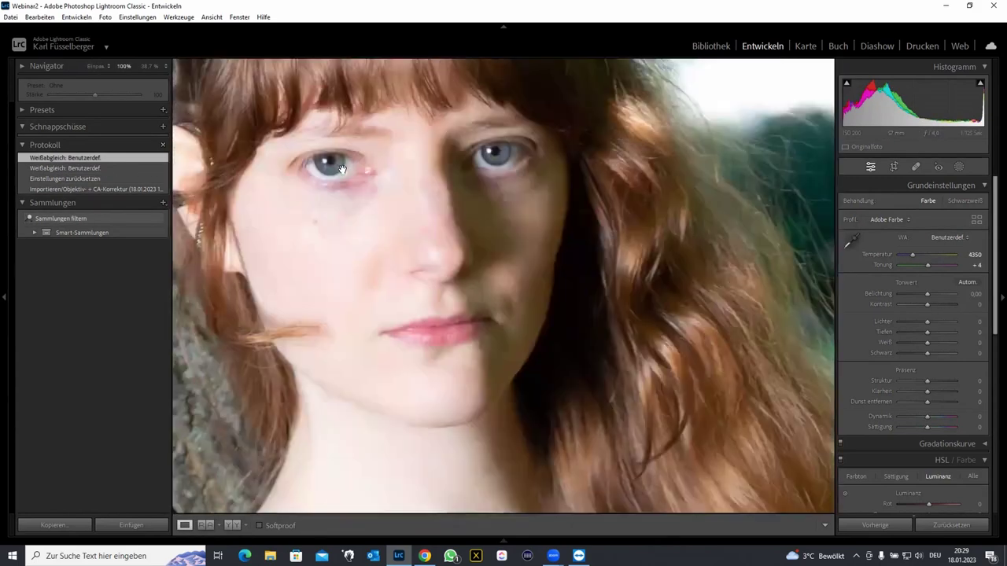
{"action": "left_click", "coordinate": [343, 169]}
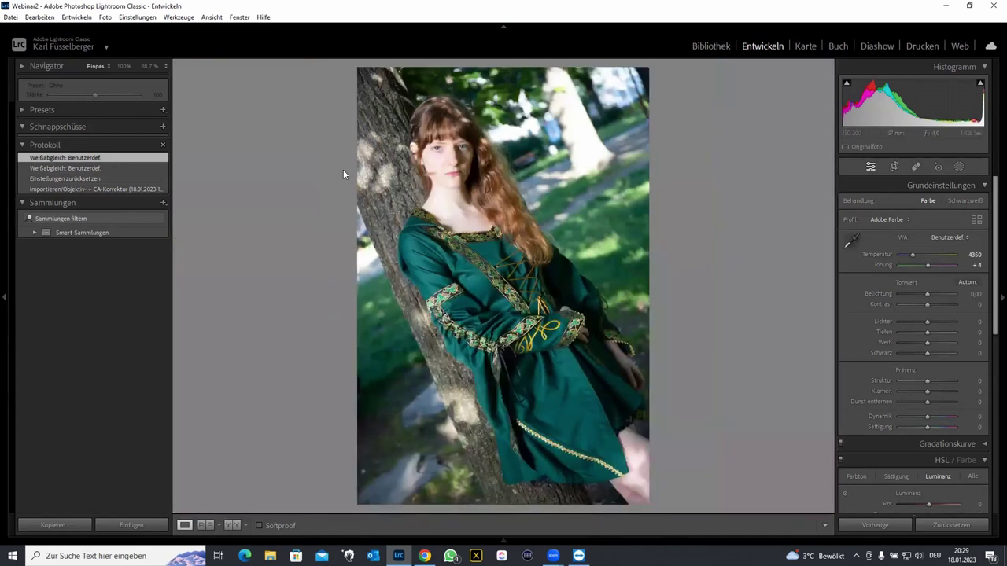
- Sample the grey ground at the tree base for white balance 4650, Tint +7, then return to the grid
{"action": "left_click", "coordinate": [848, 238]}
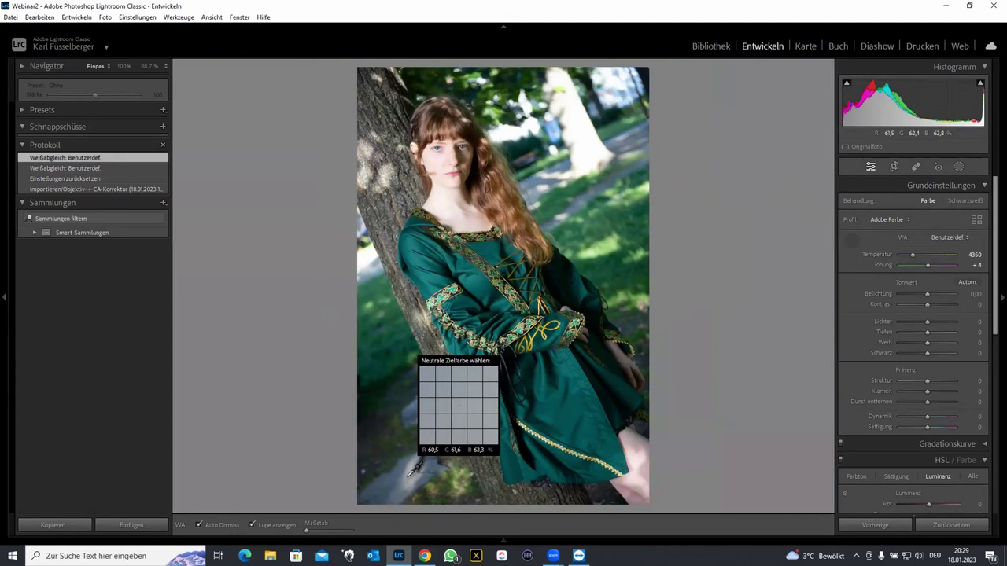
{"action": "left_click", "coordinate": [409, 473]}
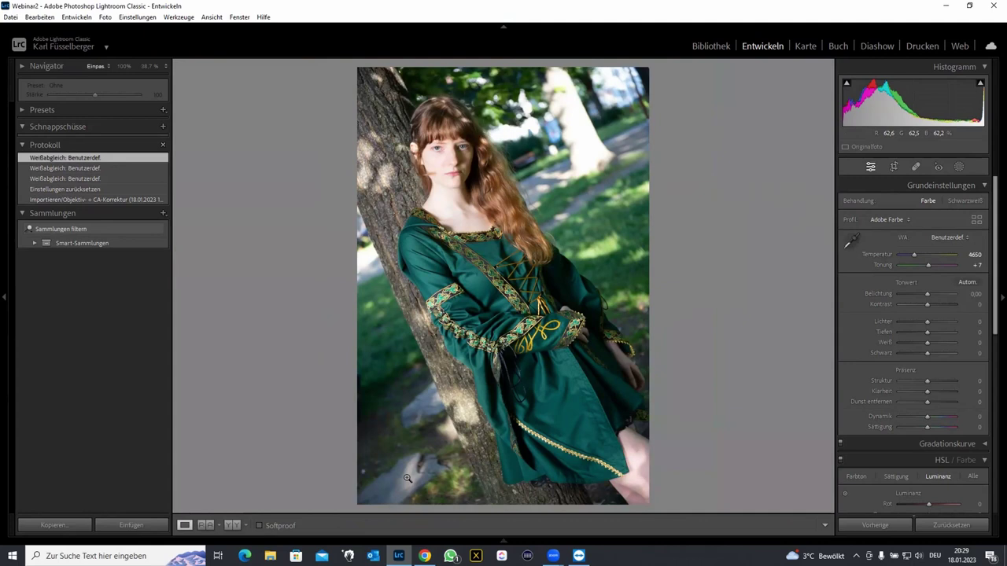
{"action": "key", "text": "g"}
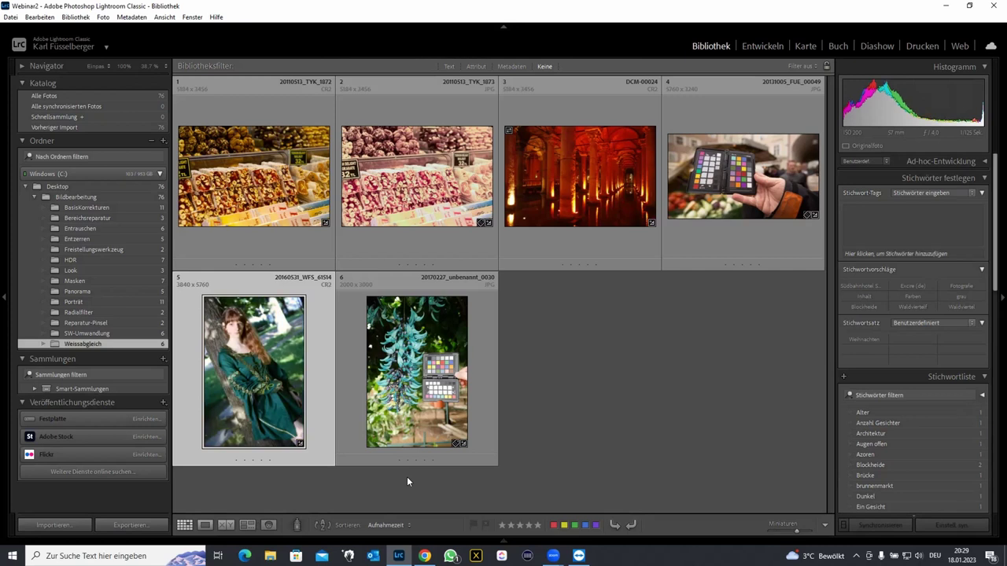
- Neutralise photo 20131005_FUE_00049.jpg's white balance (Temperature -5, Tint -9) from a grey checker patch
{"action": "double_click", "coordinate": [743, 176]}
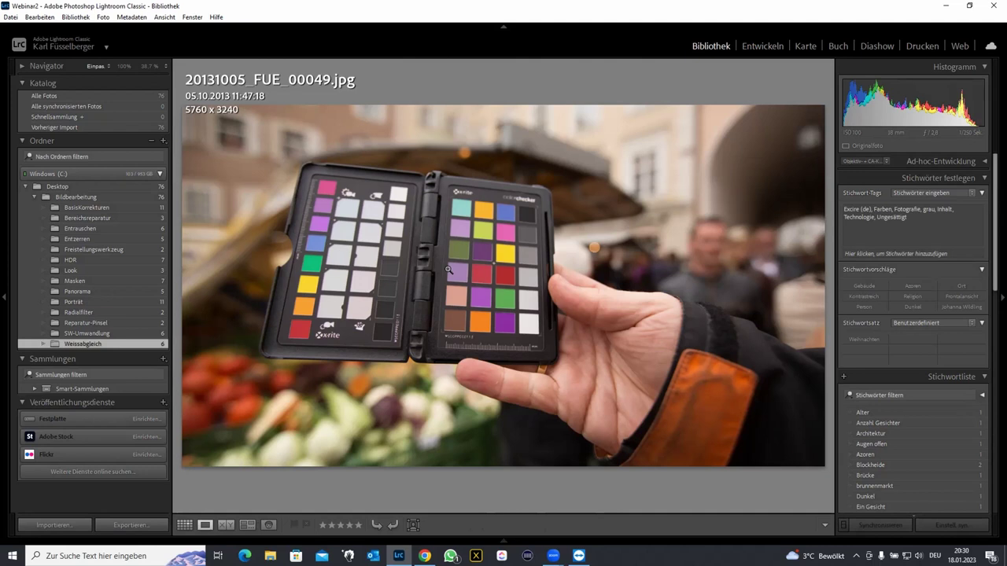
{"action": "left_click", "coordinate": [770, 46]}
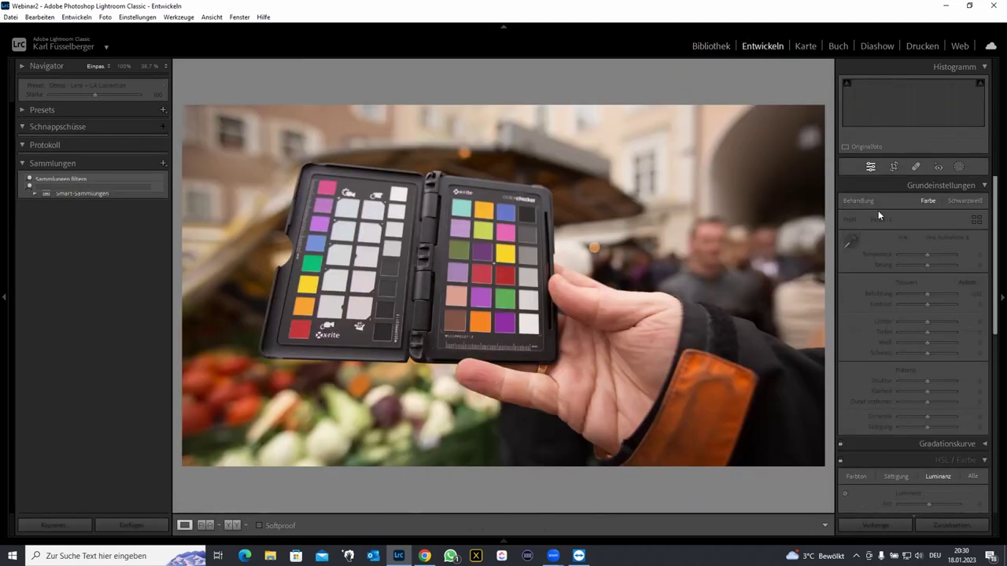
{"action": "left_click", "coordinate": [850, 240]}
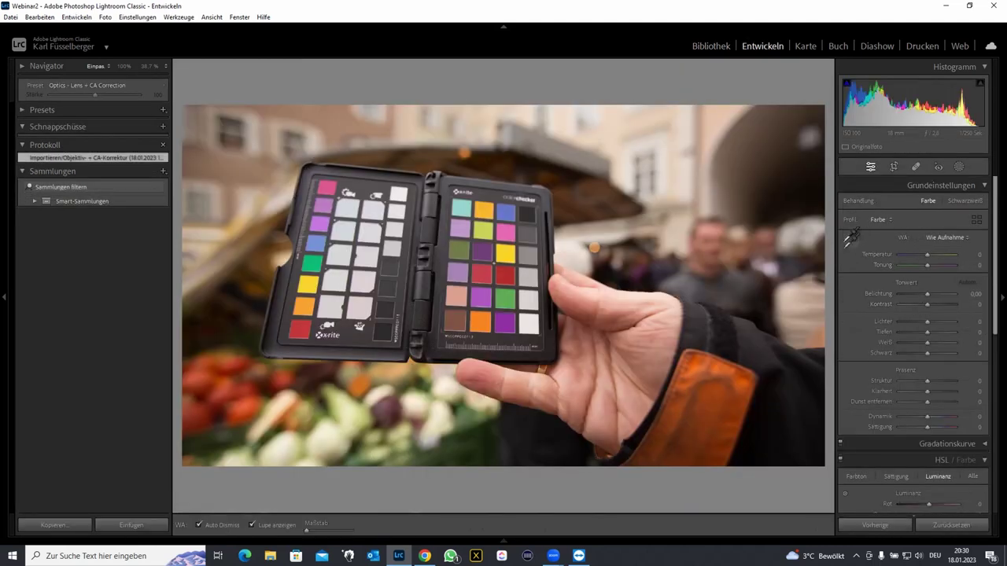
{"action": "left_click", "coordinate": [526, 255]}
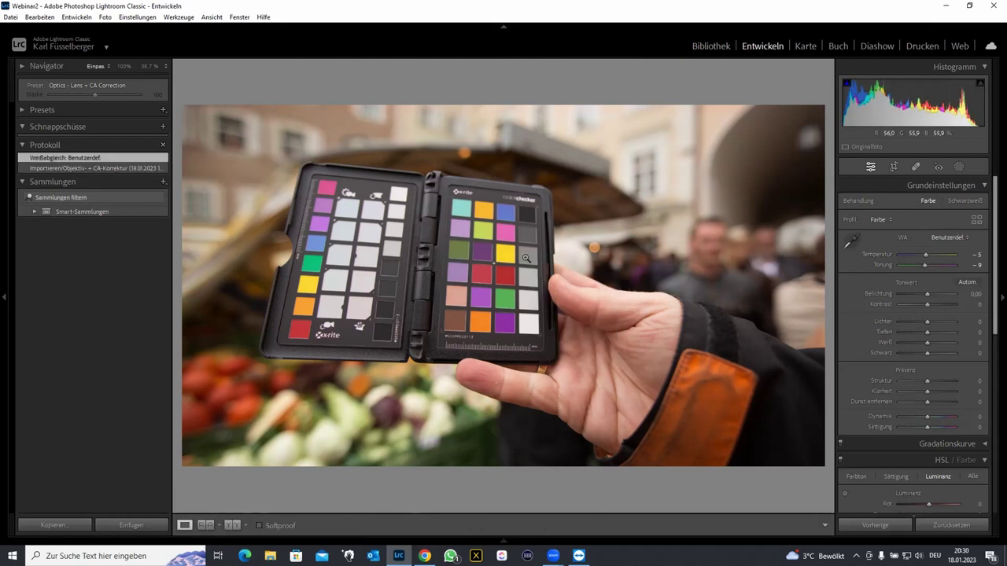
{"action": "key", "text": "g"}
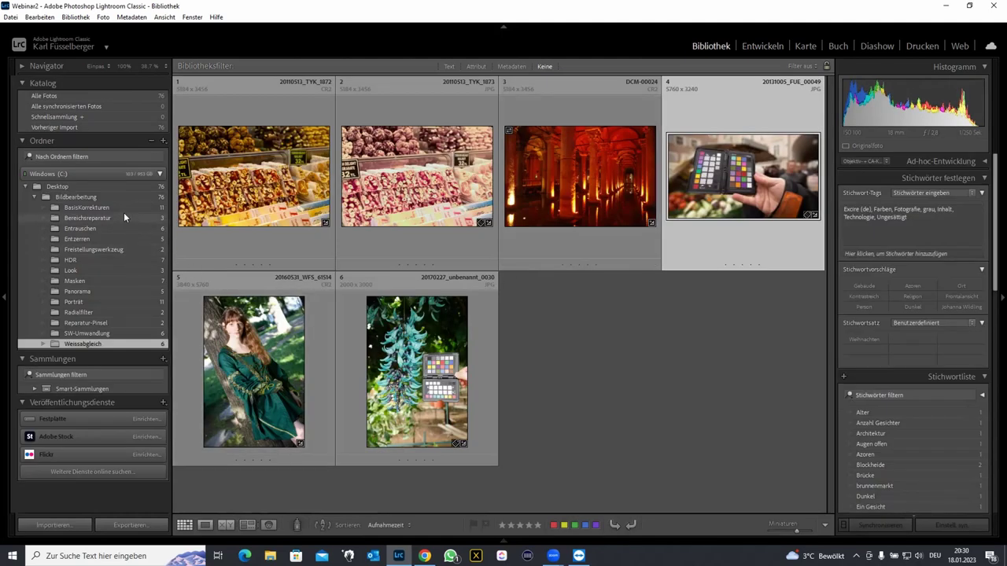
- Show all 76 Bildbearbeitung photos and select the first mountain photo, number 26
{"action": "left_click", "coordinate": [118, 196]}
{"action": "mouse_move", "coordinate": [416, 236]}
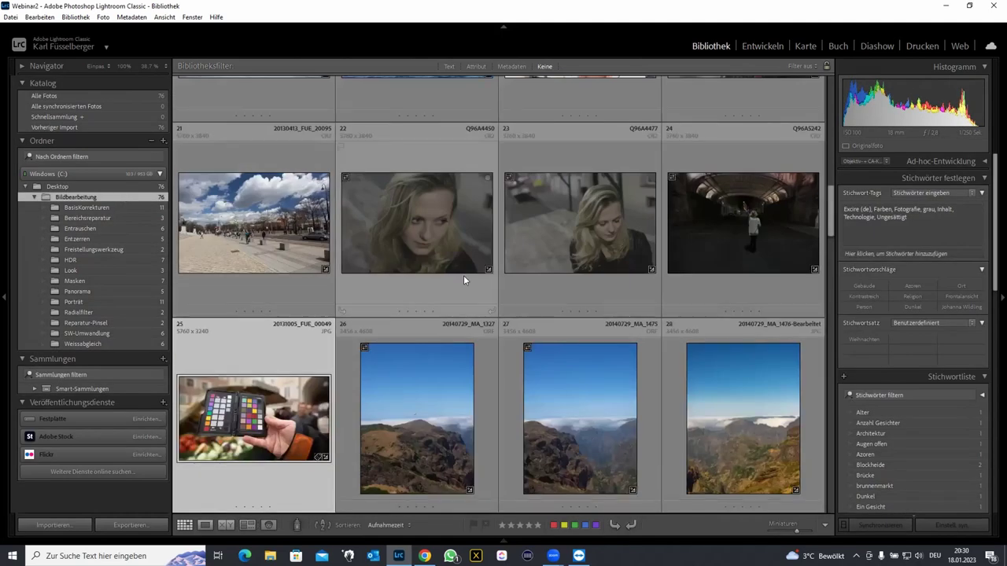
{"action": "scroll", "coordinate": [463, 275], "scroll_direction": "down", "scroll_amount": 2}
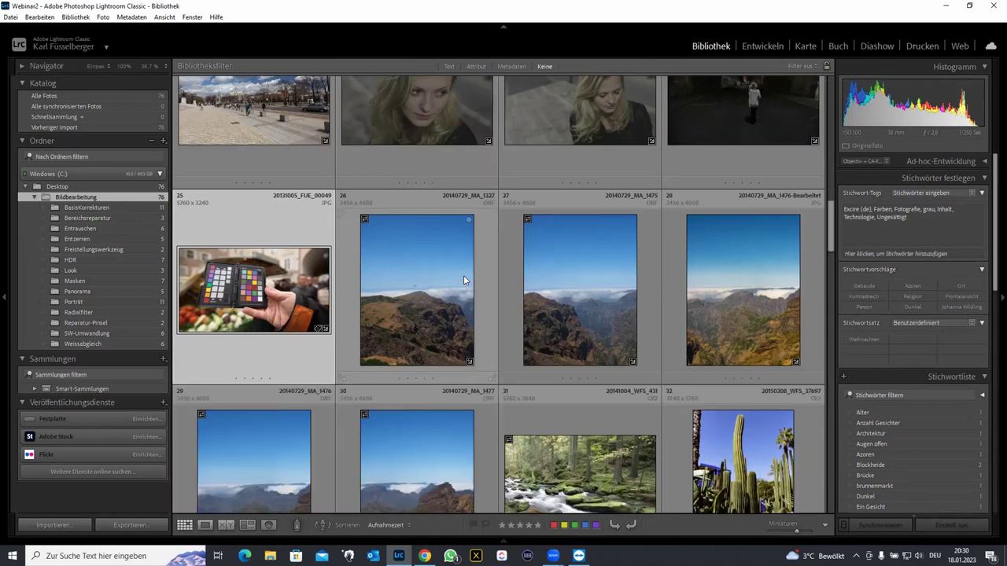
{"action": "scroll", "coordinate": [464, 276], "scroll_direction": "down", "scroll_amount": 2}
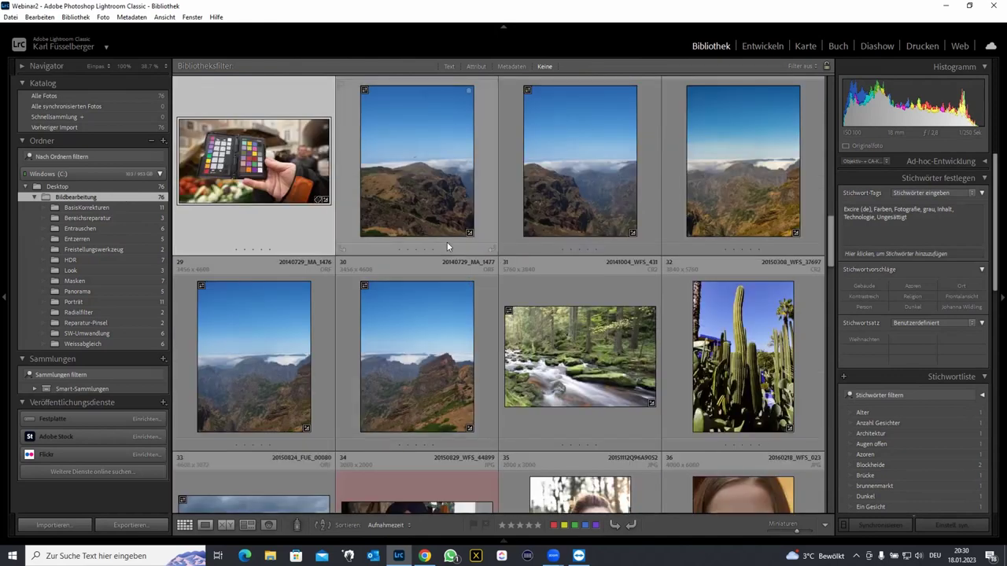
{"action": "scroll", "coordinate": [447, 247], "scroll_direction": "up", "scroll_amount": 5}
{"action": "scroll", "coordinate": [447, 246], "scroll_direction": "up", "scroll_amount": 5}
{"action": "scroll", "coordinate": [447, 246], "scroll_direction": "up", "scroll_amount": 5}
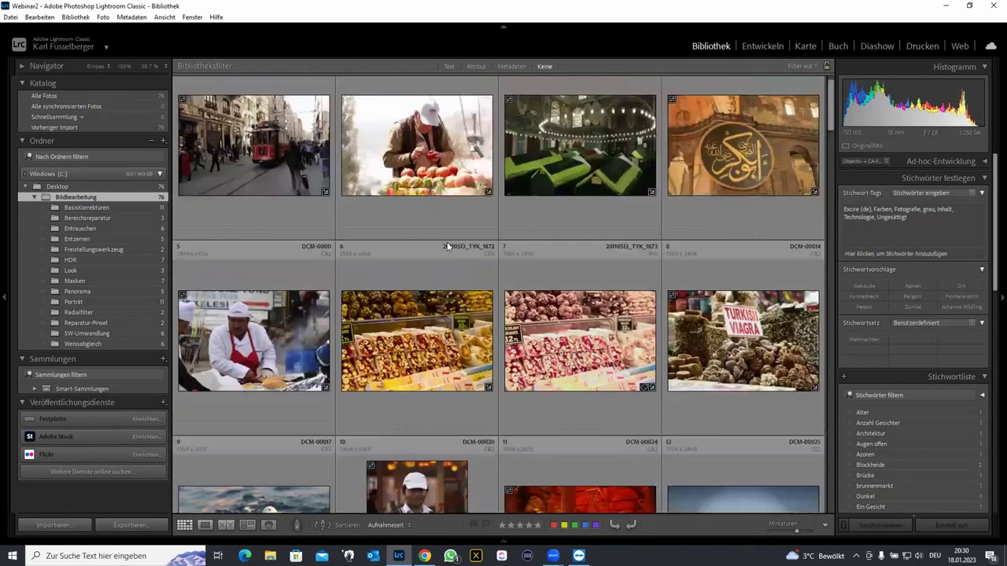
{"action": "scroll", "coordinate": [447, 244], "scroll_direction": "down", "scroll_amount": 3}
{"action": "scroll", "coordinate": [447, 244], "scroll_direction": "down", "scroll_amount": 3}
{"action": "scroll", "coordinate": [447, 244], "scroll_direction": "down", "scroll_amount": 3}
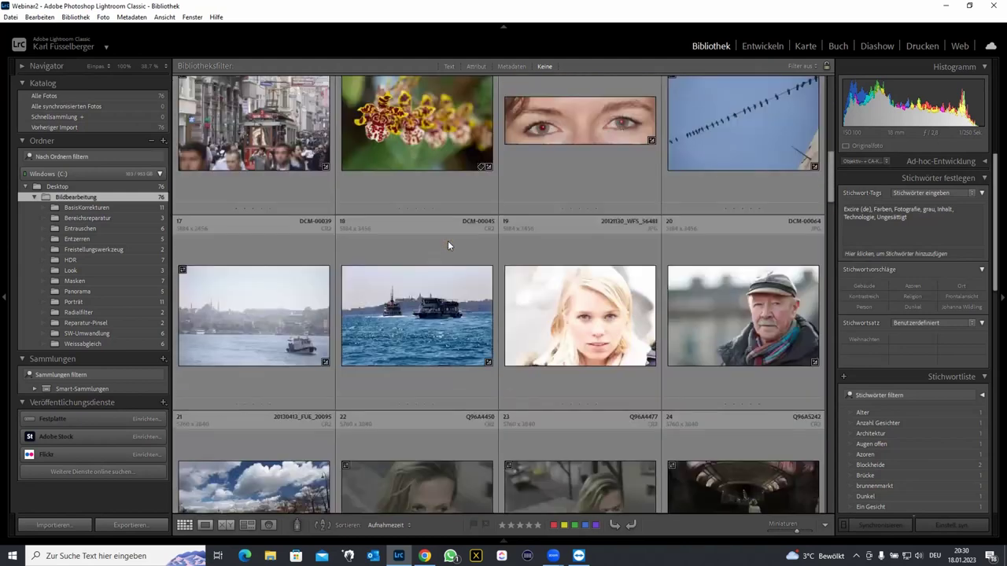
{"action": "scroll", "coordinate": [447, 240], "scroll_direction": "down", "scroll_amount": 2}
{"action": "scroll", "coordinate": [447, 241], "scroll_direction": "down", "scroll_amount": 1}
{"action": "scroll", "coordinate": [448, 241], "scroll_direction": "down", "scroll_amount": 1}
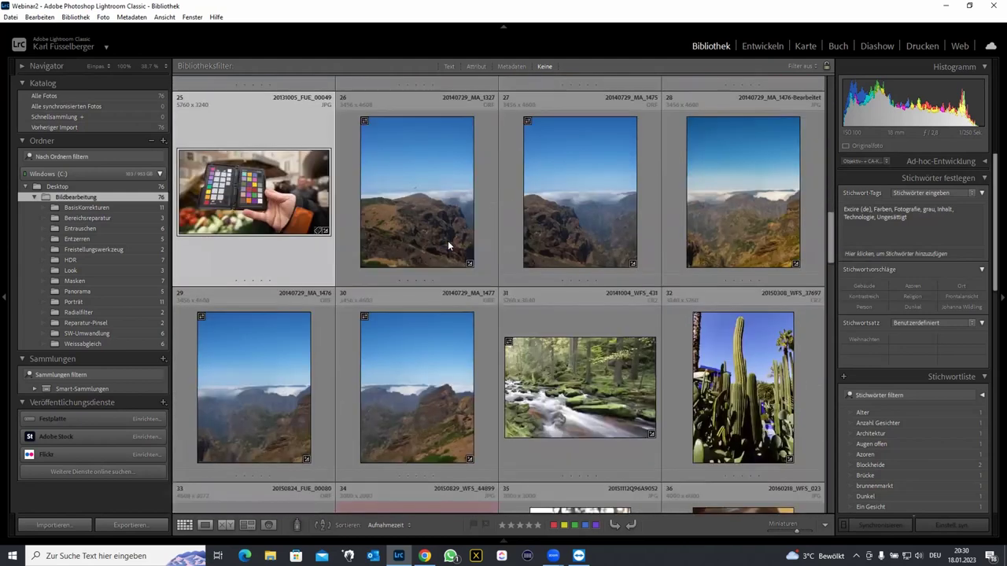
{"action": "left_click", "coordinate": [423, 207]}
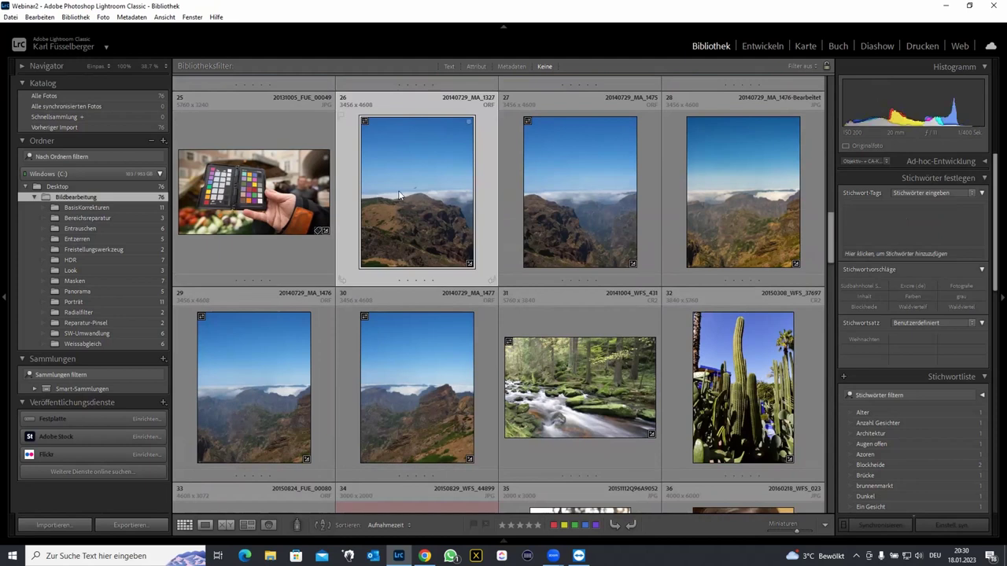
{"action": "key", "text": "Left"}
{"action": "key", "text": "Right"}
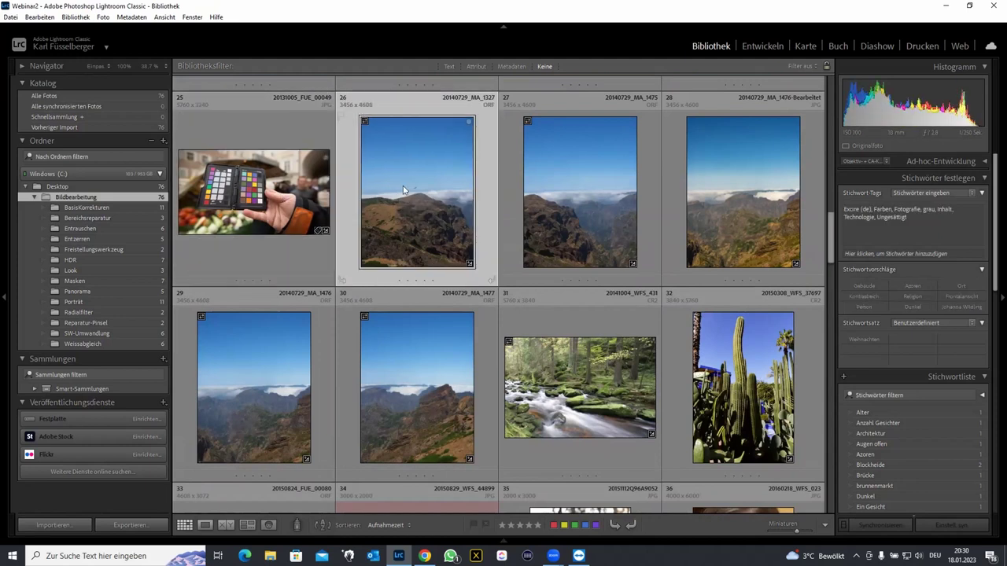
- Give photo 26 Temperature 6811, Tint +17, Vibrance +62, Clarity +38, Dehaze +15, then select photos 26–30
{"action": "left_click", "coordinate": [765, 46]}
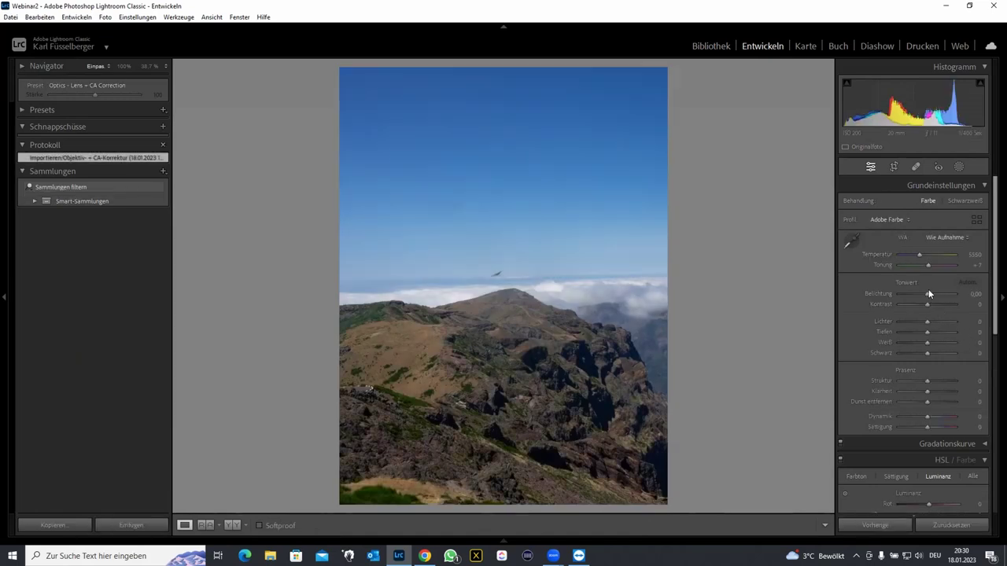
{"action": "left_click_drag", "start_coordinate": [919, 254], "coordinate": [932, 268]}
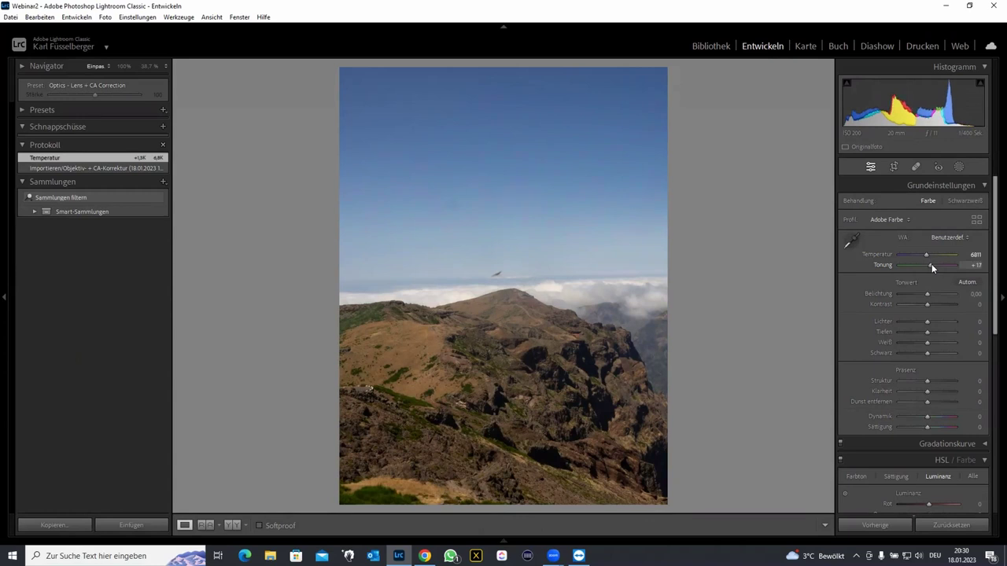
{"action": "mouse_move", "coordinate": [927, 416]}
{"action": "left_mouse_down"}
{"action": "mouse_move", "coordinate": [945, 418]}
{"action": "mouse_move", "coordinate": [936, 393]}
{"action": "mouse_move", "coordinate": [932, 401]}
{"action": "left_mouse_up"}
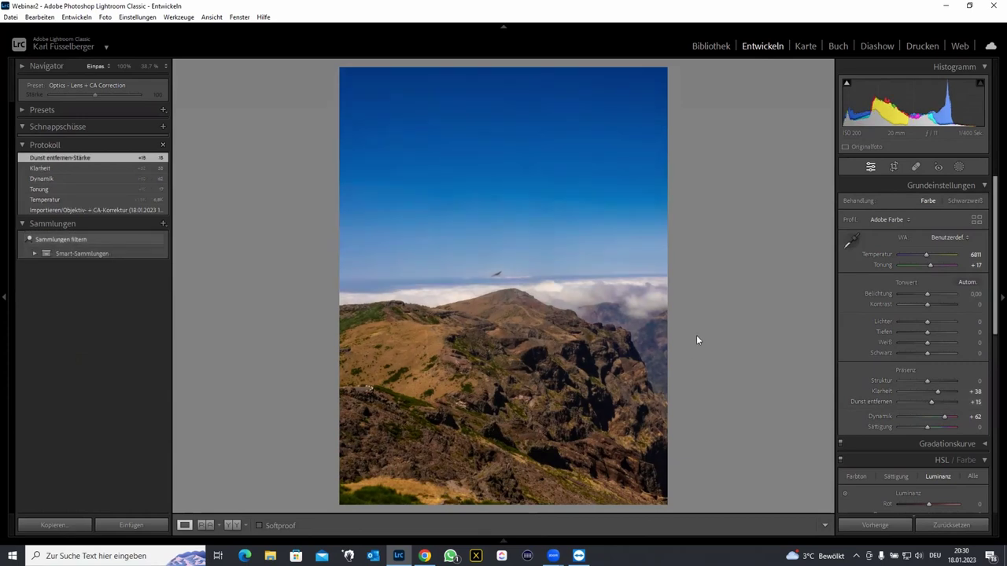
{"action": "key", "text": "g"}
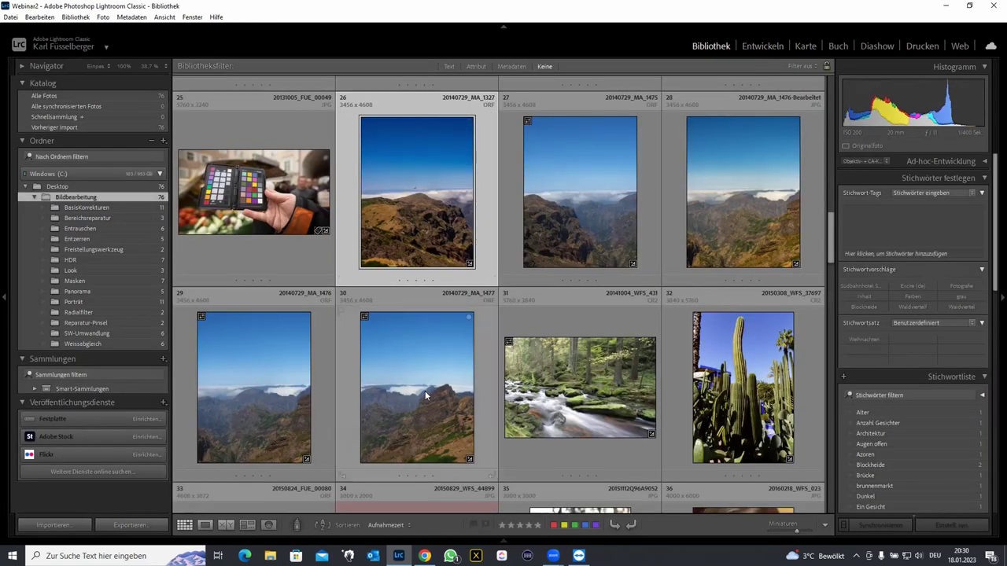
{"action": "left_click", "coordinate": [424, 391], "text": "ctrl"}
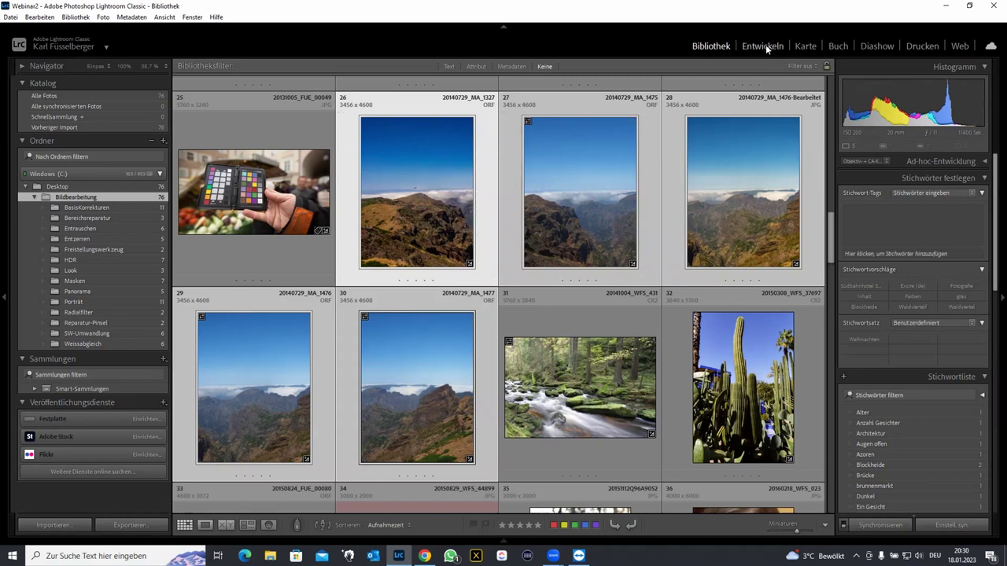
- Sync the edits to all five mountain photos, enable Auto-Sync, and shrink the grid thumbnails
{"action": "left_click", "coordinate": [948, 529]}
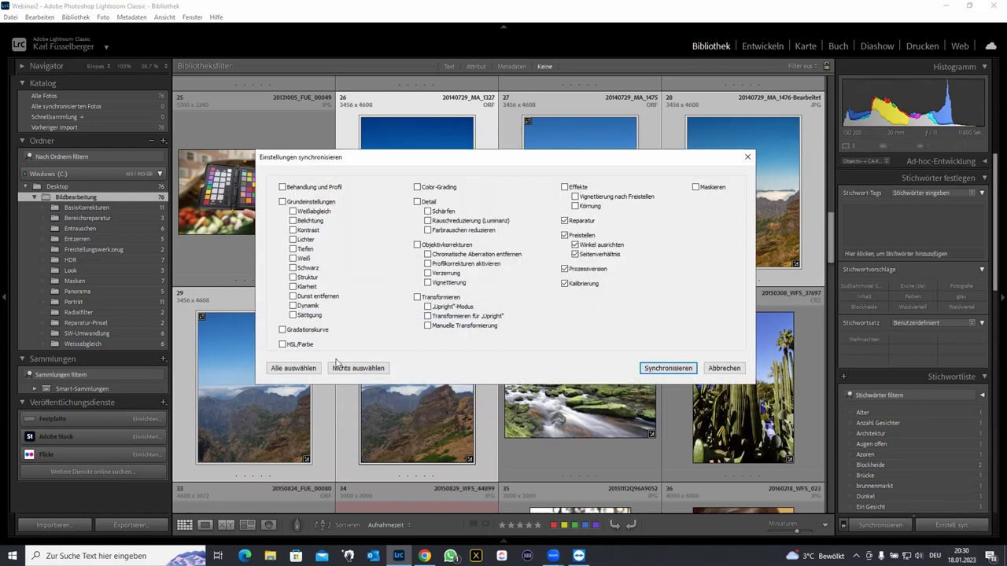
{"action": "left_click", "coordinate": [668, 368]}
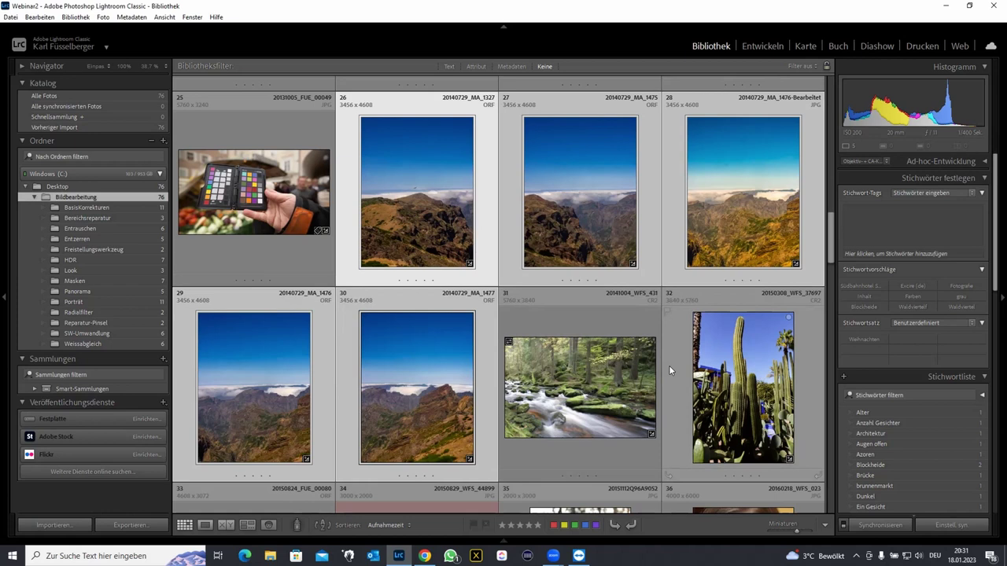
{"action": "left_click", "coordinate": [991, 300]}
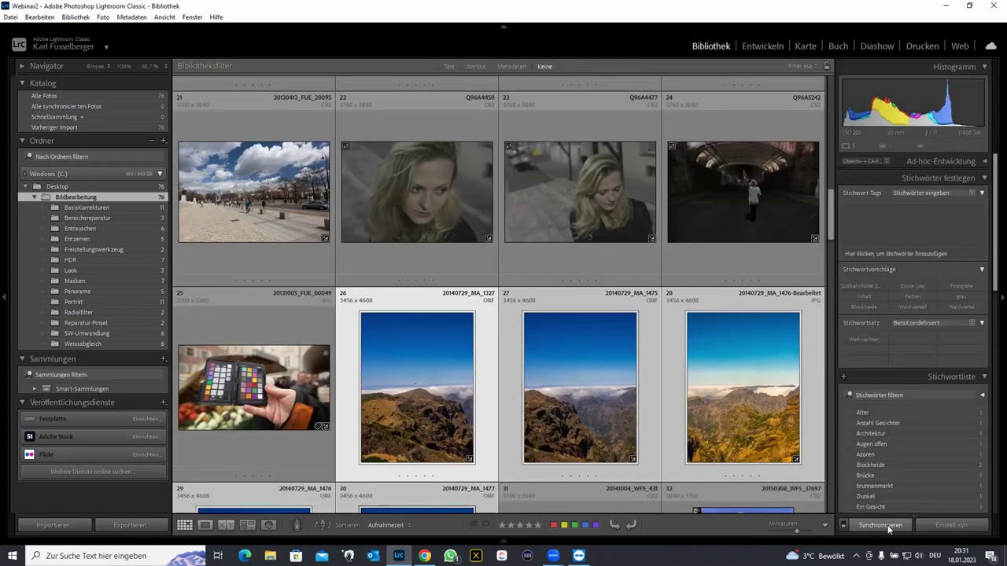
{"action": "left_click", "coordinate": [841, 525]}
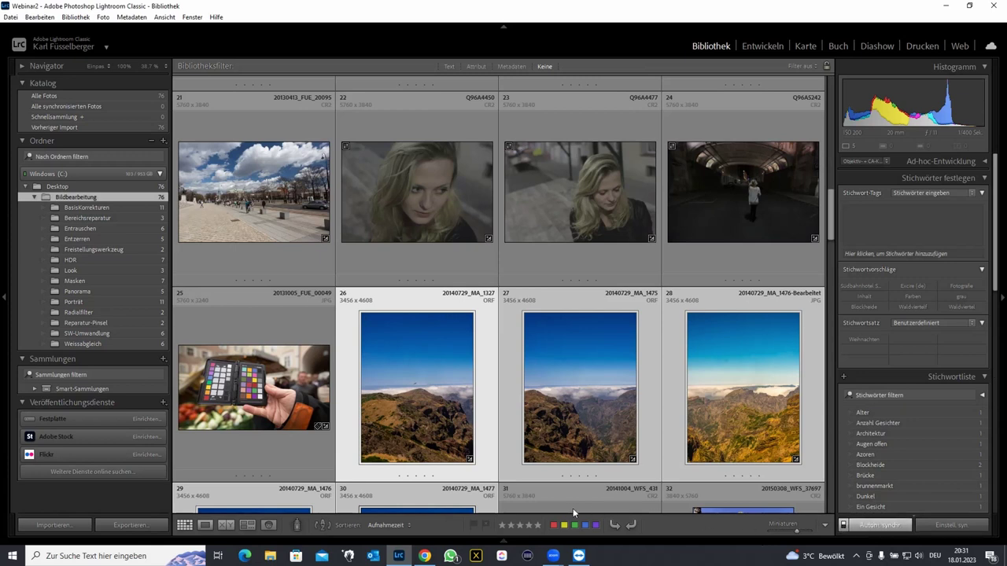
{"action": "left_click_drag", "start_coordinate": [795, 532], "coordinate": [787, 533]}
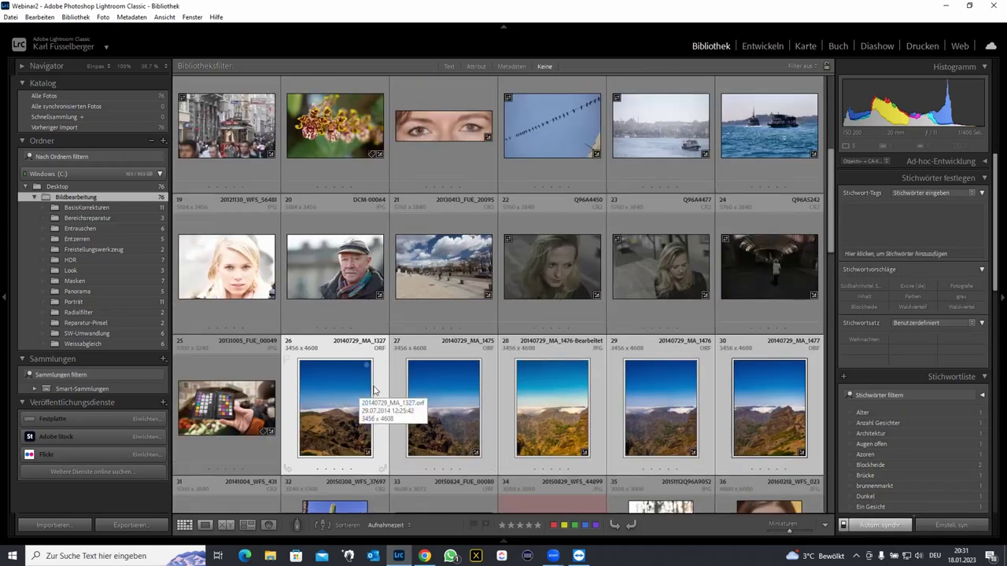
{"action": "mouse_move", "coordinate": [335, 408]}
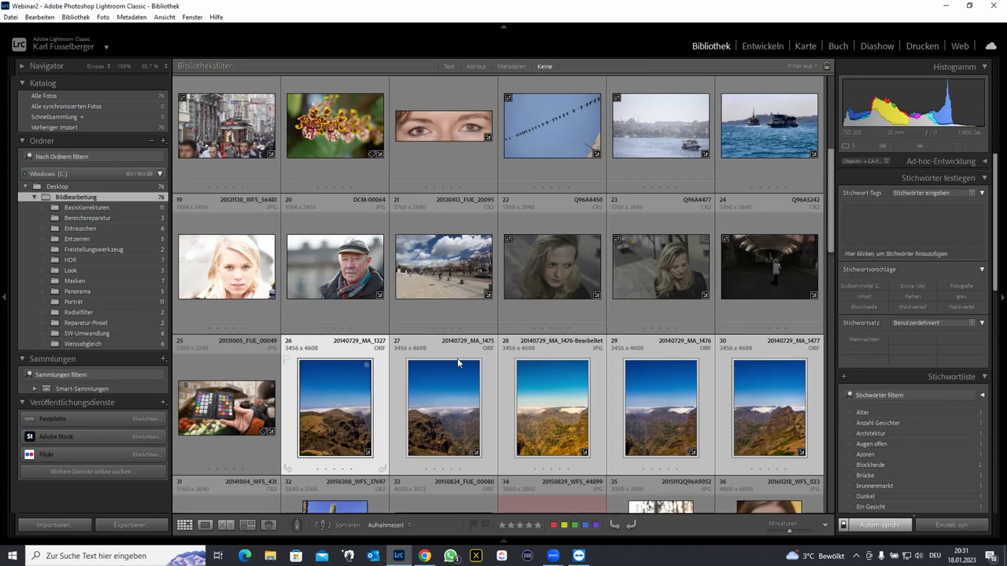
{"action": "left_click", "coordinate": [761, 45]}
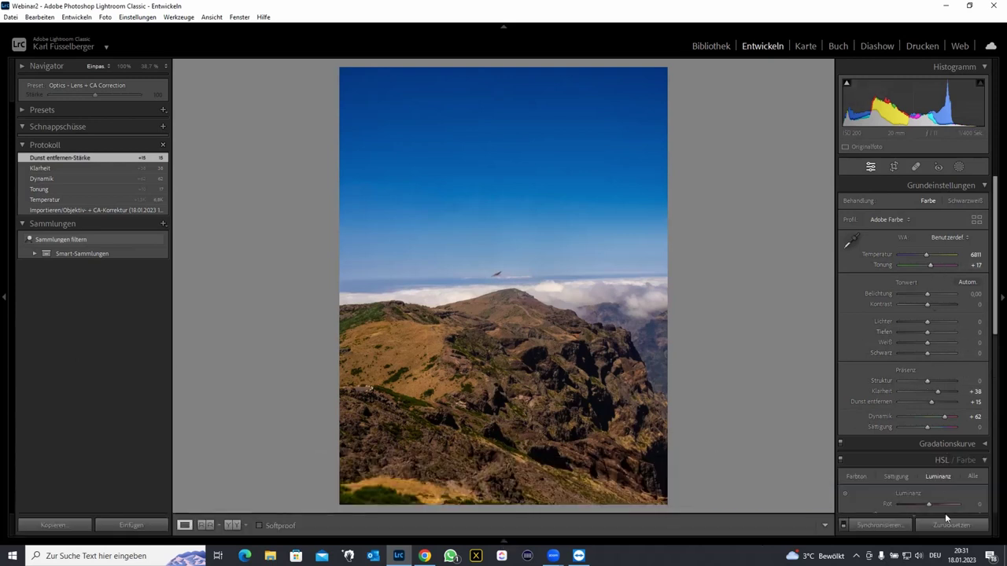
- Reset the mountain photo's develop settings and turn on automatic syncing
{"action": "left_click", "coordinate": [943, 526]}
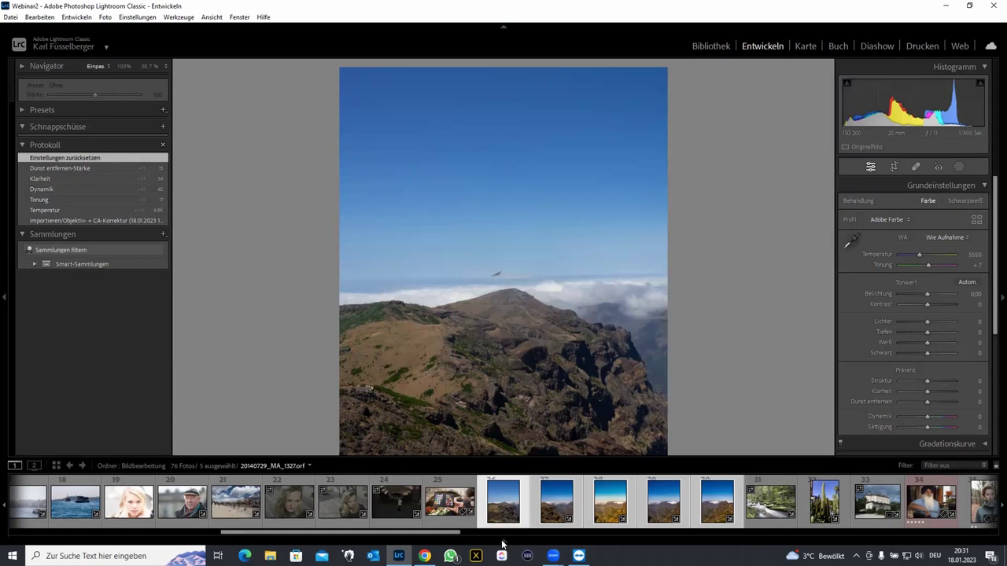
{"action": "left_click_drag", "start_coordinate": [993, 322], "coordinate": [993, 511]}
{"action": "left_click", "coordinate": [843, 526]}
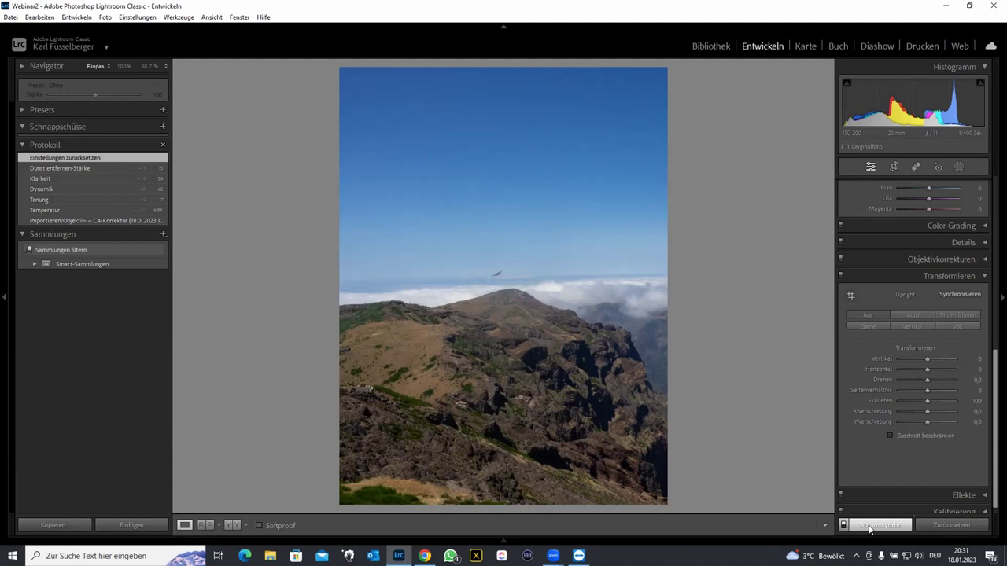
{"action": "key", "text": "g"}
{"action": "key", "text": "d"}
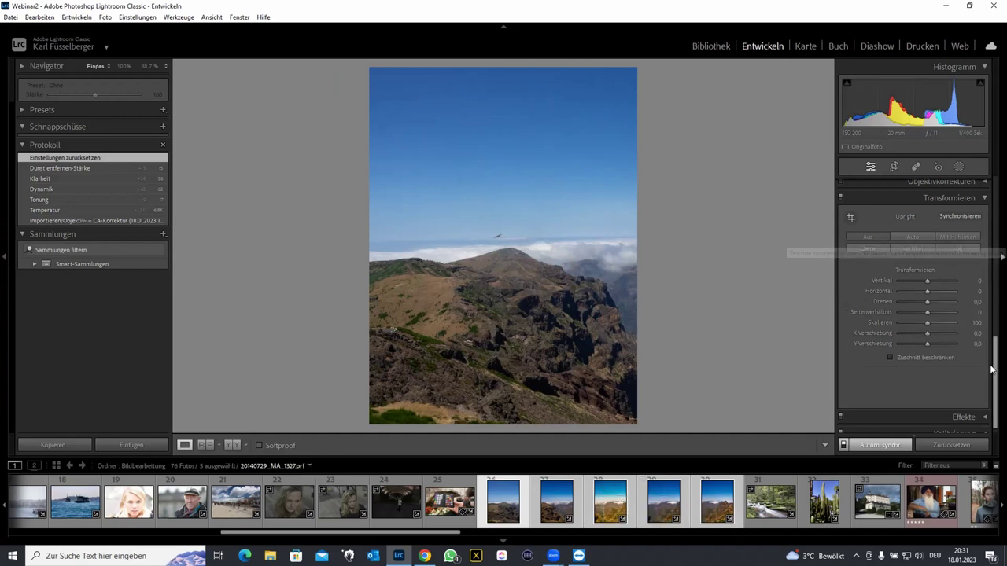
- Set Exposure +0.28, Contrast +6, Highlights +19, Shadows +11 and Vibrance +15 on all five photos
{"action": "scroll", "coordinate": [992, 370], "scroll_direction": "up", "scroll_amount": 10}
{"action": "left_click_drag", "start_coordinate": [931, 293], "coordinate": [920, 294]}
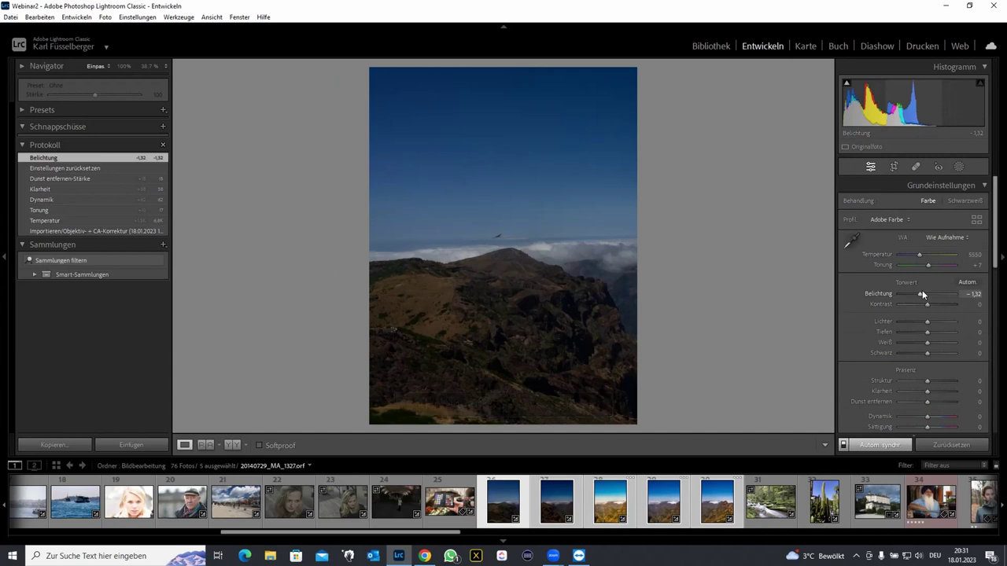
{"action": "double_click", "coordinate": [922, 290]}
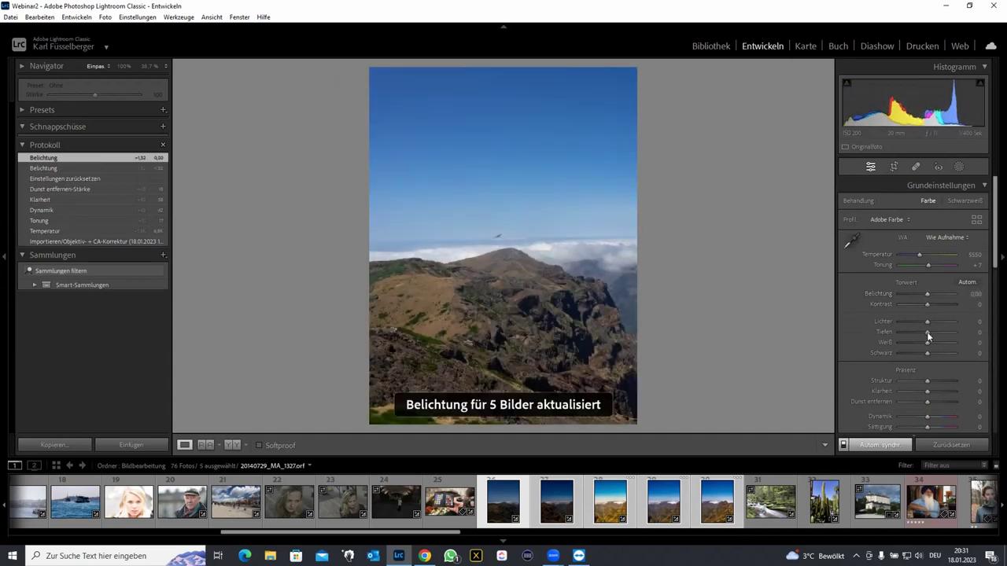
{"action": "left_click_drag", "start_coordinate": [932, 418], "coordinate": [934, 417]}
{"action": "left_click_drag", "start_coordinate": [928, 320], "coordinate": [934, 336]}
{"action": "left_click_drag", "start_coordinate": [923, 293], "coordinate": [928, 301]}
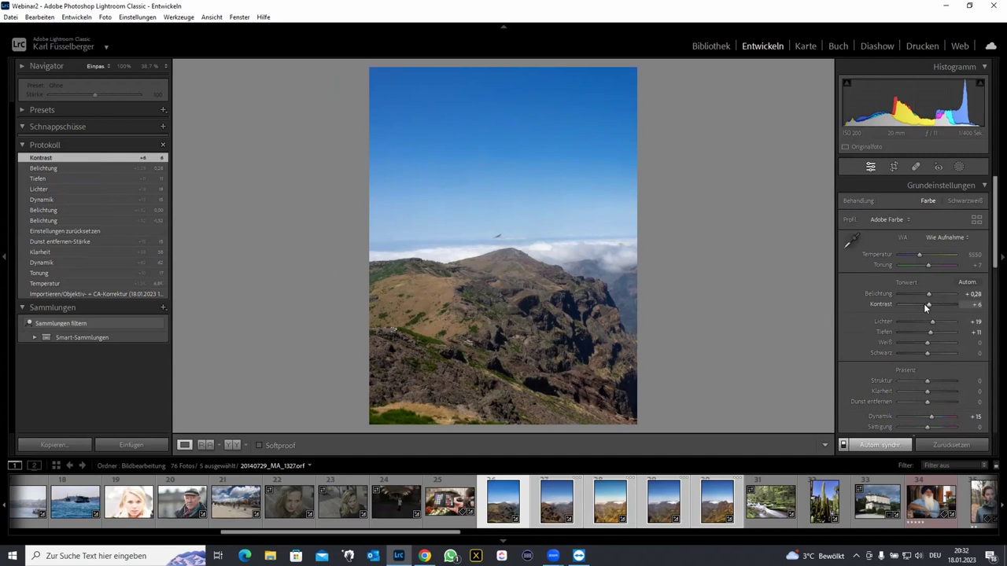
{"action": "left_click", "coordinate": [958, 166]}
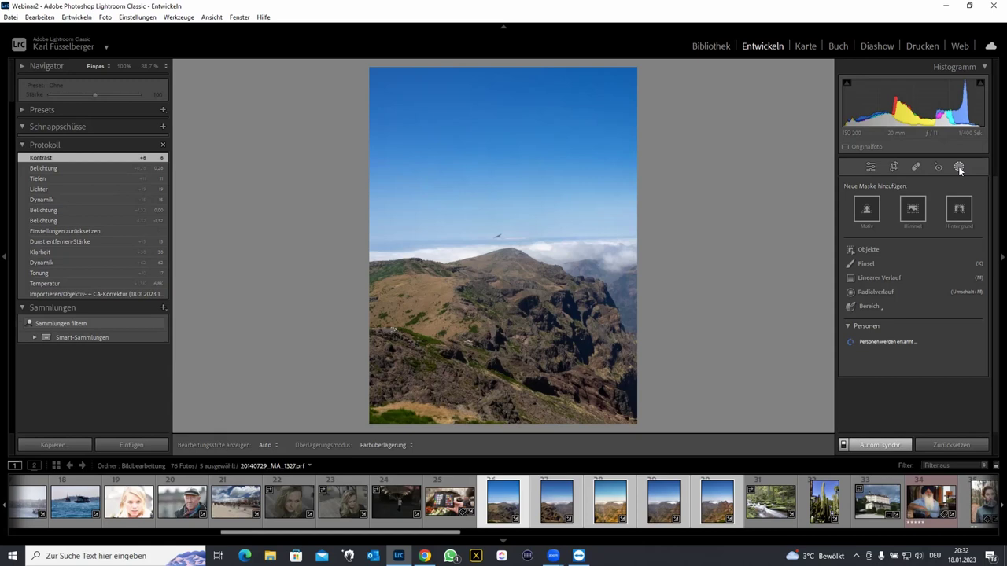
- Add a sky mask with Exposure -0.59 and Clarity +22, then return to the grid
{"action": "left_click", "coordinate": [915, 211]}
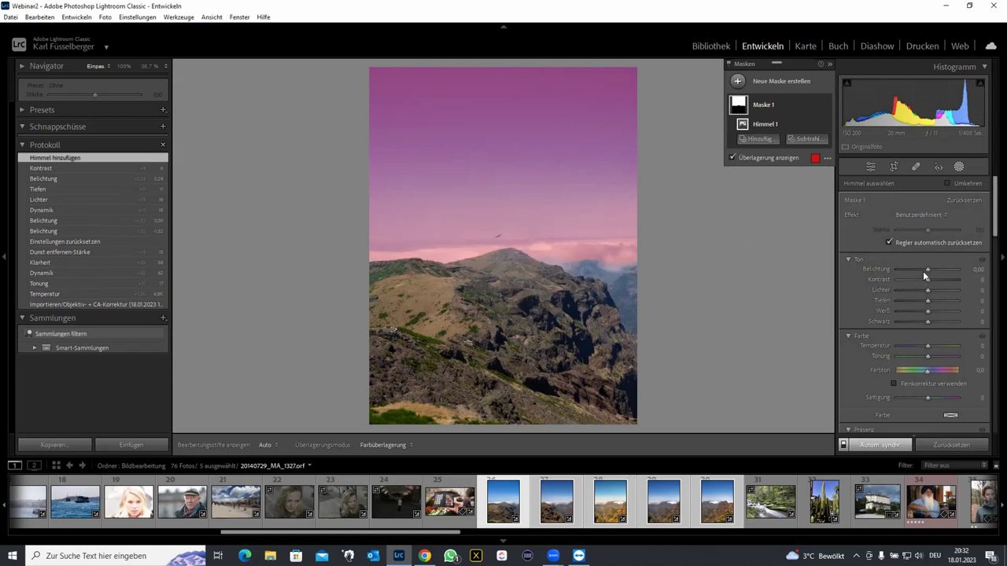
{"action": "left_click_drag", "start_coordinate": [926, 269], "coordinate": [920, 269]}
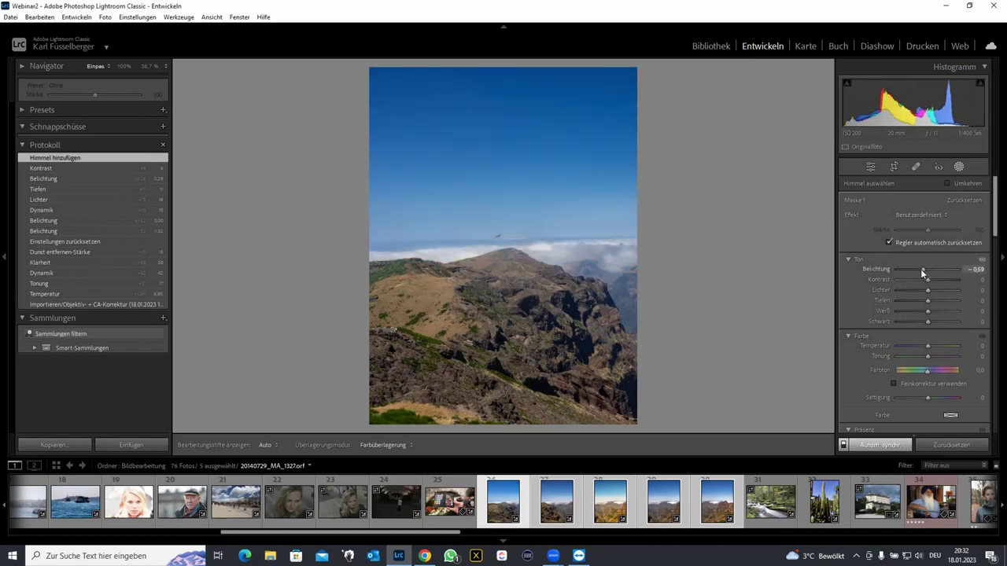
{"action": "scroll", "coordinate": [934, 320], "scroll_direction": "down", "scroll_amount": 5}
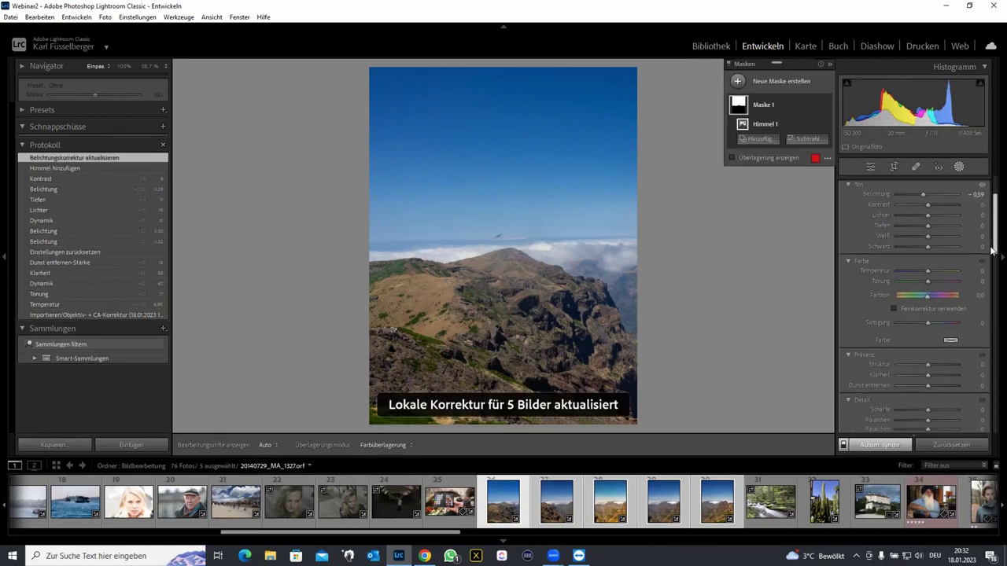
{"action": "left_click_drag", "start_coordinate": [929, 328], "coordinate": [935, 331]}
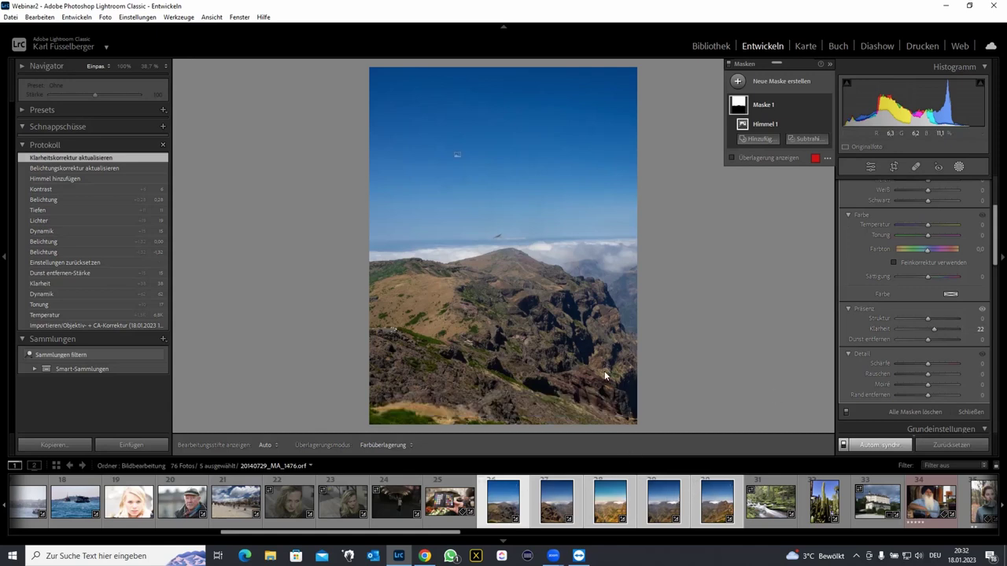
{"action": "key", "text": "g"}
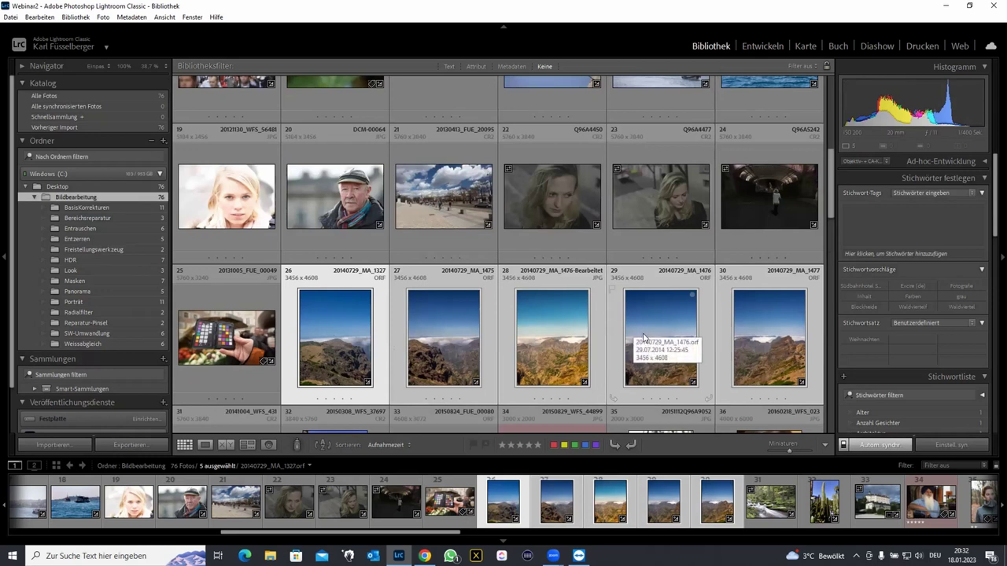
- Deselect photo 28 and merge the four remaining mountain photos into an auto-cropped panorama
{"action": "left_click", "coordinate": [558, 343], "text": "ctrl"}
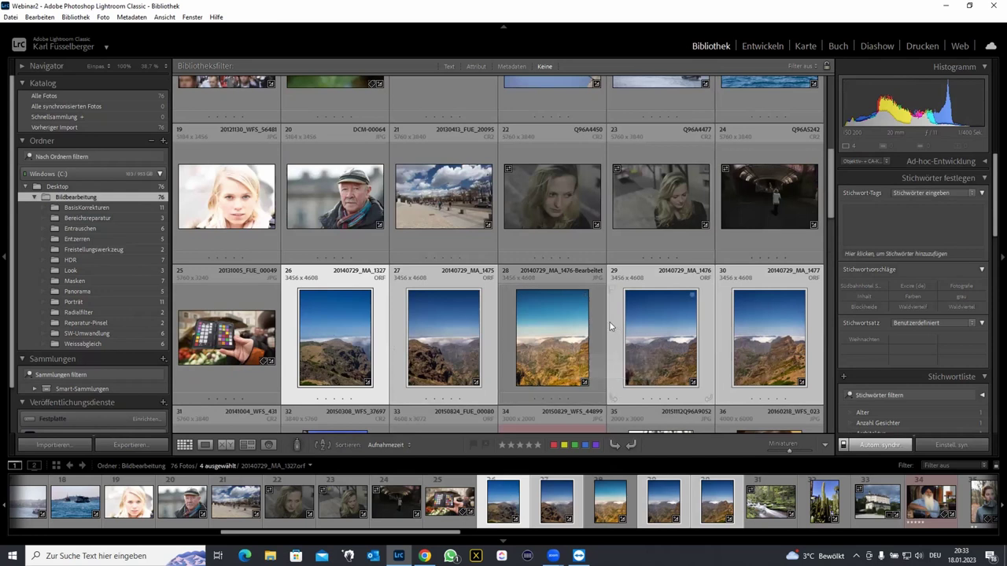
{"action": "scroll", "coordinate": [610, 326], "scroll_direction": "down", "scroll_amount": 2}
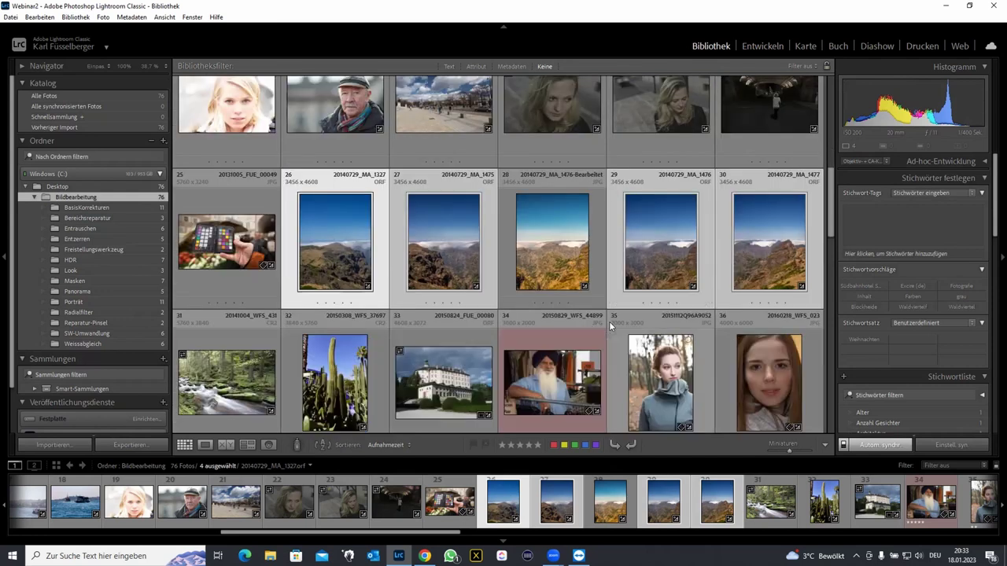
{"action": "right_click", "coordinate": [467, 242]}
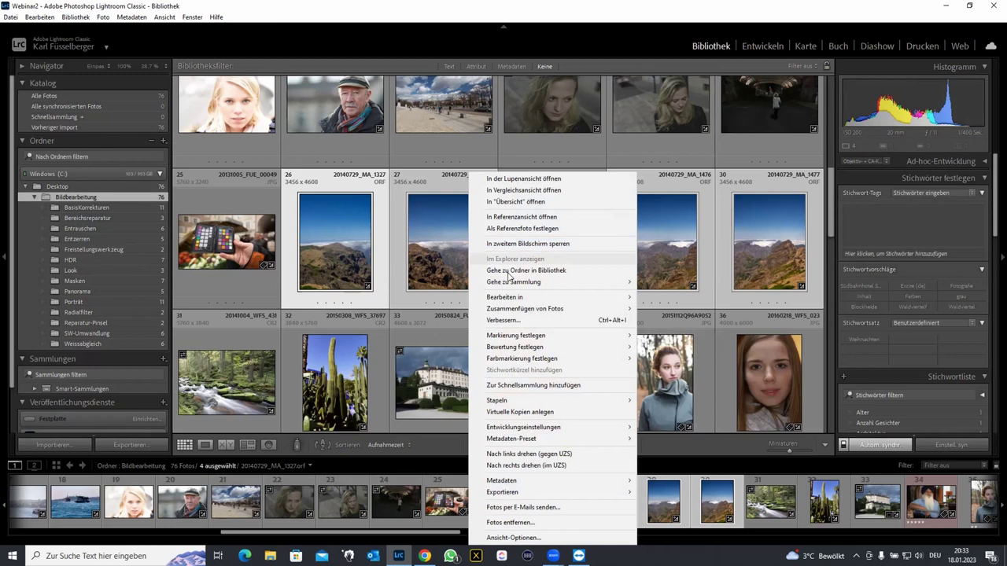
{"action": "mouse_move", "coordinate": [525, 309]}
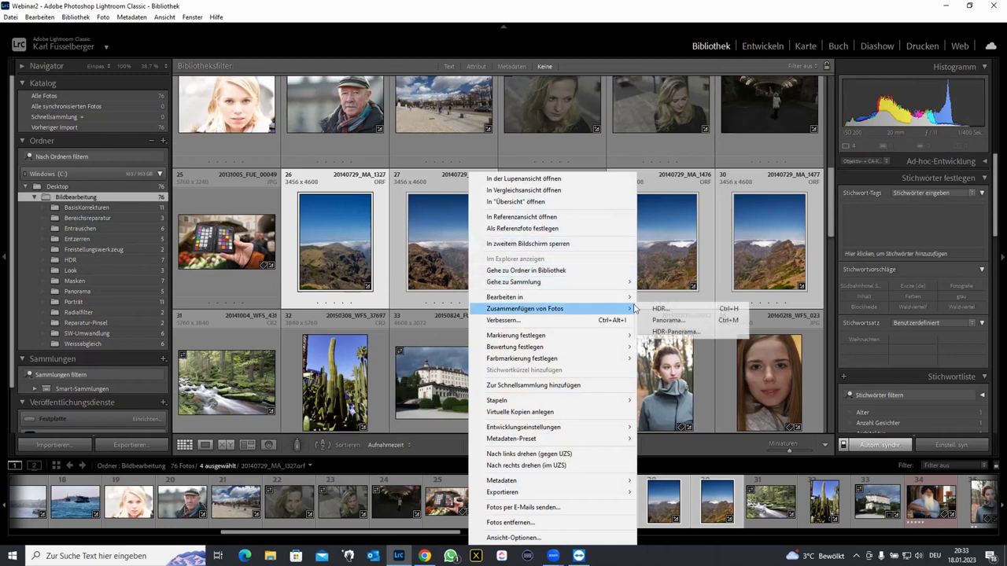
{"action": "left_click", "coordinate": [684, 323]}
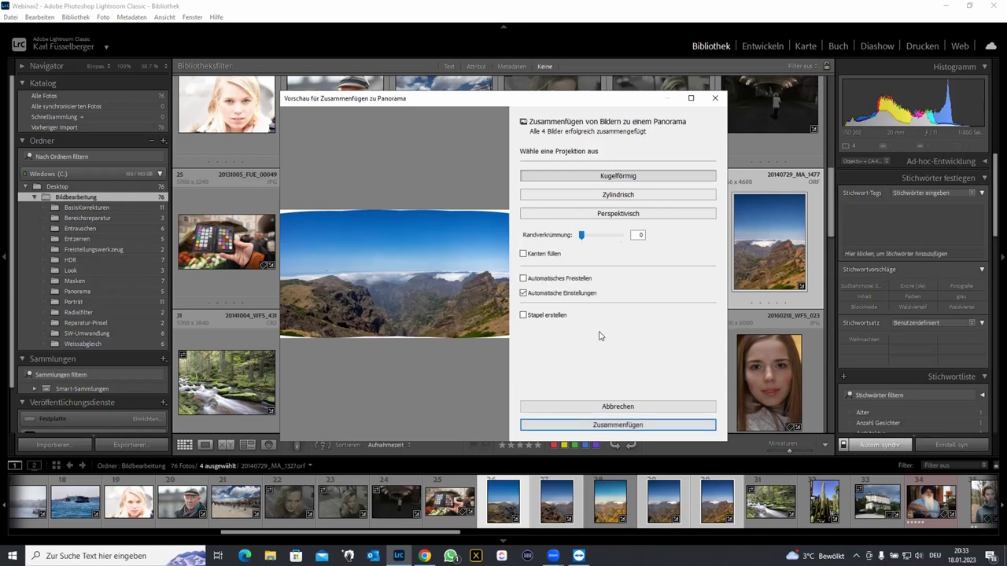
{"action": "left_click", "coordinate": [524, 279]}
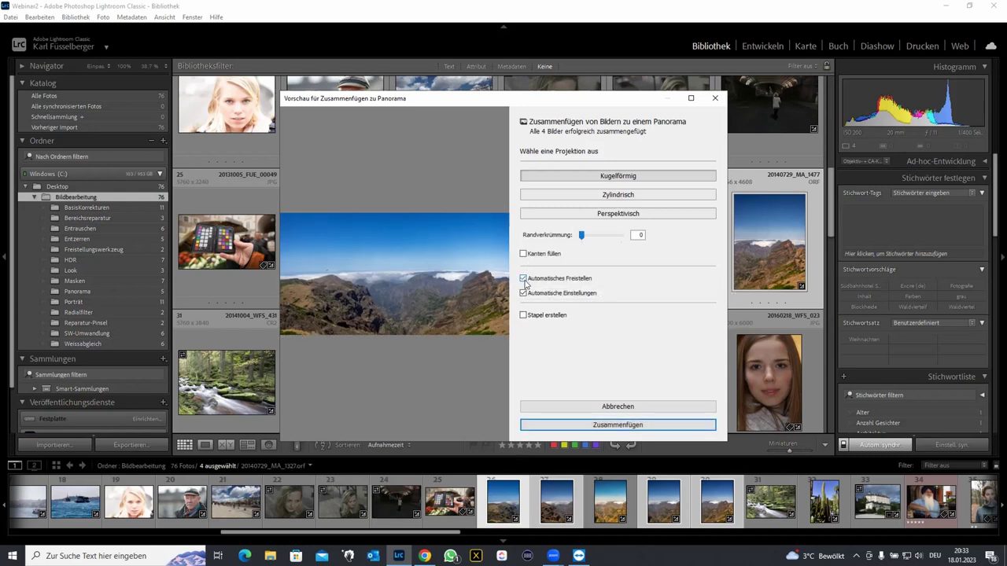
{"action": "left_click", "coordinate": [604, 425]}
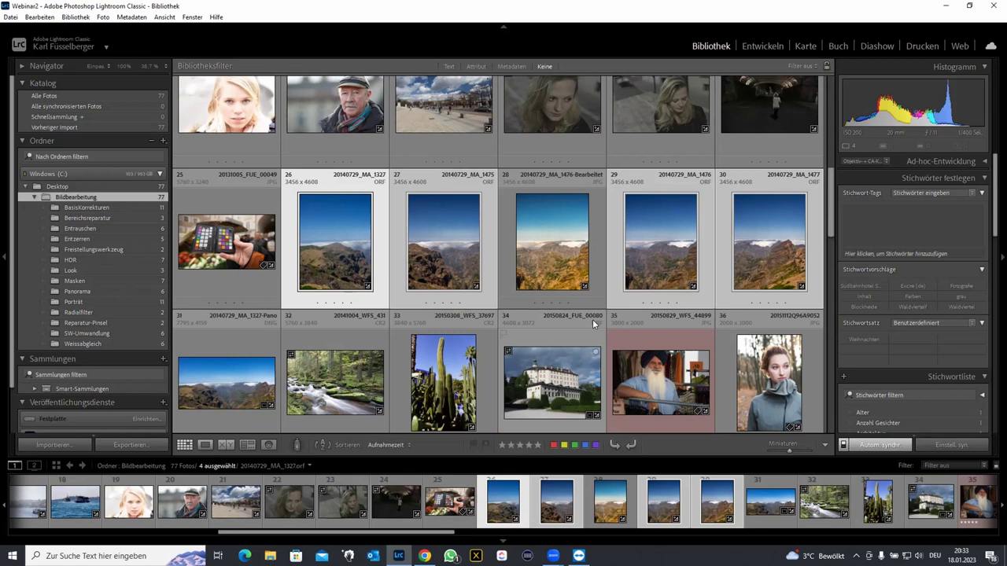
- Open the panorama in Develop and straighten it by 1,05°
{"action": "double_click", "coordinate": [236, 399]}
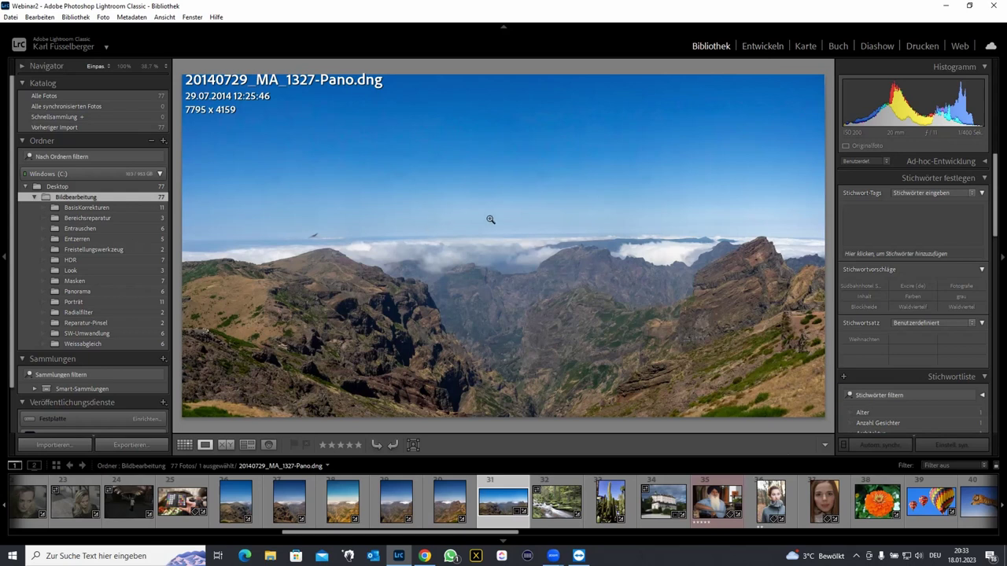
{"action": "left_click", "coordinate": [762, 46]}
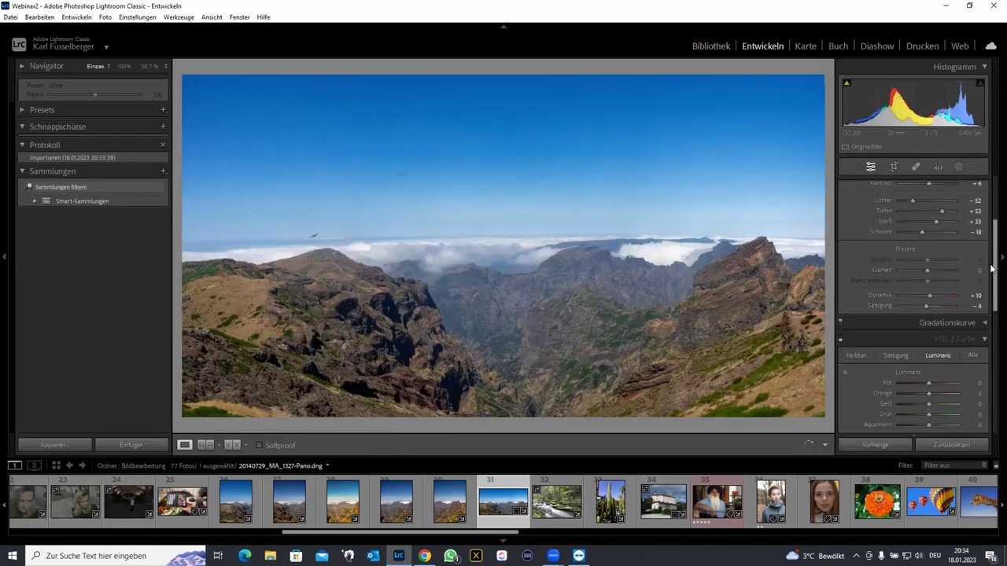
{"action": "scroll", "coordinate": [991, 270], "scroll_direction": "up", "scroll_amount": 5}
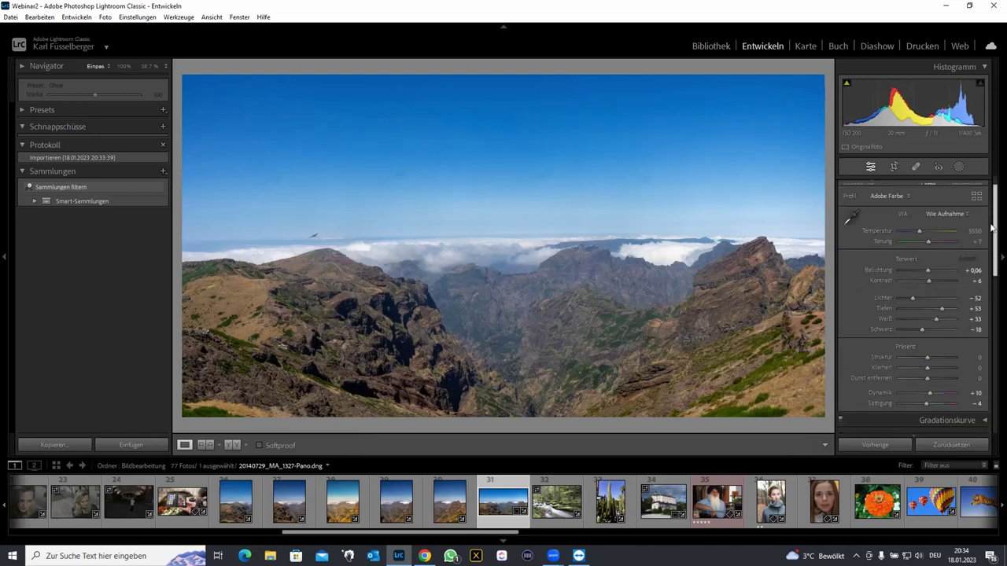
{"action": "key", "text": "r"}
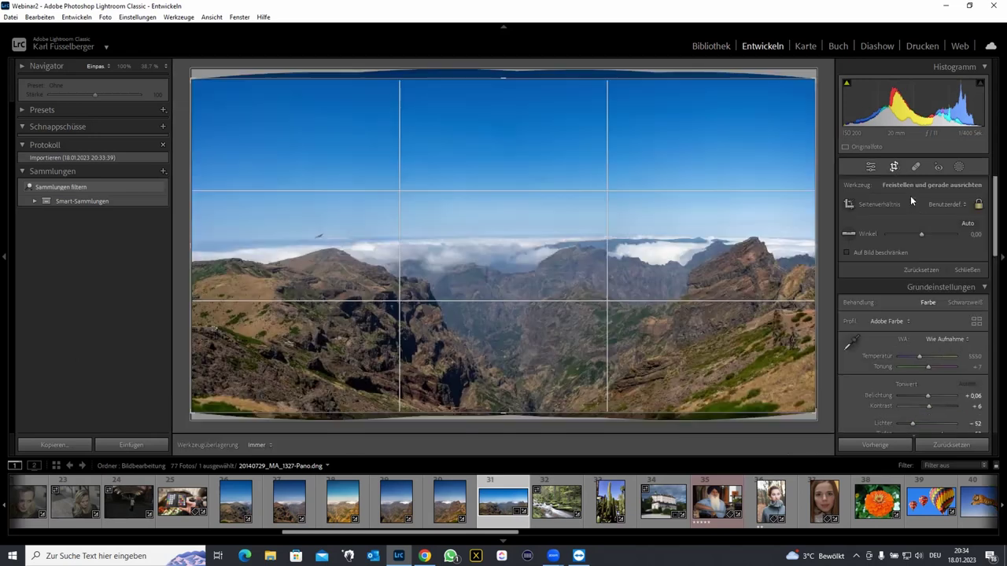
{"action": "left_click_drag", "start_coordinate": [923, 232], "coordinate": [920, 234]}
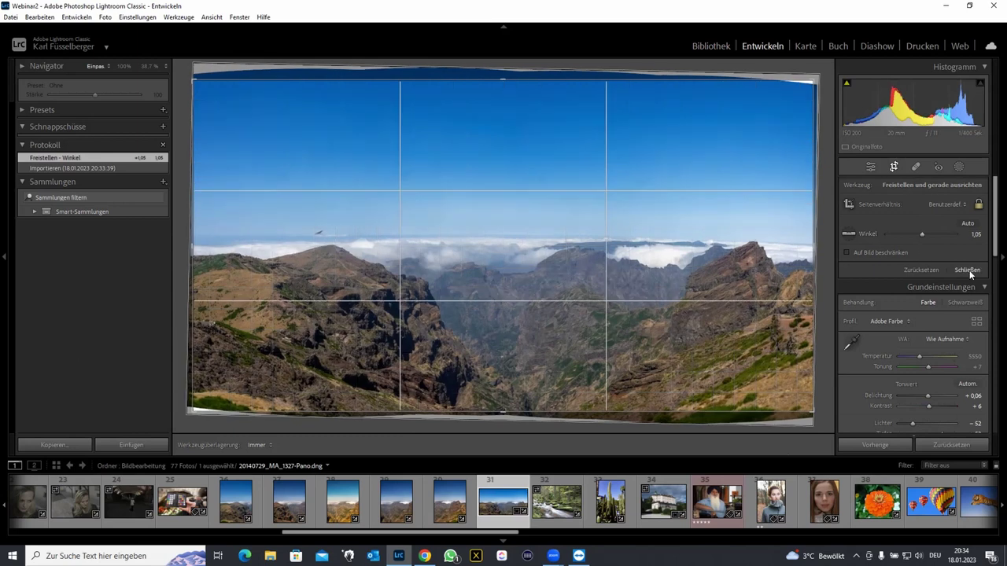
{"action": "left_click", "coordinate": [967, 270]}
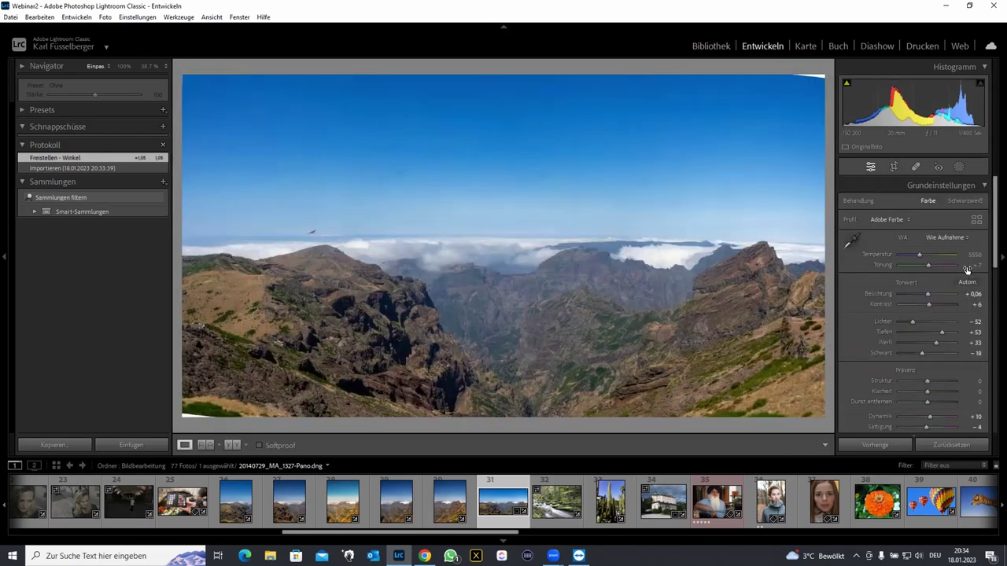
- Constrain the panorama's crop to the image (7604 × 4057) and return to the grid
{"action": "left_click", "coordinate": [893, 166]}
{"action": "left_click", "coordinate": [849, 252]}
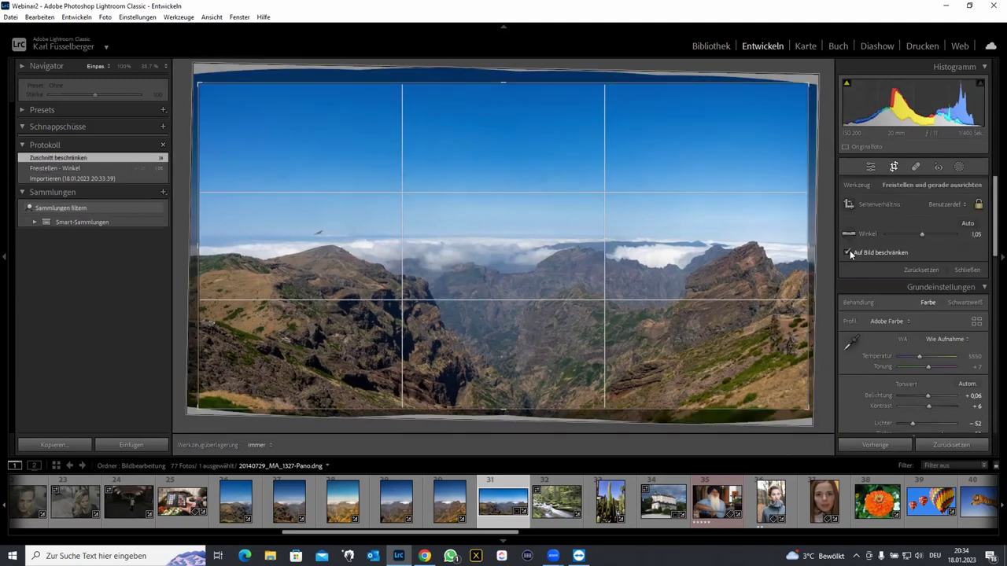
{"action": "left_click", "coordinate": [968, 270]}
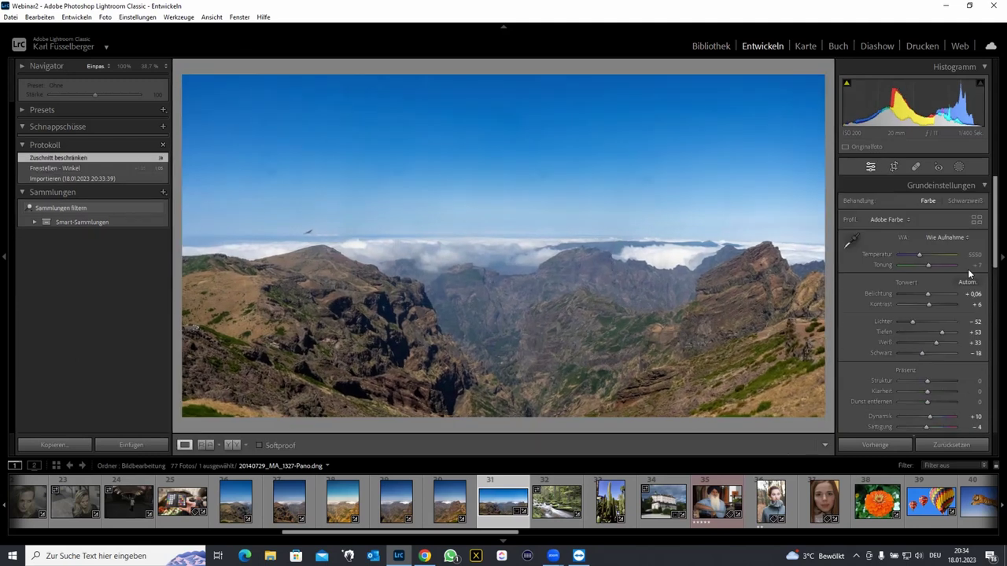
{"action": "left_click", "coordinate": [952, 269]}
{"action": "key", "text": "g"}
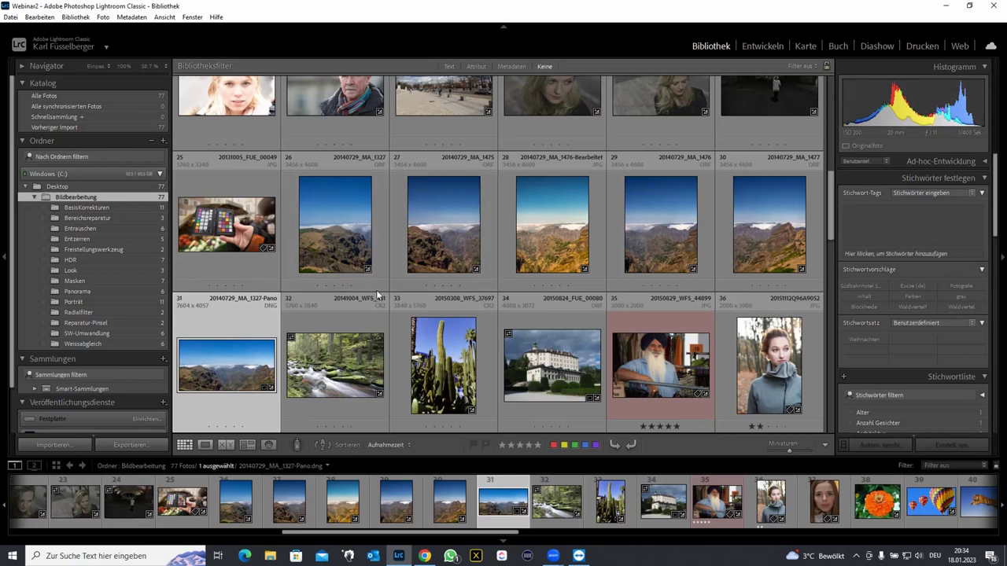
- View the cropped panorama full-size, then return to the grid
{"action": "scroll", "coordinate": [377, 292], "scroll_direction": "down", "scroll_amount": 2}
{"action": "scroll", "coordinate": [377, 293], "scroll_direction": "down", "scroll_amount": 1}
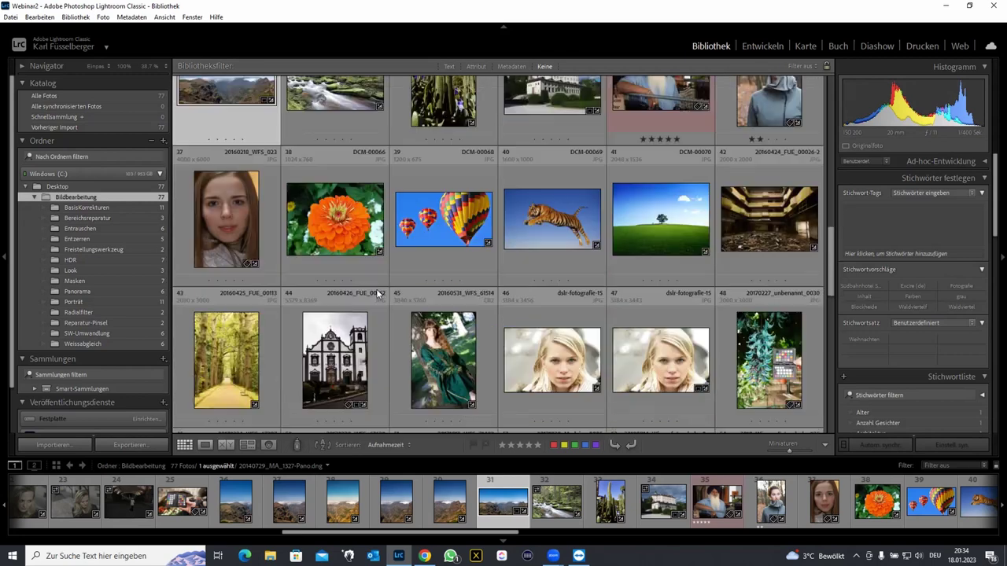
{"action": "scroll", "coordinate": [377, 292], "scroll_direction": "down", "scroll_amount": 1}
{"action": "scroll", "coordinate": [376, 289], "scroll_direction": "down", "scroll_amount": 1}
{"action": "scroll", "coordinate": [376, 289], "scroll_direction": "down", "scroll_amount": 2}
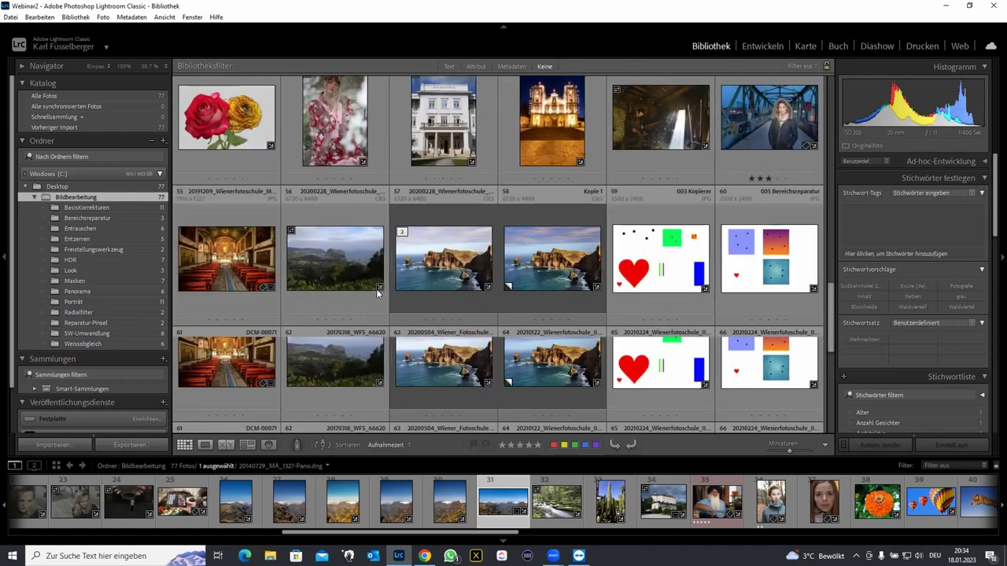
{"action": "scroll", "coordinate": [376, 288], "scroll_direction": "up", "scroll_amount": 5}
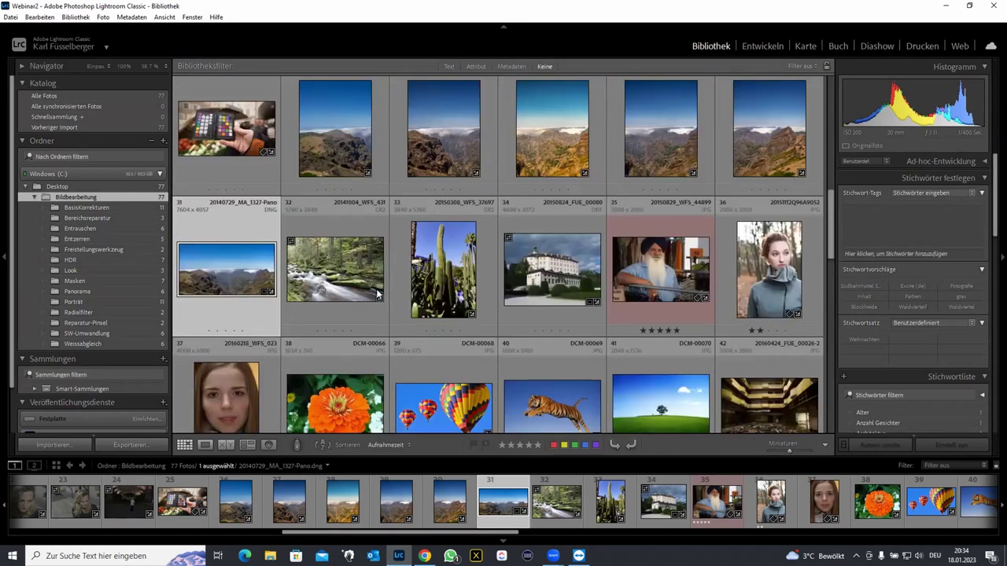
{"action": "double_click", "coordinate": [249, 275]}
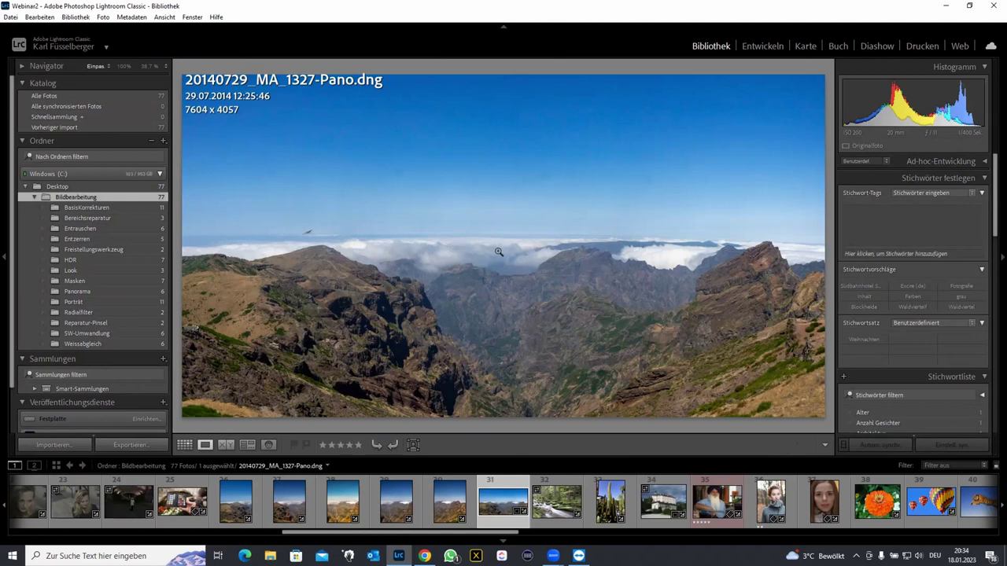
{"action": "key", "text": "g"}
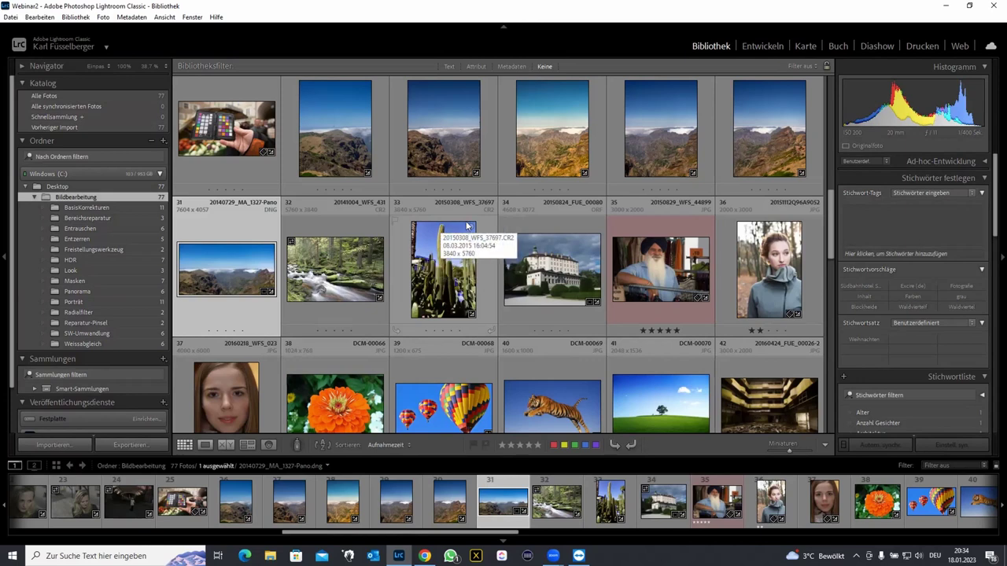
- Open the candlelit table portrait _P3A9794.cr3, photo 69, in the Develop module
{"action": "scroll", "coordinate": [467, 226], "scroll_direction": "down", "scroll_amount": 1}
{"action": "scroll", "coordinate": [467, 224], "scroll_direction": "down", "scroll_amount": 1}
{"action": "scroll", "coordinate": [467, 223], "scroll_direction": "down", "scroll_amount": 1}
{"action": "scroll", "coordinate": [467, 222], "scroll_direction": "down", "scroll_amount": 1}
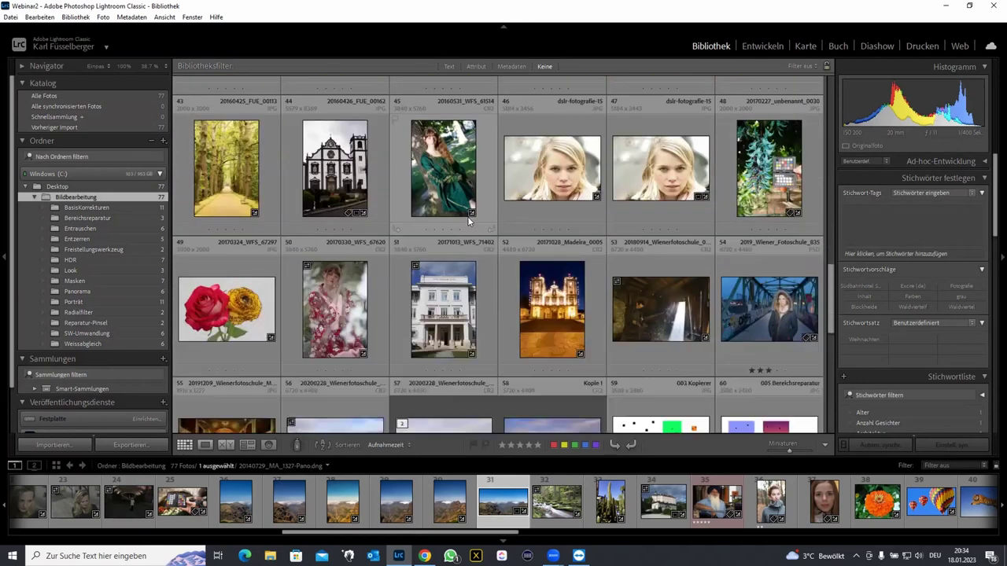
{"action": "scroll", "coordinate": [467, 216], "scroll_direction": "down", "scroll_amount": 1}
{"action": "scroll", "coordinate": [467, 216], "scroll_direction": "down", "scroll_amount": 1}
{"action": "scroll", "coordinate": [467, 216], "scroll_direction": "down", "scroll_amount": 1}
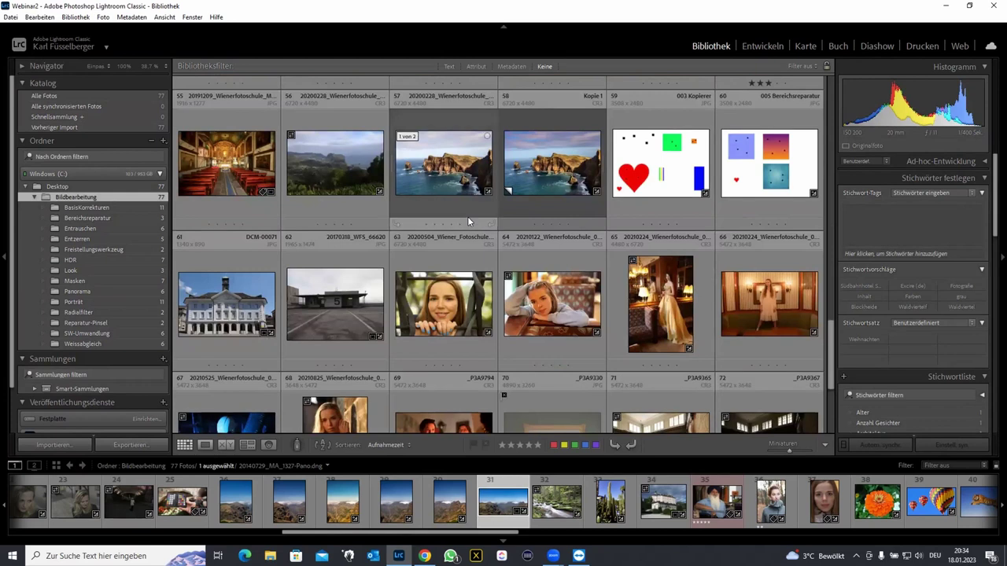
{"action": "scroll", "coordinate": [467, 216], "scroll_direction": "down", "scroll_amount": 1}
{"action": "scroll", "coordinate": [467, 218], "scroll_direction": "down", "scroll_amount": 1}
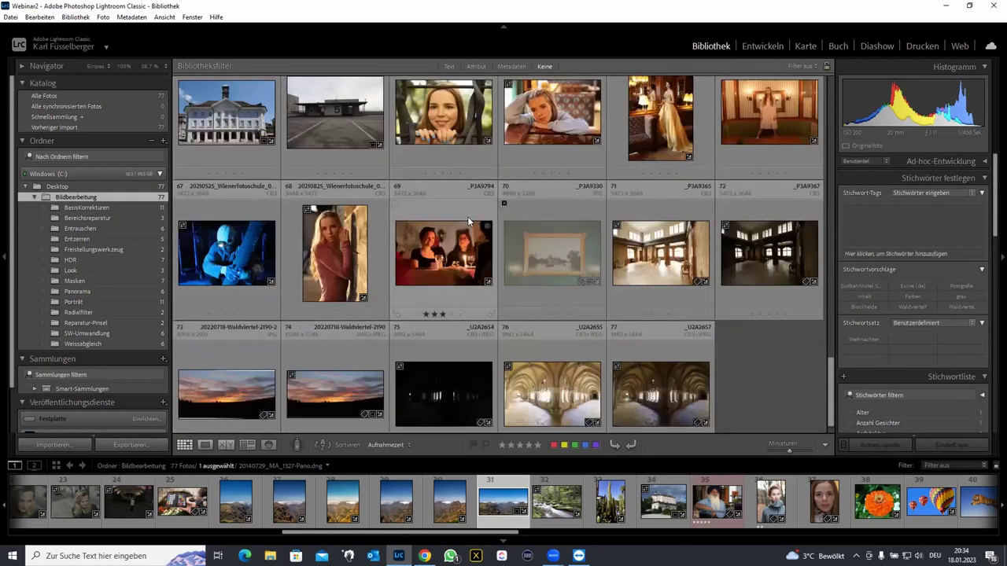
{"action": "scroll", "coordinate": [468, 222], "scroll_direction": "down", "scroll_amount": 1}
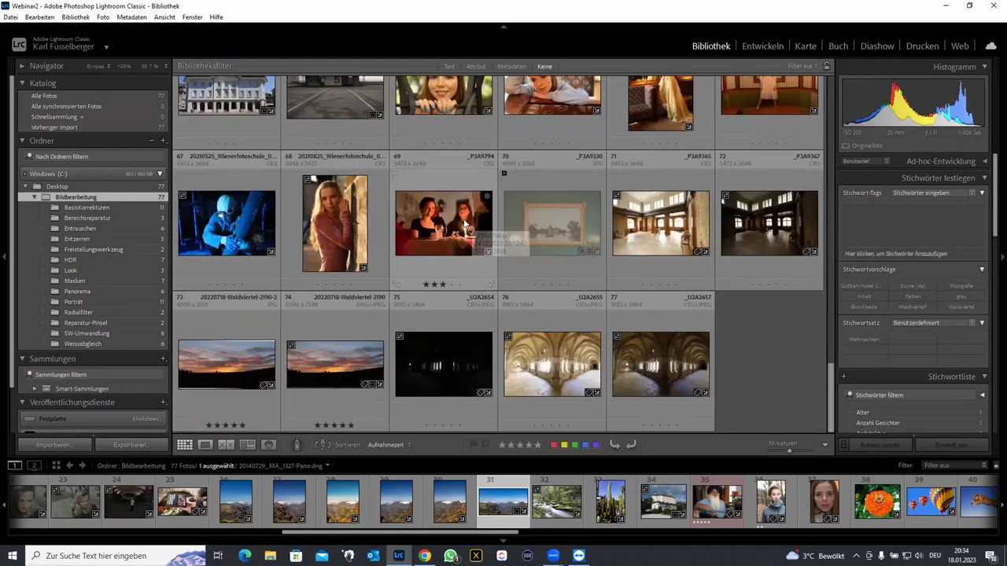
{"action": "left_click", "coordinate": [454, 217]}
{"action": "double_click", "coordinate": [454, 216]}
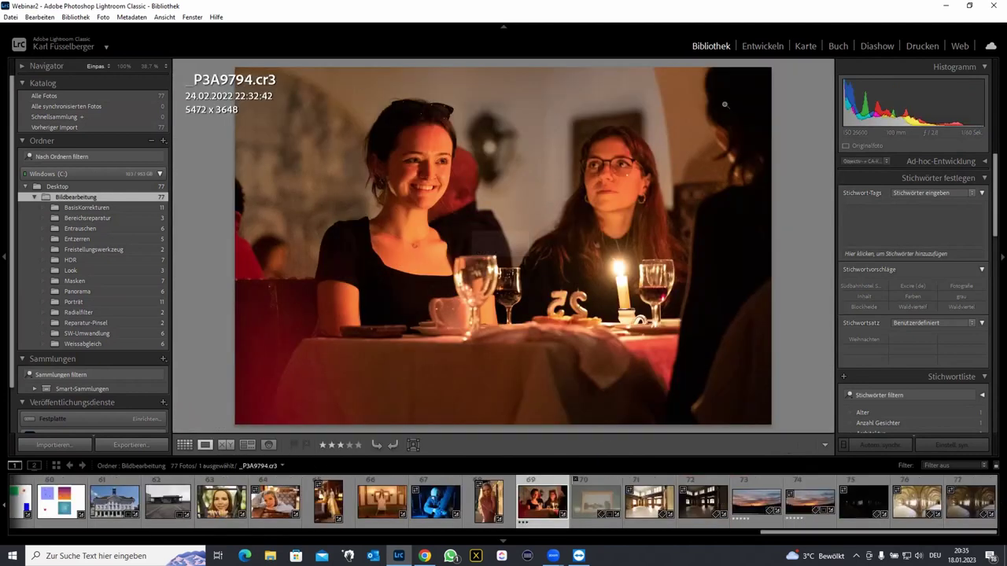
{"action": "left_click", "coordinate": [762, 47]}
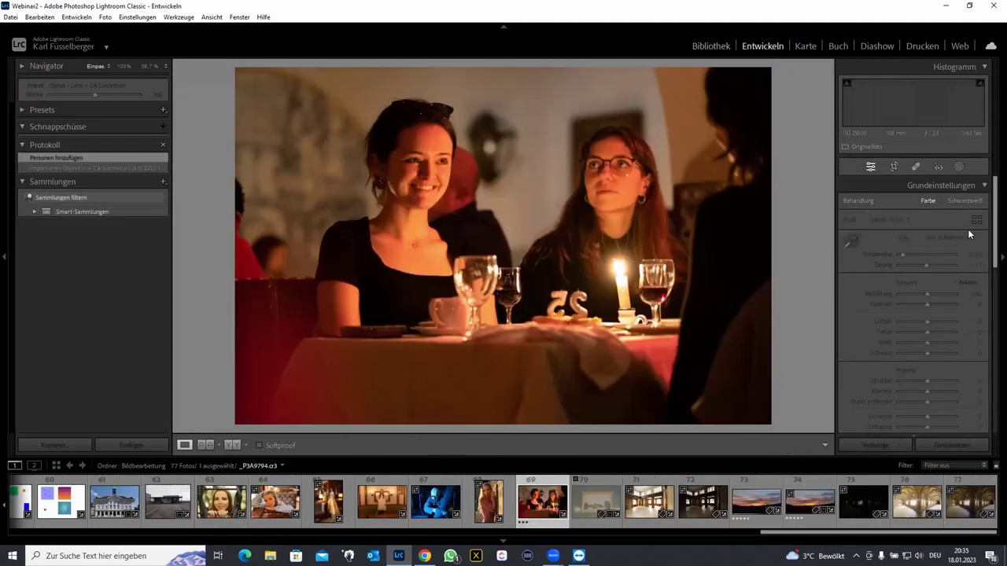
{"action": "left_click_drag", "start_coordinate": [991, 239], "coordinate": [992, 257]}
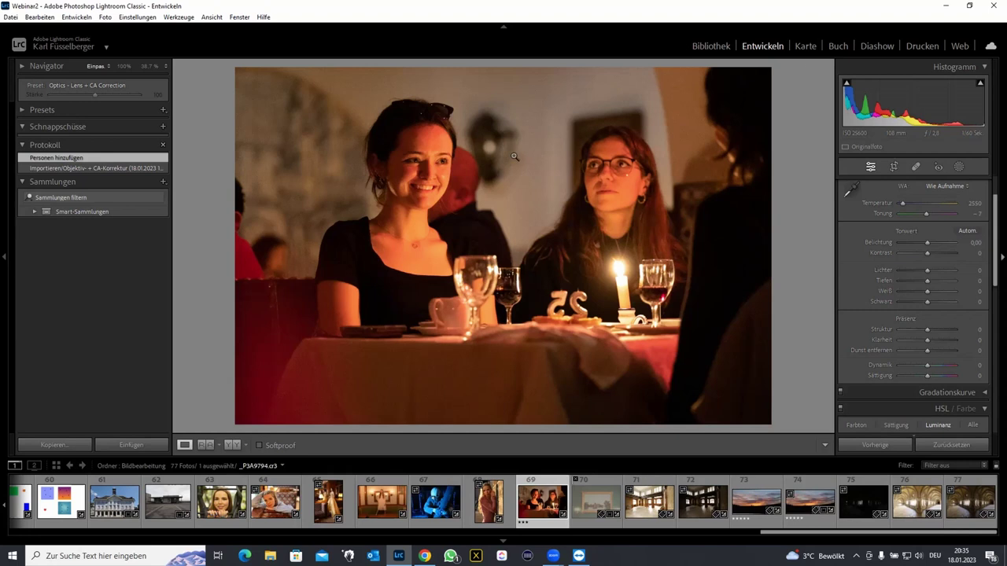
- Zoom to 100% on the woman's face and show the Details panel in before/after view
{"action": "key", "text": "i"}
{"action": "key", "text": "i"}
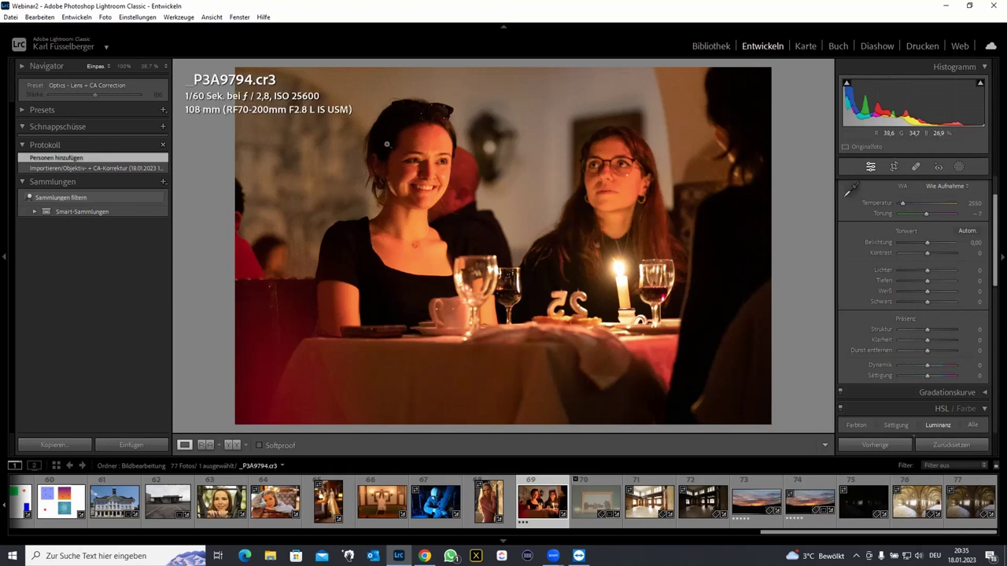
{"action": "left_click", "coordinate": [431, 162]}
{"action": "left_click_drag", "start_coordinate": [433, 183], "coordinate": [516, 187]}
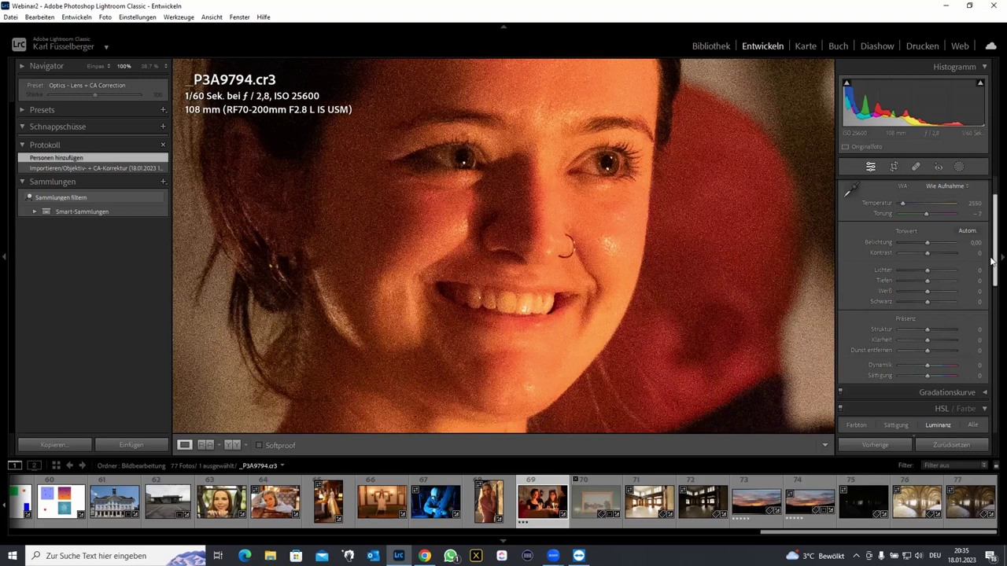
{"action": "left_click_drag", "start_coordinate": [993, 259], "coordinate": [993, 397]}
{"action": "scroll", "coordinate": [992, 395], "scroll_direction": "up", "scroll_amount": 2}
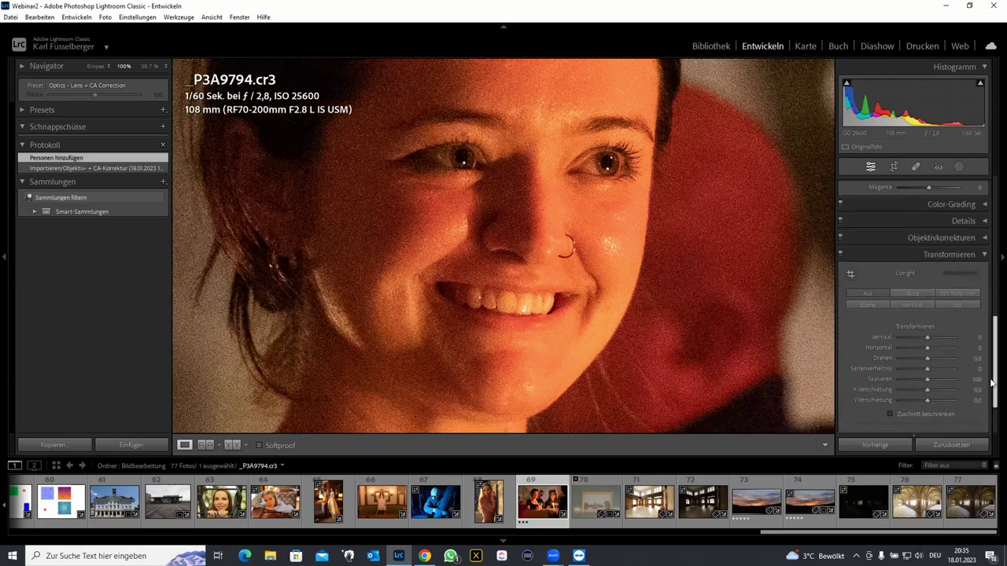
{"action": "left_click", "coordinate": [985, 221]}
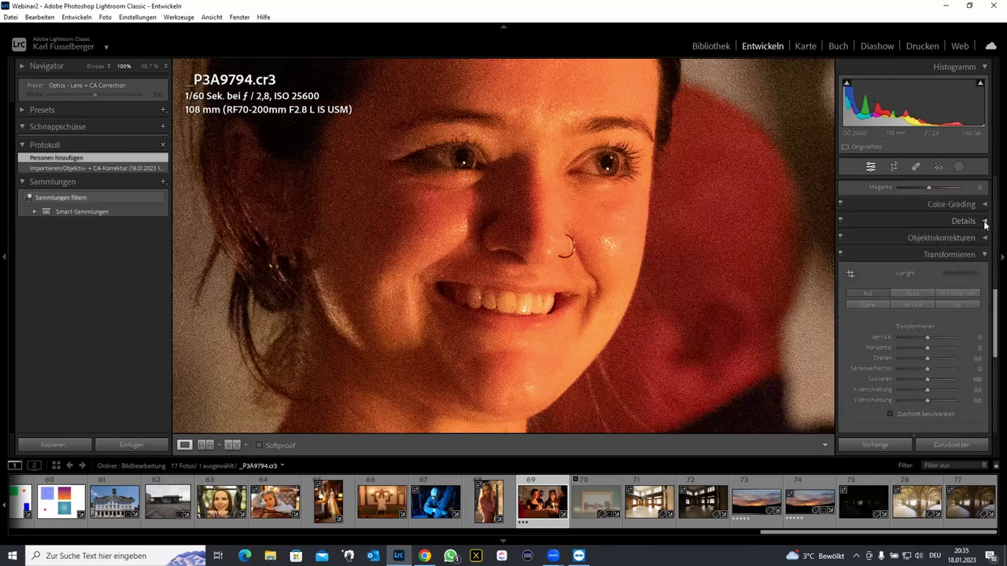
{"action": "scroll", "coordinate": [990, 320], "scroll_direction": "down", "scroll_amount": 3}
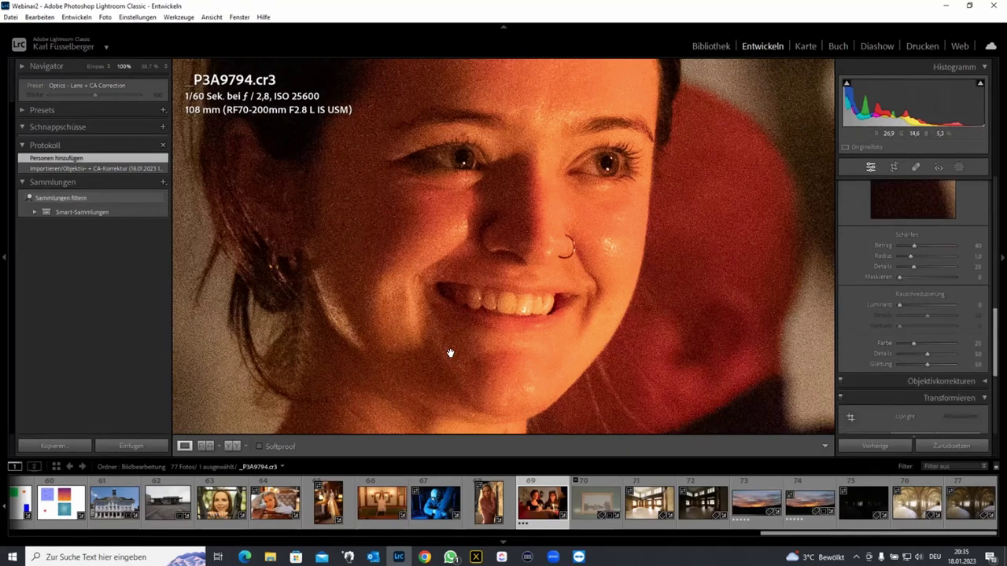
{"action": "key", "text": "y"}
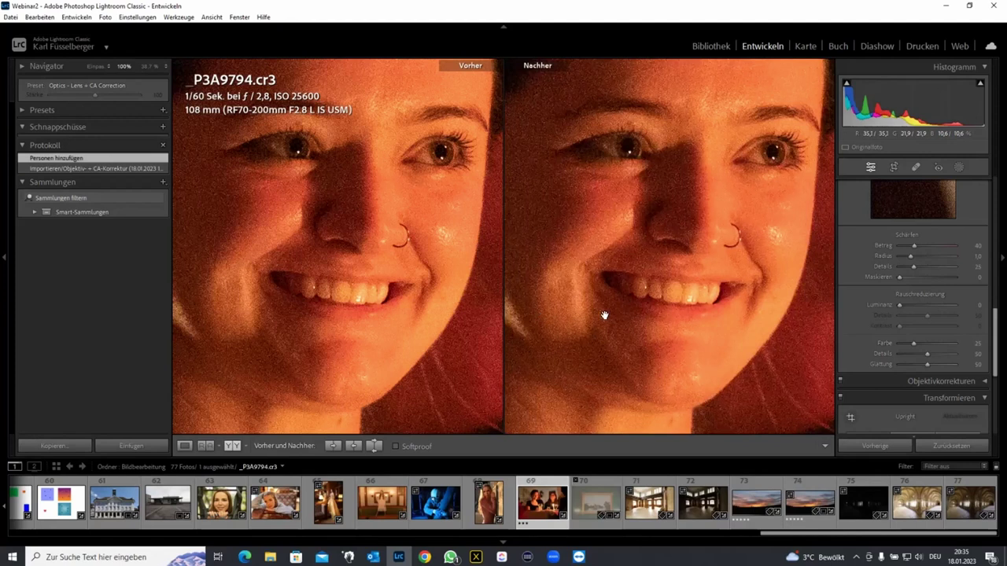
- Set sharpening amount to 0 and luminance noise reduction to 49 with contrast 43
{"action": "left_click_drag", "start_coordinate": [912, 245], "coordinate": [876, 244]}
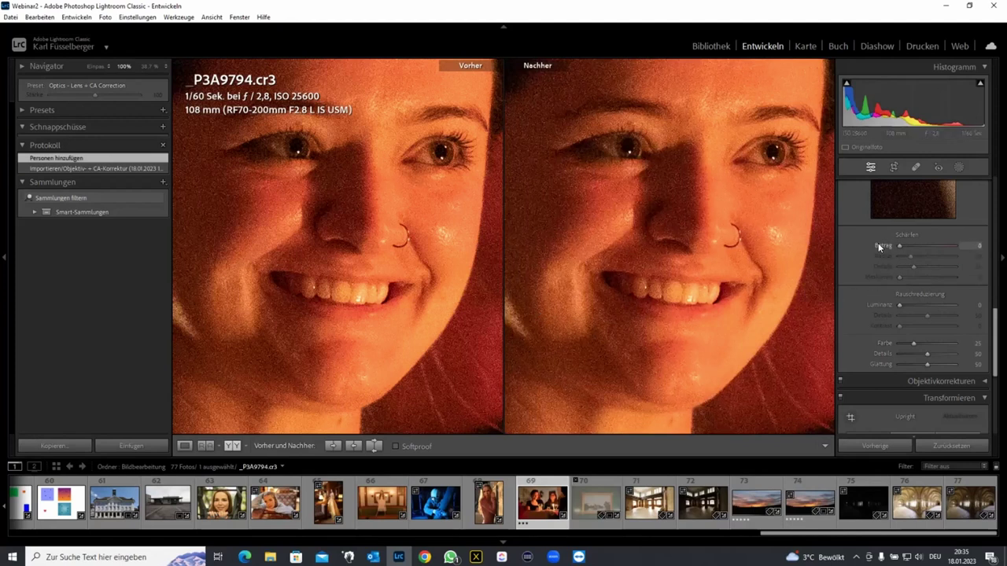
{"action": "mouse_move", "coordinate": [913, 305]}
{"action": "left_mouse_down"}
{"action": "mouse_move", "coordinate": [933, 304]}
{"action": "mouse_move", "coordinate": [909, 315]}
{"action": "mouse_move", "coordinate": [930, 325]}
{"action": "mouse_move", "coordinate": [909, 354]}
{"action": "mouse_move", "coordinate": [919, 363]}
{"action": "mouse_move", "coordinate": [921, 342]}
{"action": "mouse_move", "coordinate": [923, 366]}
{"action": "left_mouse_up"}
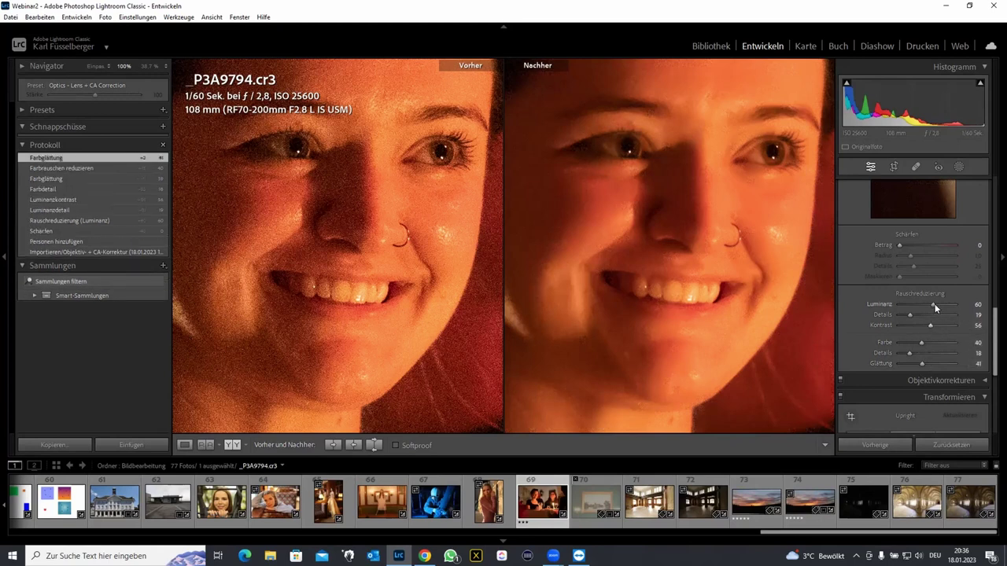
{"action": "left_click_drag", "start_coordinate": [932, 303], "coordinate": [929, 305]}
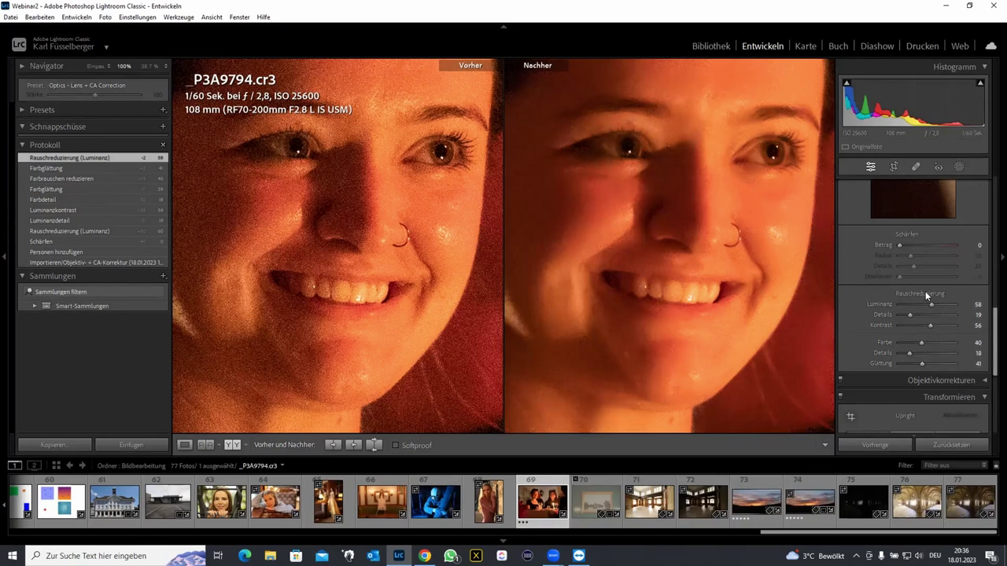
{"action": "key", "text": "y"}
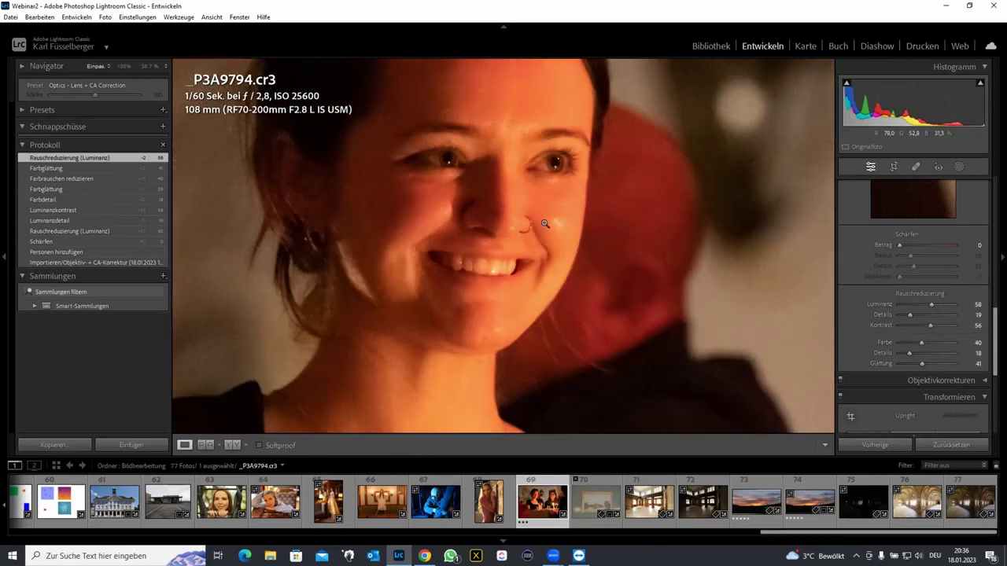
{"action": "left_click", "coordinate": [544, 224]}
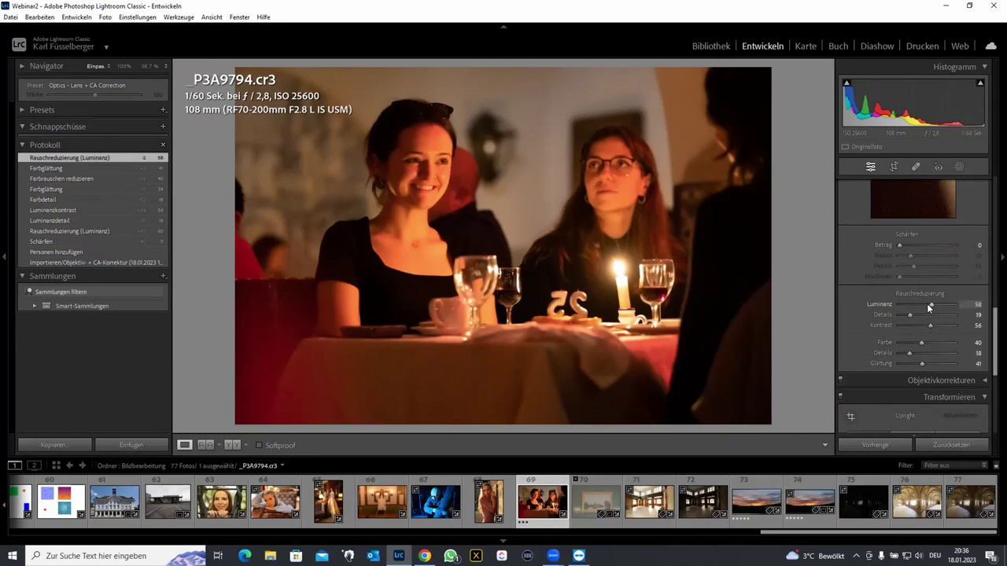
{"action": "left_click_drag", "start_coordinate": [925, 303], "coordinate": [923, 326]}
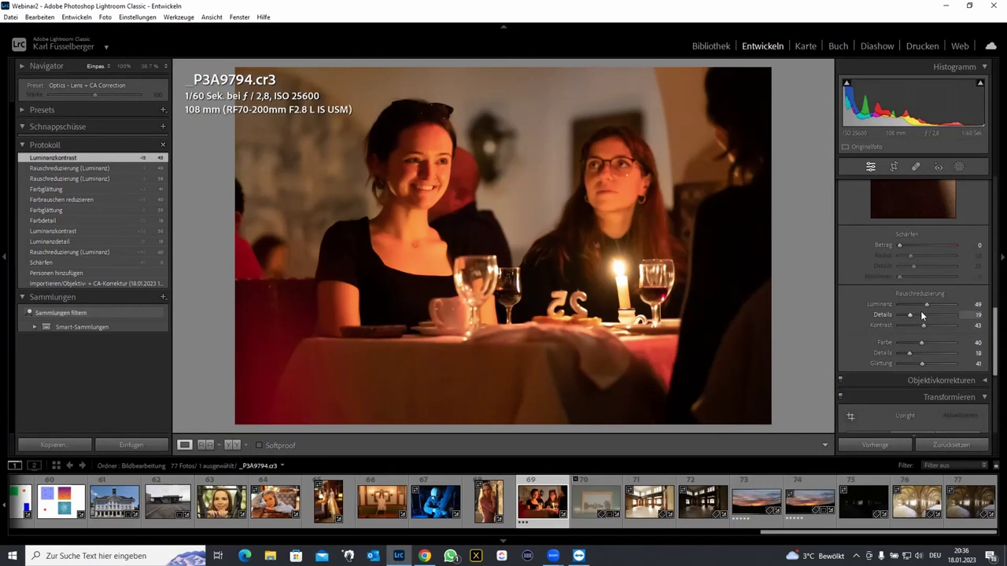
- Open Q96A4477.cr2 from the Entrauschen folder large with its info overlay shown
{"action": "key", "text": "g"}
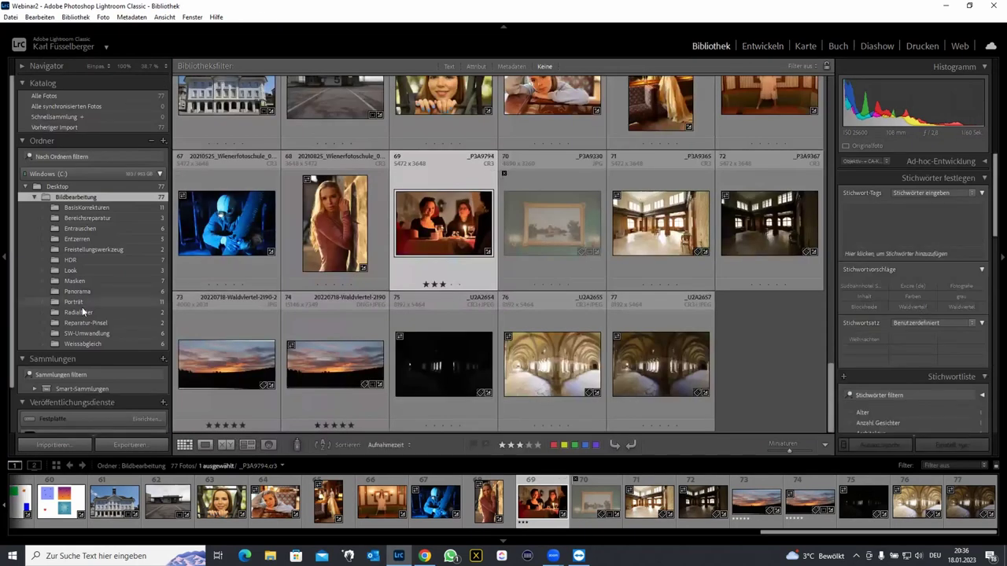
{"action": "left_click", "coordinate": [84, 343]}
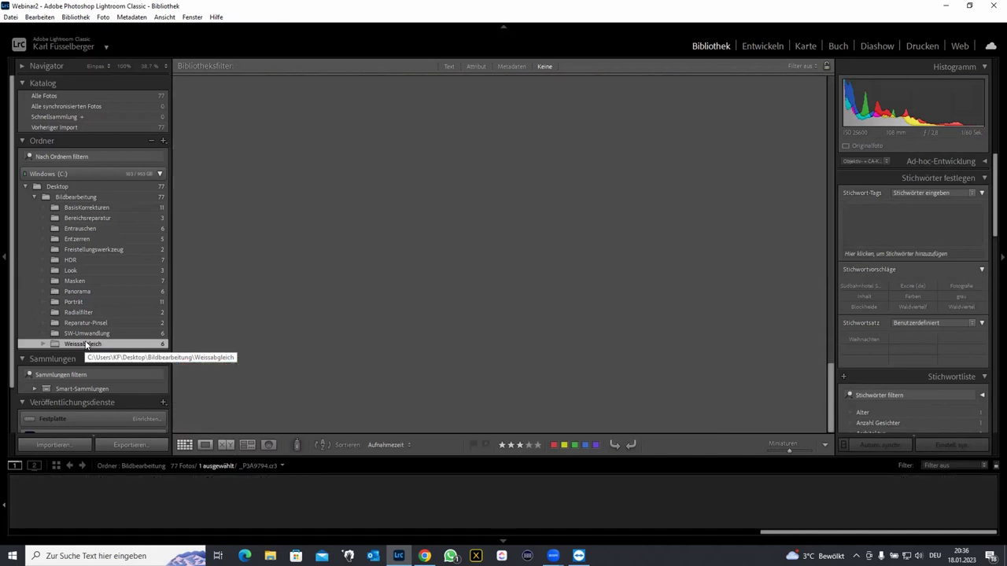
{"action": "left_click", "coordinate": [80, 228]}
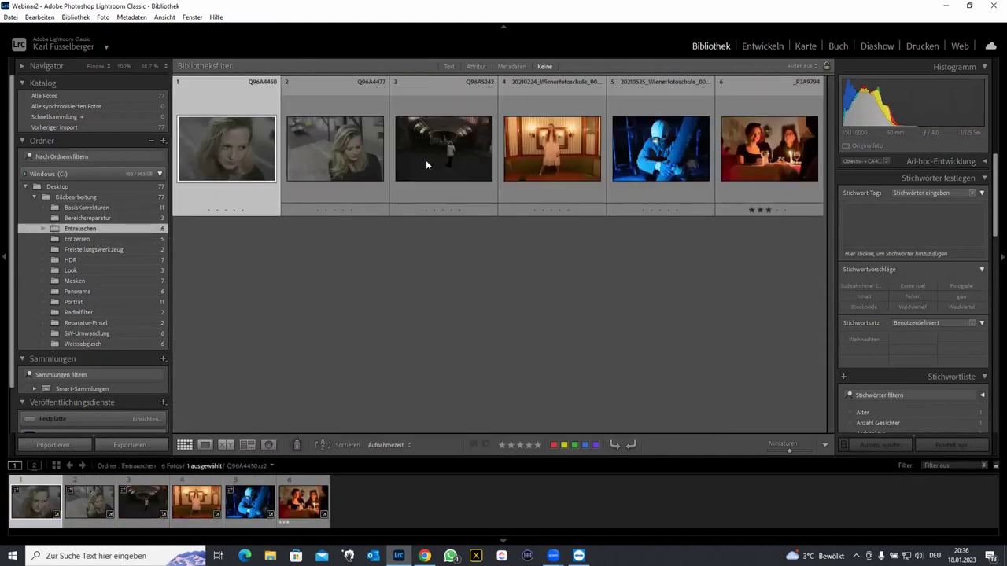
{"action": "double_click", "coordinate": [340, 155]}
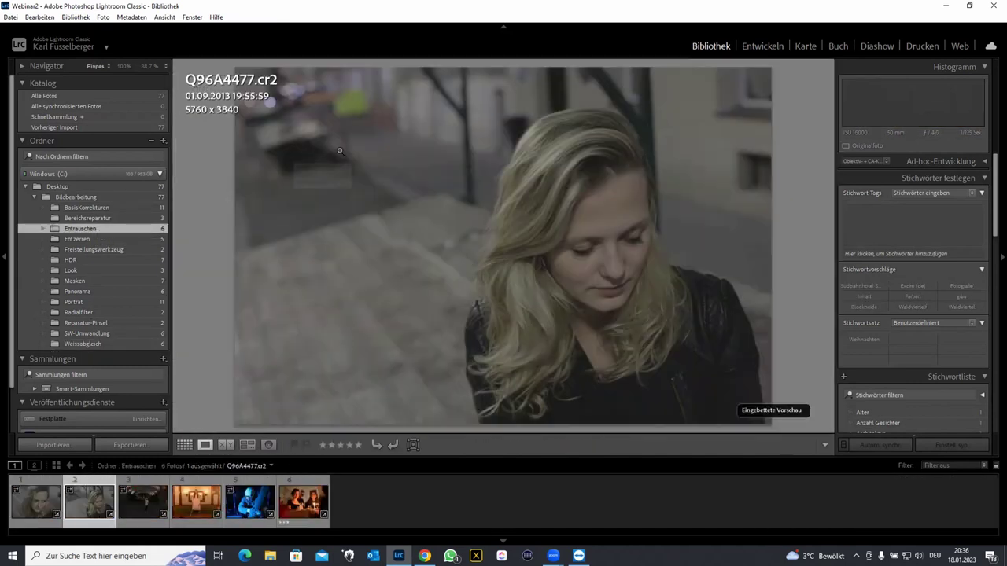
{"action": "key", "text": "i"}
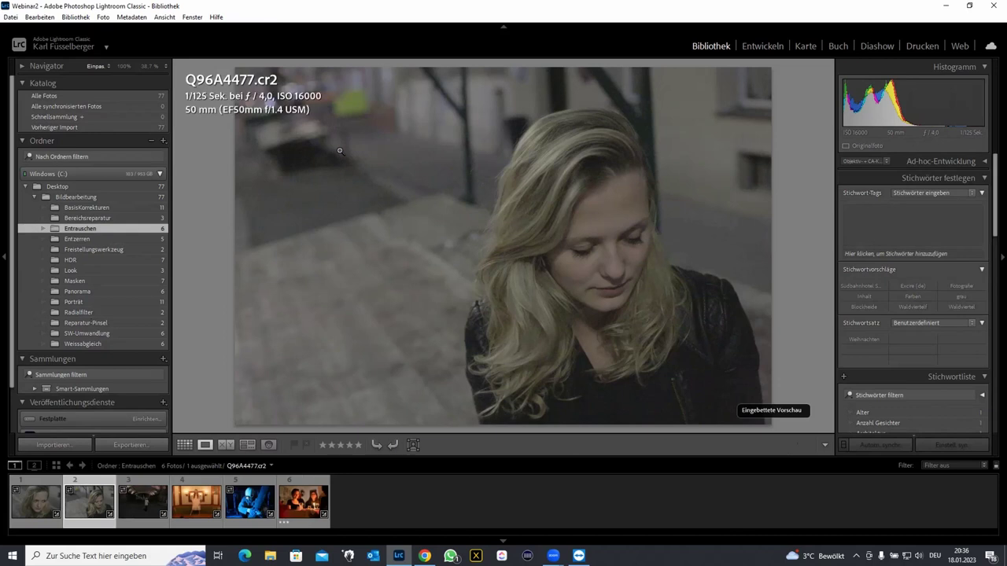
{"action": "key", "text": "i"}
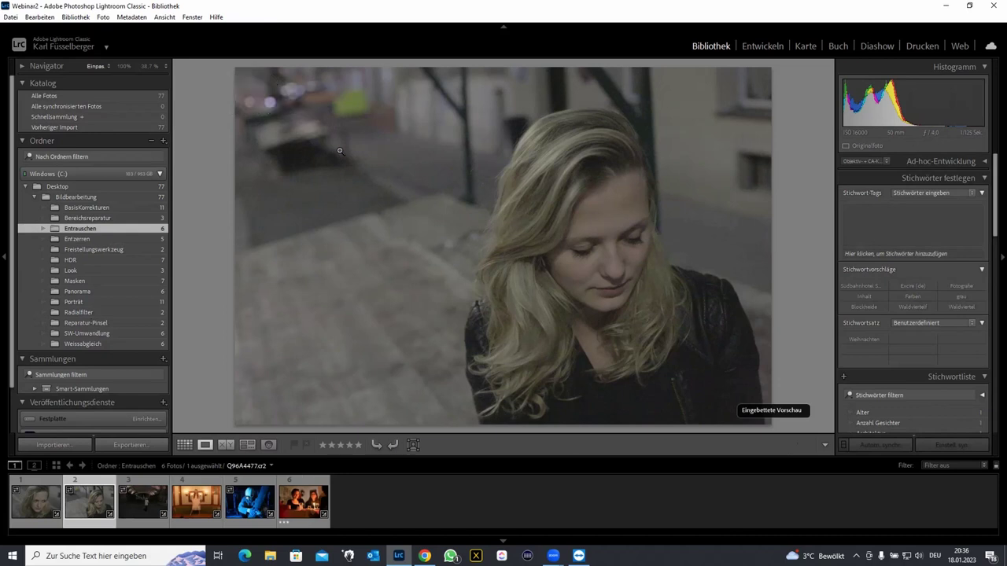
{"action": "key", "text": "ctrl+i"}
{"action": "key", "text": "ctrl+i"}
- In Develop, reset the portrait and set exposure +1,79 and blacks +56
{"action": "left_click", "coordinate": [762, 46]}
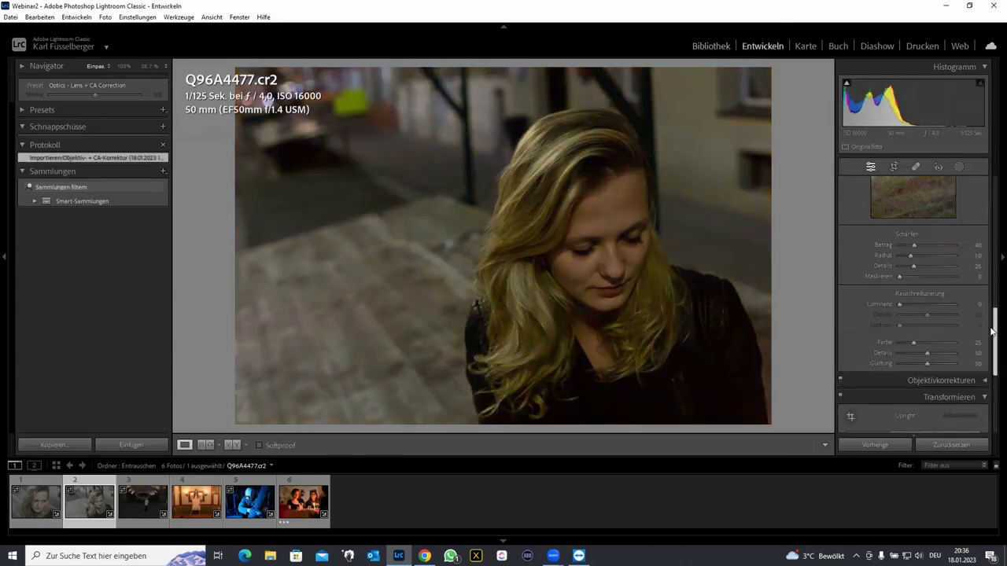
{"action": "left_click", "coordinate": [942, 445]}
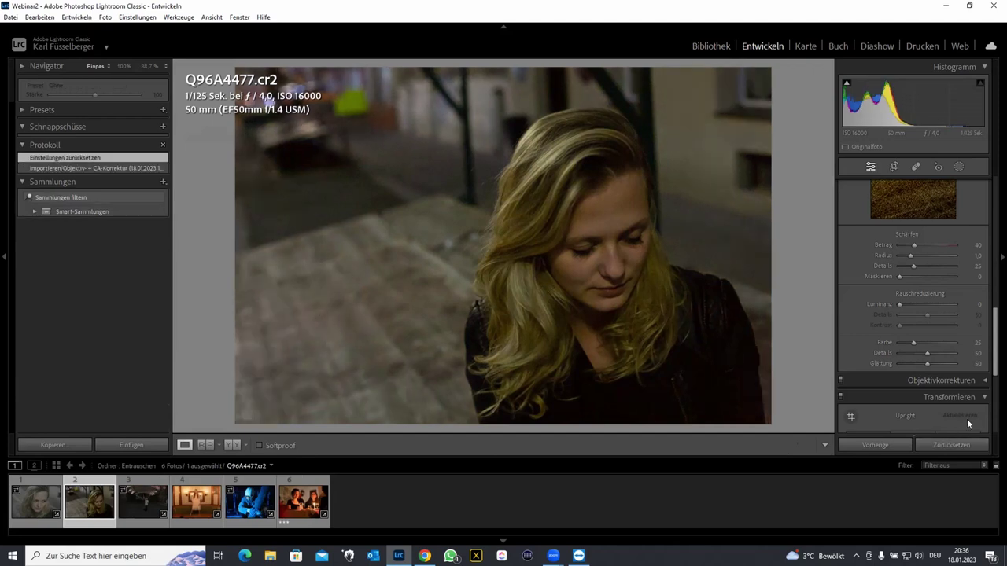
{"action": "left_click_drag", "start_coordinate": [993, 331], "coordinate": [993, 200]}
{"action": "left_click_drag", "start_coordinate": [926, 293], "coordinate": [936, 294]}
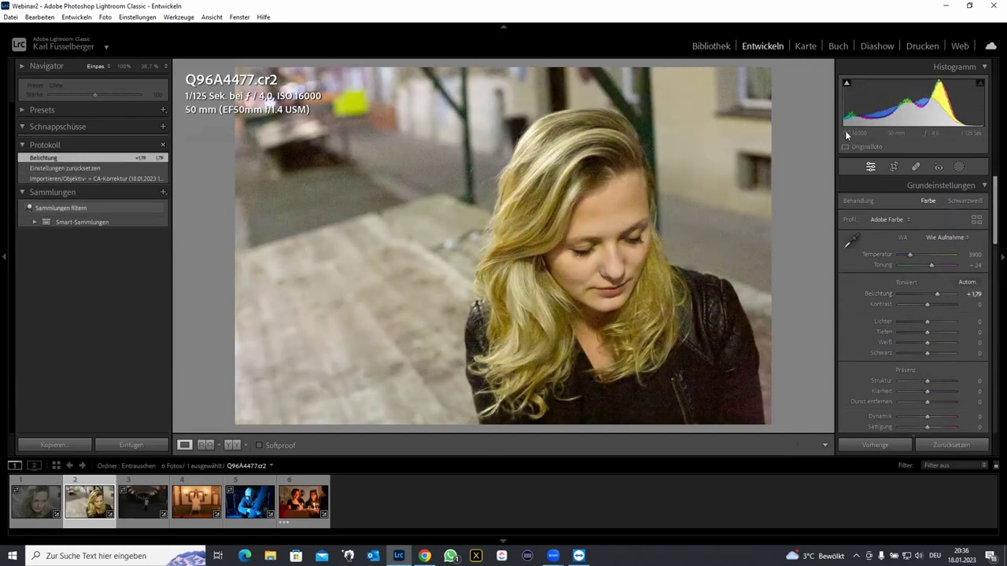
{"action": "left_click_drag", "start_coordinate": [841, 118], "coordinate": [873, 118]}
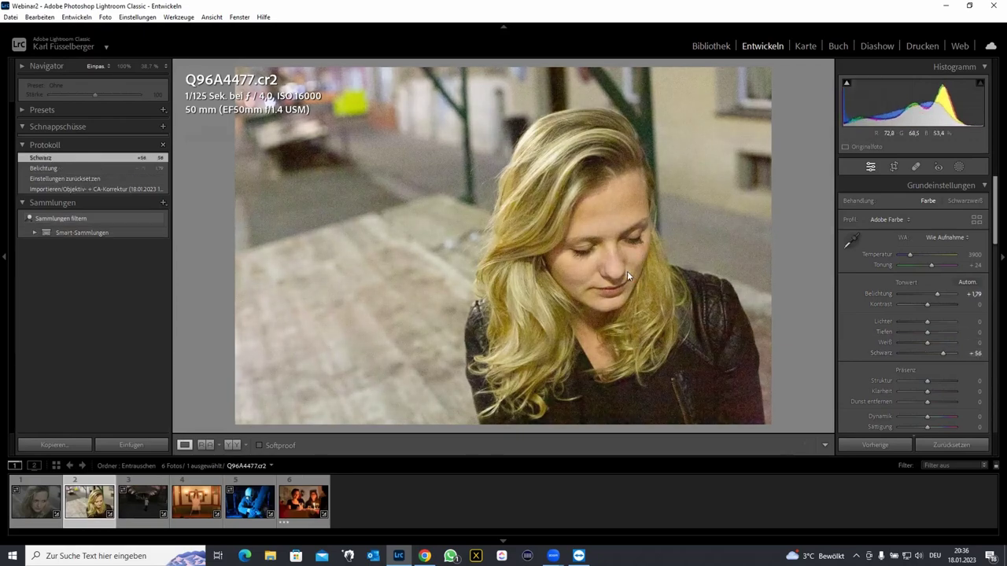
- Inspect the noise at 100%, raise highlights to +2, and compare before and after
{"action": "left_click", "coordinate": [627, 270]}
{"action": "left_click_drag", "start_coordinate": [635, 307], "coordinate": [429, 5]}
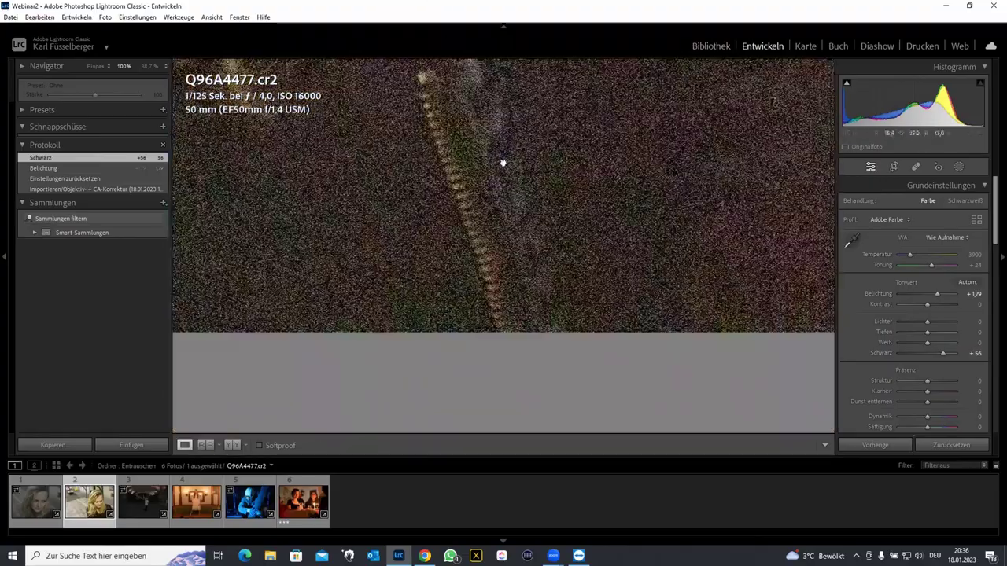
{"action": "left_click_drag", "start_coordinate": [503, 162], "coordinate": [711, 359]}
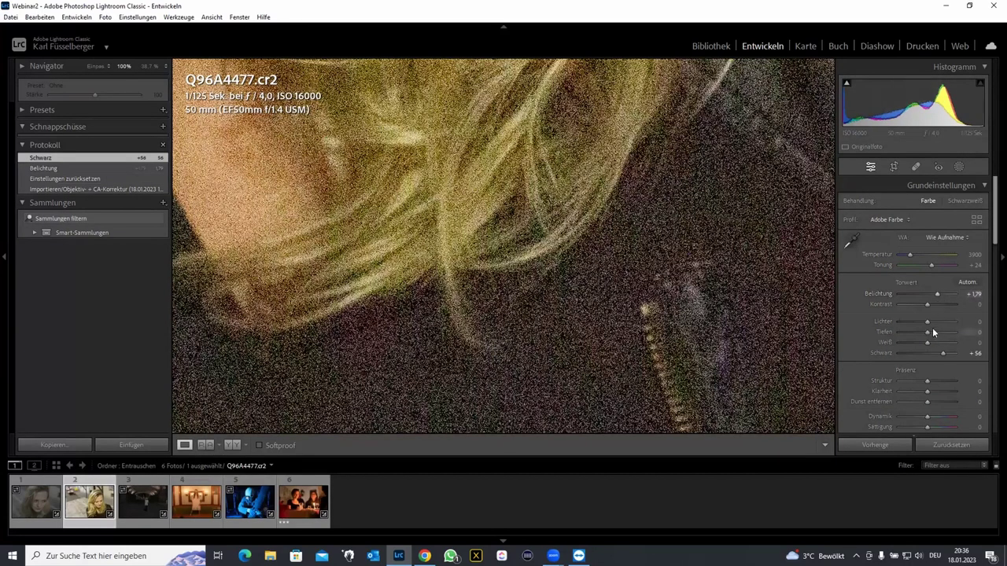
{"action": "left_click_drag", "start_coordinate": [929, 321], "coordinate": [930, 321]}
{"action": "left_click_drag", "start_coordinate": [499, 266], "coordinate": [584, 306]}
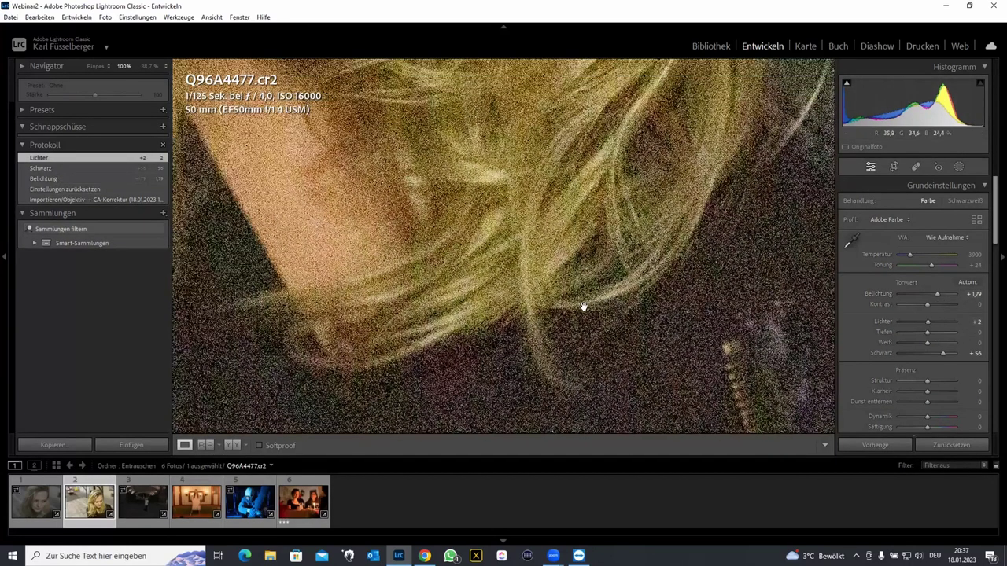
{"action": "key", "text": "y"}
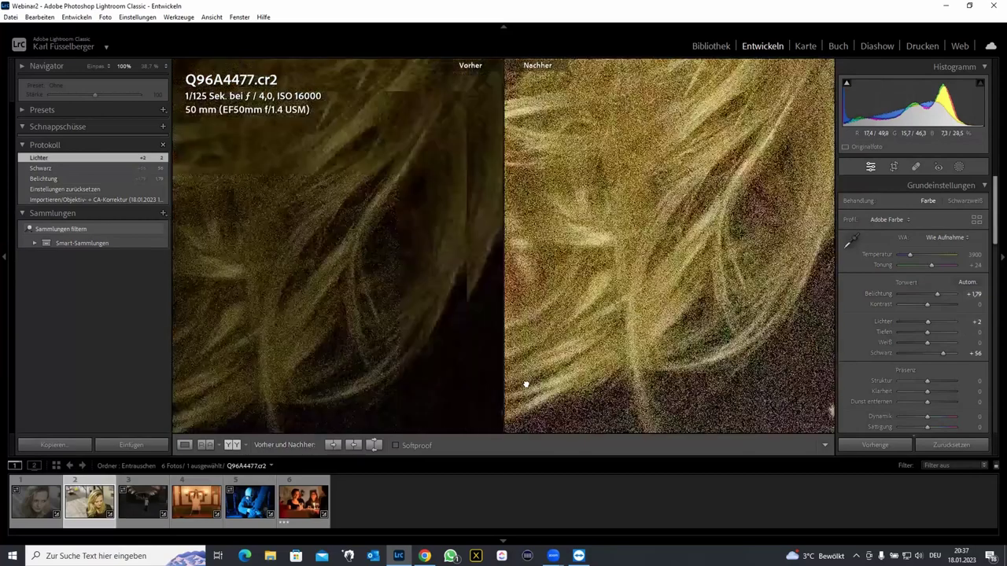
{"action": "mouse_move", "coordinate": [682, 327]}
{"action": "left_mouse_down"}
{"action": "mouse_move", "coordinate": [497, 113]}
{"action": "mouse_move", "coordinate": [669, 196]}
{"action": "mouse_move", "coordinate": [648, 153]}
{"action": "mouse_move", "coordinate": [600, 256]}
{"action": "mouse_move", "coordinate": [620, 207]}
{"action": "mouse_move", "coordinate": [616, 247]}
{"action": "mouse_move", "coordinate": [584, 243]}
{"action": "mouse_move", "coordinate": [683, 256]}
{"action": "mouse_move", "coordinate": [668, 225]}
{"action": "mouse_move", "coordinate": [654, 238]}
{"action": "mouse_move", "coordinate": [726, 227]}
{"action": "mouse_move", "coordinate": [663, 205]}
{"action": "left_mouse_up"}
{"action": "left_click", "coordinate": [663, 205]}
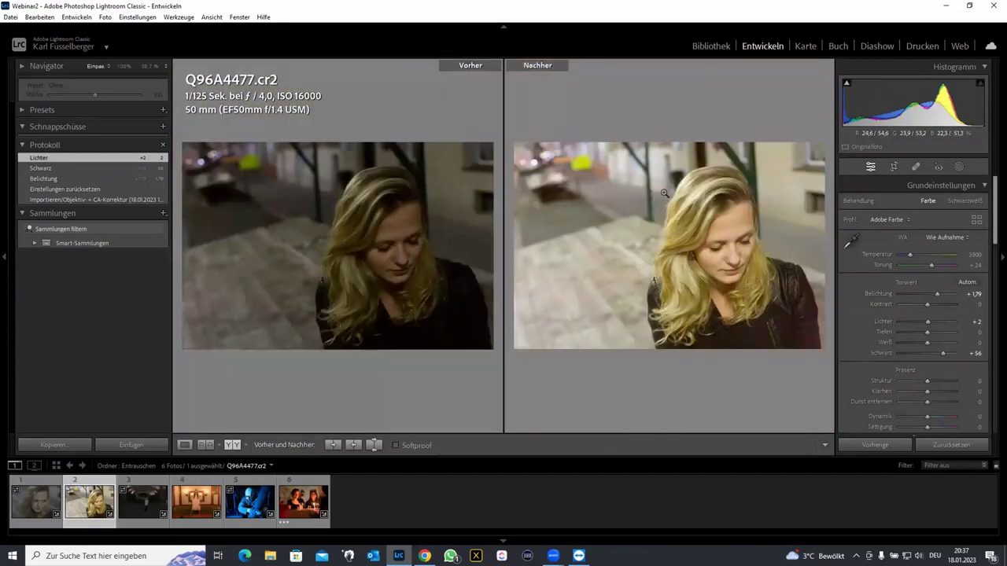
- Set sharpening to 0 and noise reduction luminance 55, detail 29, contrast 52
{"action": "key", "text": "y"}
{"action": "left_click_drag", "start_coordinate": [993, 216], "coordinate": [994, 354]}
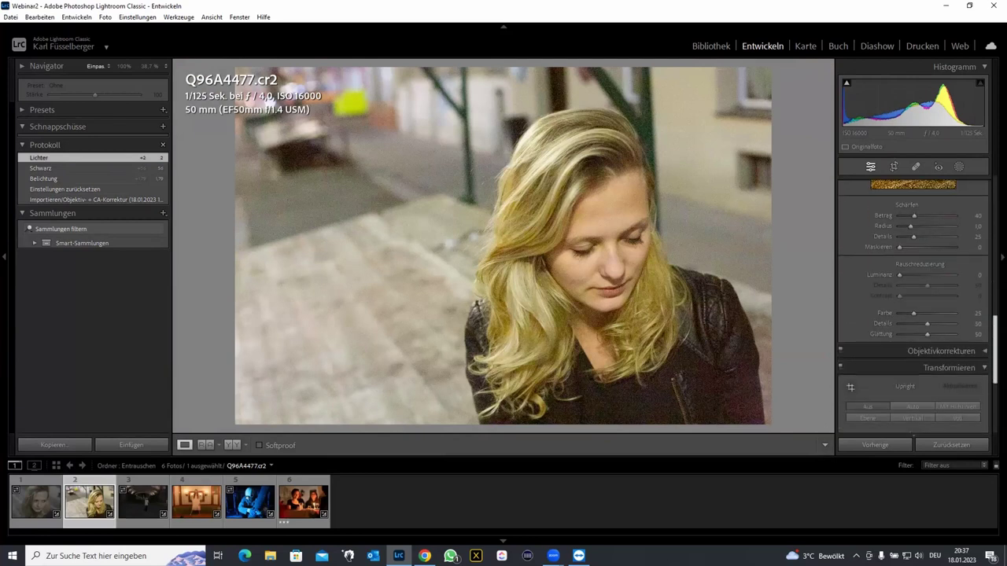
{"action": "left_click_drag", "start_coordinate": [914, 246], "coordinate": [889, 248]}
{"action": "left_click", "coordinate": [936, 304]}
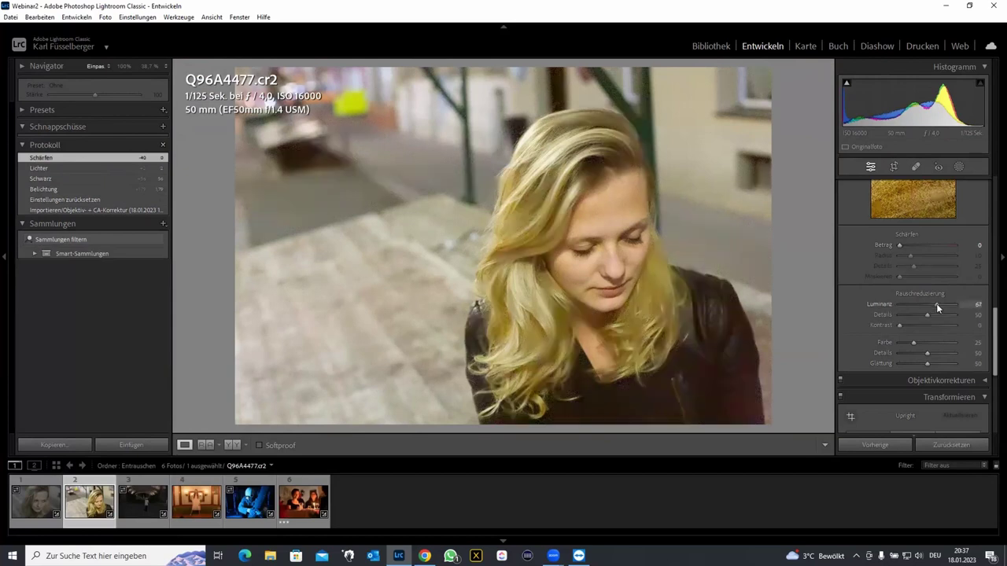
{"action": "left_click_drag", "start_coordinate": [927, 314], "coordinate": [914, 315]}
{"action": "left_click", "coordinate": [938, 326]}
{"action": "mouse_move", "coordinate": [936, 304]}
{"action": "left_mouse_down"}
{"action": "mouse_move", "coordinate": [920, 365]}
{"action": "mouse_move", "coordinate": [922, 342]}
{"action": "left_mouse_up"}
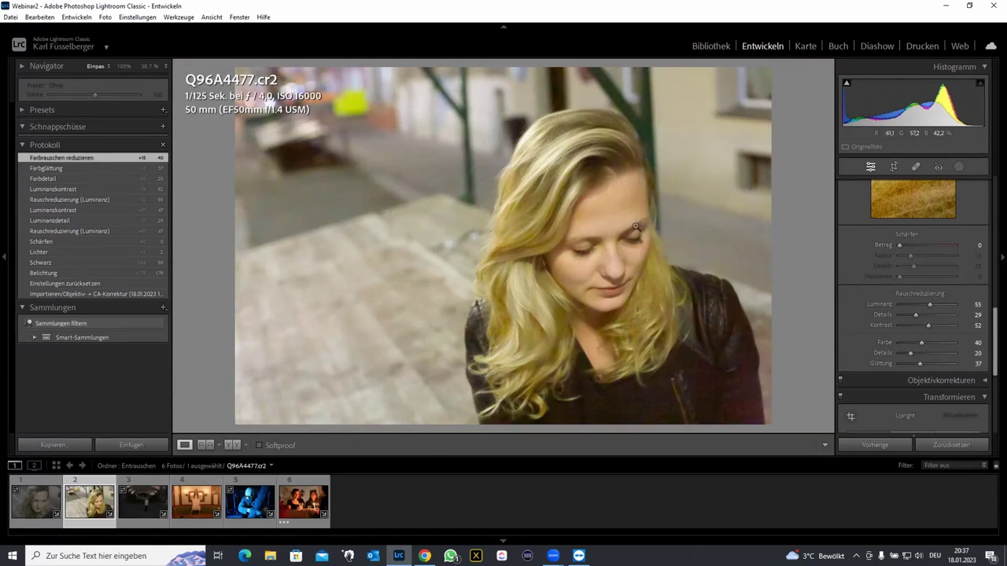
- Open the tram photo DCM-00003.nef from the Bildbearbeitung folder in Develop at Grundeinstellungen
{"action": "key", "text": "g"}
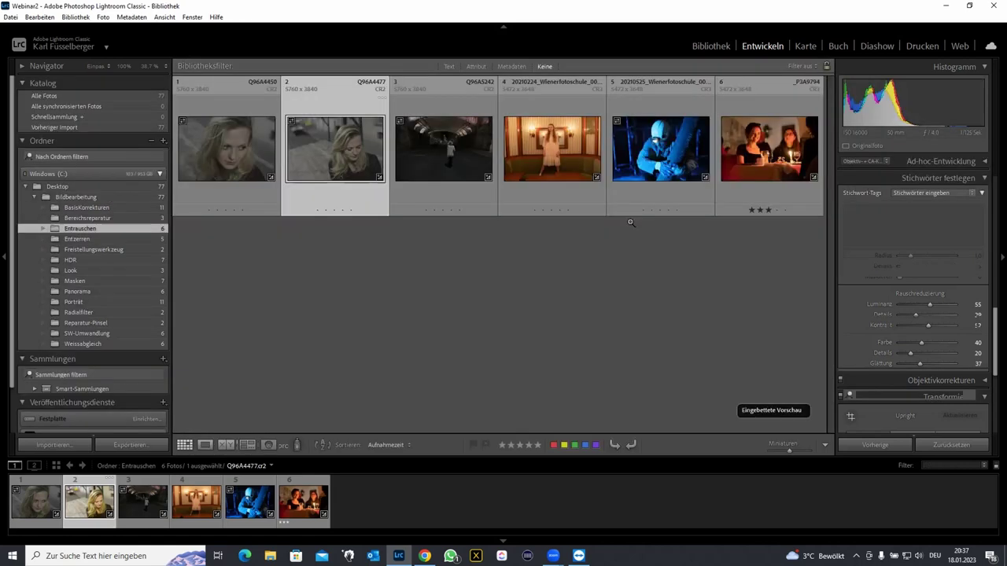
{"action": "left_click", "coordinate": [114, 198]}
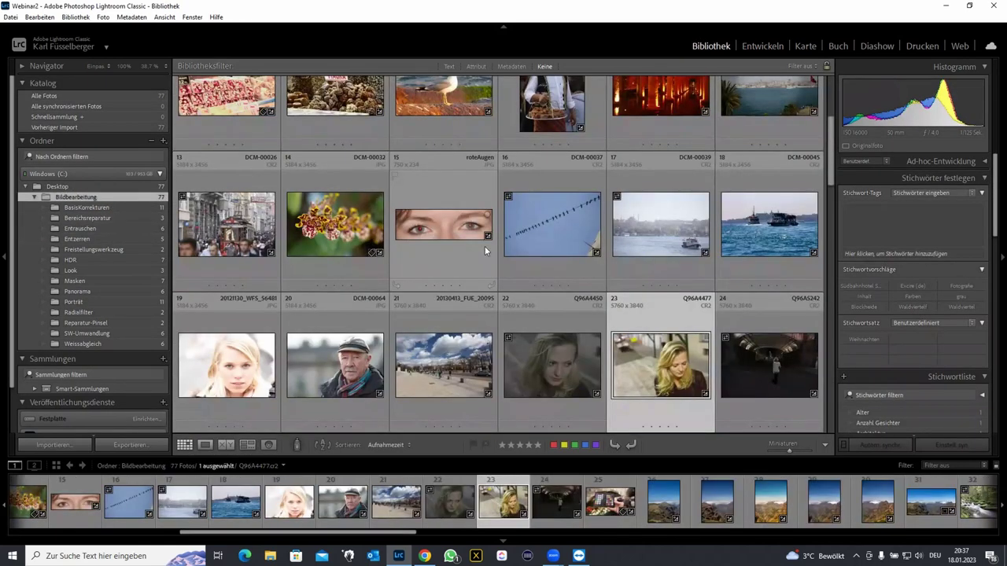
{"action": "scroll", "coordinate": [539, 226], "scroll_direction": "up", "scroll_amount": 3}
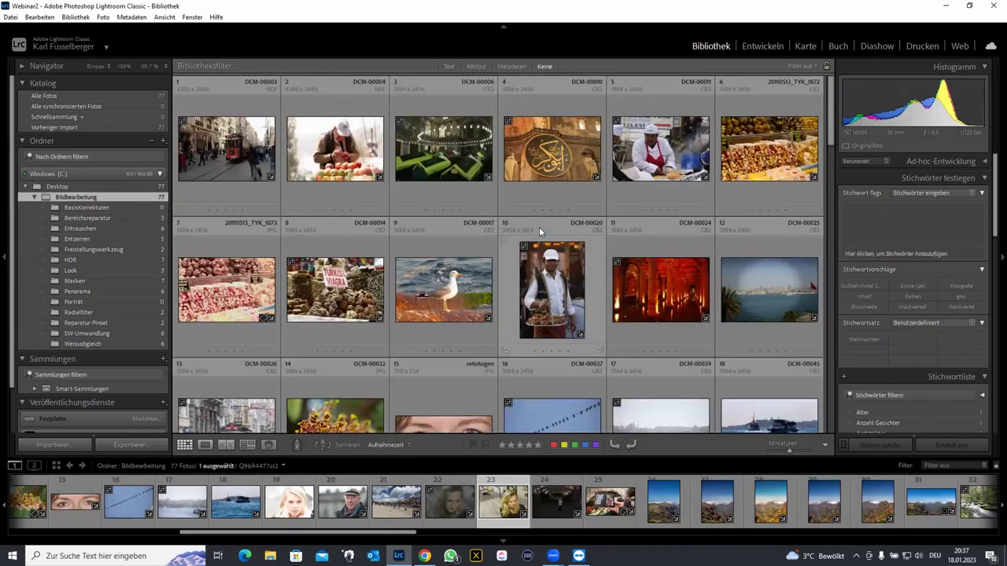
{"action": "scroll", "coordinate": [539, 228], "scroll_direction": "down", "scroll_amount": 2}
{"action": "scroll", "coordinate": [538, 229], "scroll_direction": "down", "scroll_amount": 2}
{"action": "scroll", "coordinate": [539, 229], "scroll_direction": "down", "scroll_amount": 5}
{"action": "scroll", "coordinate": [539, 230], "scroll_direction": "up", "scroll_amount": 7}
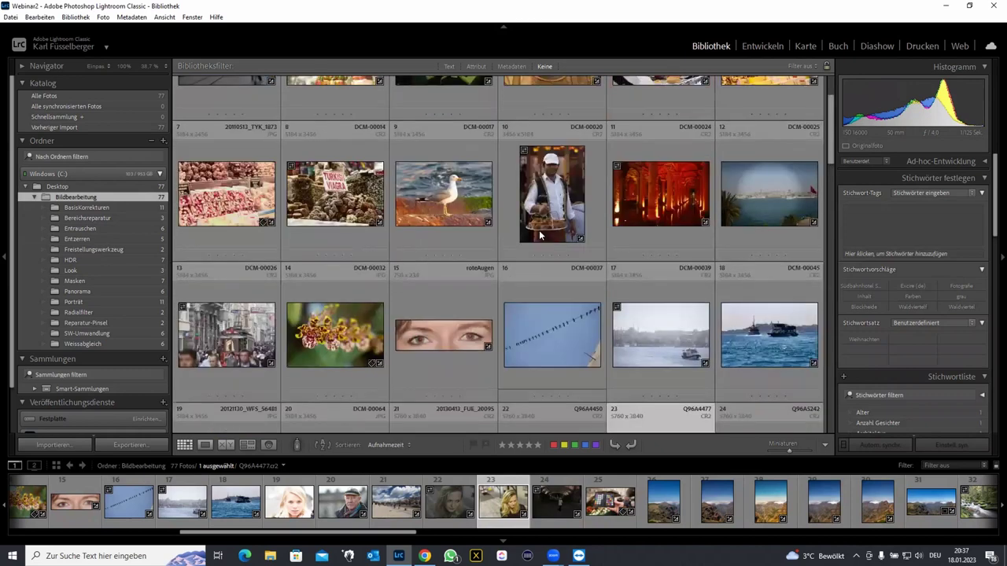
{"action": "scroll", "coordinate": [539, 229], "scroll_direction": "up", "scroll_amount": 2}
{"action": "double_click", "coordinate": [238, 153]}
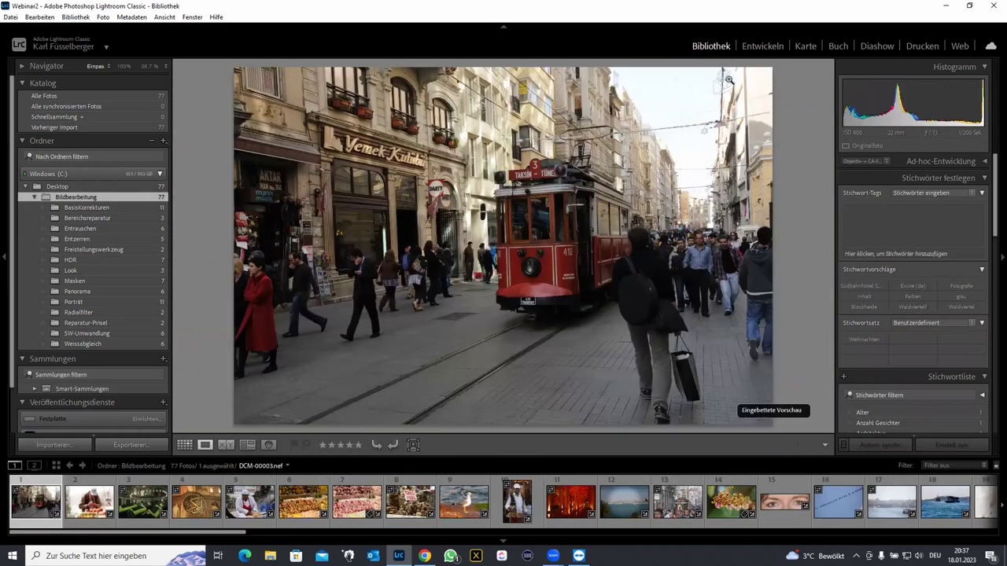
{"action": "left_click", "coordinate": [759, 44]}
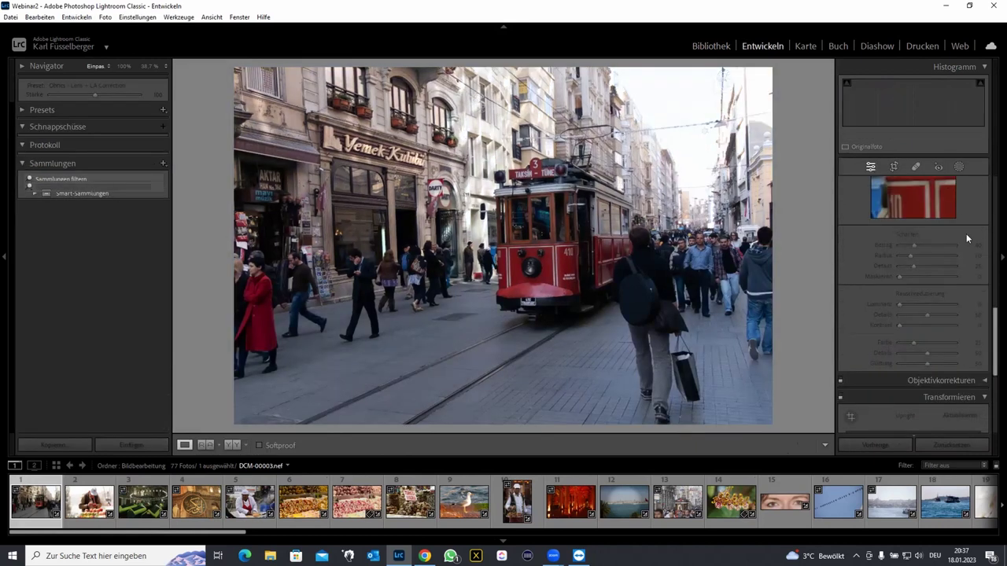
{"action": "left_click_drag", "start_coordinate": [992, 327], "coordinate": [993, 196]}
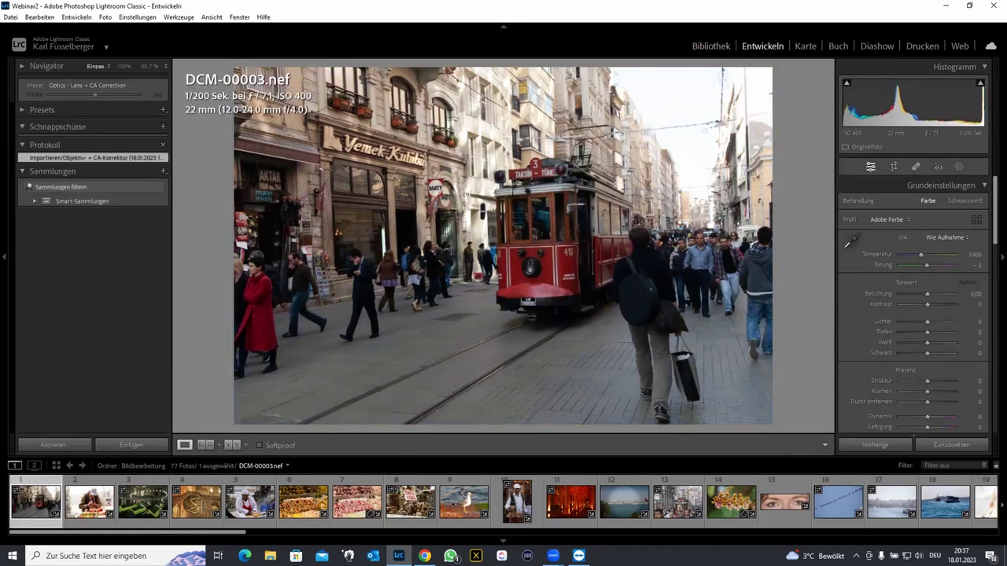
- Apply Auto tone and set every HSL saturation slider except red to -100
{"action": "left_click", "coordinate": [967, 282]}
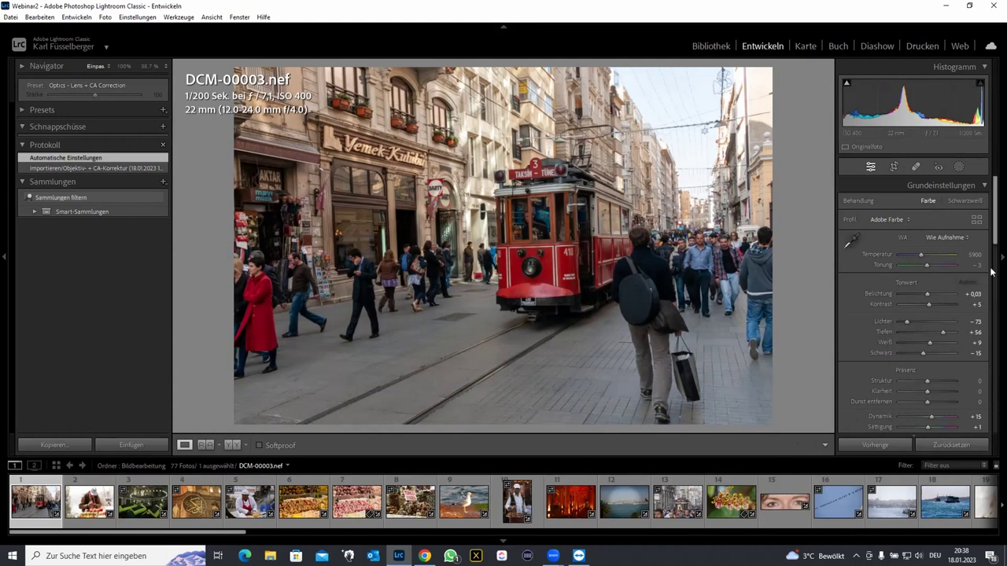
{"action": "left_click_drag", "start_coordinate": [991, 234], "coordinate": [991, 285]}
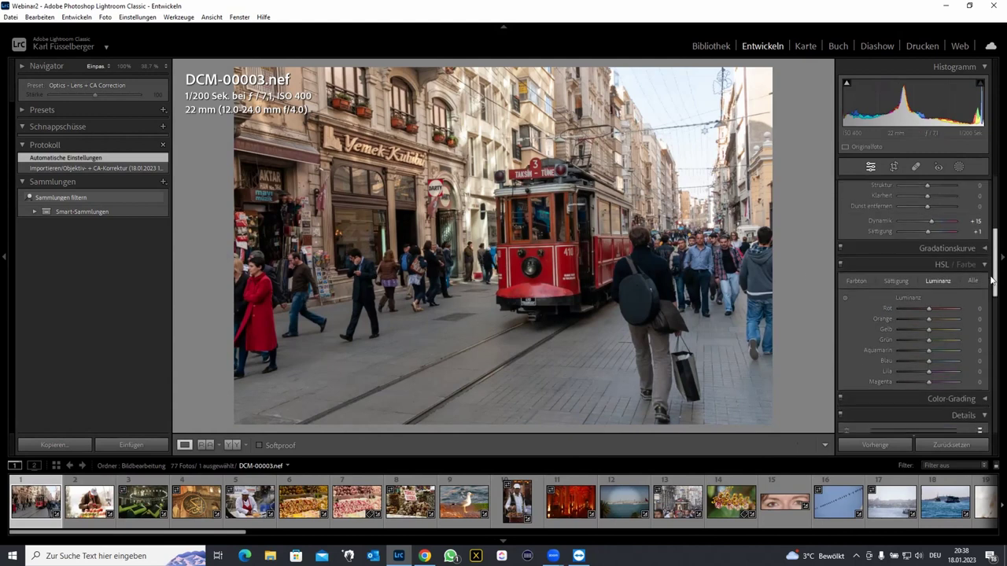
{"action": "left_click", "coordinate": [900, 265]}
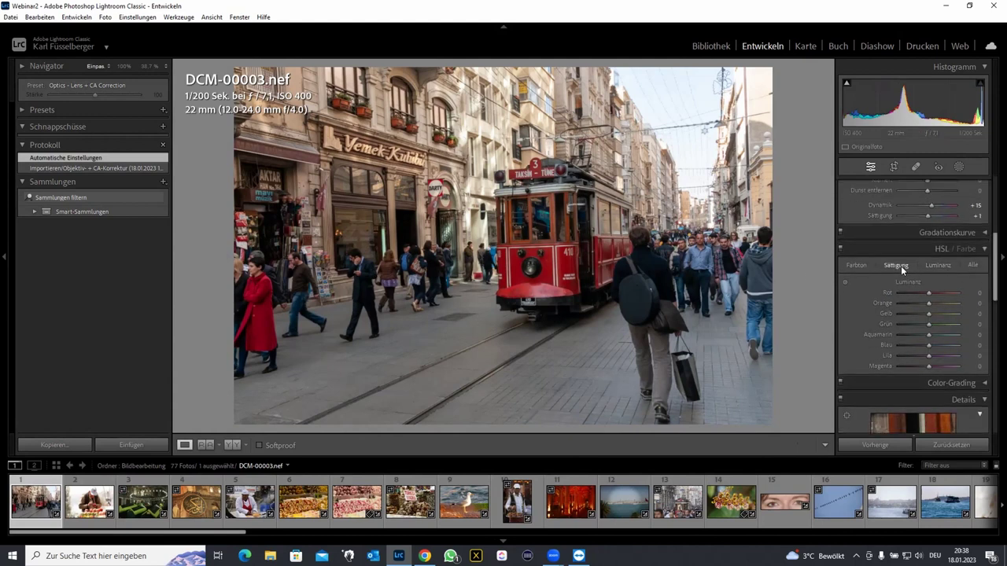
{"action": "left_click_drag", "start_coordinate": [991, 267], "coordinate": [991, 287]}
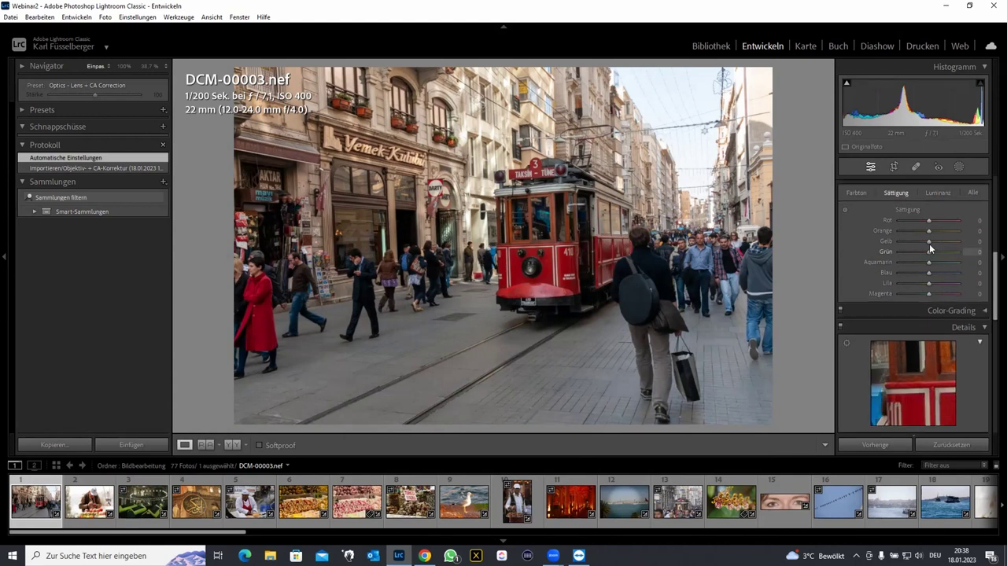
{"action": "mouse_move", "coordinate": [927, 241]}
{"action": "left_mouse_down"}
{"action": "mouse_move", "coordinate": [857, 240]}
{"action": "mouse_move", "coordinate": [897, 273]}
{"action": "mouse_move", "coordinate": [865, 295]}
{"action": "left_mouse_up"}
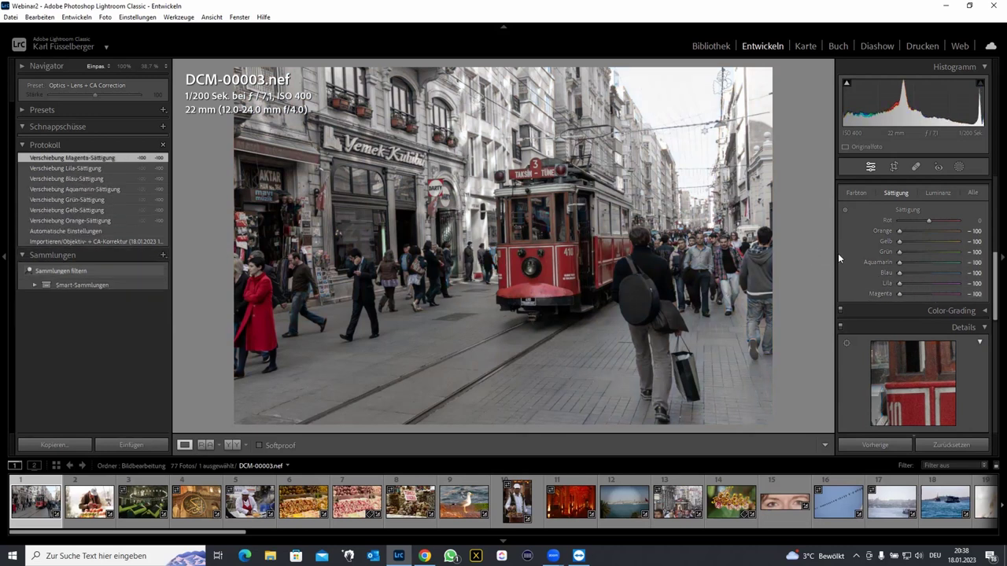
{"action": "left_click_drag", "start_coordinate": [992, 318], "coordinate": [992, 227]}
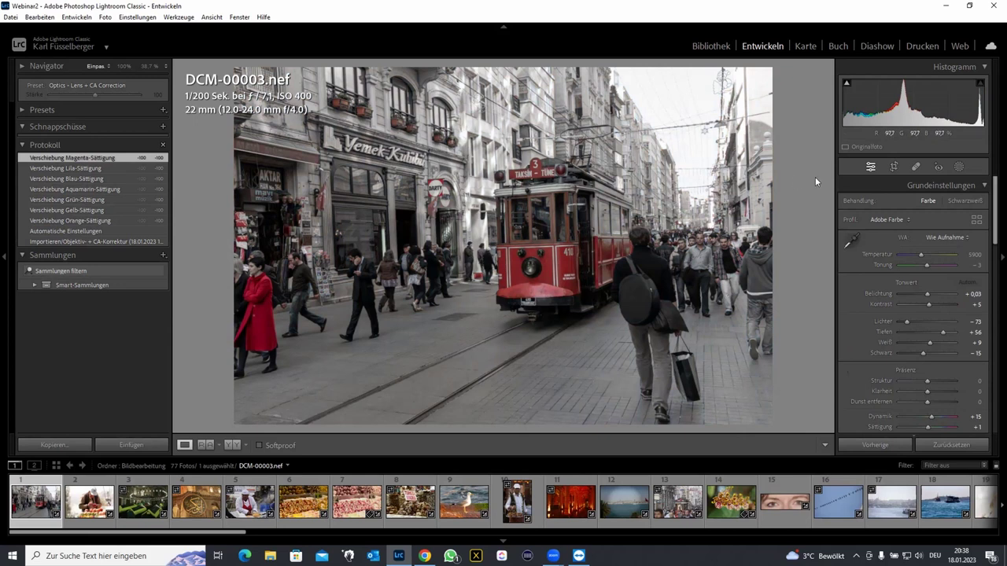
- Paint a brush mask over the woman in red and set its saturation to -100
{"action": "left_click", "coordinate": [960, 166]}
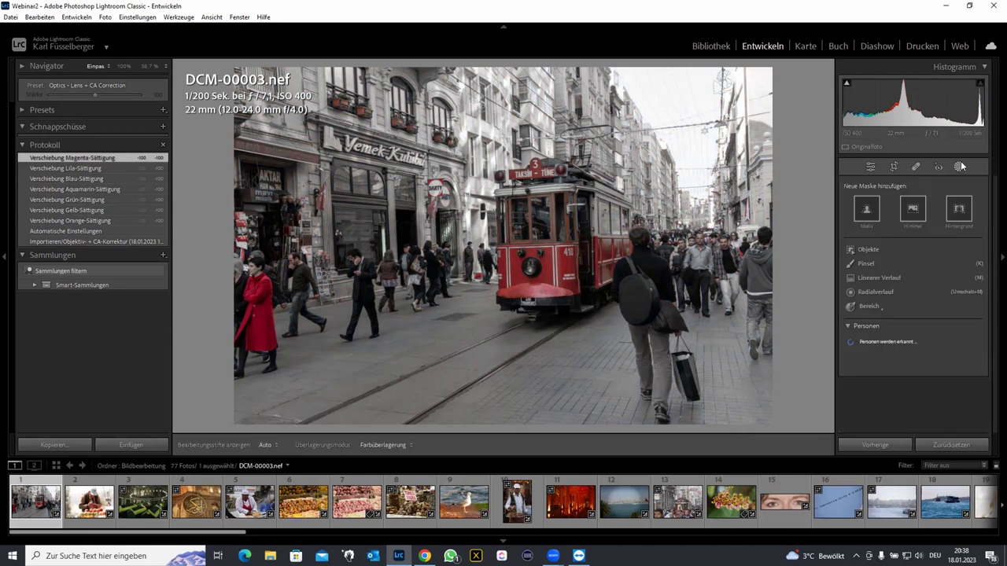
{"action": "left_click", "coordinate": [869, 264]}
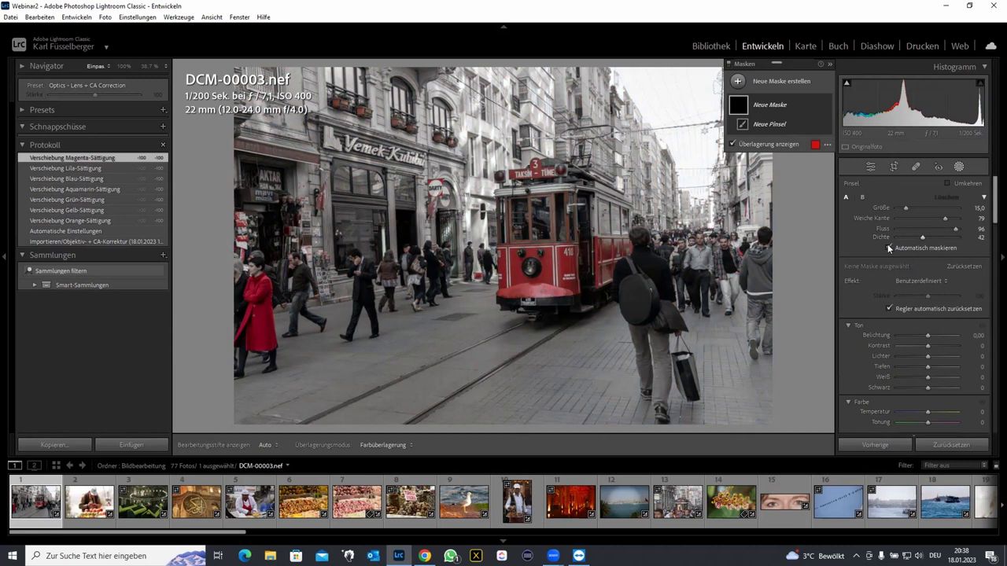
{"action": "left_click_drag", "start_coordinate": [960, 238], "coordinate": [972, 239]}
{"action": "scroll", "coordinate": [273, 290], "scroll_direction": "up", "scroll_amount": 1}
{"action": "key", "text": "alt"}
{"action": "left_click_drag", "start_coordinate": [259, 267], "coordinate": [264, 309]}
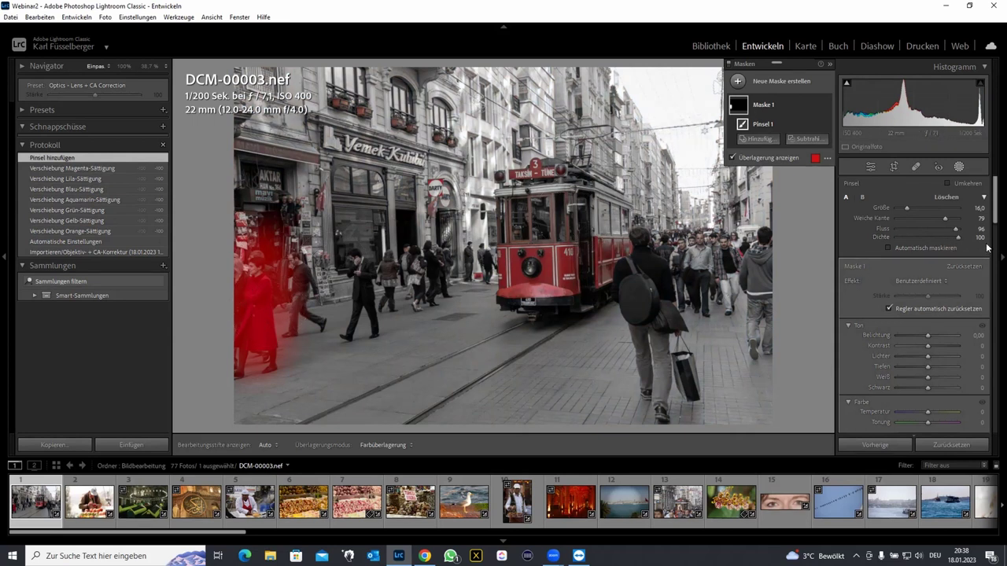
{"action": "scroll", "coordinate": [989, 236], "scroll_direction": "down", "scroll_amount": 2}
{"action": "scroll", "coordinate": [990, 244], "scroll_direction": "down", "scroll_amount": 2}
{"action": "scroll", "coordinate": [992, 254], "scroll_direction": "down", "scroll_amount": 1}
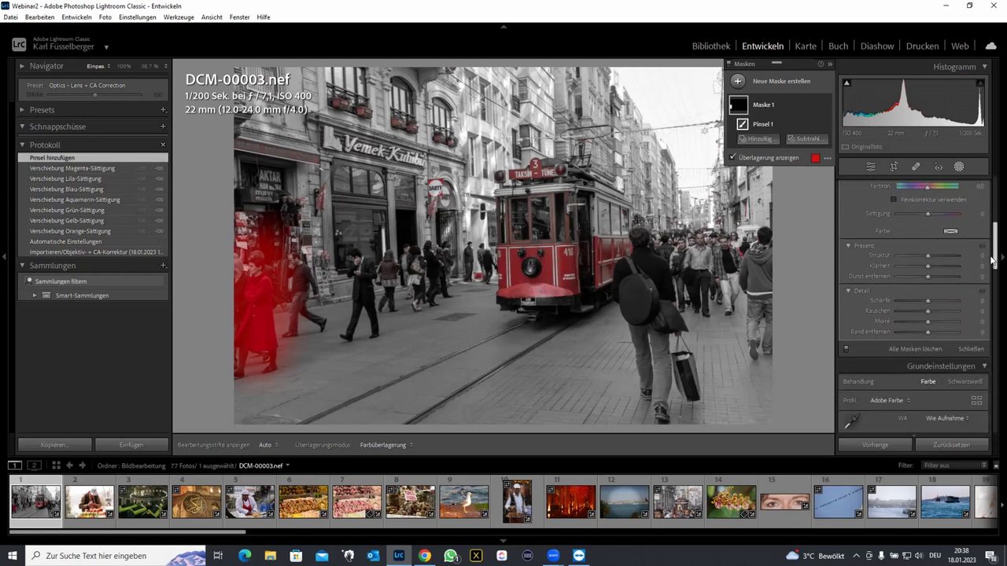
{"action": "scroll", "coordinate": [991, 254], "scroll_direction": "up", "scroll_amount": 1}
{"action": "left_click_drag", "start_coordinate": [931, 275], "coordinate": [812, 289]}
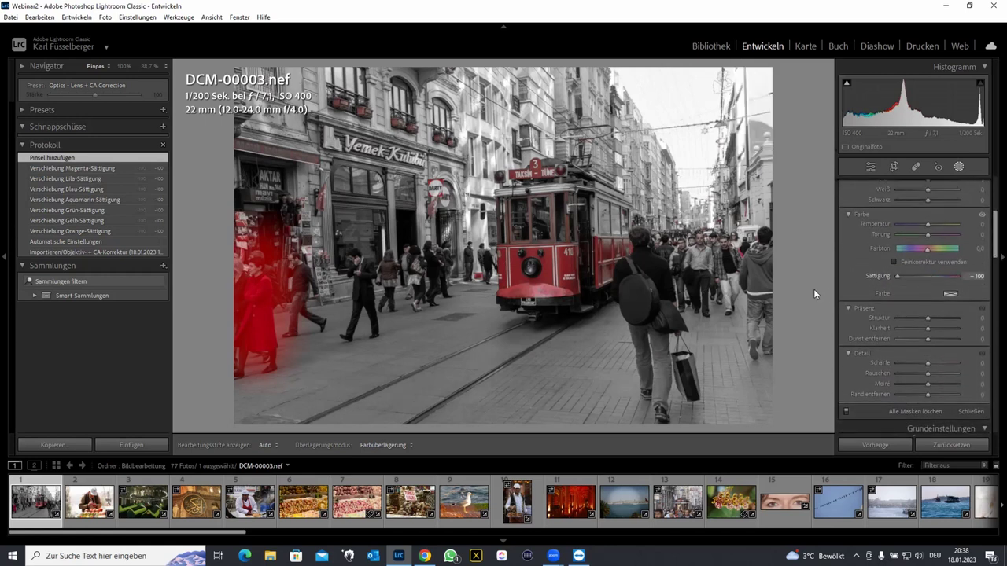
- Extend the desaturating brush mask over the remaining red spots in the crowd
{"action": "key", "text": "h"}
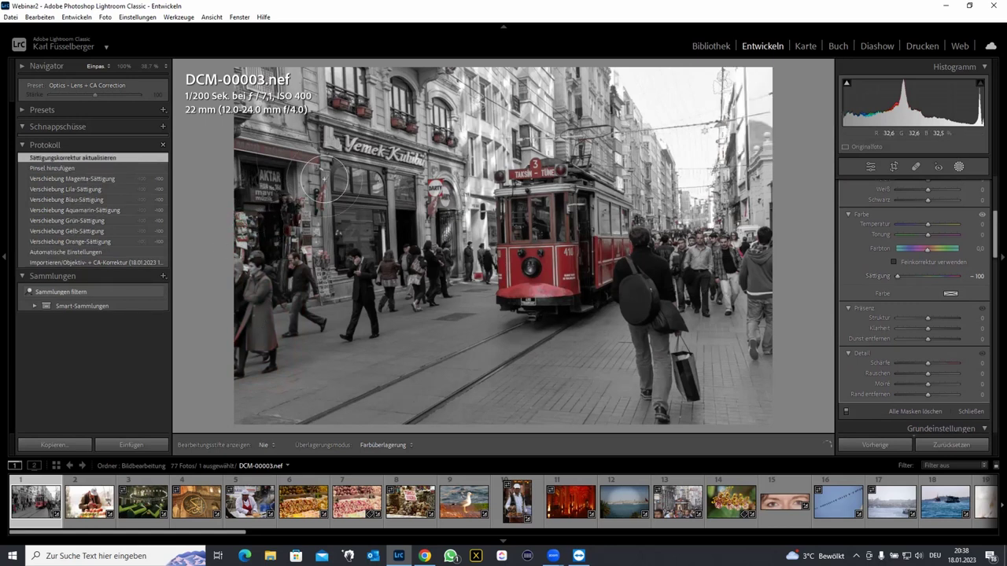
{"action": "left_click_drag", "start_coordinate": [429, 213], "coordinate": [403, 110]}
{"action": "key", "text": "h"}
{"action": "left_click_drag", "start_coordinate": [727, 255], "coordinate": [728, 224]}
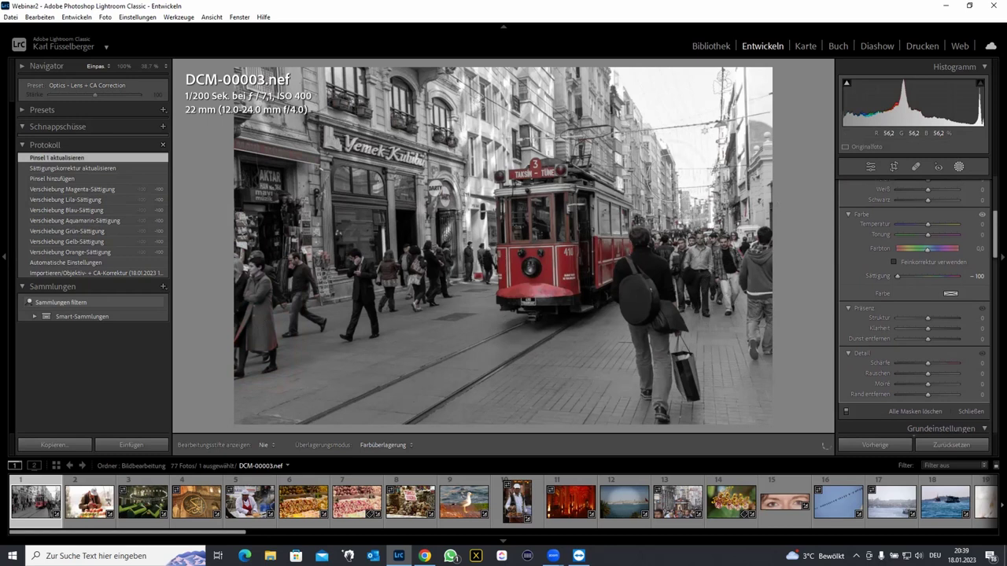
{"action": "key", "text": "h"}
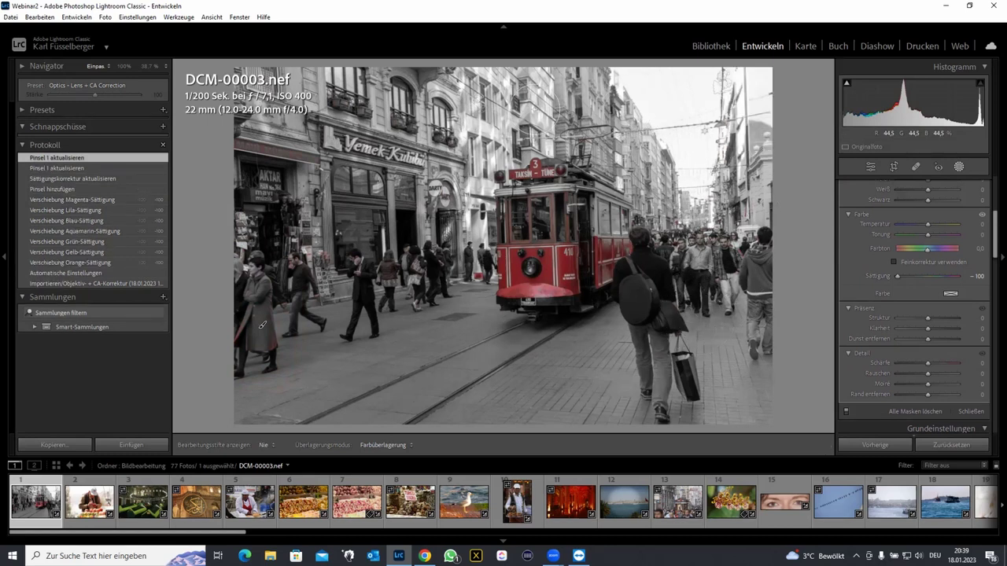
{"action": "left_click", "coordinate": [444, 276]}
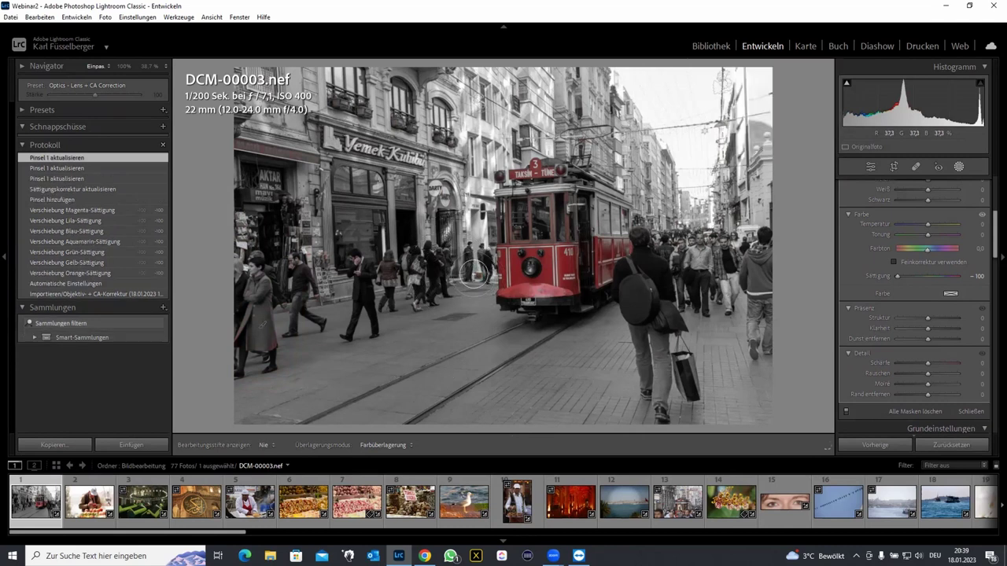
{"action": "left_click_drag", "start_coordinate": [286, 246], "coordinate": [322, 283]}
{"action": "key", "text": "h"}
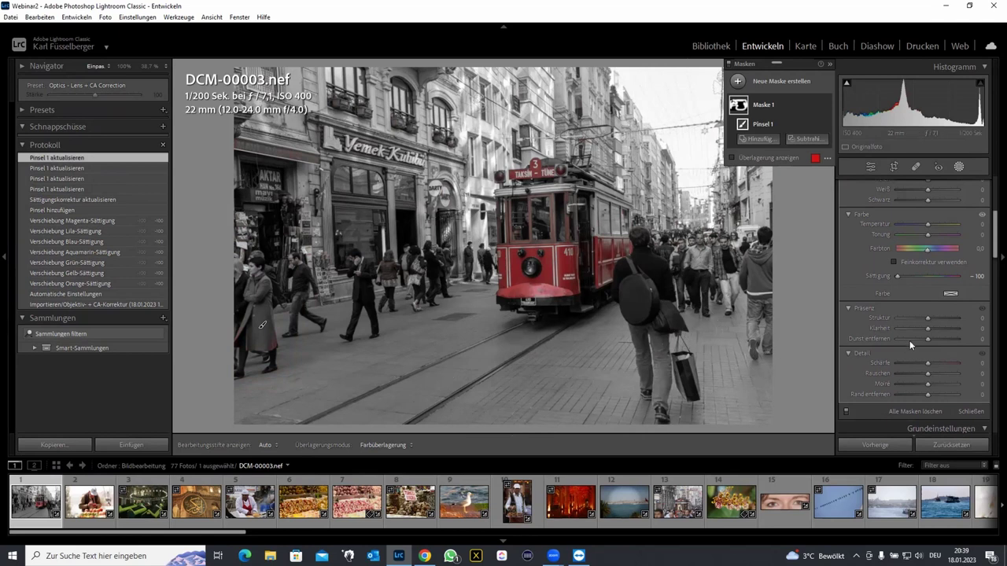
- Leave masking and review the colour-key result with the adjustments panel hidden and reshown
{"action": "scroll", "coordinate": [964, 204], "scroll_direction": "down", "scroll_amount": 1}
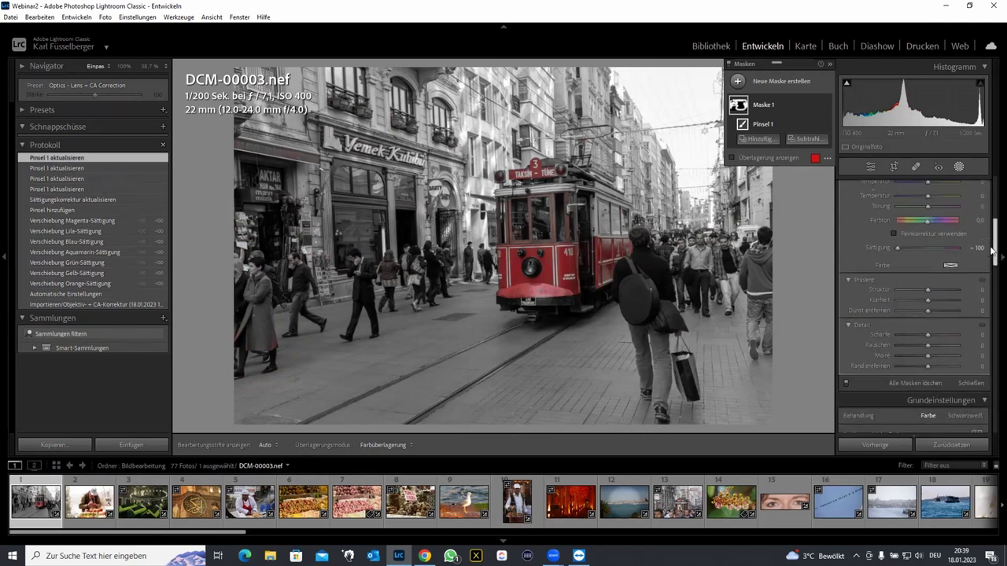
{"action": "left_click", "coordinate": [959, 167]}
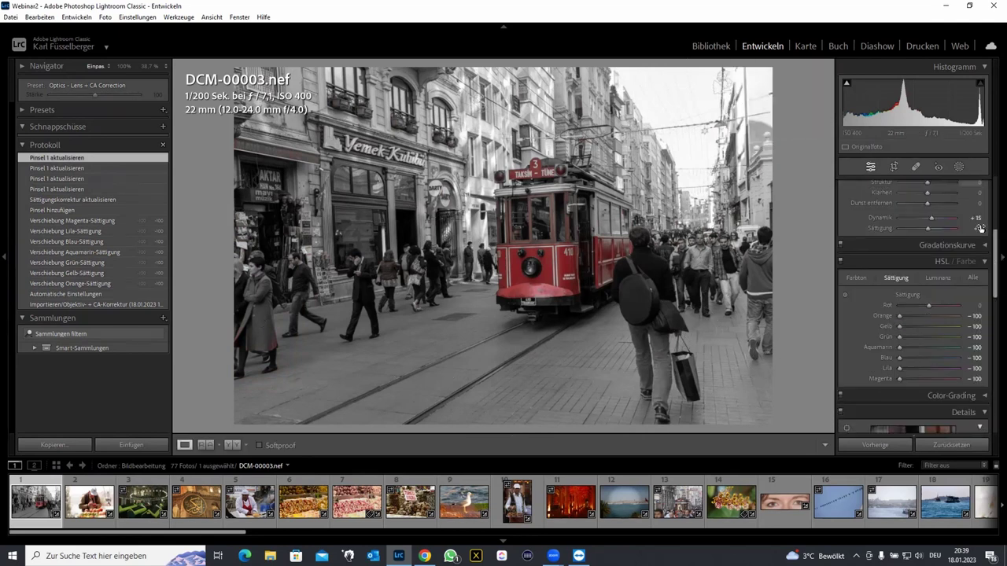
{"action": "scroll", "coordinate": [990, 258], "scroll_direction": "down", "scroll_amount": 3}
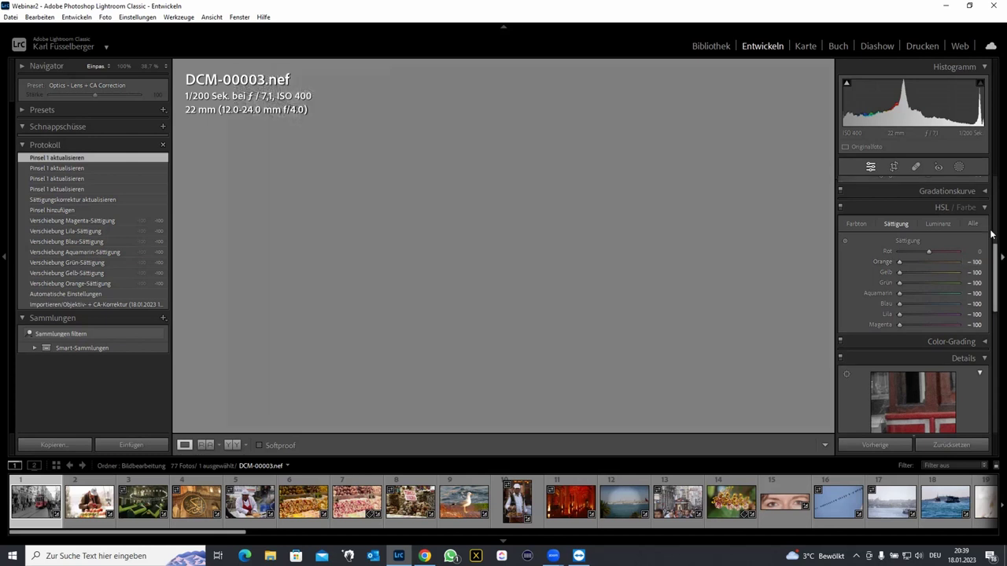
{"action": "left_click", "coordinate": [993, 244]}
{"action": "left_click", "coordinate": [992, 264]}
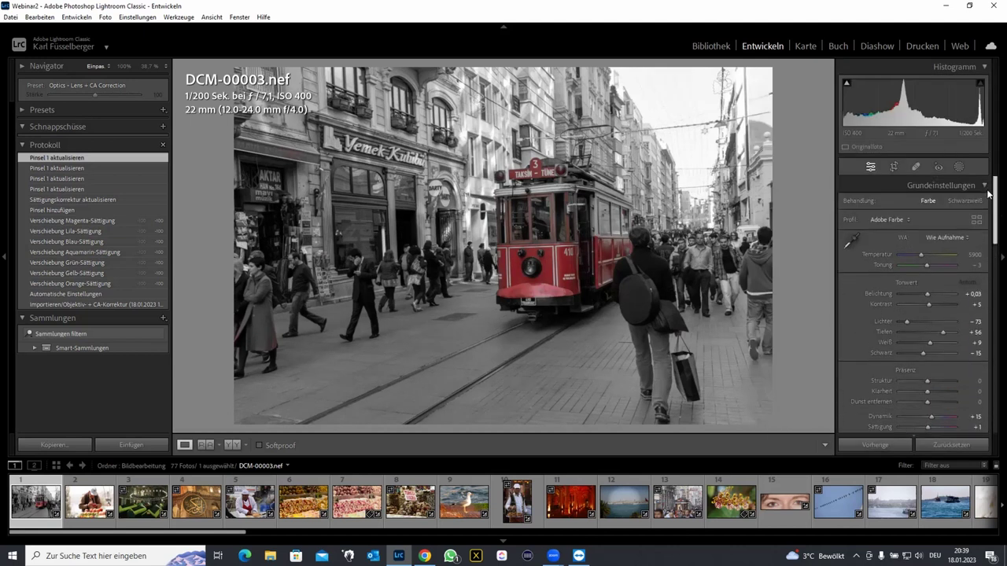
- Toggle Mask 1 visibility, check its Brush 1 settings, then return to the Library grid
{"action": "left_click", "coordinate": [958, 167]}
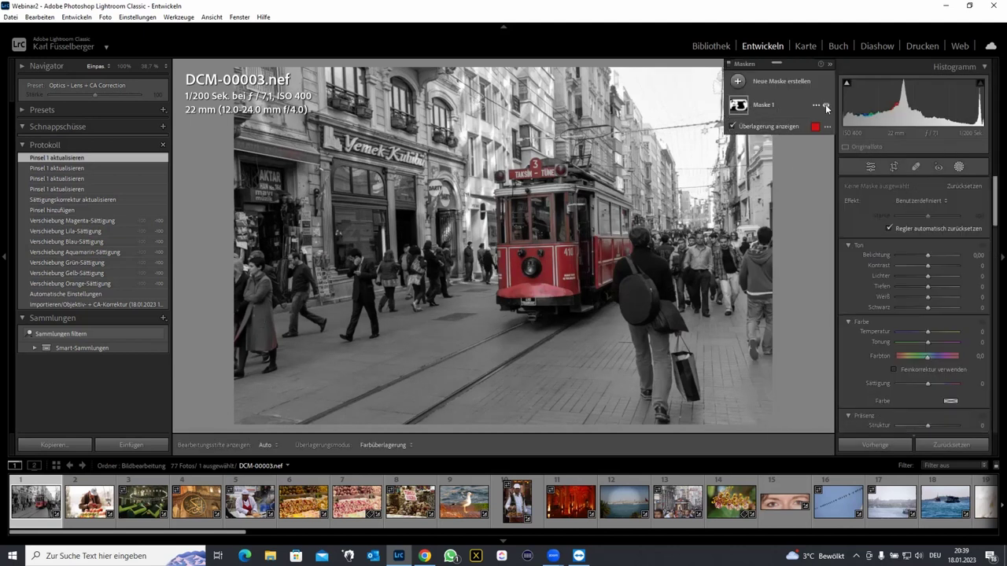
{"action": "left_click", "coordinate": [825, 104]}
{"action": "left_click", "coordinate": [825, 104]}
{"action": "left_click", "coordinate": [825, 104]}
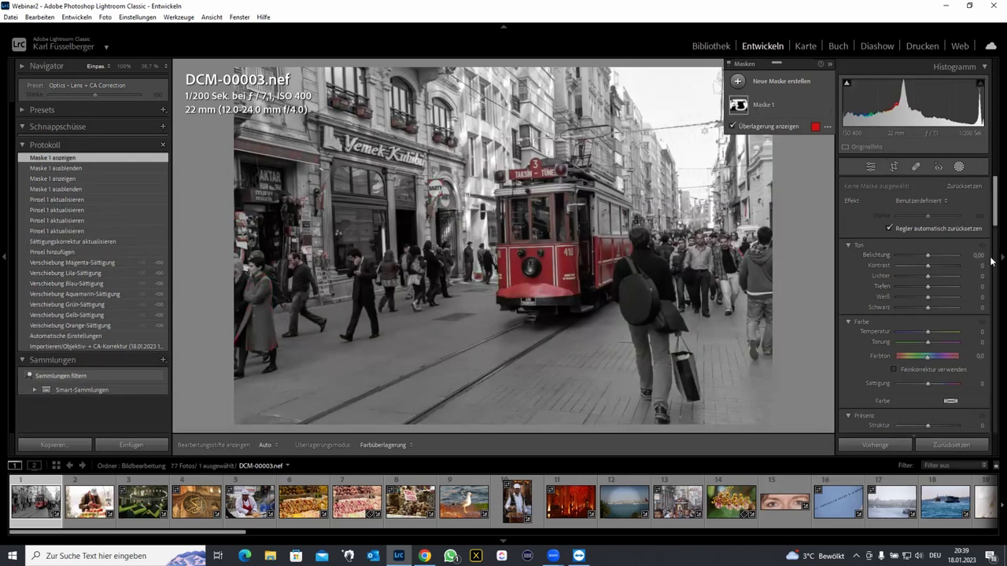
{"action": "scroll", "coordinate": [992, 228], "scroll_direction": "down", "scroll_amount": 1}
{"action": "scroll", "coordinate": [992, 226], "scroll_direction": "down", "scroll_amount": 1}
{"action": "scroll", "coordinate": [992, 226], "scroll_direction": "down", "scroll_amount": 1}
{"action": "mouse_move", "coordinate": [990, 227]}
{"action": "left_mouse_down"}
{"action": "mouse_move", "coordinate": [992, 263]}
{"action": "mouse_move", "coordinate": [992, 197]}
{"action": "left_mouse_up"}
{"action": "left_click", "coordinate": [740, 106]}
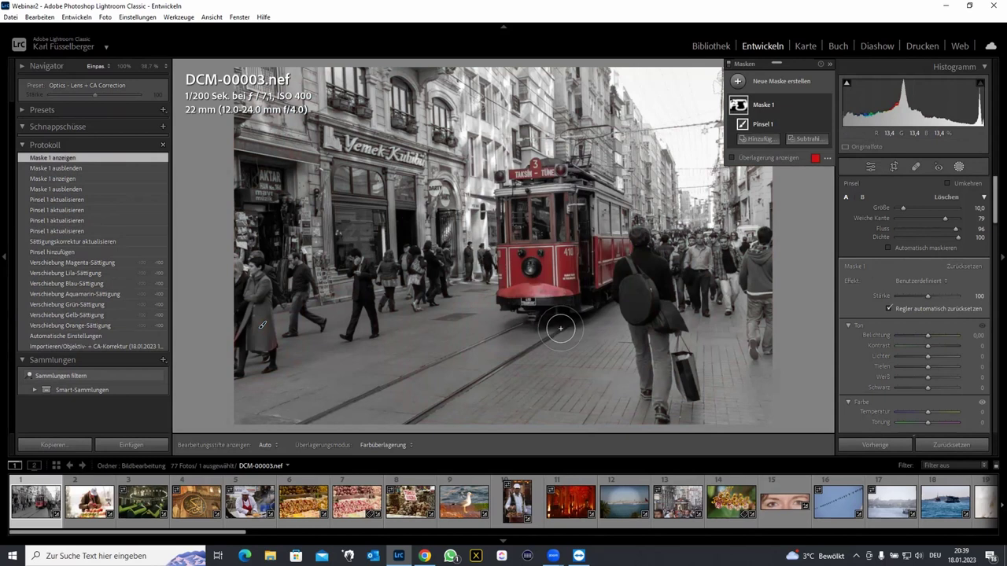
{"action": "key", "text": "g"}
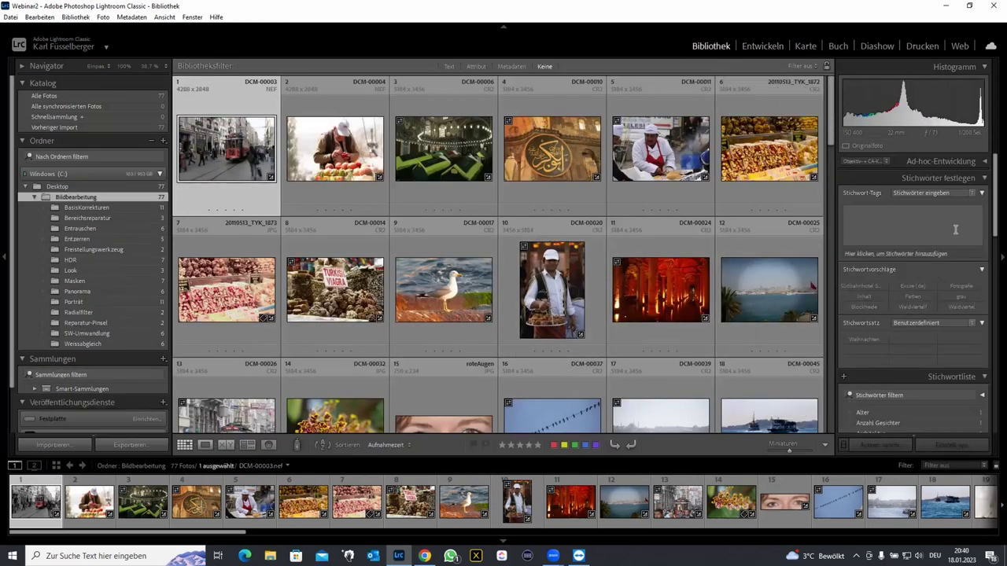
- Collapse Keywording and Keyword List, show Metadata, and select the red cistern photo DCM-00024
{"action": "left_click", "coordinate": [987, 179]}
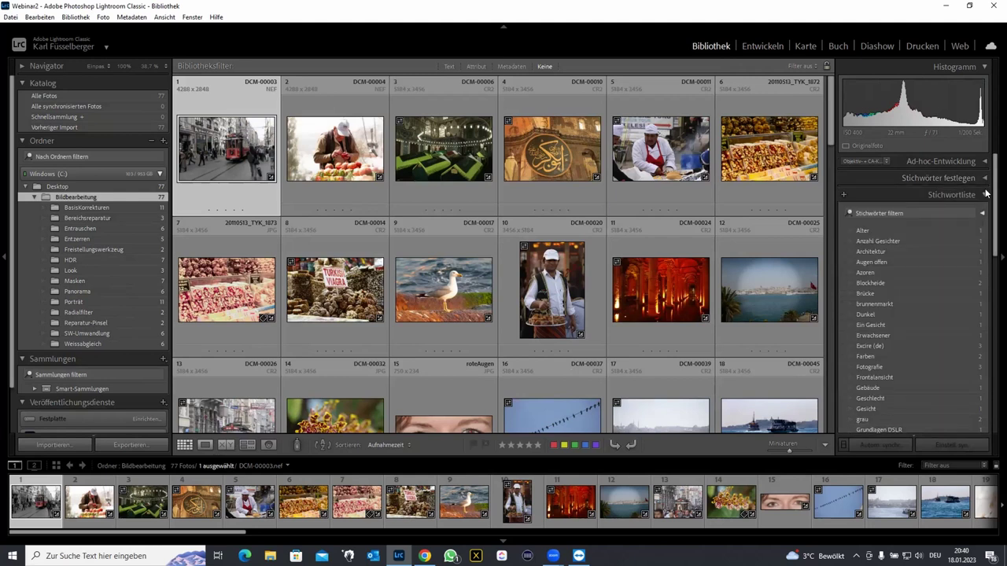
{"action": "left_click", "coordinate": [985, 195]}
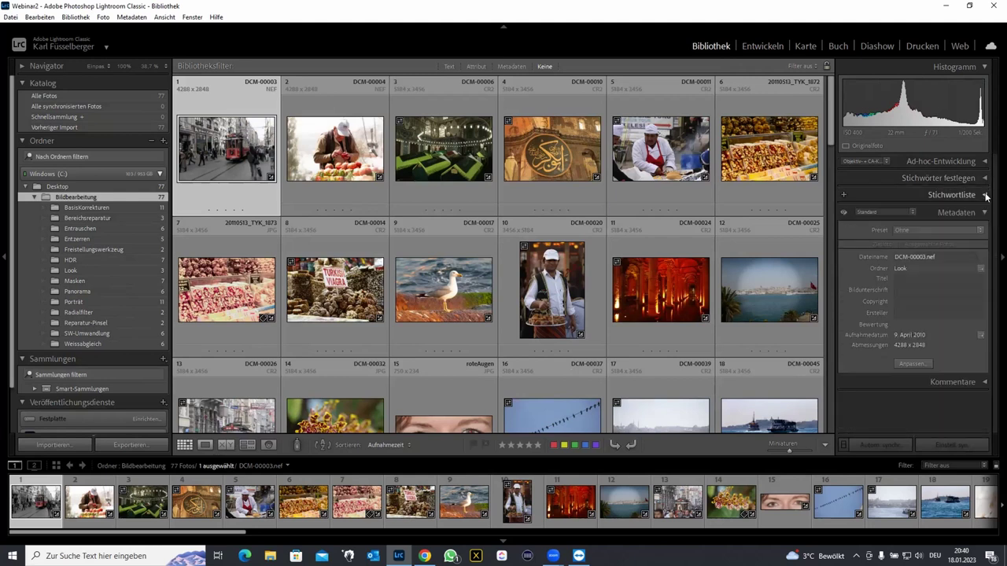
{"action": "left_click", "coordinate": [689, 284]}
{"action": "scroll", "coordinate": [536, 273], "scroll_direction": "down", "scroll_amount": 1}
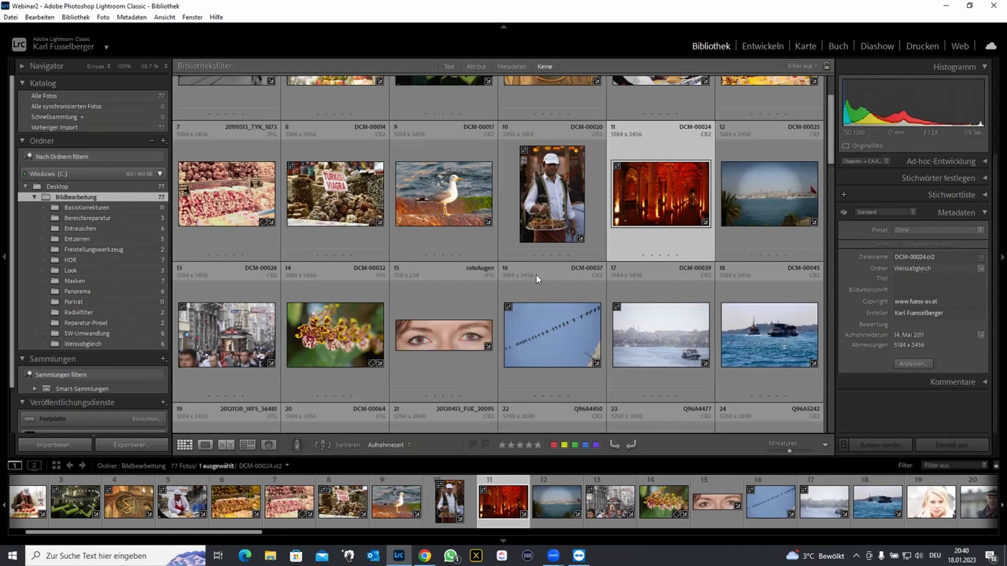
{"action": "scroll", "coordinate": [528, 281], "scroll_direction": "up", "scroll_amount": 1}
{"action": "mouse_move", "coordinate": [551, 193]}
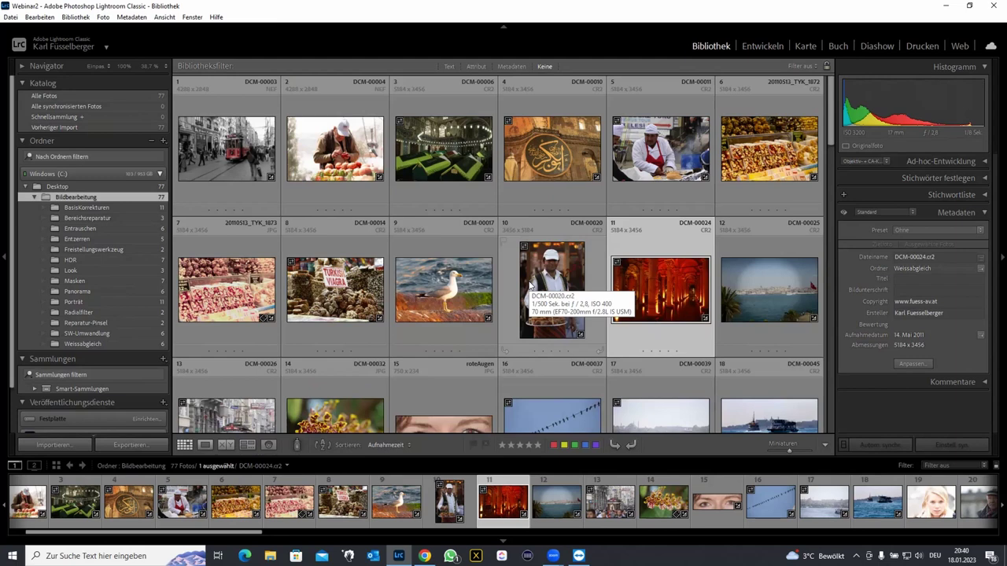
- Browse the grid, then filter it to the Porträt folder's 11 photos
{"action": "scroll", "coordinate": [419, 273], "scroll_direction": "down", "scroll_amount": 2}
{"action": "scroll", "coordinate": [420, 273], "scroll_direction": "down", "scroll_amount": 2}
{"action": "scroll", "coordinate": [419, 273], "scroll_direction": "down", "scroll_amount": 4}
{"action": "scroll", "coordinate": [420, 273], "scroll_direction": "down", "scroll_amount": 1}
{"action": "scroll", "coordinate": [419, 271], "scroll_direction": "down", "scroll_amount": 1}
{"action": "scroll", "coordinate": [420, 272], "scroll_direction": "down", "scroll_amount": 1}
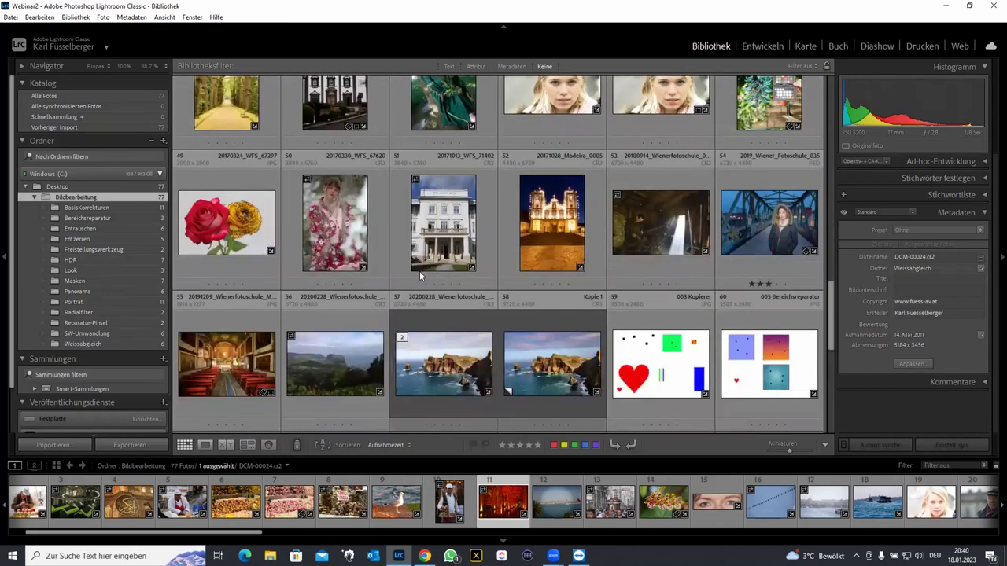
{"action": "scroll", "coordinate": [420, 267], "scroll_direction": "up", "scroll_amount": 1}
{"action": "scroll", "coordinate": [418, 260], "scroll_direction": "up", "scroll_amount": 1}
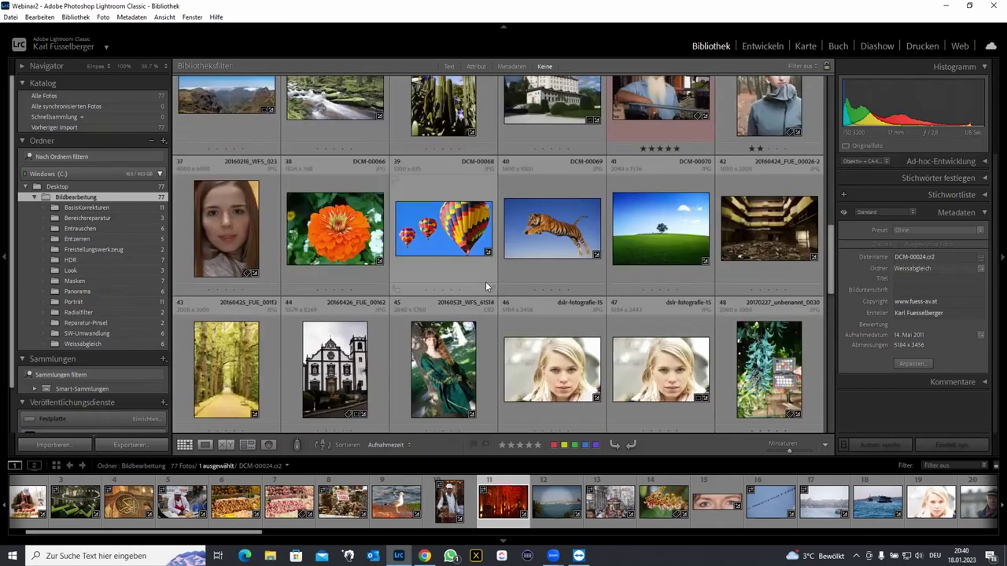
{"action": "scroll", "coordinate": [486, 283], "scroll_direction": "down", "scroll_amount": 2}
{"action": "scroll", "coordinate": [485, 283], "scroll_direction": "down", "scroll_amount": 1}
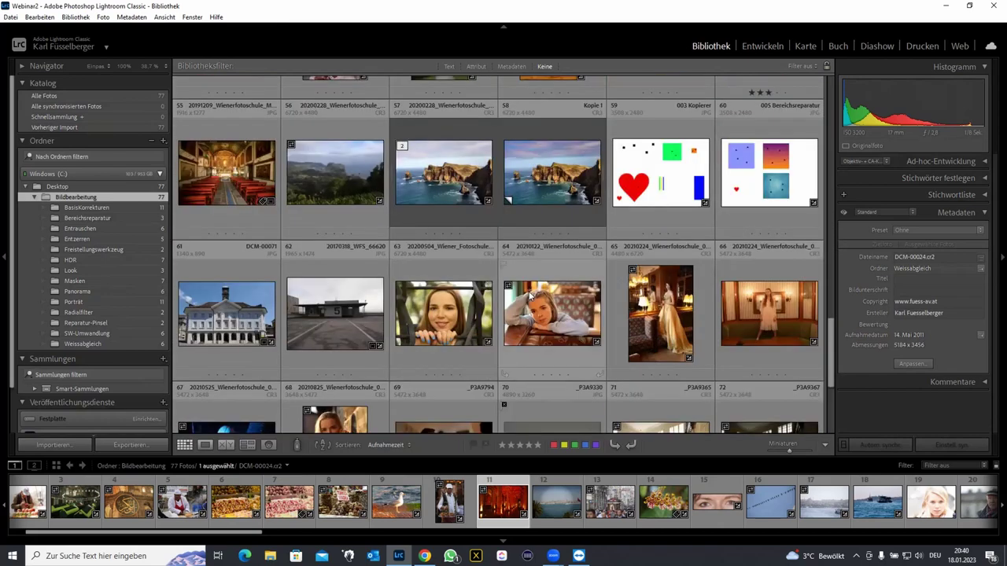
{"action": "scroll", "coordinate": [528, 291], "scroll_direction": "down", "scroll_amount": 2}
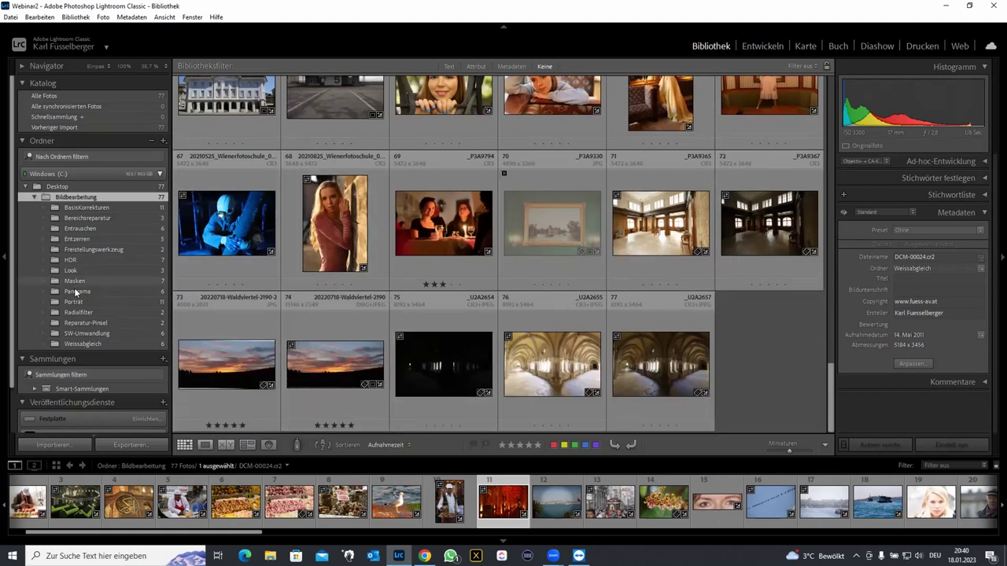
{"action": "left_click", "coordinate": [79, 303]}
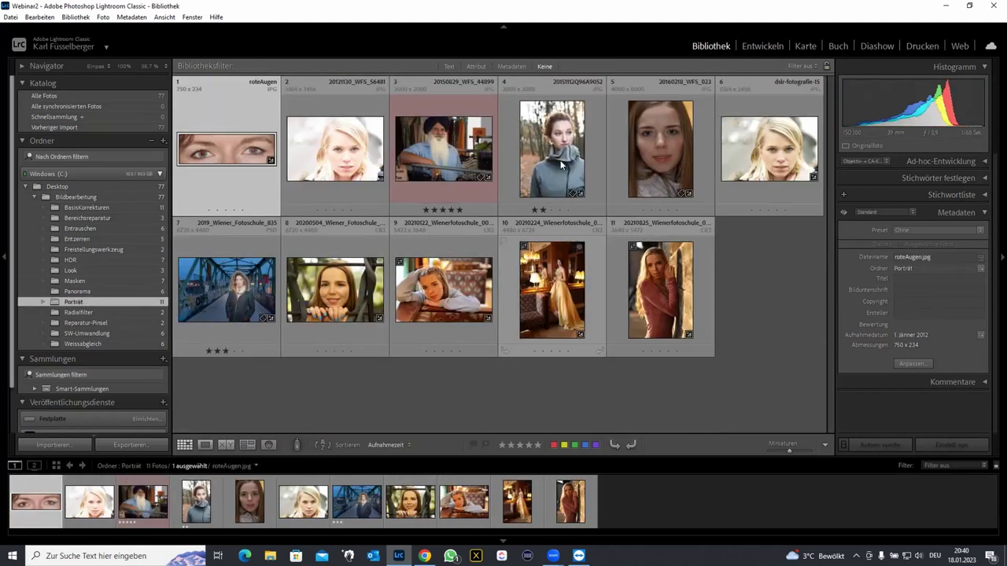
- Open 20160218_WFS_023.JPG in Develop, reset its edits and zoom to 100% on the chin
{"action": "double_click", "coordinate": [654, 136]}
{"action": "key", "text": "d"}
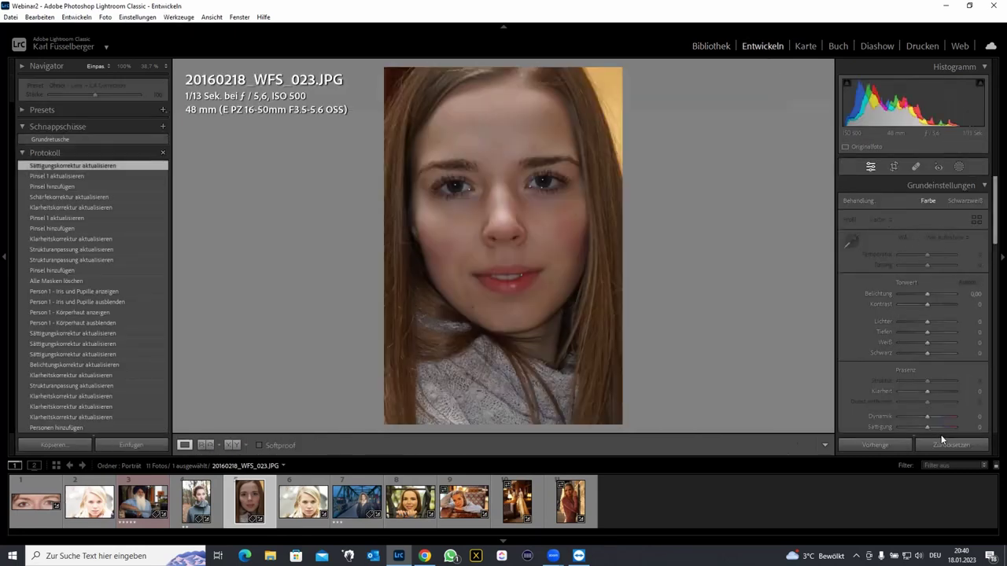
{"action": "left_click", "coordinate": [947, 445]}
{"action": "left_click", "coordinate": [511, 330]}
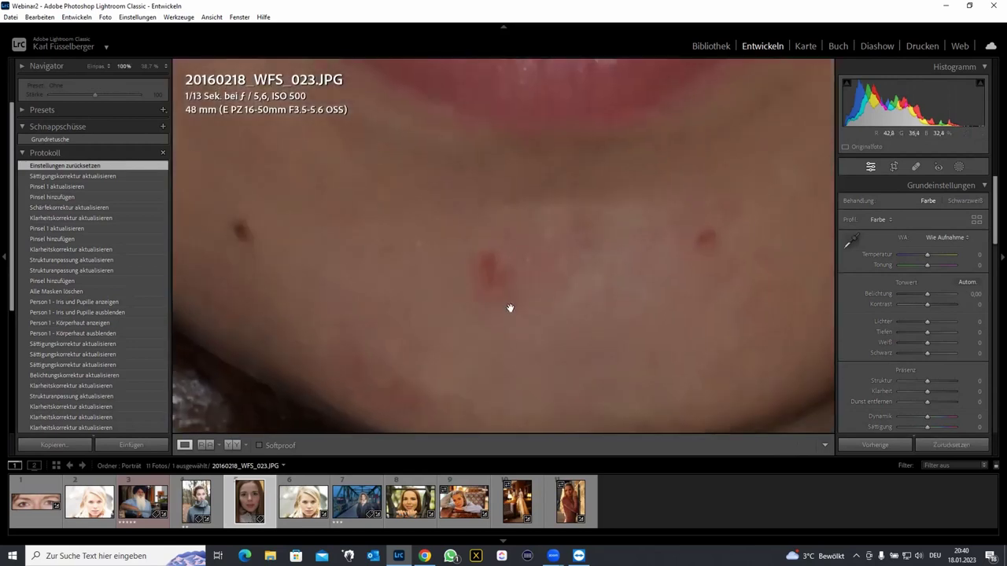
- Heal the red blemishes on the chin and near the lips with Spot Removal
{"action": "left_click", "coordinate": [916, 167]}
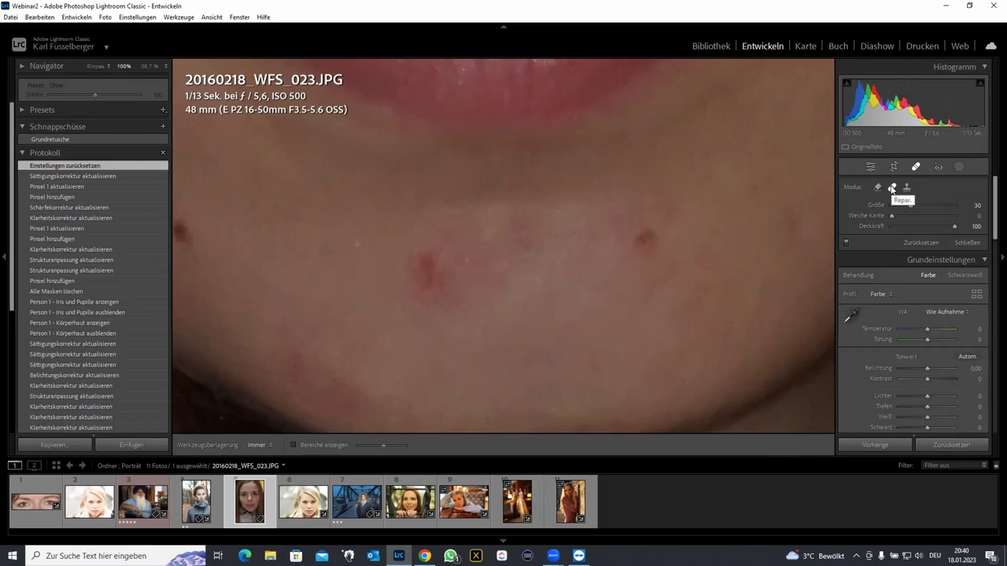
{"action": "left_click", "coordinate": [645, 237]}
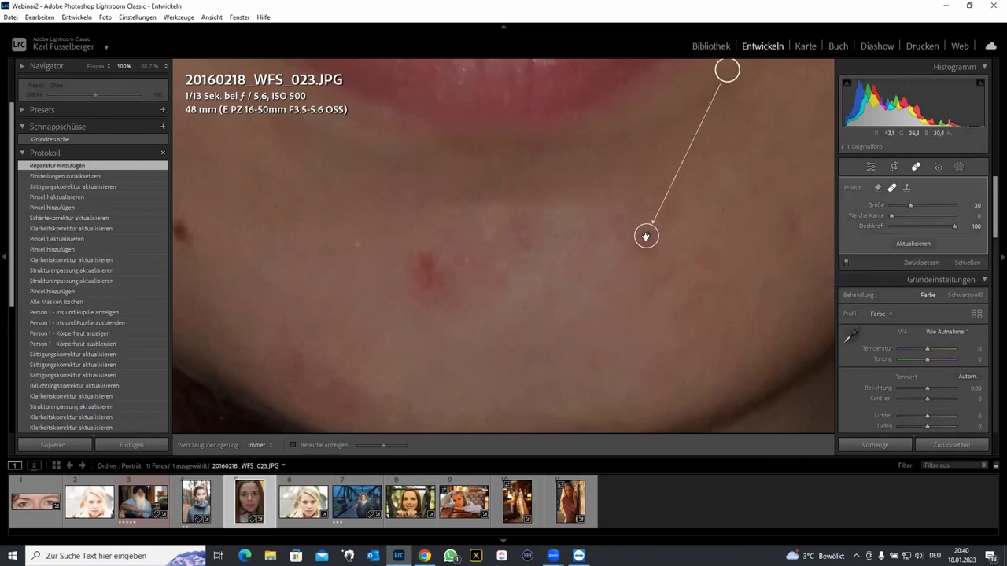
{"action": "left_click_drag", "start_coordinate": [413, 282], "coordinate": [436, 275]}
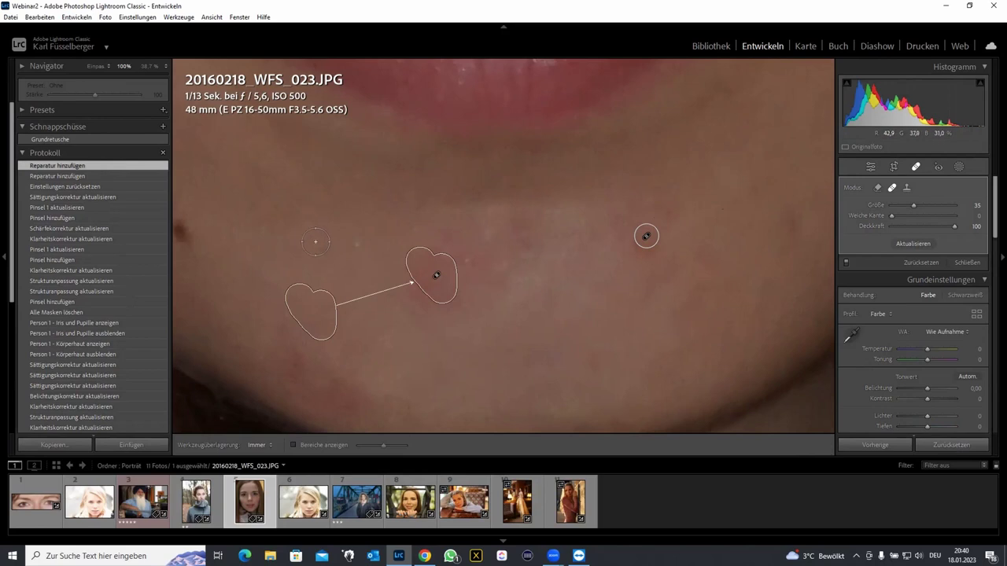
{"action": "left_click_drag", "start_coordinate": [306, 292], "coordinate": [321, 272]}
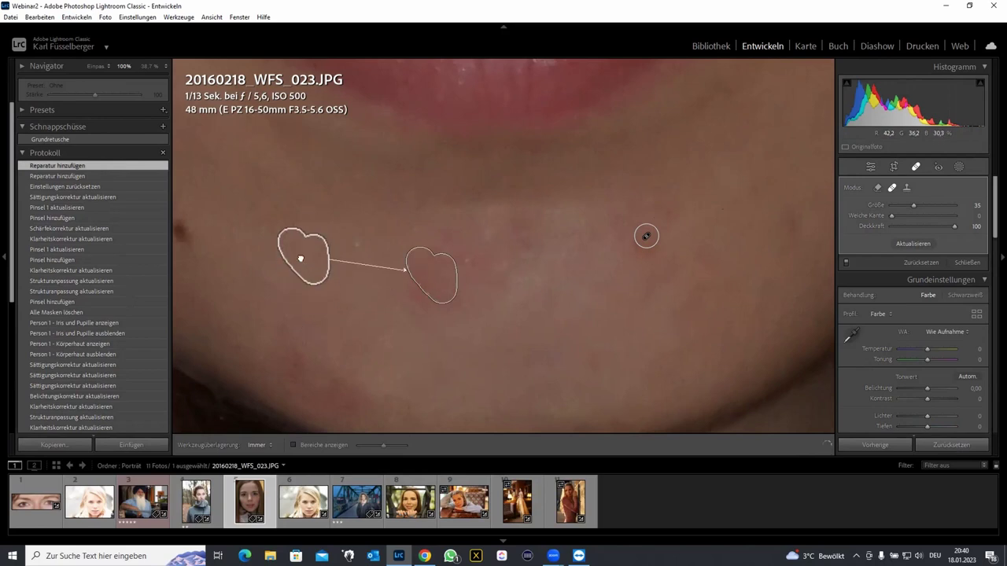
{"action": "left_click_drag", "start_coordinate": [378, 234], "coordinate": [585, 284]}
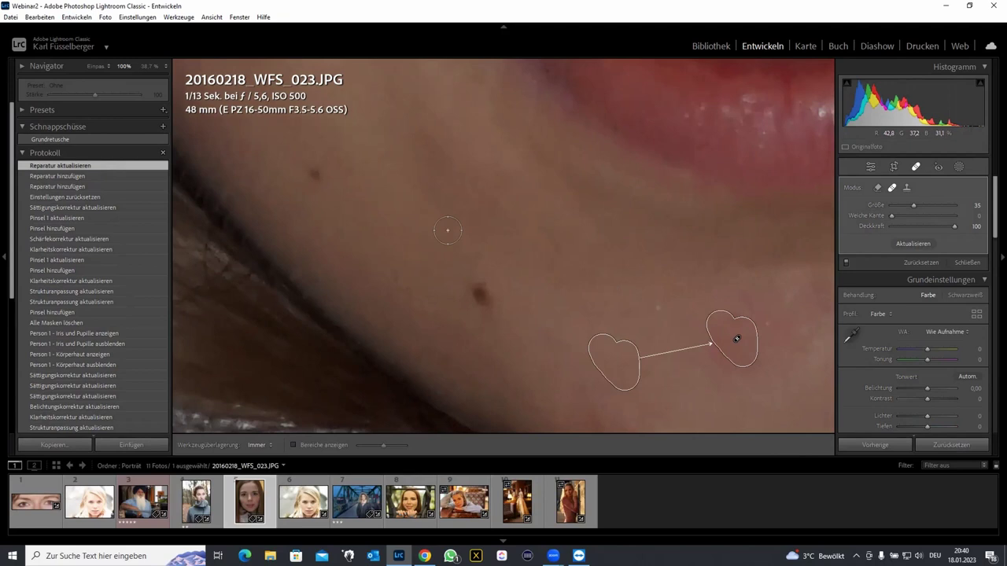
{"action": "left_click", "coordinate": [316, 175]}
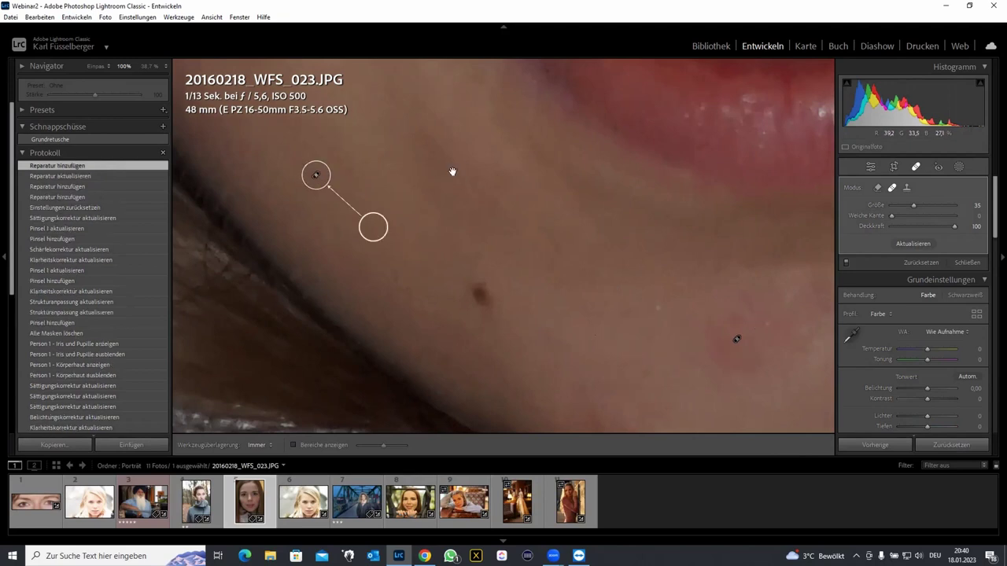
{"action": "left_click_drag", "start_coordinate": [452, 172], "coordinate": [446, 260]}
{"action": "left_click", "coordinate": [440, 204]}
{"action": "left_click", "coordinate": [522, 320]}
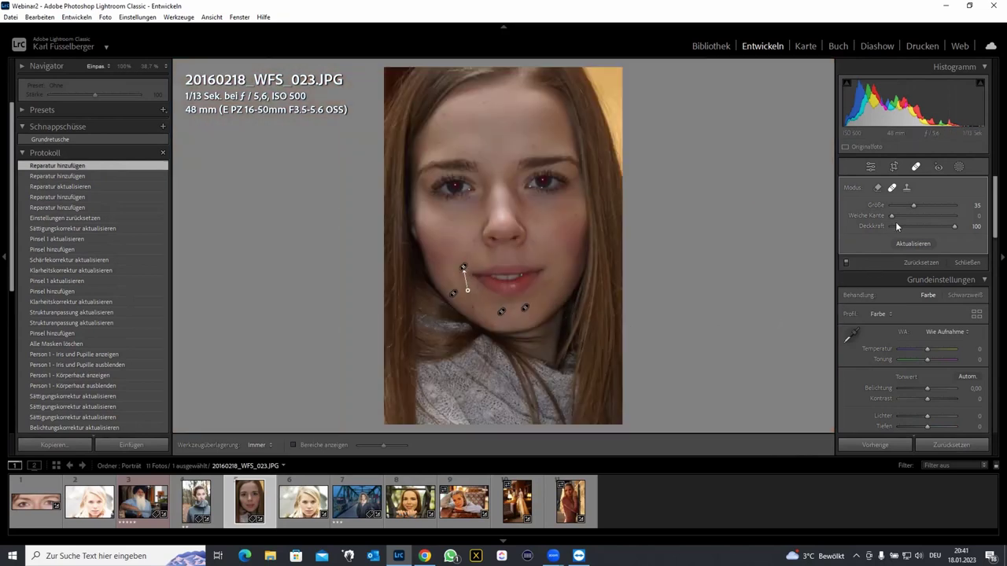
{"action": "left_click", "coordinate": [879, 187]}
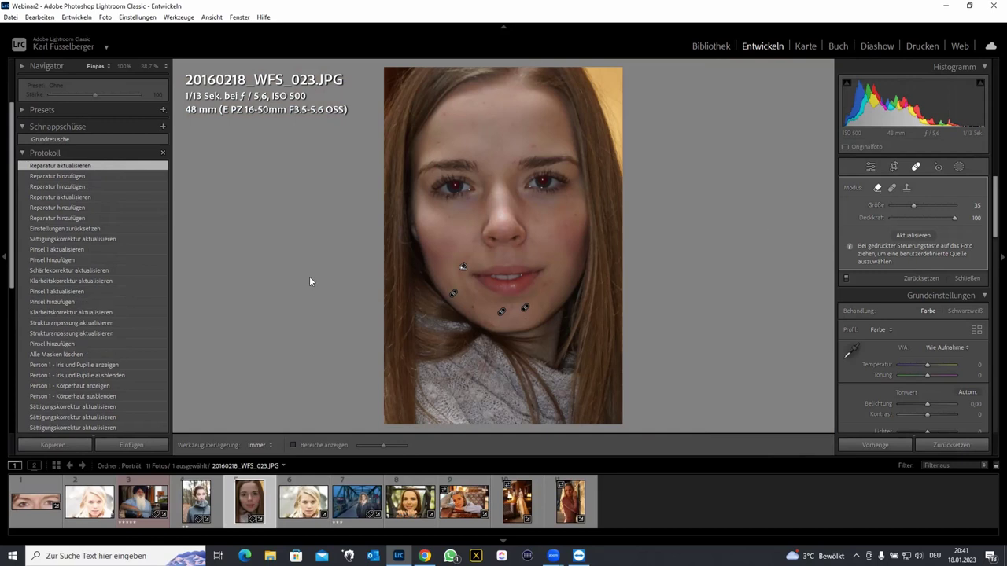
- Open the tree-avenue photo 20160425_FUE_00113.jpg from Bildbearbeitung in Loupe view
{"action": "key", "text": "g"}
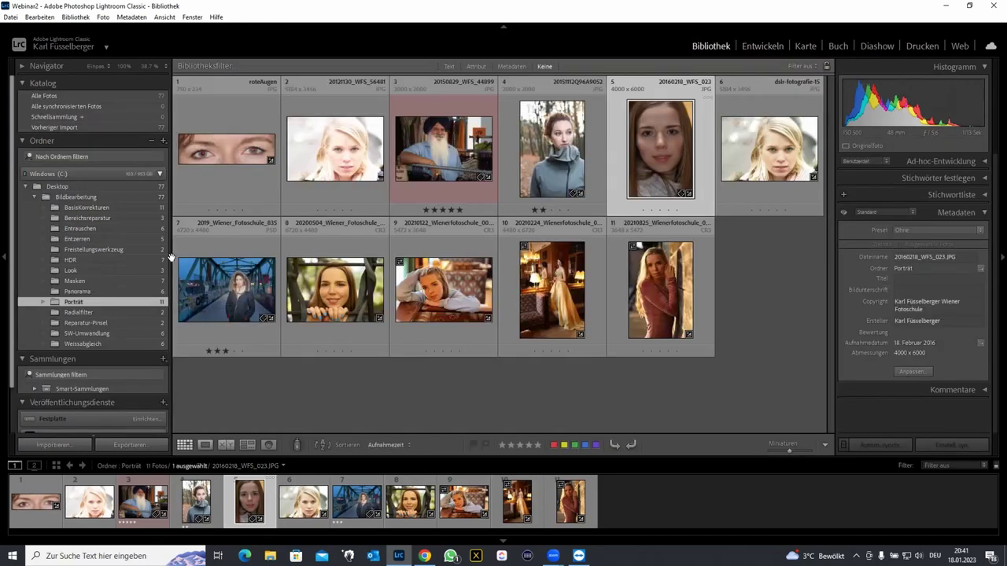
{"action": "left_click", "coordinate": [107, 197]}
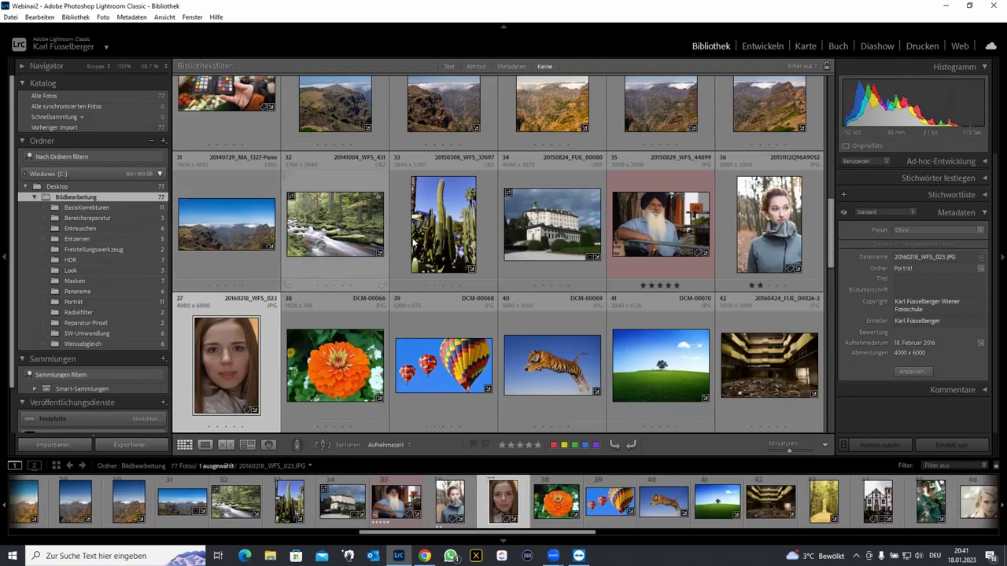
{"action": "scroll", "coordinate": [536, 256], "scroll_direction": "down", "scroll_amount": 2}
{"action": "scroll", "coordinate": [536, 256], "scroll_direction": "down", "scroll_amount": 2}
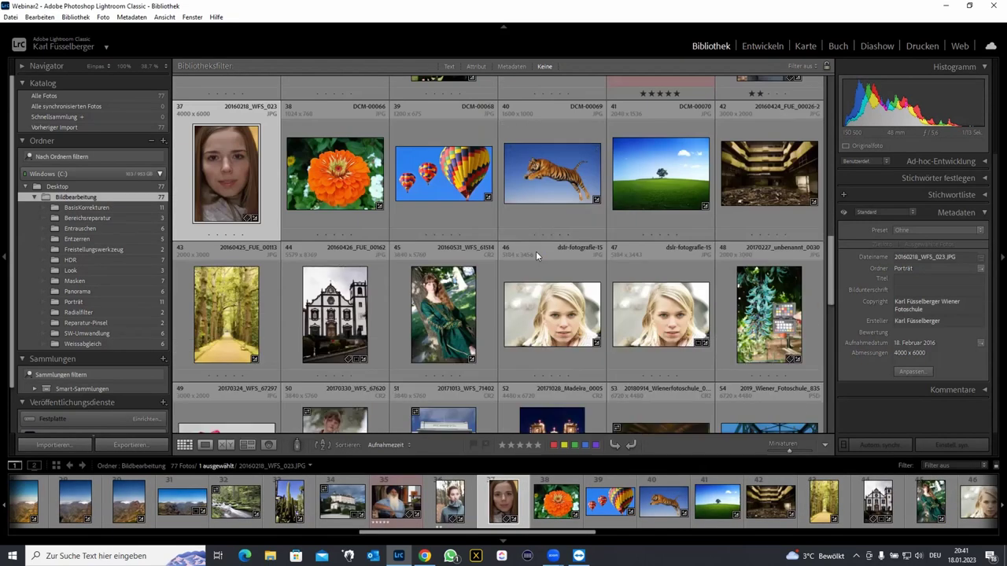
{"action": "scroll", "coordinate": [535, 254], "scroll_direction": "down", "scroll_amount": 2}
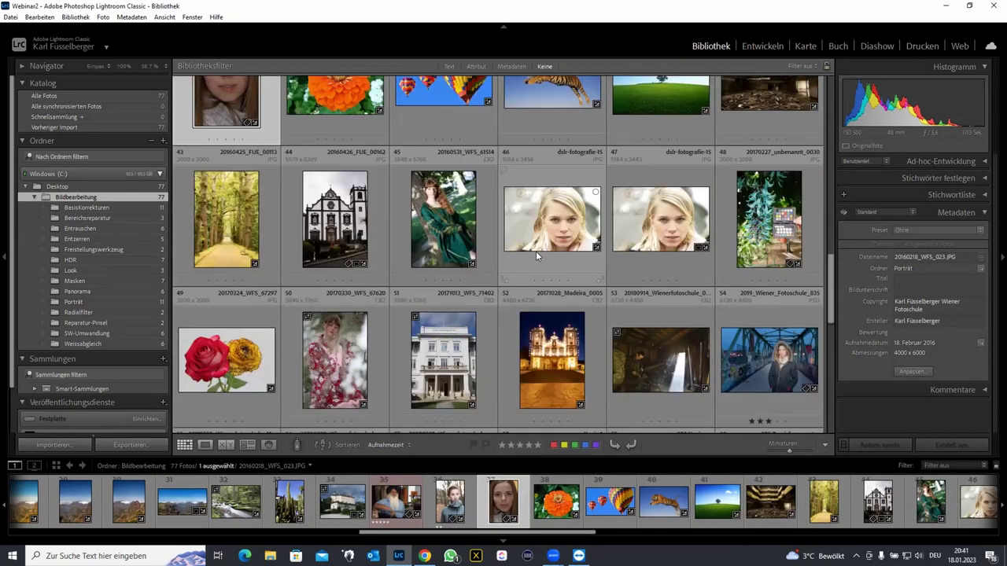
{"action": "scroll", "coordinate": [536, 251], "scroll_direction": "down", "scroll_amount": 2}
{"action": "scroll", "coordinate": [535, 251], "scroll_direction": "down", "scroll_amount": 2}
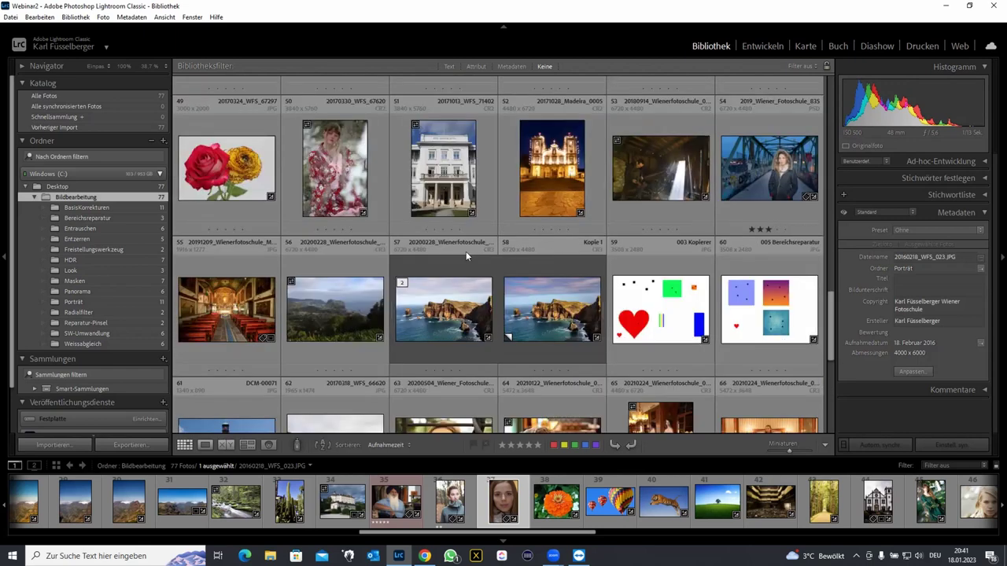
{"action": "scroll", "coordinate": [385, 252], "scroll_direction": "down", "scroll_amount": 2}
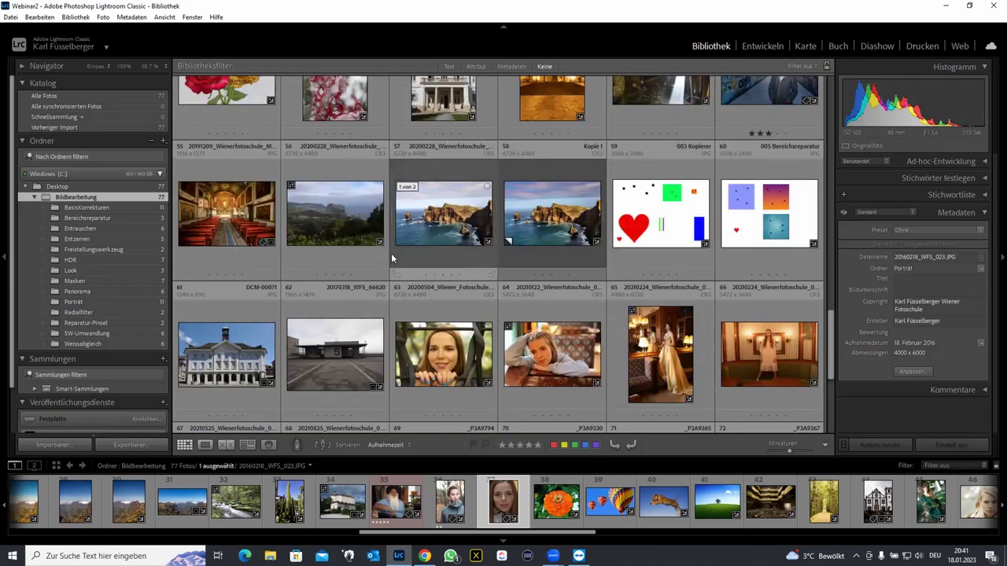
{"action": "scroll", "coordinate": [374, 259], "scroll_direction": "up", "scroll_amount": 4}
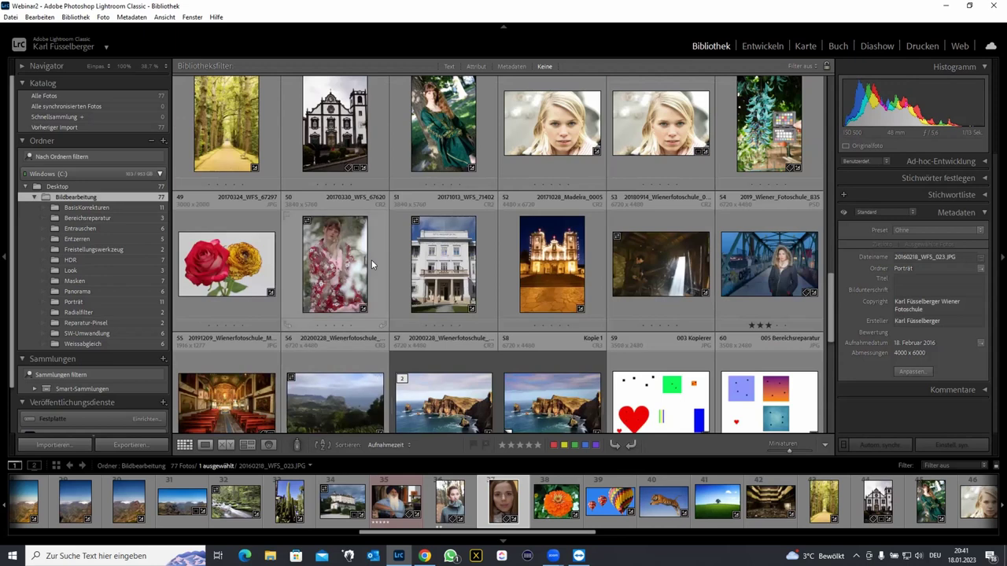
{"action": "scroll", "coordinate": [371, 260], "scroll_direction": "up", "scroll_amount": 2}
{"action": "scroll", "coordinate": [371, 260], "scroll_direction": "up", "scroll_amount": 2}
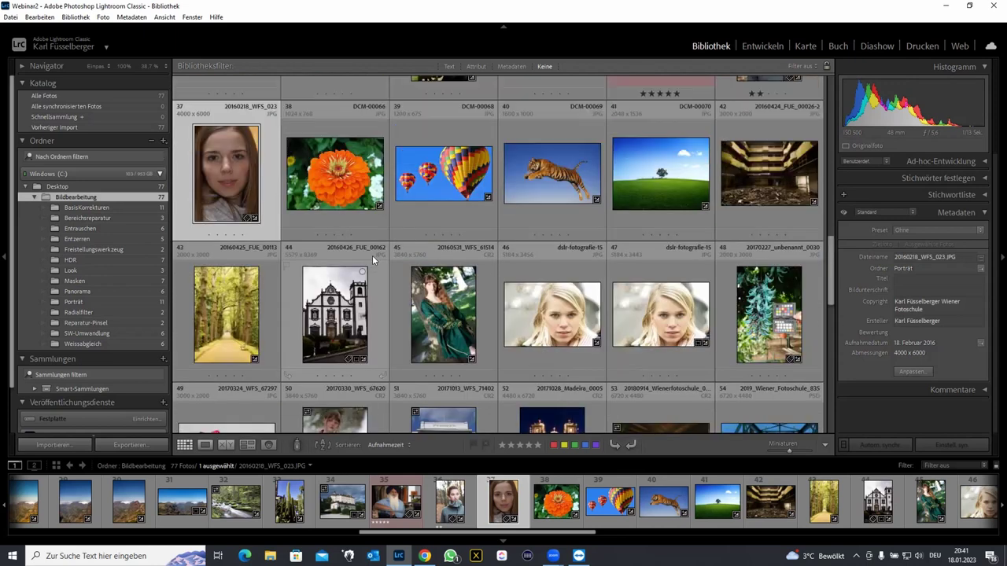
{"action": "left_click", "coordinate": [240, 322]}
{"action": "double_click", "coordinate": [239, 320]}
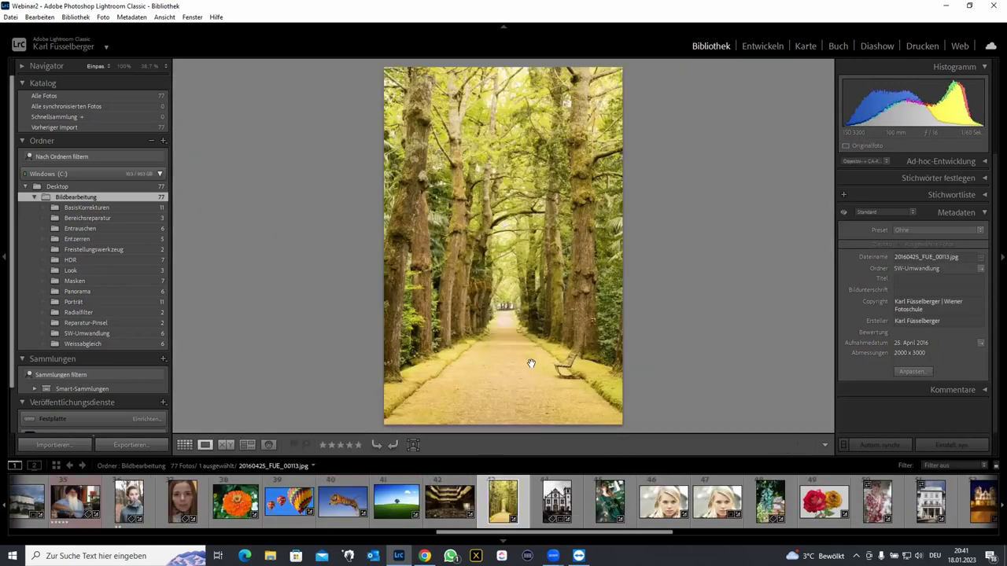
- Zoom to 100% on the bench and bring up Spot Removal in the Develop module
{"action": "left_click_drag", "start_coordinate": [531, 363], "coordinate": [385, 264]}
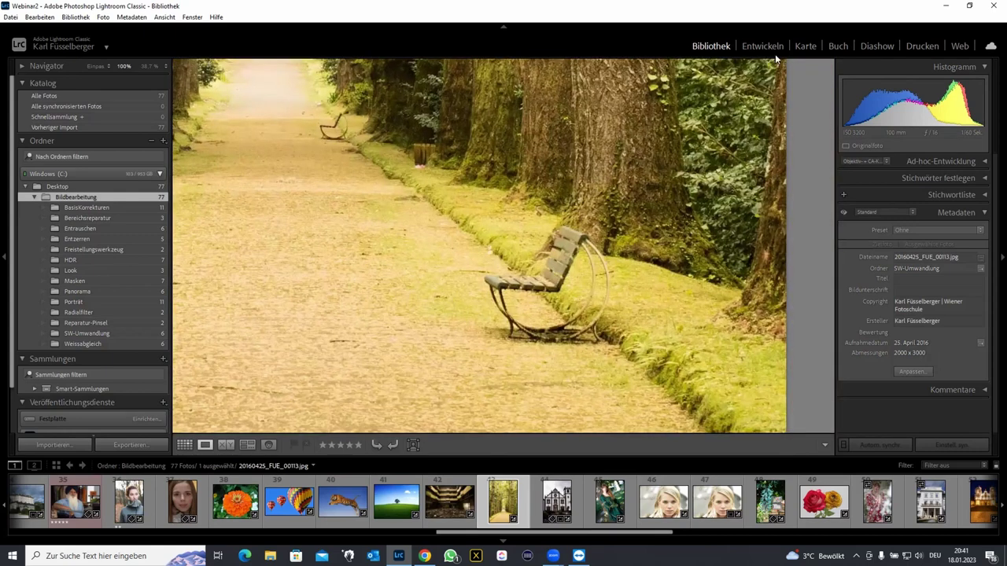
{"action": "left_click", "coordinate": [763, 47]}
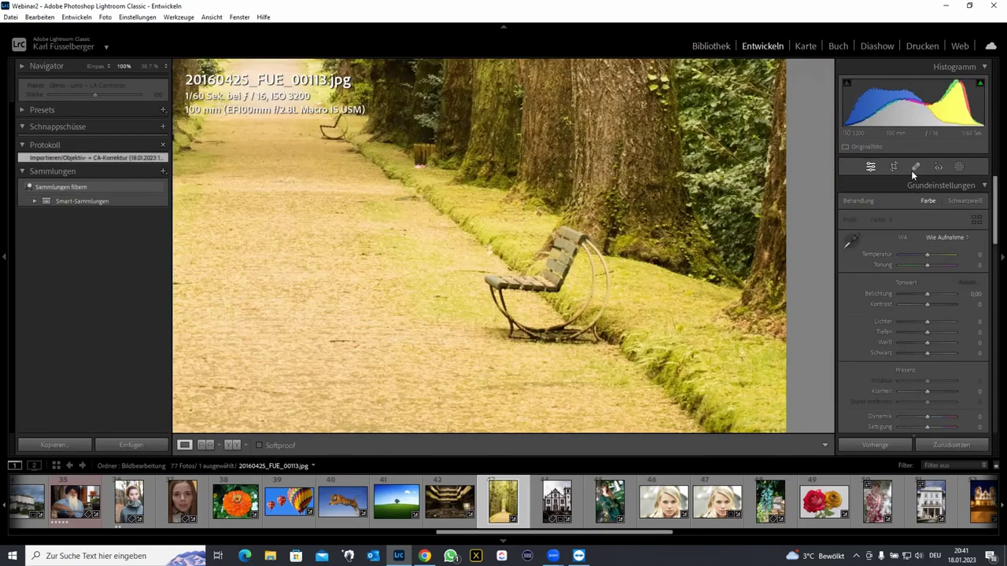
{"action": "left_click", "coordinate": [916, 167]}
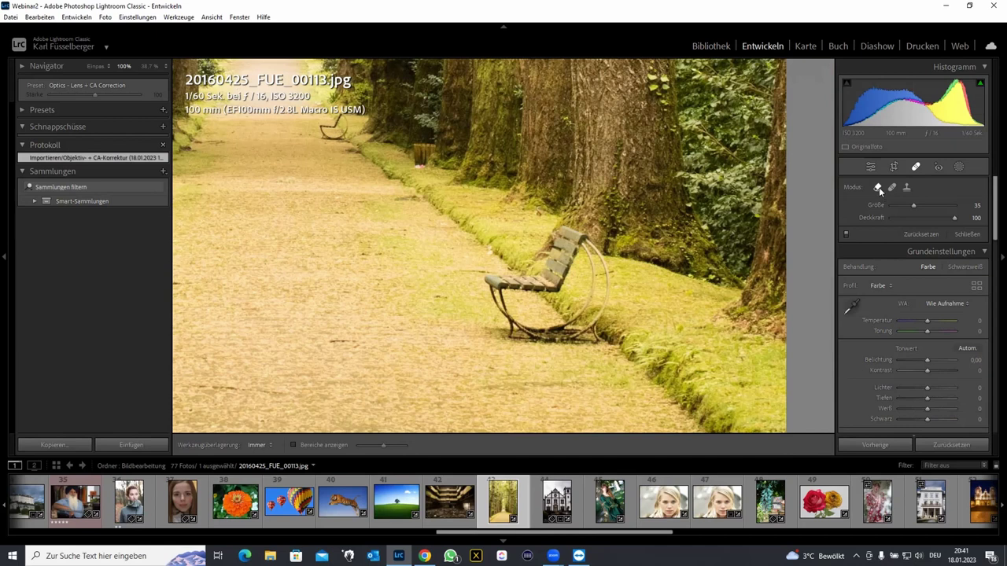
{"action": "scroll", "coordinate": [543, 302], "scroll_direction": "up", "scroll_amount": 5}
{"action": "scroll", "coordinate": [547, 291], "scroll_direction": "up", "scroll_amount": 2}
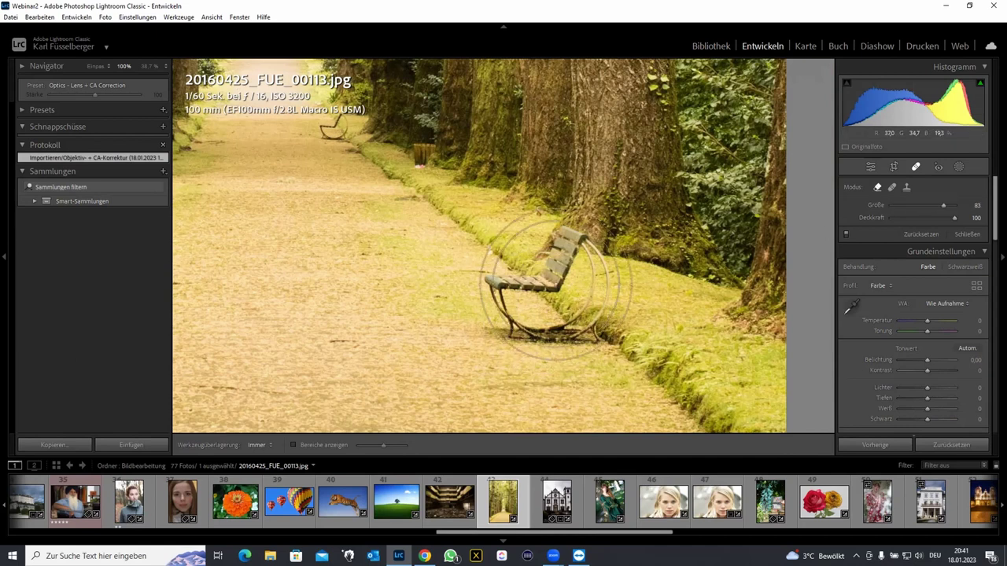
- Heal away the near bench, its leftover traces, and the bucket by the tree base
{"action": "left_click", "coordinate": [543, 288]}
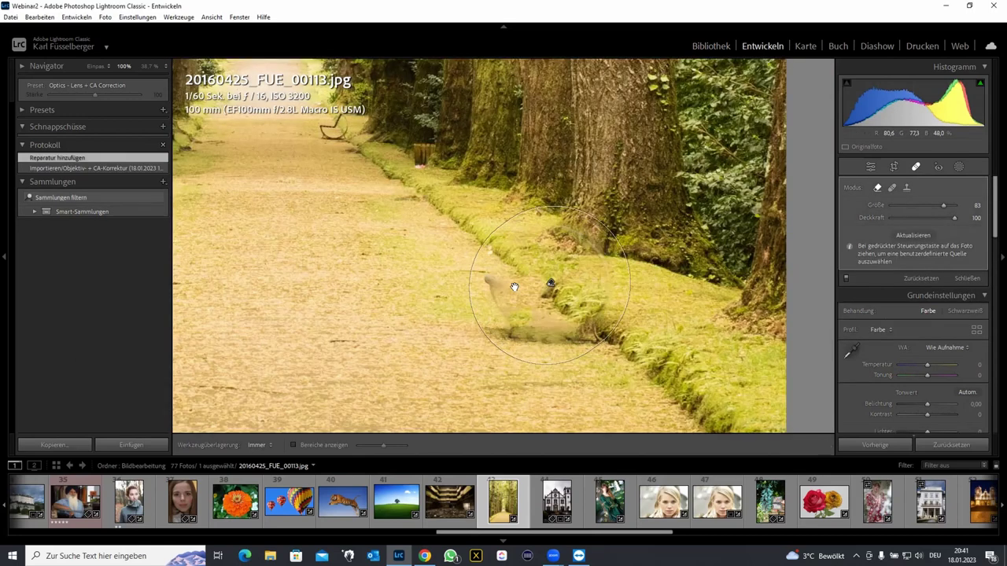
{"action": "left_click", "coordinate": [470, 270]}
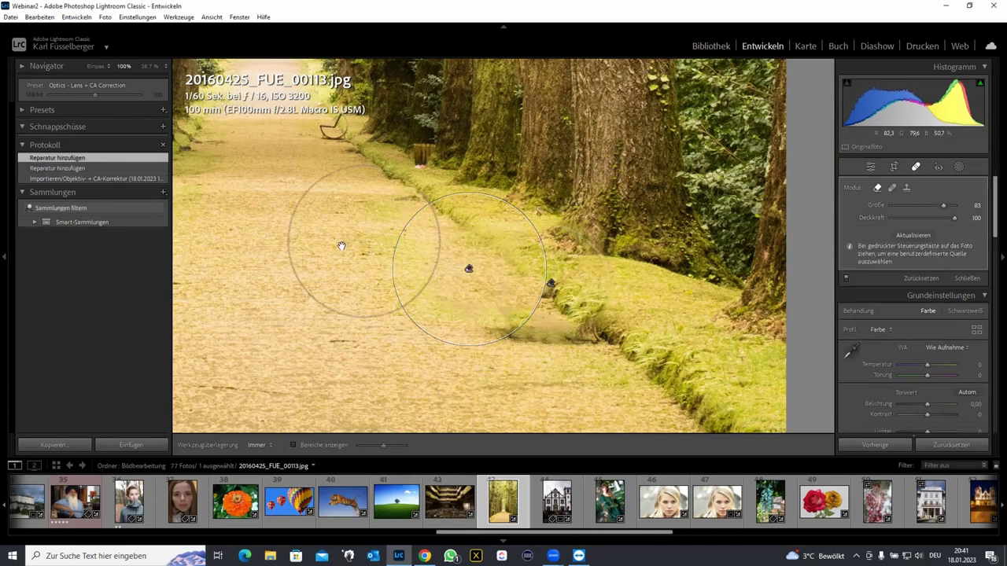
{"action": "scroll", "coordinate": [304, 247], "scroll_direction": "down", "scroll_amount": 5}
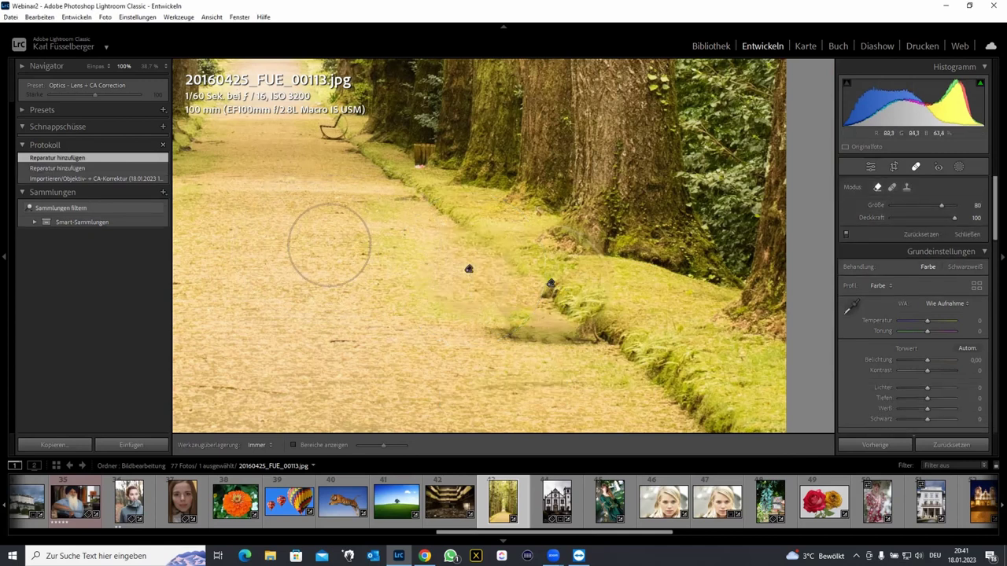
{"action": "left_click", "coordinate": [423, 157]}
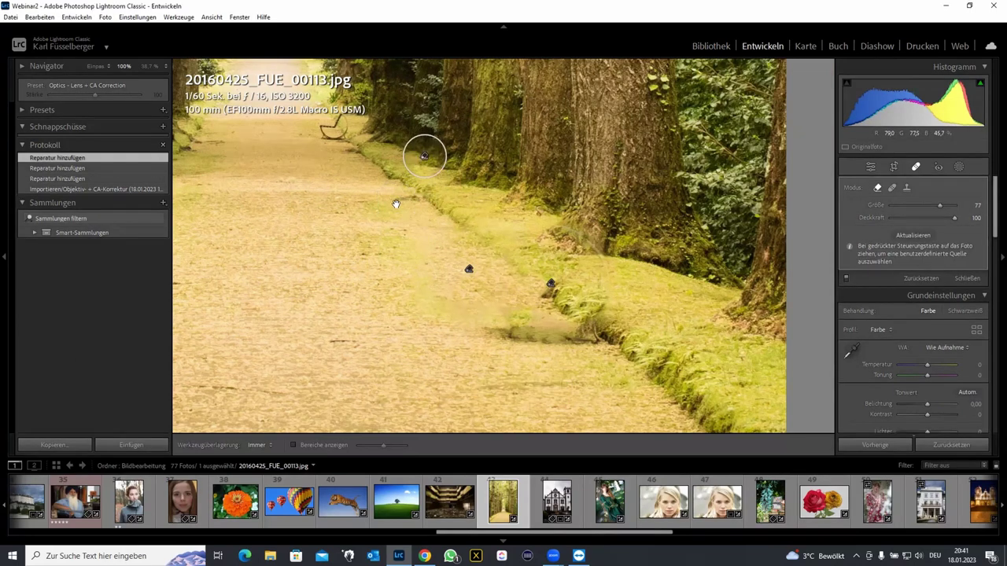
- Try healing the farther bench, delete the failed spot, and switch Spot Removal to Clone
{"action": "key", "text": "z"}
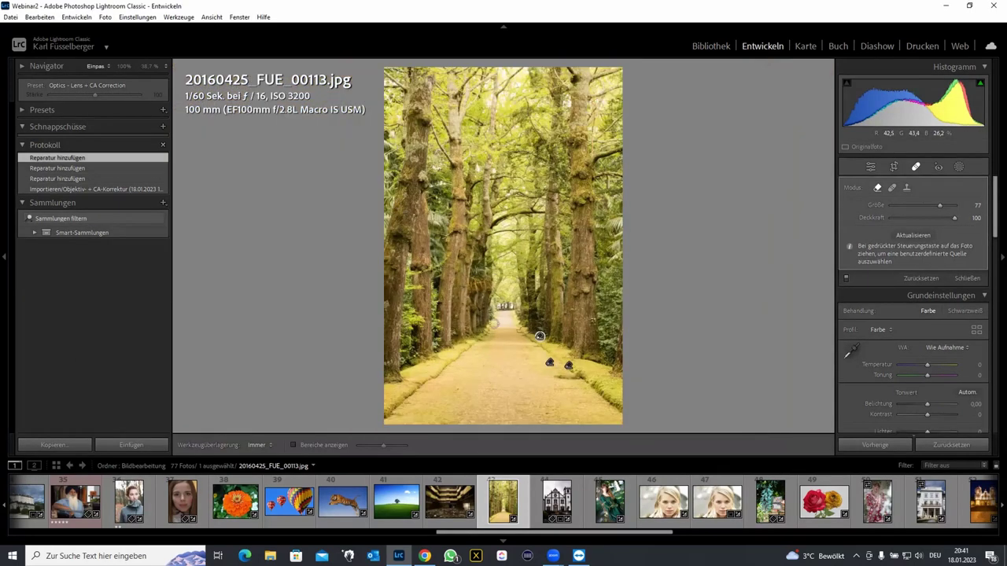
{"action": "key", "text": "z"}
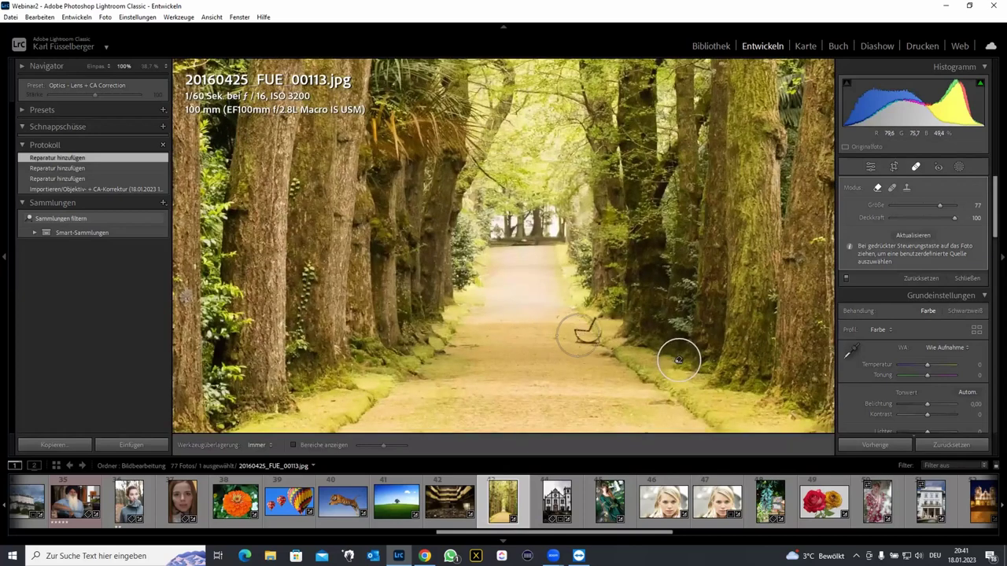
{"action": "left_click_drag", "start_coordinate": [578, 334], "coordinate": [583, 325]}
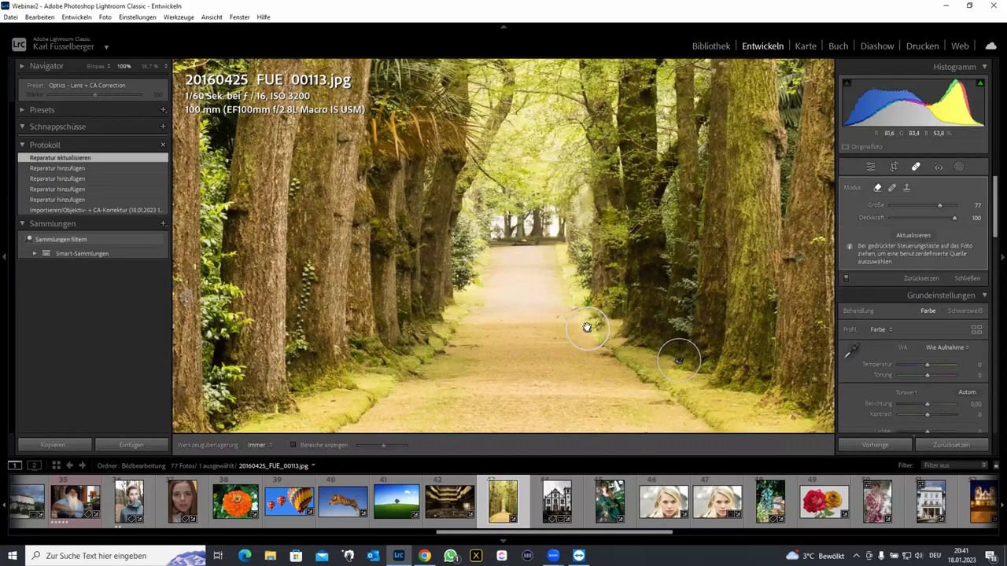
{"action": "key", "text": "Delete"}
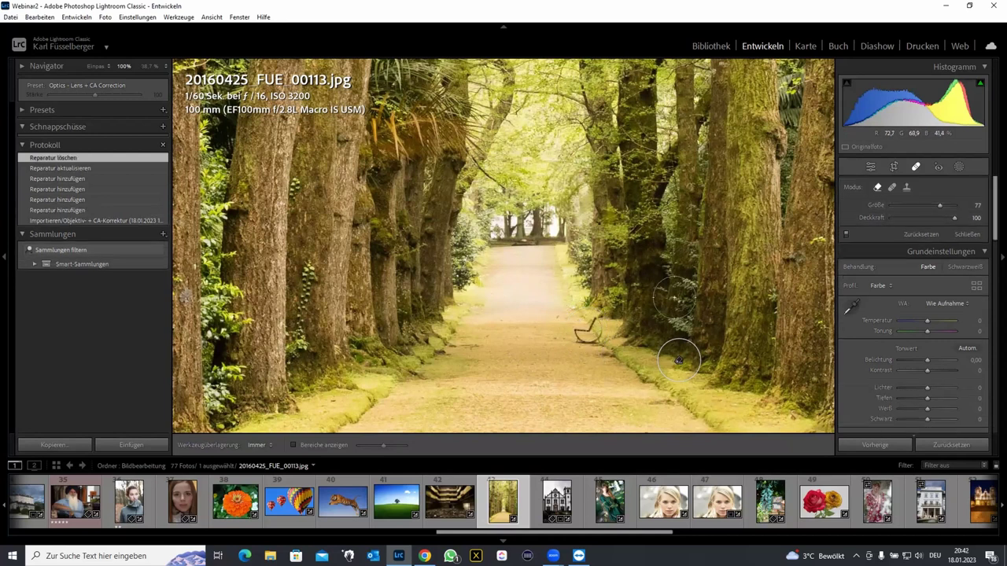
{"action": "left_click", "coordinate": [907, 187]}
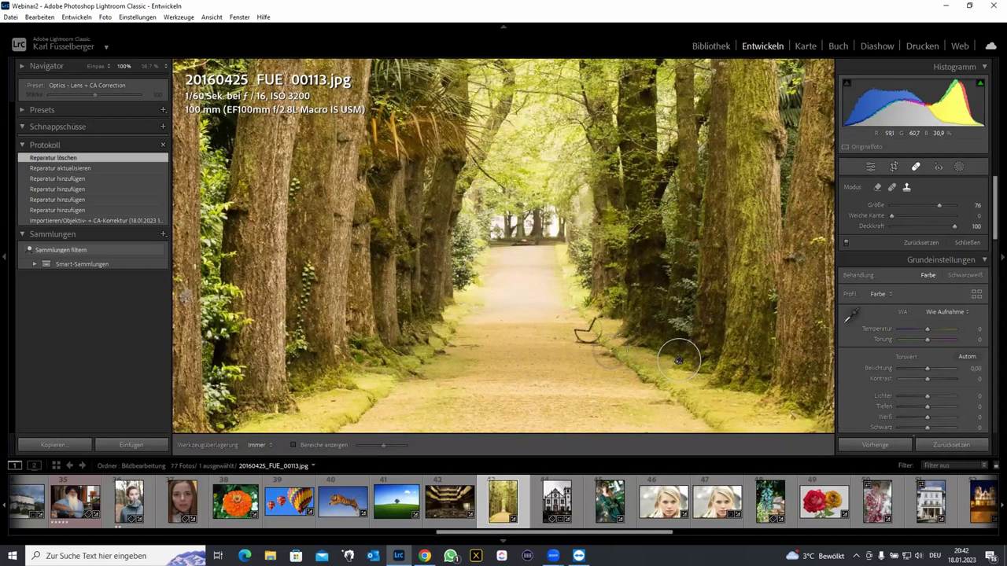
- Heal away the remaining bench and a spot on the path, then deselect it
{"action": "key", "text": "XF86AudioLowerVolume"}
{"action": "key", "text": "XF86AudioMute"}
{"action": "left_click", "coordinate": [586, 331]}
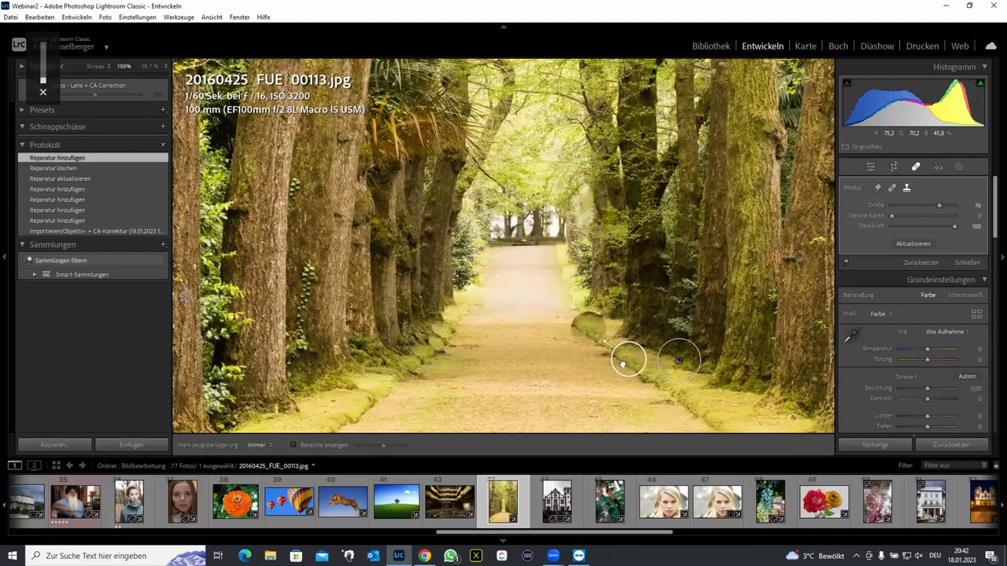
{"action": "left_click", "coordinate": [536, 361]}
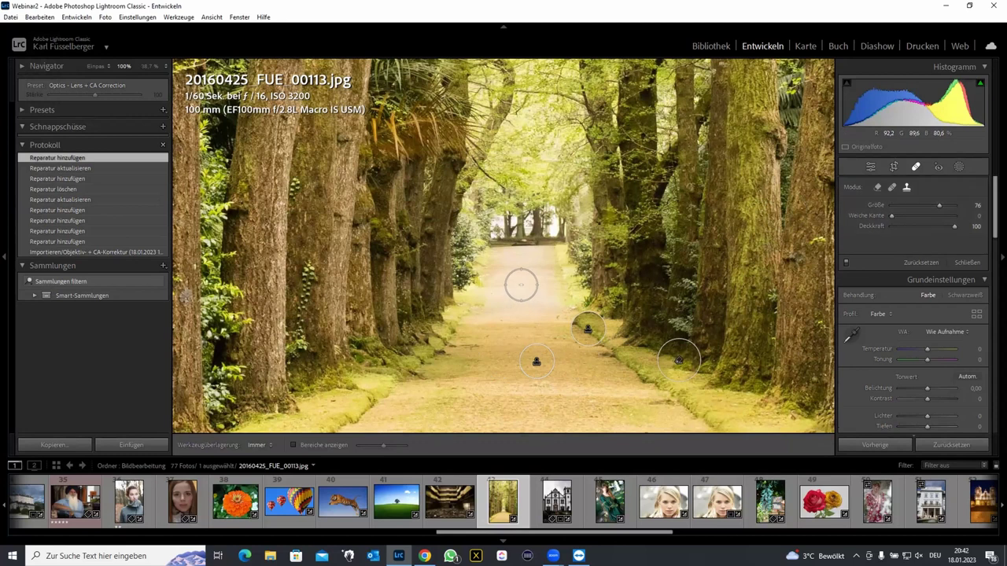
{"action": "key", "text": "Escape"}
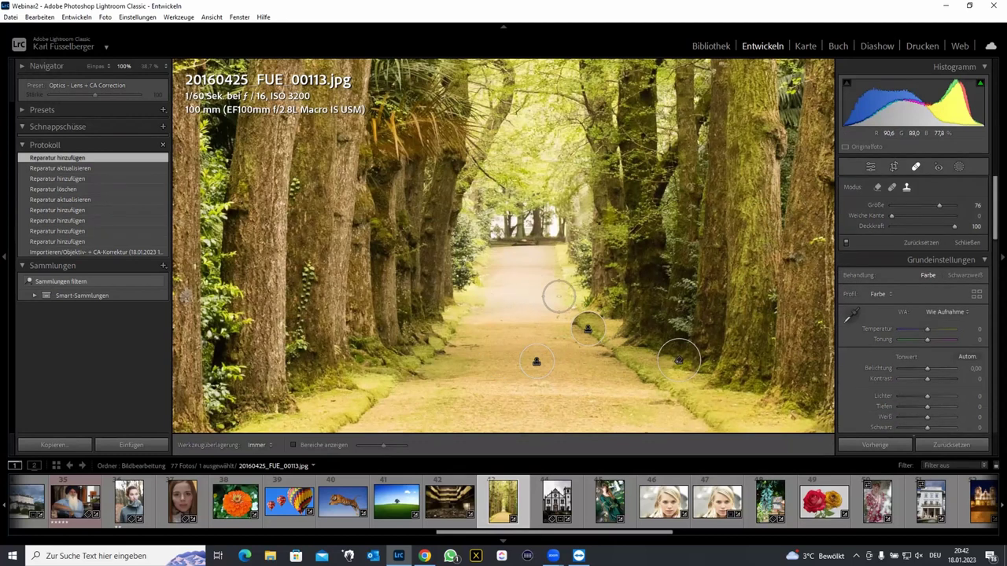
- Retouch a spot on the left tree trunk in Heal mode, then heal another path spot
{"action": "scroll", "coordinate": [553, 298], "scroll_direction": "down", "scroll_amount": 3}
{"action": "scroll", "coordinate": [549, 297], "scroll_direction": "down", "scroll_amount": 3}
{"action": "left_click_drag", "start_coordinate": [317, 225], "coordinate": [320, 224]}
{"action": "left_click_drag", "start_coordinate": [380, 227], "coordinate": [388, 228]}
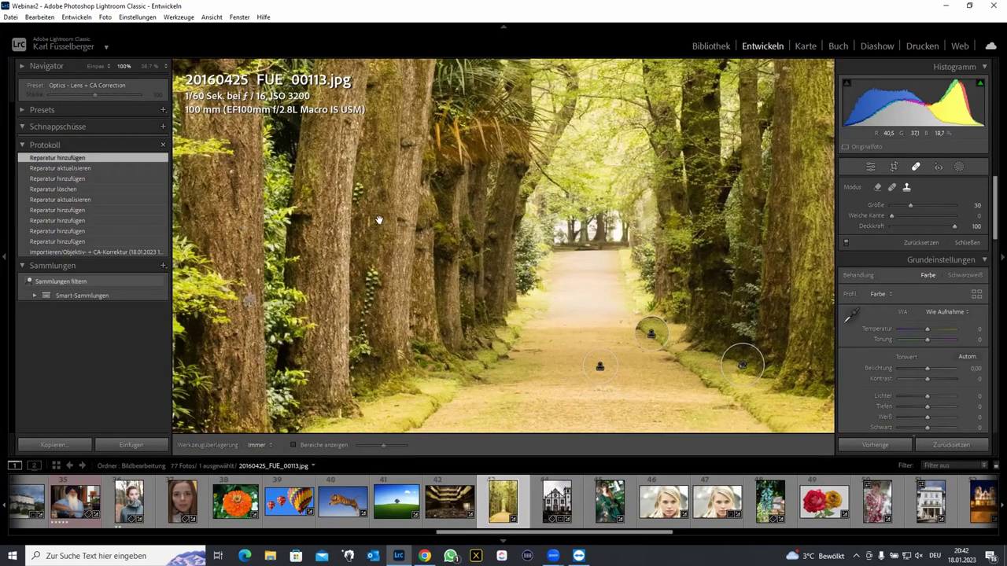
{"action": "scroll", "coordinate": [361, 190], "scroll_direction": "up", "scroll_amount": 3}
{"action": "left_click", "coordinate": [364, 218]}
{"action": "left_click_drag", "start_coordinate": [364, 218], "coordinate": [366, 187]}
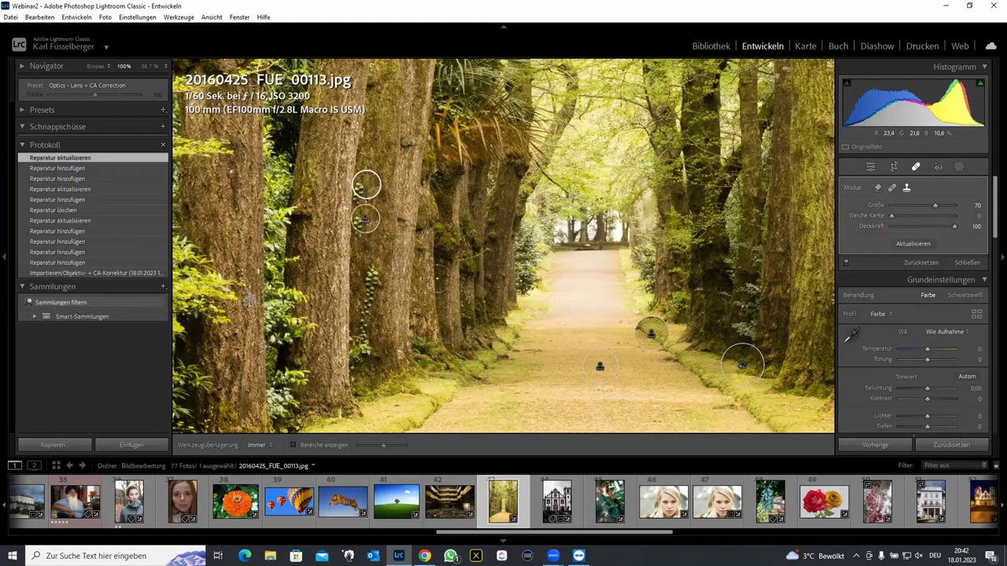
{"action": "left_click", "coordinate": [910, 243]}
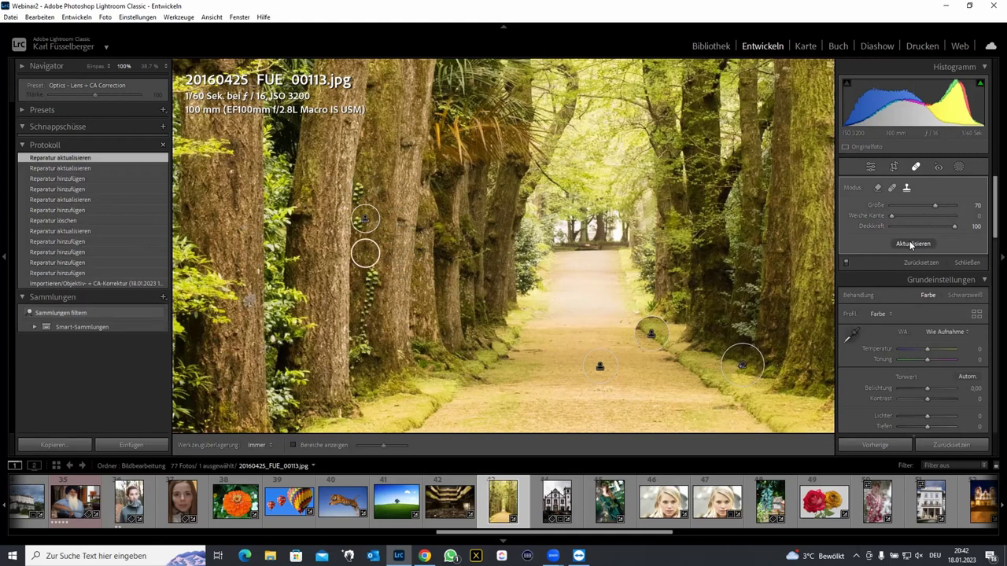
{"action": "left_click", "coordinate": [892, 187]}
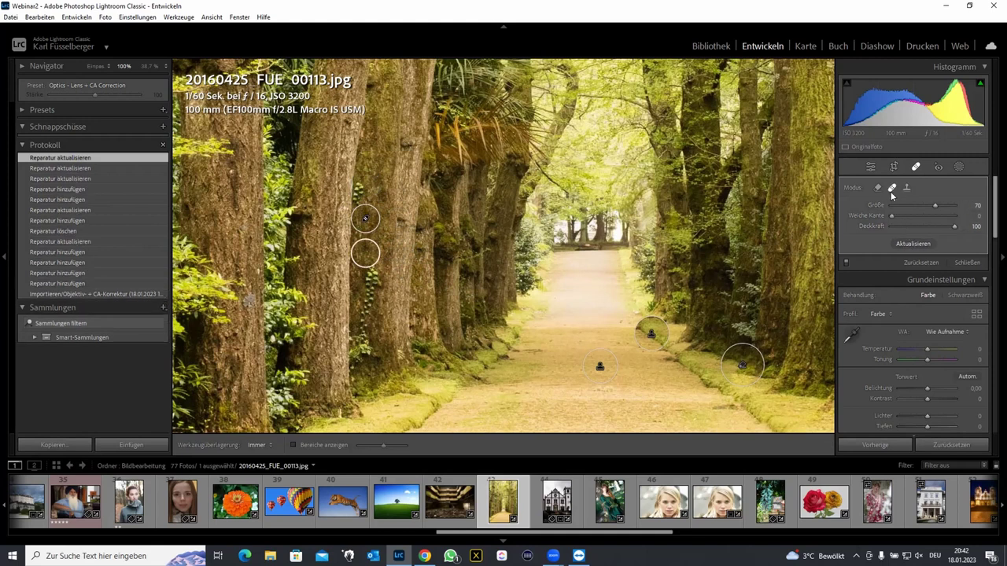
{"action": "left_click", "coordinate": [595, 279]}
- Return to the Library grid and open the birds-on-a-wire photo DCM-00037 in Develop's Spot Removal
{"action": "key", "text": "z"}
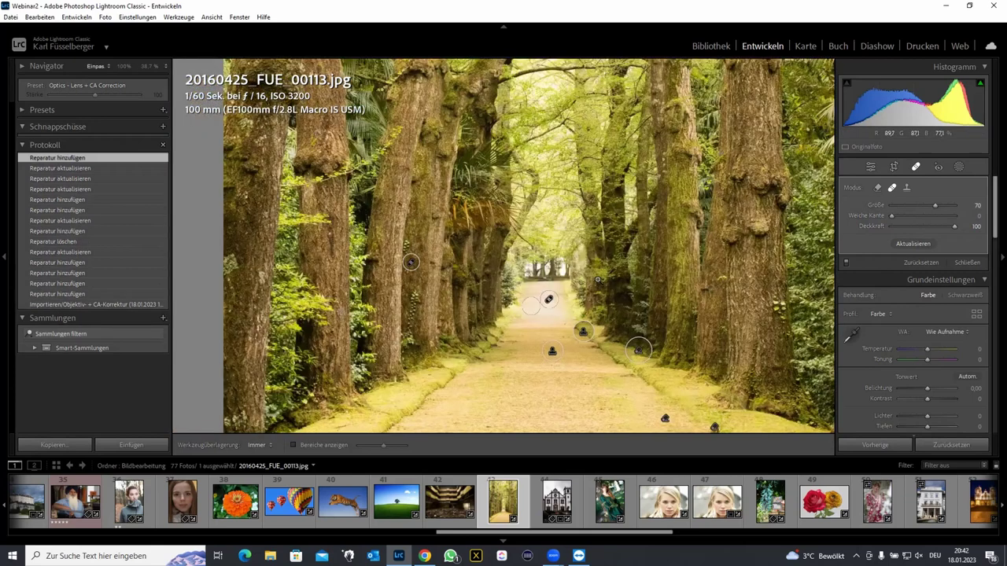
{"action": "key", "text": "g"}
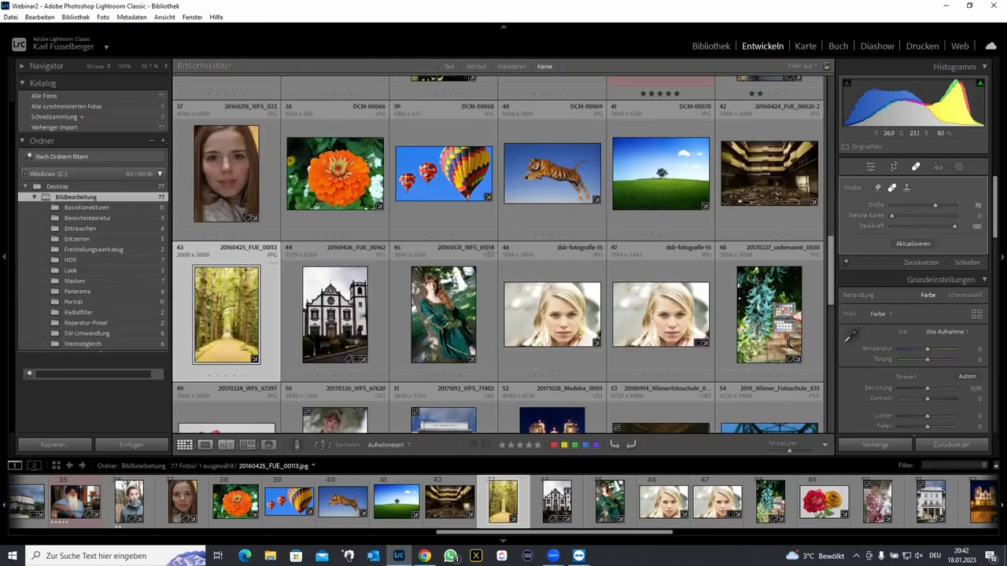
{"action": "scroll", "coordinate": [489, 250], "scroll_direction": "up", "scroll_amount": 5}
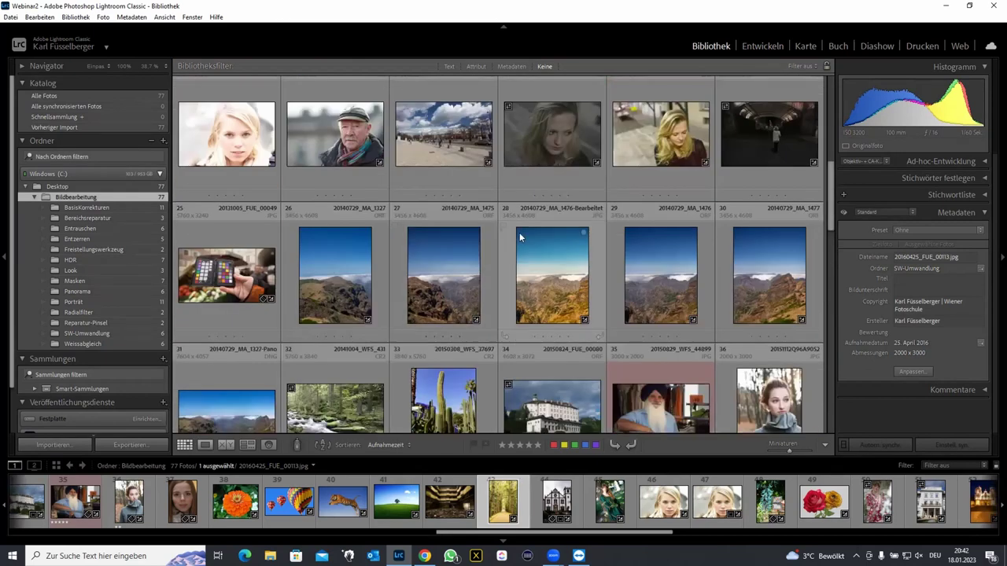
{"action": "scroll", "coordinate": [519, 232], "scroll_direction": "up", "scroll_amount": 2}
{"action": "mouse_move", "coordinate": [443, 325]}
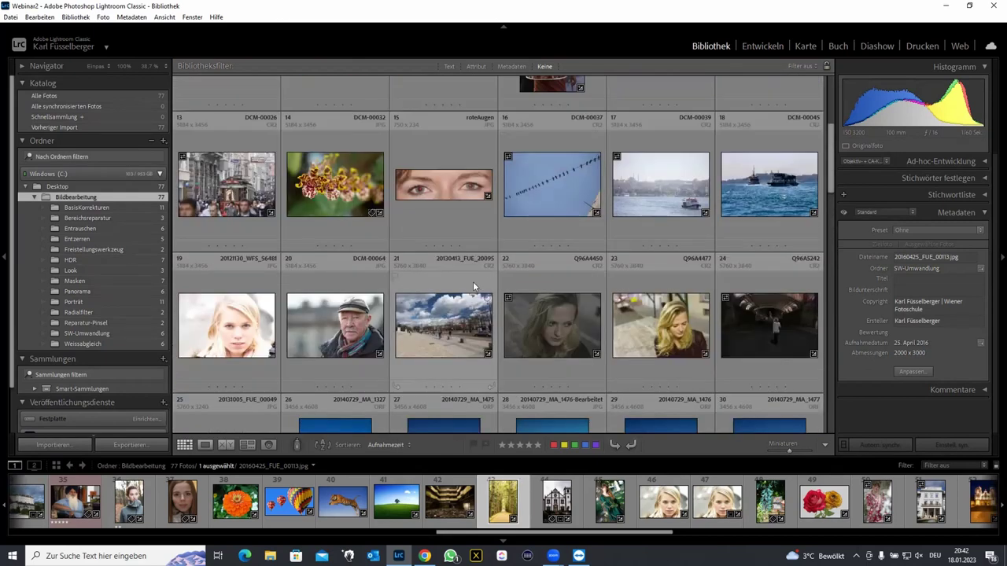
{"action": "scroll", "coordinate": [475, 281], "scroll_direction": "up", "scroll_amount": 2}
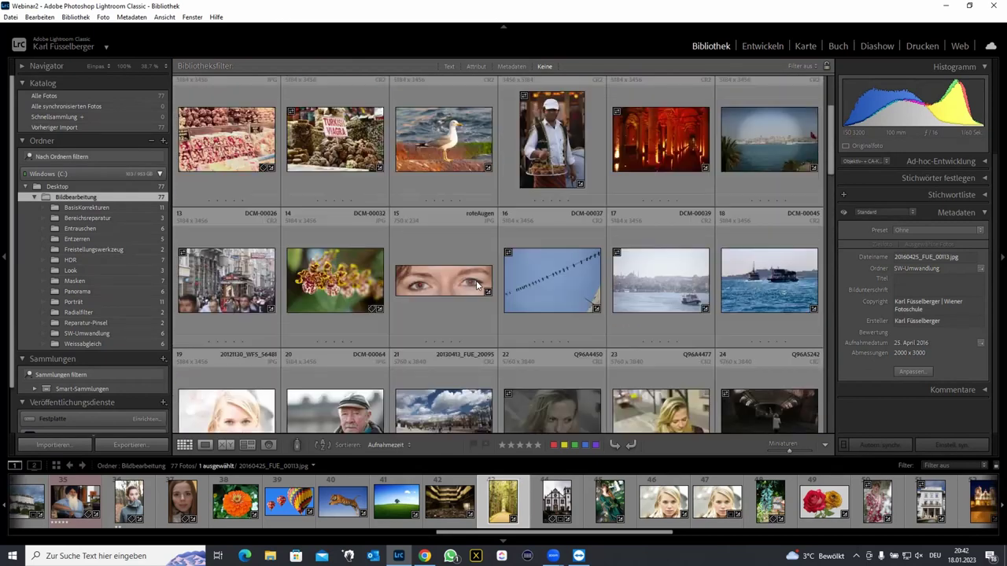
{"action": "double_click", "coordinate": [539, 282]}
{"action": "left_click", "coordinate": [758, 47]}
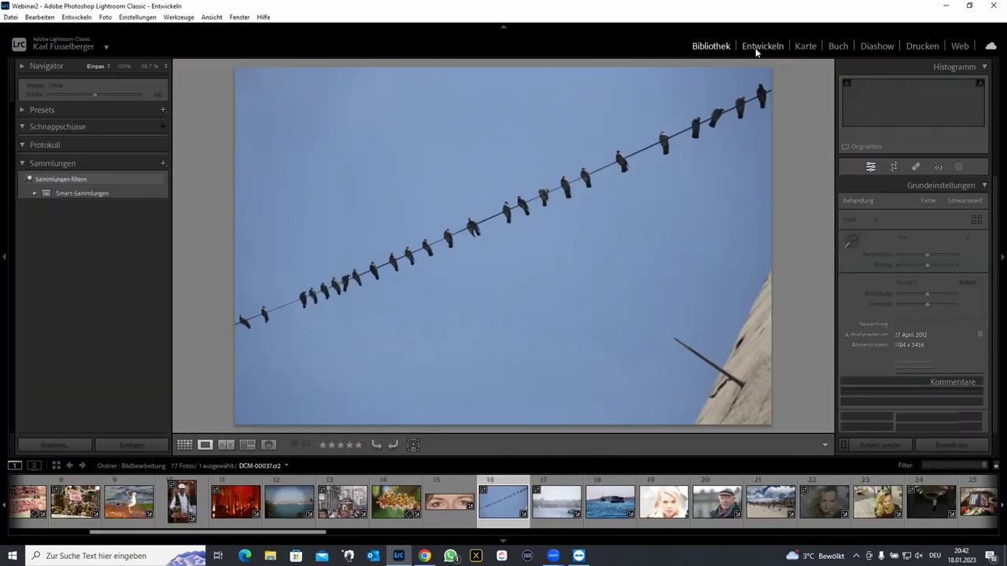
{"action": "left_click", "coordinate": [916, 167]}
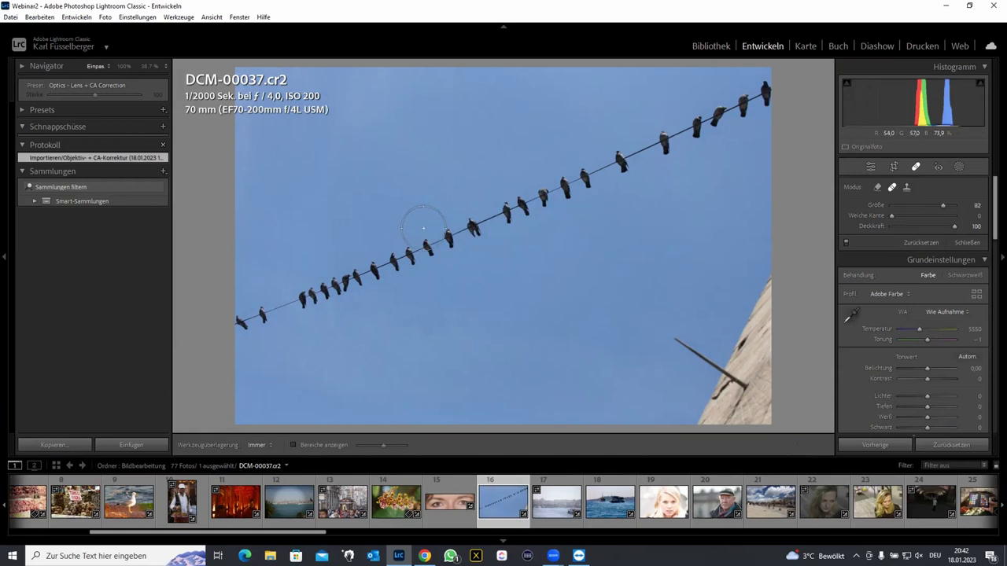
- Paint out the lower-left birds along the wire, resetting once, and set the spot to Heal
{"action": "left_click", "coordinate": [253, 315]}
{"action": "left_click_drag", "start_coordinate": [253, 315], "coordinate": [775, 93]}
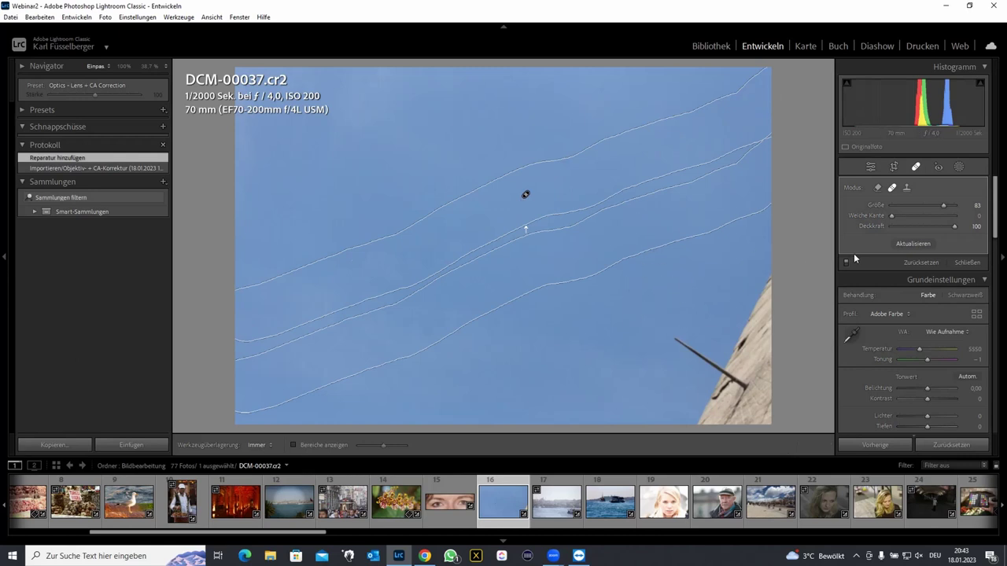
{"action": "left_click", "coordinate": [925, 264]}
{"action": "left_click", "coordinate": [877, 188]}
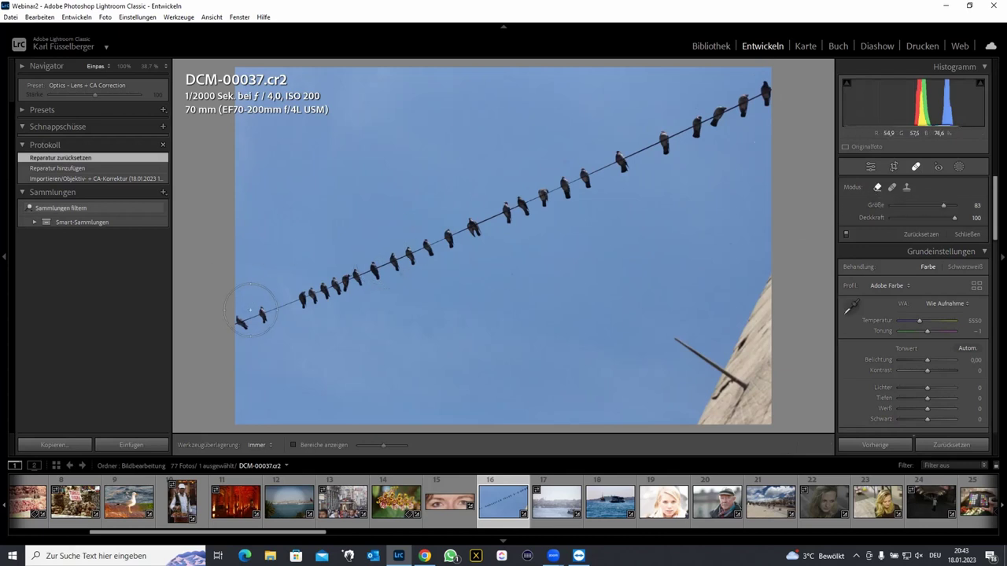
{"action": "left_click_drag", "start_coordinate": [253, 317], "coordinate": [585, 181]}
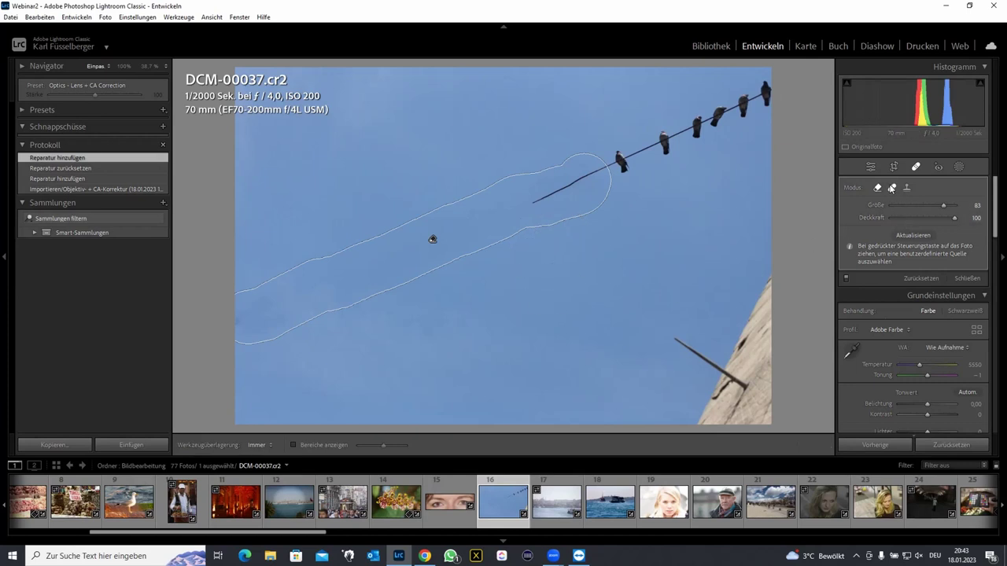
{"action": "left_click", "coordinate": [892, 187]}
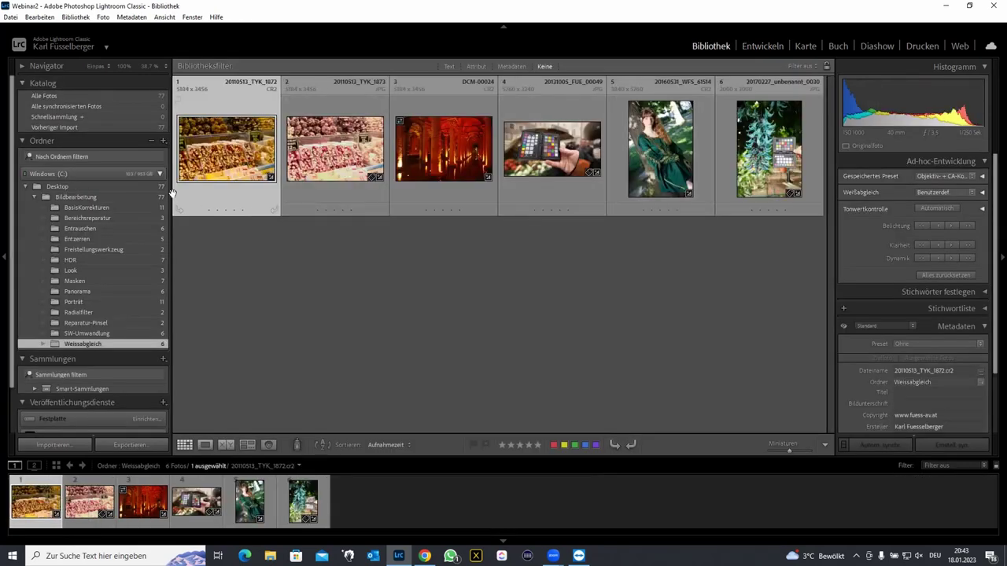
- From Bildbearbeitung, set up export of seagull photo DCM-00017.cr2 with Desktop as destination folder
{"action": "left_click", "coordinate": [102, 197]}
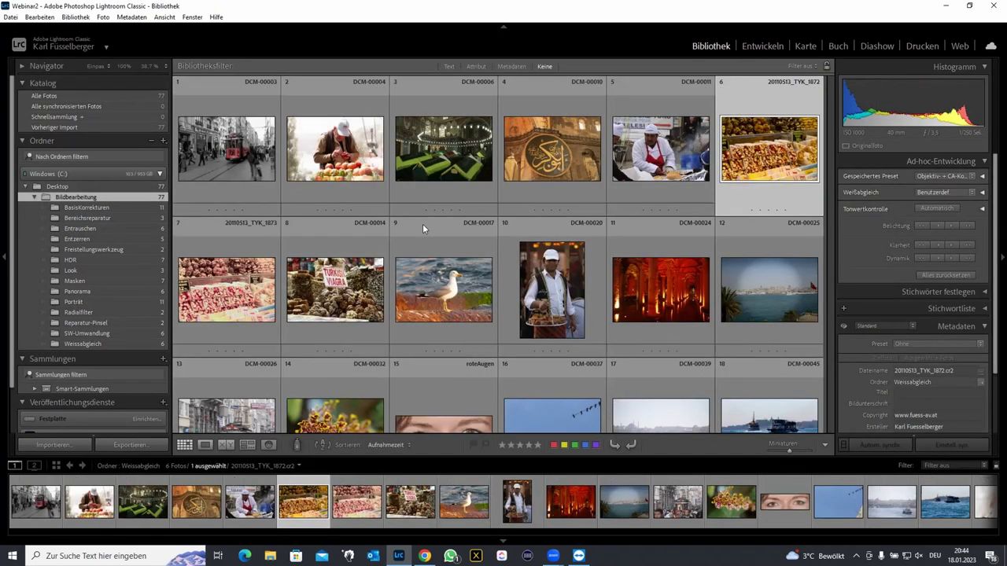
{"action": "left_click", "coordinate": [459, 289]}
{"action": "right_click", "coordinate": [459, 288]}
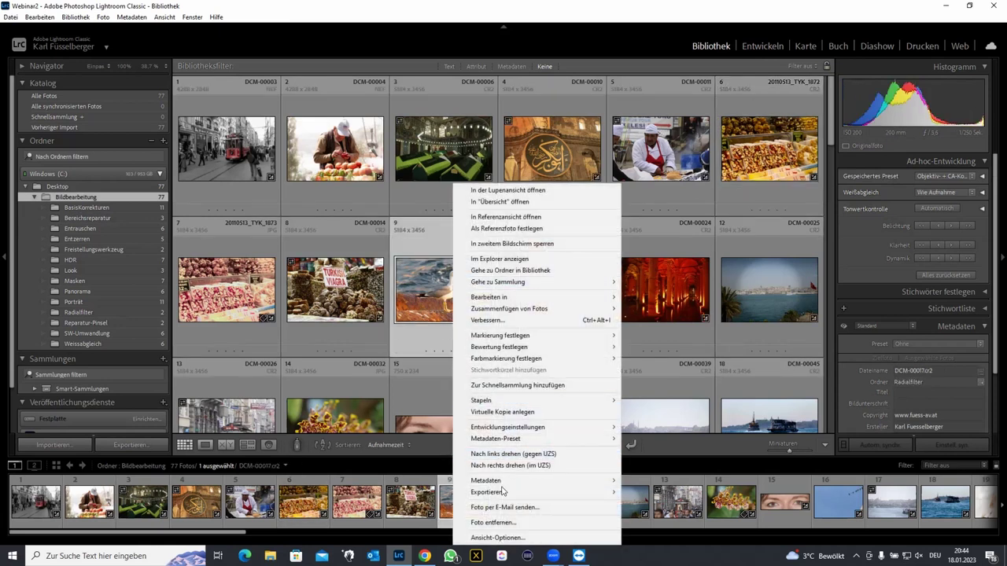
{"action": "mouse_move", "coordinate": [486, 492]}
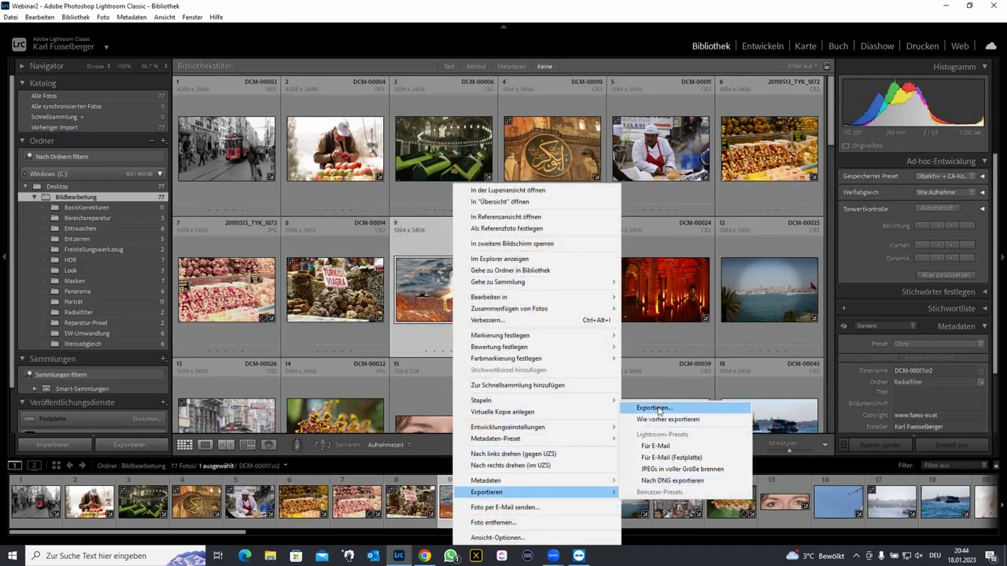
{"action": "left_click", "coordinate": [653, 408]}
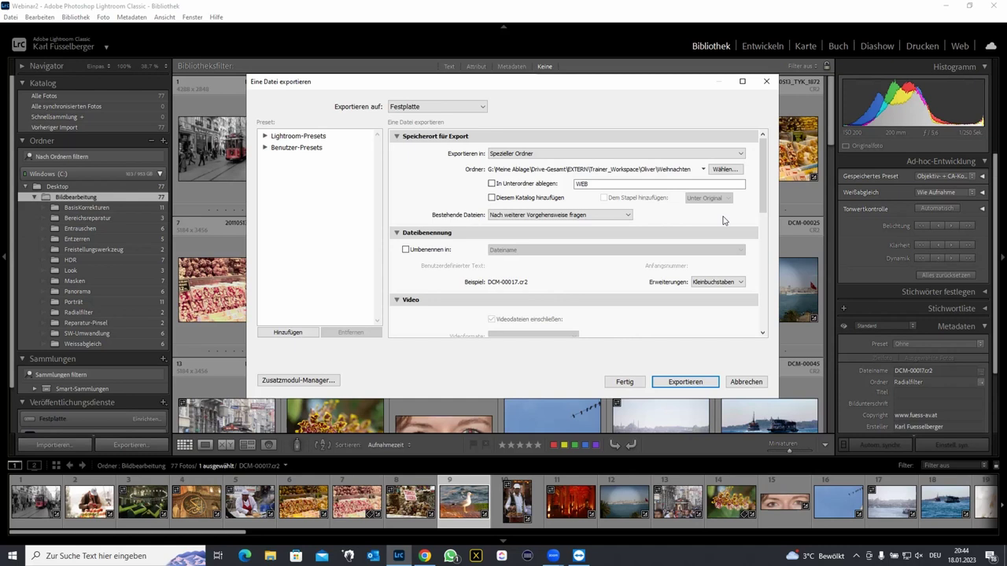
{"action": "left_click", "coordinate": [722, 169]}
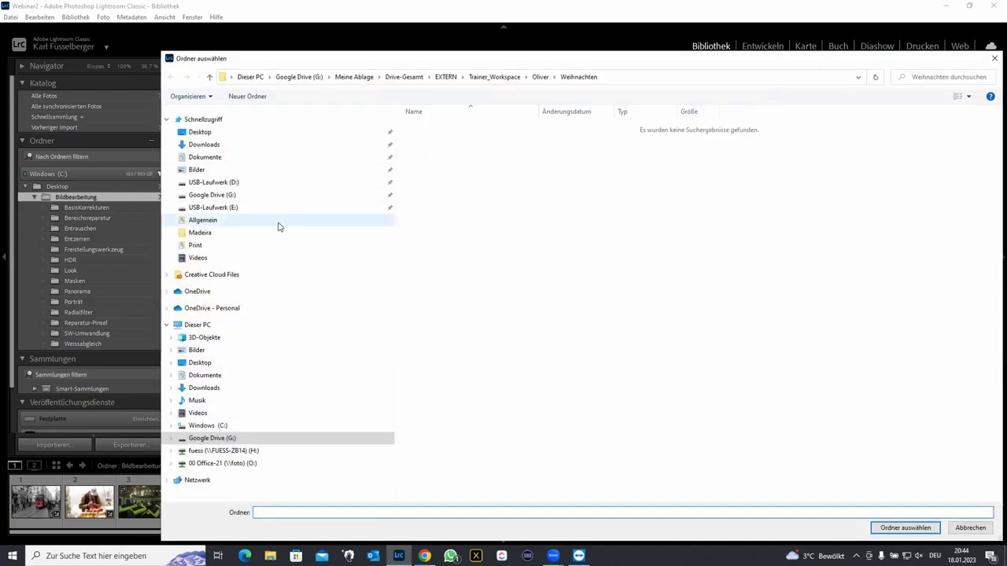
{"action": "left_click", "coordinate": [216, 133]}
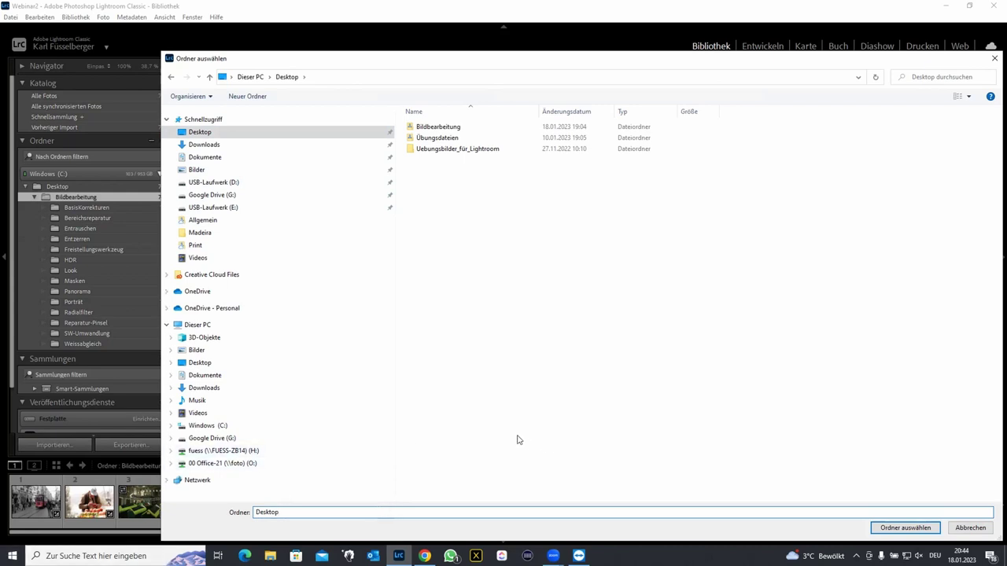
{"action": "left_click", "coordinate": [926, 535]}
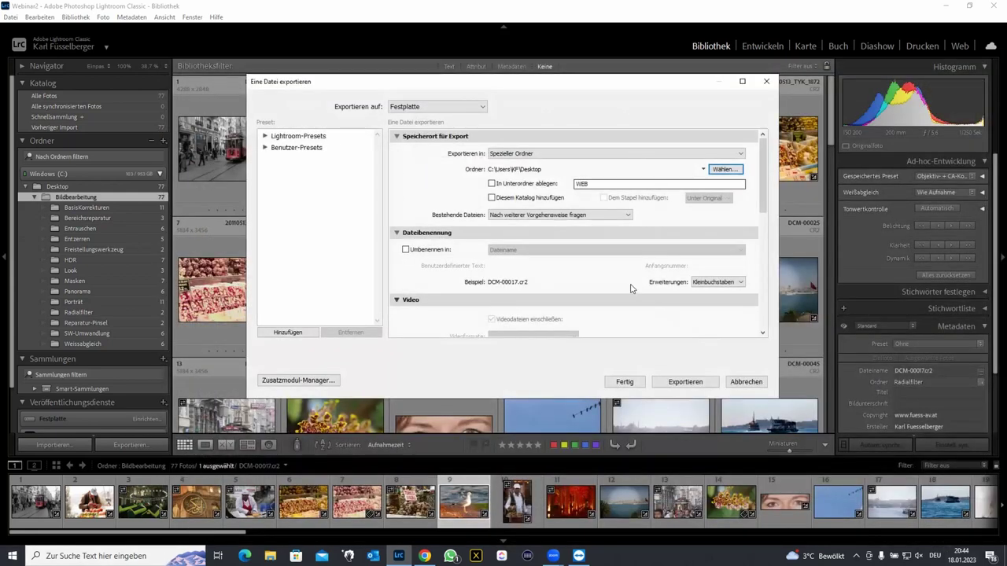
- Place the export into a subfolder named 'Fotobuch'
{"action": "left_click", "coordinate": [492, 184]}
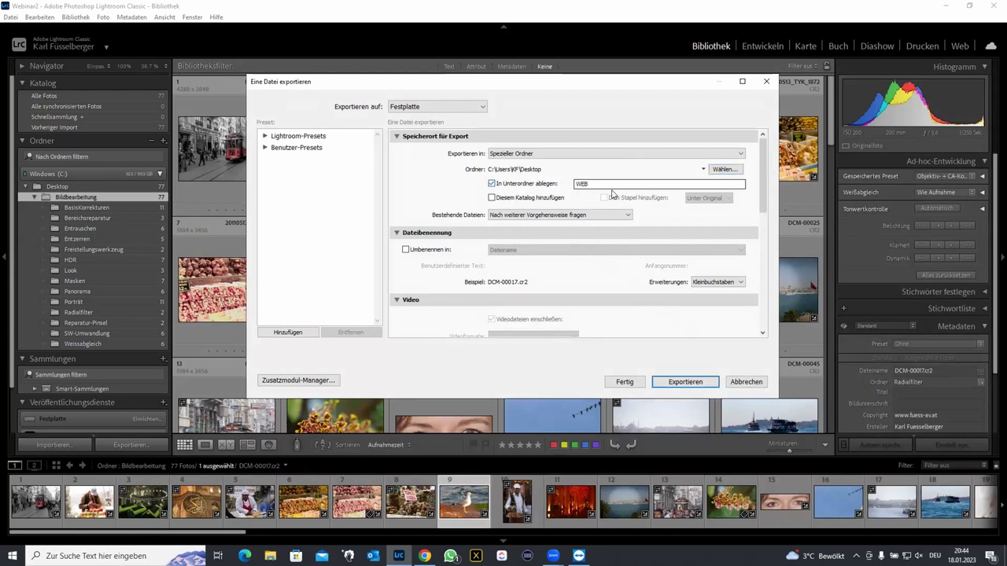
{"action": "double_click", "coordinate": [612, 183]}
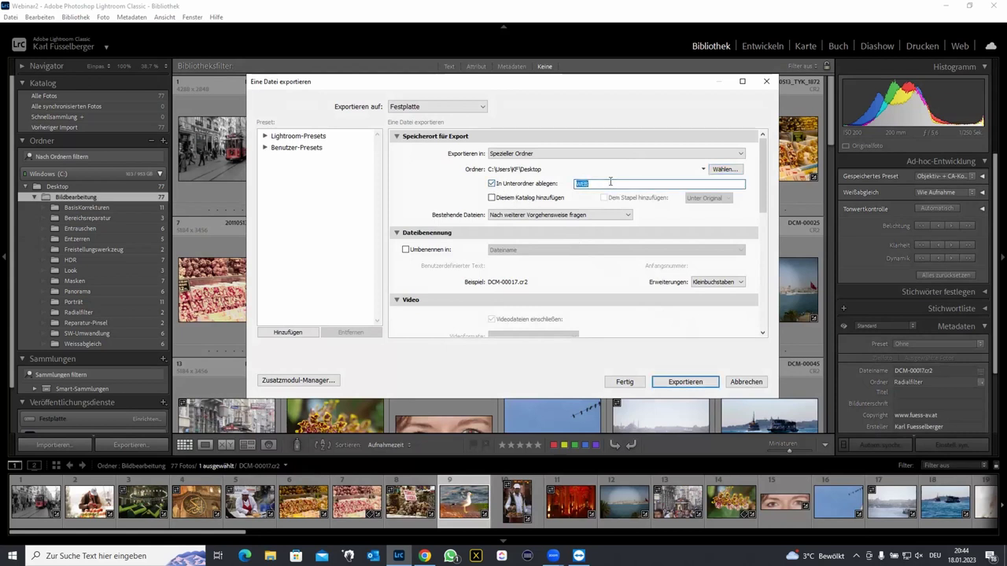
{"action": "type", "text": "Fotobuch"}
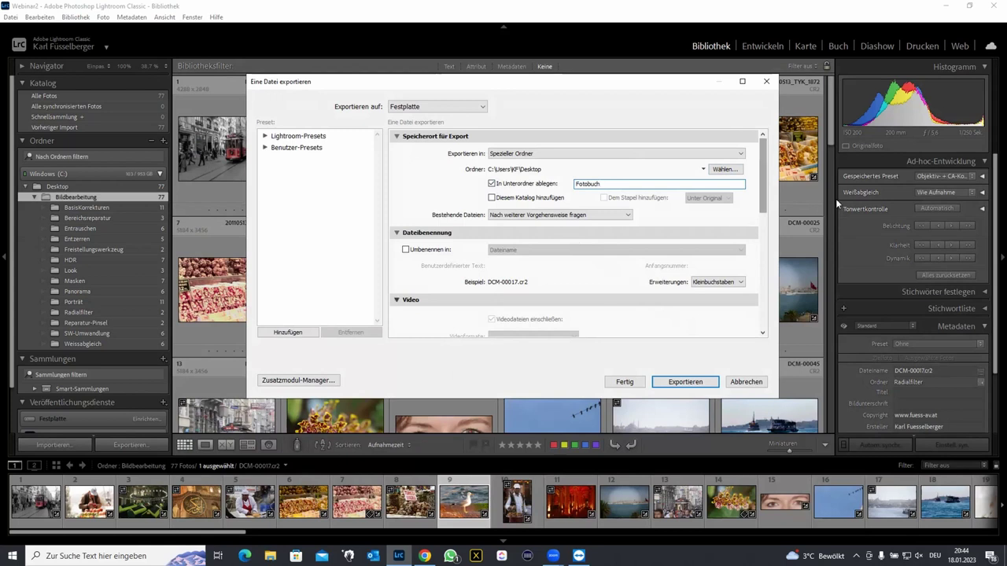
{"action": "left_click_drag", "start_coordinate": [760, 201], "coordinate": [758, 245]}
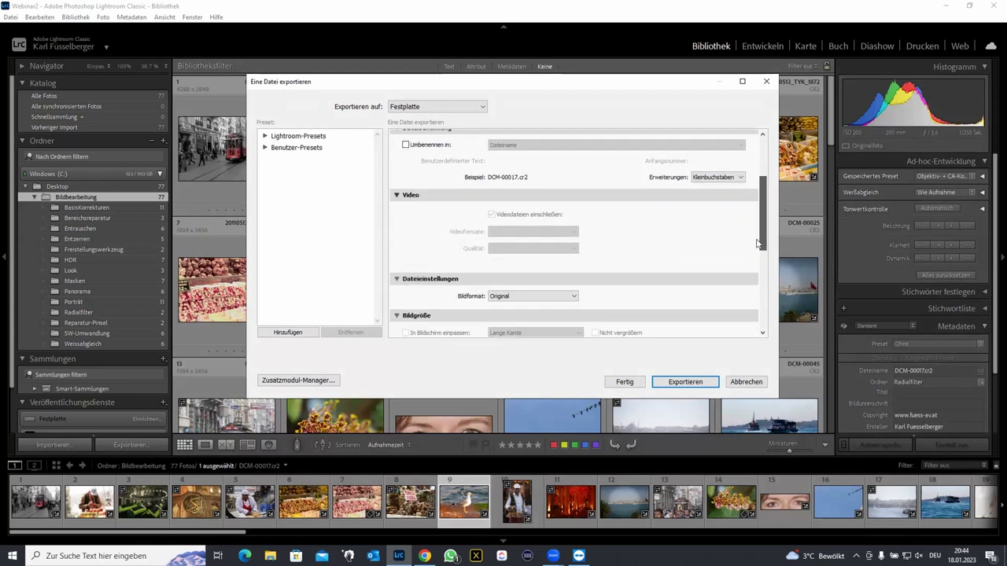
- Set the file format to JPEG at quality 76 and turn off resizing to keep full size
{"action": "left_click", "coordinate": [531, 281]}
{"action": "left_click", "coordinate": [522, 295]}
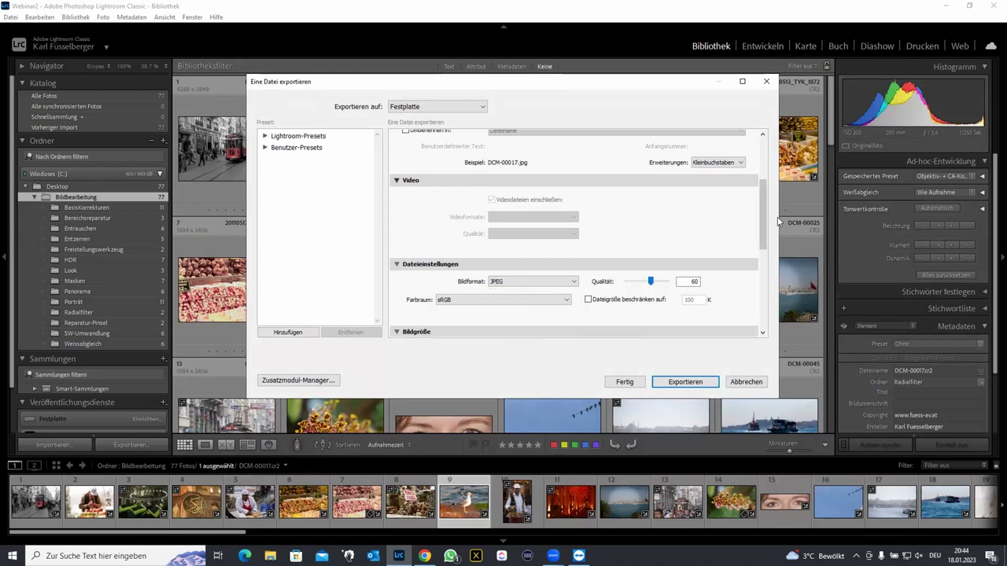
{"action": "scroll", "coordinate": [764, 233], "scroll_direction": "down", "scroll_amount": 1}
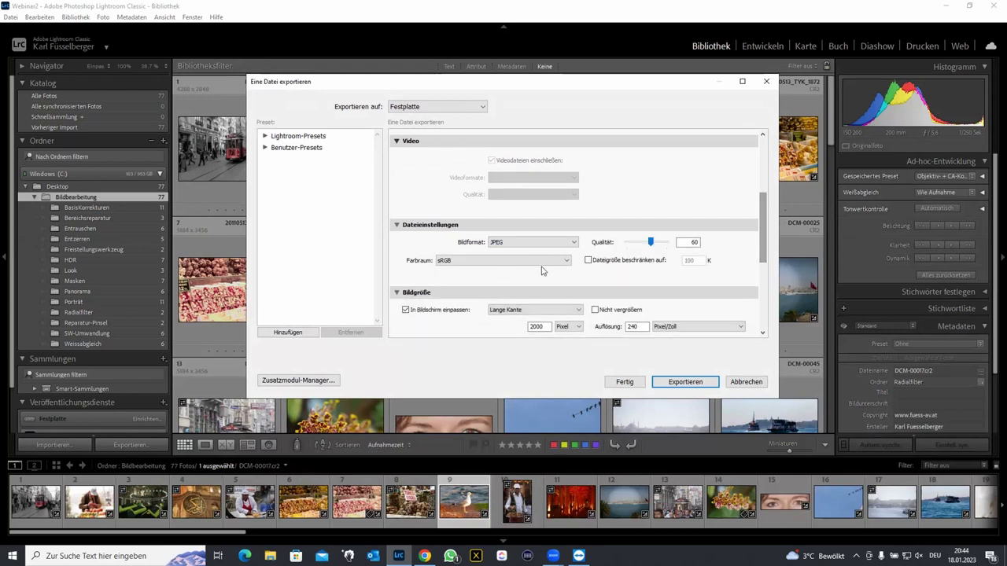
{"action": "left_click_drag", "start_coordinate": [681, 242], "coordinate": [718, 241]}
{"action": "type", "text": "76"}
{"action": "left_click", "coordinate": [406, 310]}
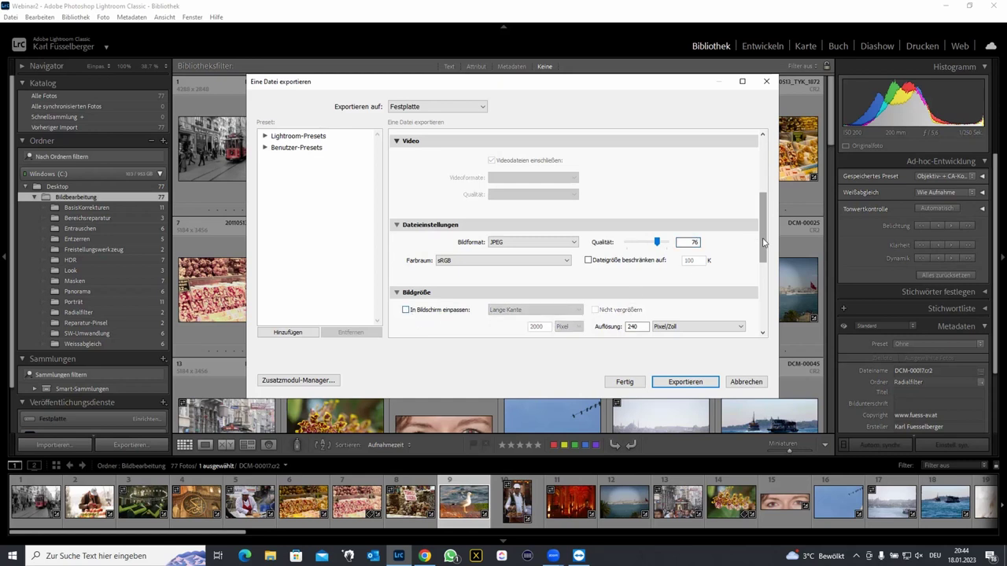
- Enable output sharpening for Mattes Papier and start the export
{"action": "scroll", "coordinate": [766, 244], "scroll_direction": "down", "scroll_amount": 1}
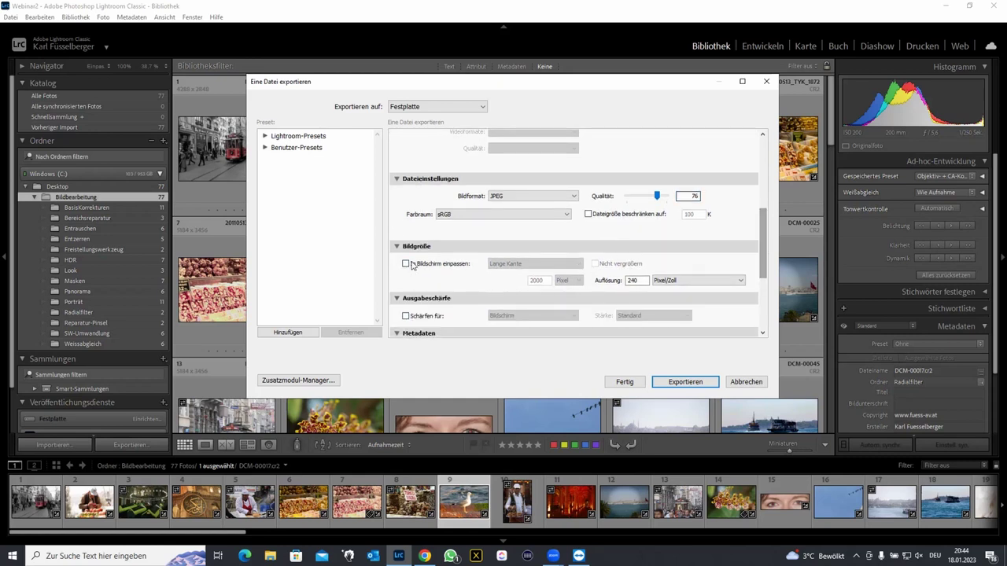
{"action": "scroll", "coordinate": [762, 249], "scroll_direction": "down", "scroll_amount": 2}
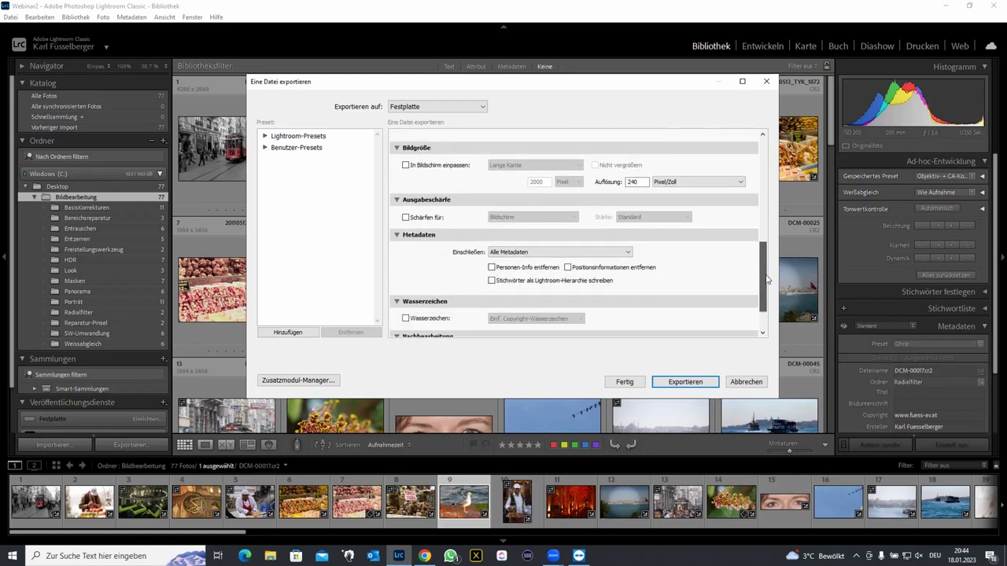
{"action": "left_click", "coordinate": [406, 215]}
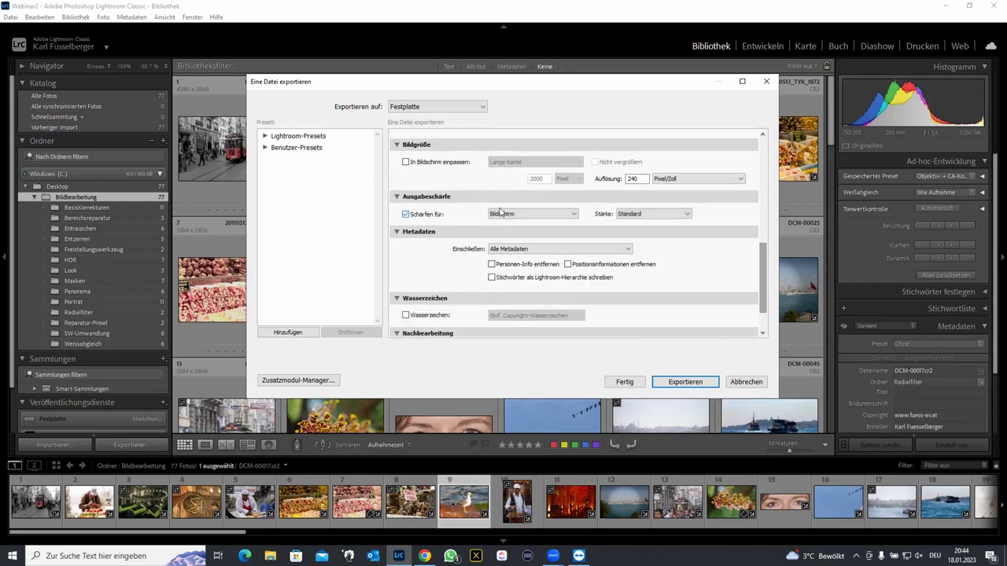
{"action": "left_click", "coordinate": [556, 214]}
{"action": "left_click", "coordinate": [533, 239]}
{"action": "scroll", "coordinate": [762, 274], "scroll_direction": "down", "scroll_amount": 1}
{"action": "scroll", "coordinate": [769, 315], "scroll_direction": "down", "scroll_amount": 1}
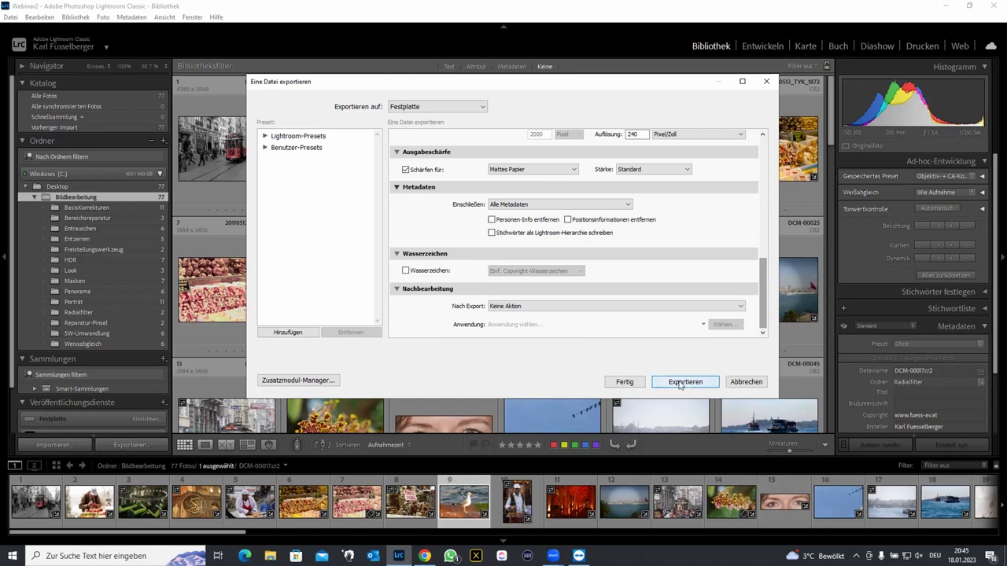
{"action": "left_click", "coordinate": [680, 383]}
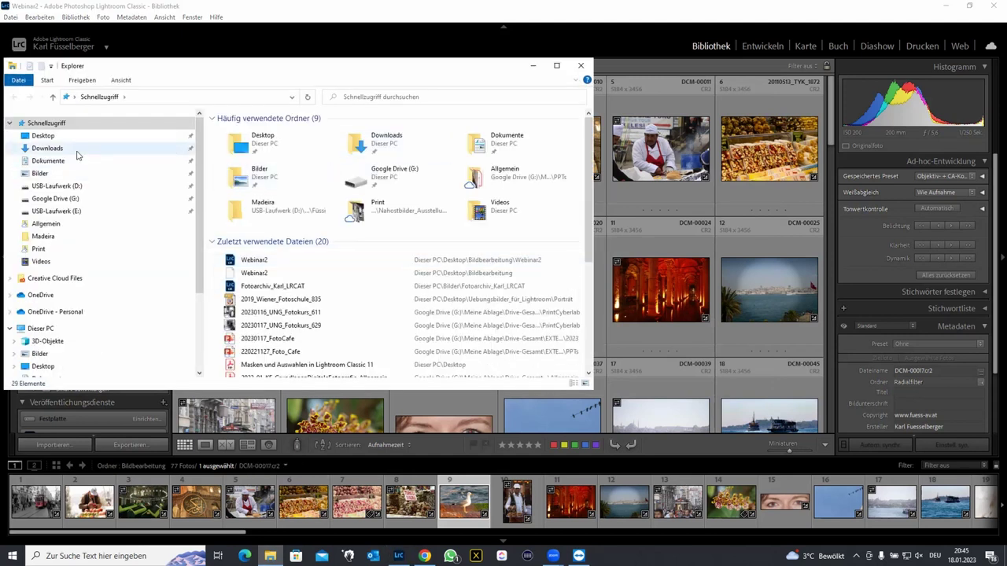
{"action": "left_click", "coordinate": [63, 138]}
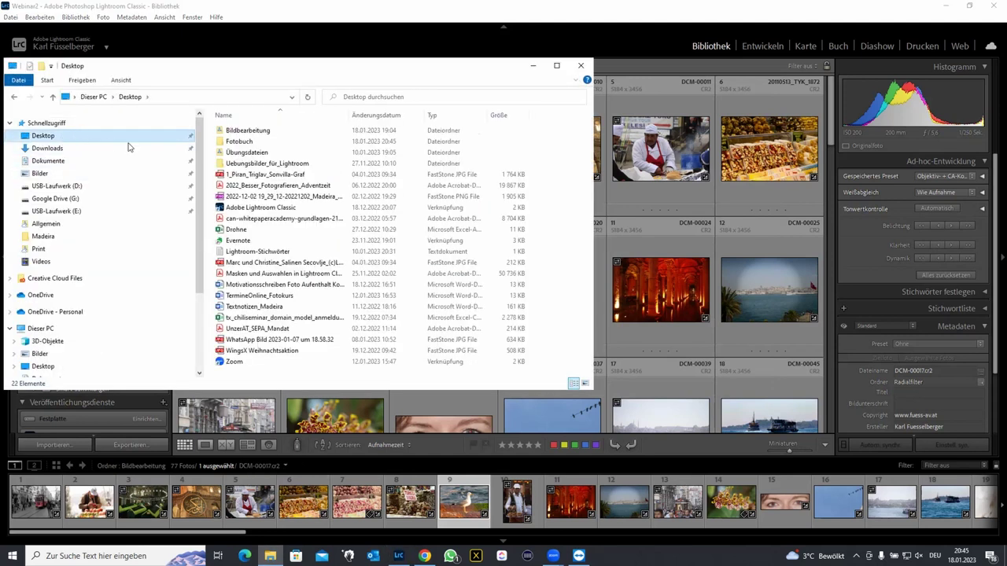
{"action": "double_click", "coordinate": [232, 142]}
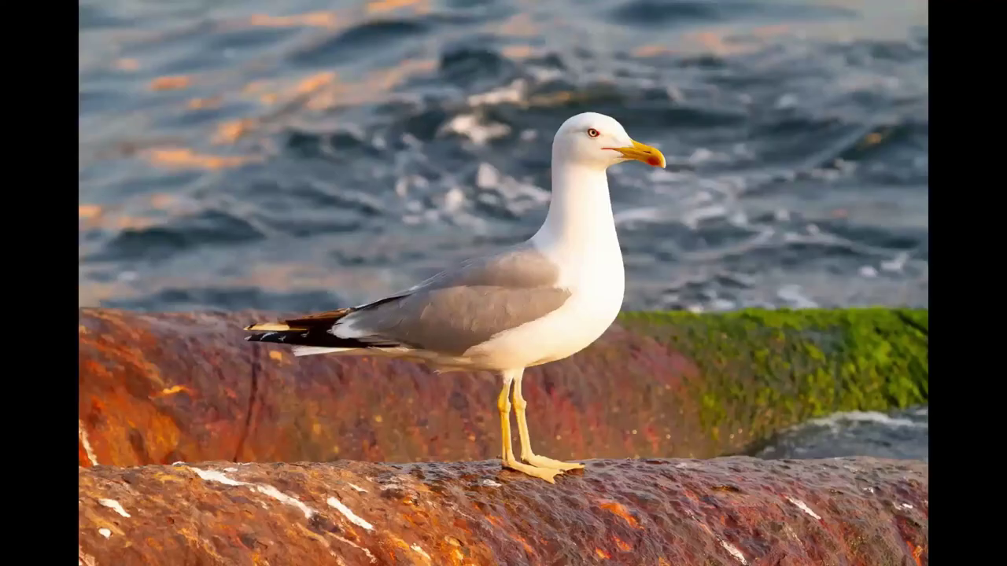
{"action": "left_click", "coordinate": [727, 258]}
{"action": "left_click", "coordinate": [703, 247]}
{"action": "key", "text": "Escape"}
{"action": "left_click", "coordinate": [992, 7]}
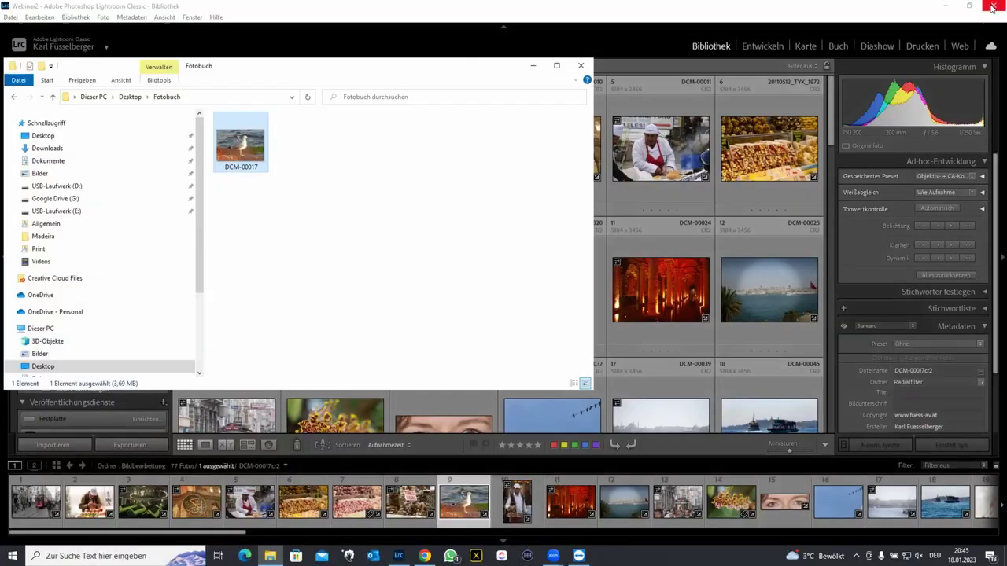
{"action": "left_click", "coordinate": [591, 64]}
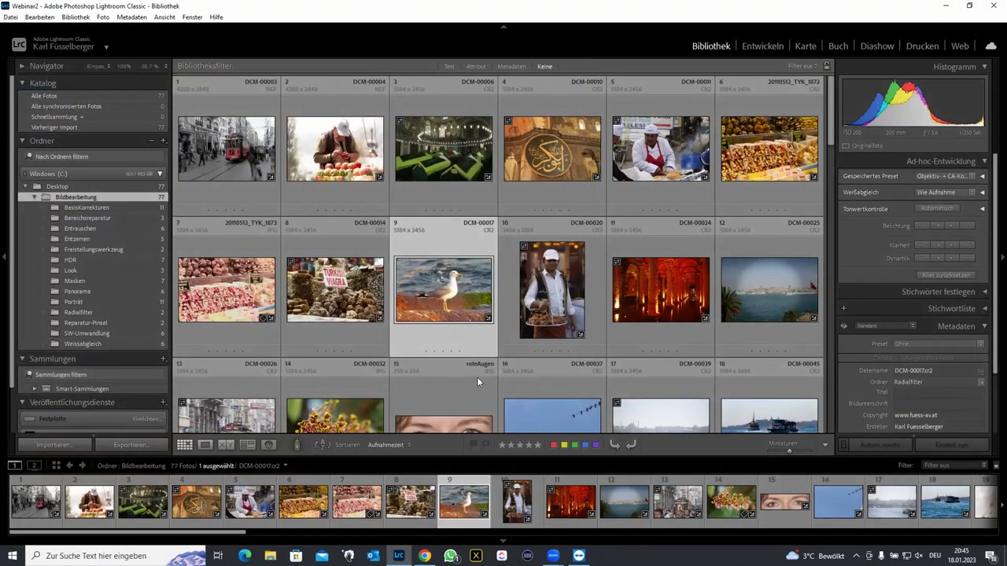